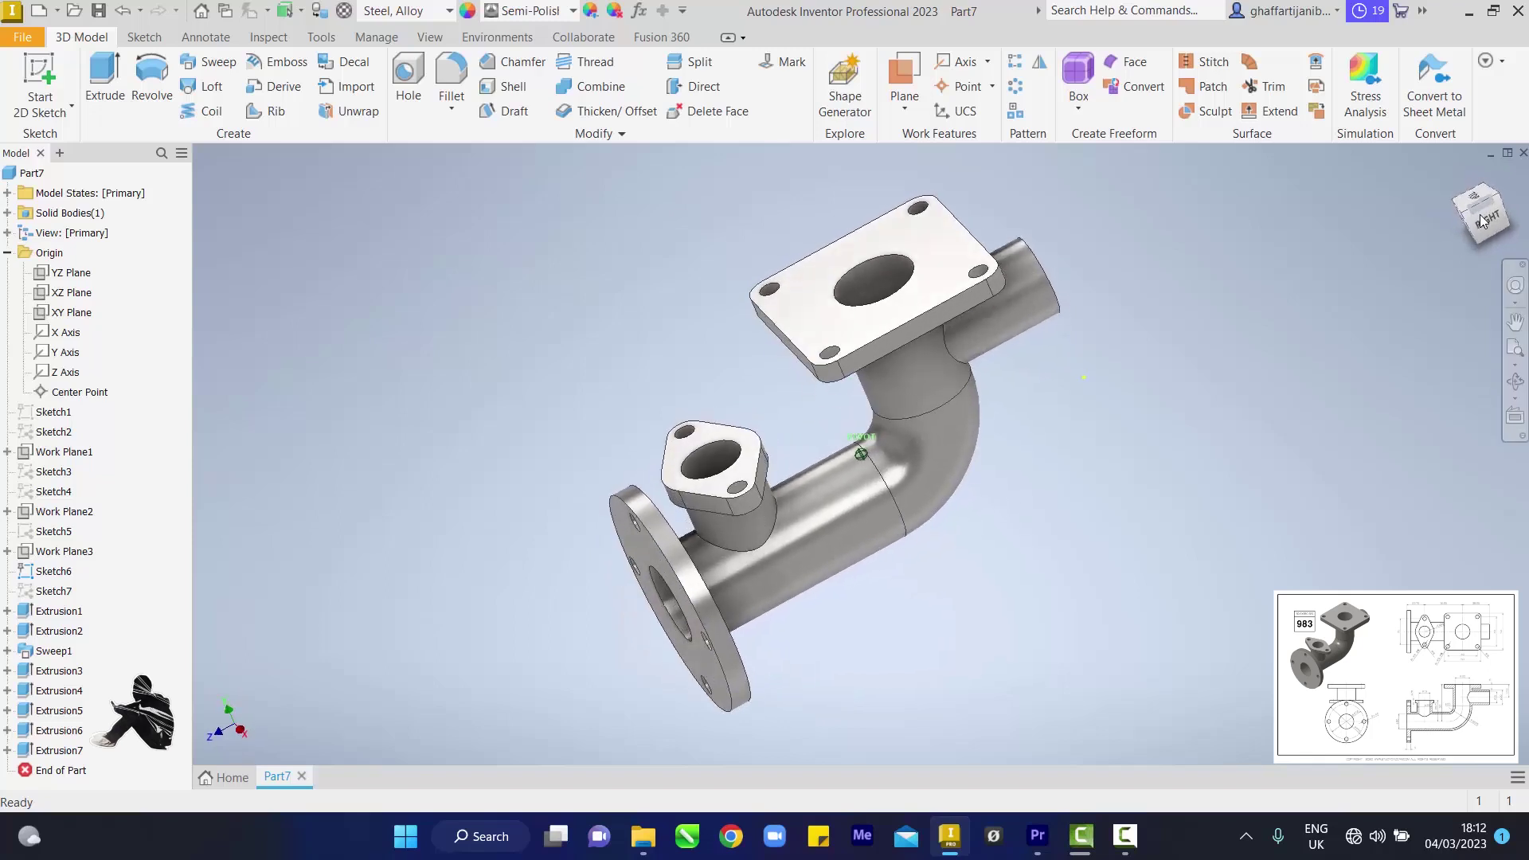
drag(1469, 214, 1503, 182)
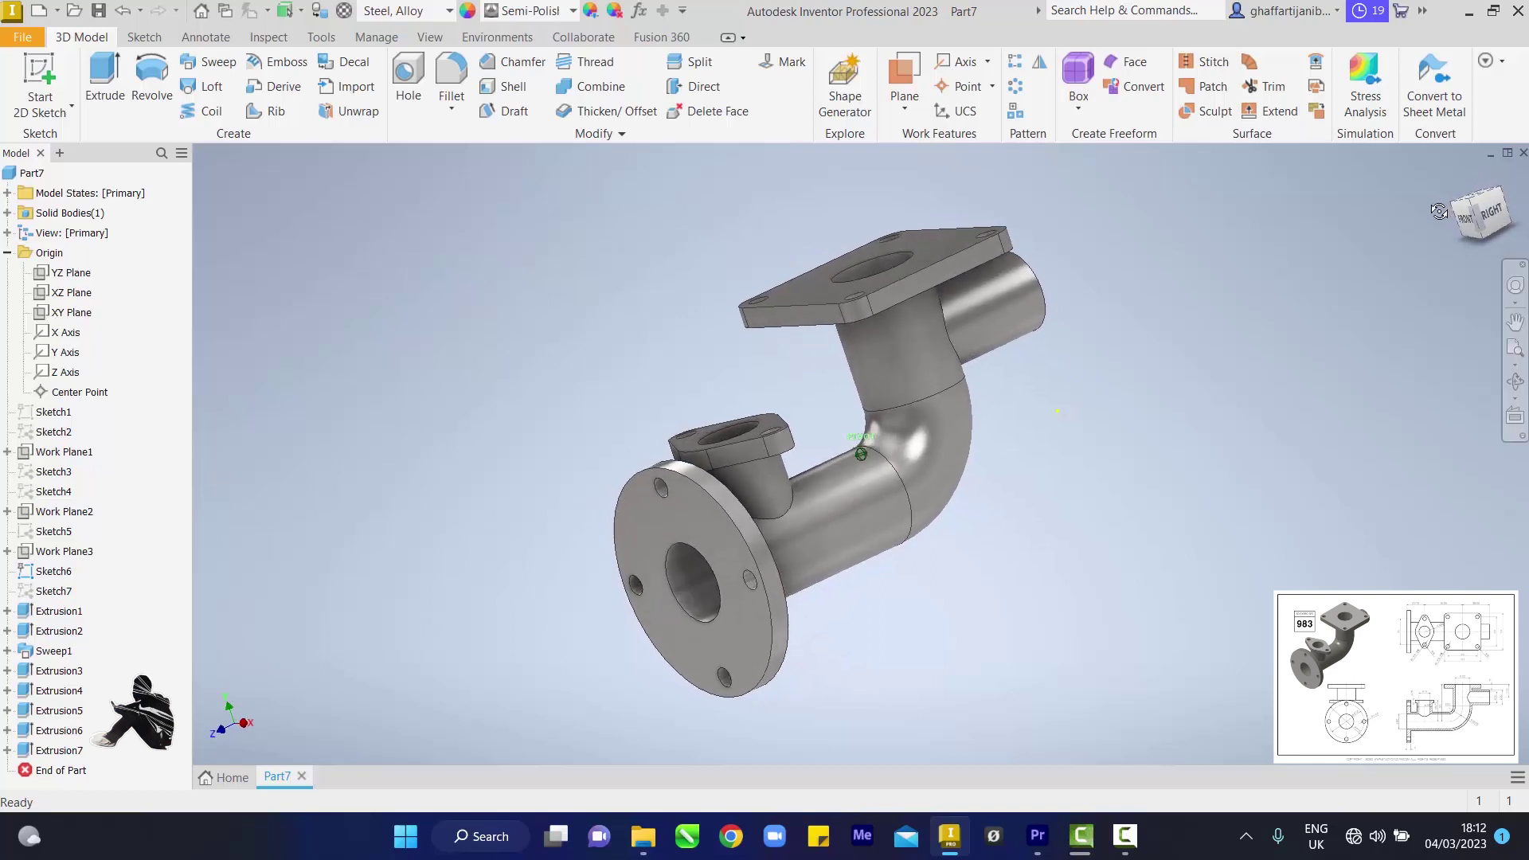
Start a sketch on the XY plane and draw two circles centred on the origin, 230 mm and 190 mm in diameter
click(48, 97)
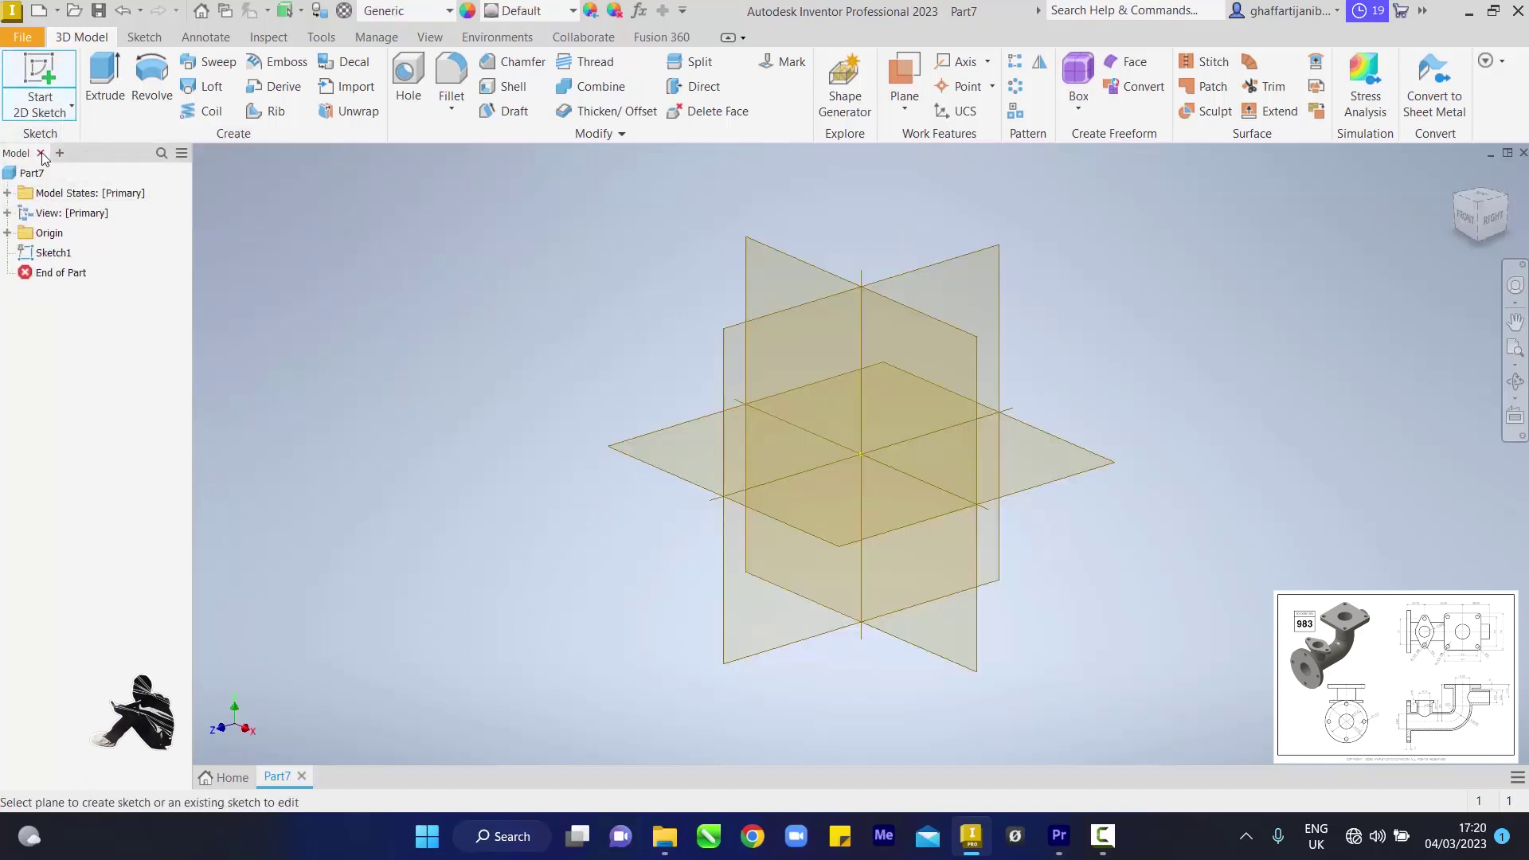
click(799, 285)
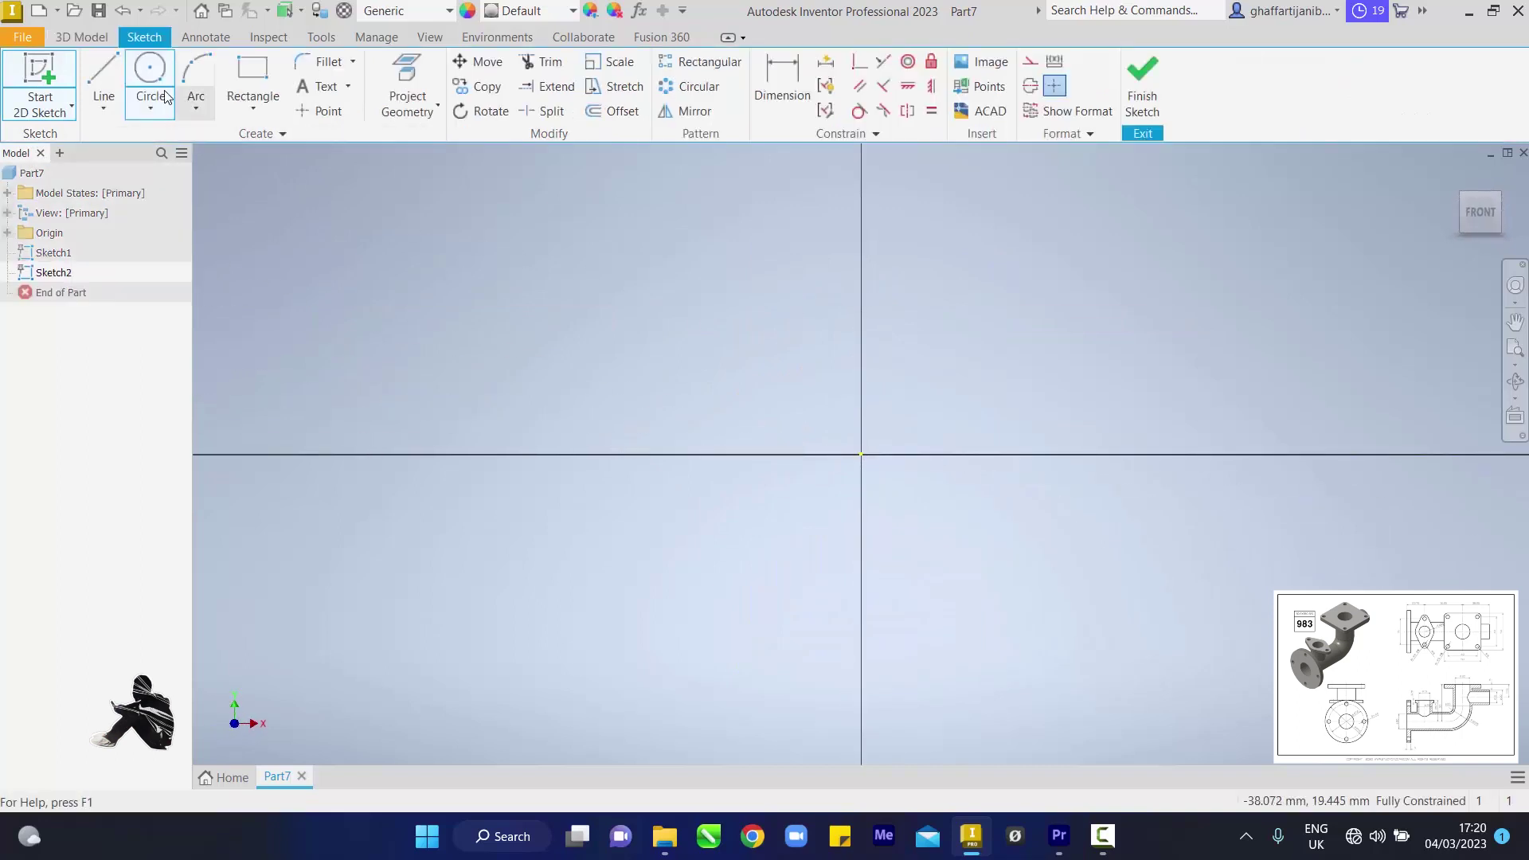
click(151, 71)
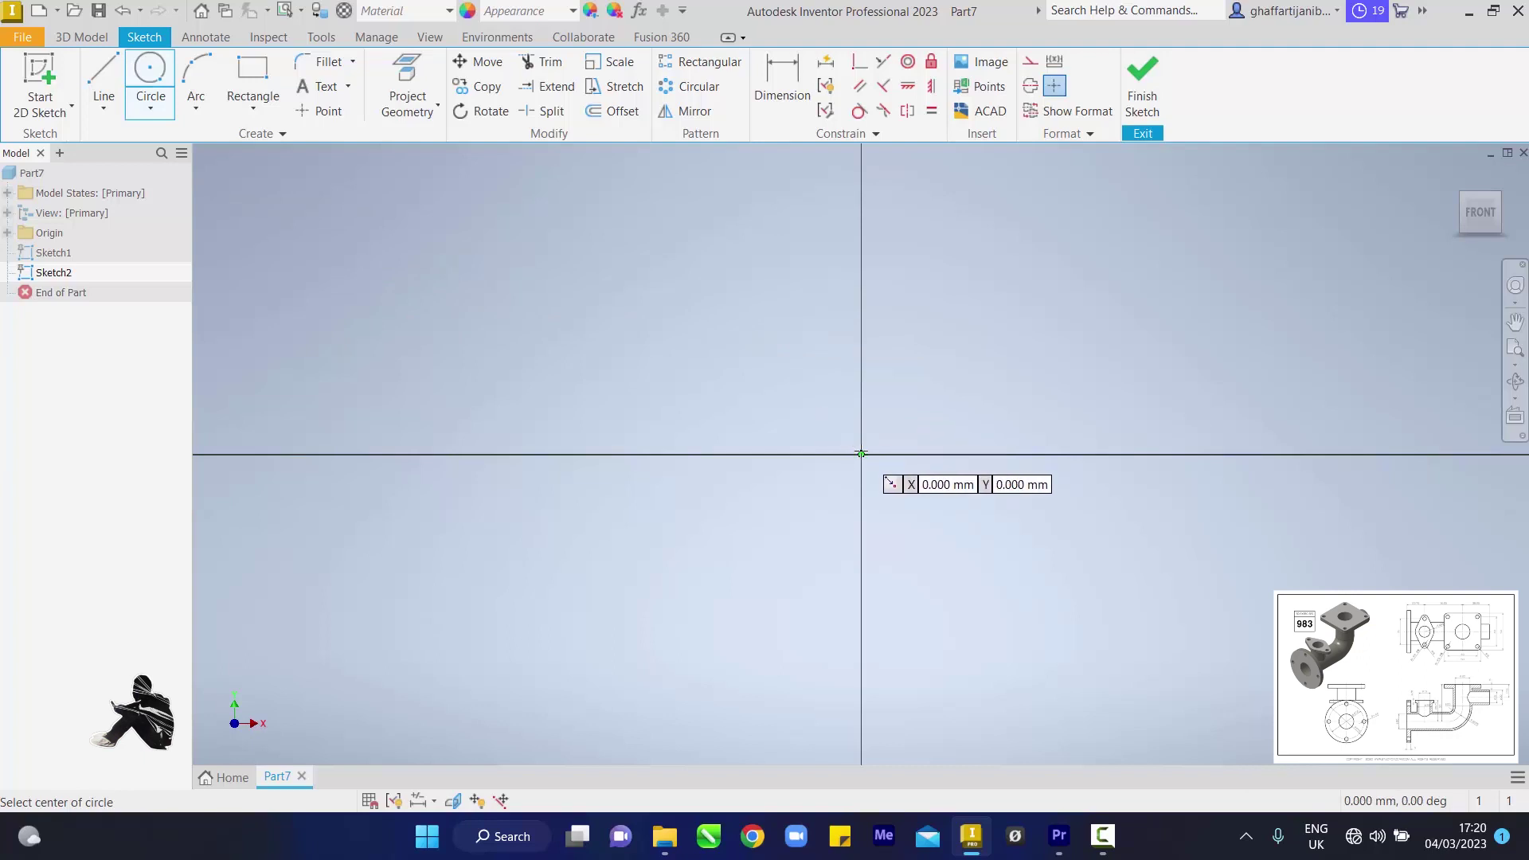
click(862, 454)
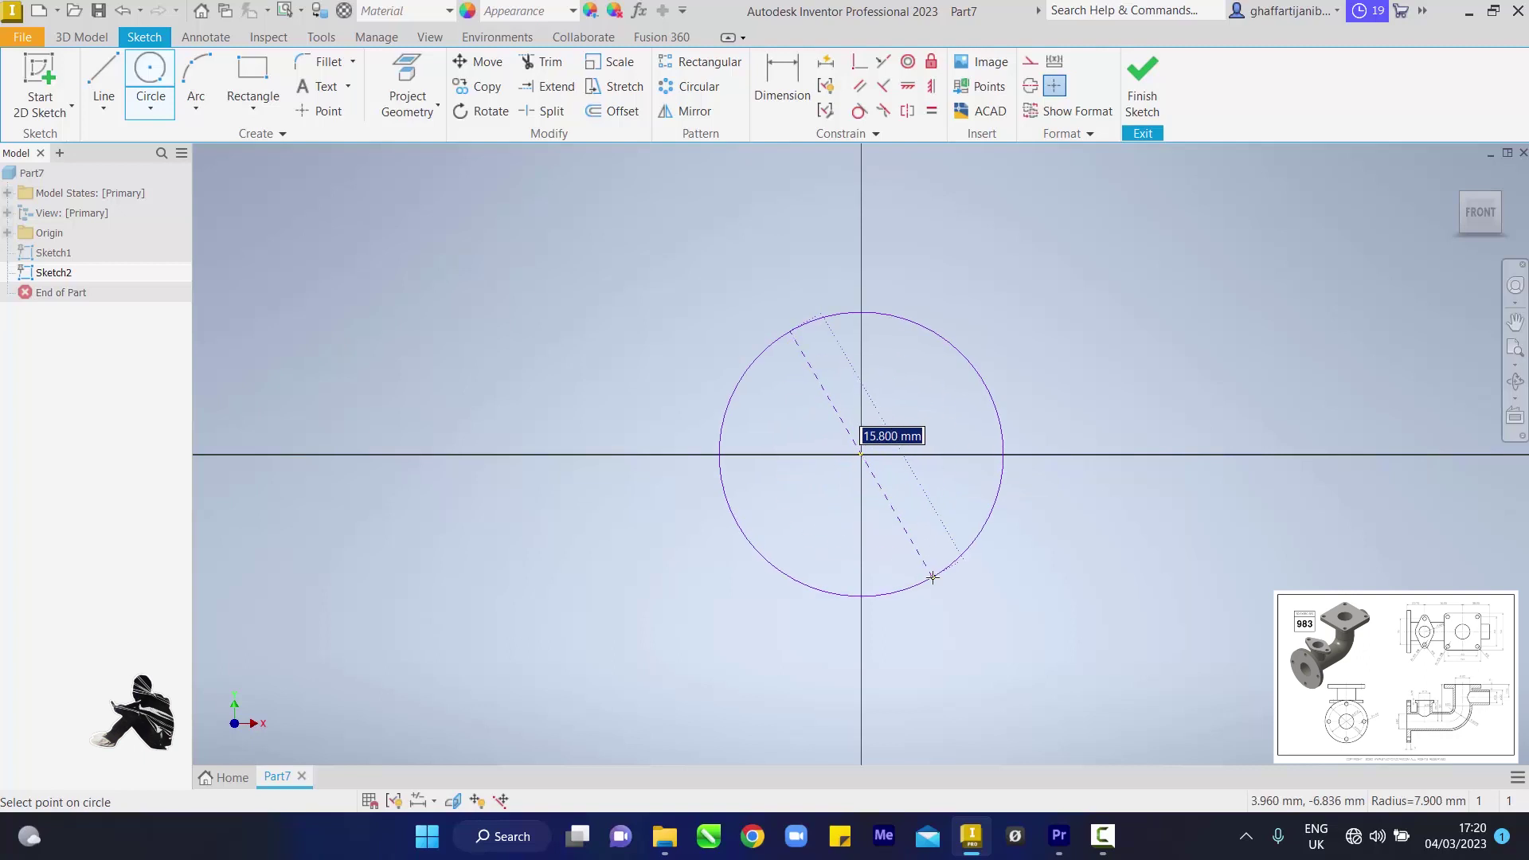
text(230)
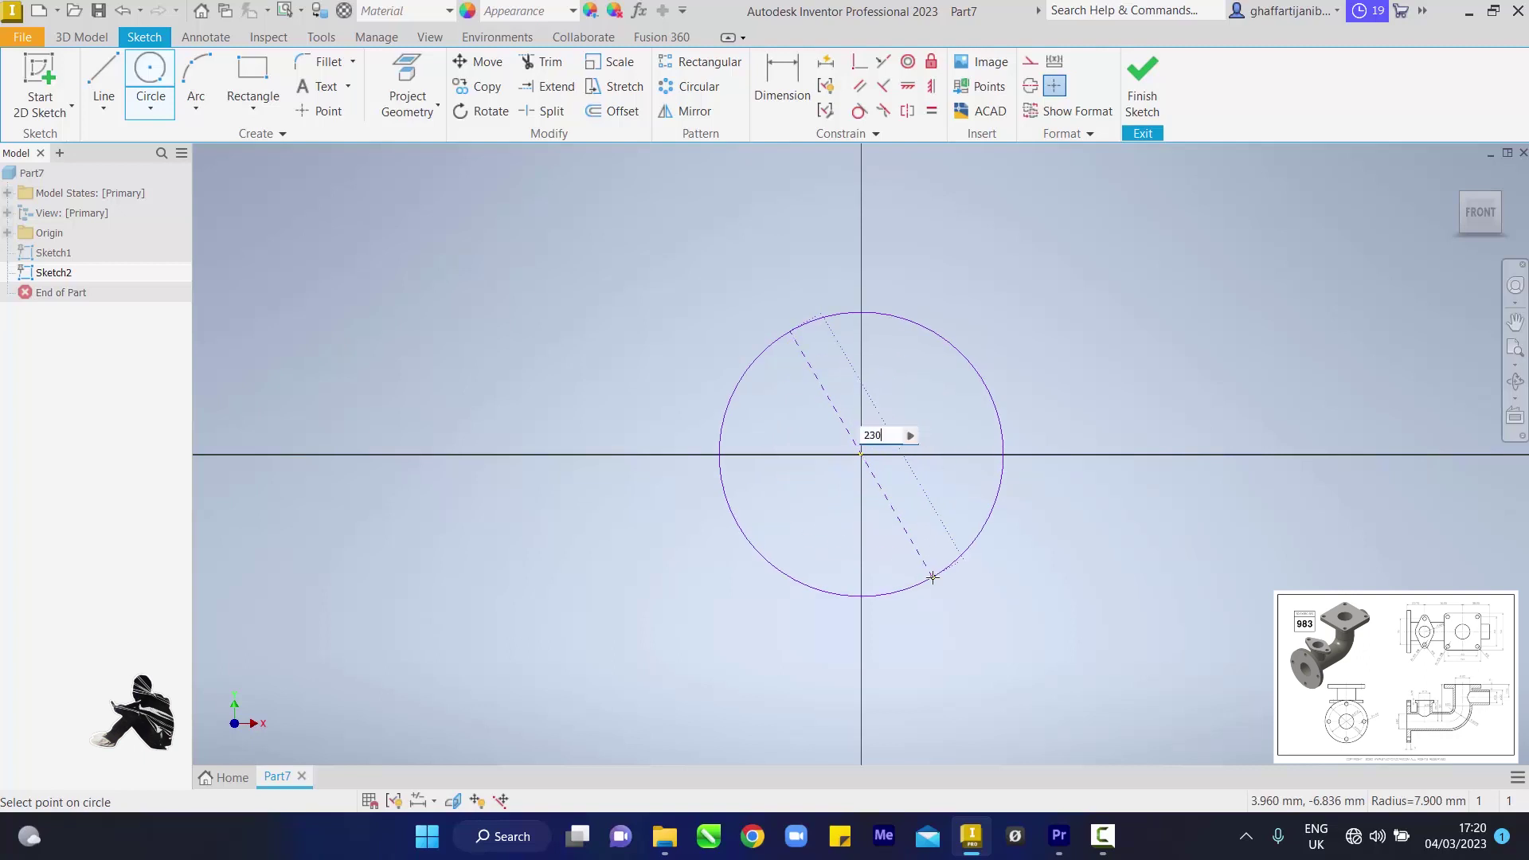
key(Return)
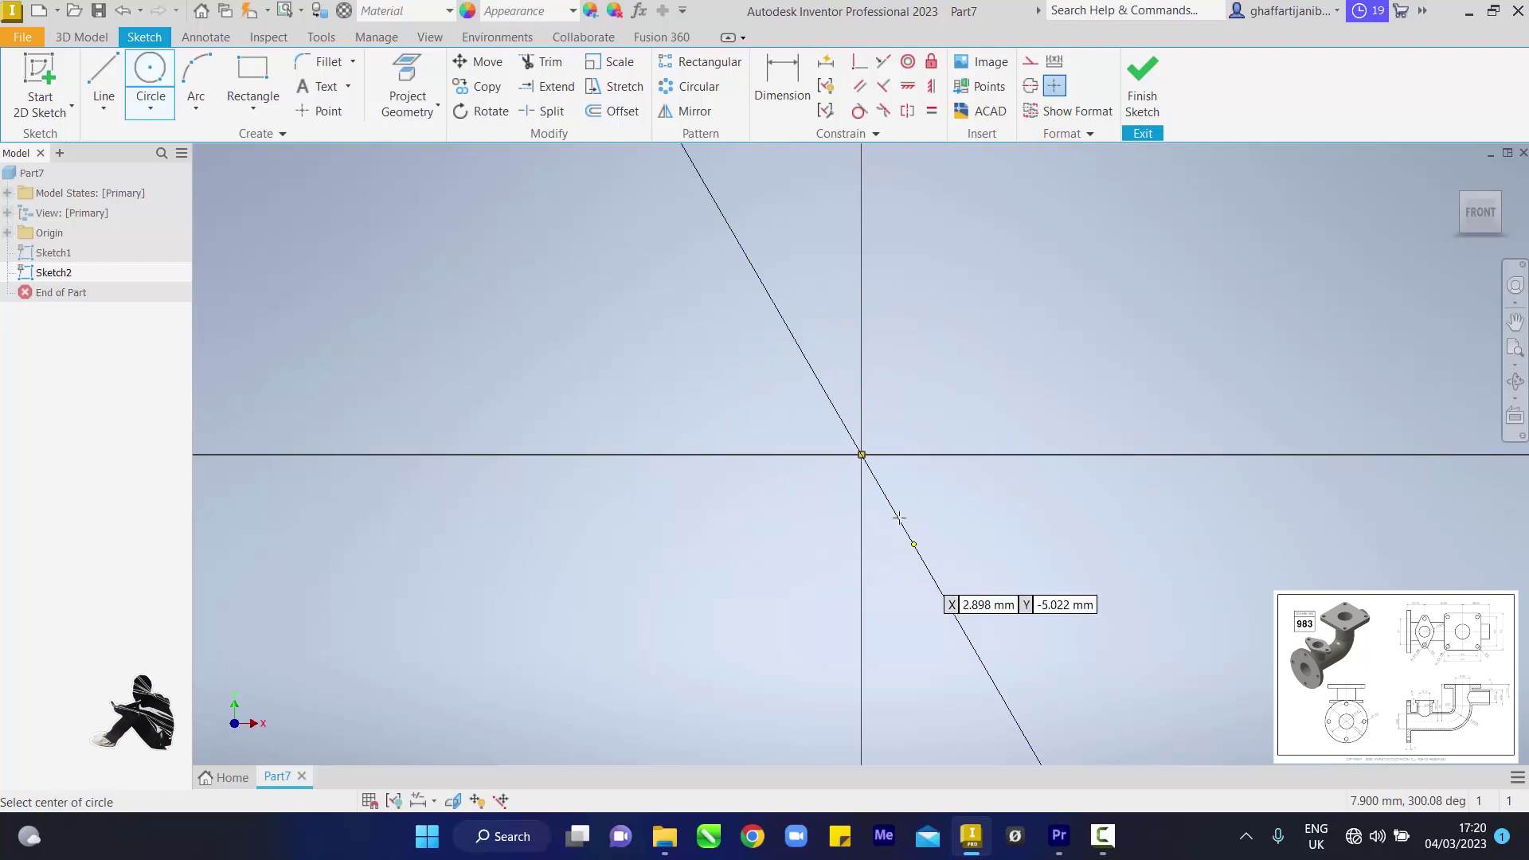
click(862, 453)
text(1)
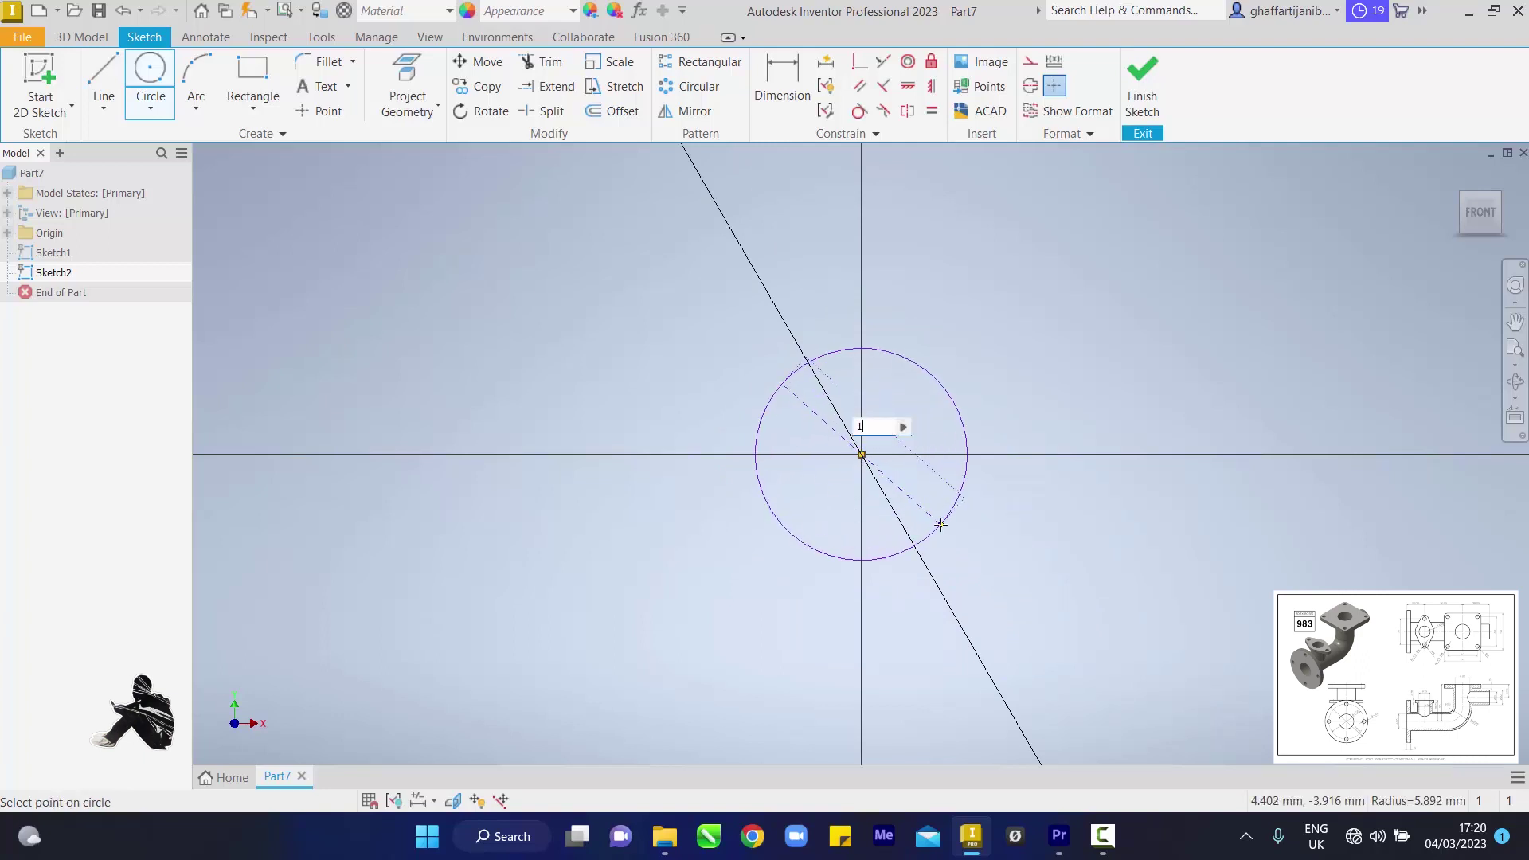
text(90)
key(Return)
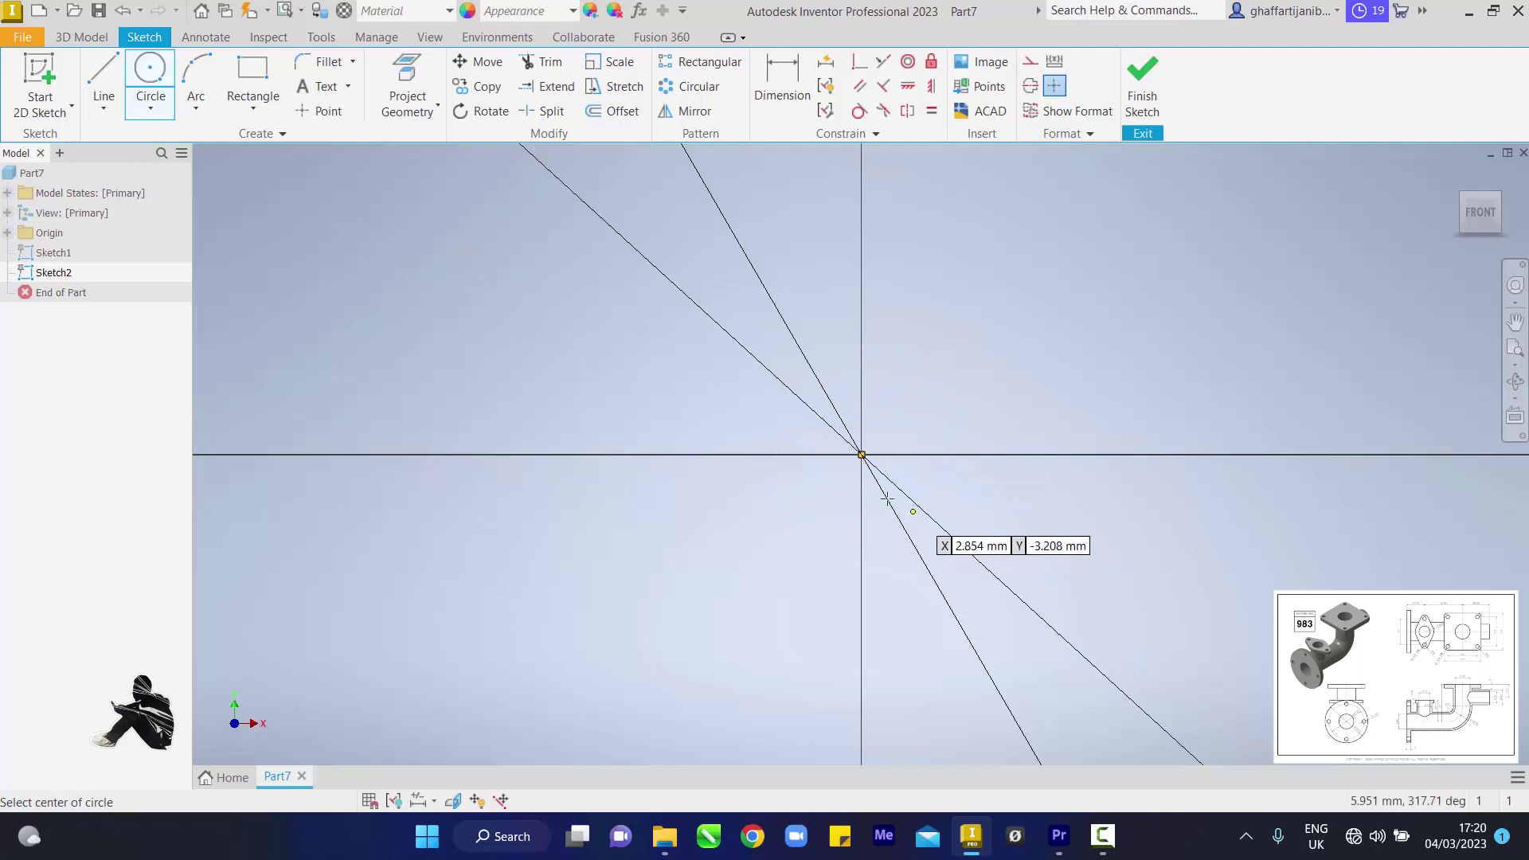
Add two more circles centred on the origin, 100 mm and 80 mm in diameter
click(861, 454)
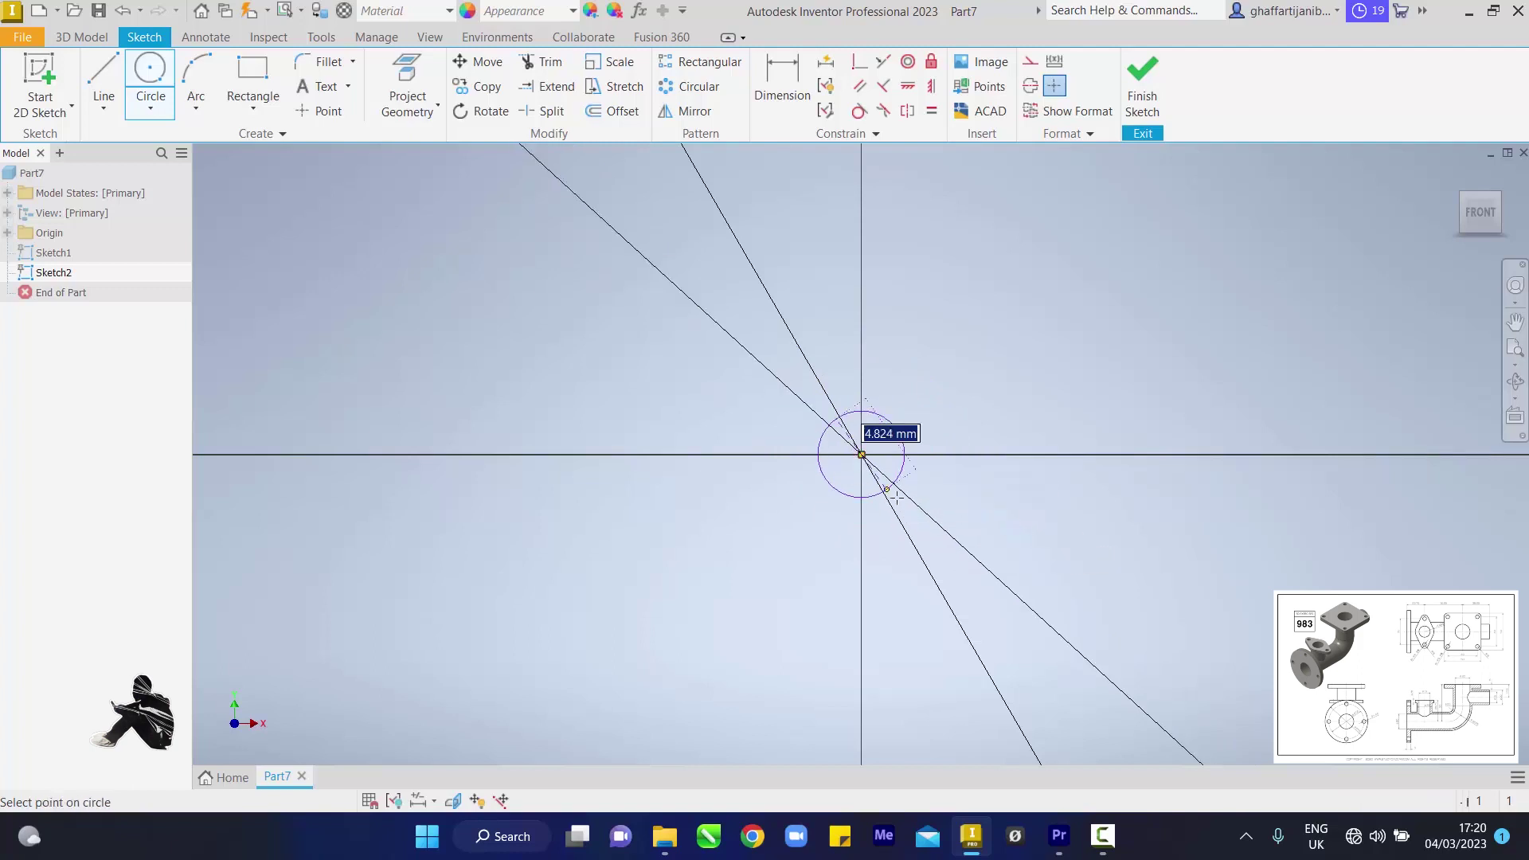
text(1)
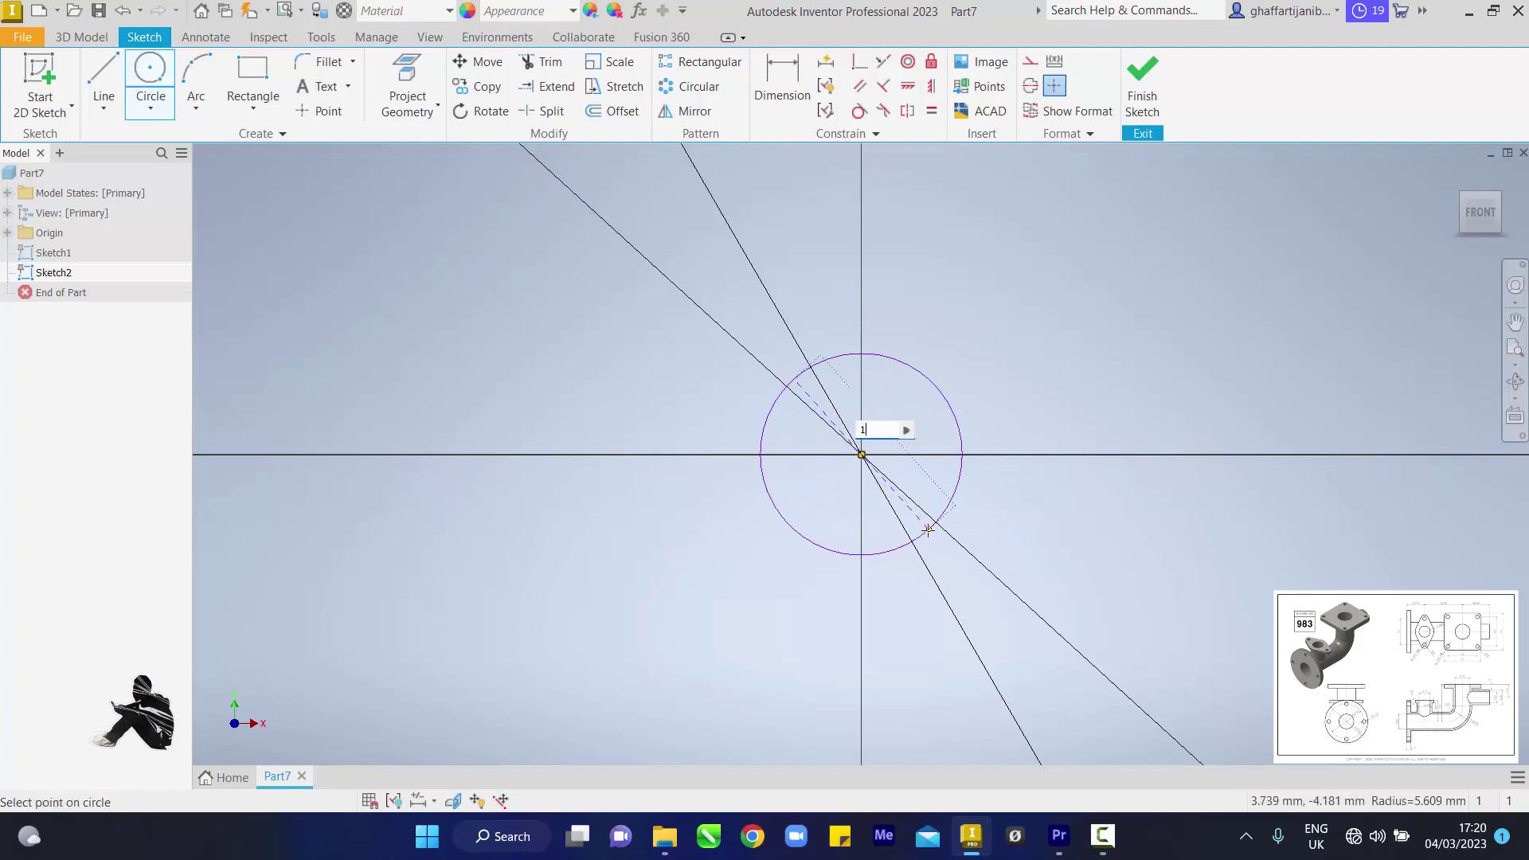
key(Return)
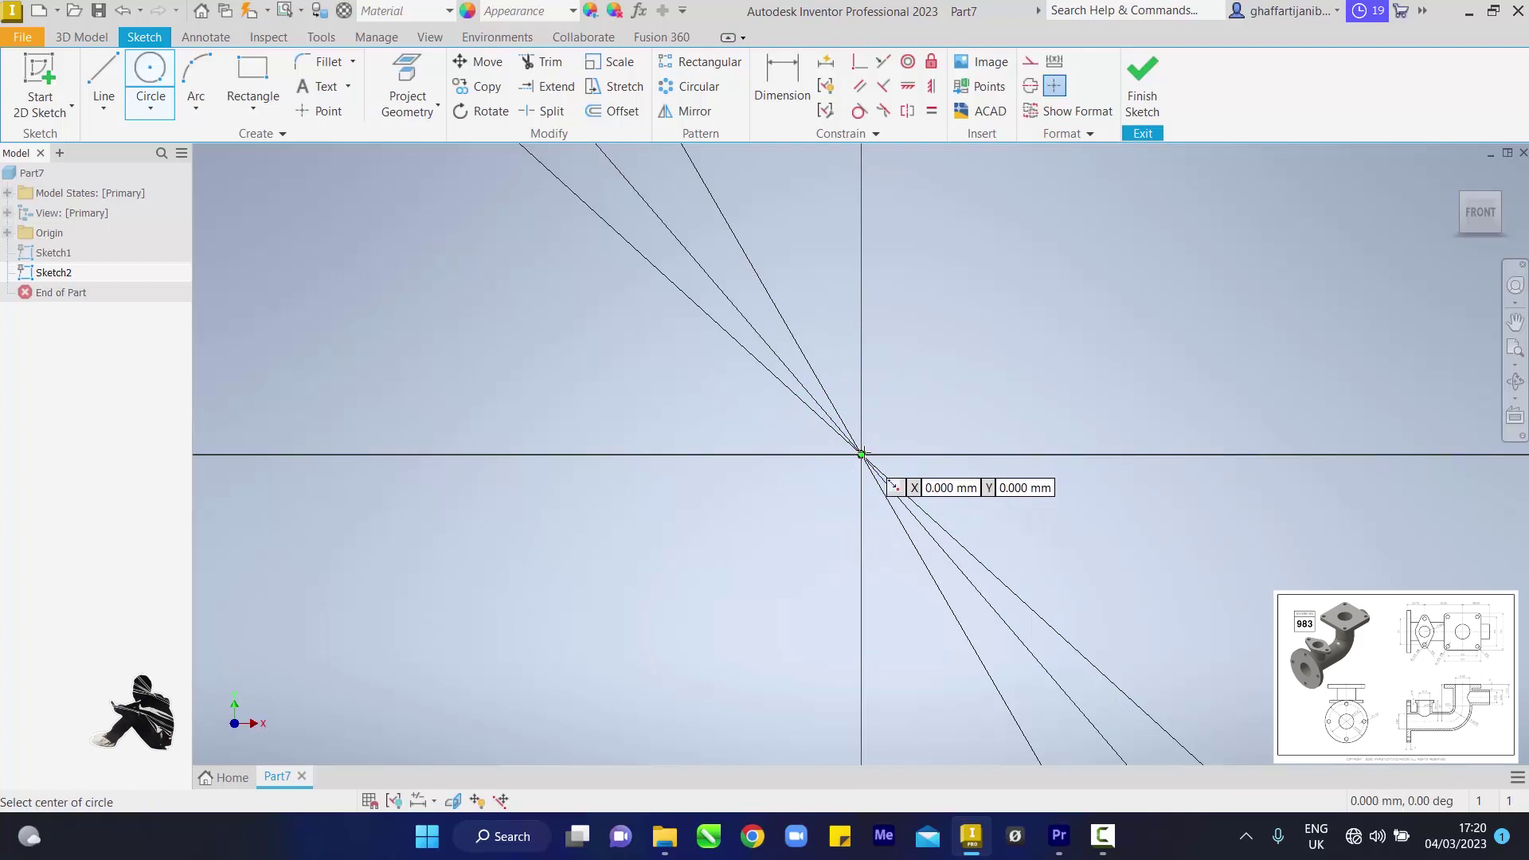
click(861, 454)
text(80)
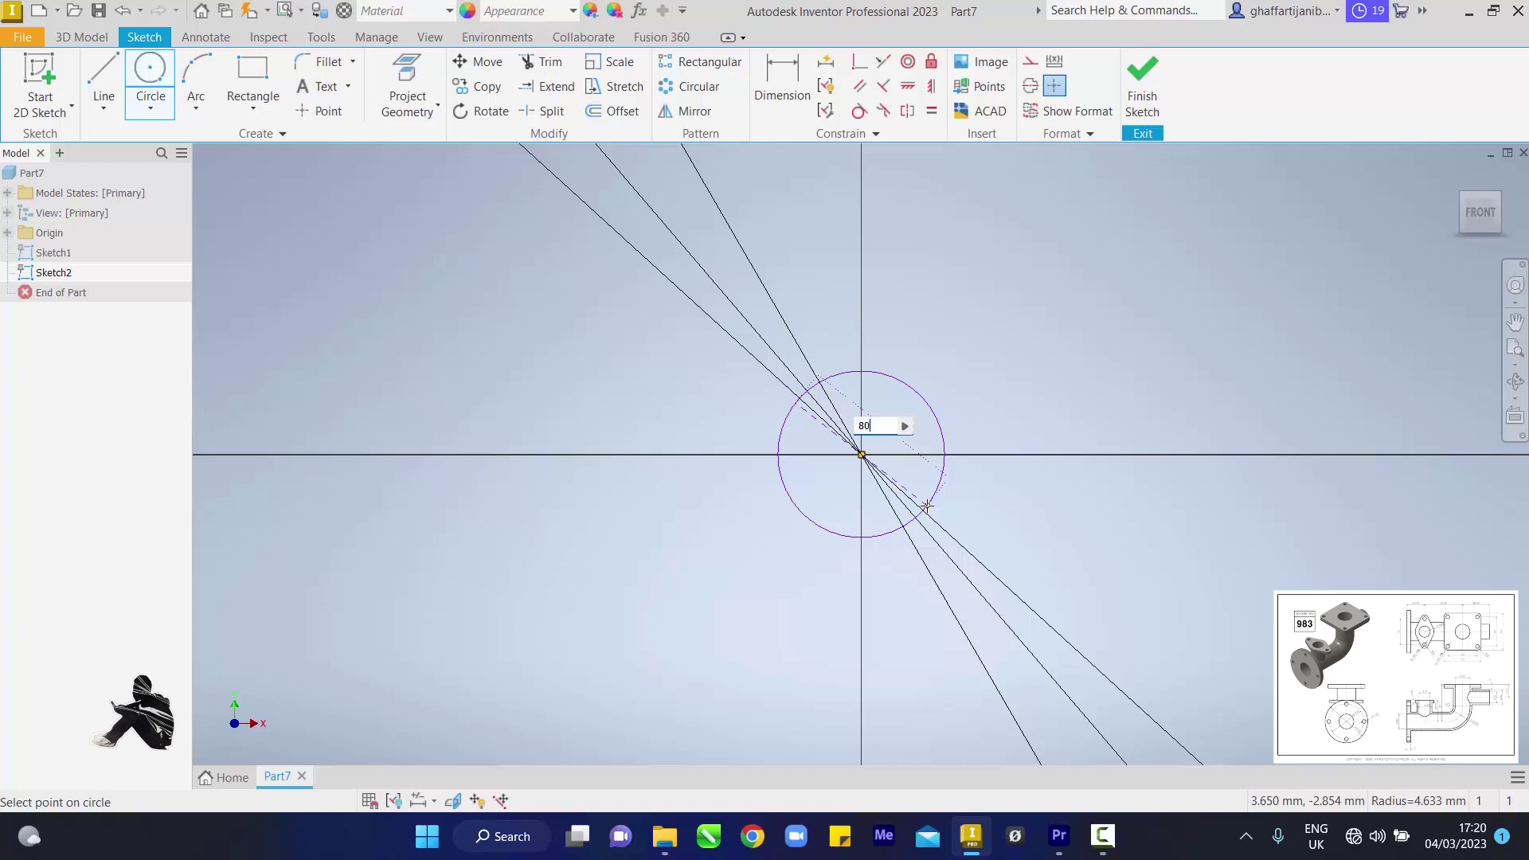
key(Return)
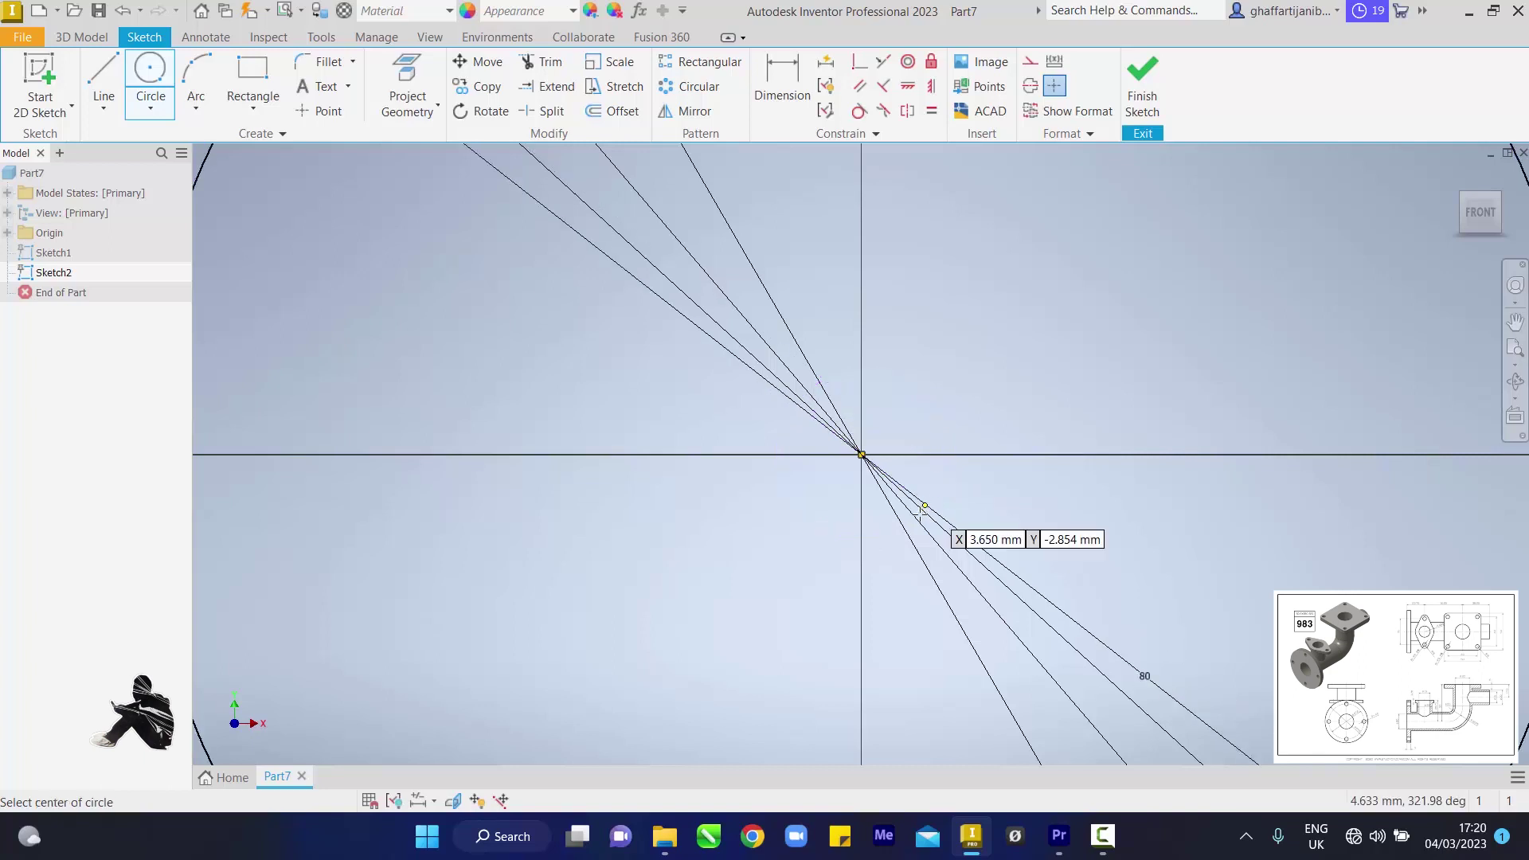
click(1515, 350)
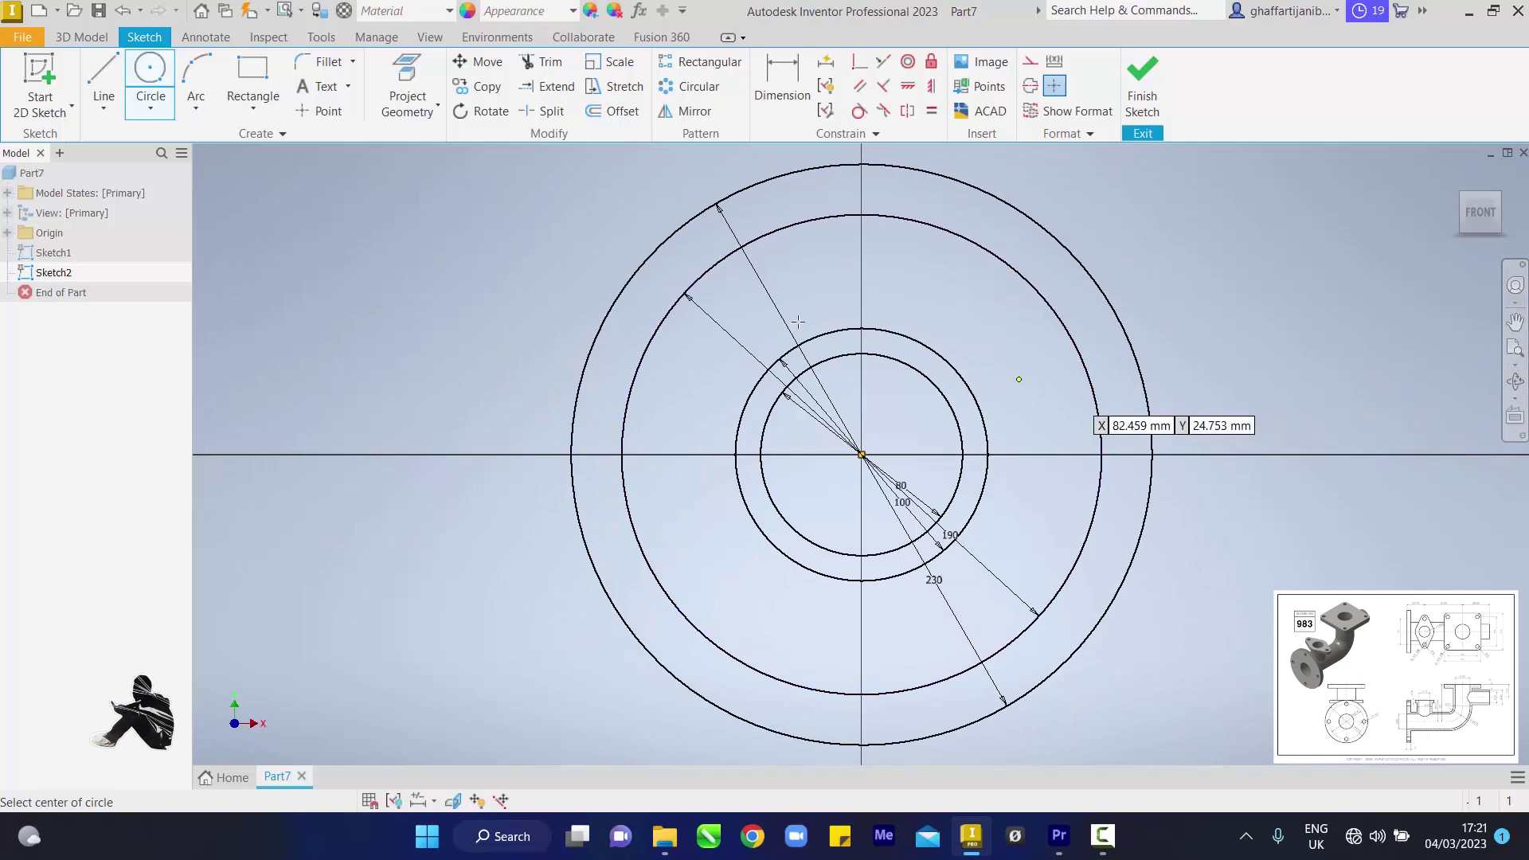
right_click(308, 247)
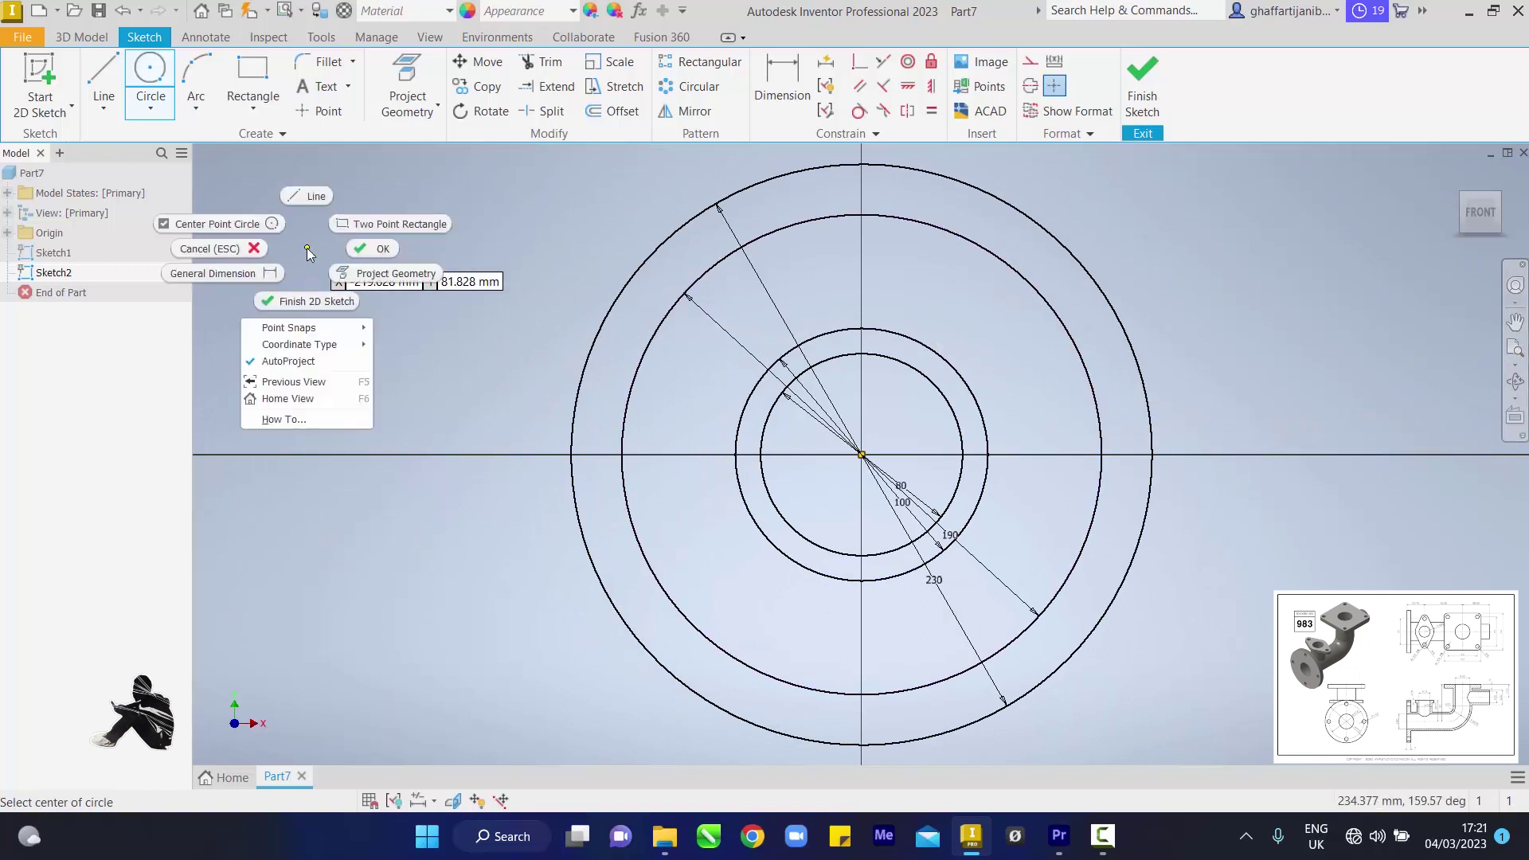
click(370, 247)
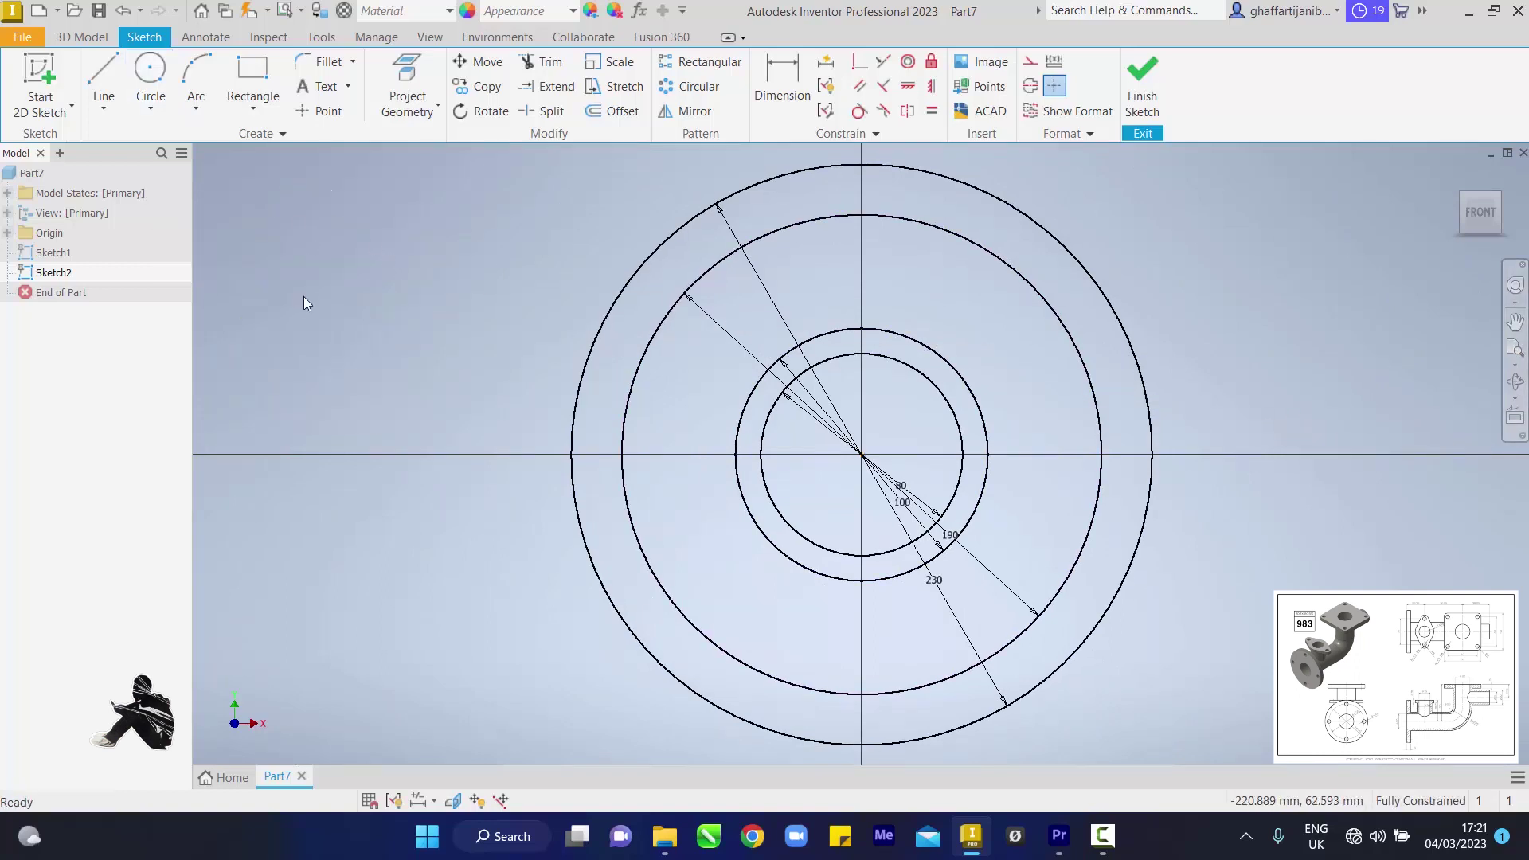
Convert the 190 mm circle to construction geometry
click(820, 218)
right_click(823, 225)
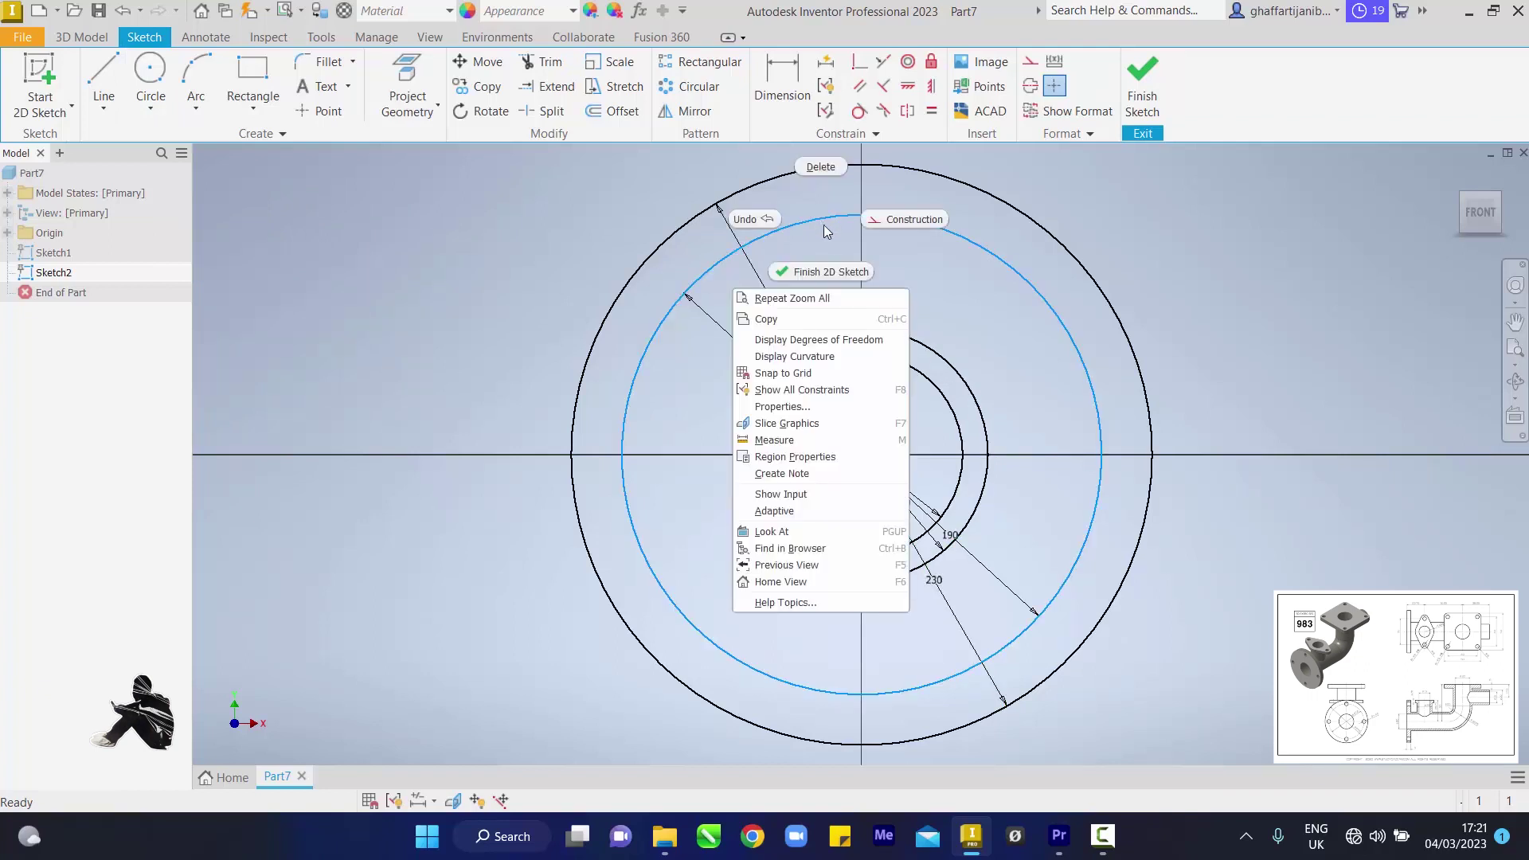
click(886, 226)
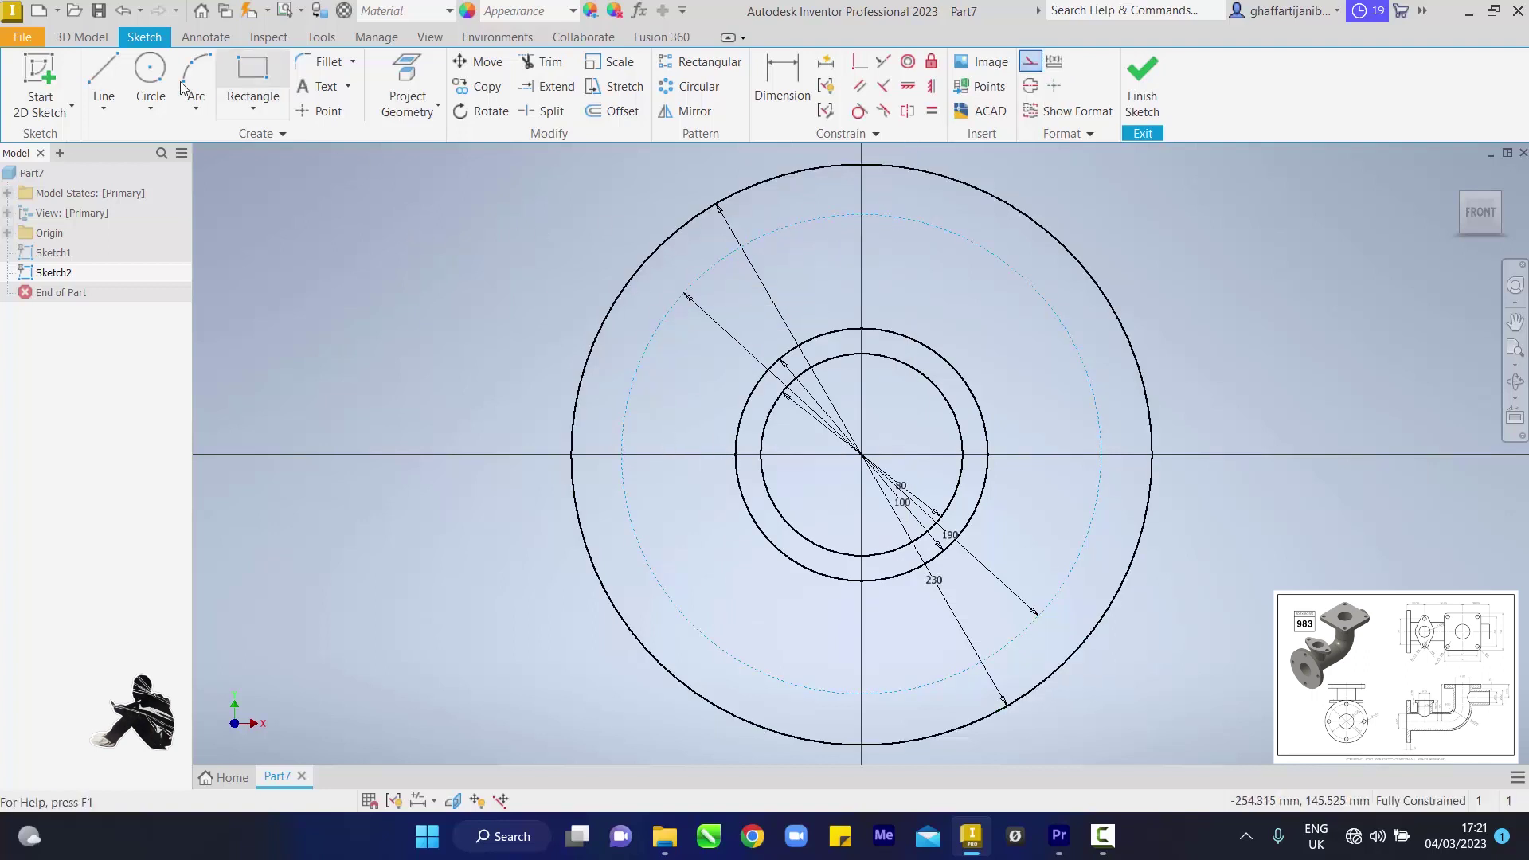
Draw a 20 mm circle at the top of the 190 mm construction circle and align its centre vertically with the origin
click(151, 70)
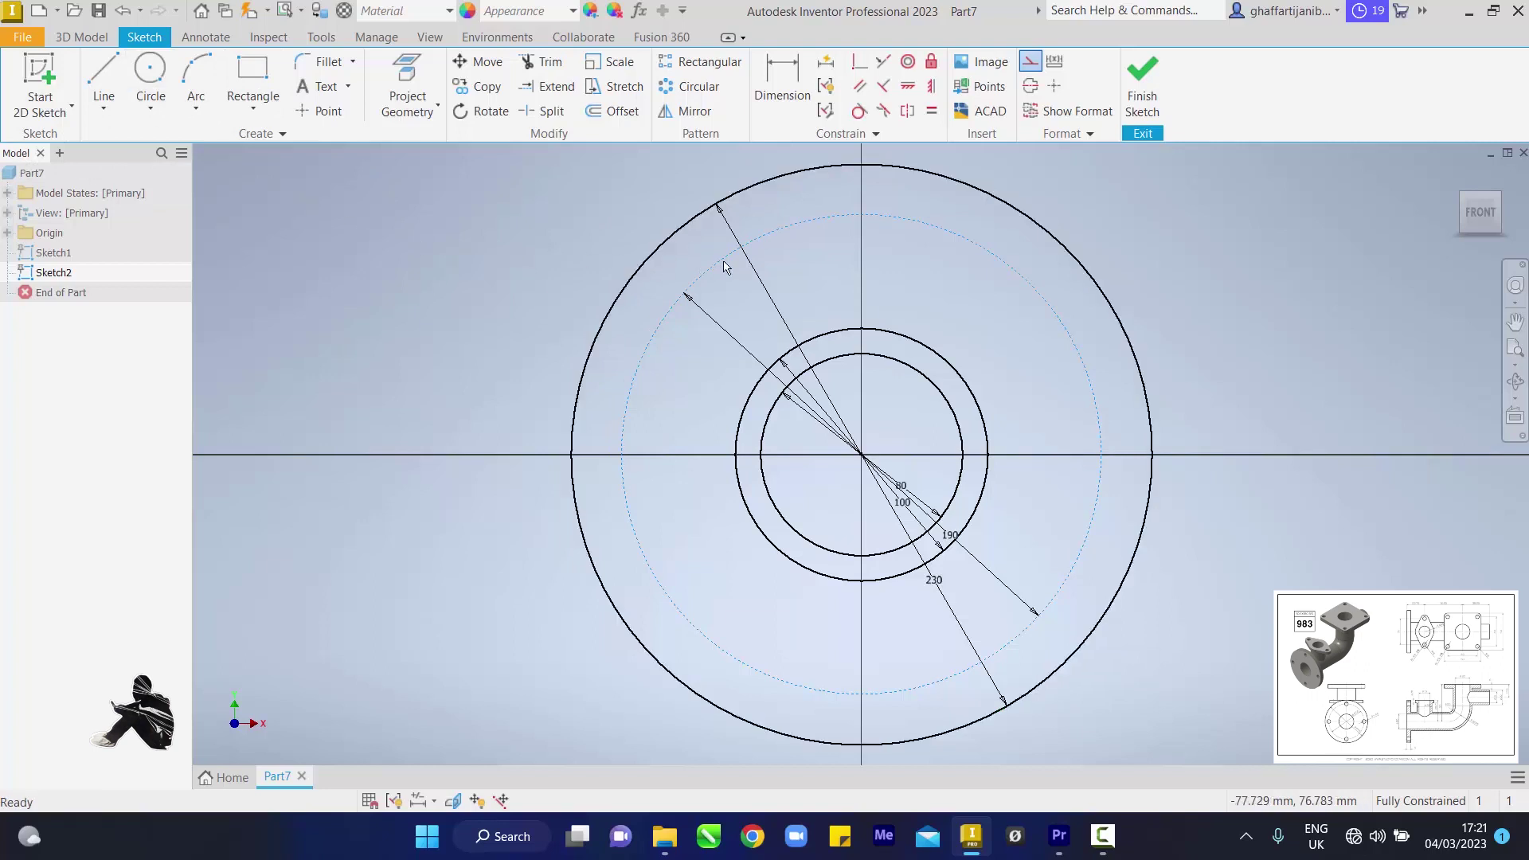
click(860, 215)
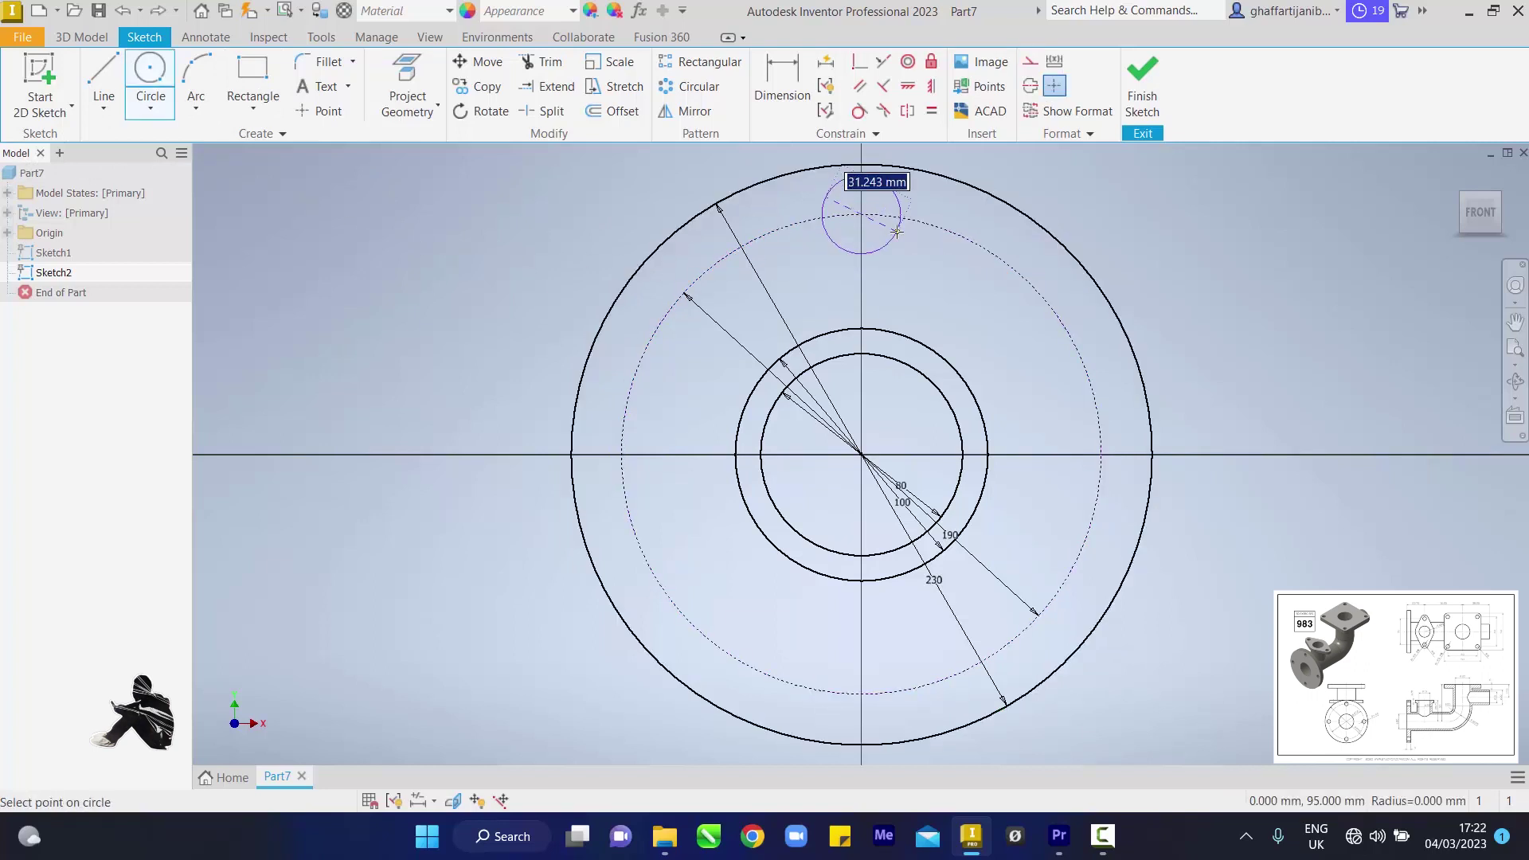
text(20)
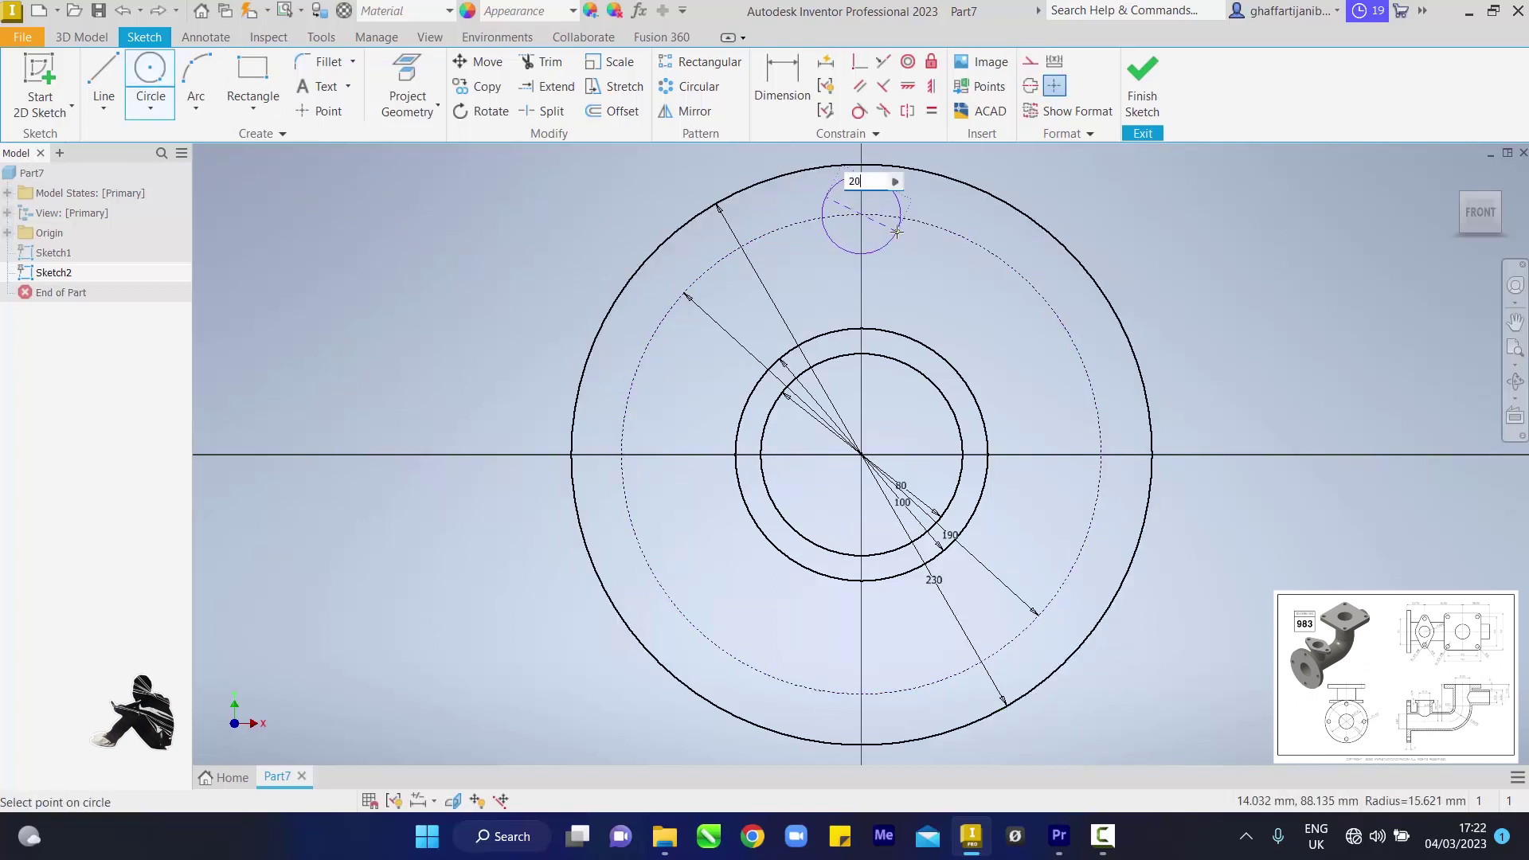
key(Return)
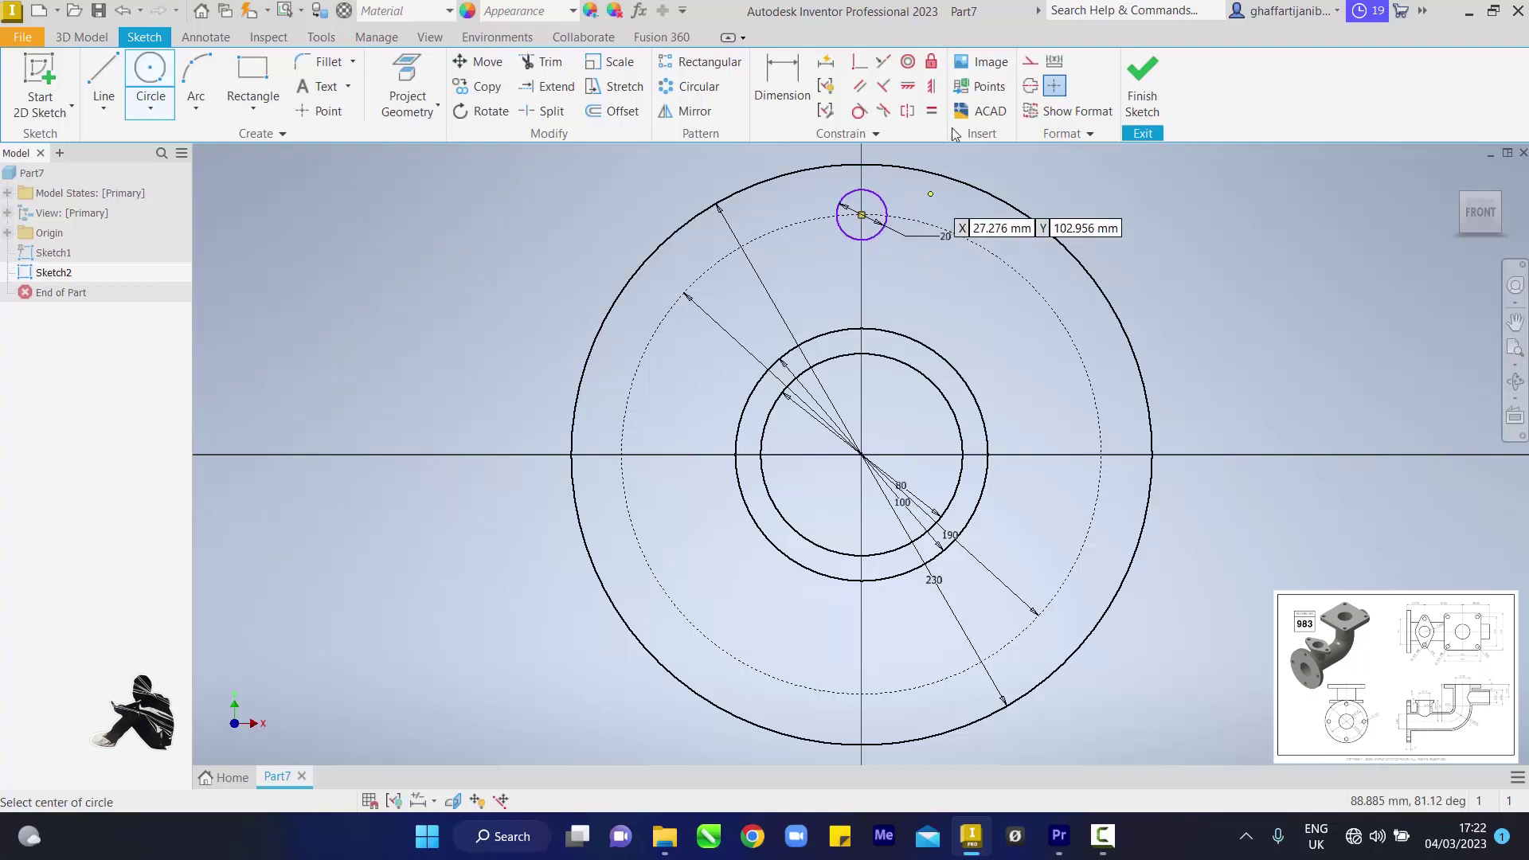
click(933, 89)
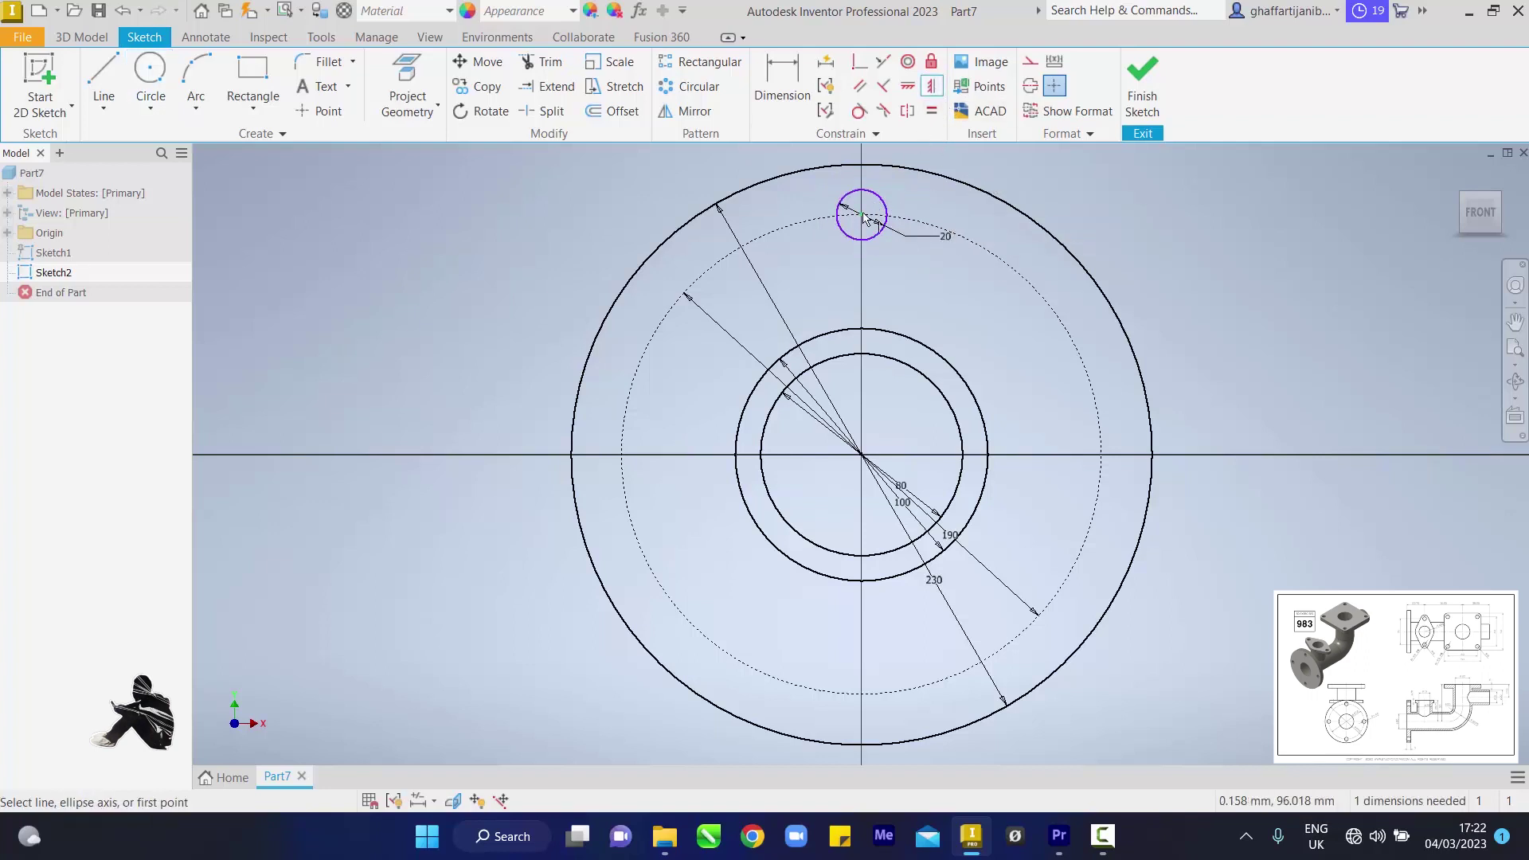
click(863, 216)
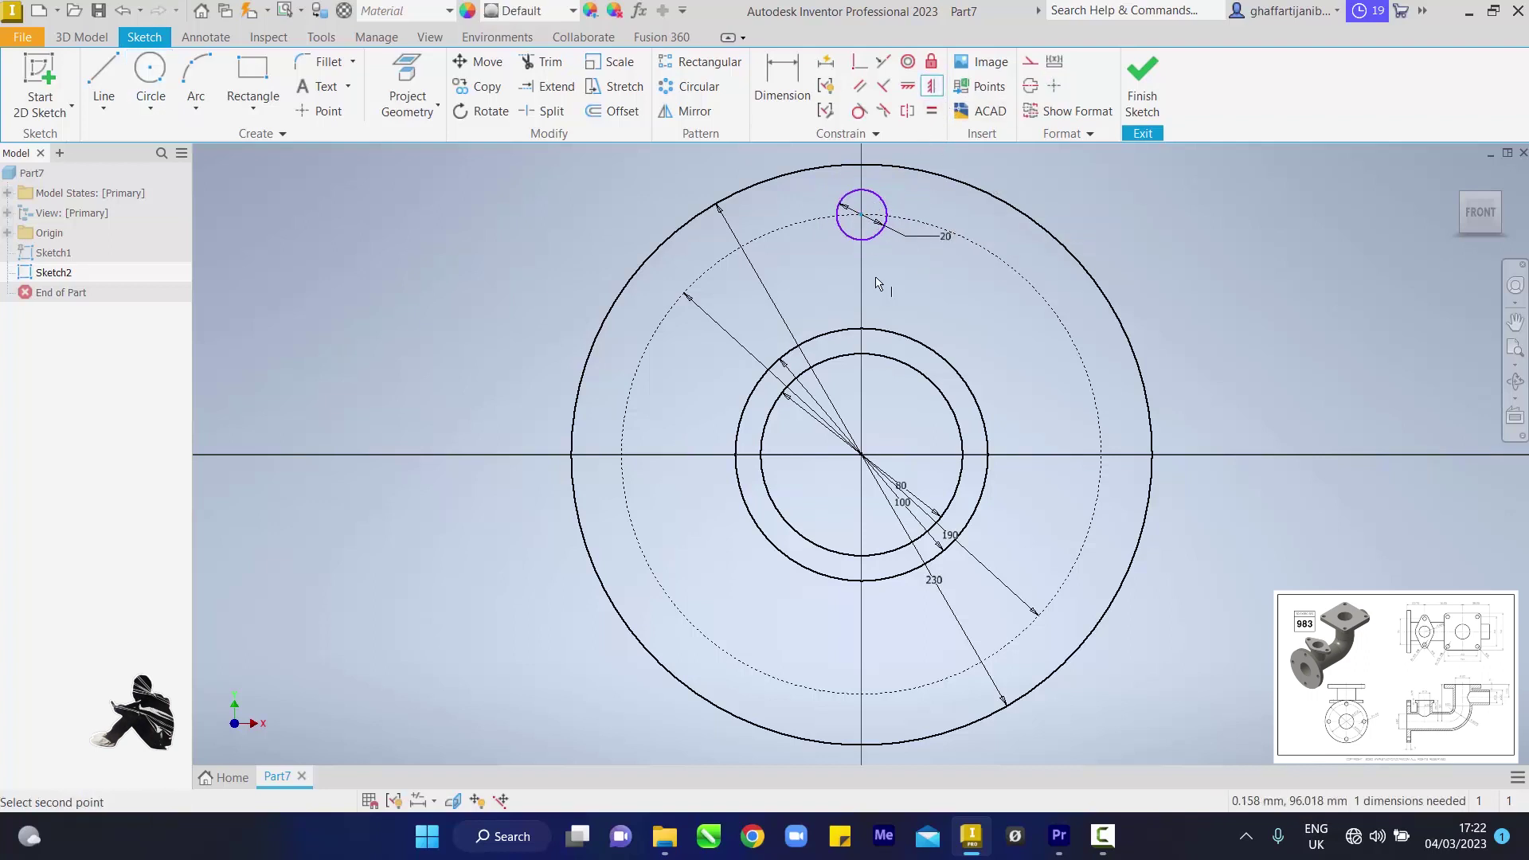
click(862, 454)
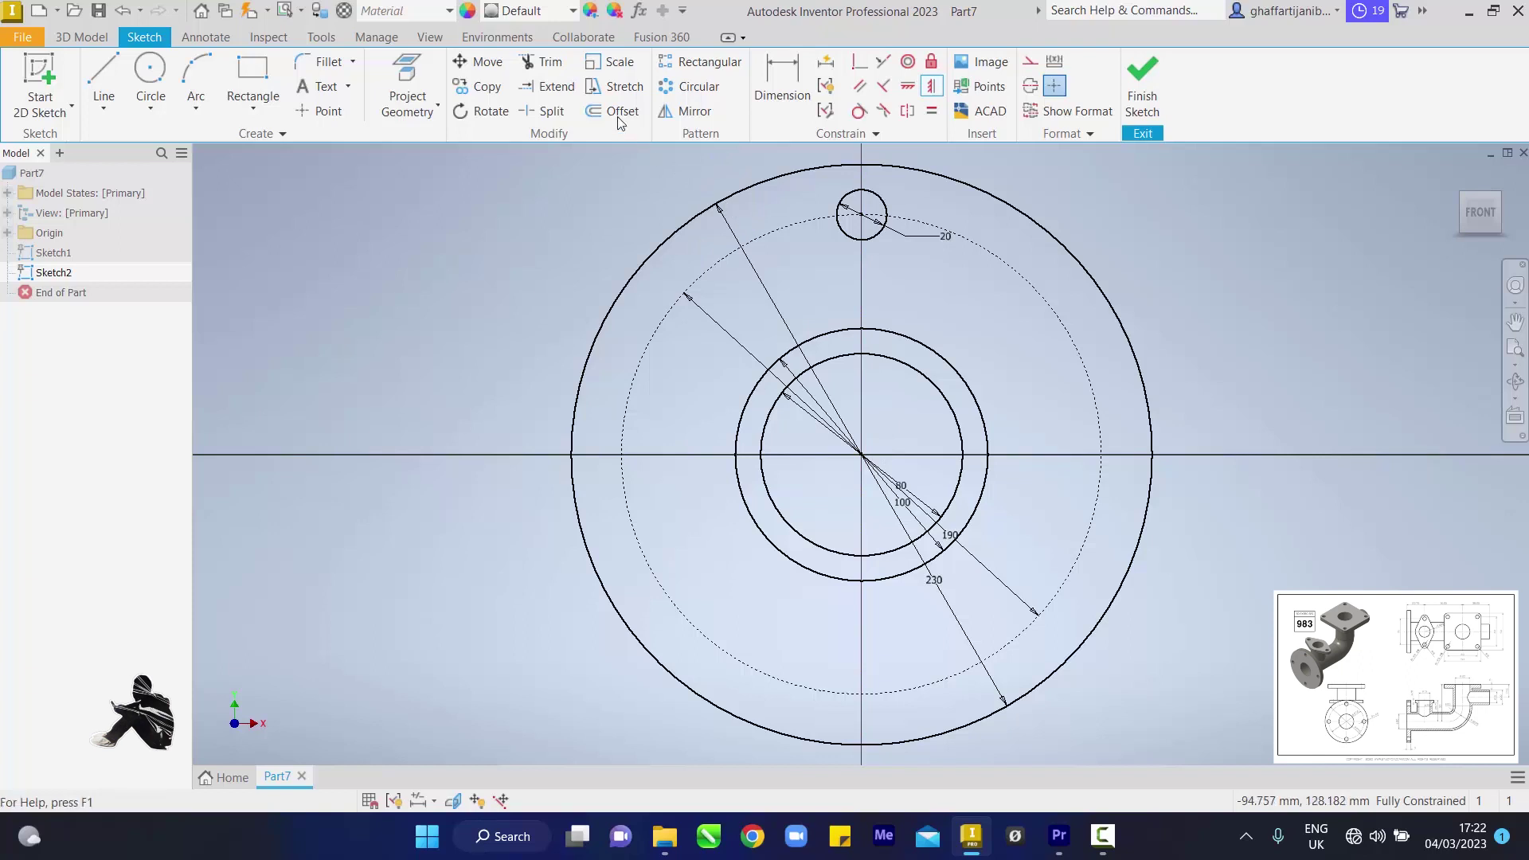
Circular-pattern the 20 mm hole circle around the origin with 4 occurrences over 360 degrees, and finish the sketch
click(674, 89)
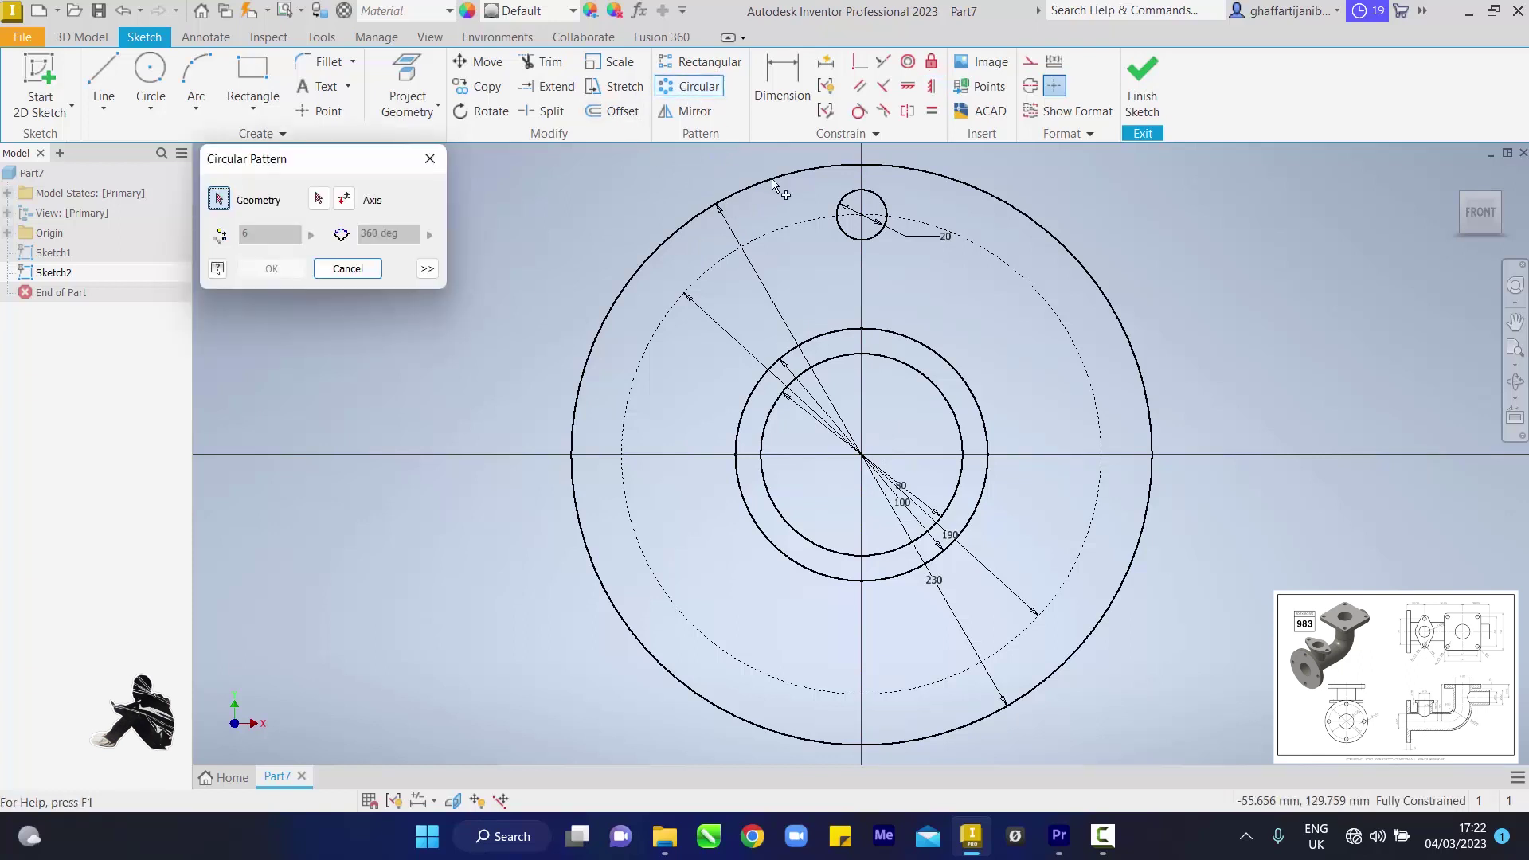
click(844, 209)
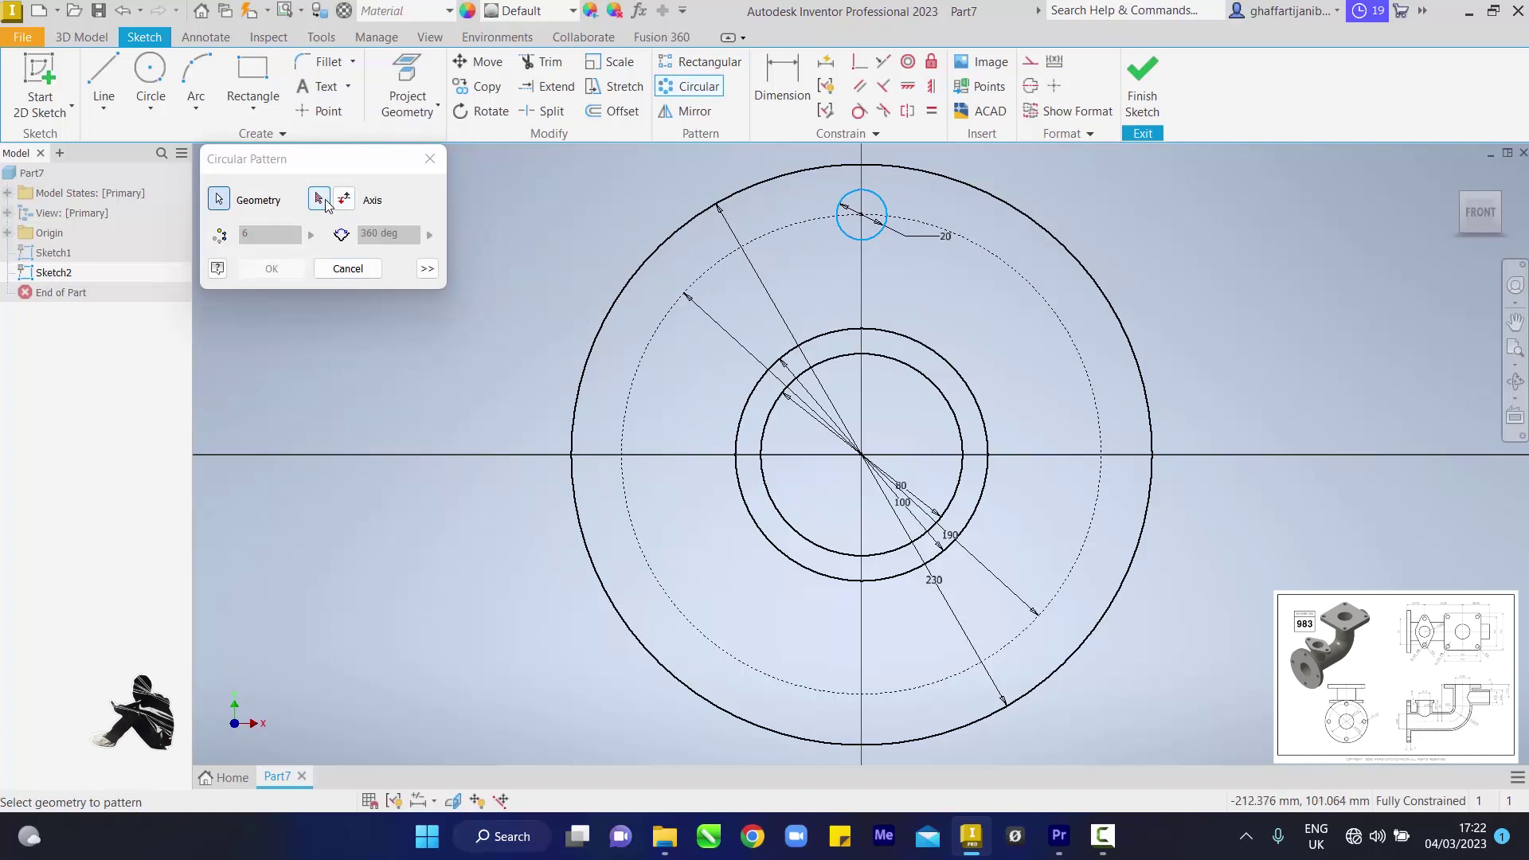
click(320, 200)
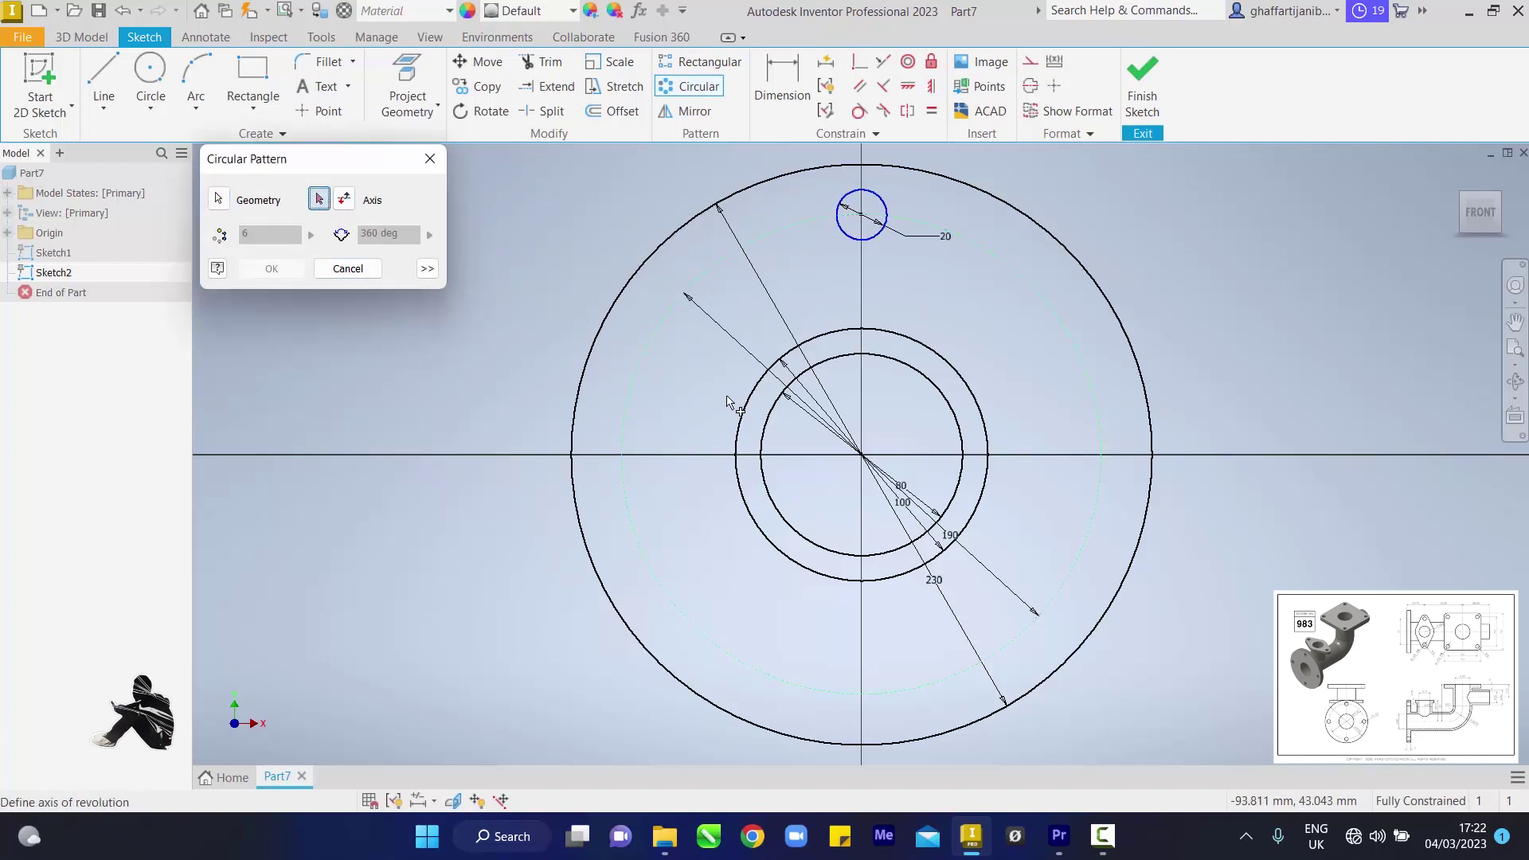
click(860, 454)
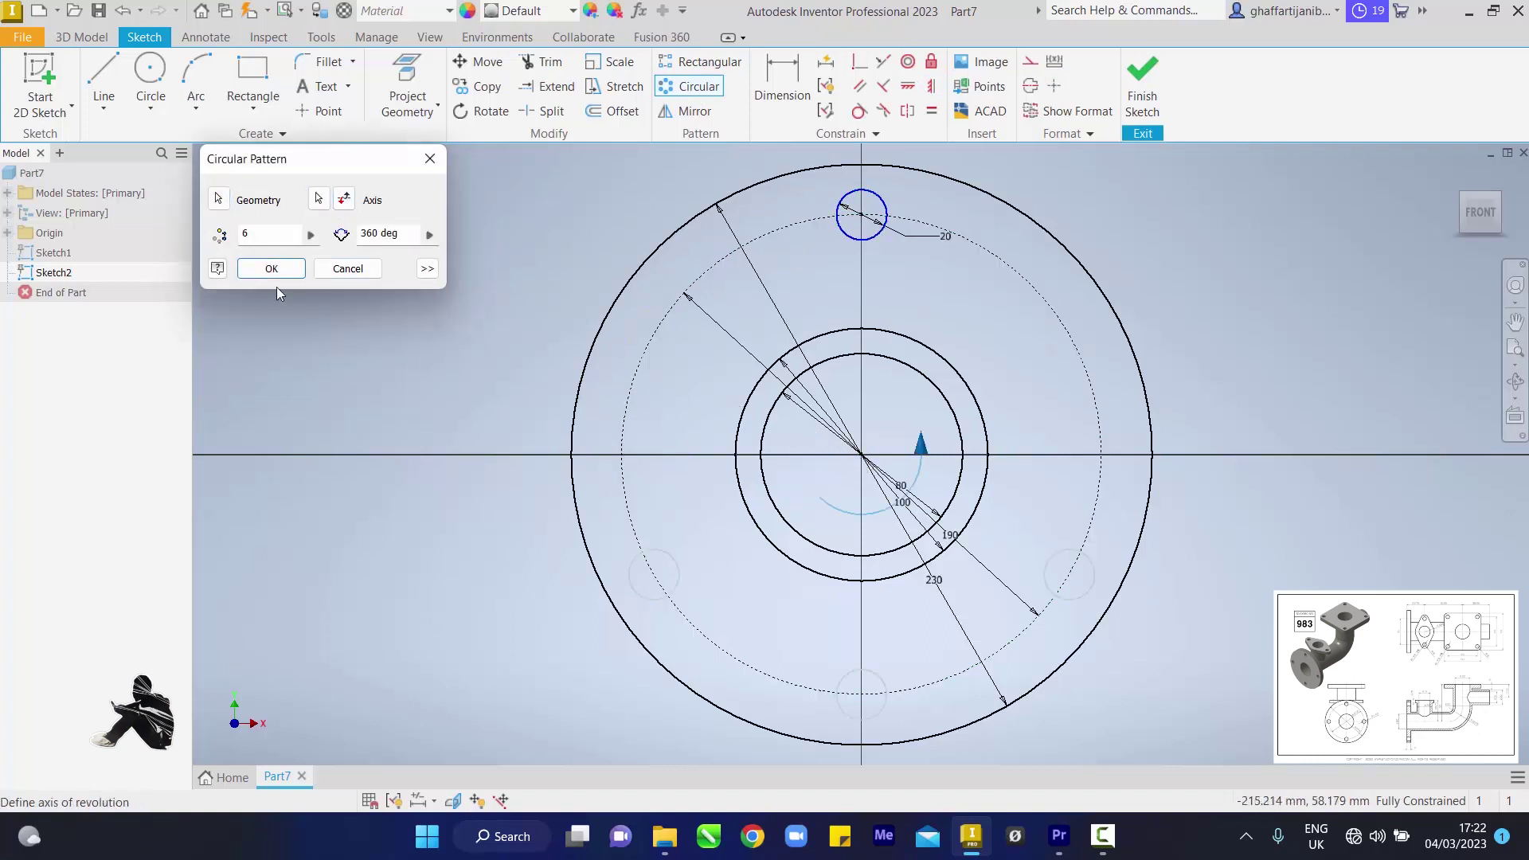
click(247, 243)
key(Return)
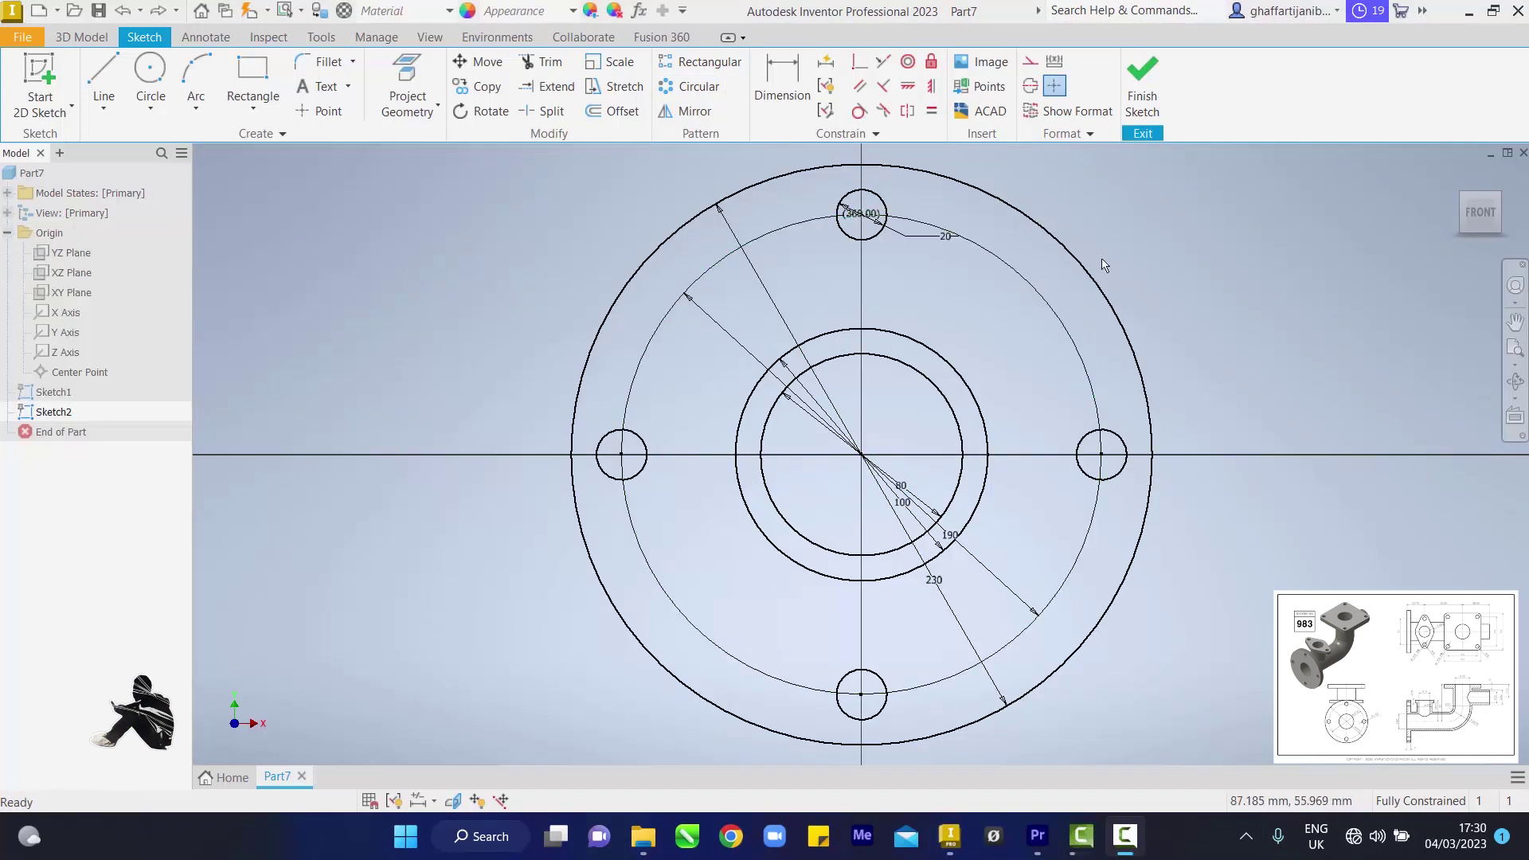
click(1143, 97)
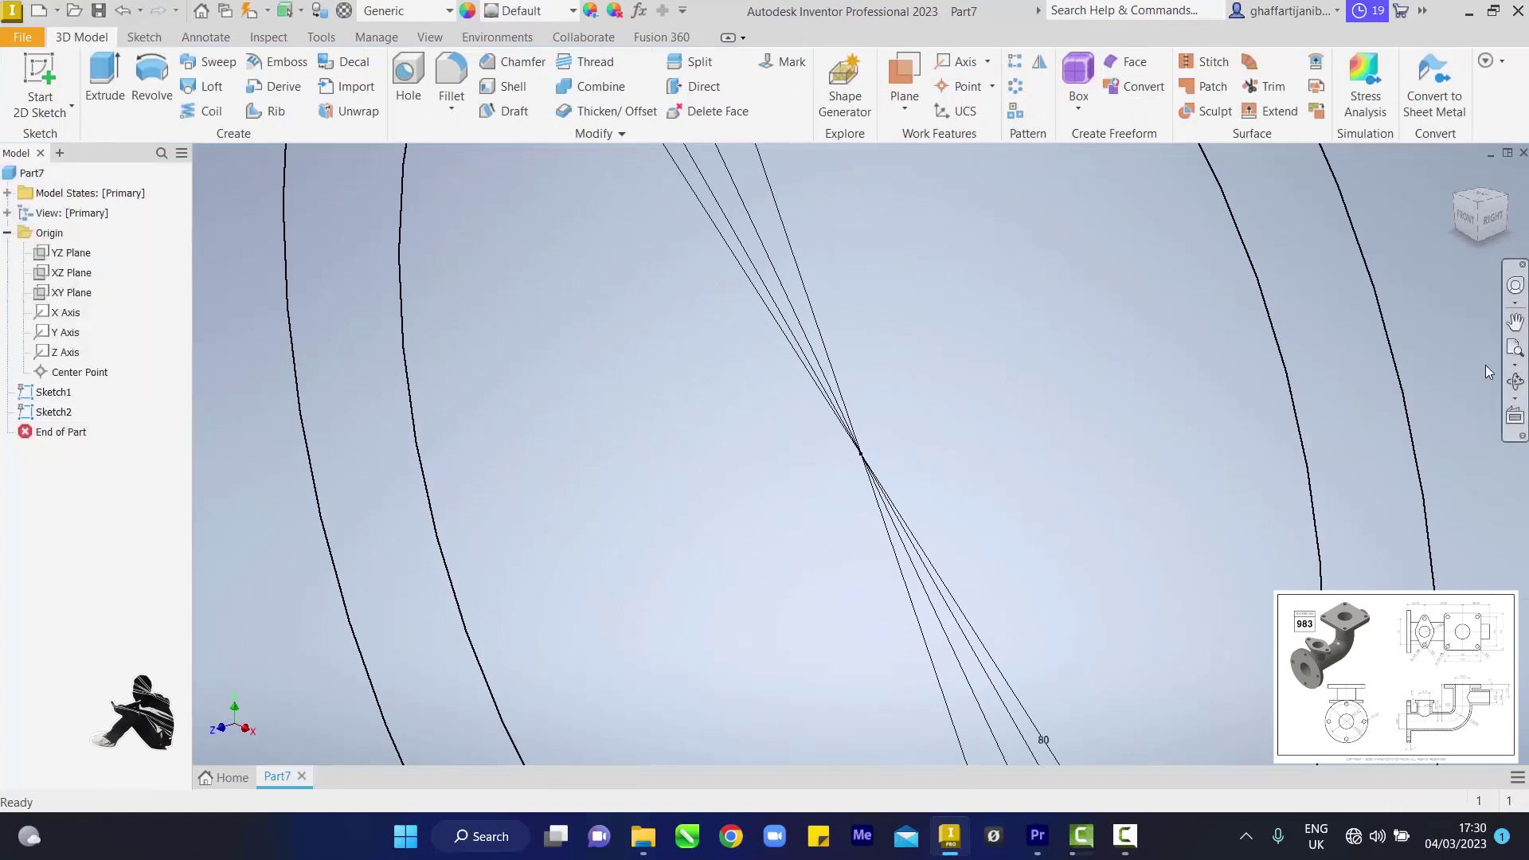
Create a work plane offset 200 mm from the XZ plane
click(1518, 358)
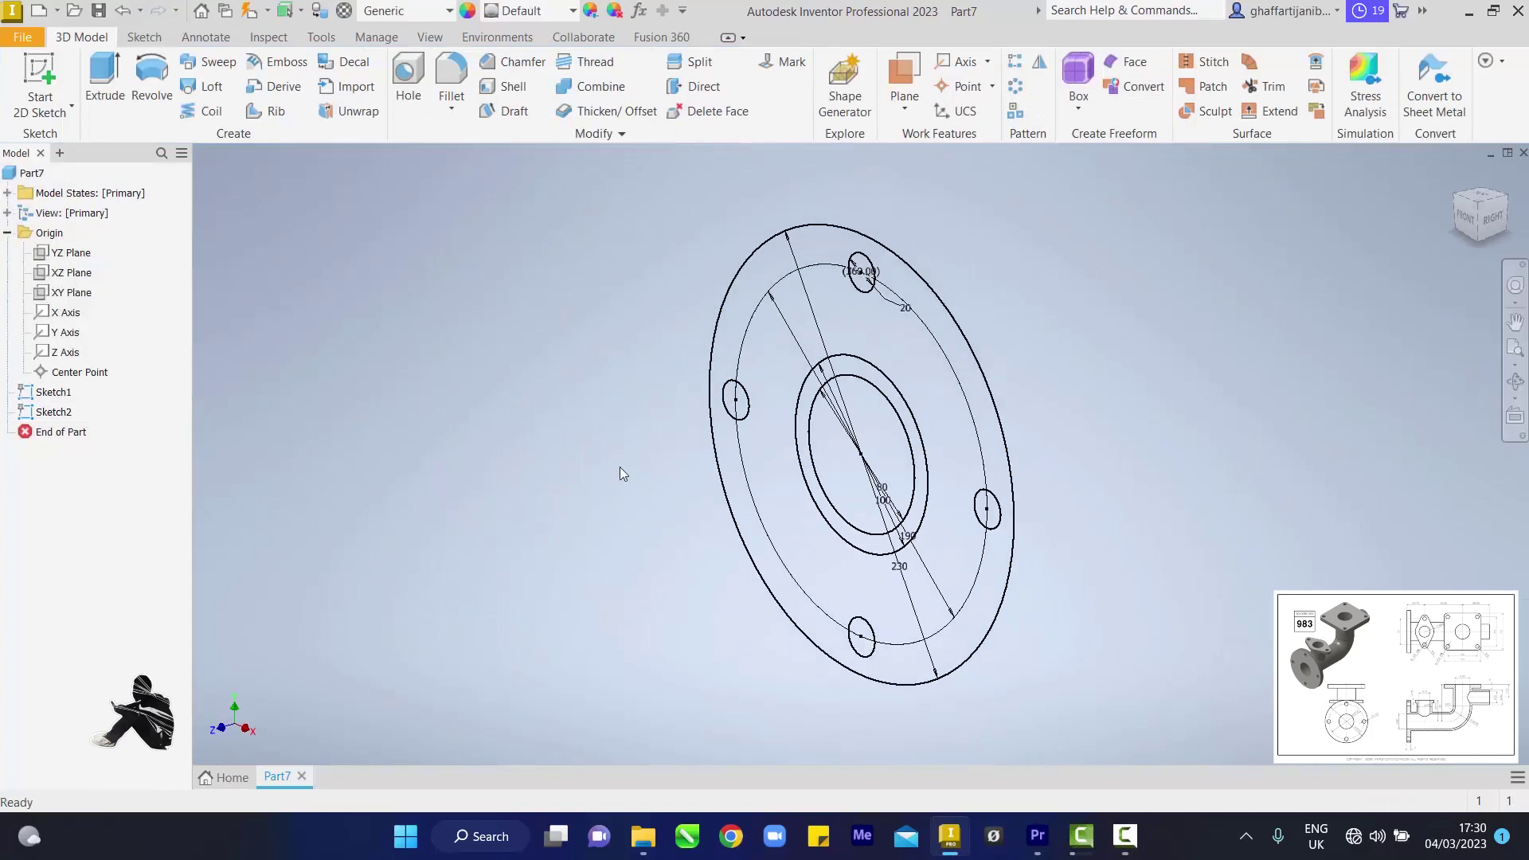
click(72, 274)
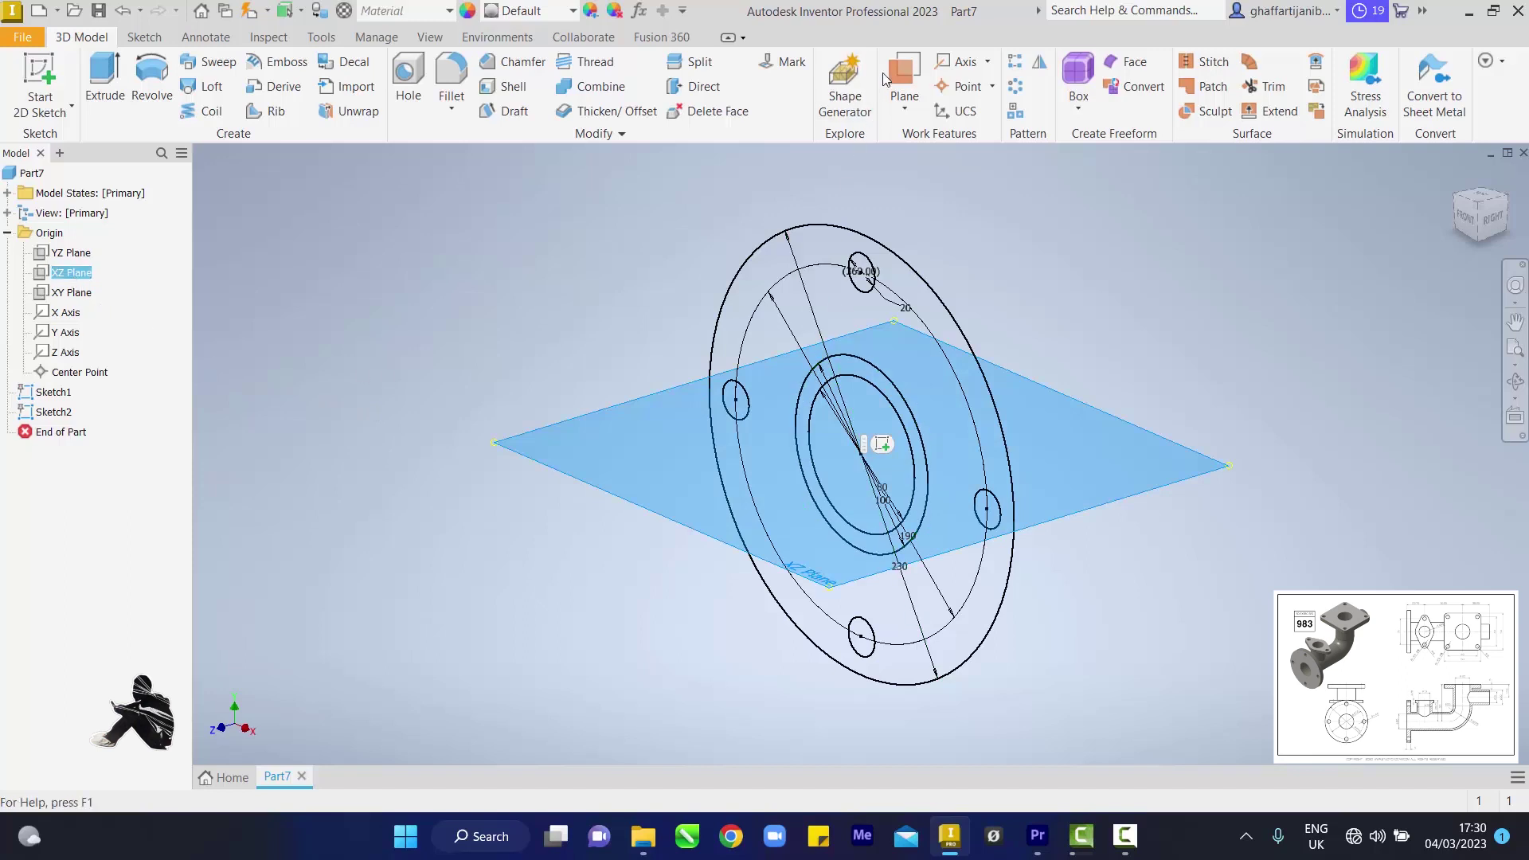
click(905, 97)
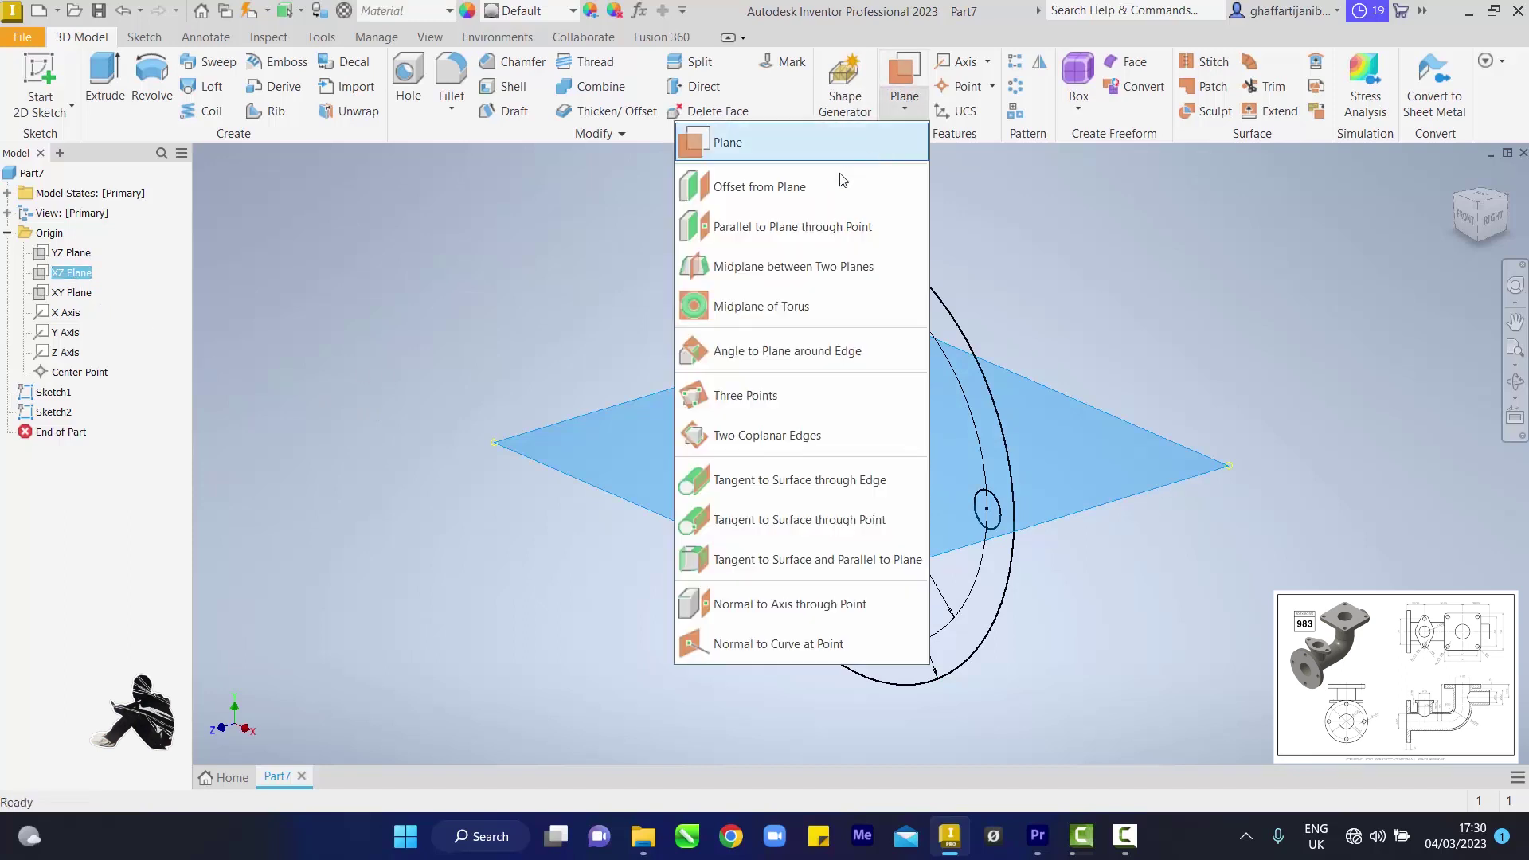
click(819, 189)
text(200)
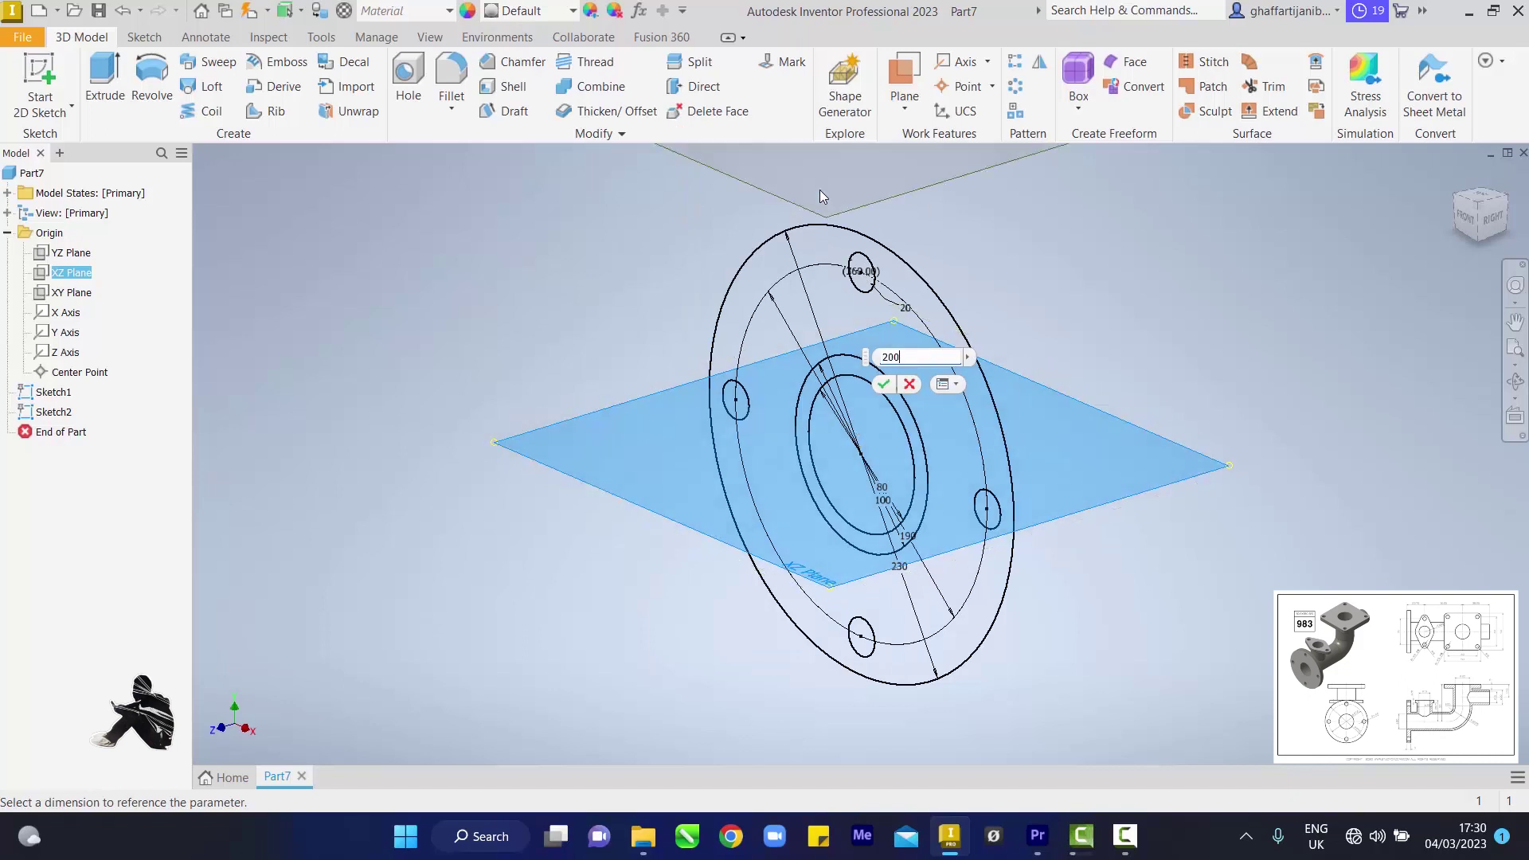
key(Return)
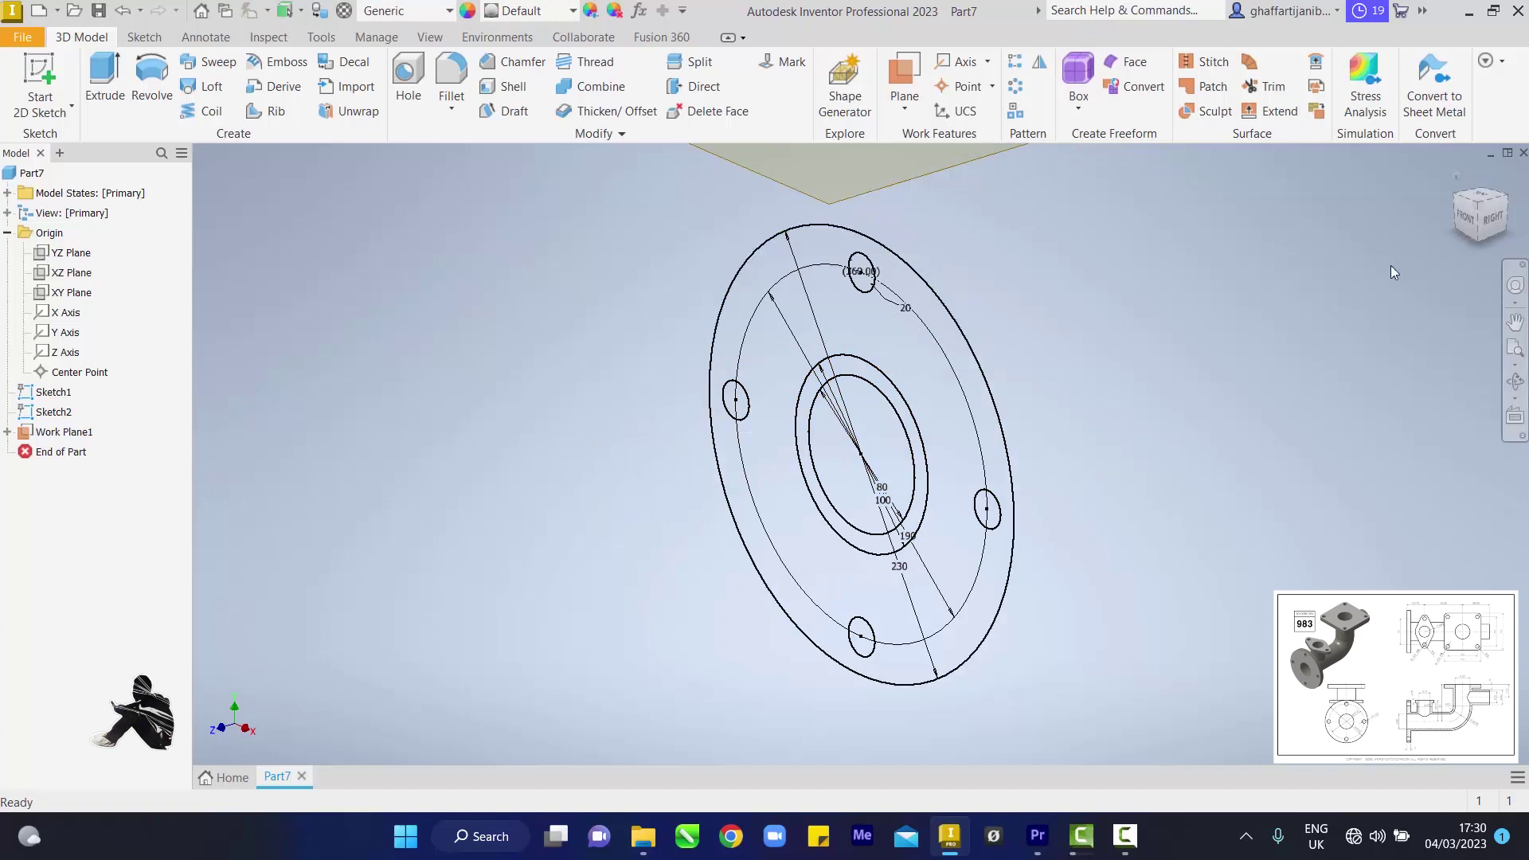
Start a new sketch on the work plane offset above the round flange
click(1515, 351)
click(1027, 239)
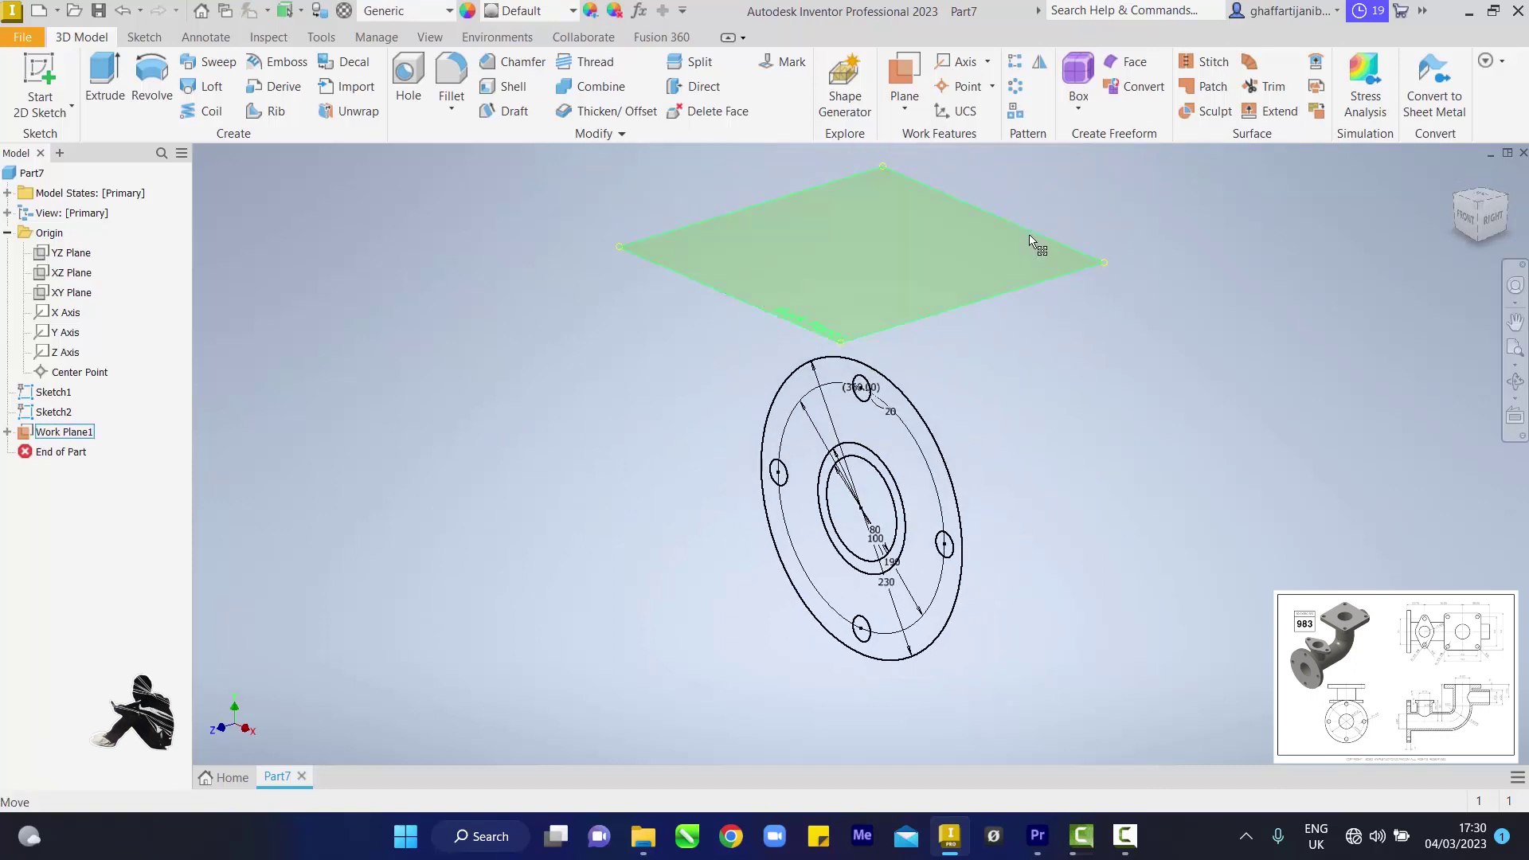
click(1031, 236)
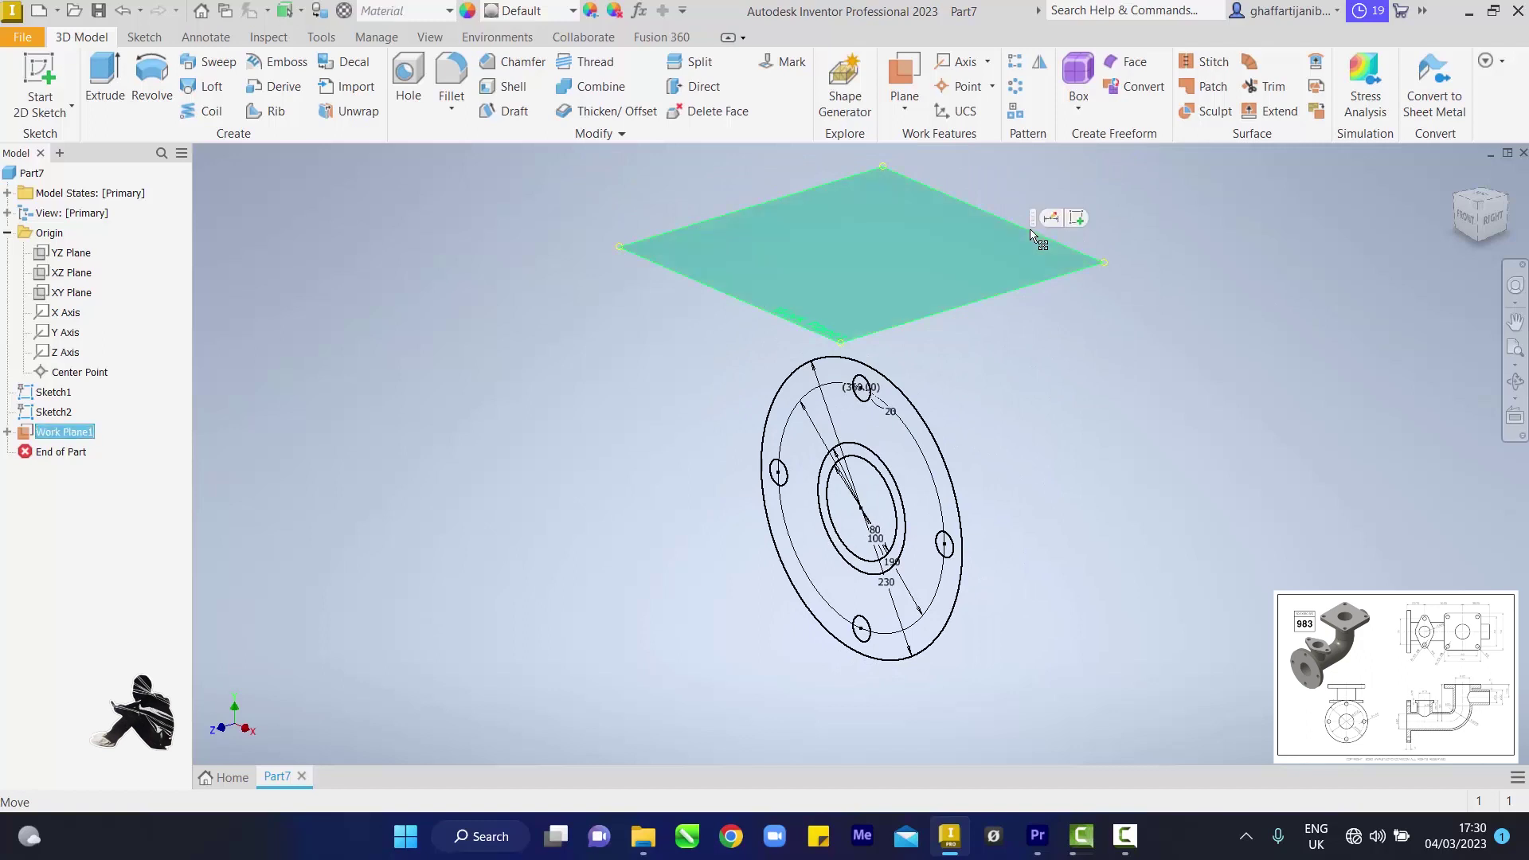
key(s)
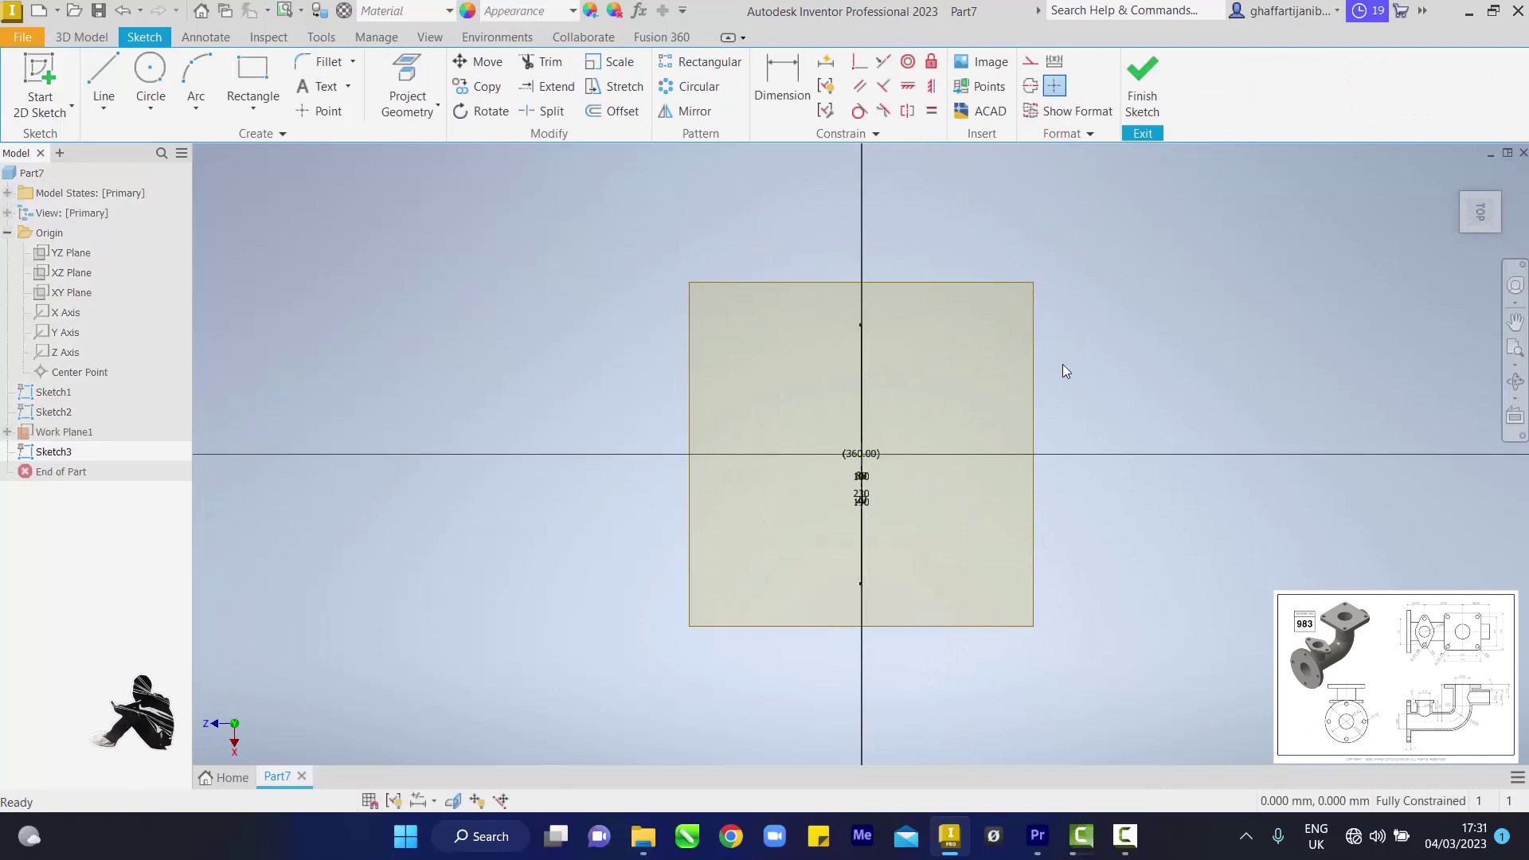
Draw a 200 by 200 mm two-point centre rectangle beside the work plane, with its centre level with the origin
click(253, 109)
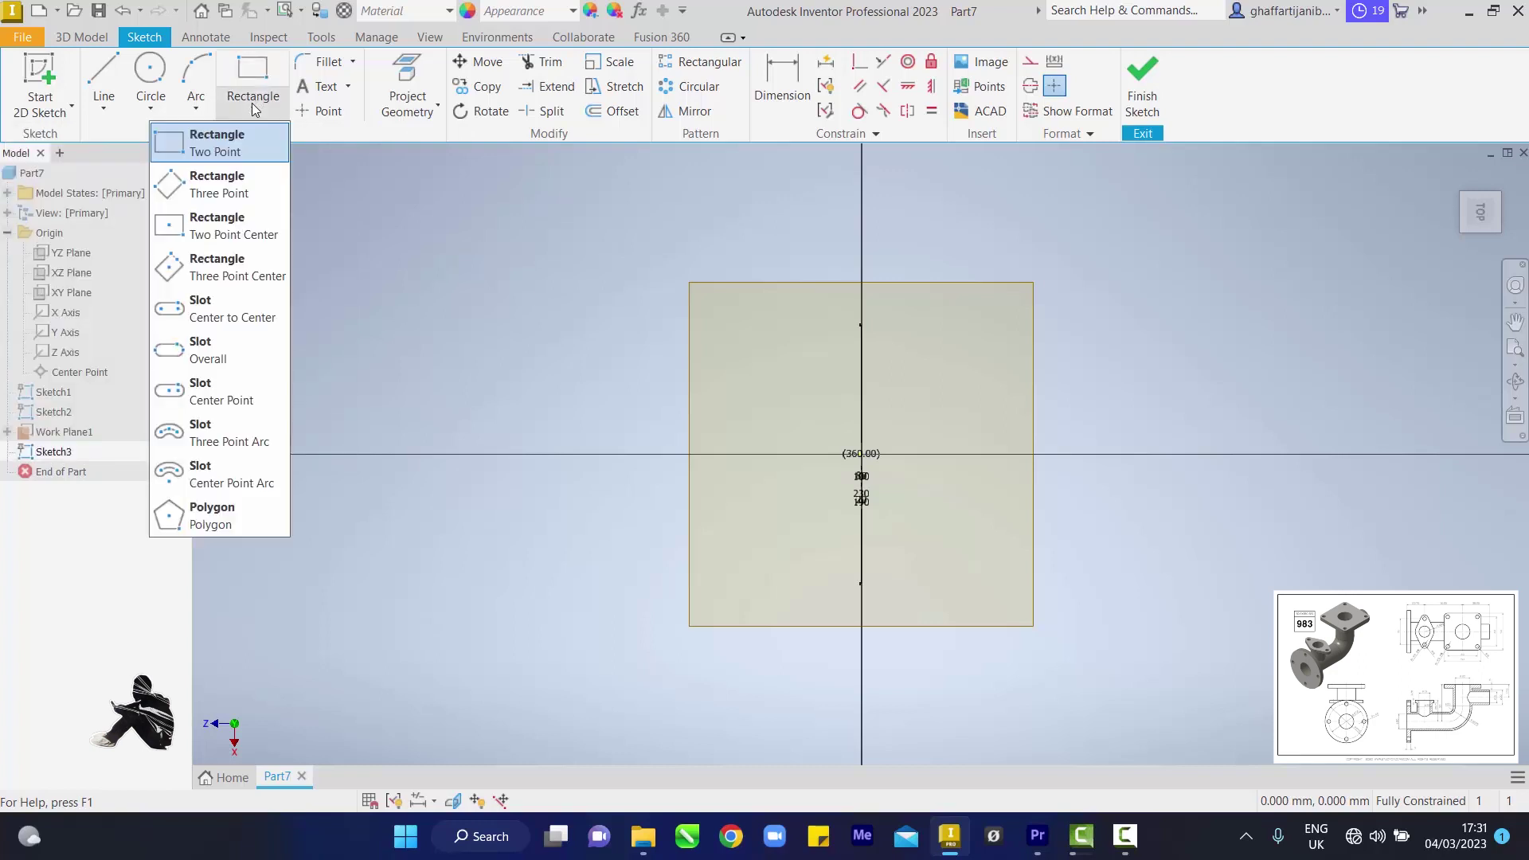
click(210, 233)
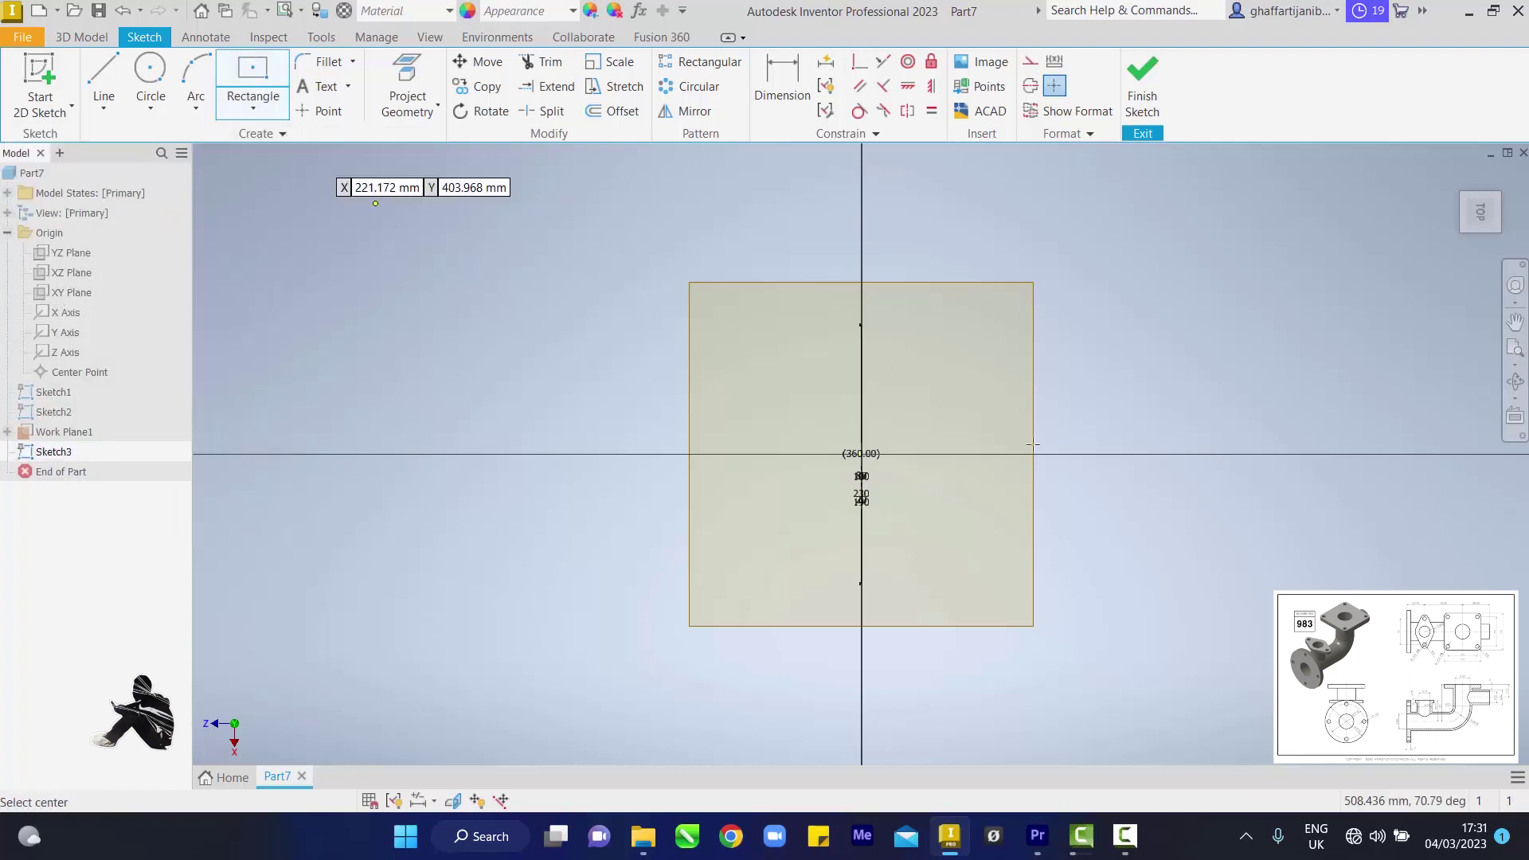
click(1184, 453)
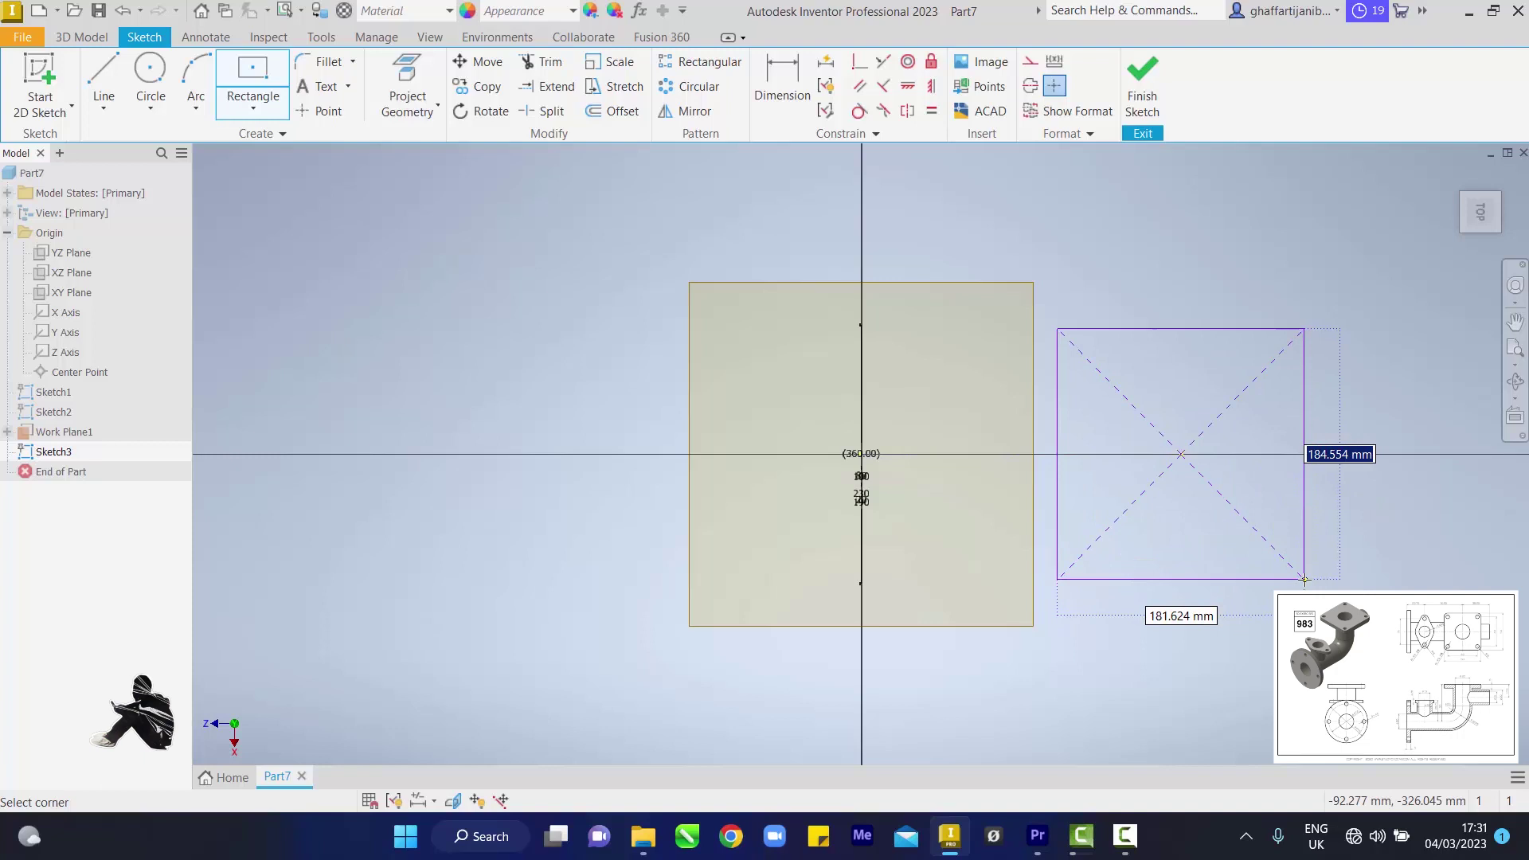
text(200.000)
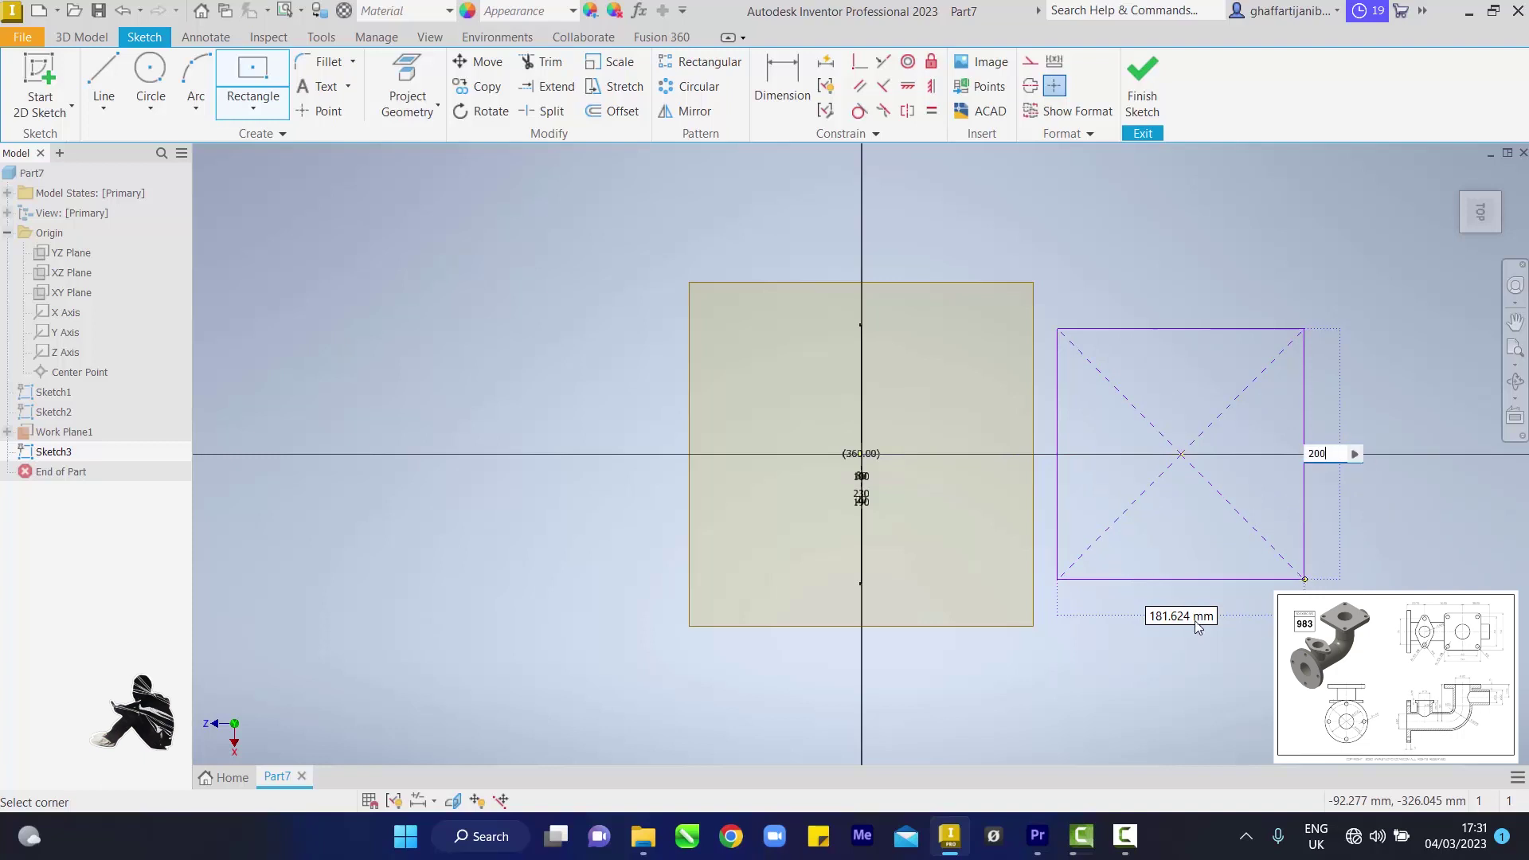
key(Tab)
text(200)
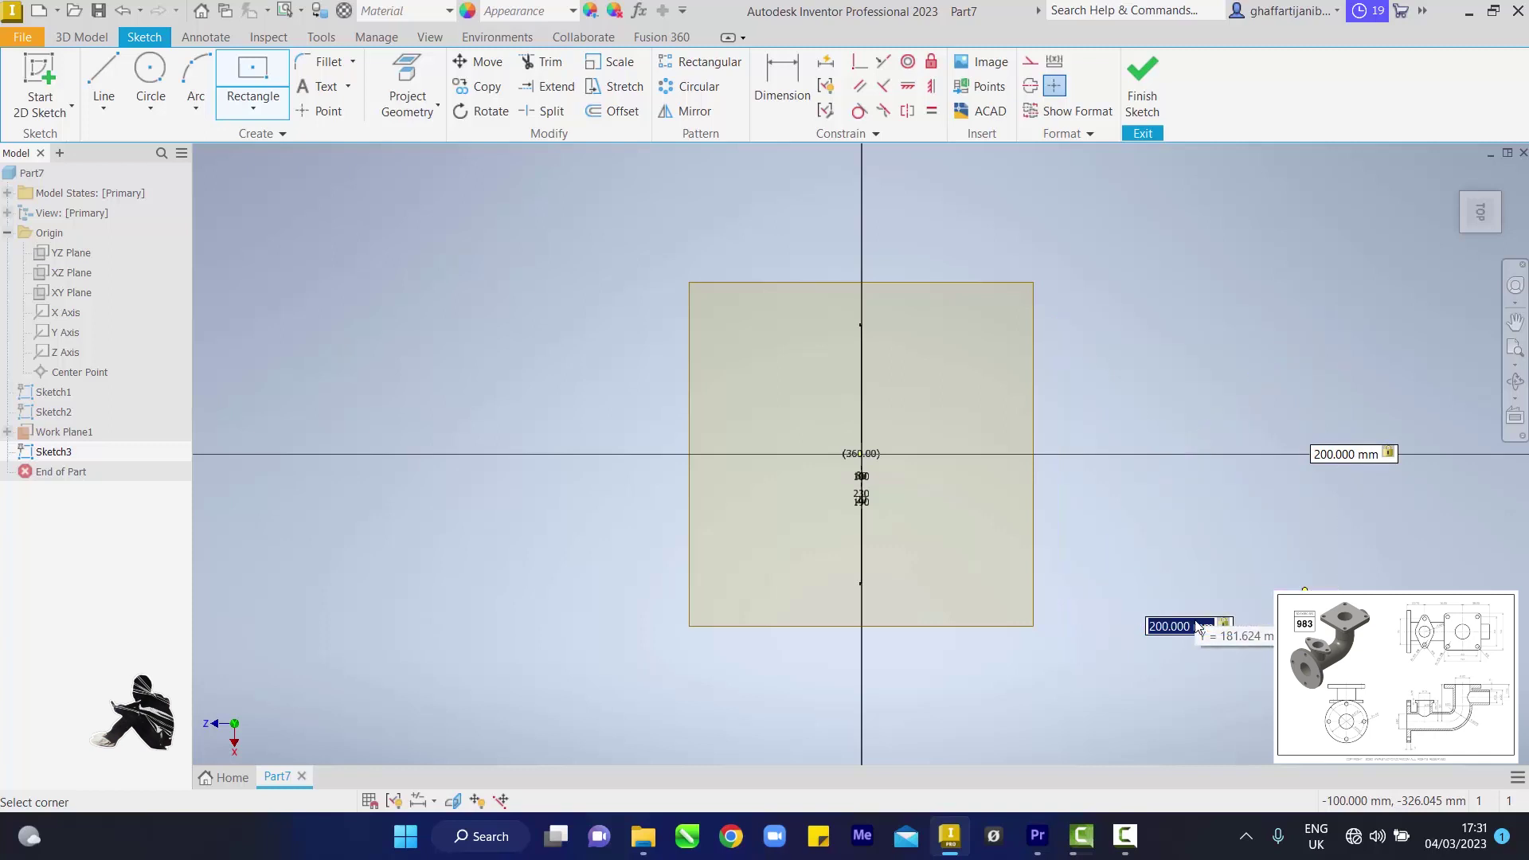
key(Return)
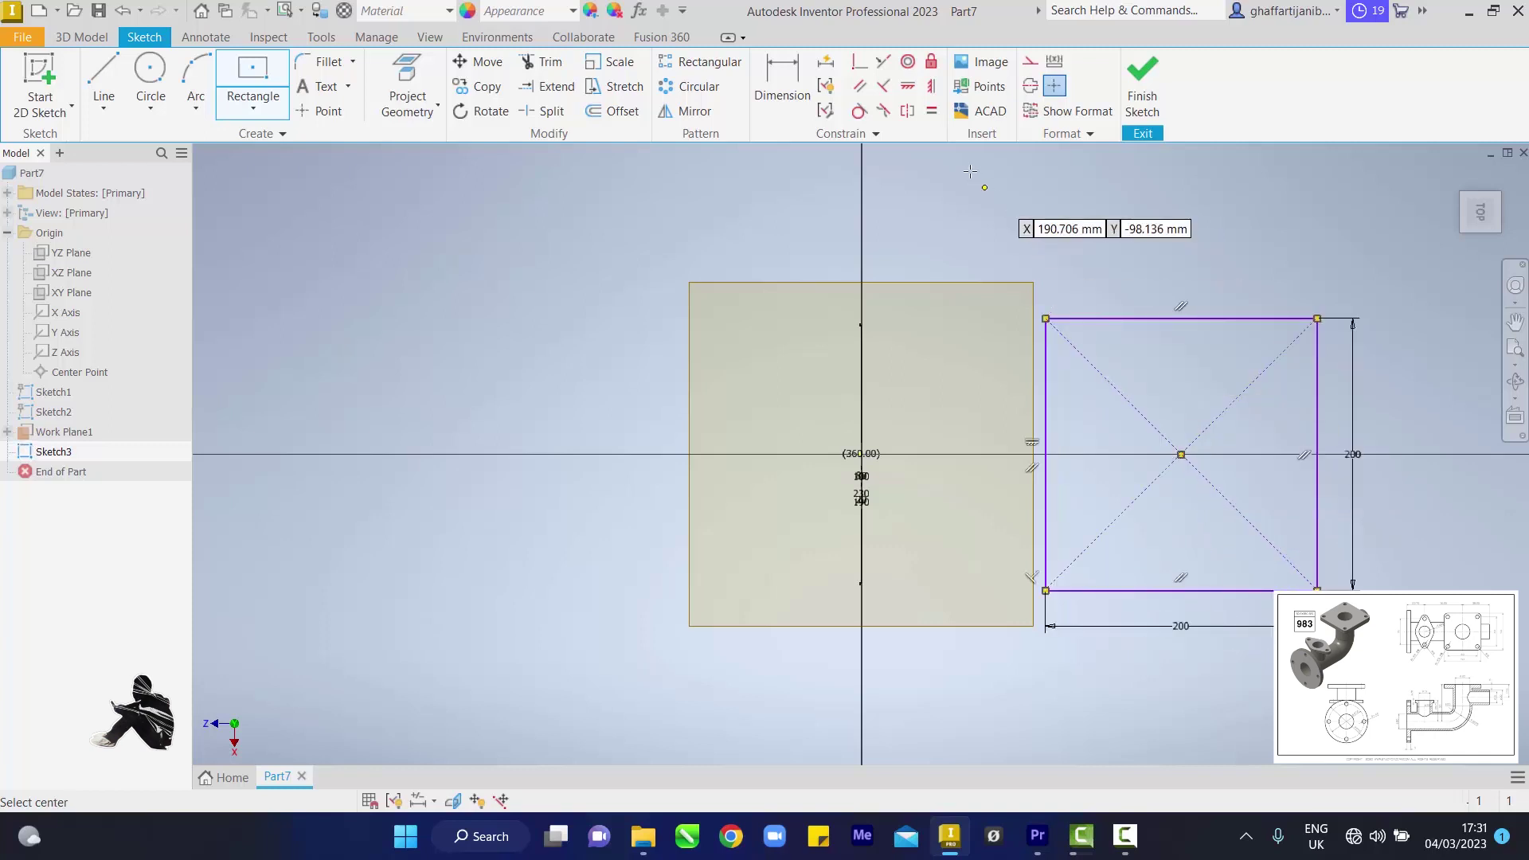
Constrain the square's centre vertically to the origin and dimension its distance from the origin to 300 mm
click(930, 89)
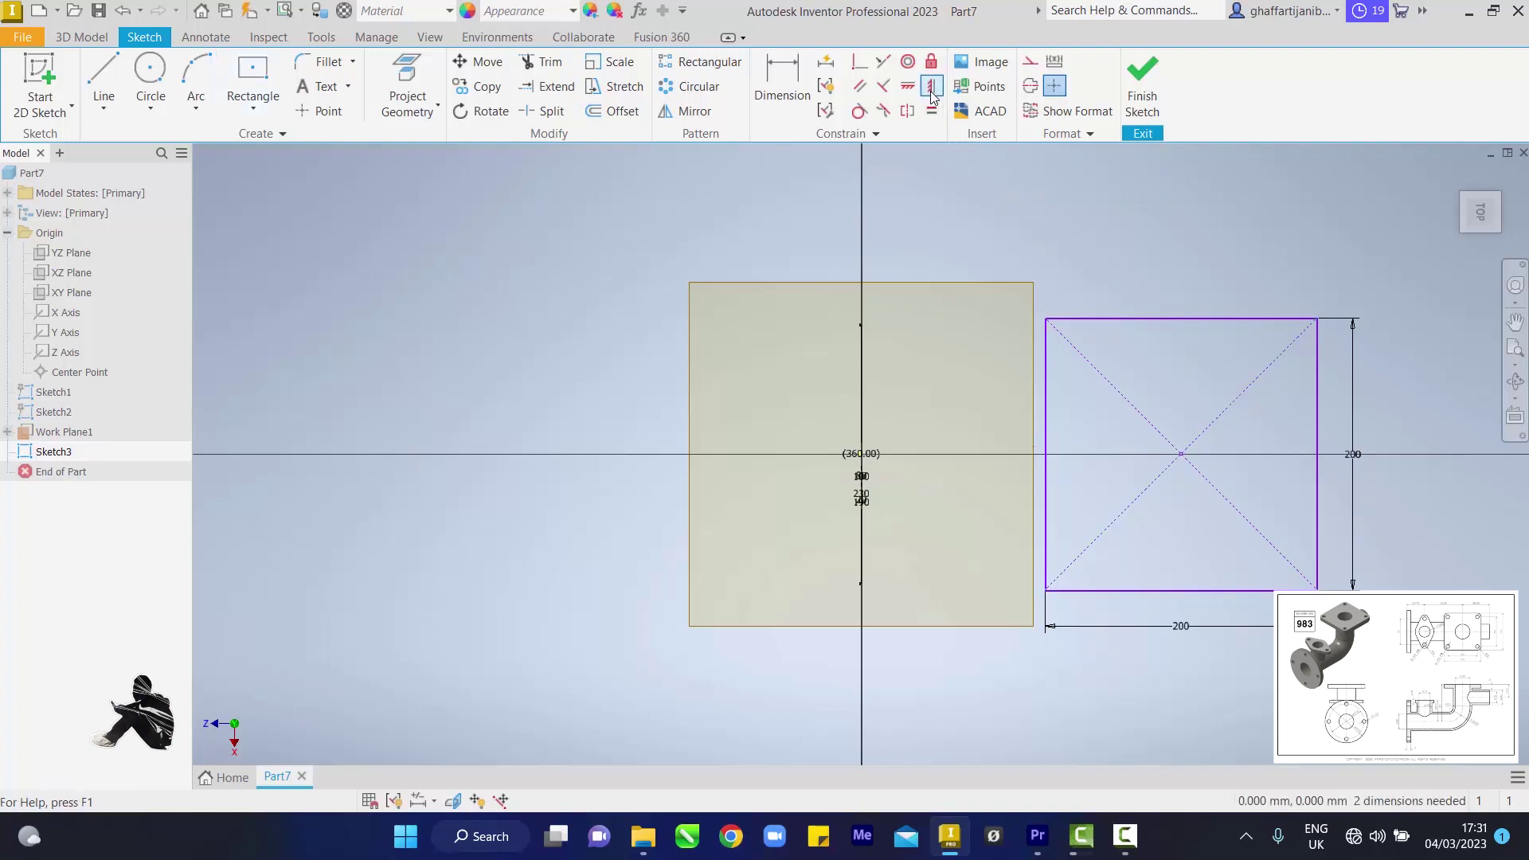
click(1181, 455)
click(863, 457)
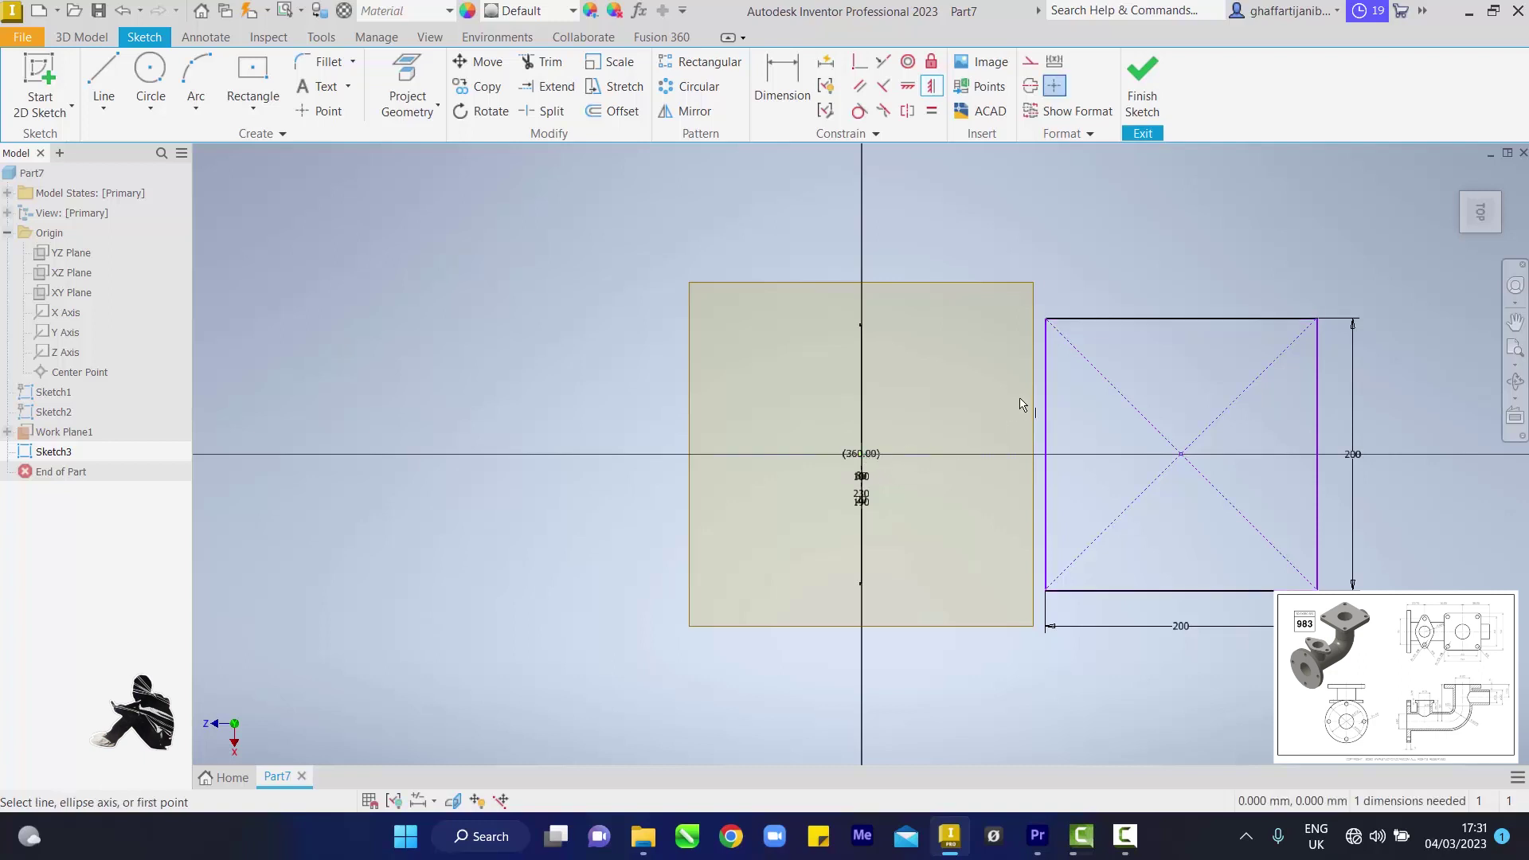
click(791, 88)
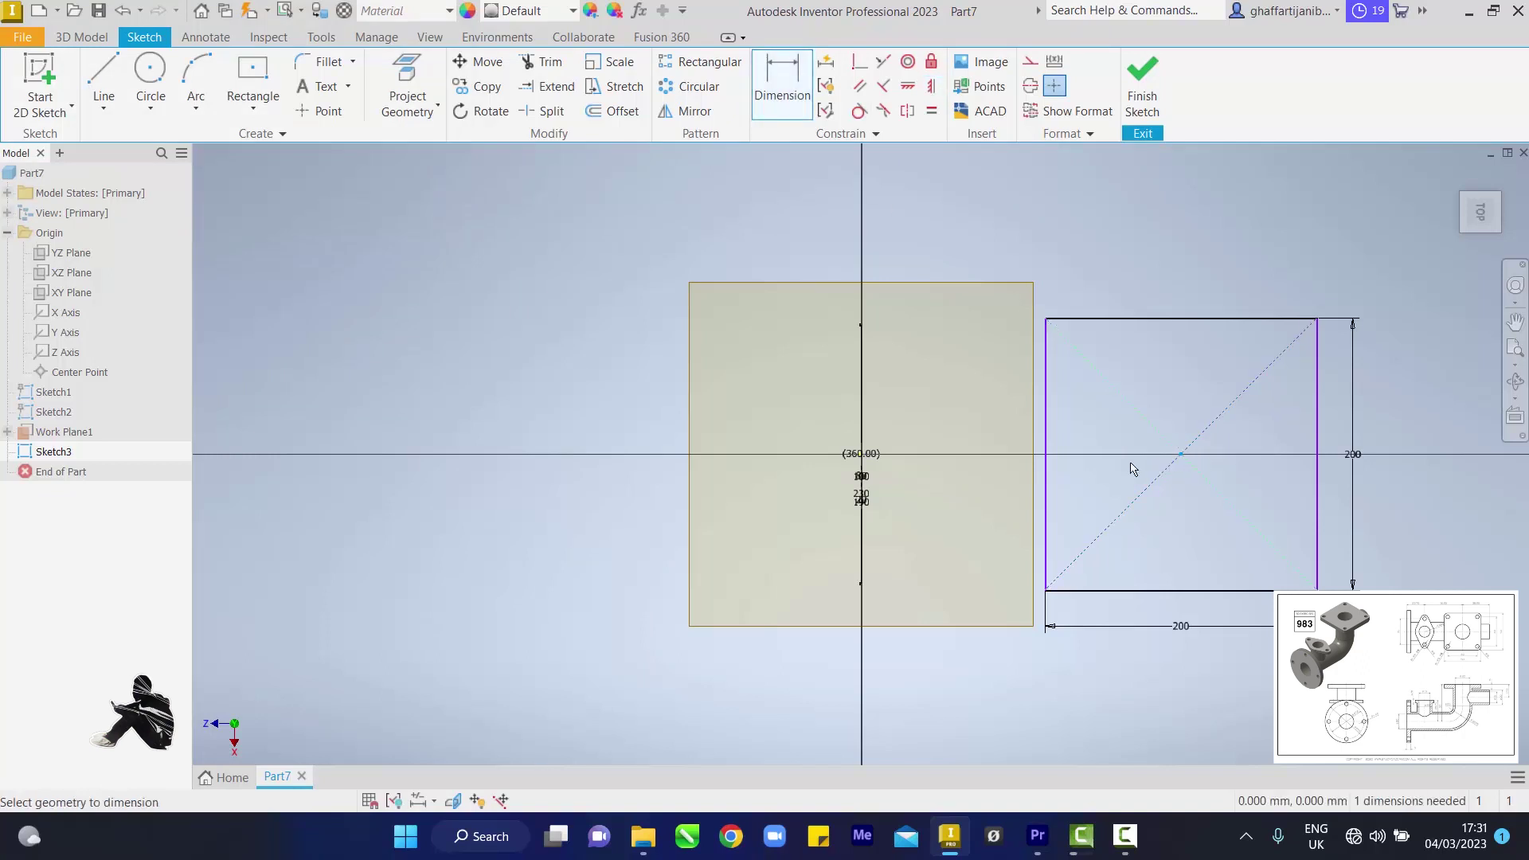
click(861, 406)
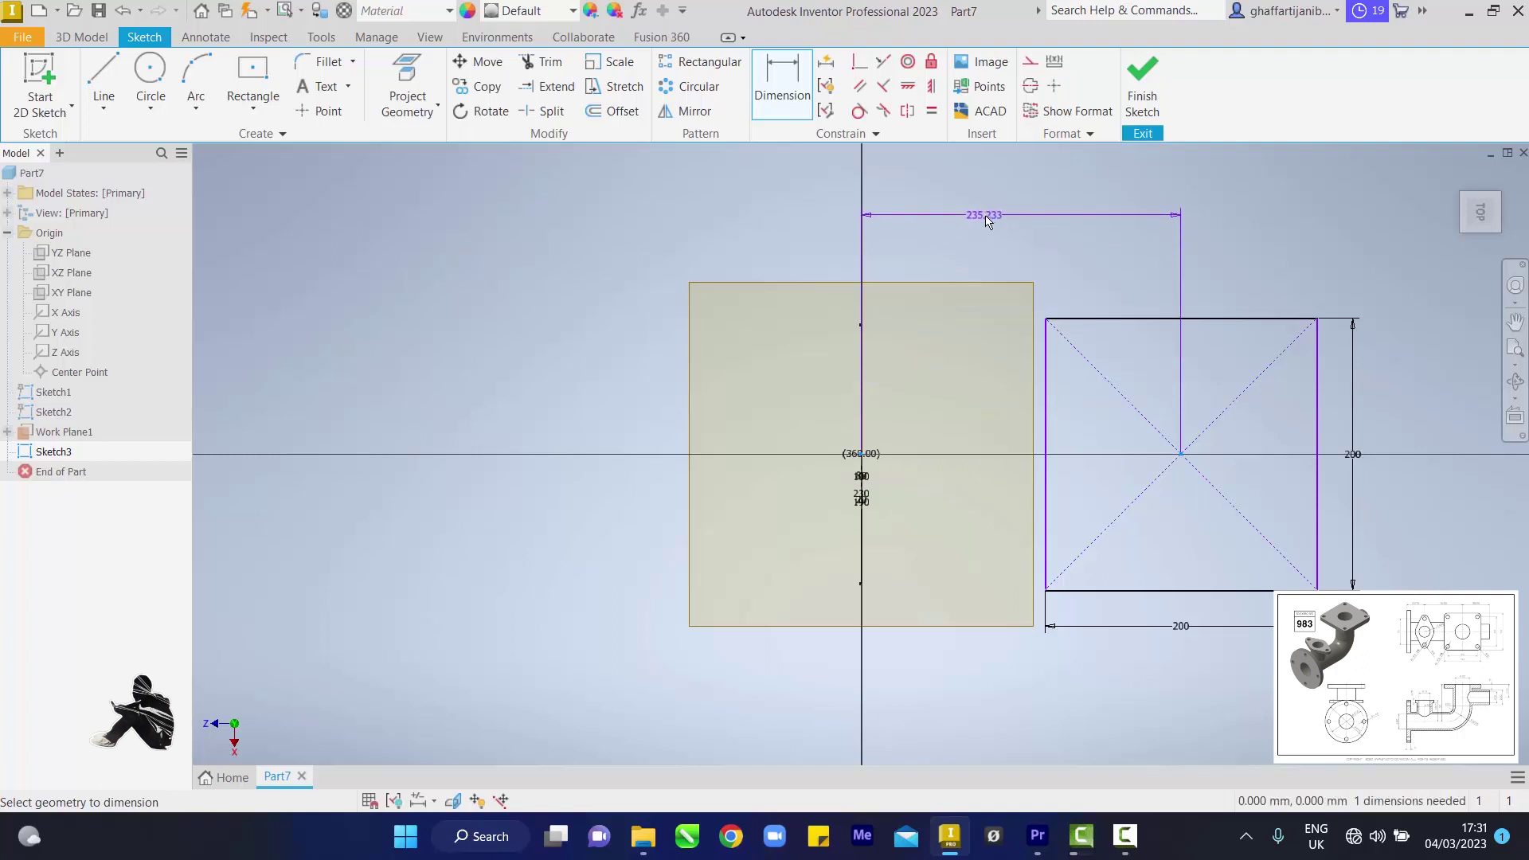
click(985, 221)
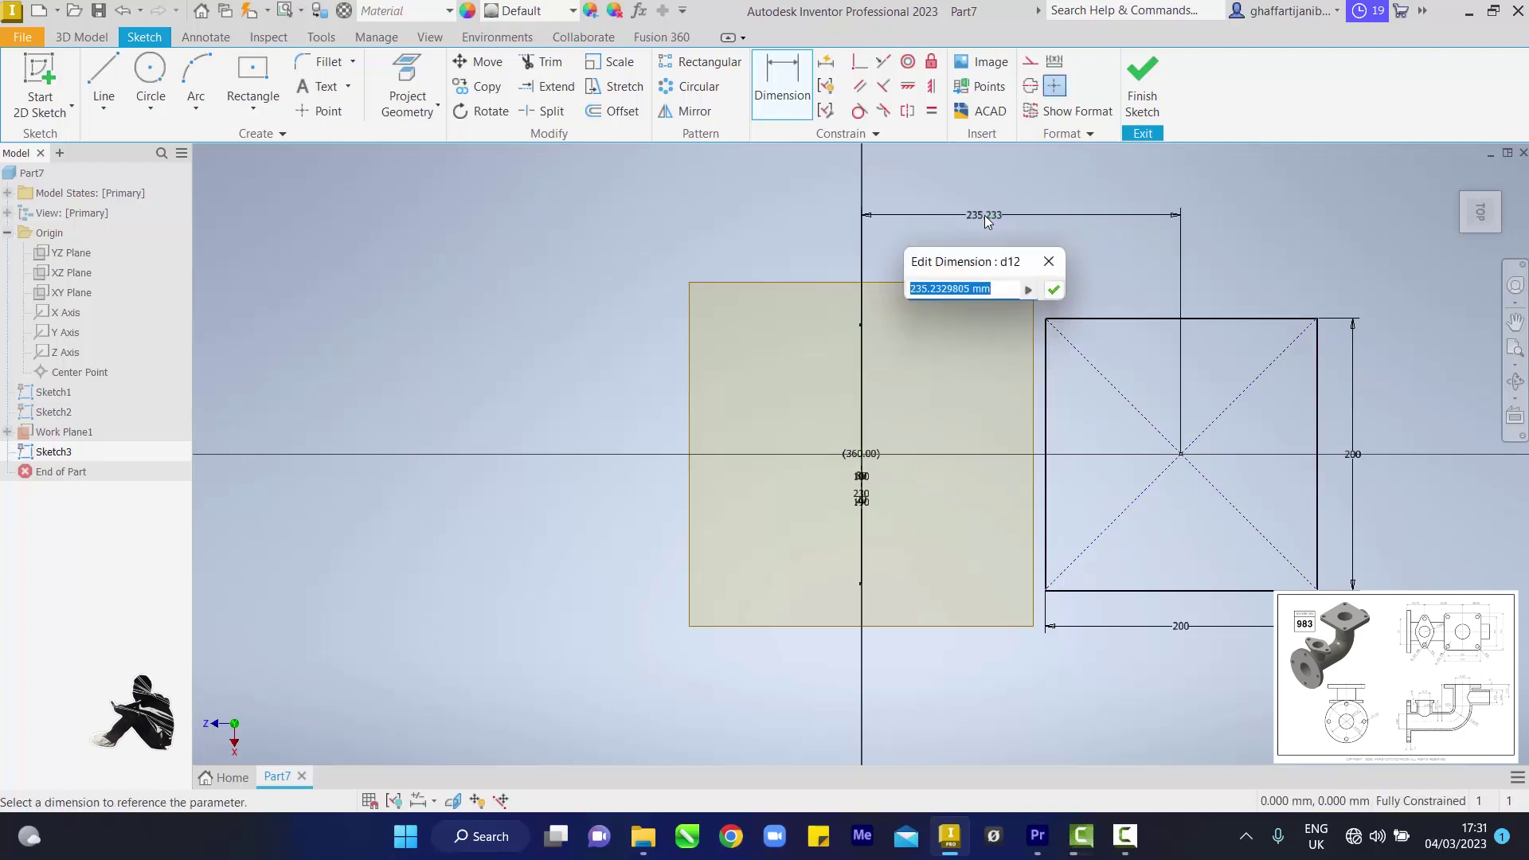
text(3)
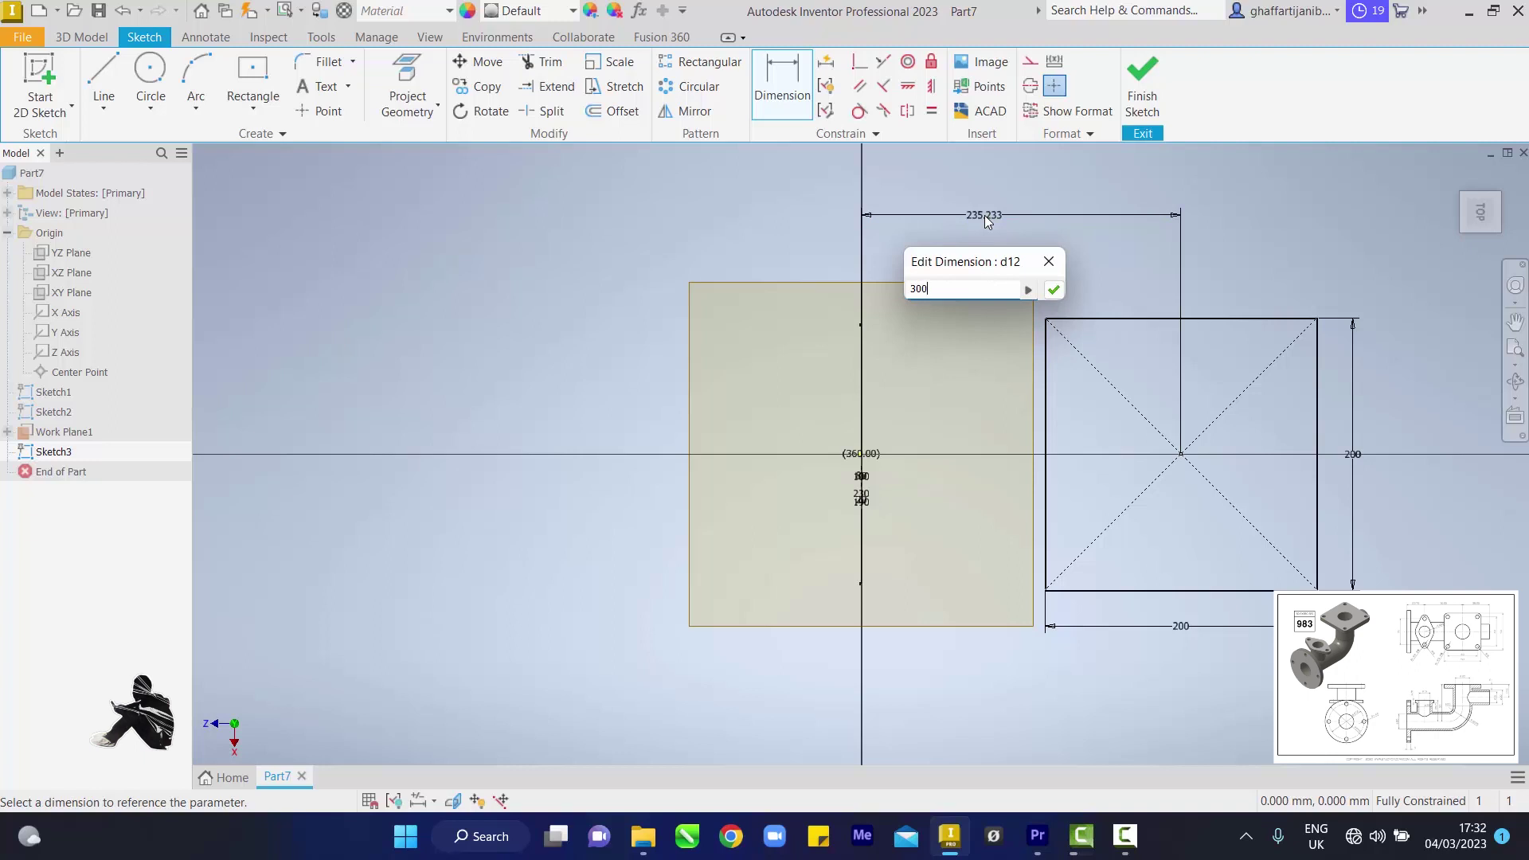
text(00)
key(Return)
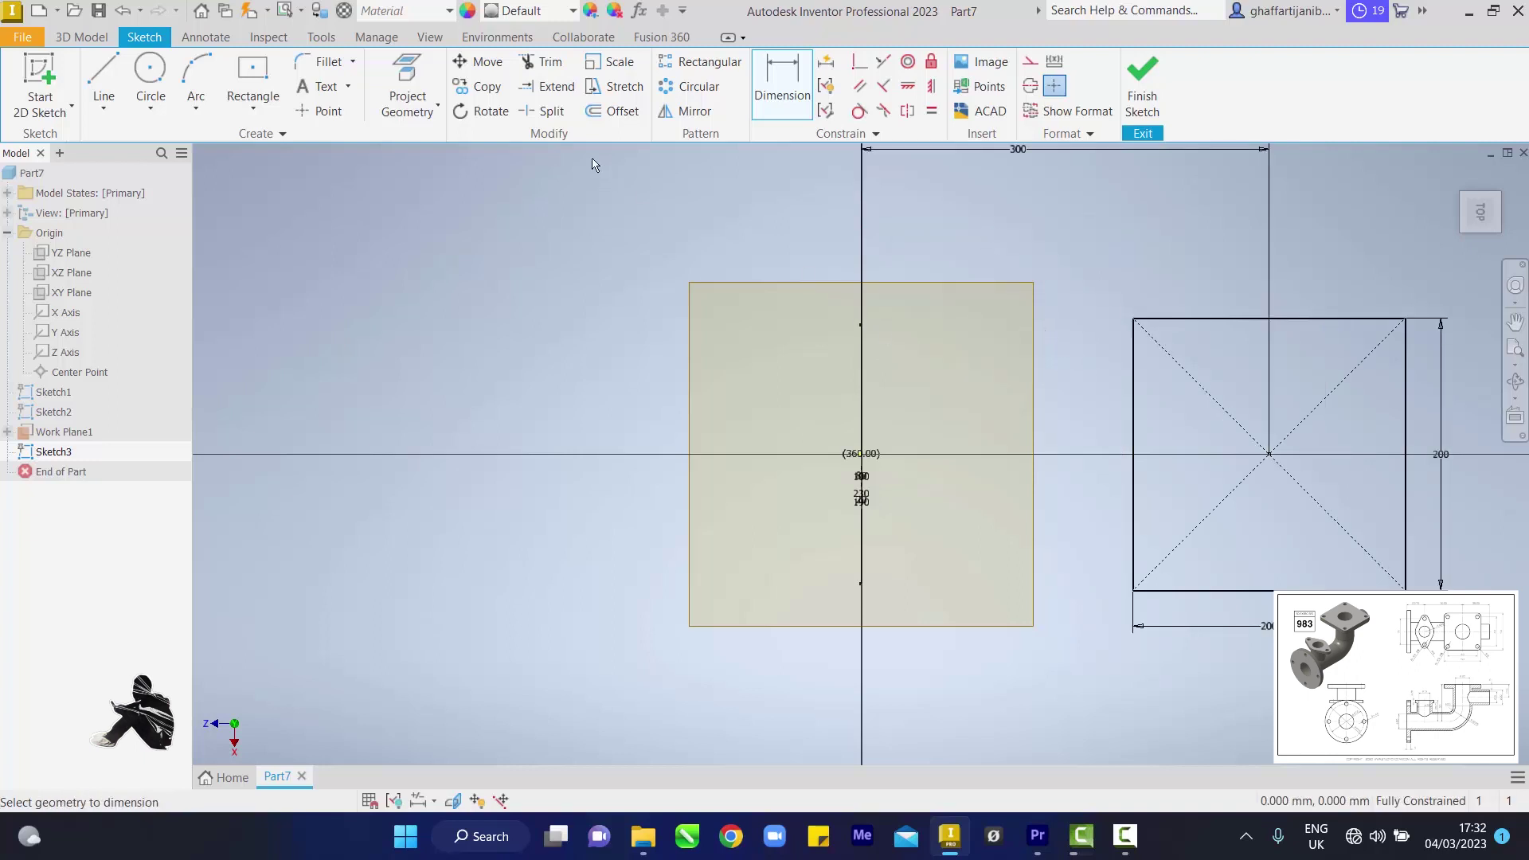
Fillet all four corners of the square with a 20 mm radius
click(321, 72)
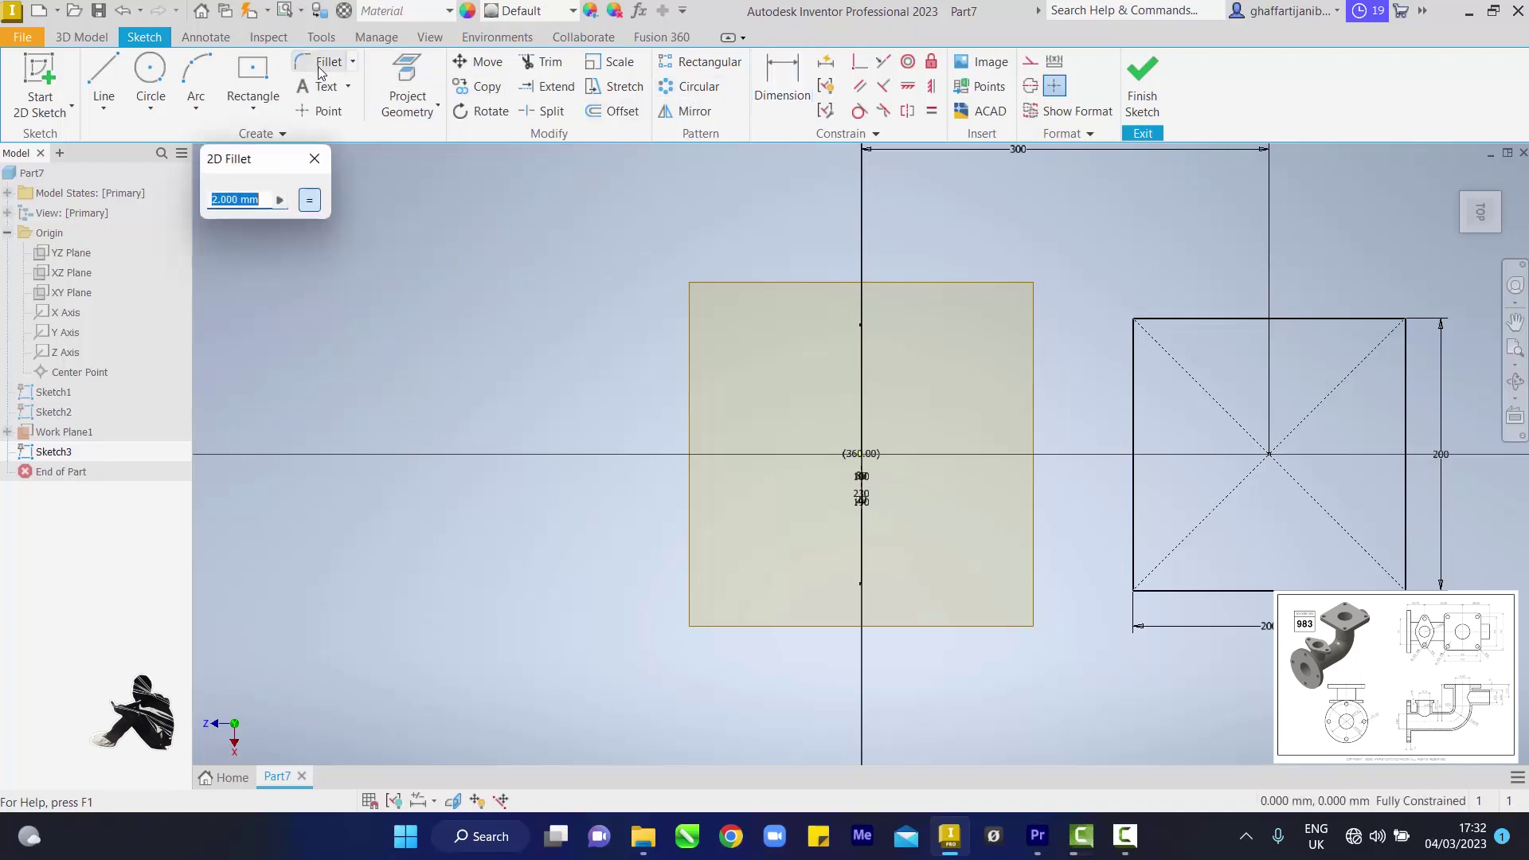
text(20)
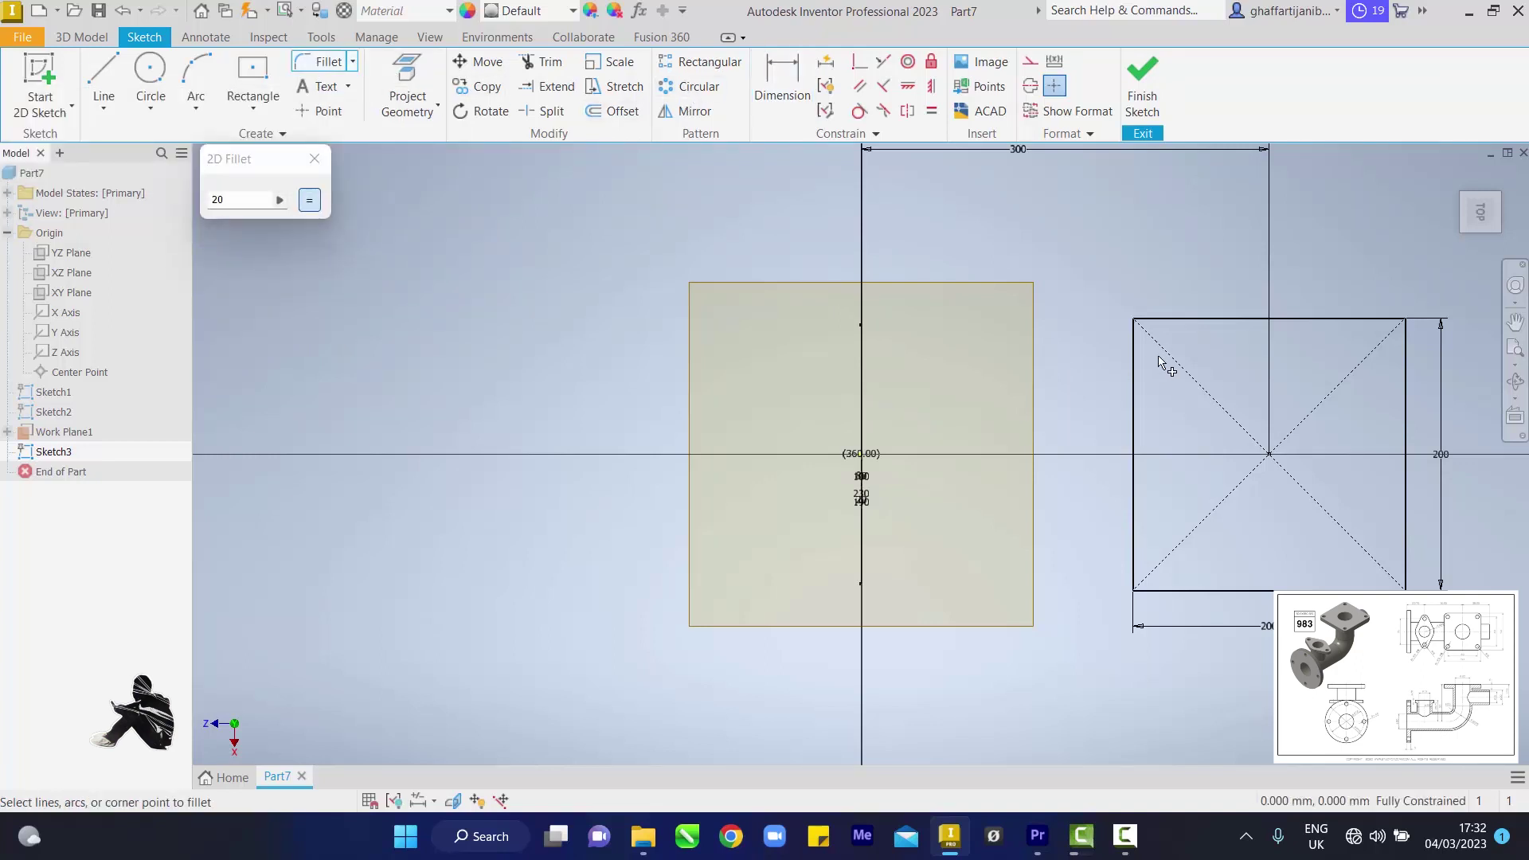
click(1134, 362)
click(1168, 320)
click(1384, 323)
click(1402, 343)
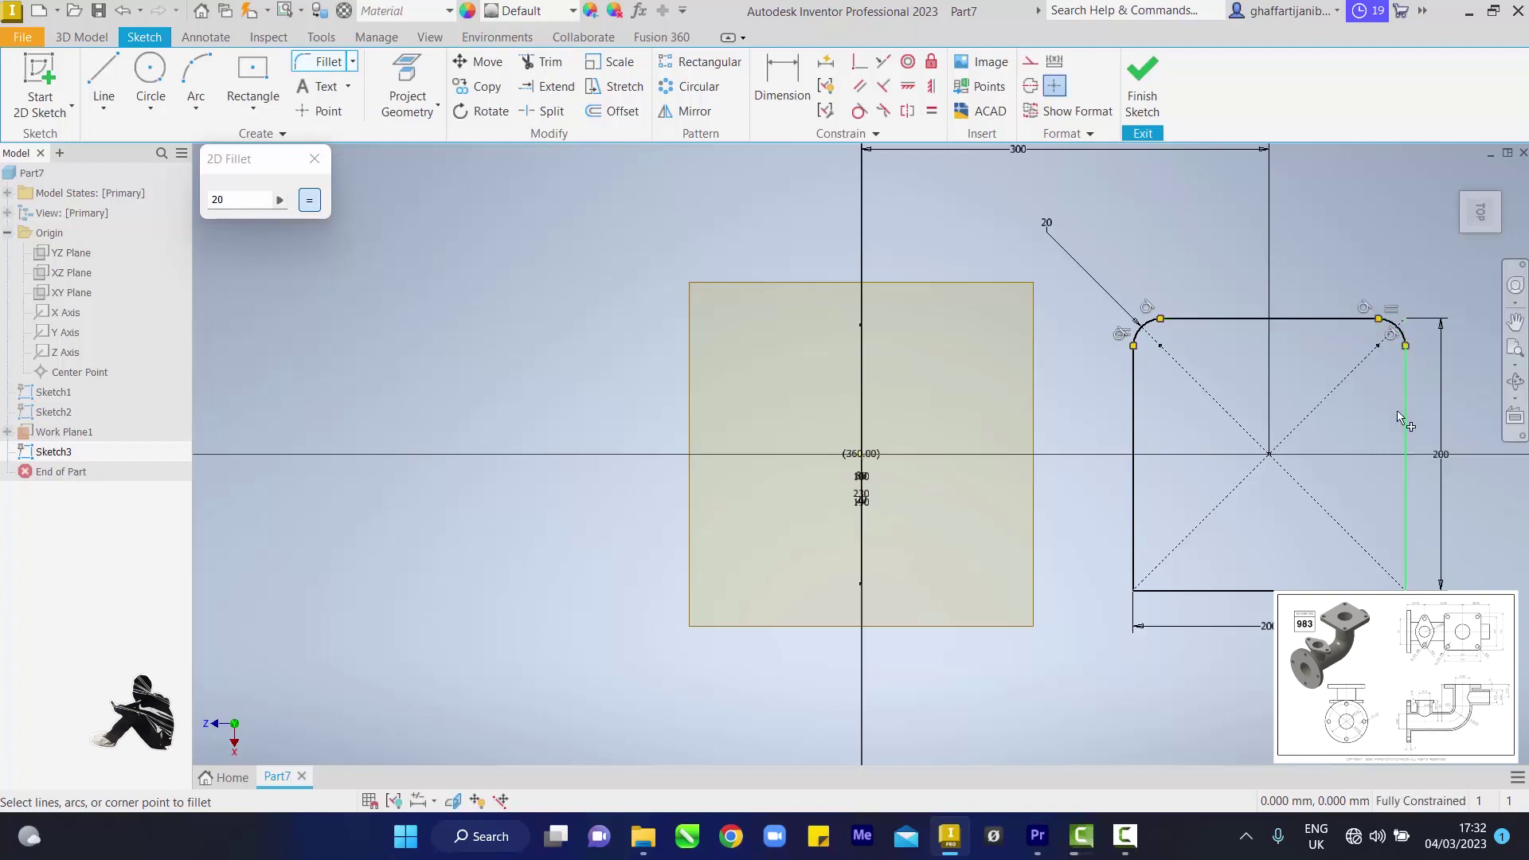
click(1406, 510)
click(1371, 590)
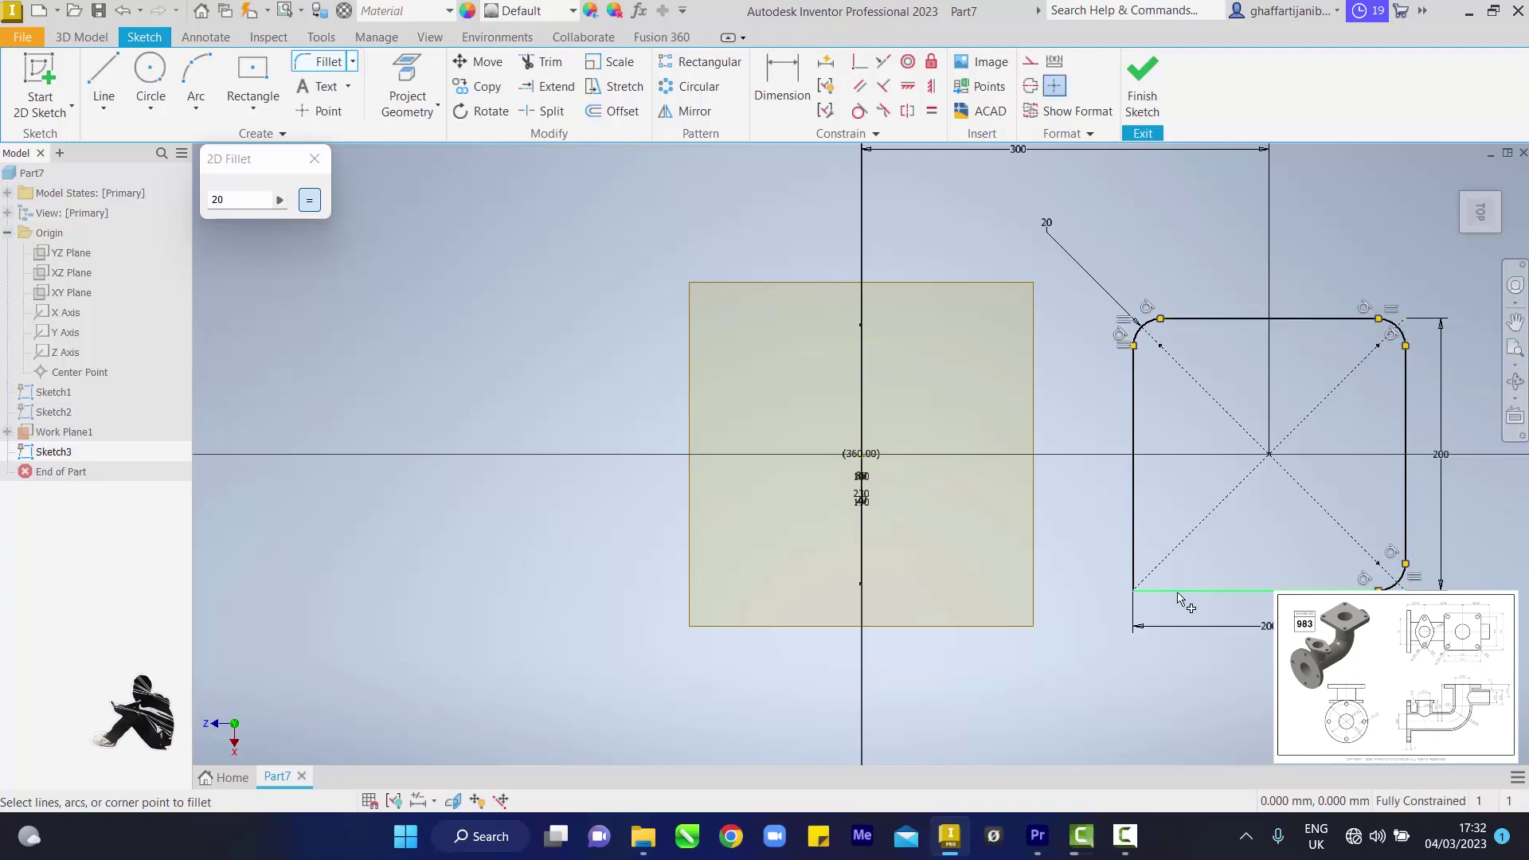
click(1133, 561)
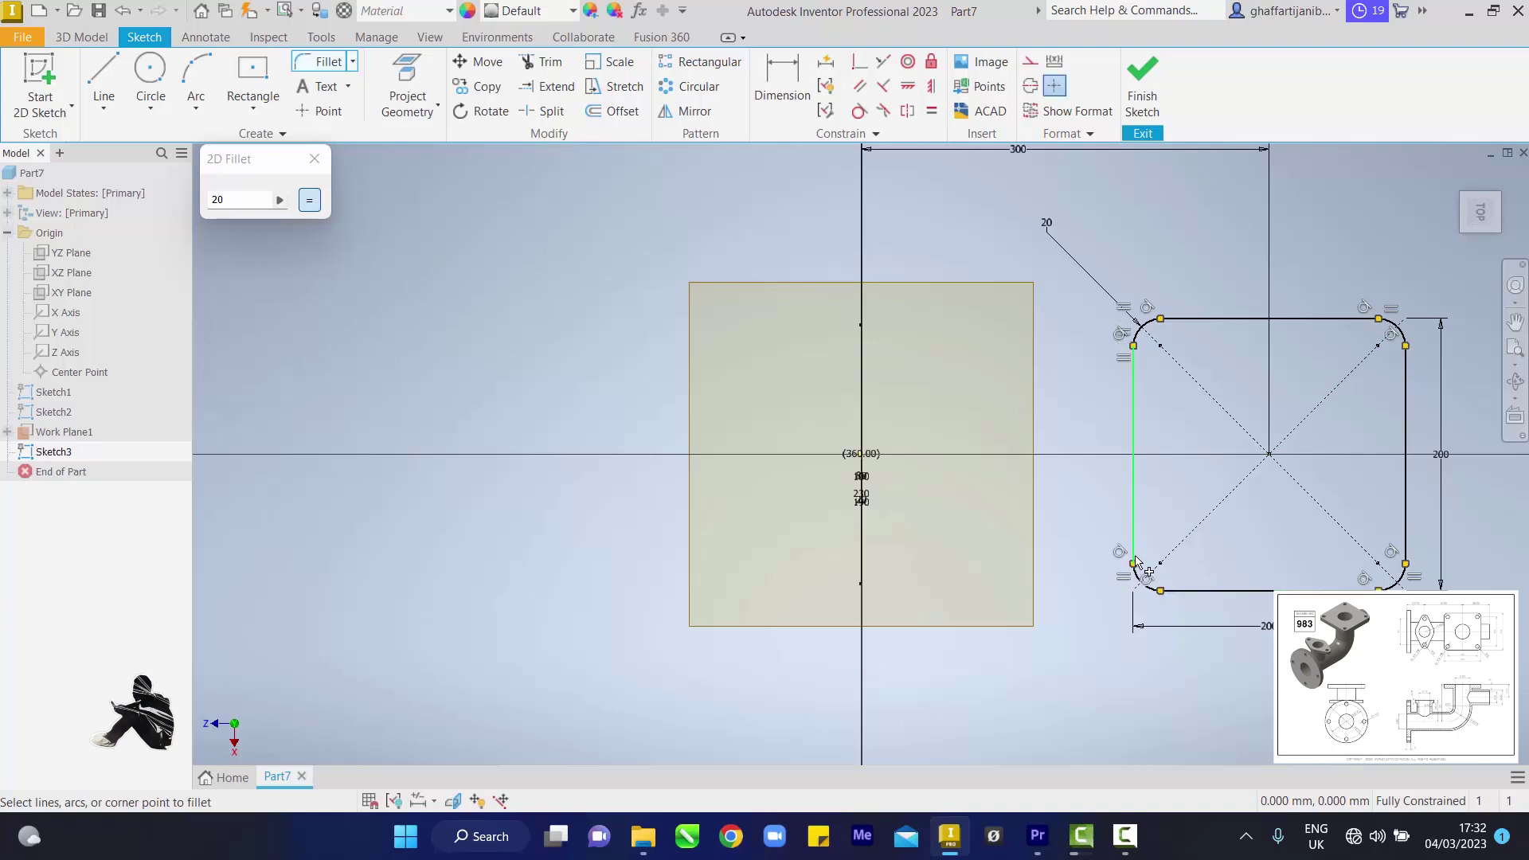
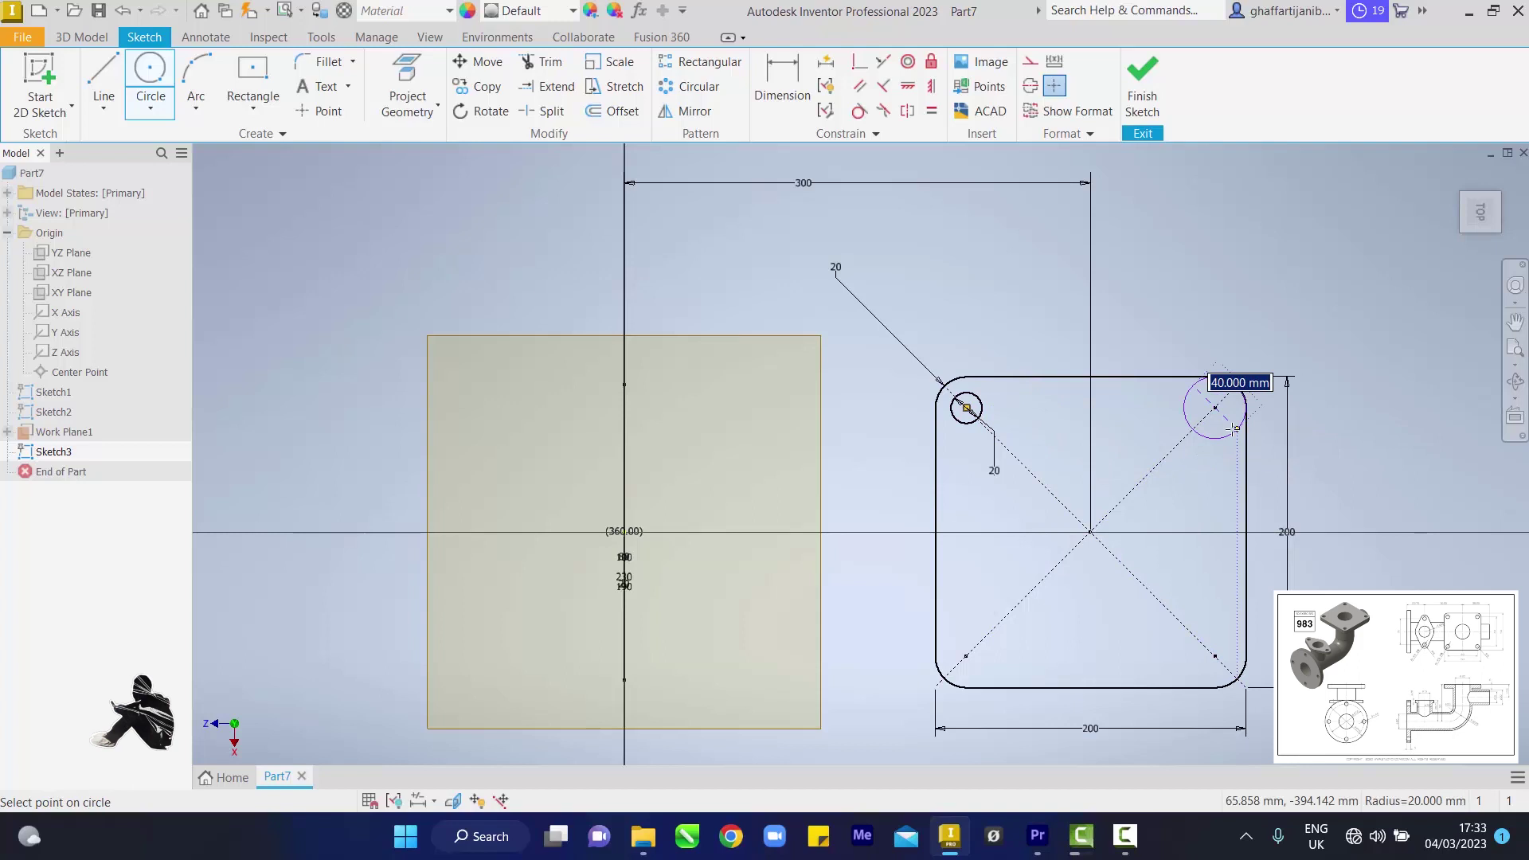
Draw 20 mm diameter hole circles at the centres of the remaining three corner fillets
text(20)
key(Return)
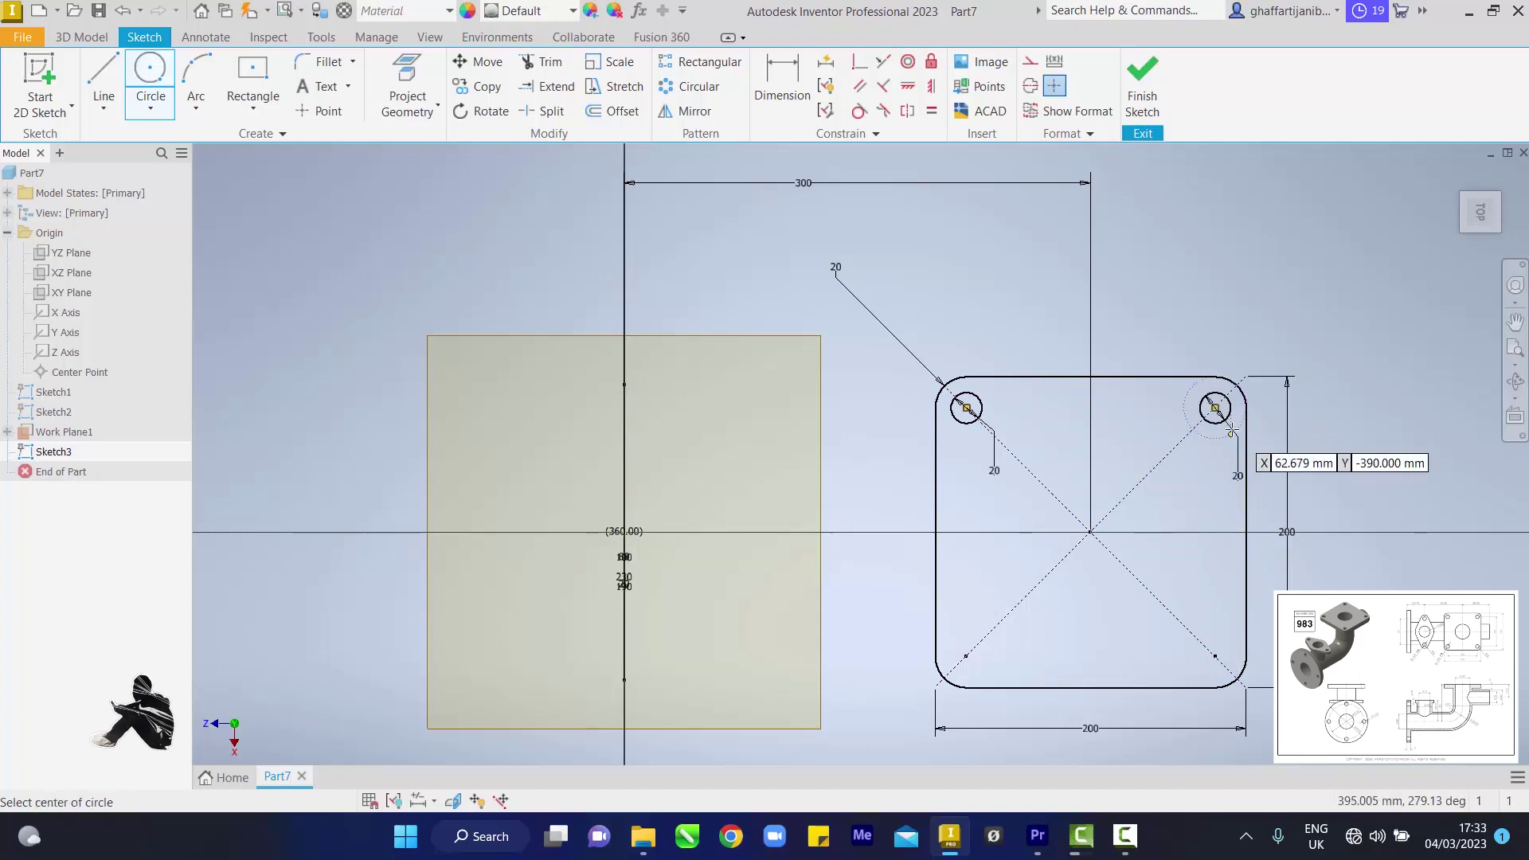
click(967, 656)
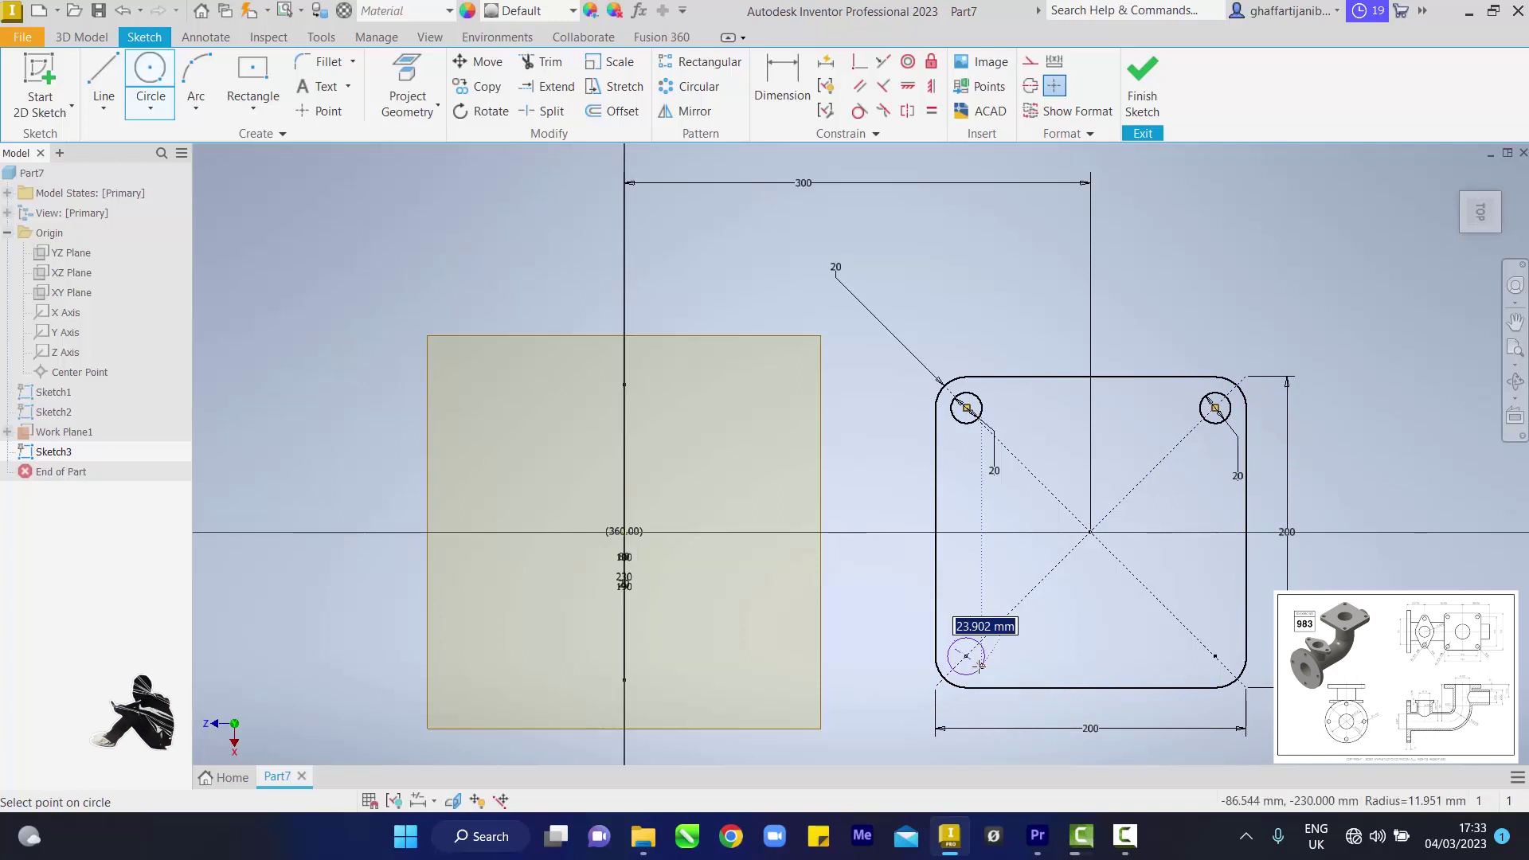
text(20)
key(Return)
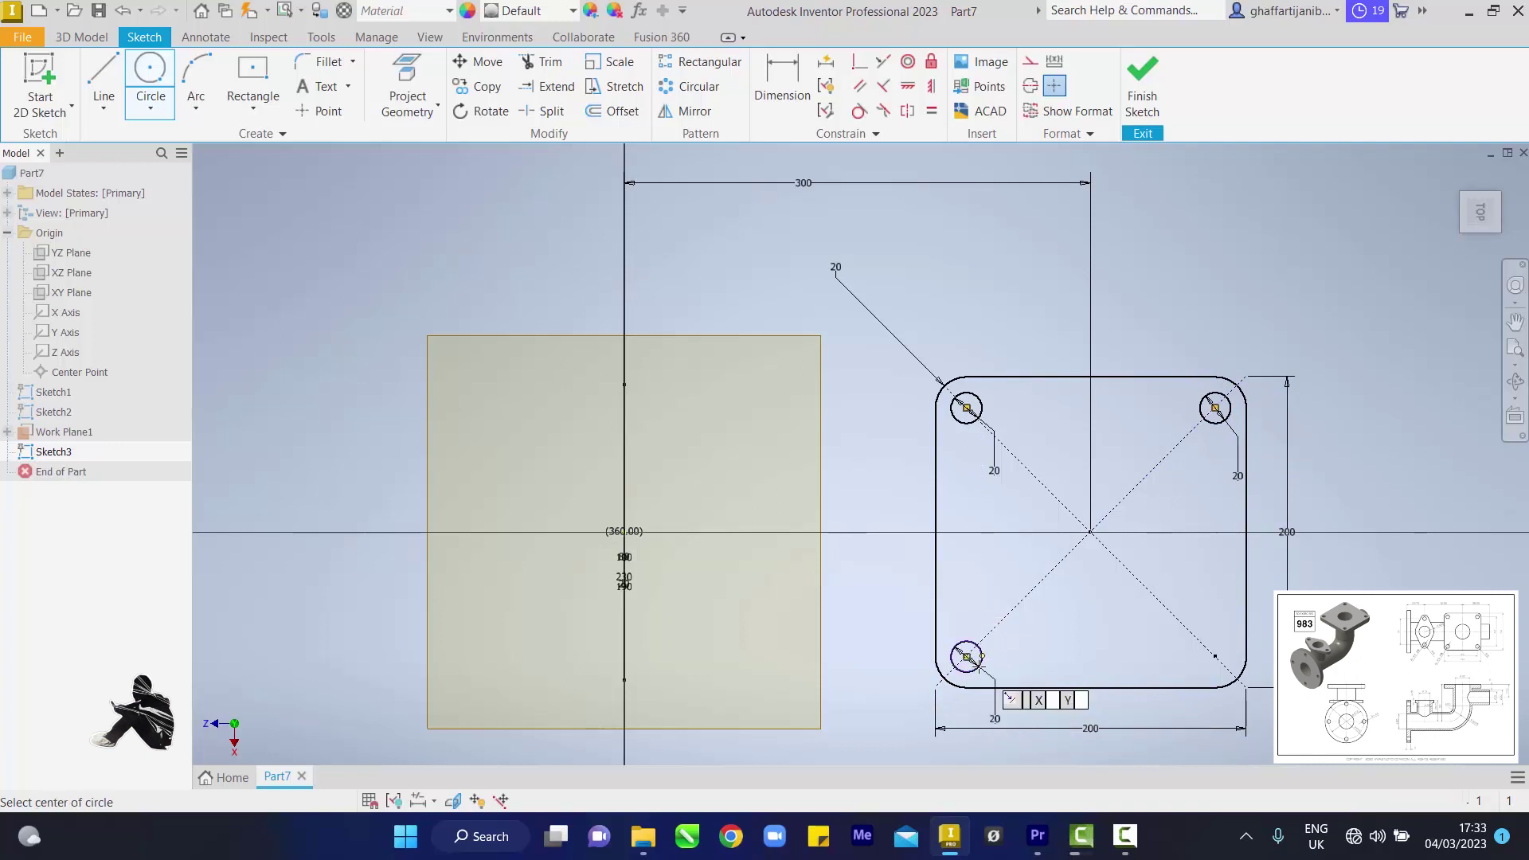
click(1215, 657)
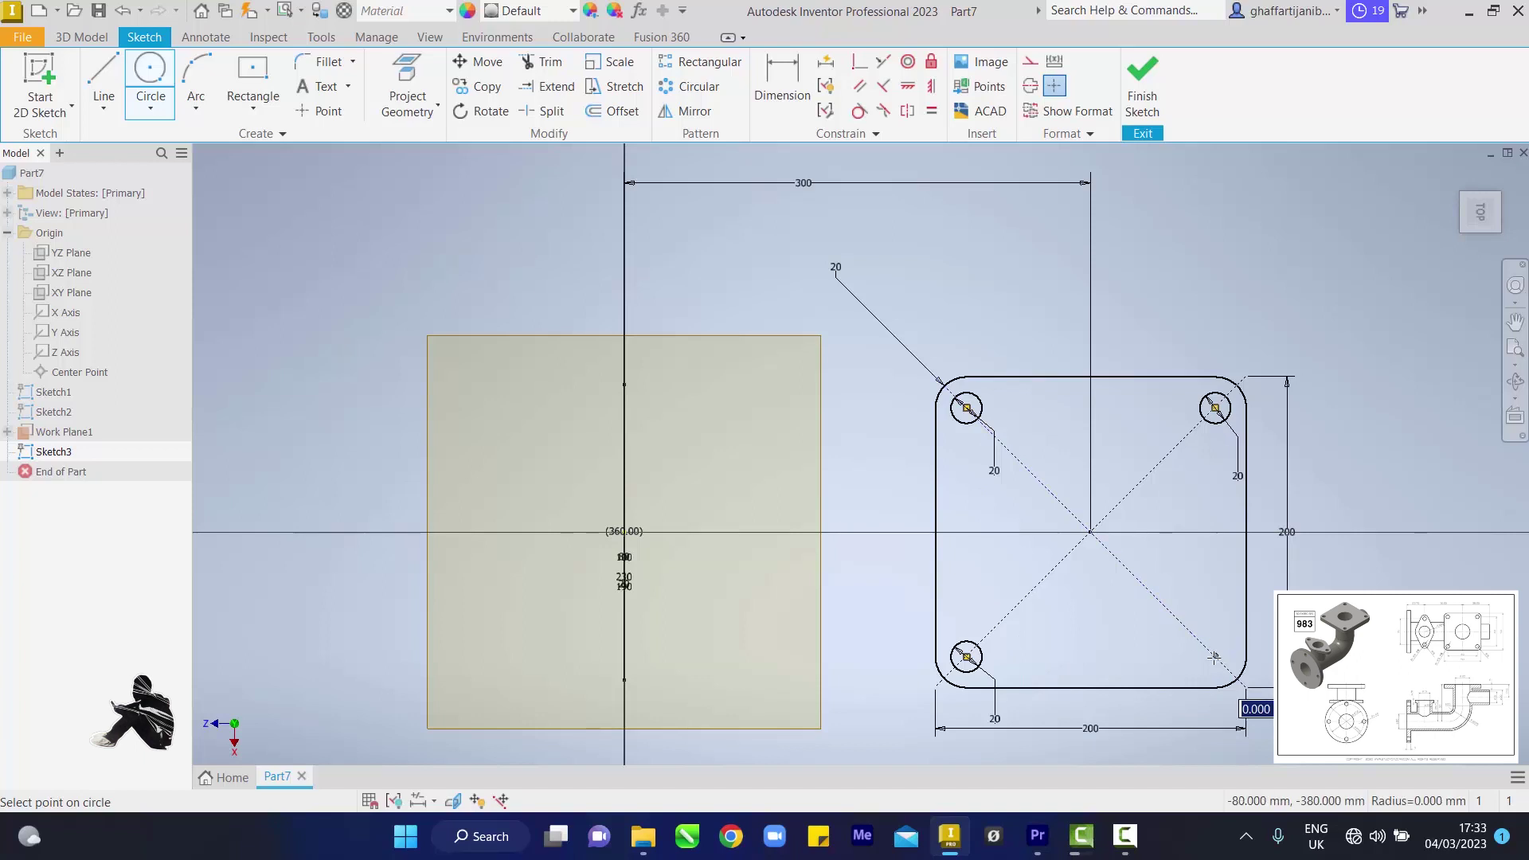
text(2)
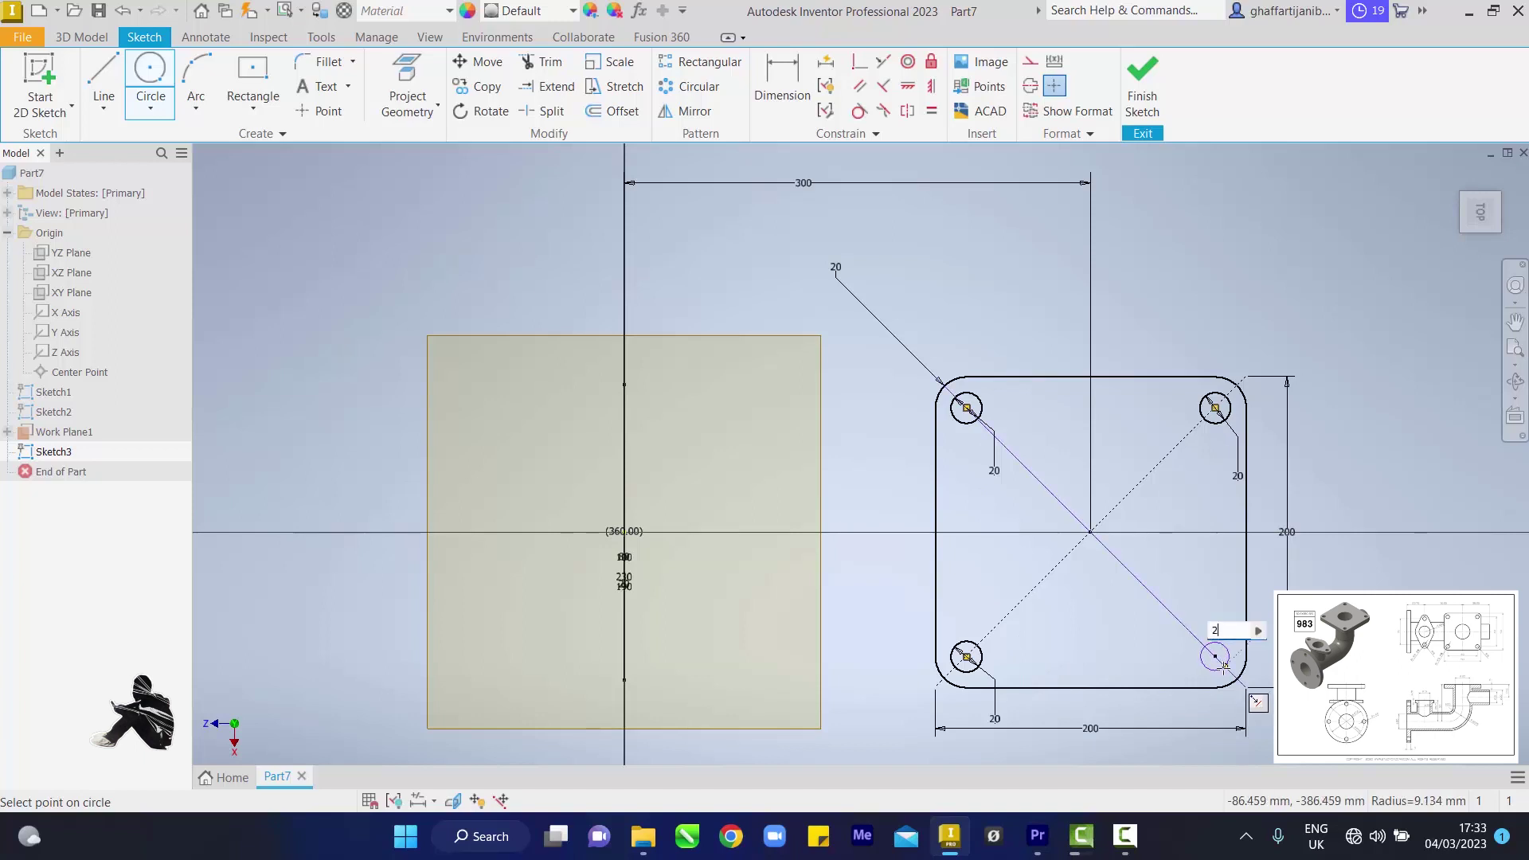
key(Return)
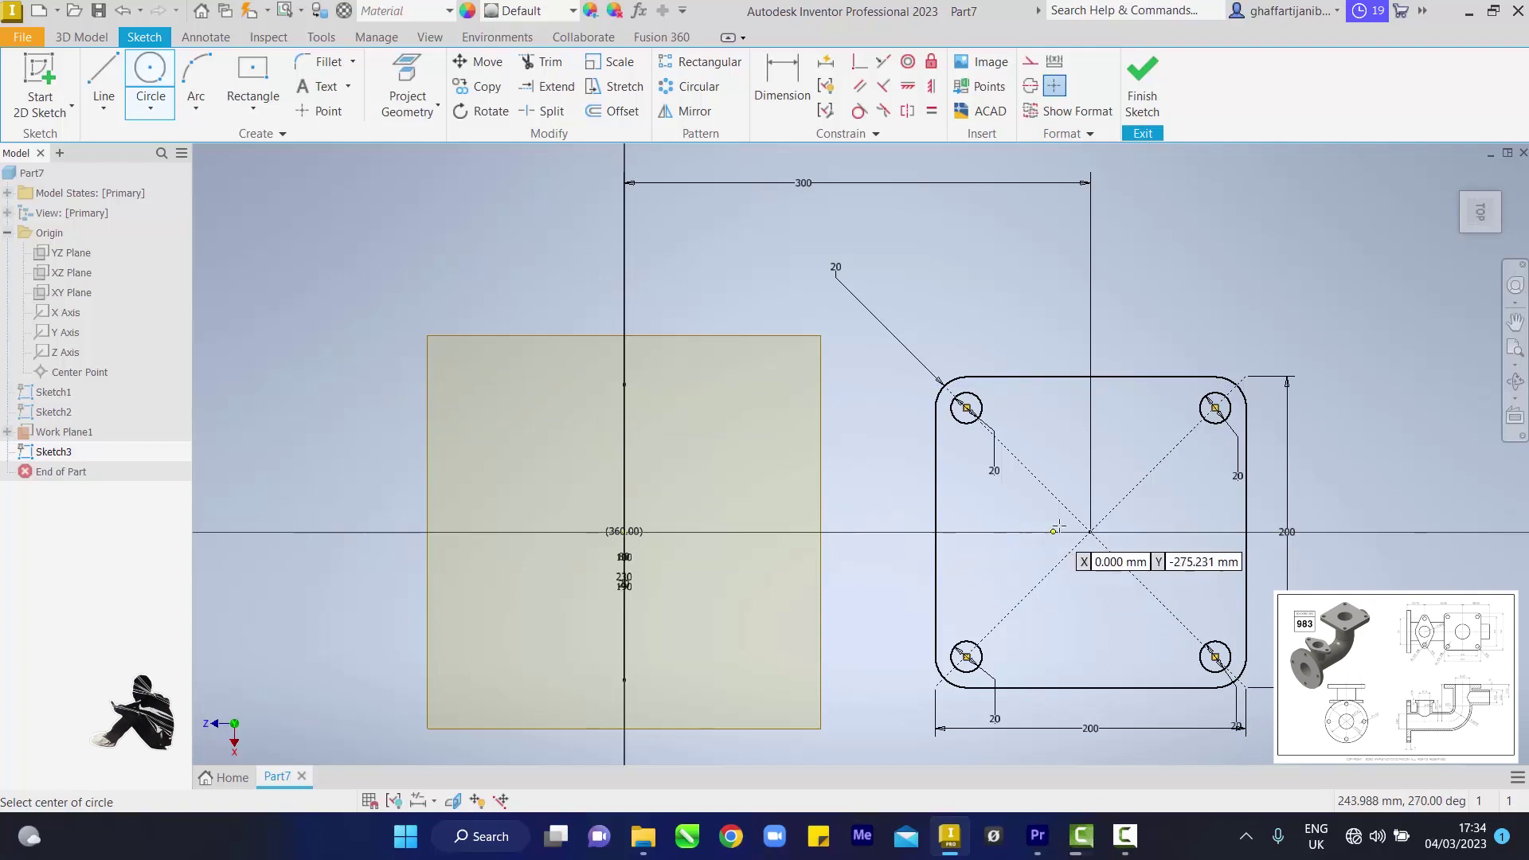
Draw an 80 mm diameter circle at the centre of the square flange
click(1090, 531)
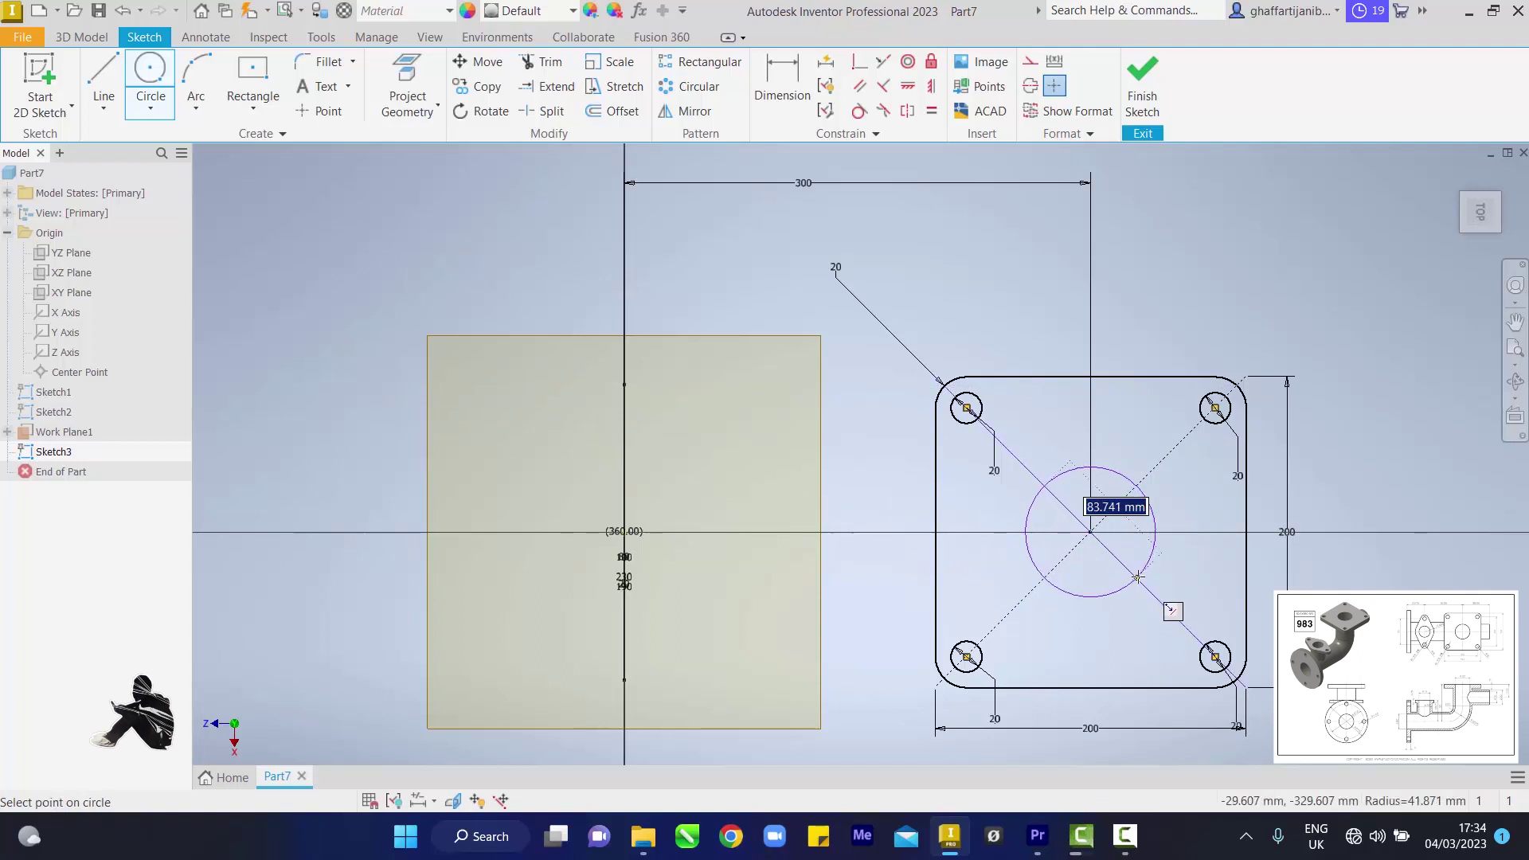
text(80)
key(Return)
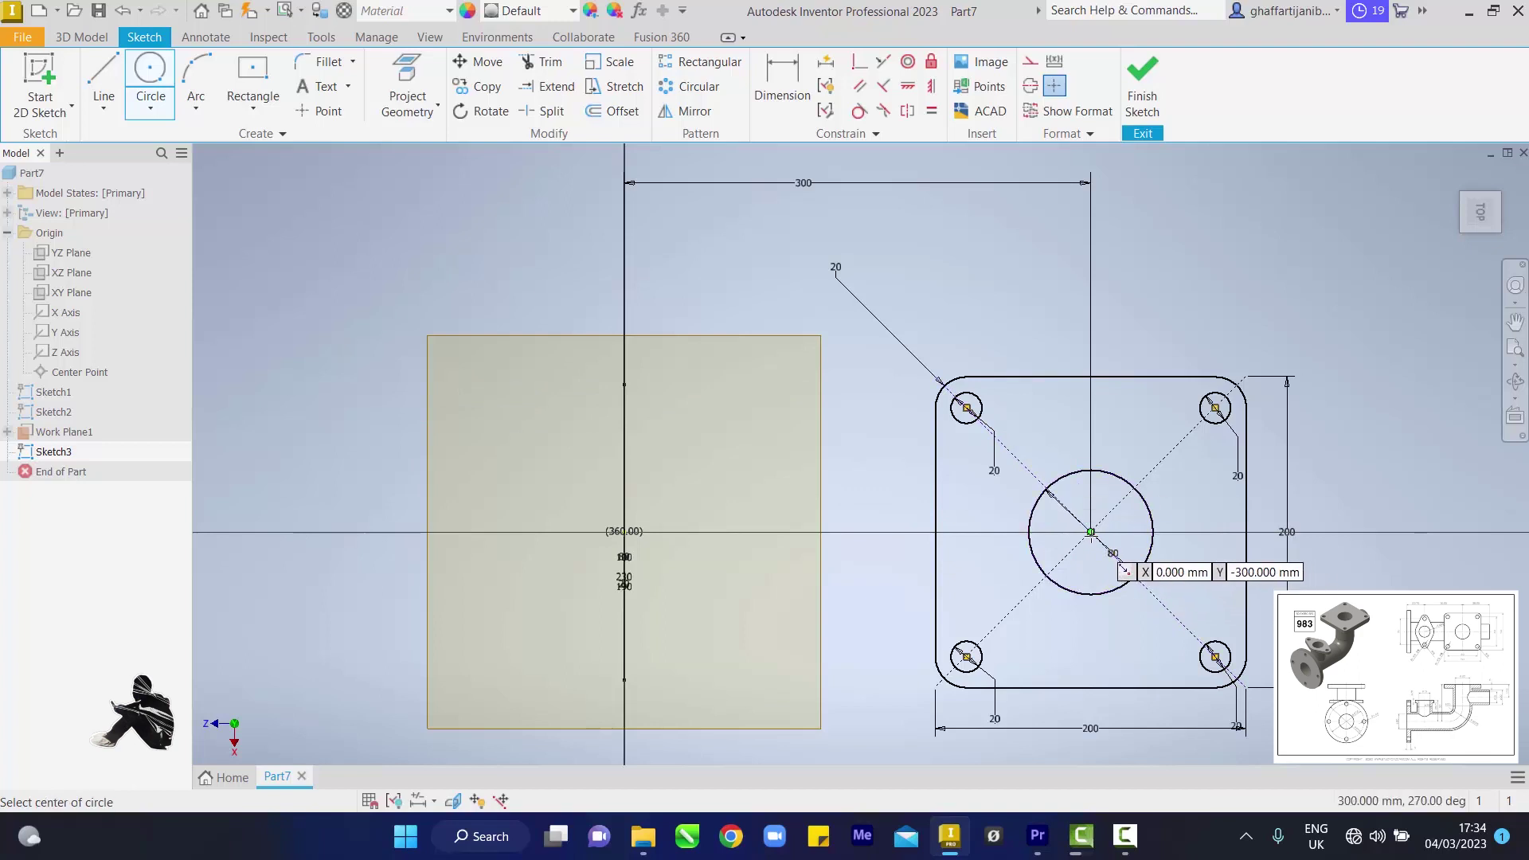
Draw a 100 mm diameter circle concentric with the square flange's 80 mm circle and finish the sketch
click(1091, 531)
text(2)
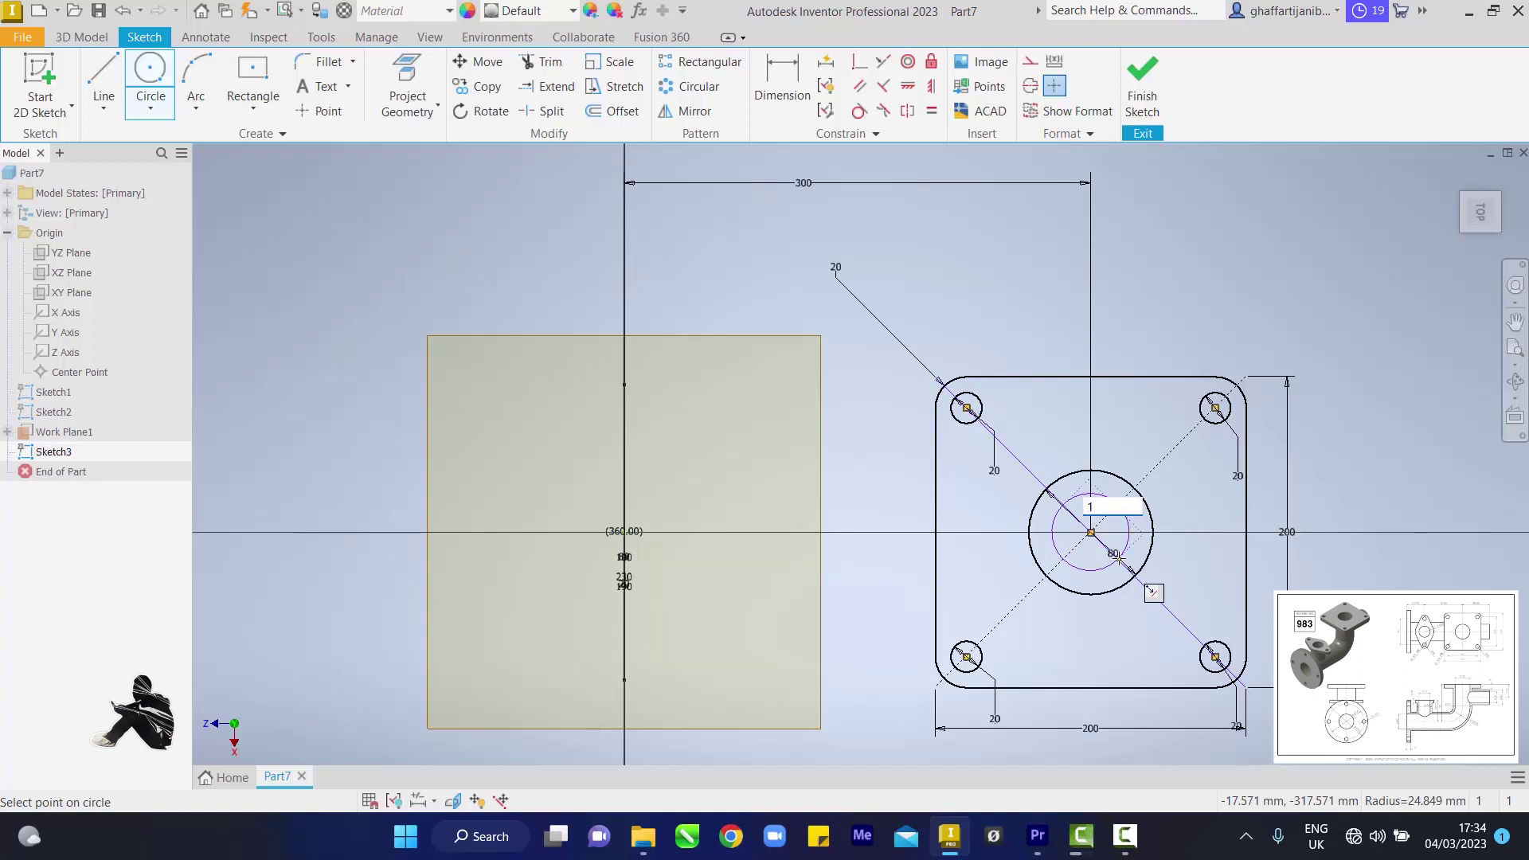
text(00)
key(Return)
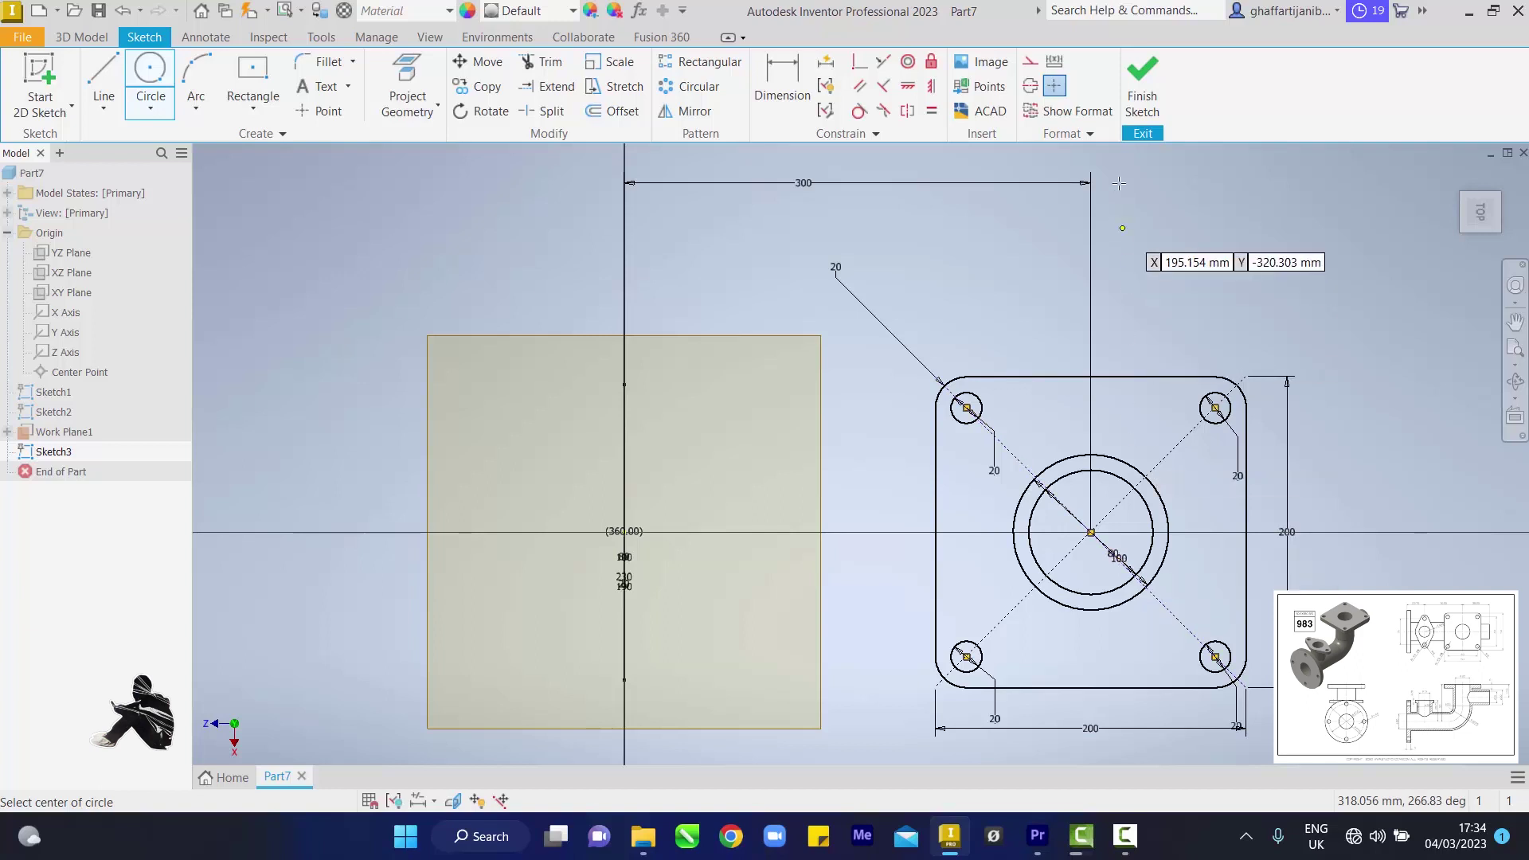
click(1143, 112)
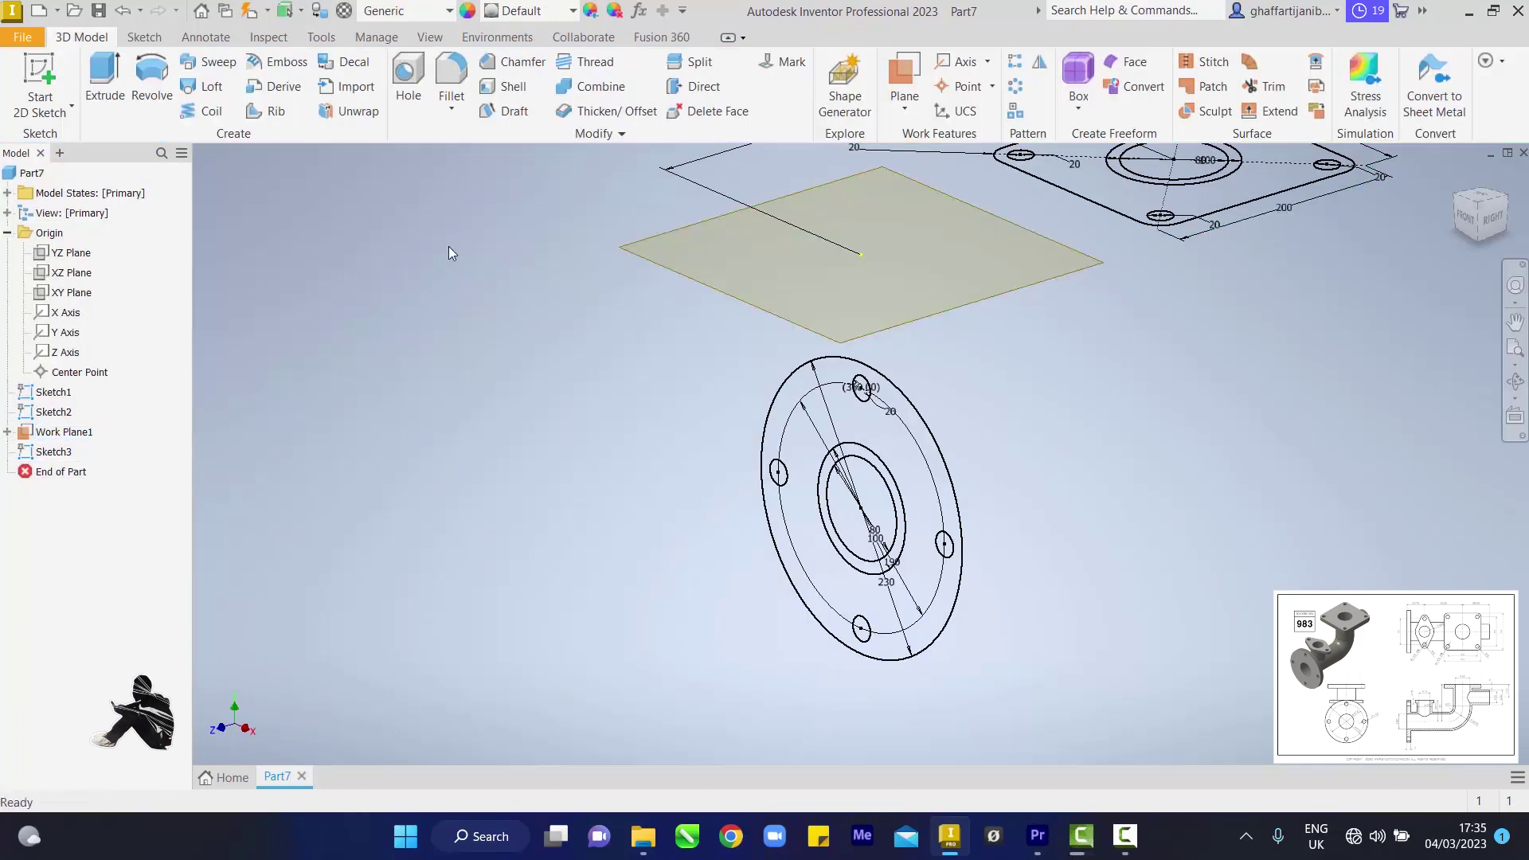
Start a sketch on the YZ plane and project the centre points of the round and square flanges into it
click(85, 256)
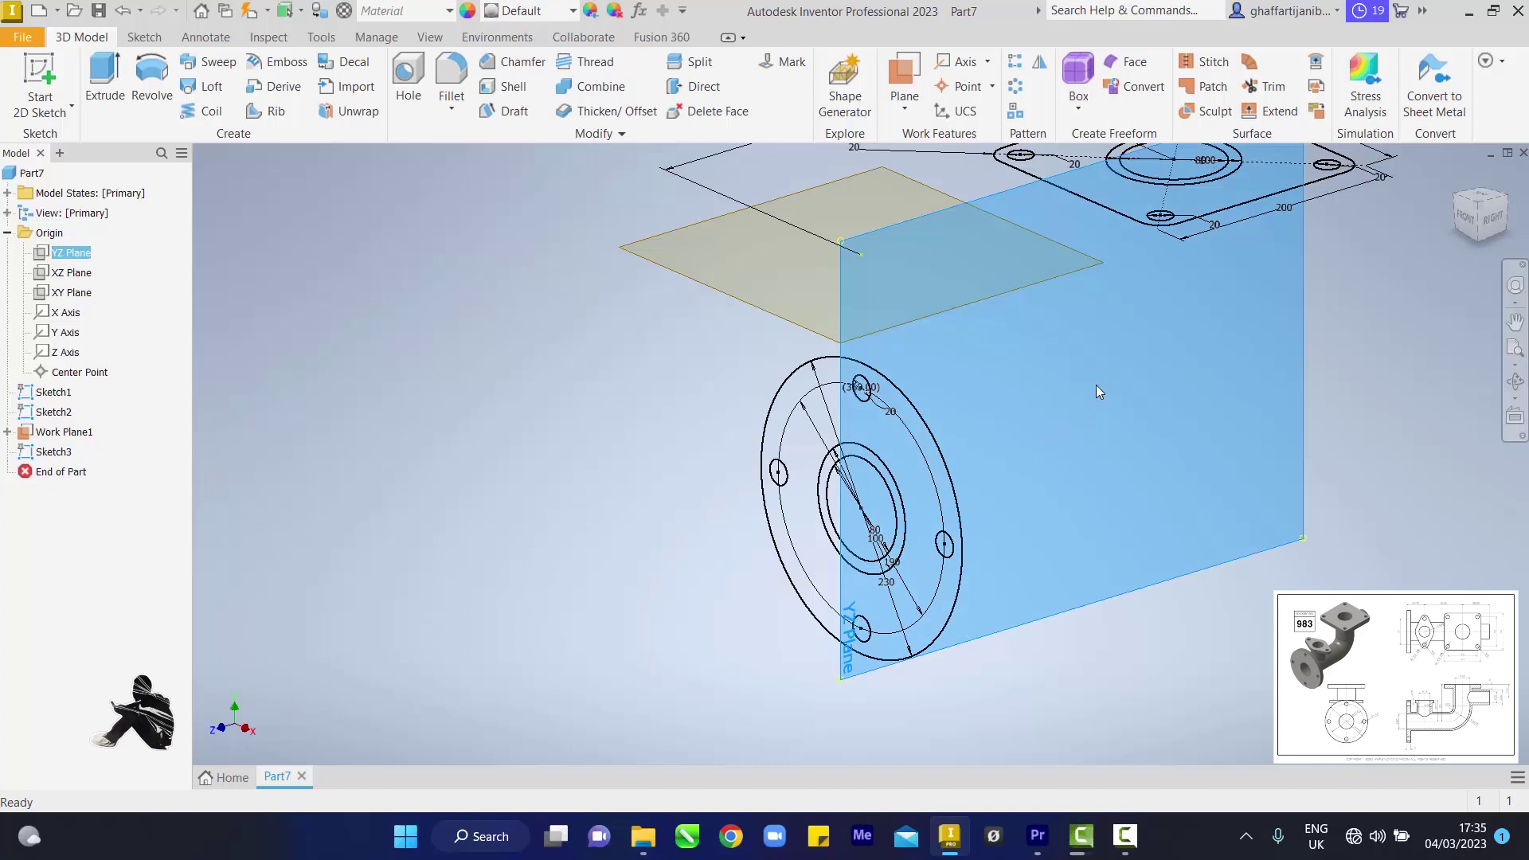
key(s)
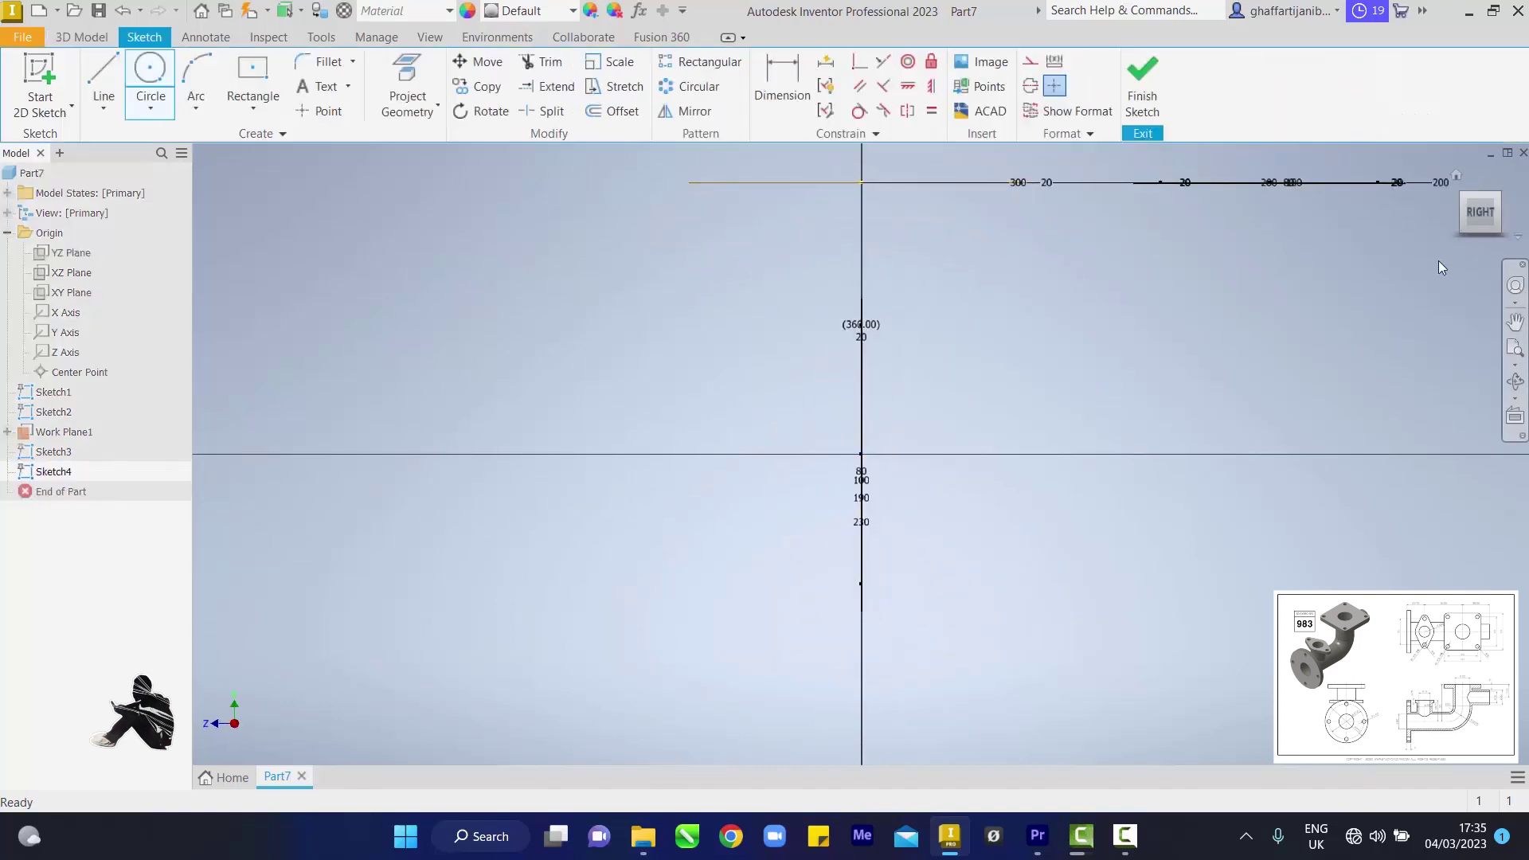
drag(1476, 212, 1442, 236)
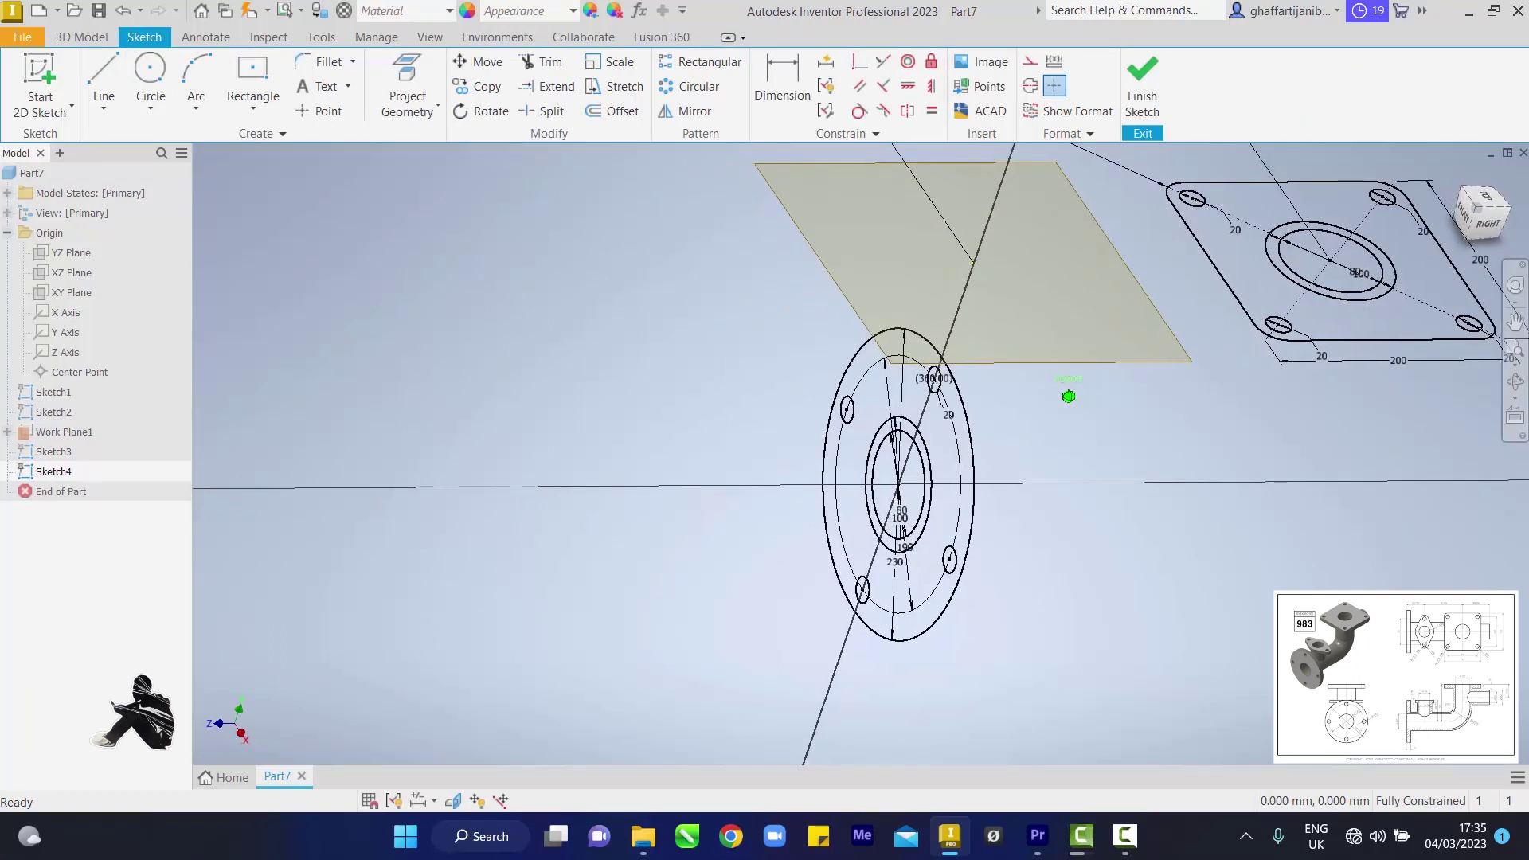
click(408, 84)
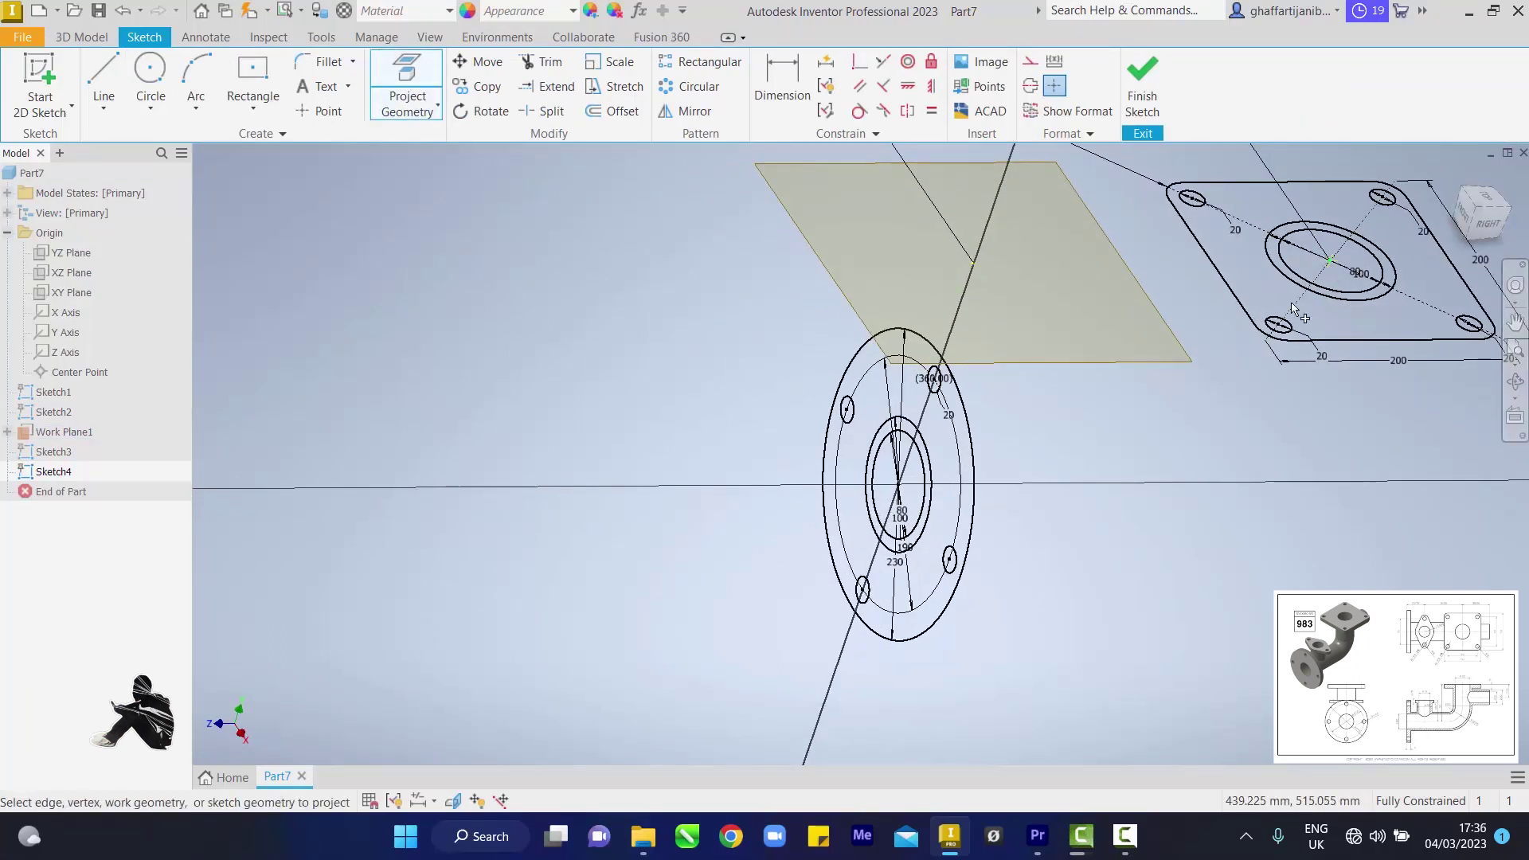
click(899, 491)
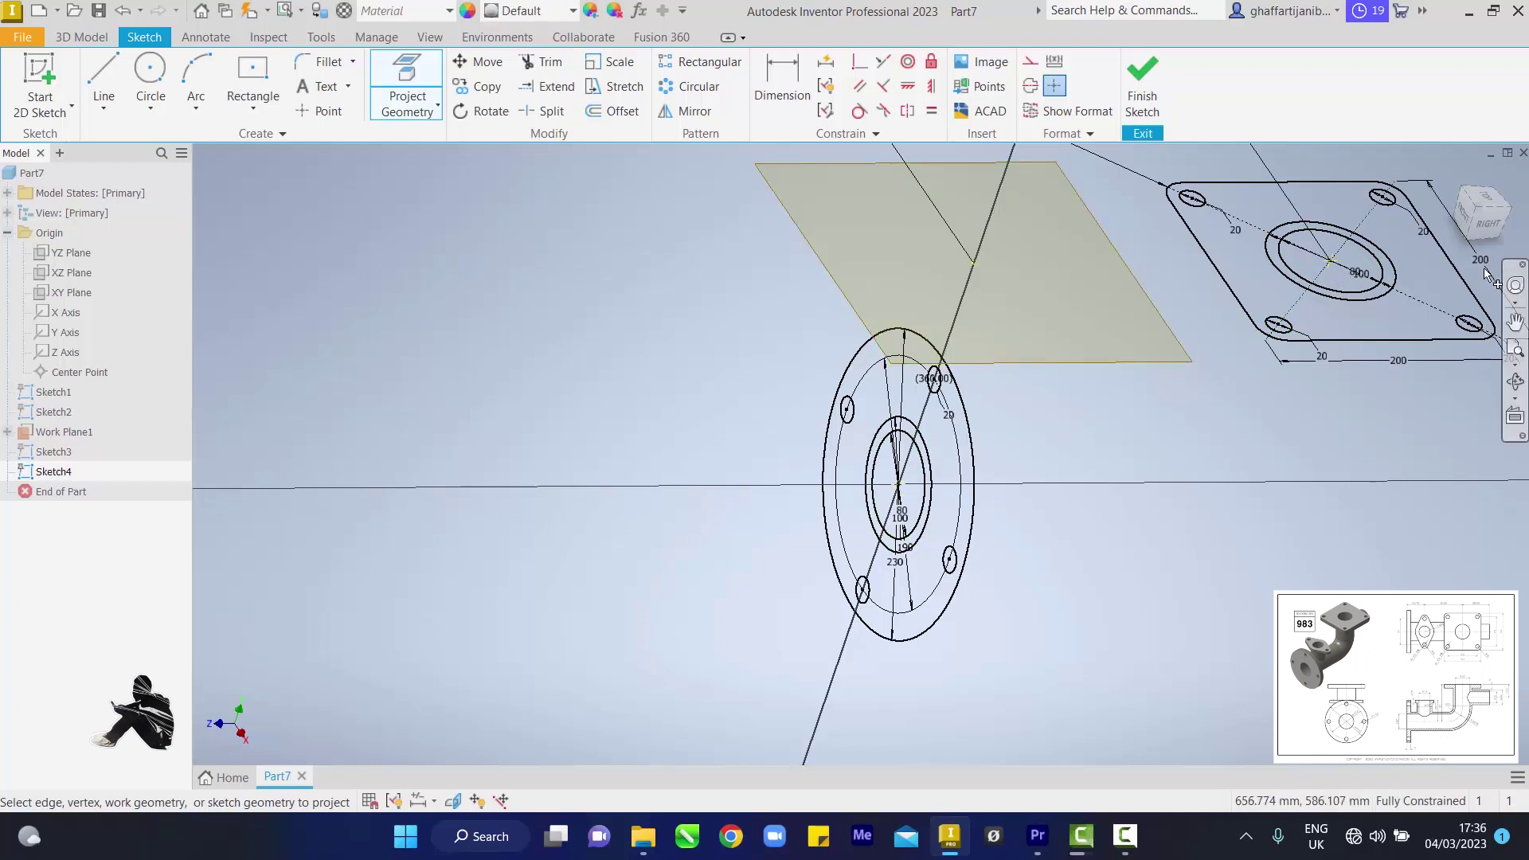
click(1484, 226)
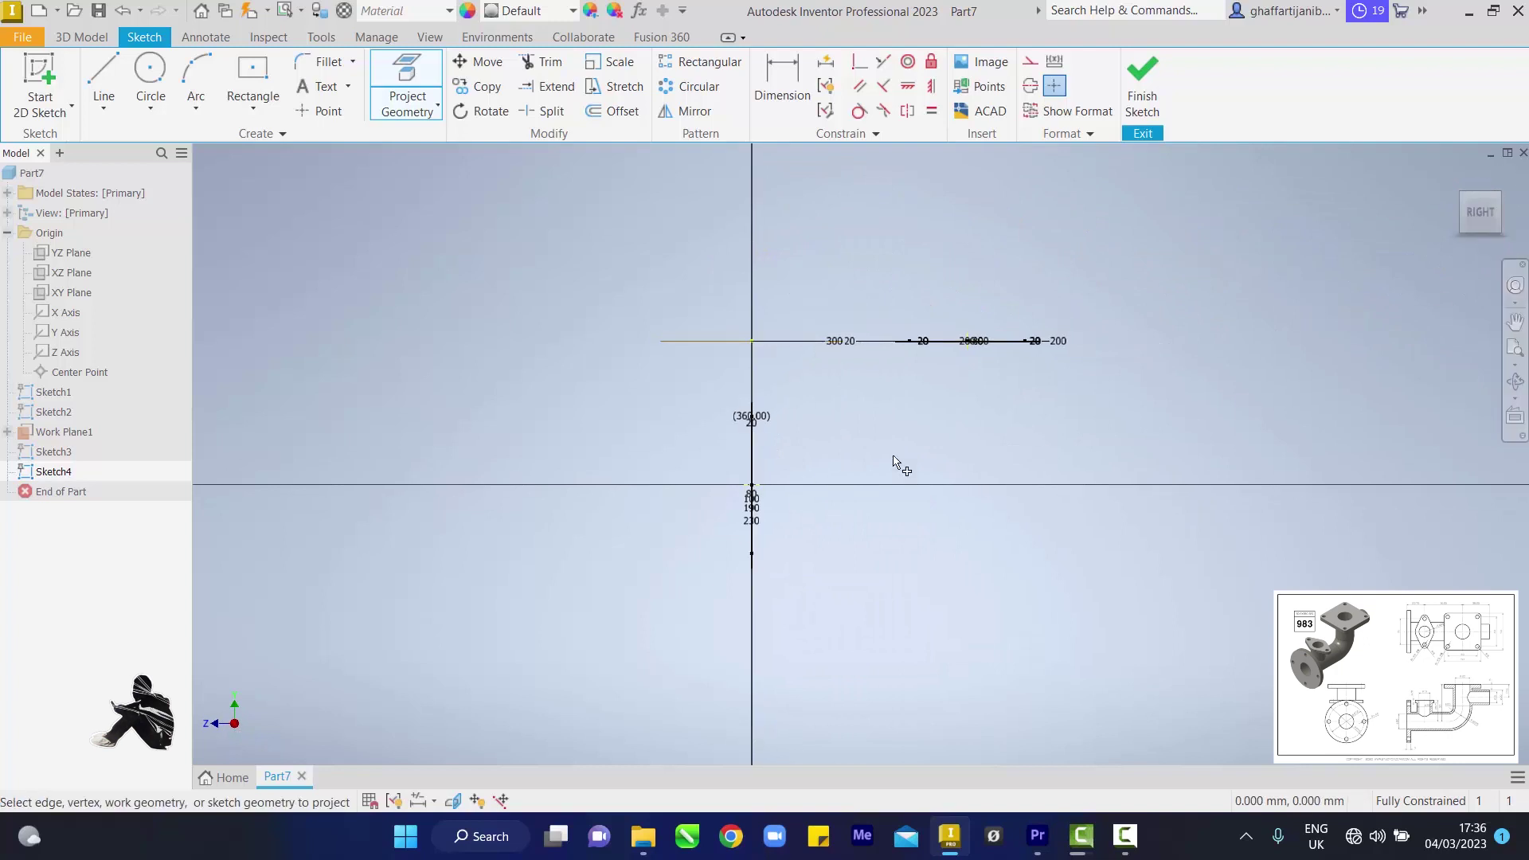
Draw a 300 mm horizontal line from the round flange's centre, continued by a 200 mm vertical line up to the square flange's centre
click(107, 74)
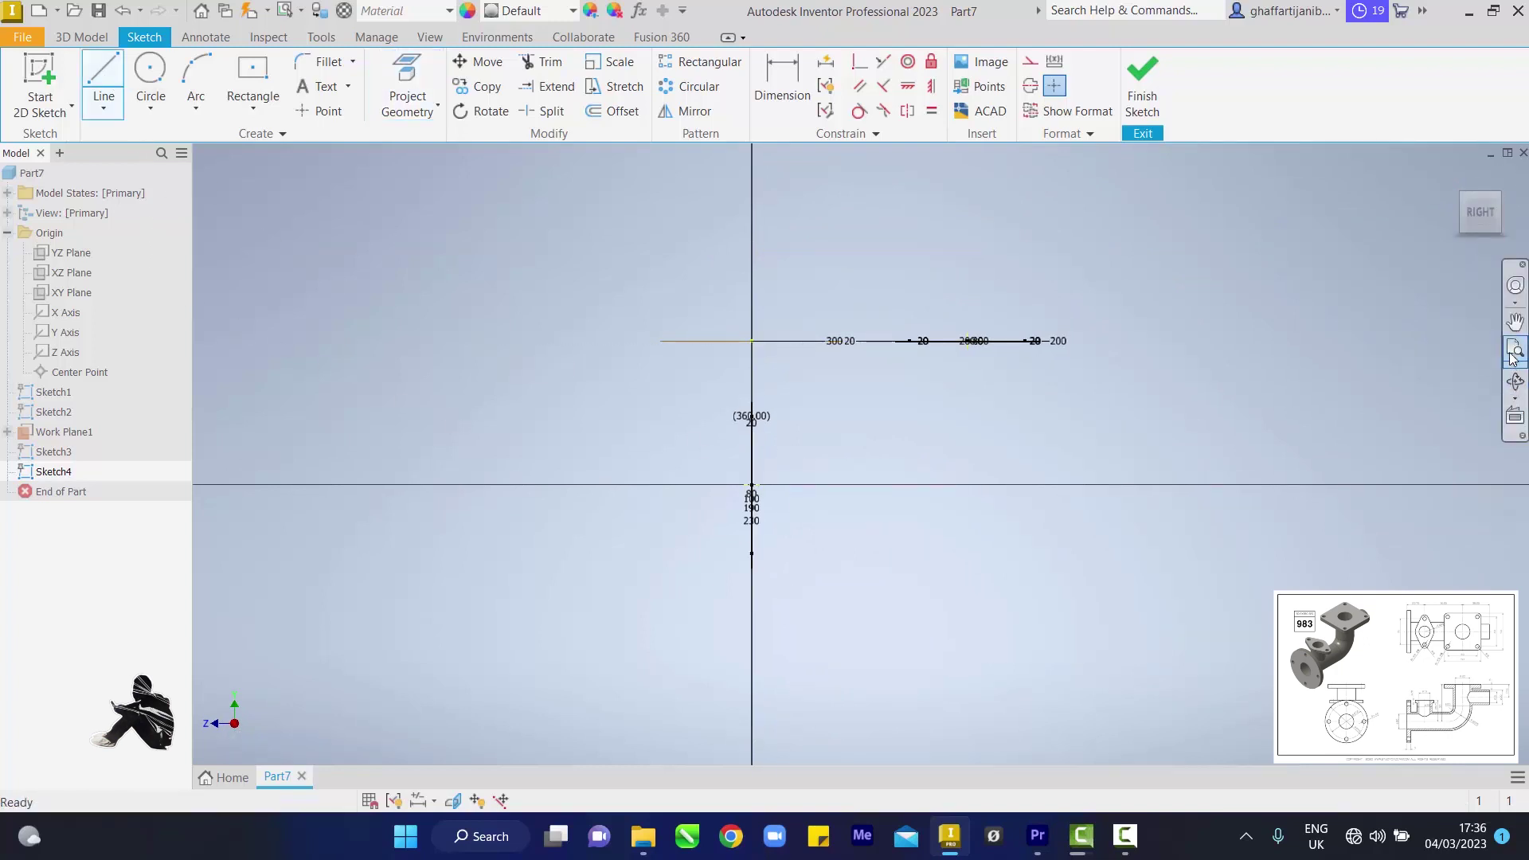
scroll(860, 454, up, 5)
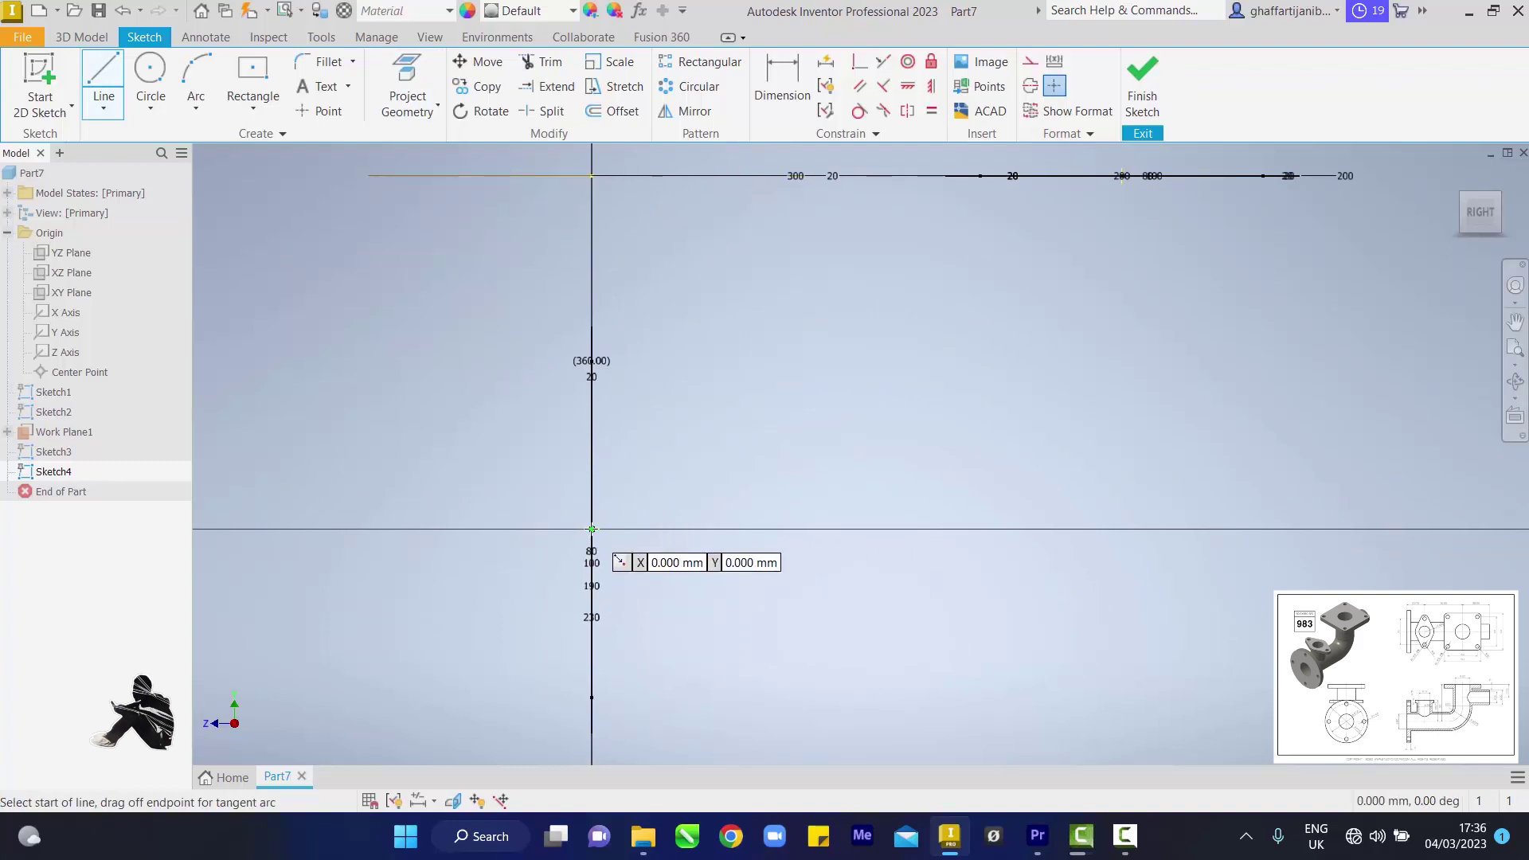
click(591, 529)
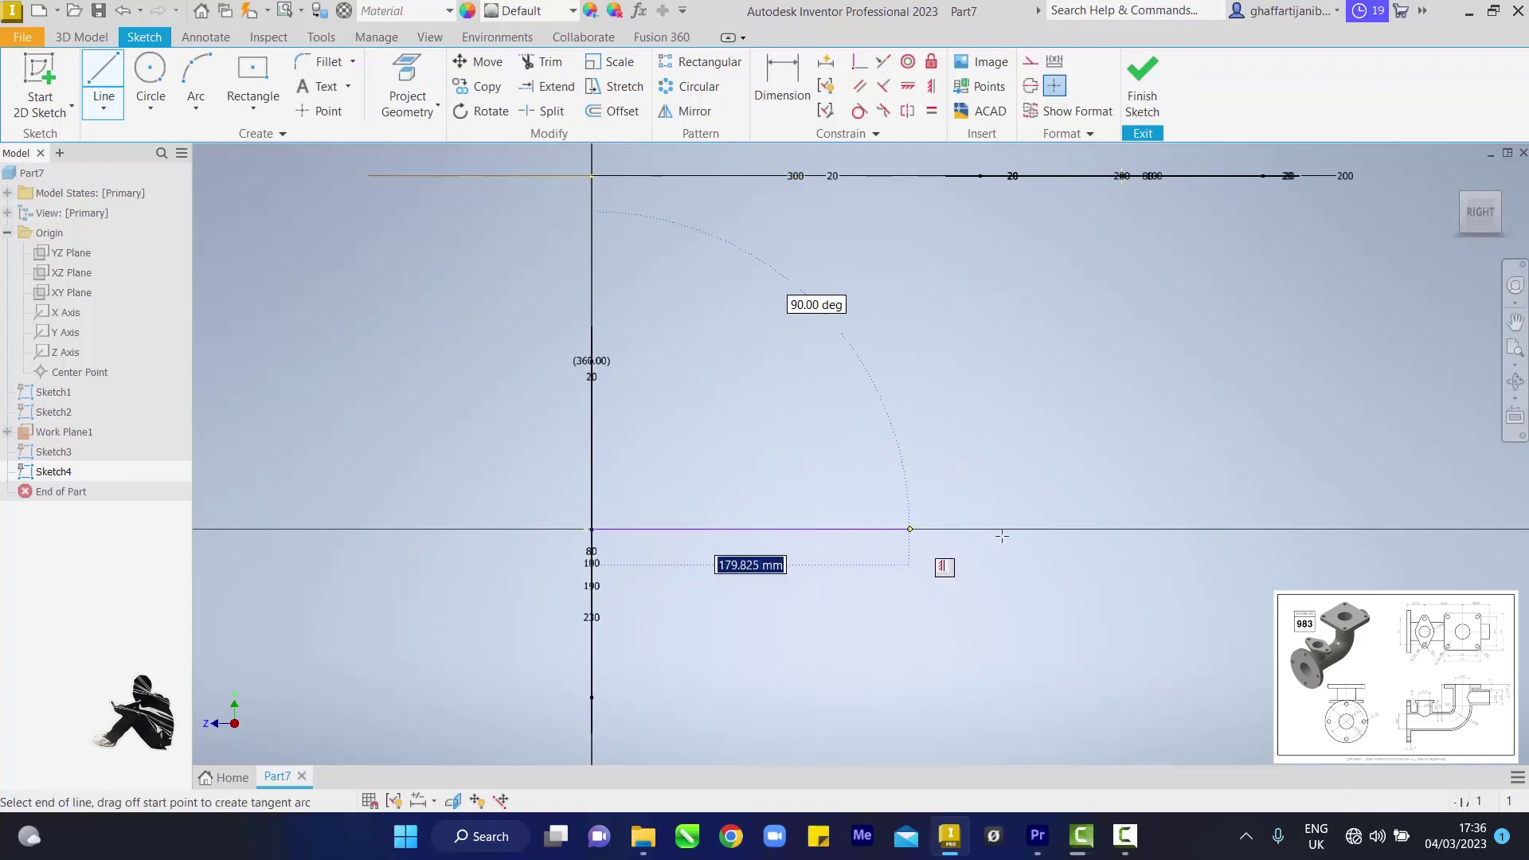
click(1122, 528)
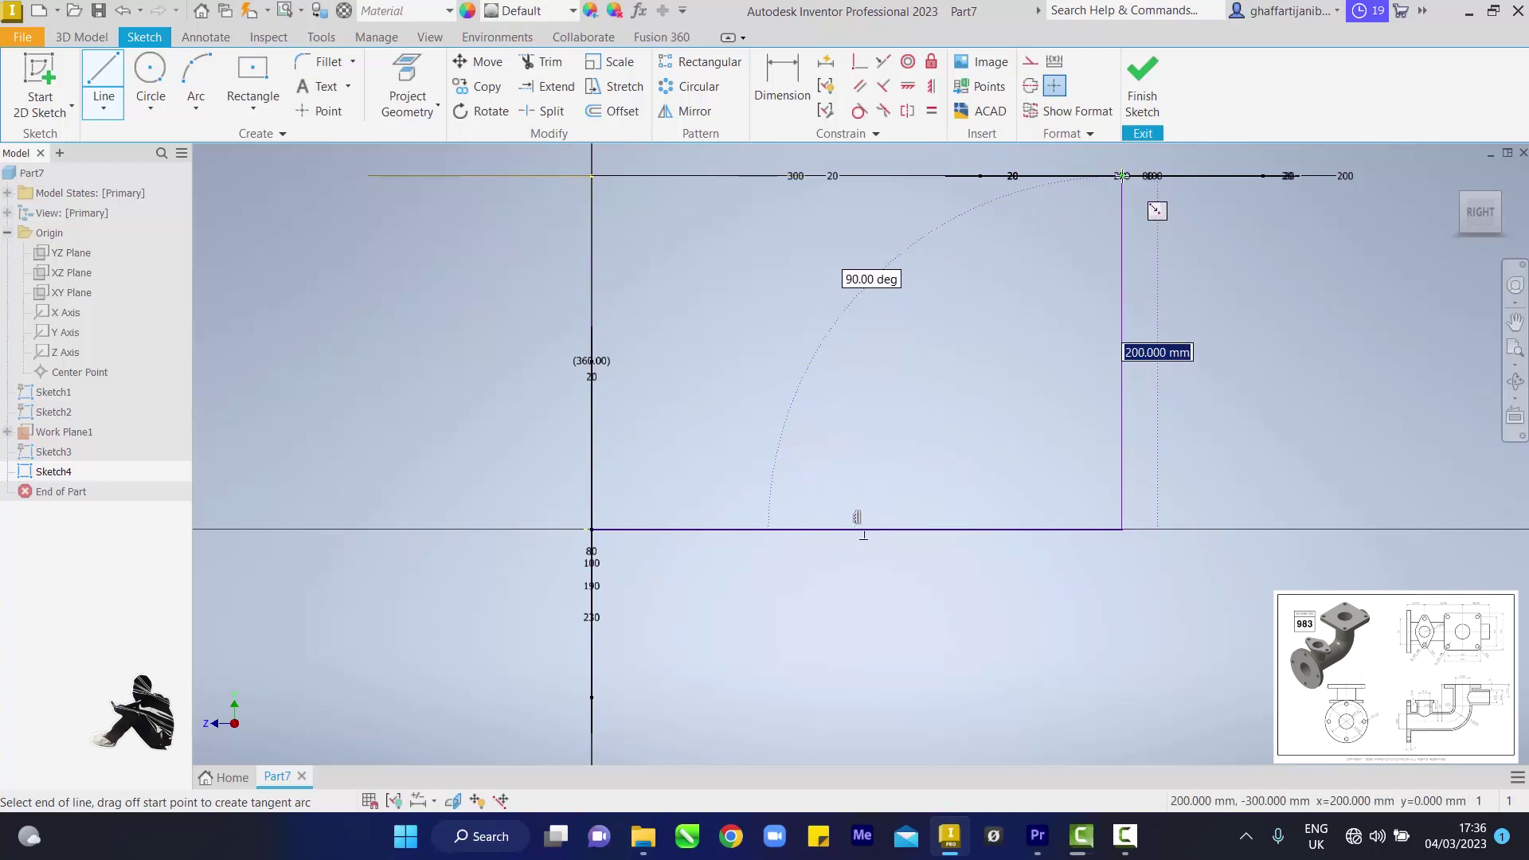
click(1121, 175)
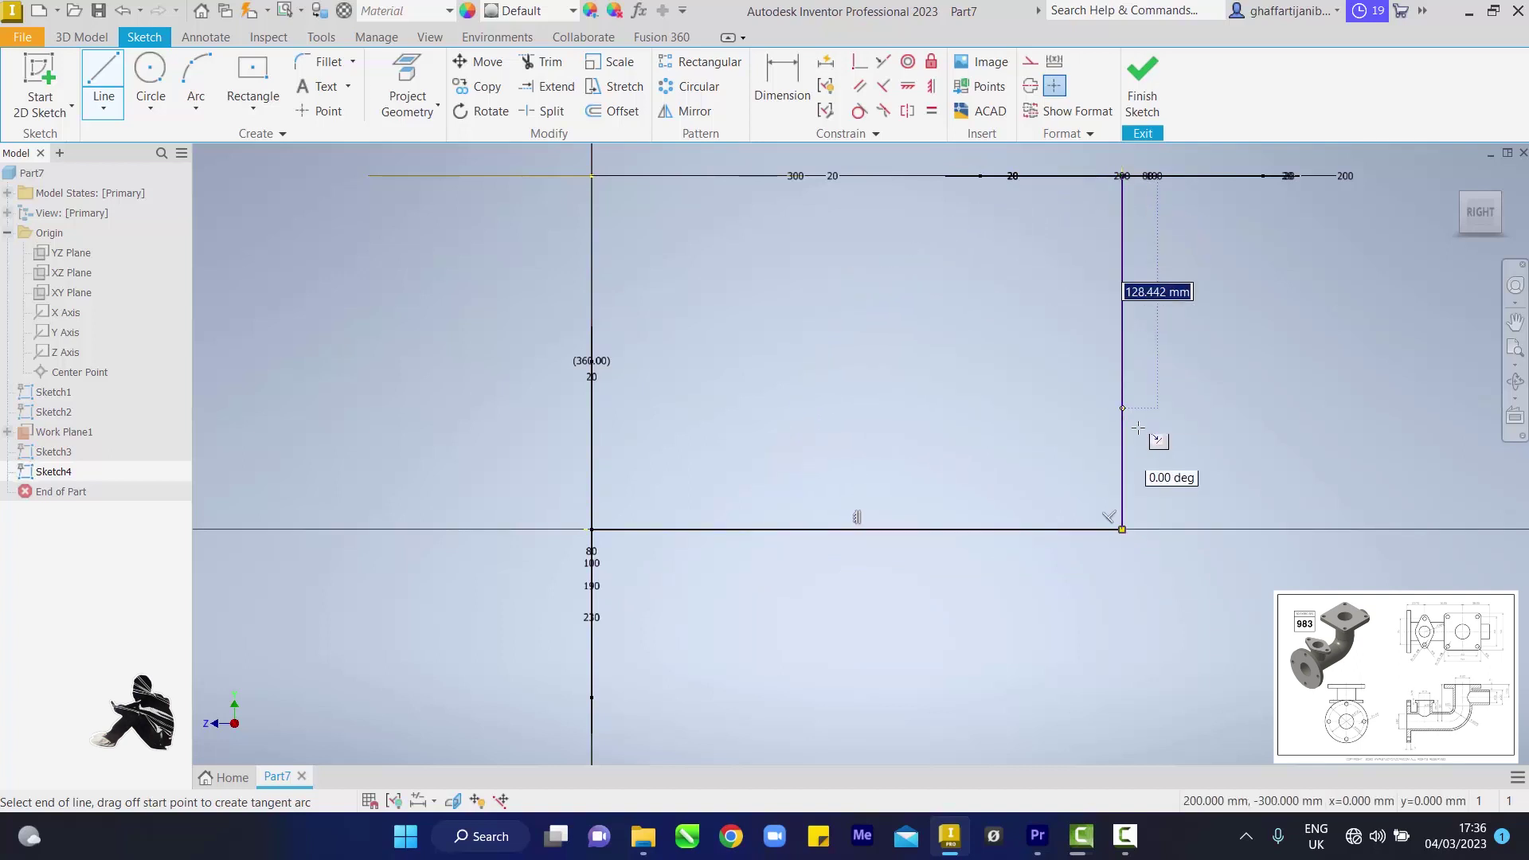
right_click(1252, 366)
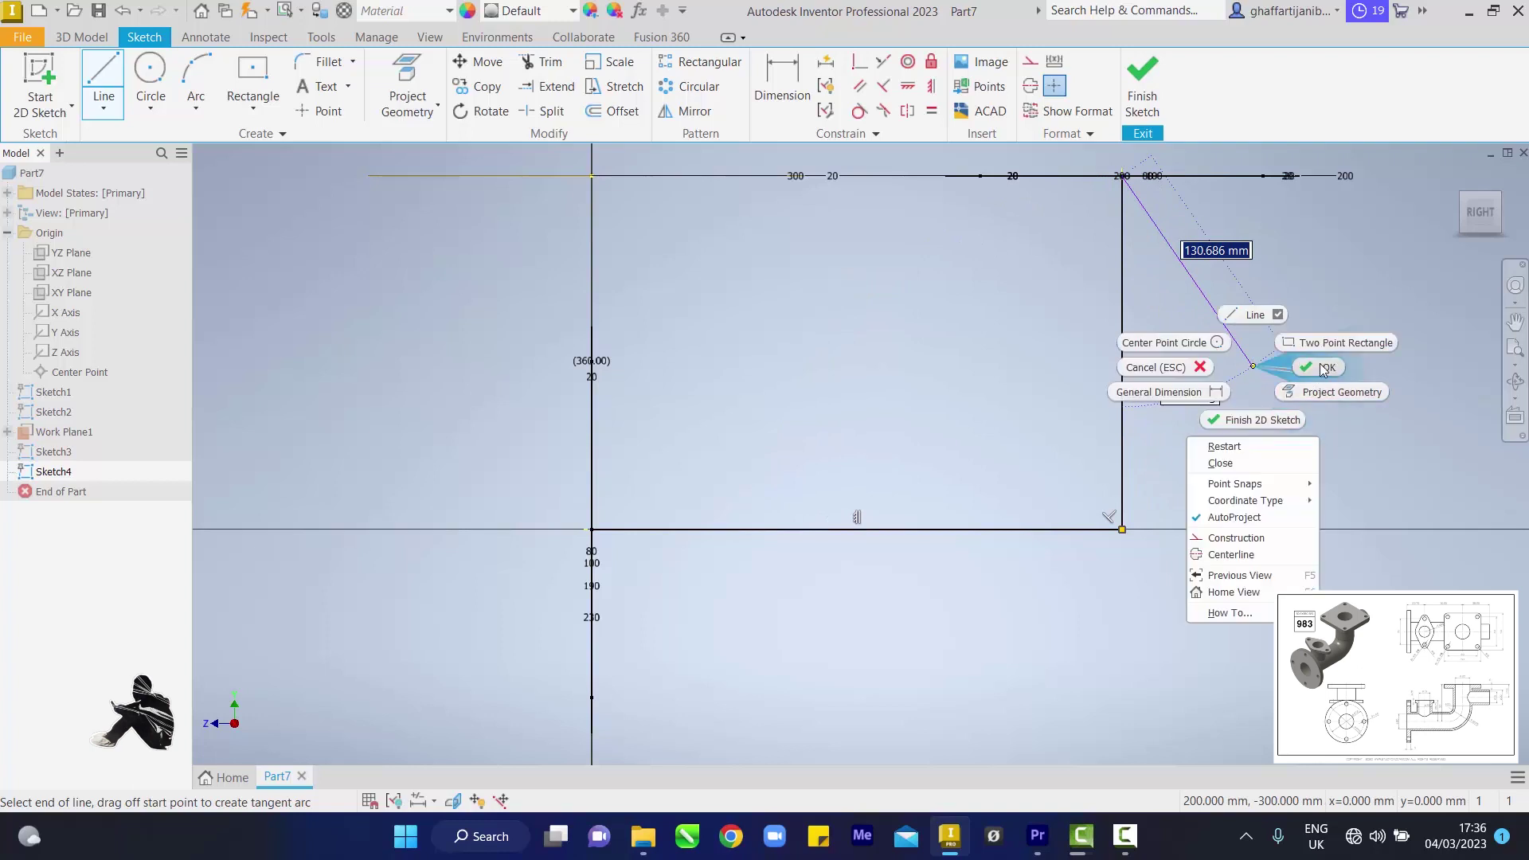
click(1323, 368)
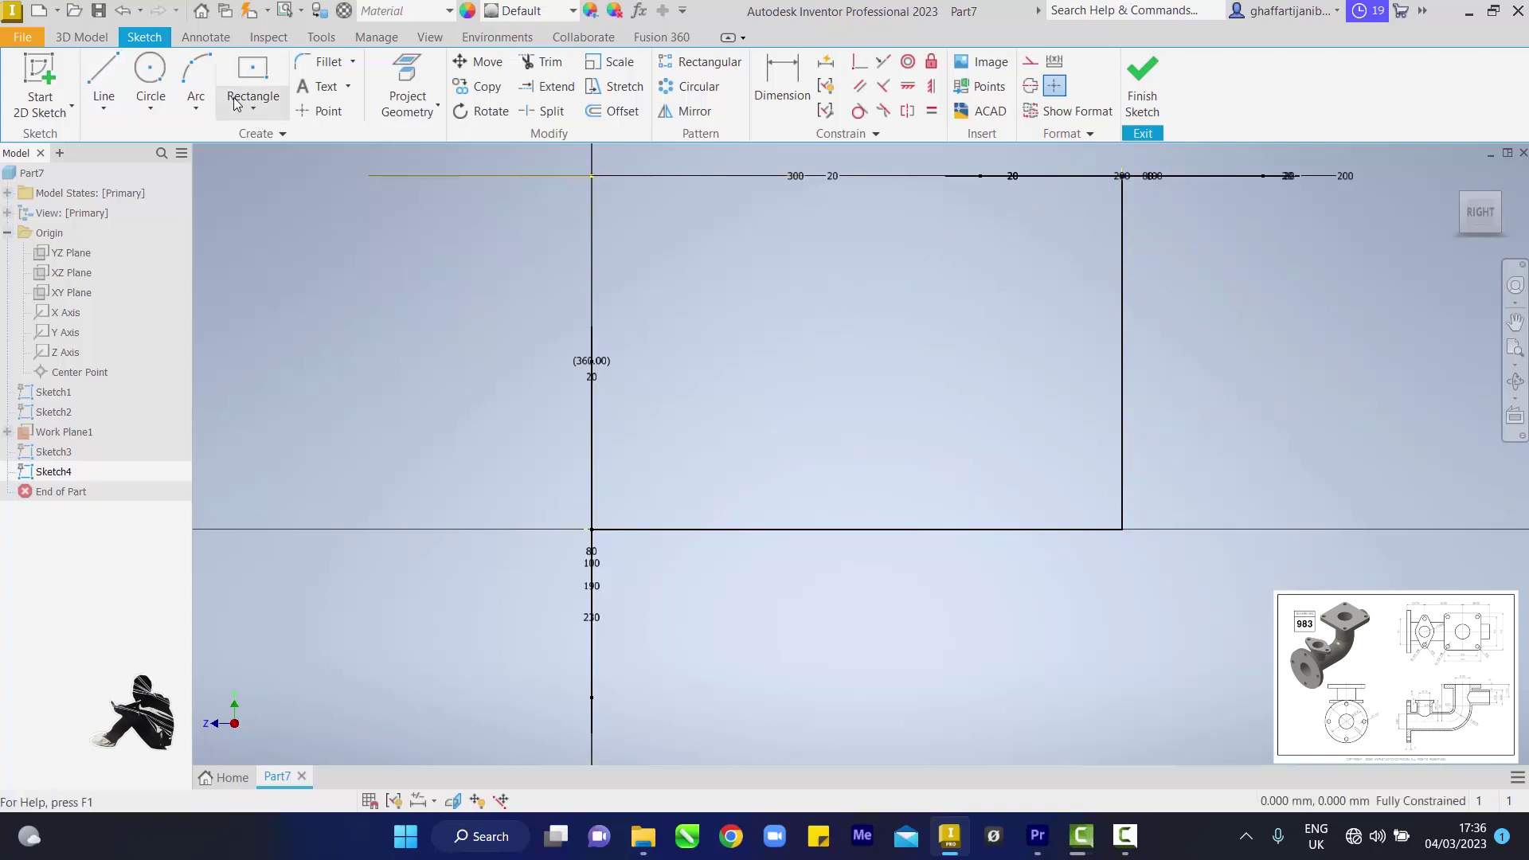
Fillet the corner between the two path lines with a 75 mm radius and finish the sketch
click(320, 61)
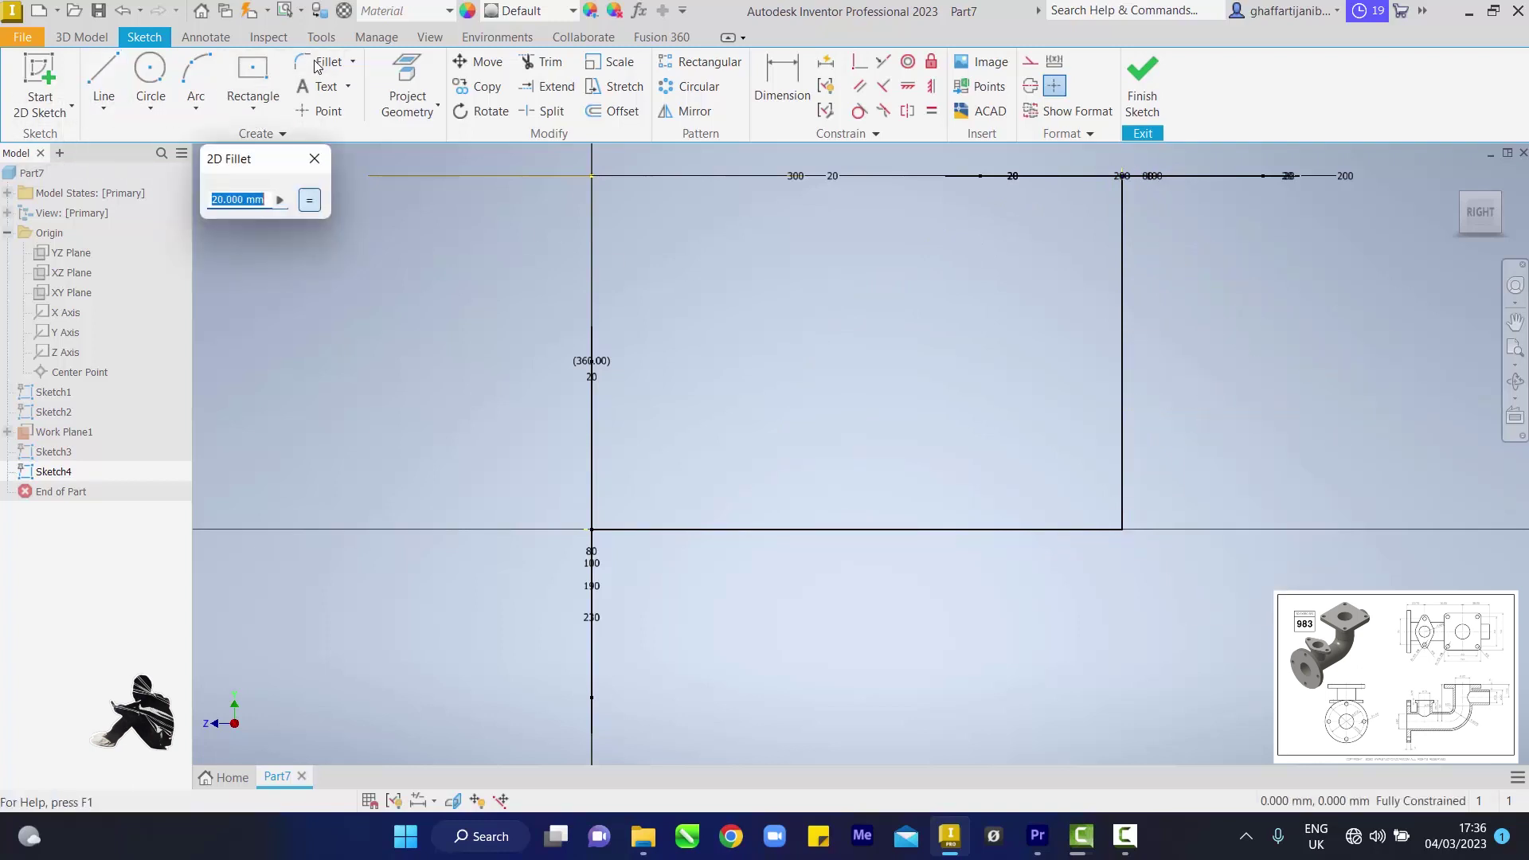
text(75)
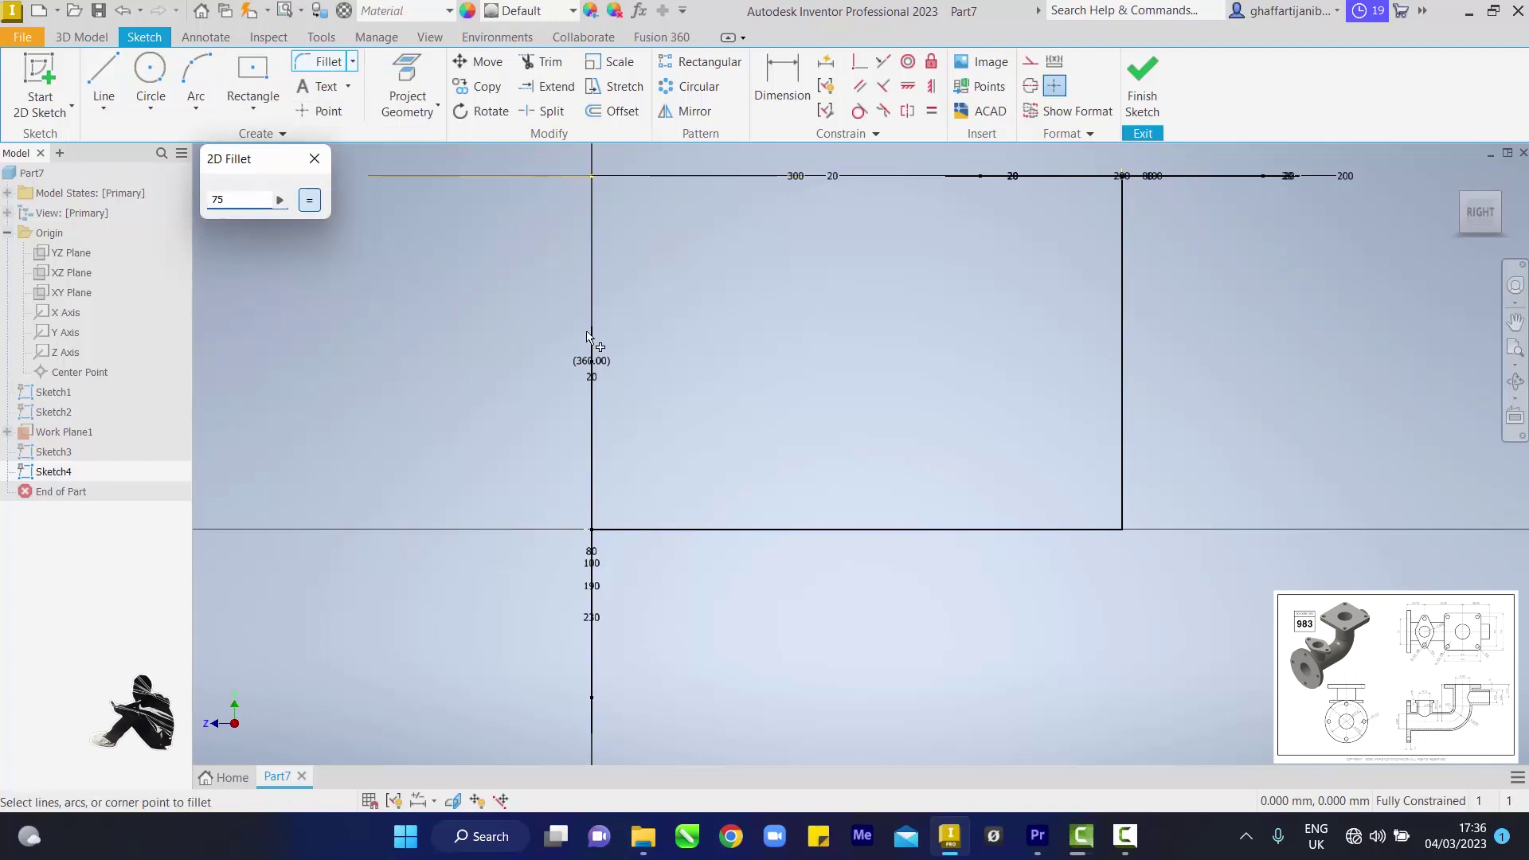
click(1122, 425)
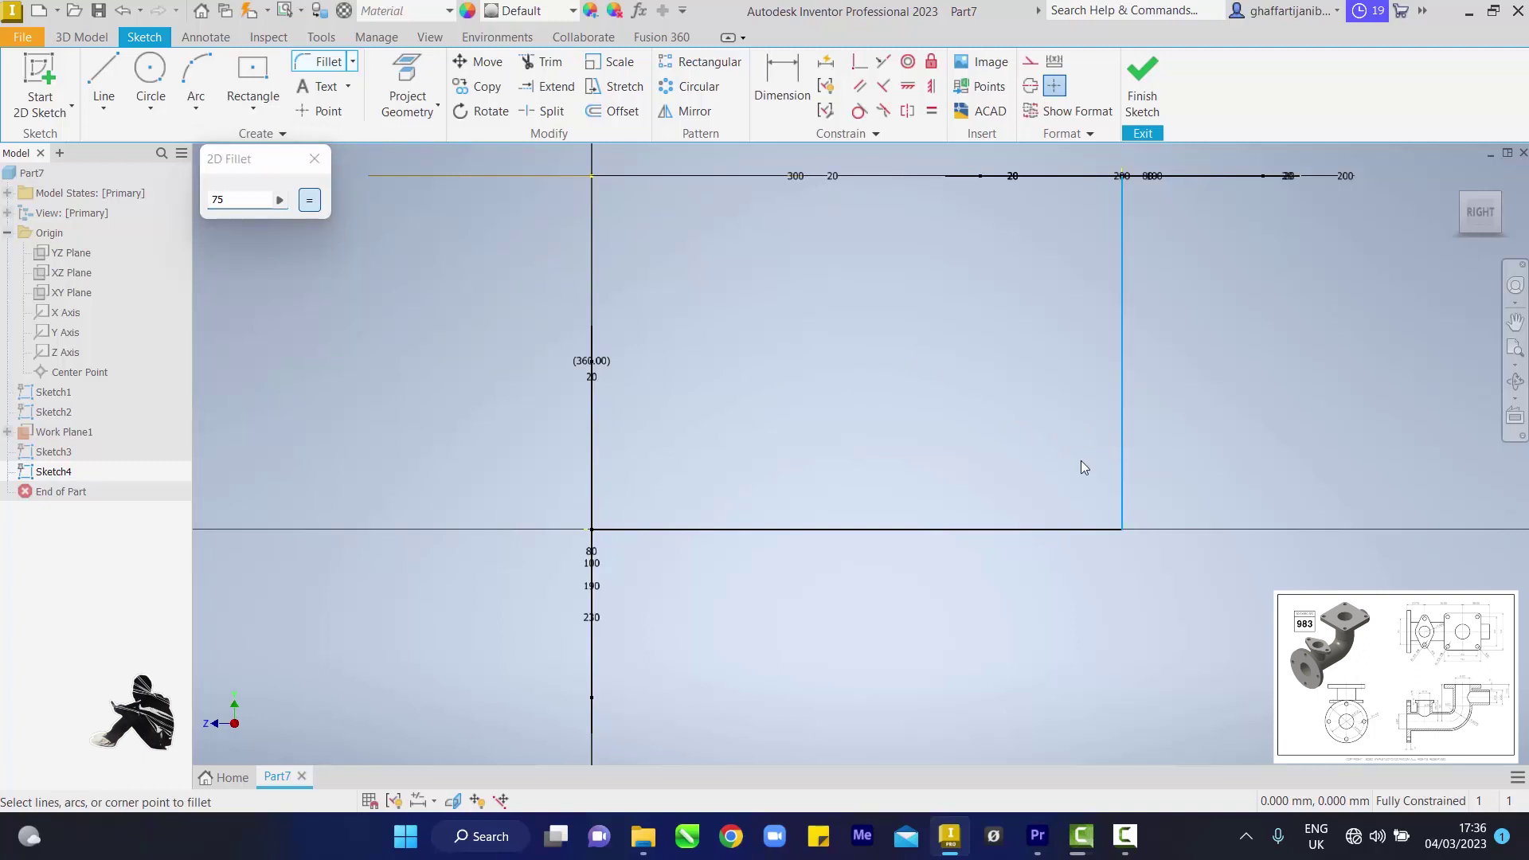
click(1003, 533)
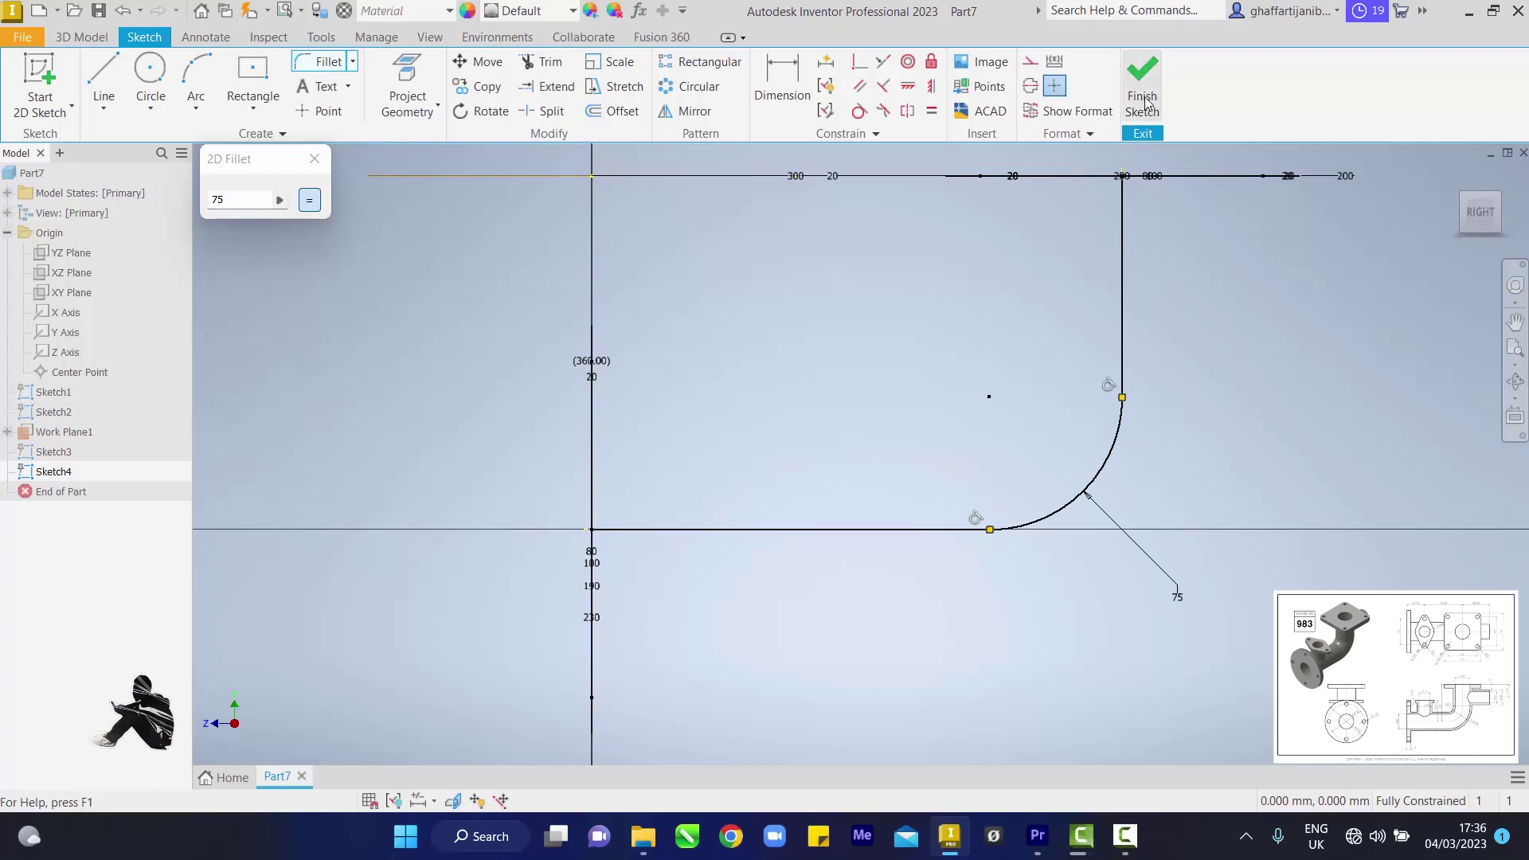
click(1147, 104)
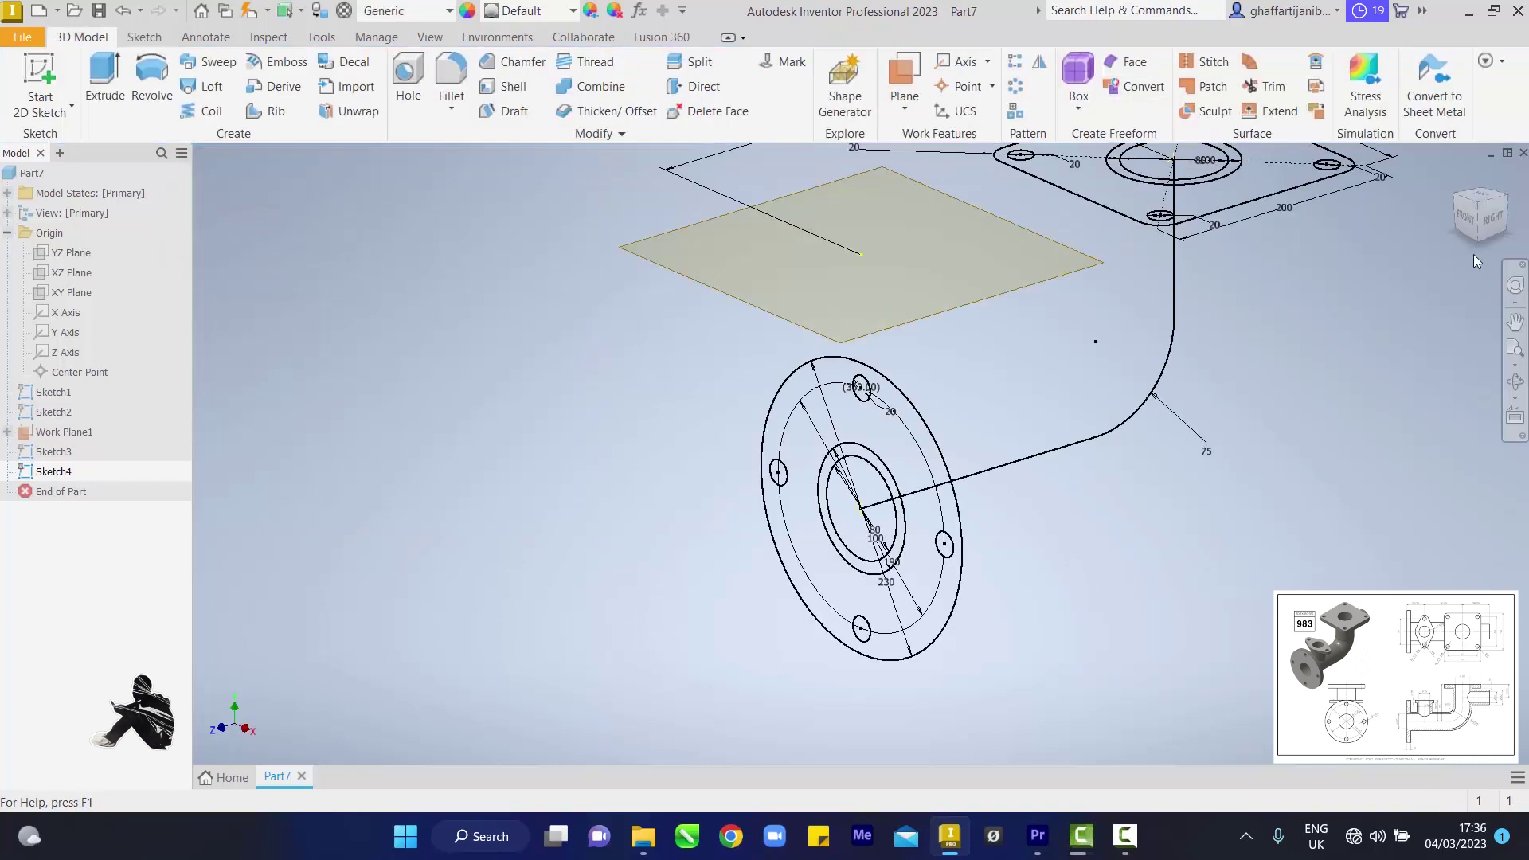
Create a work plane offset 115 mm upward from the XZ plane
click(1516, 352)
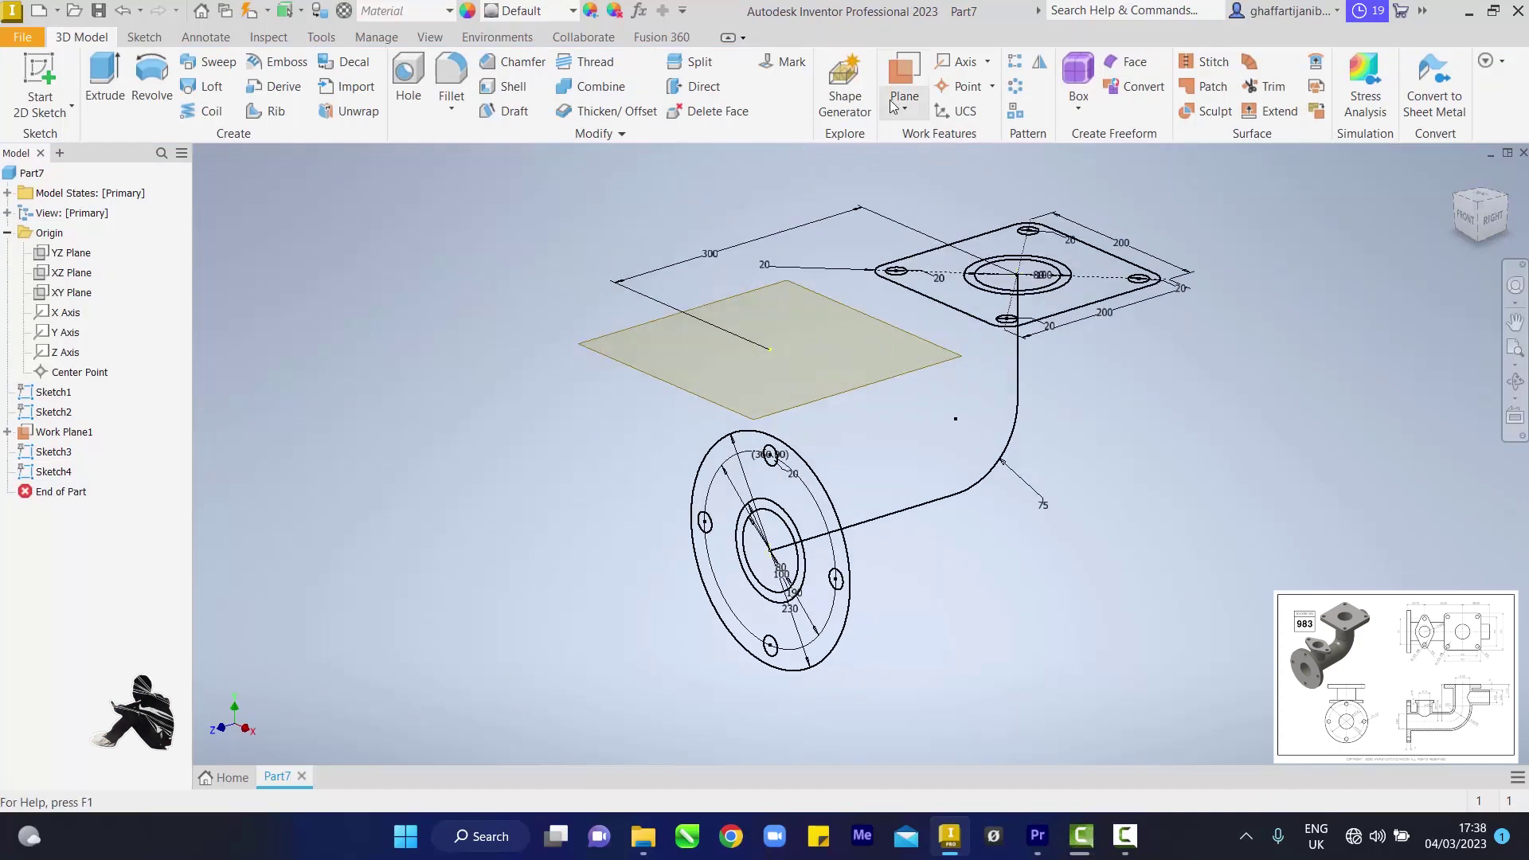
click(904, 99)
click(806, 189)
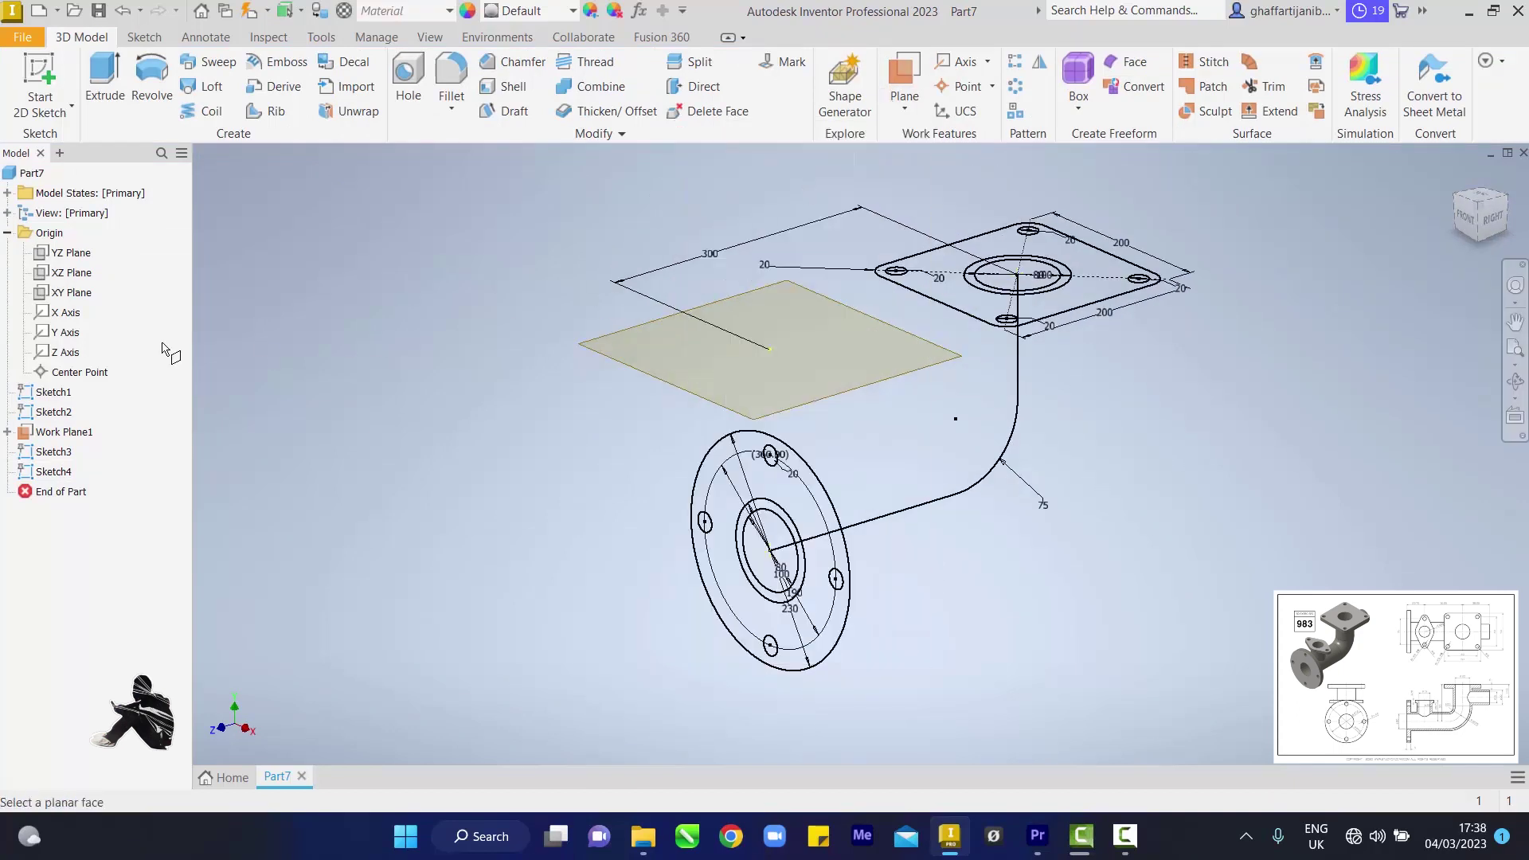
click(90, 276)
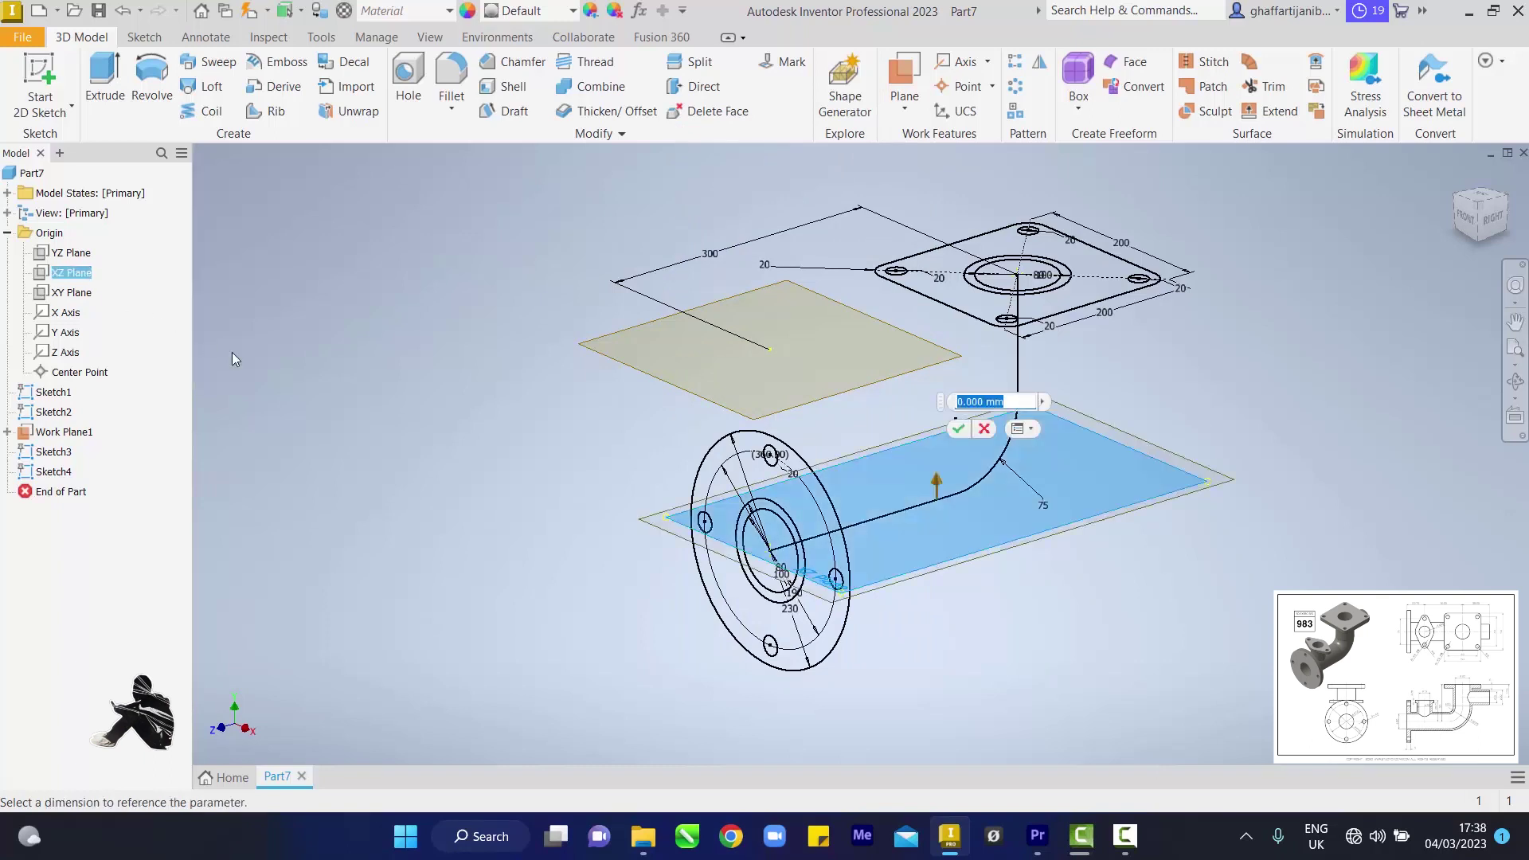
text(115)
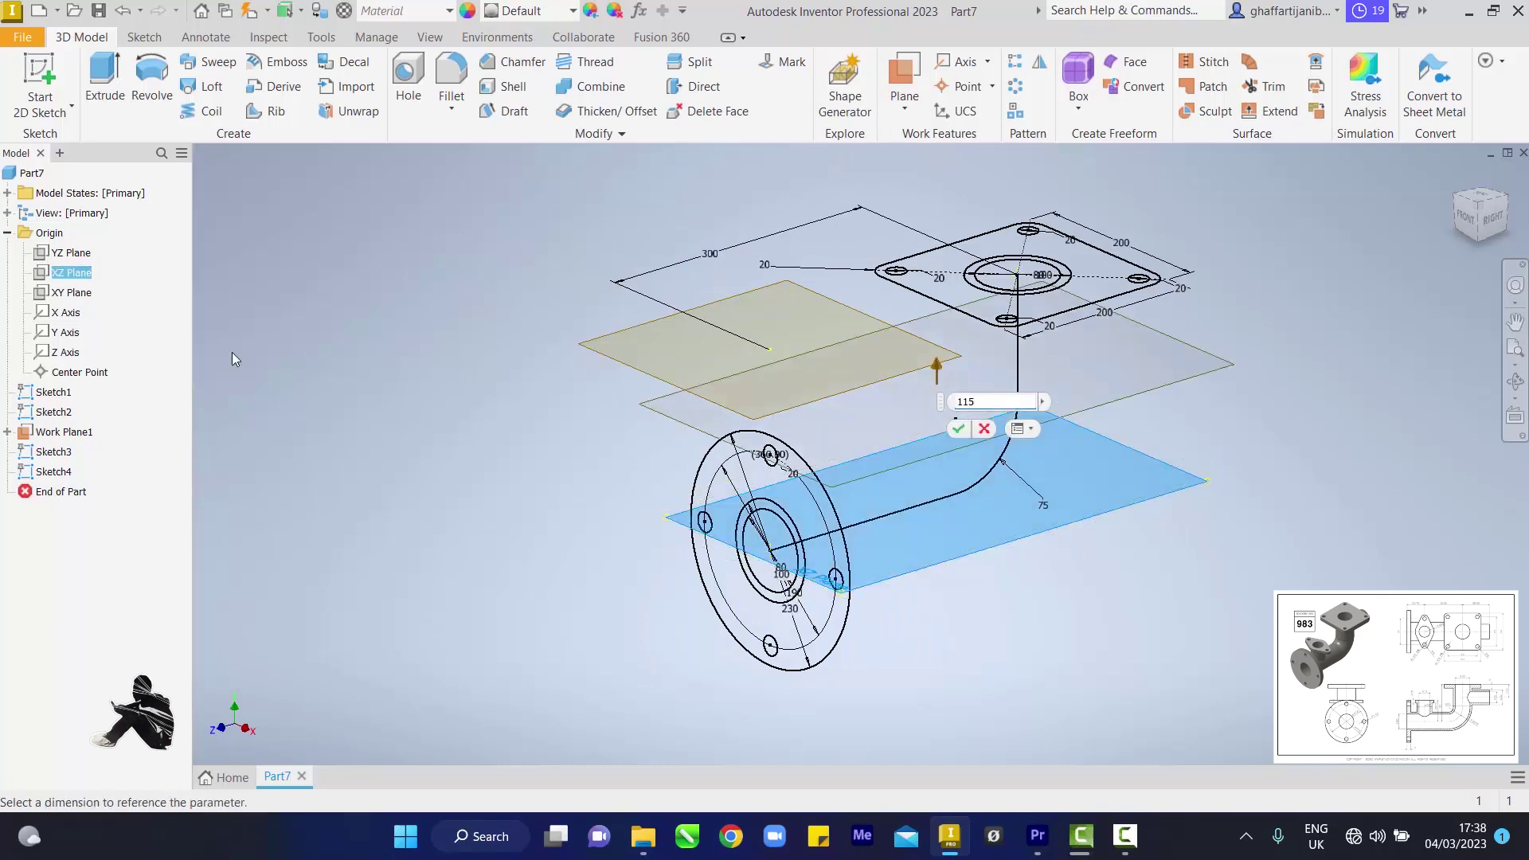
key(Return)
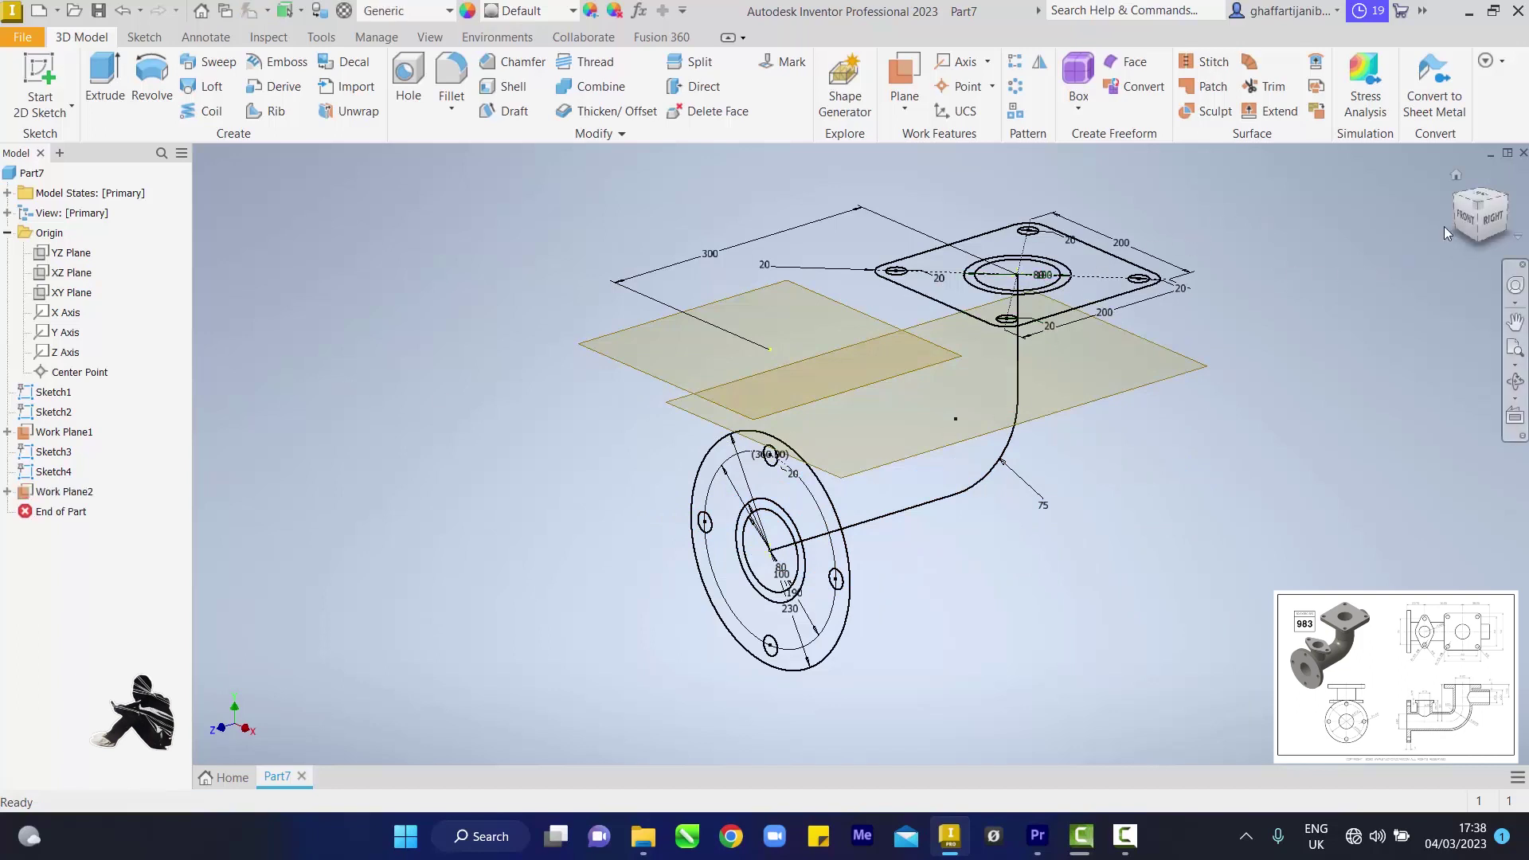
Look at the model from above and turn off the visibility of Work Plane1
click(1485, 203)
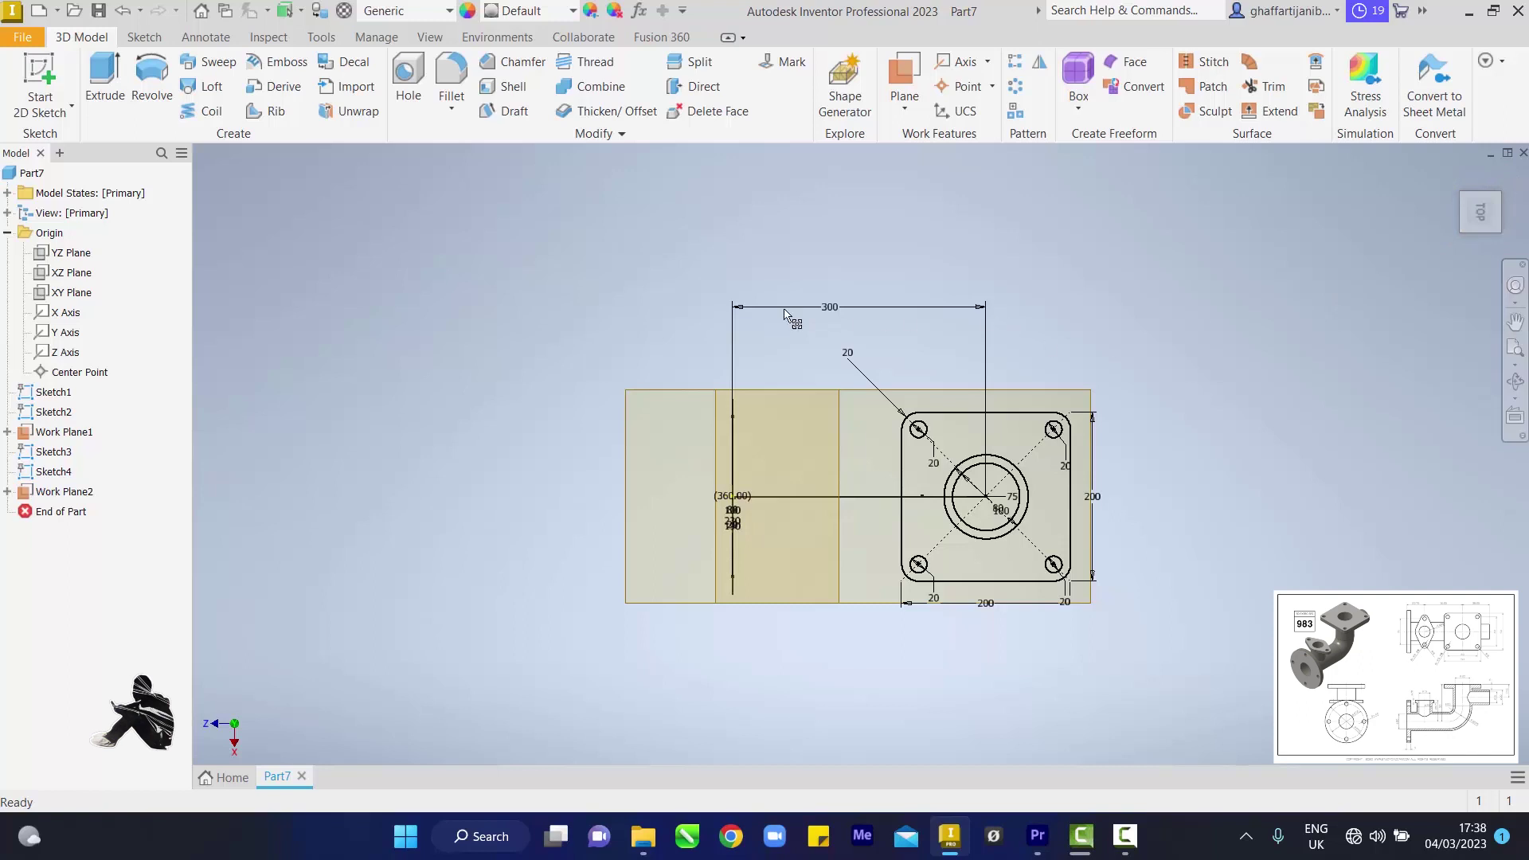
right_click(83, 438)
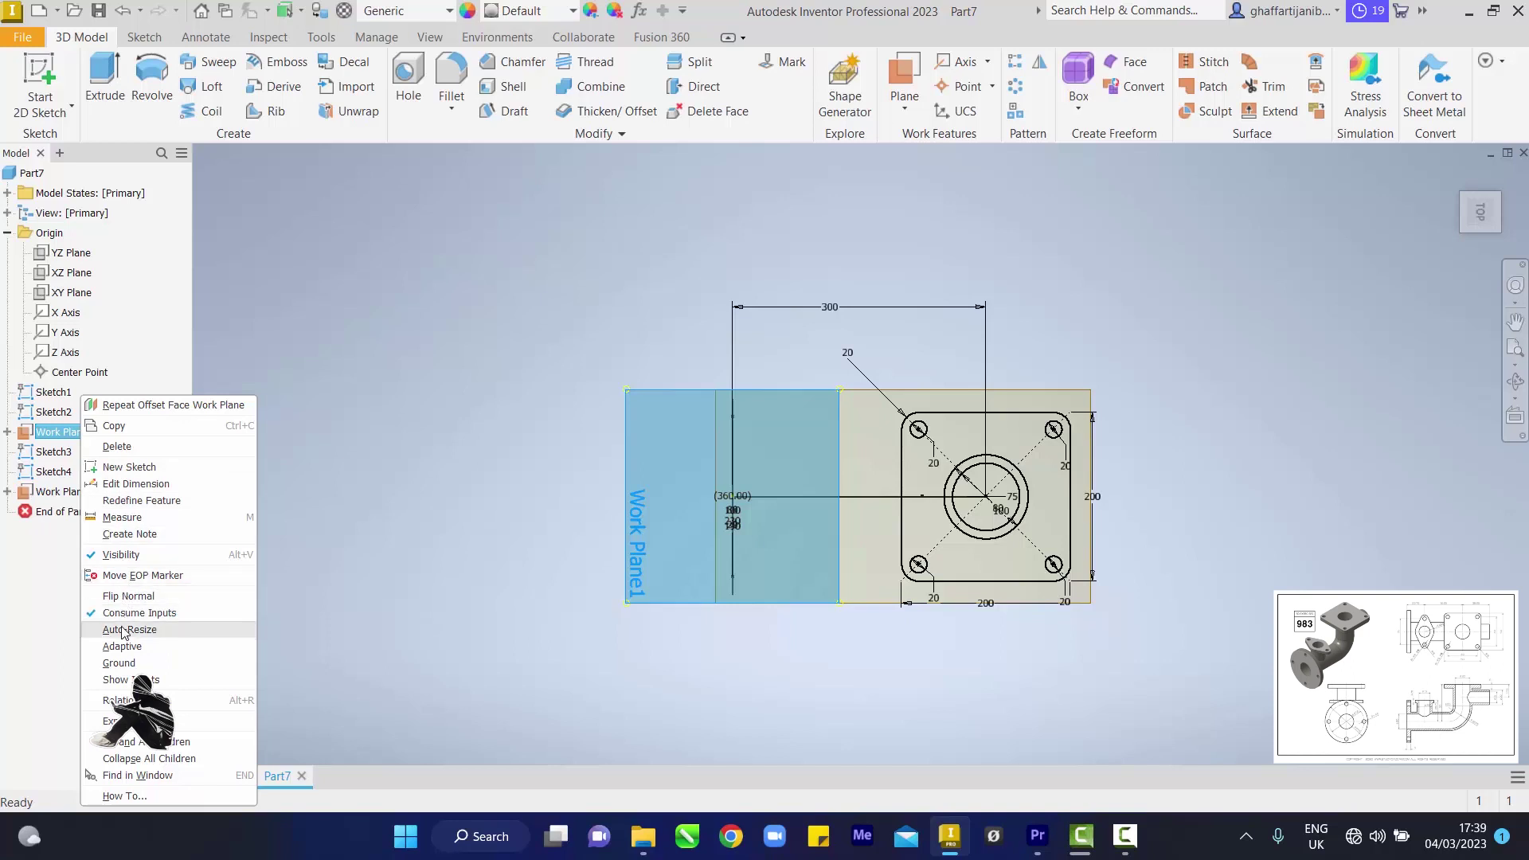
click(130, 557)
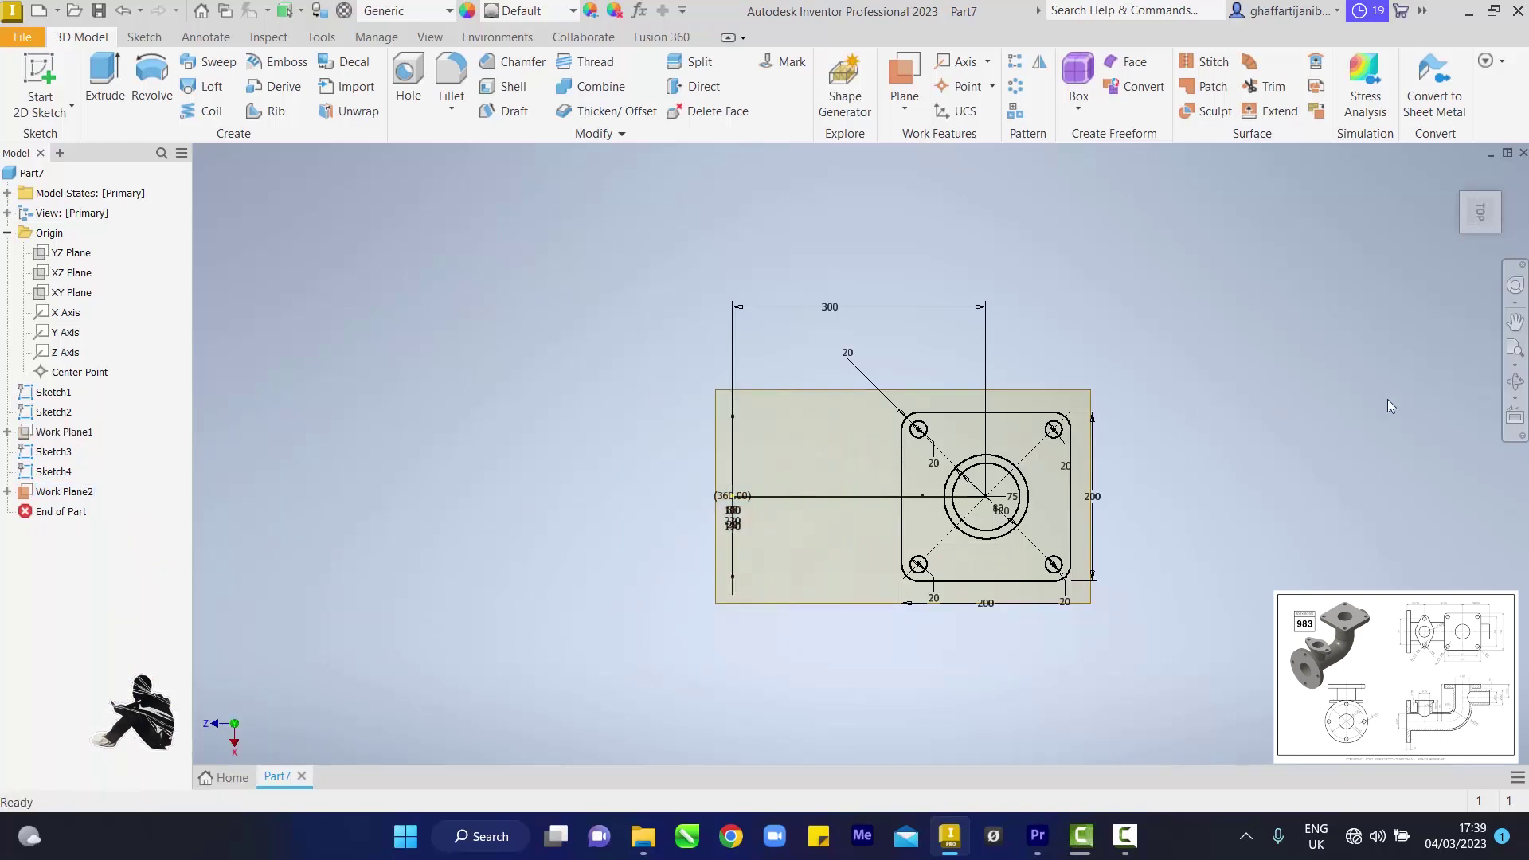
Start a sketch on Work Plane2 and draw a 60 mm diameter circle on the pipe's axis, centred about 81 mm from the origin
click(1513, 352)
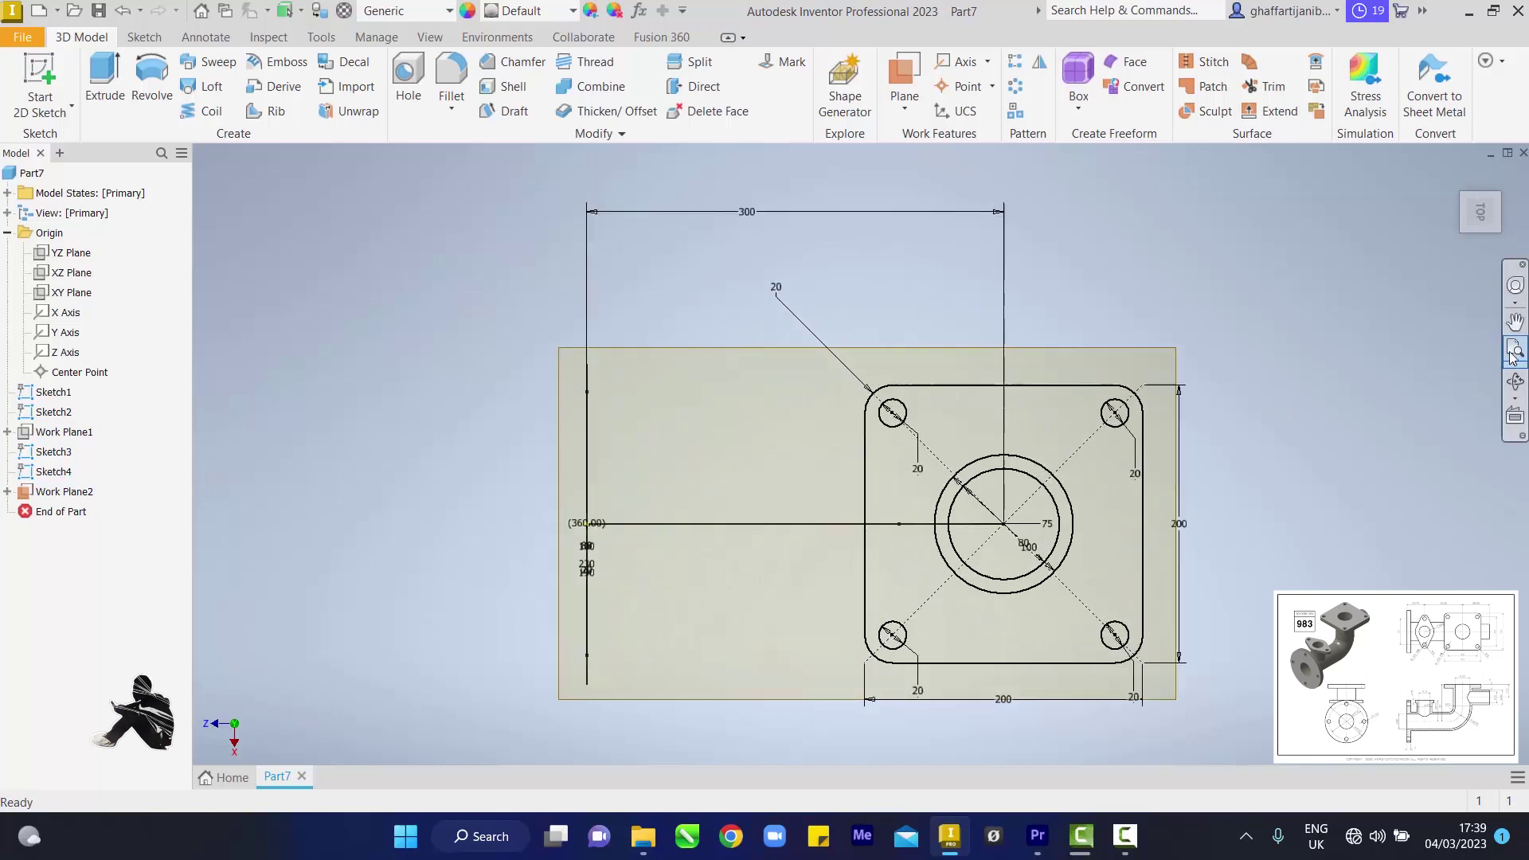
click(665, 335)
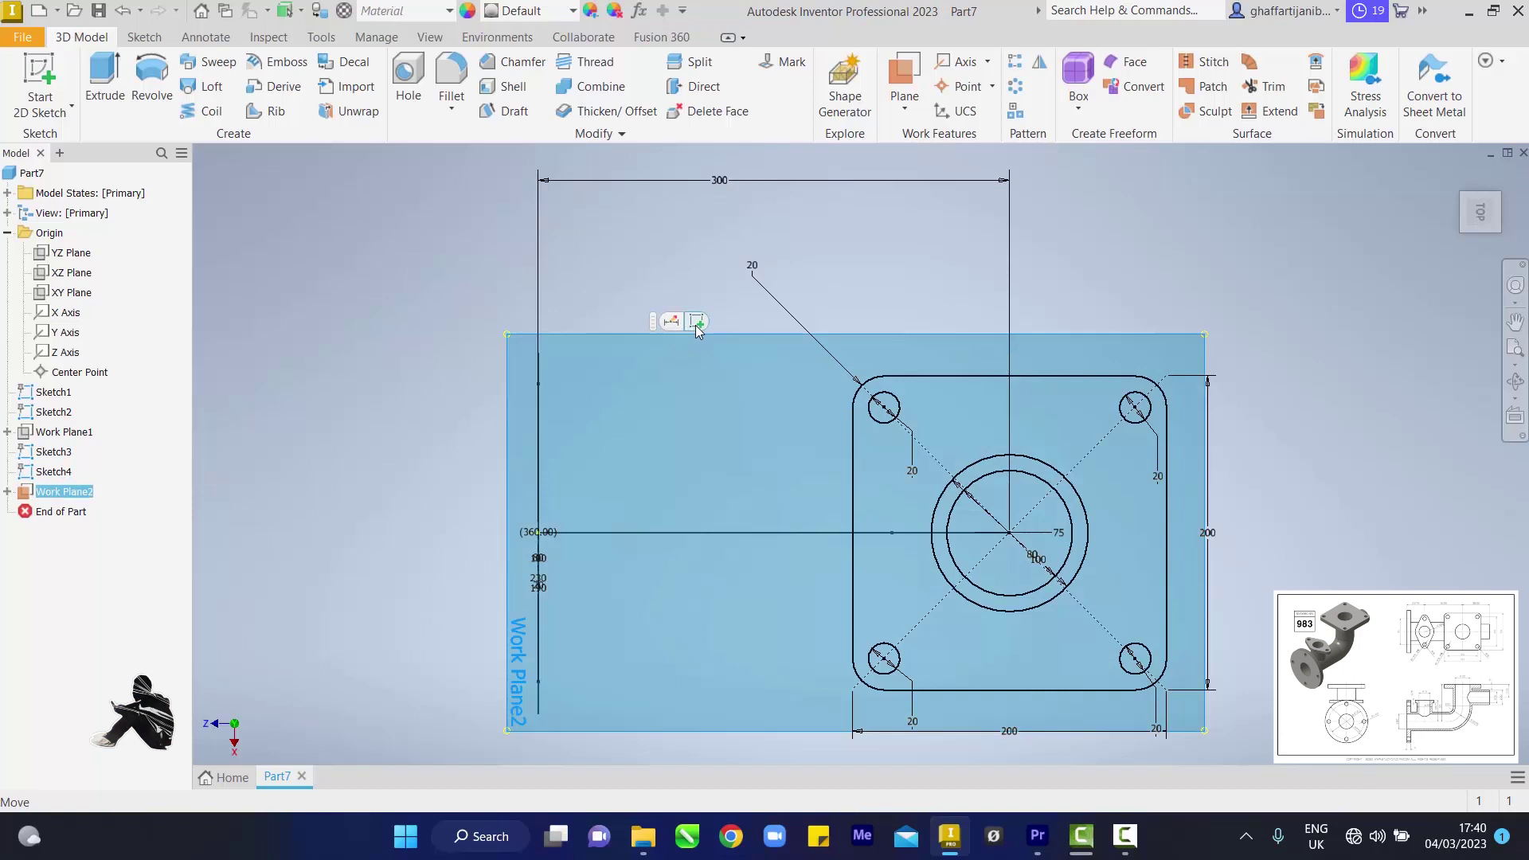
click(695, 325)
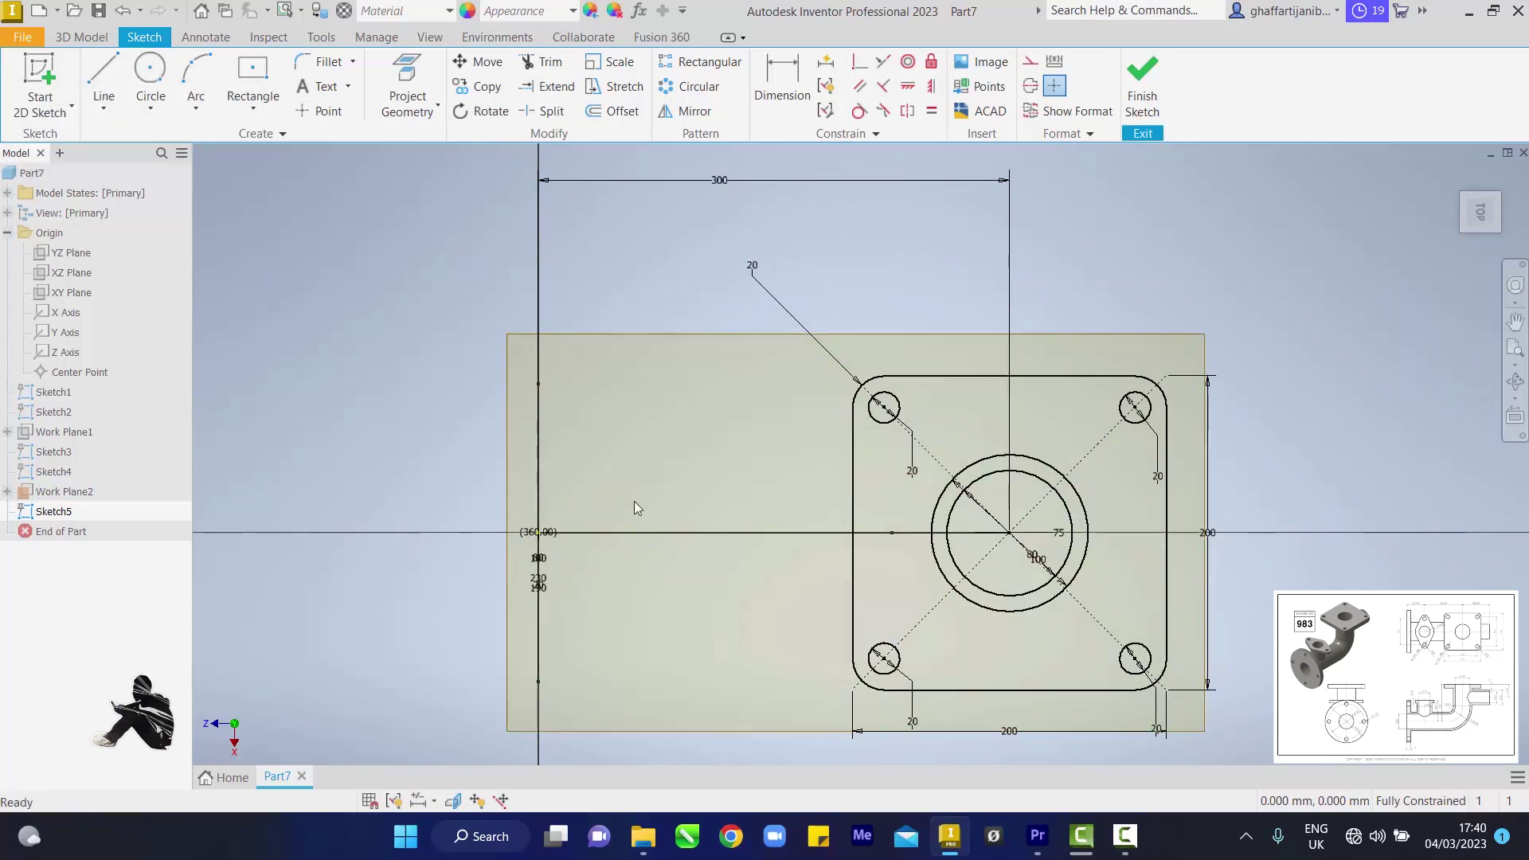
click(149, 76)
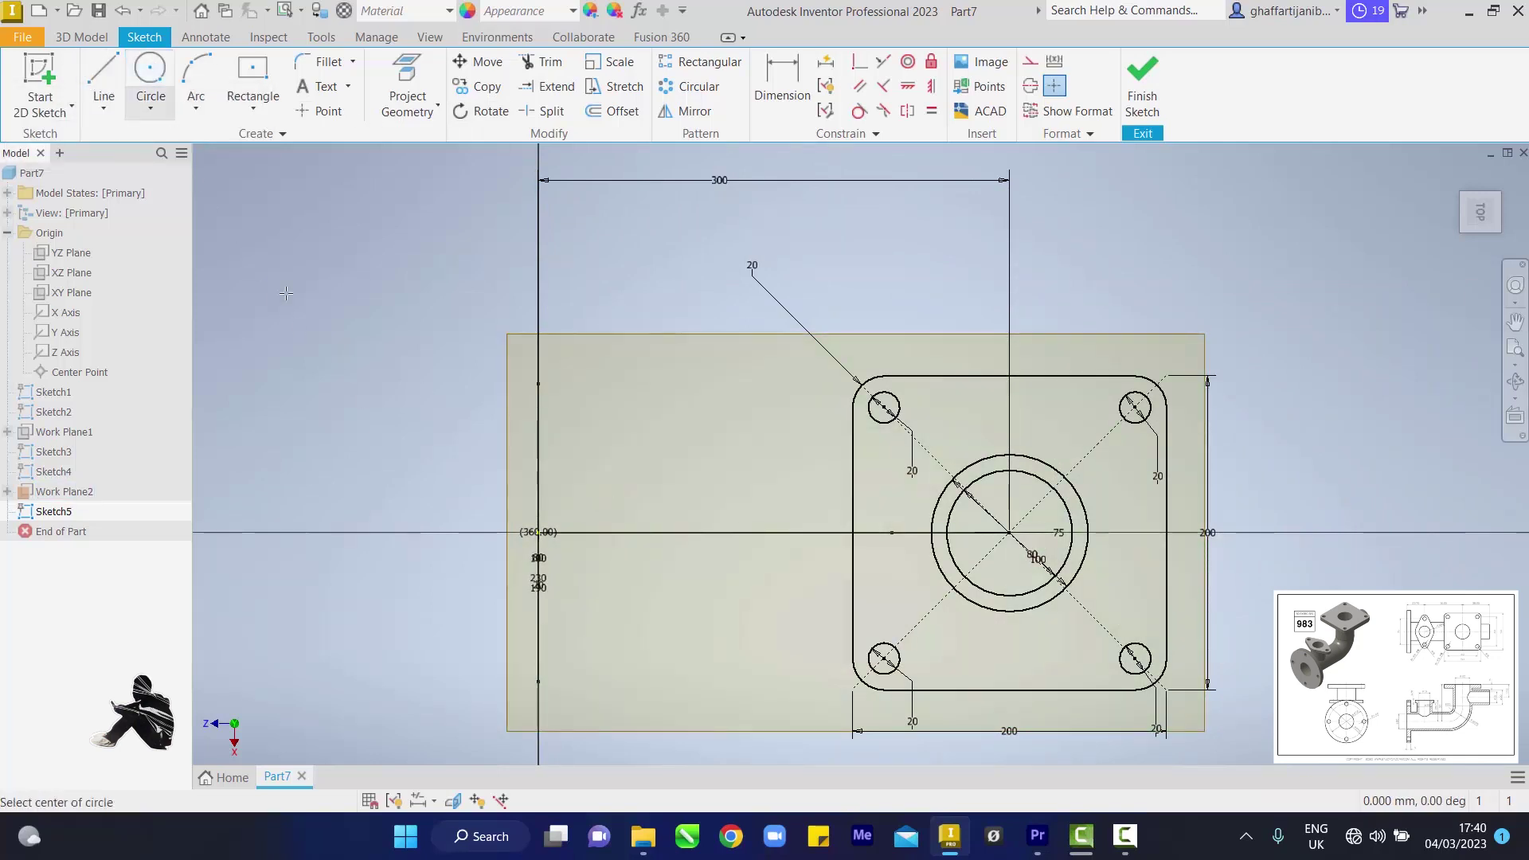
click(664, 532)
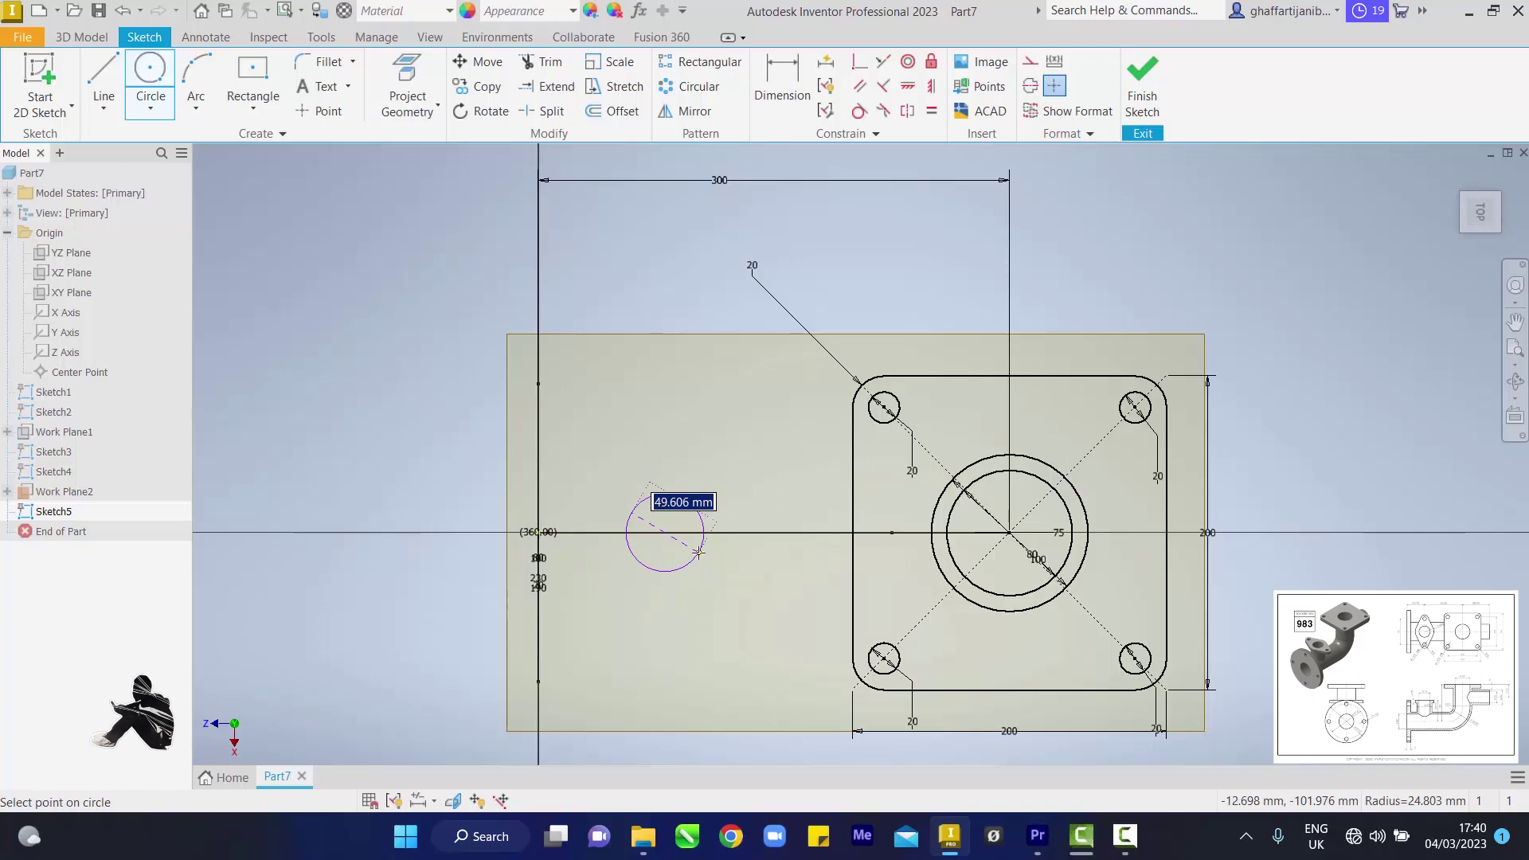
text(60)
key(Return)
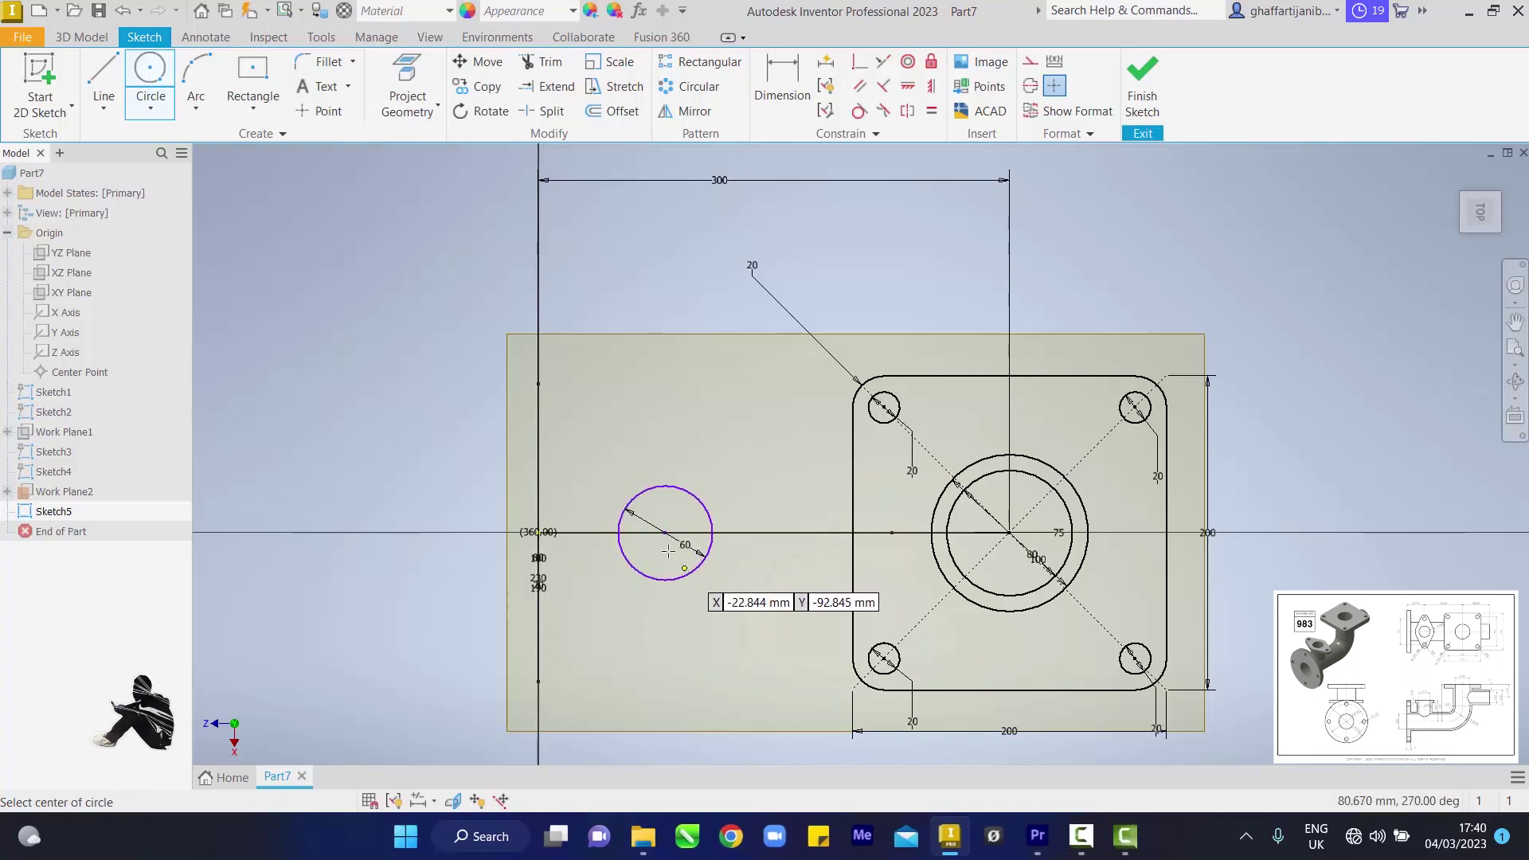
Draw 80 mm and 100 mm diameter circles concentric with the branch flange's 60 mm circle
click(665, 533)
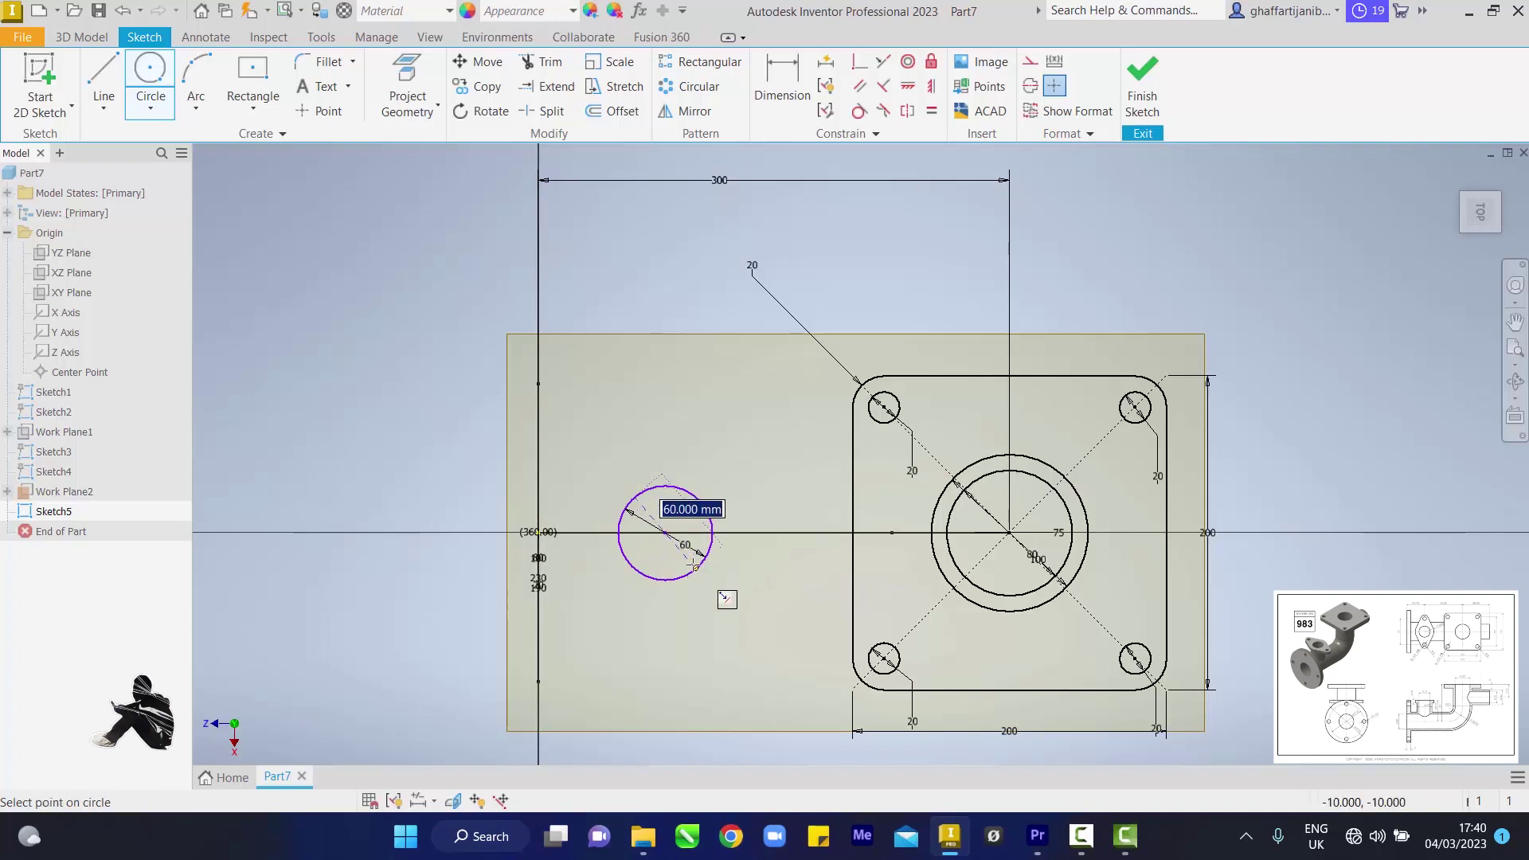
text(8)
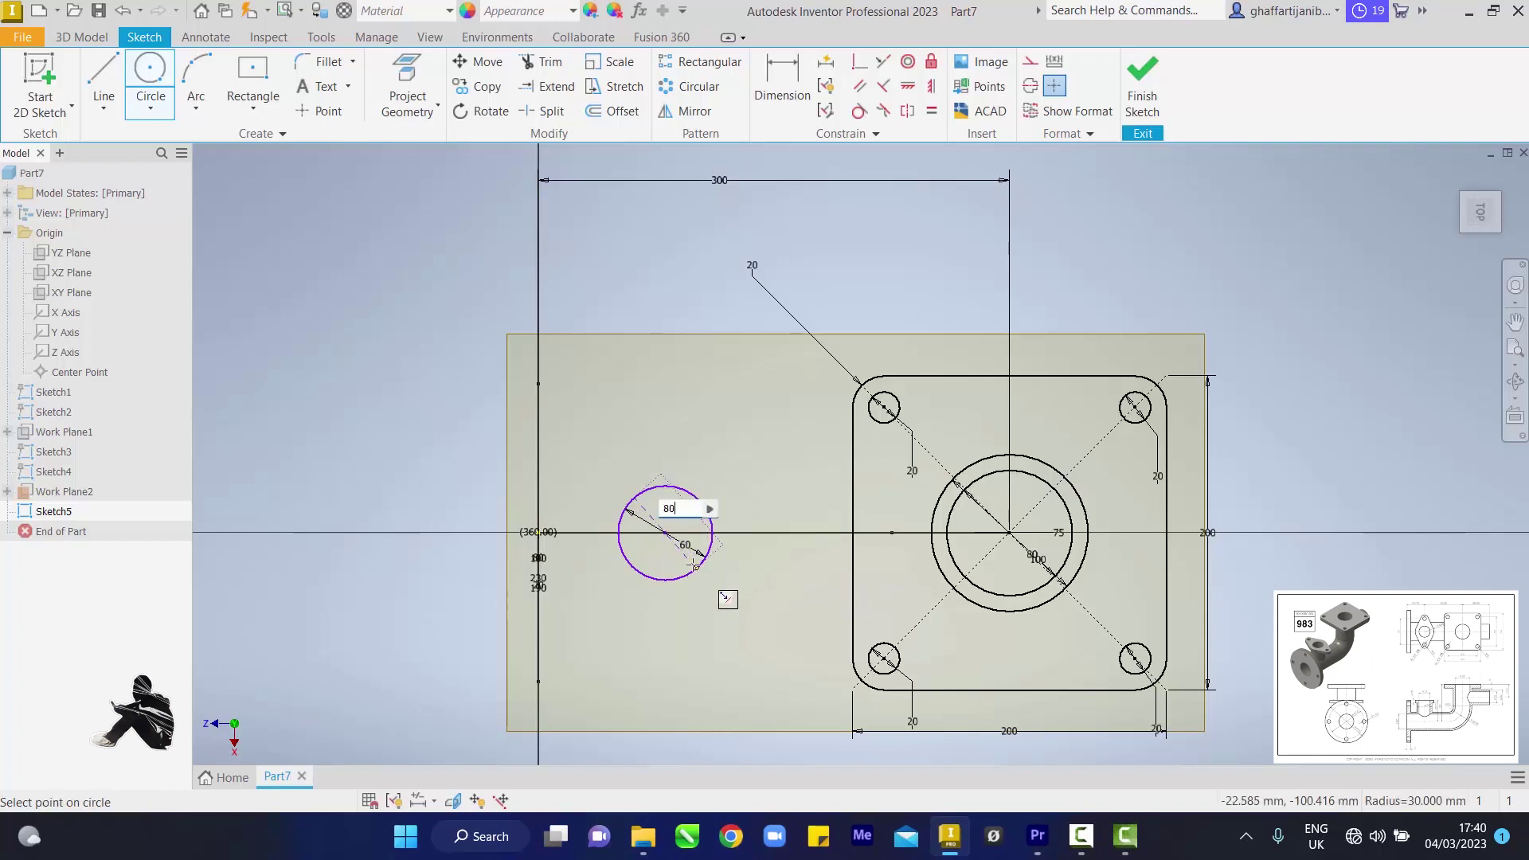
text(0)
key(Return)
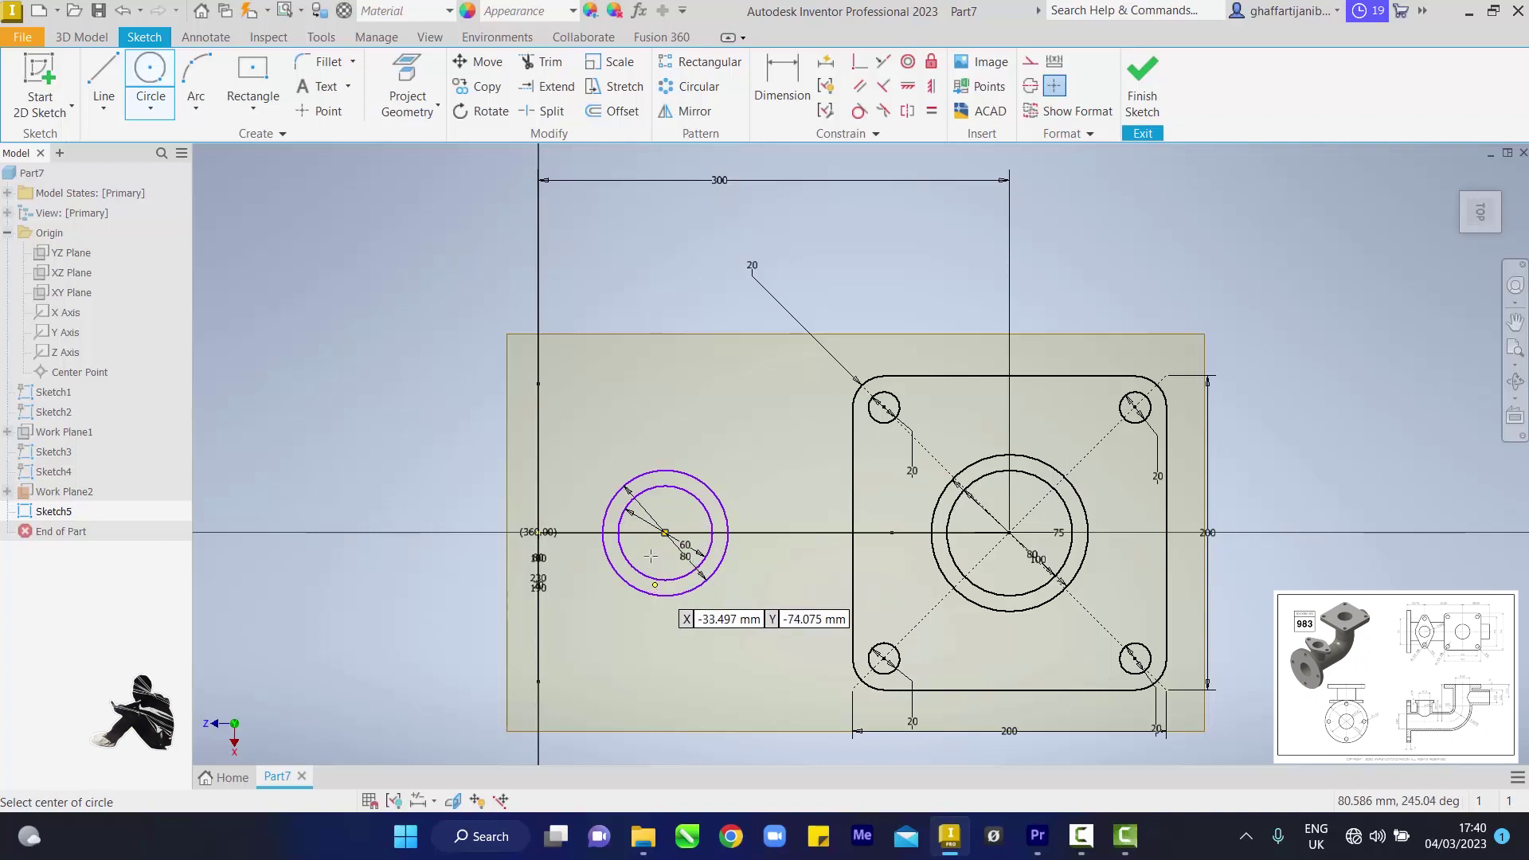
click(665, 532)
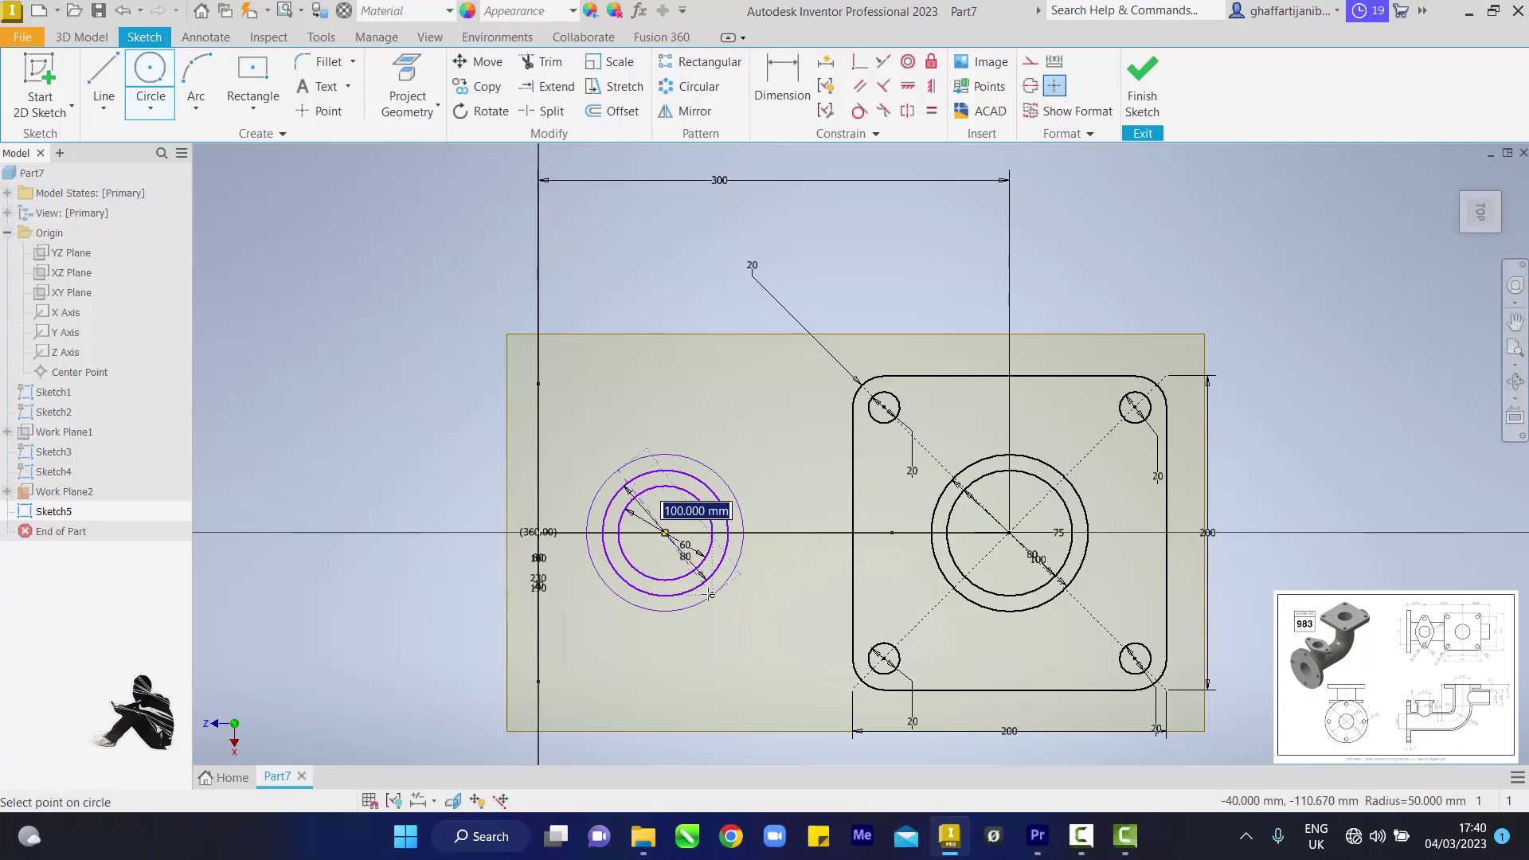
text(10)
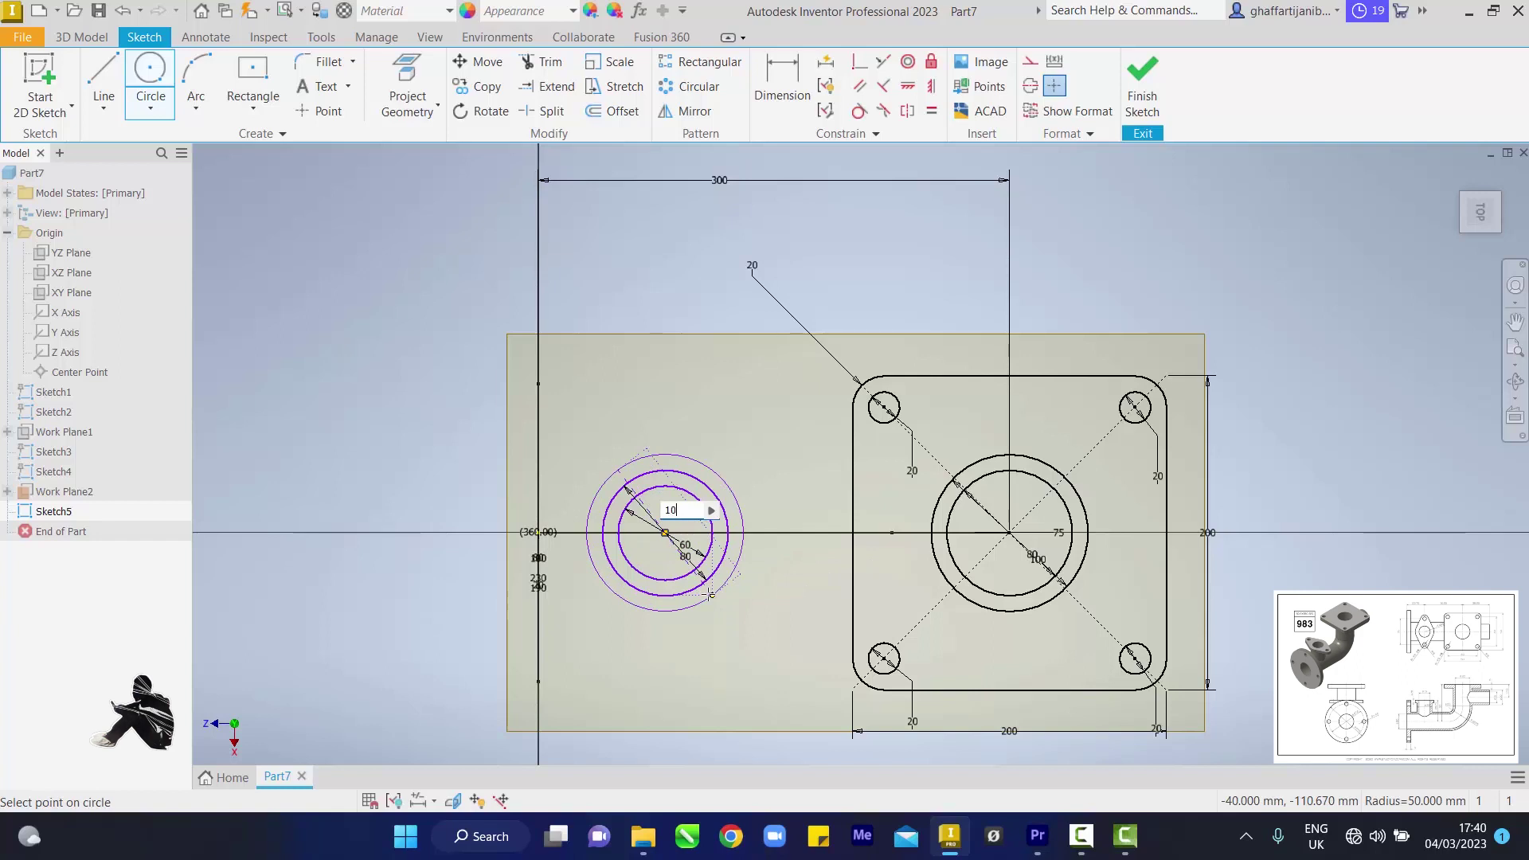
text(0)
key(Return)
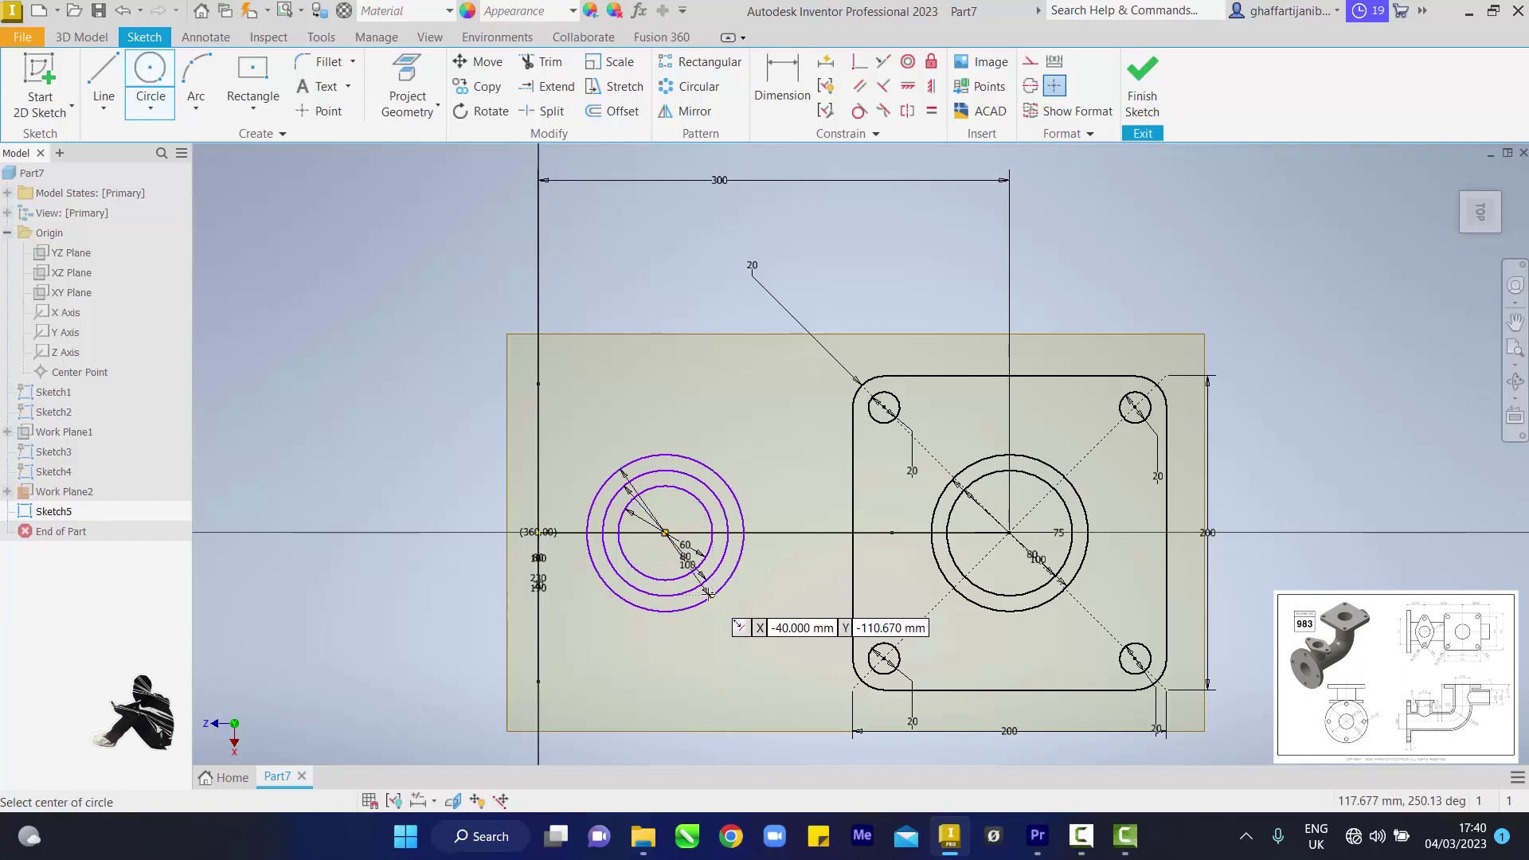
Draw concentric 20 mm and 35 mm diameter circles below the branch circles, centred about 77 mm from the pipe's axis
click(667, 653)
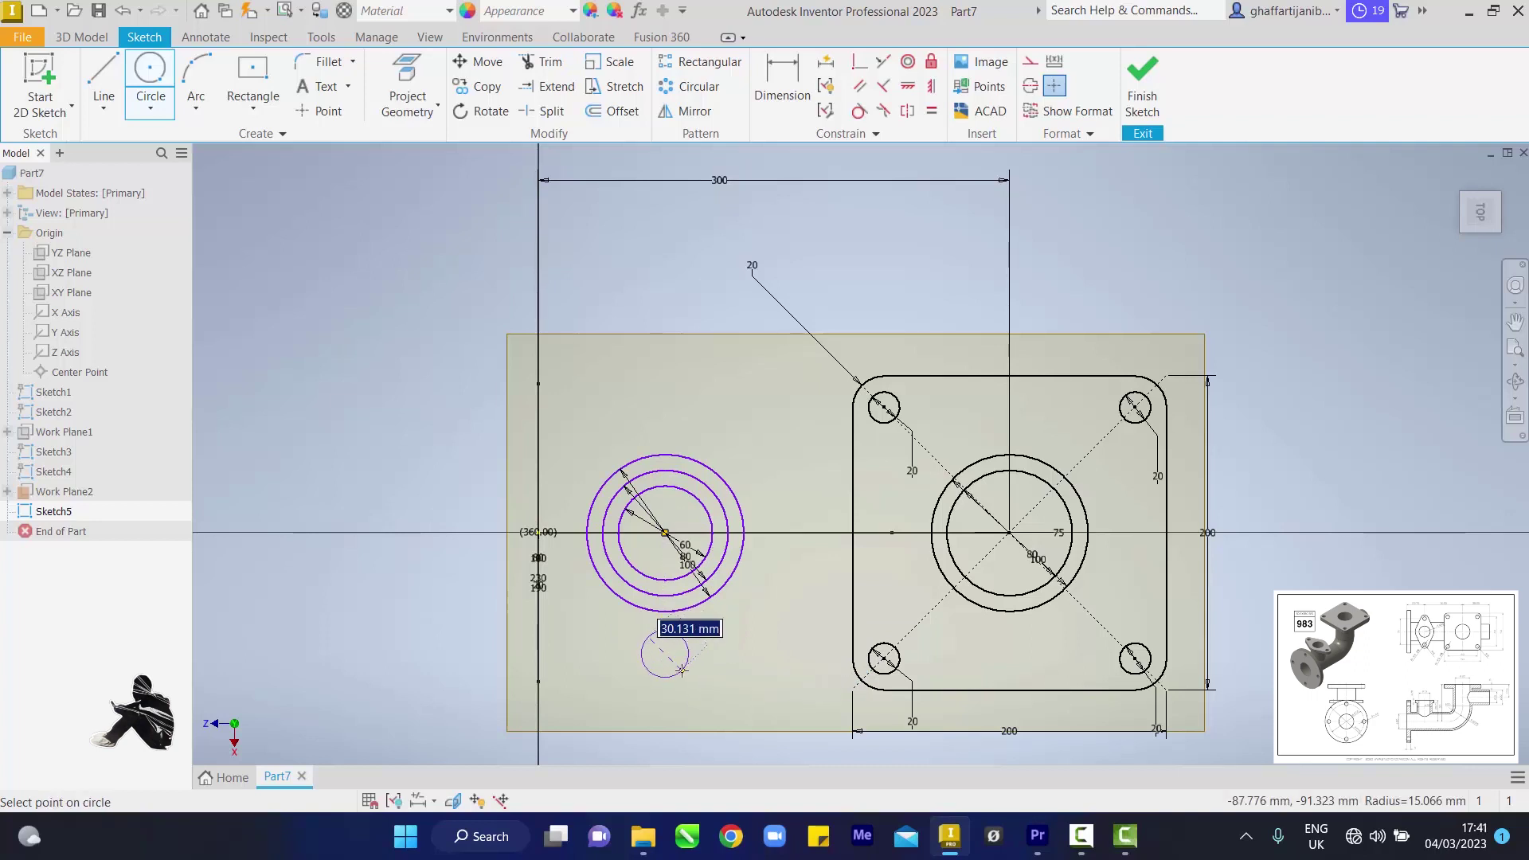
text(2)
text(000)
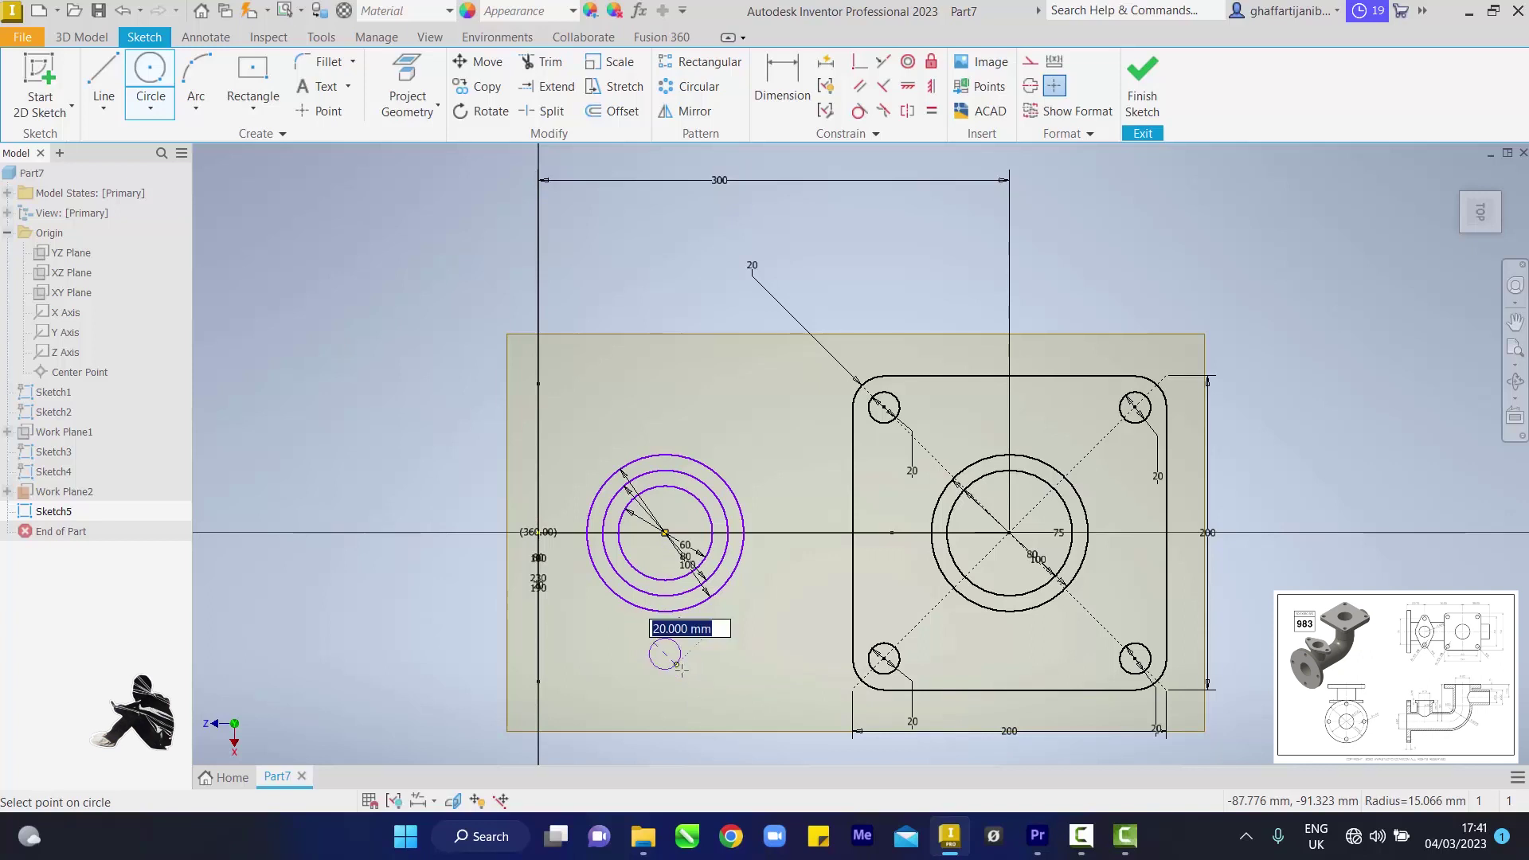
key(Return)
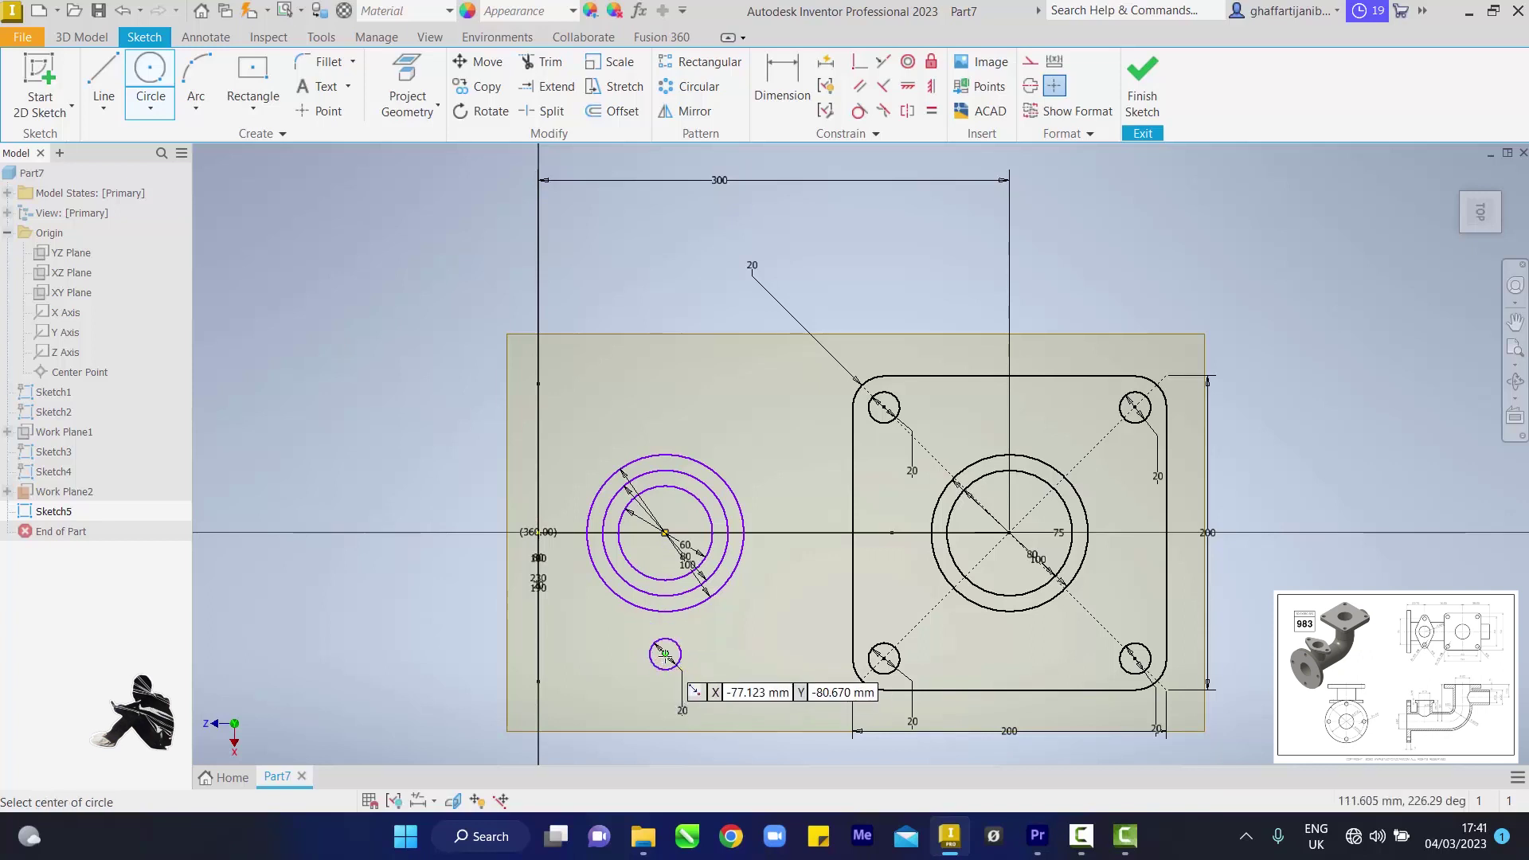
click(665, 654)
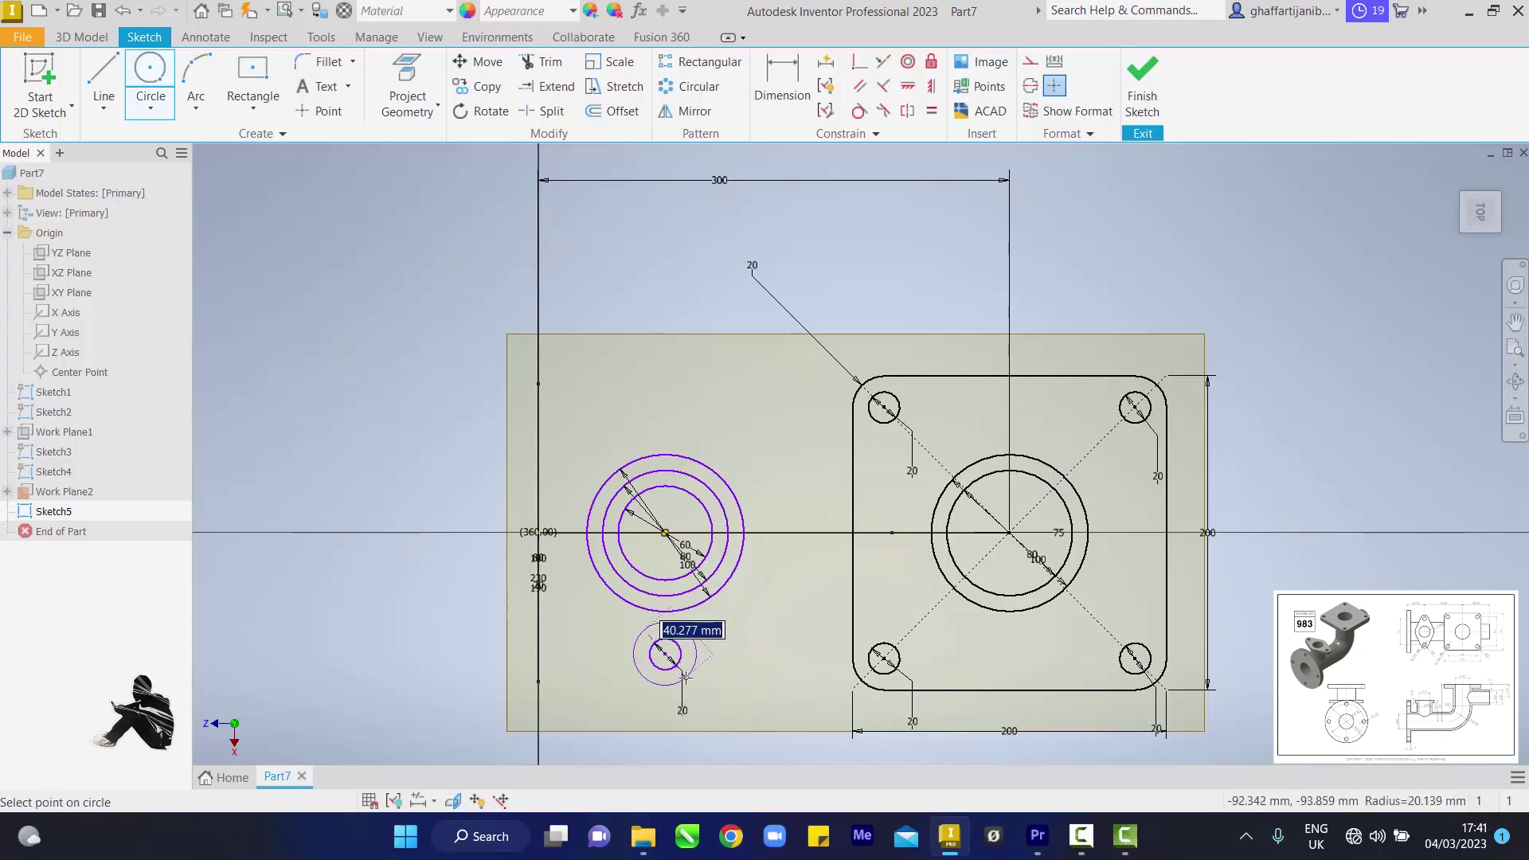
text(3)
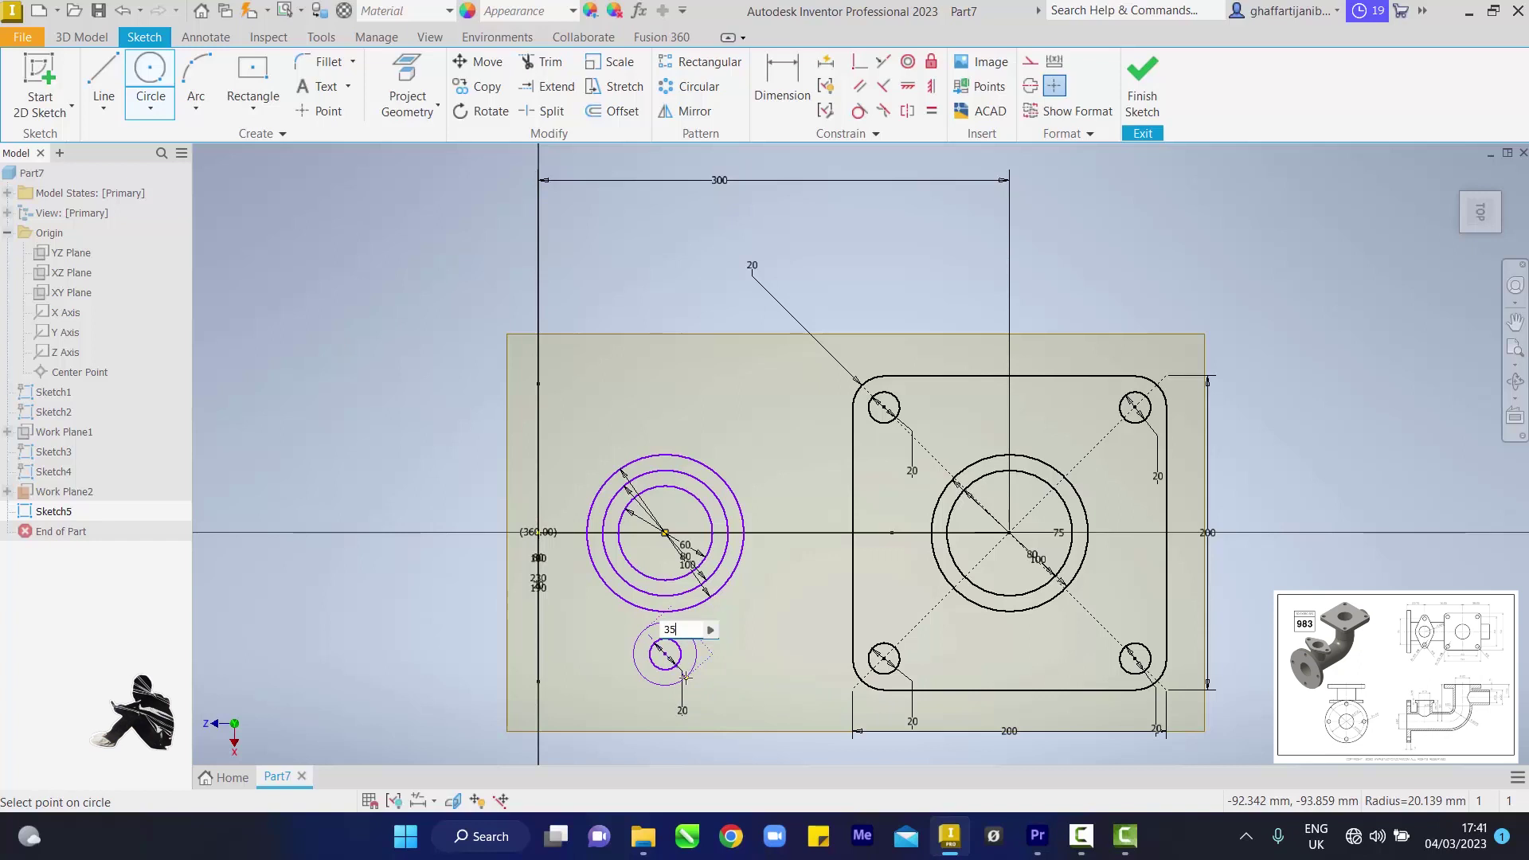
text(5)
key(Return)
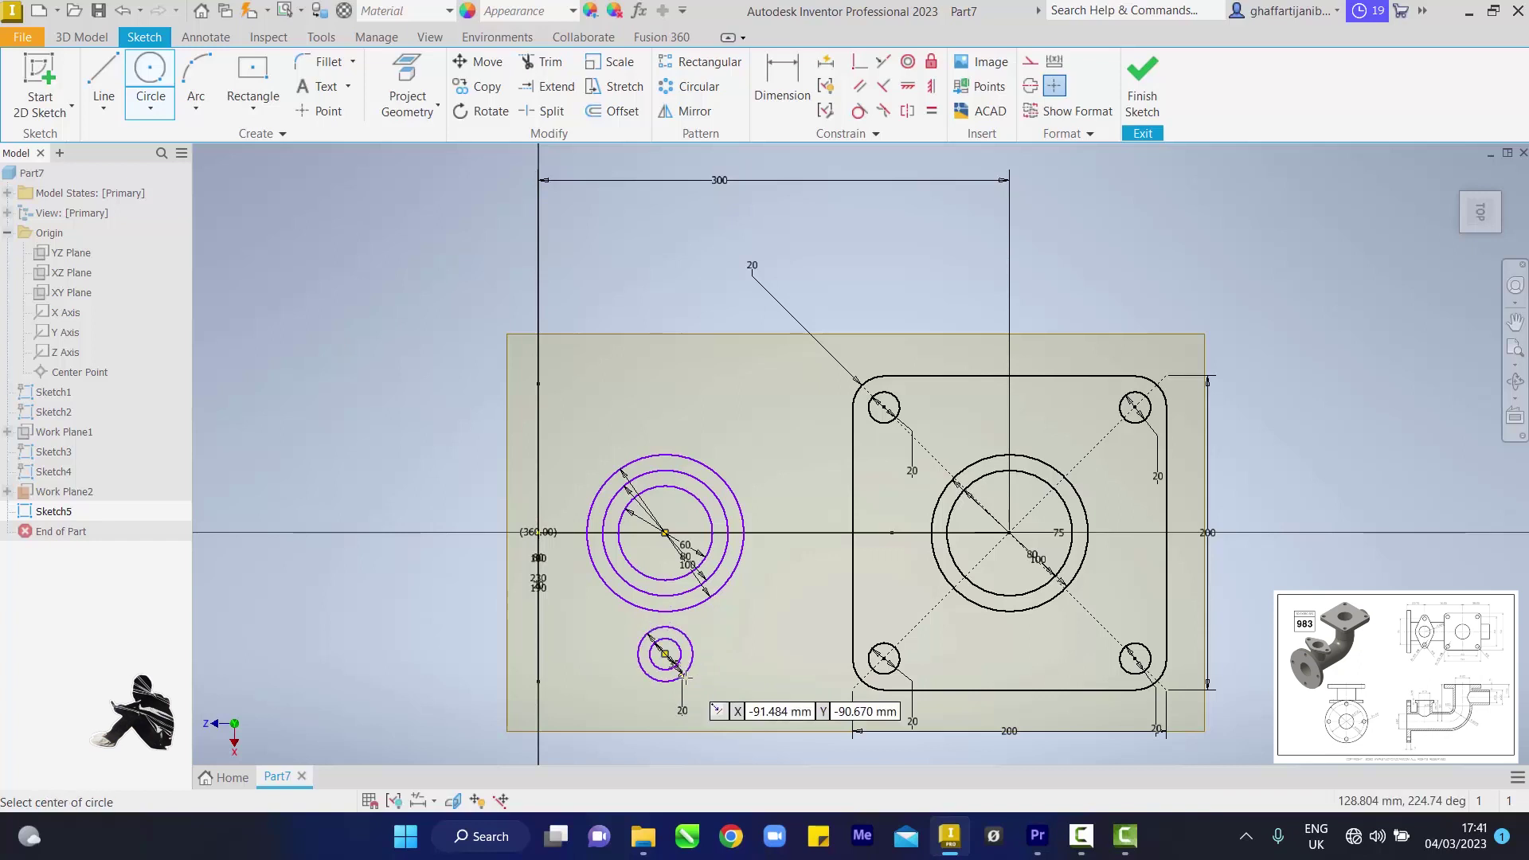
Draw concentric 35 mm and 20 mm diameter circles above the branch circles, centred about 85 mm from the pipe's axis
click(666, 400)
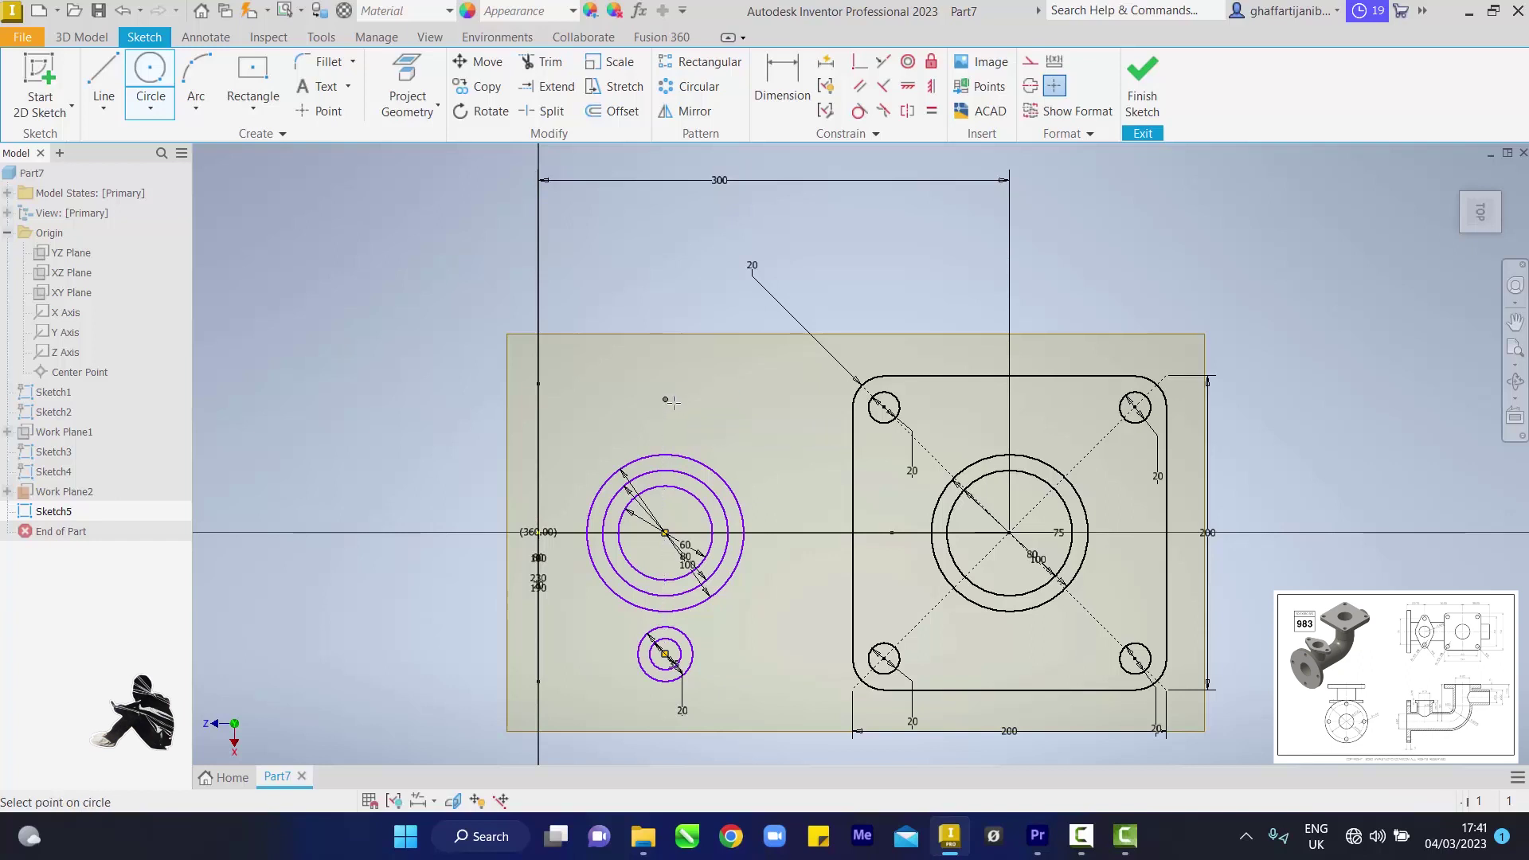
text(35)
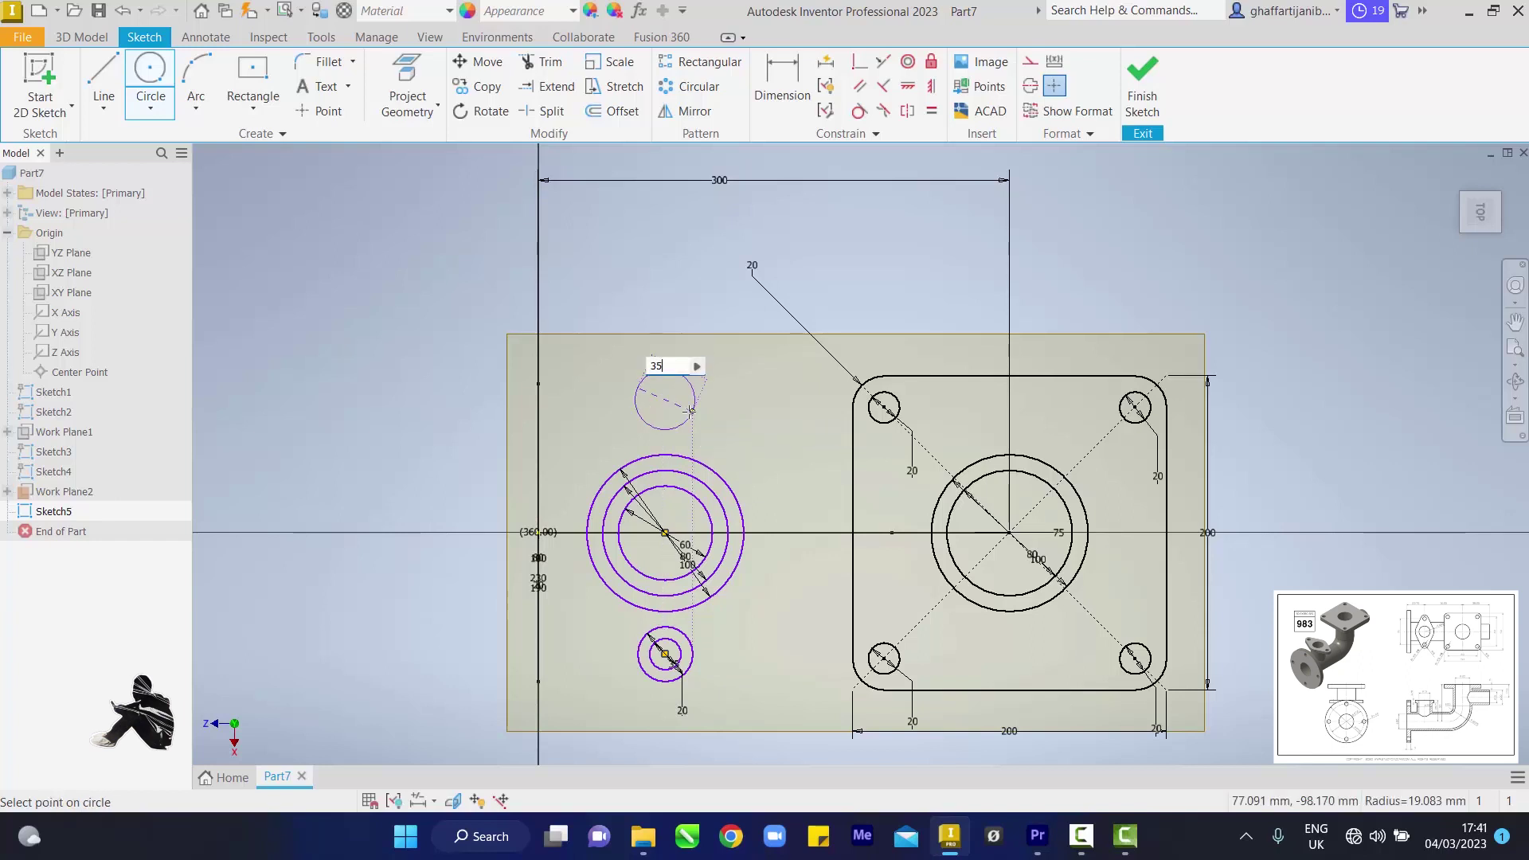
key(Return)
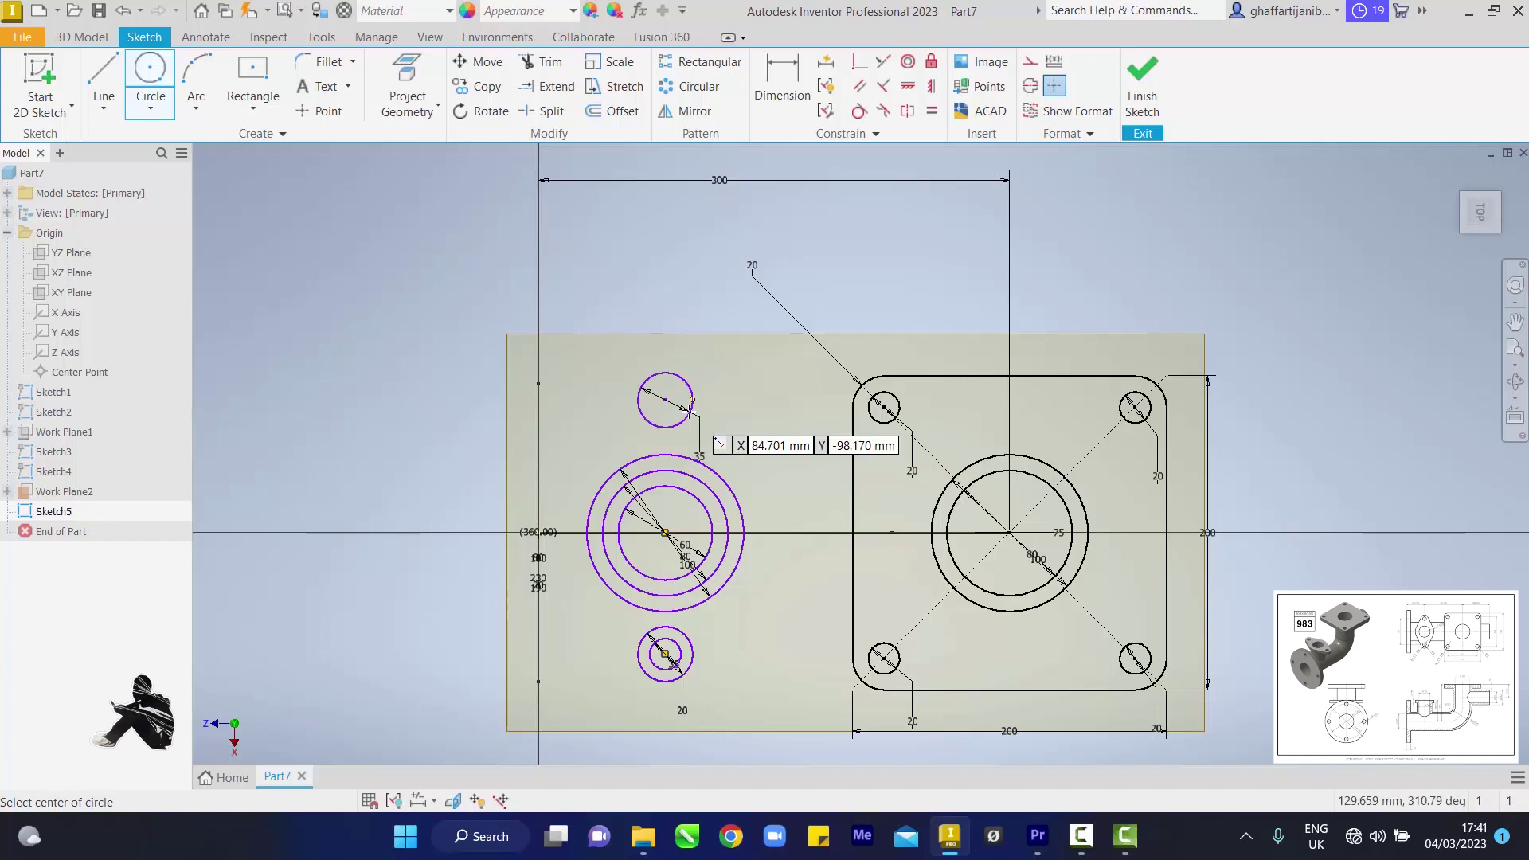
click(665, 400)
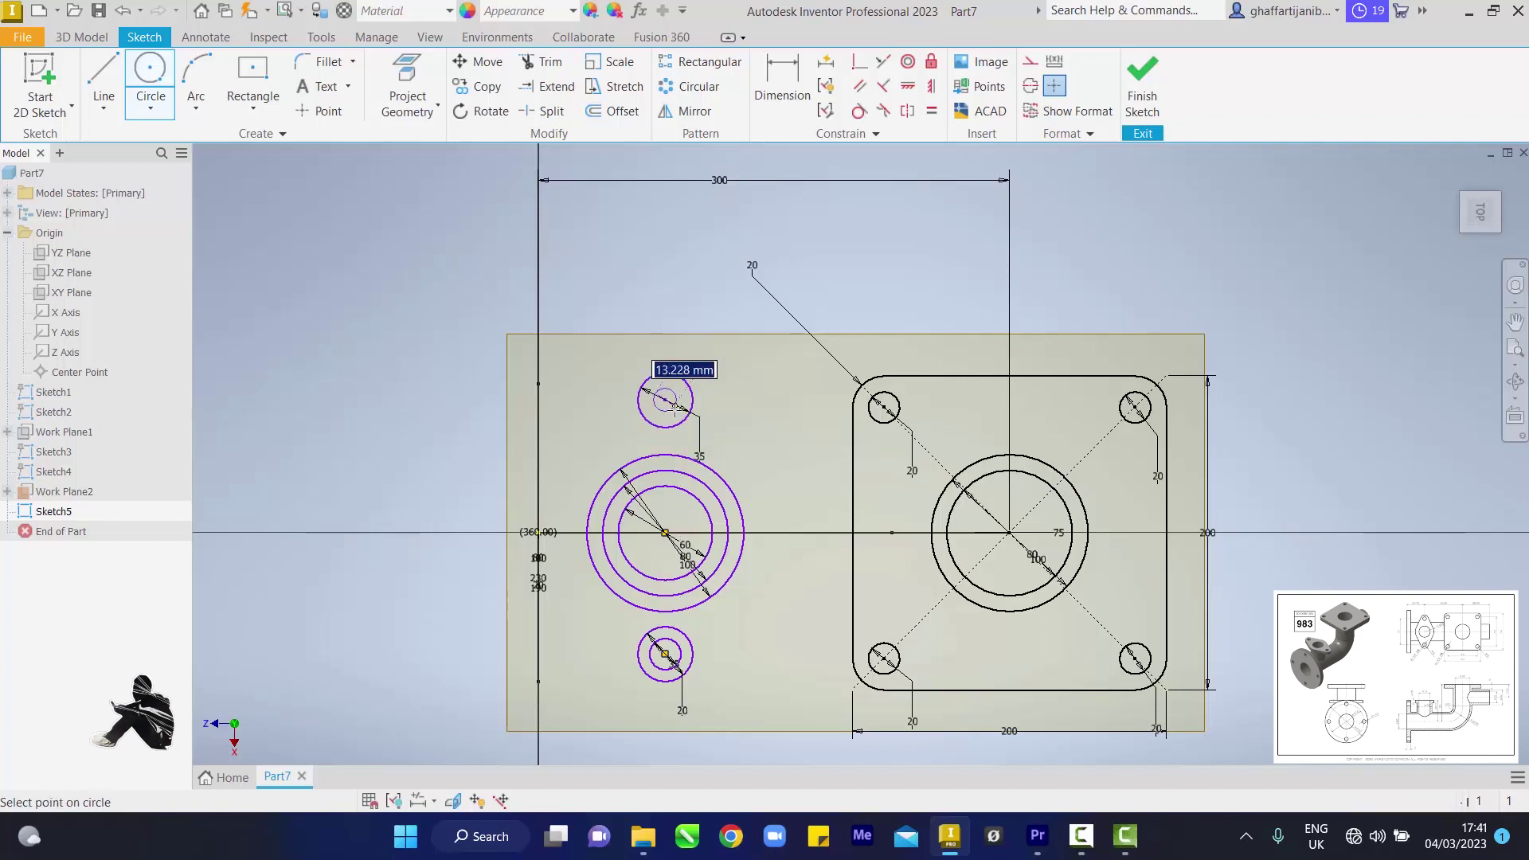
text(2)
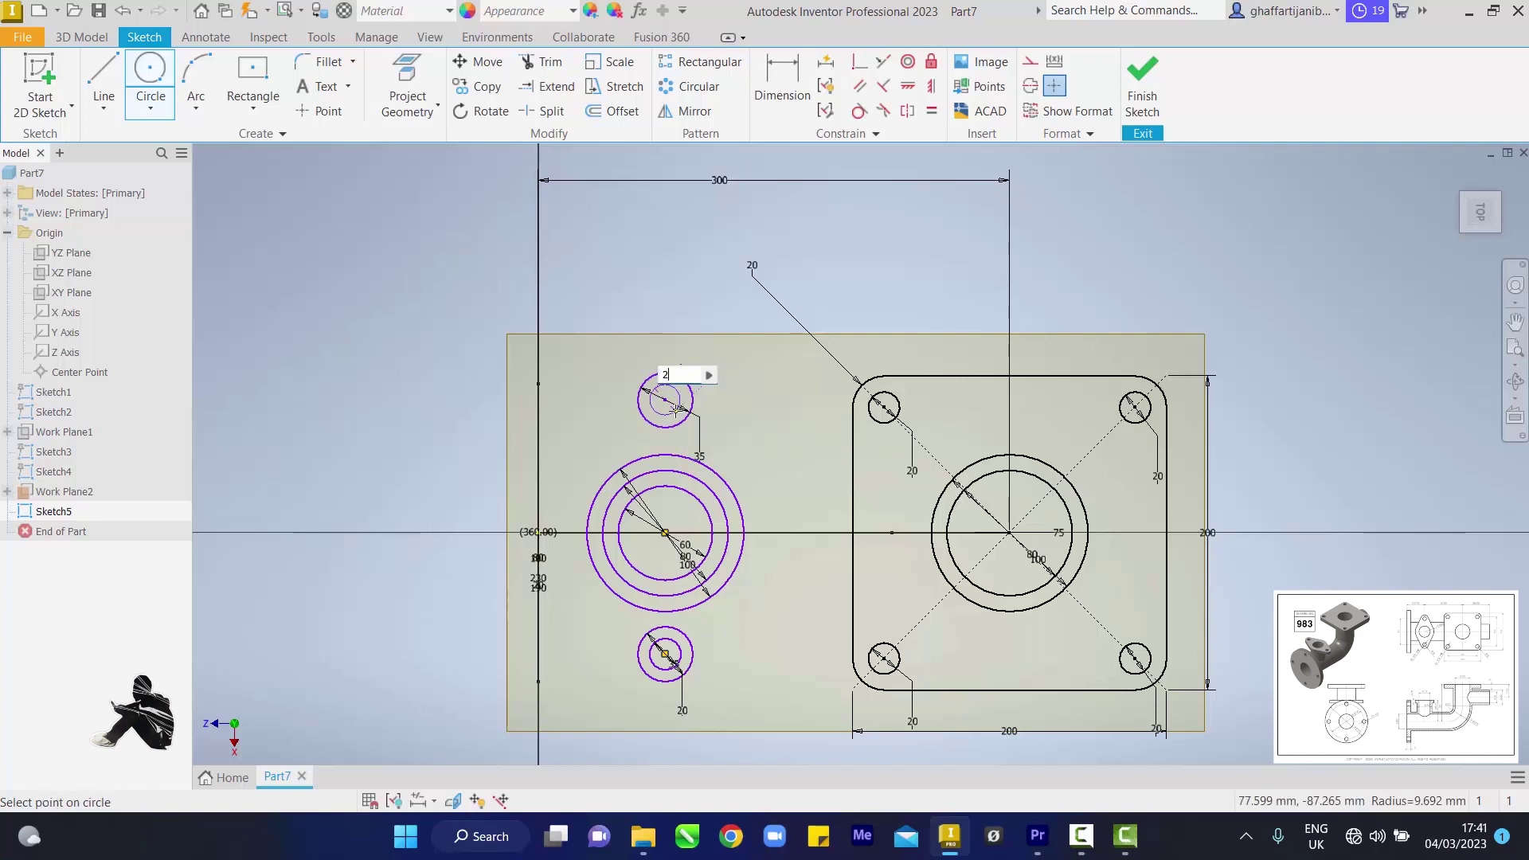
text(0)
key(Return)
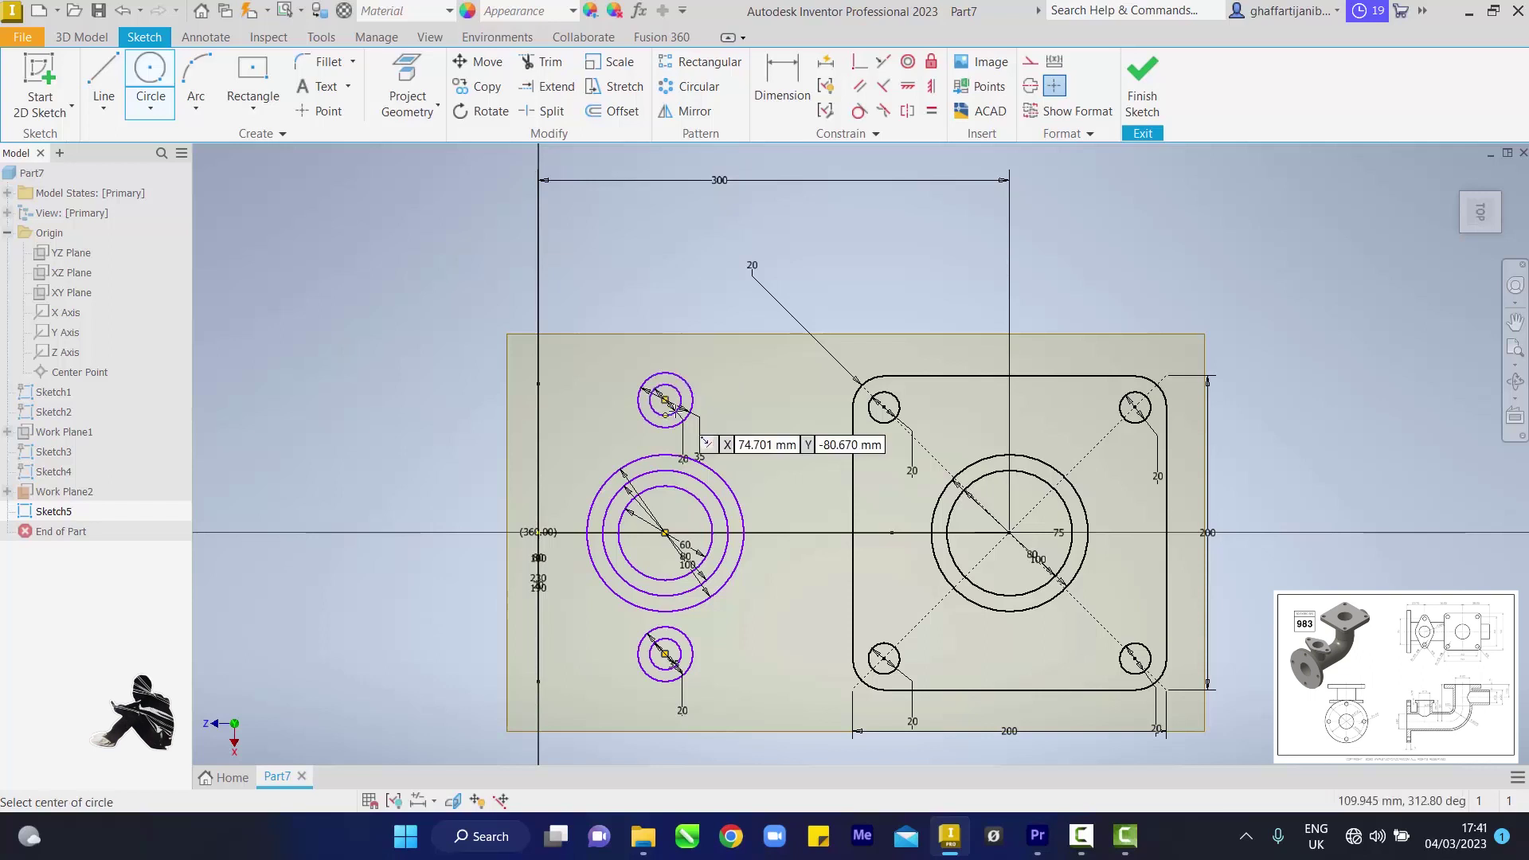
right_click(365, 364)
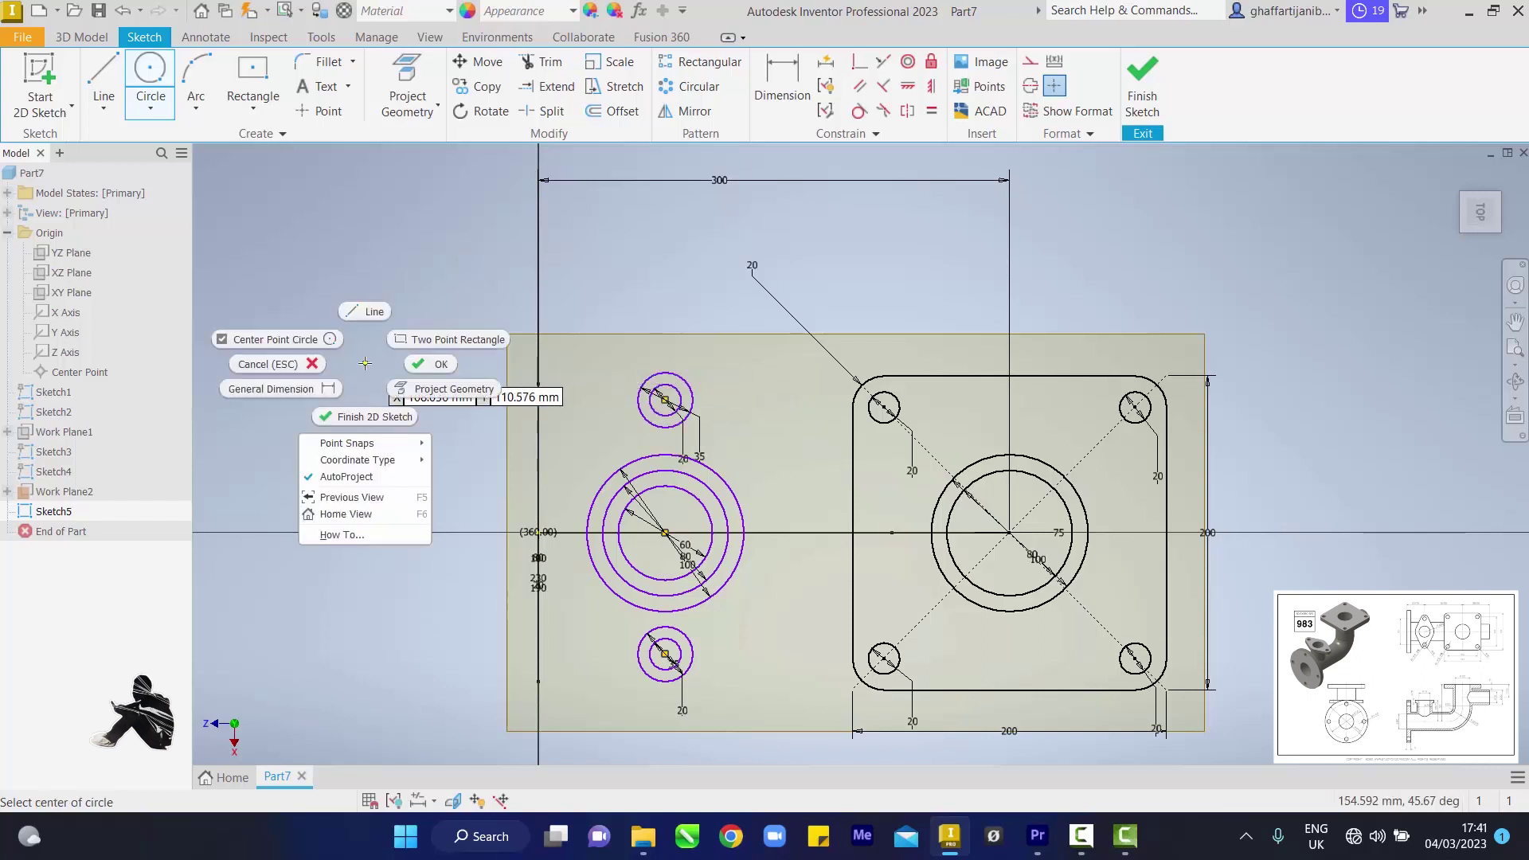
click(413, 366)
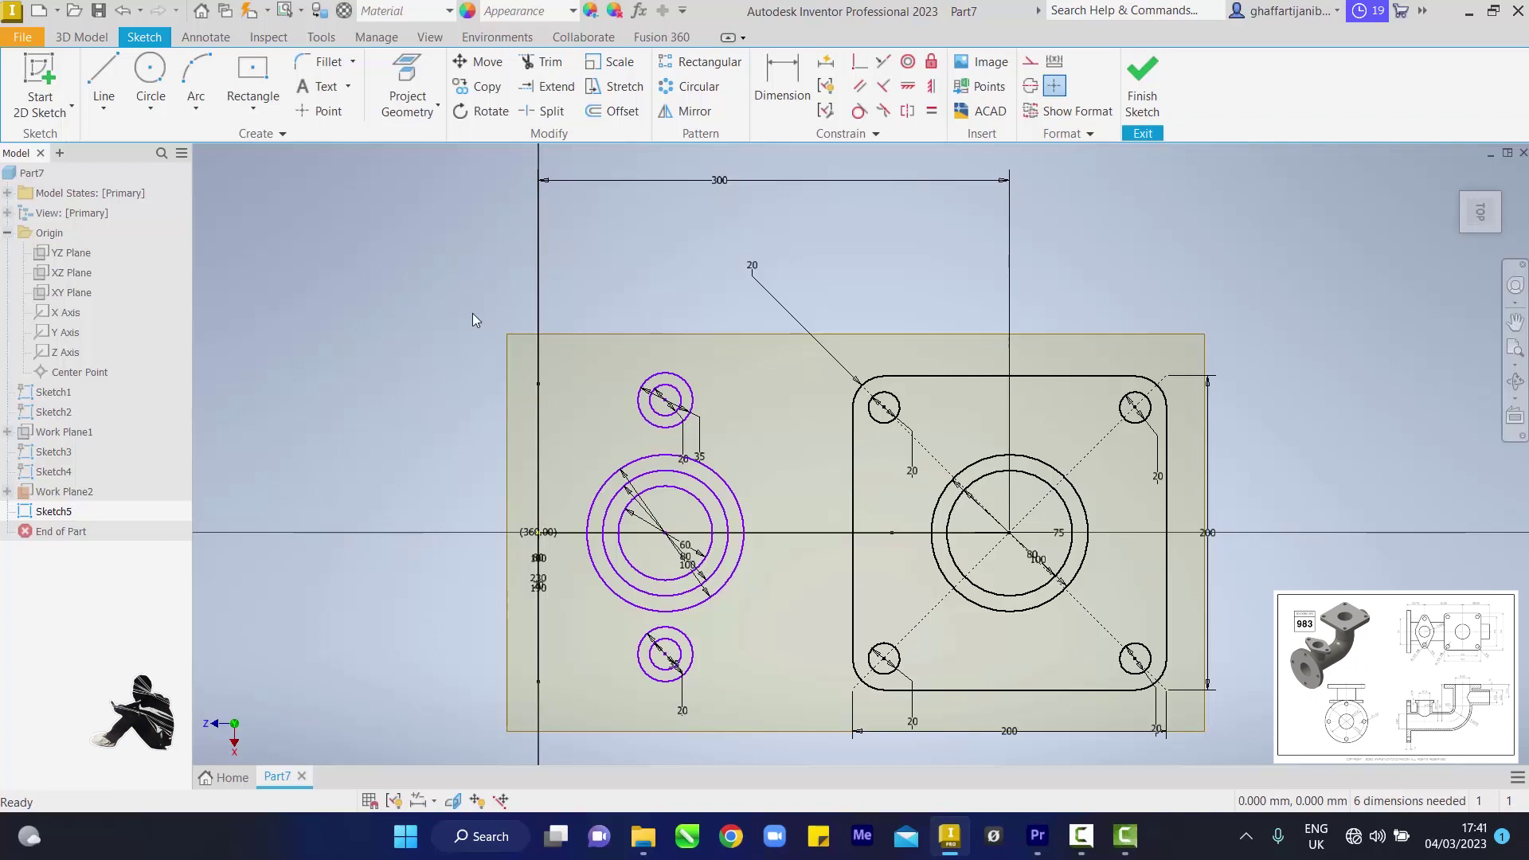
Apply a horizontal constraint between the centre of the upper bolt-hole circles and the centre of the branch circles
click(908, 87)
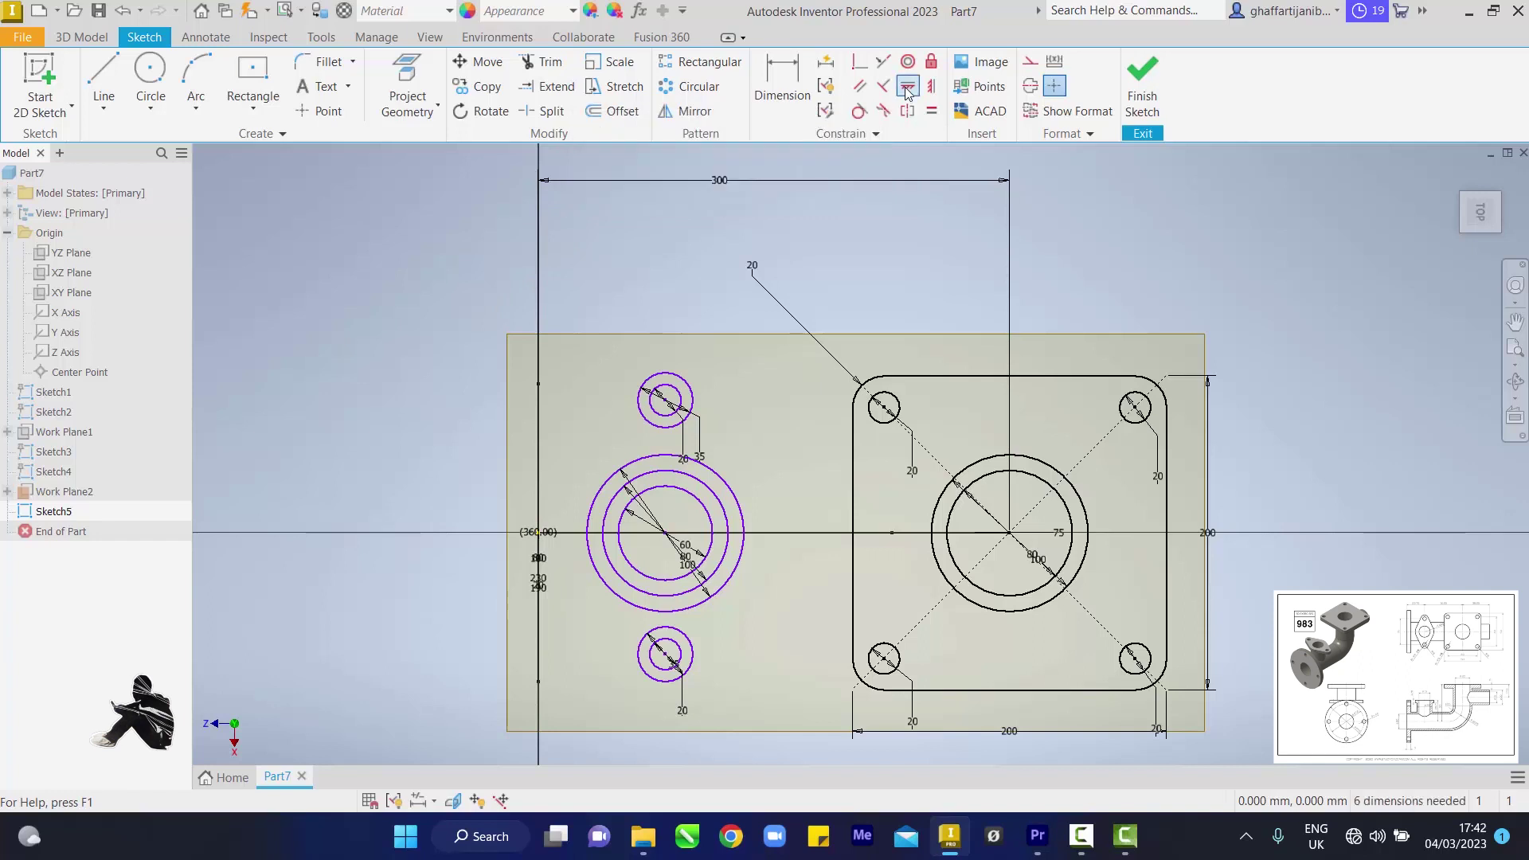
click(667, 403)
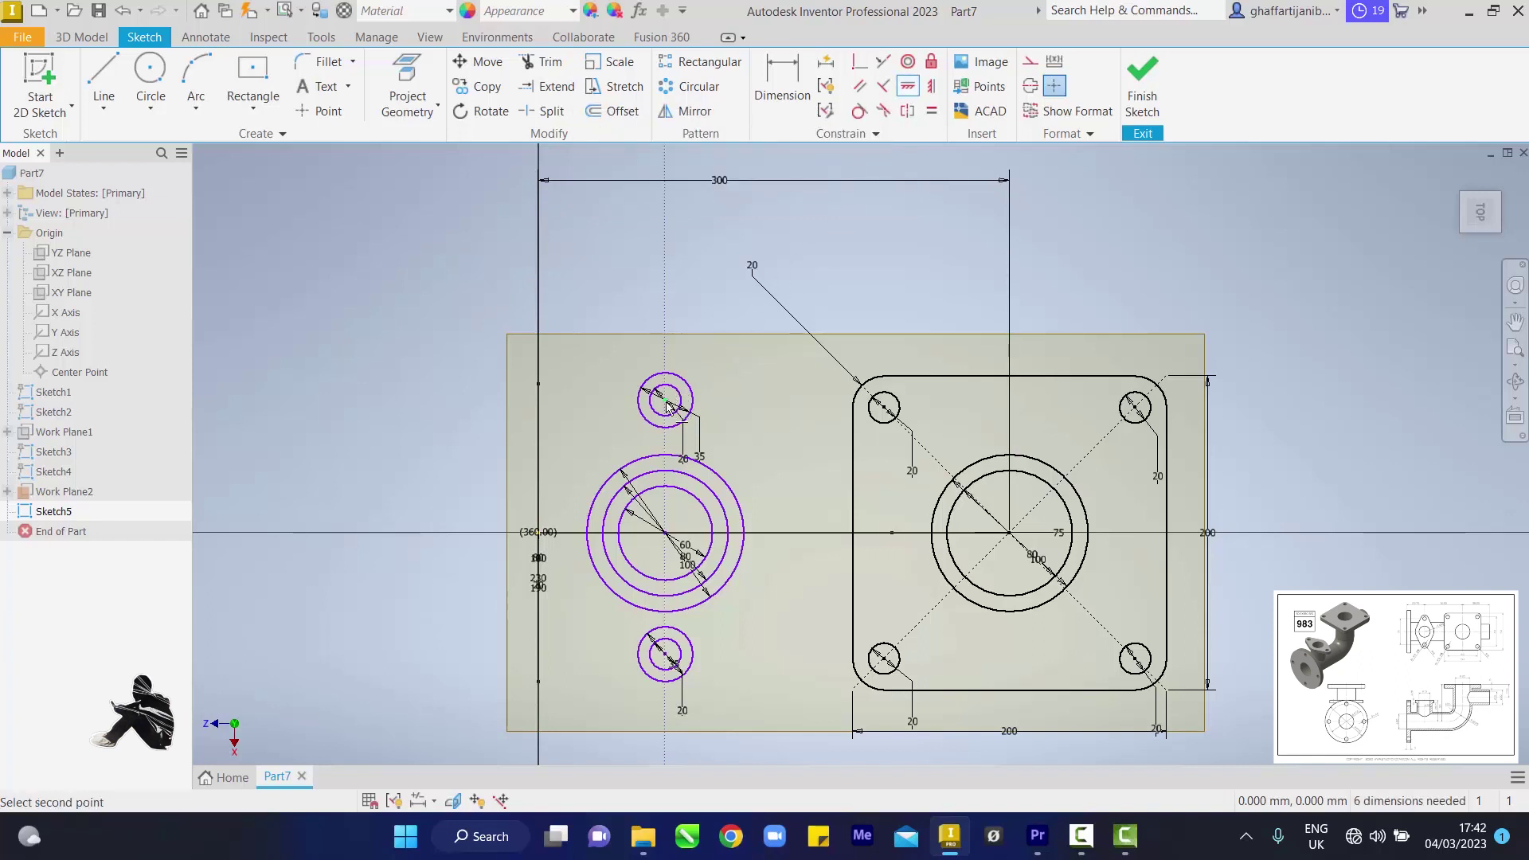
click(655, 542)
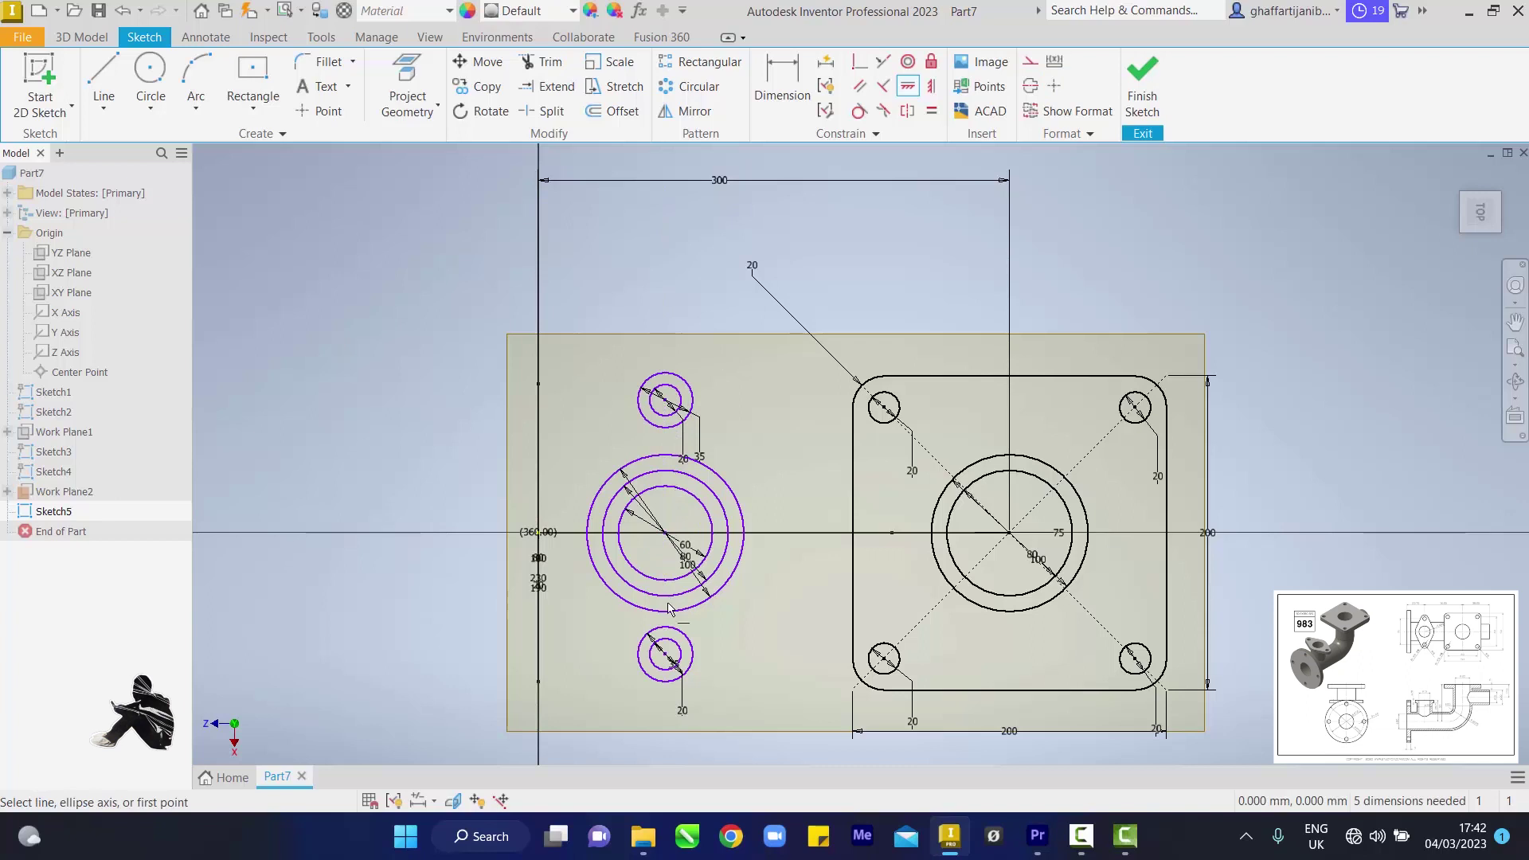
click(667, 657)
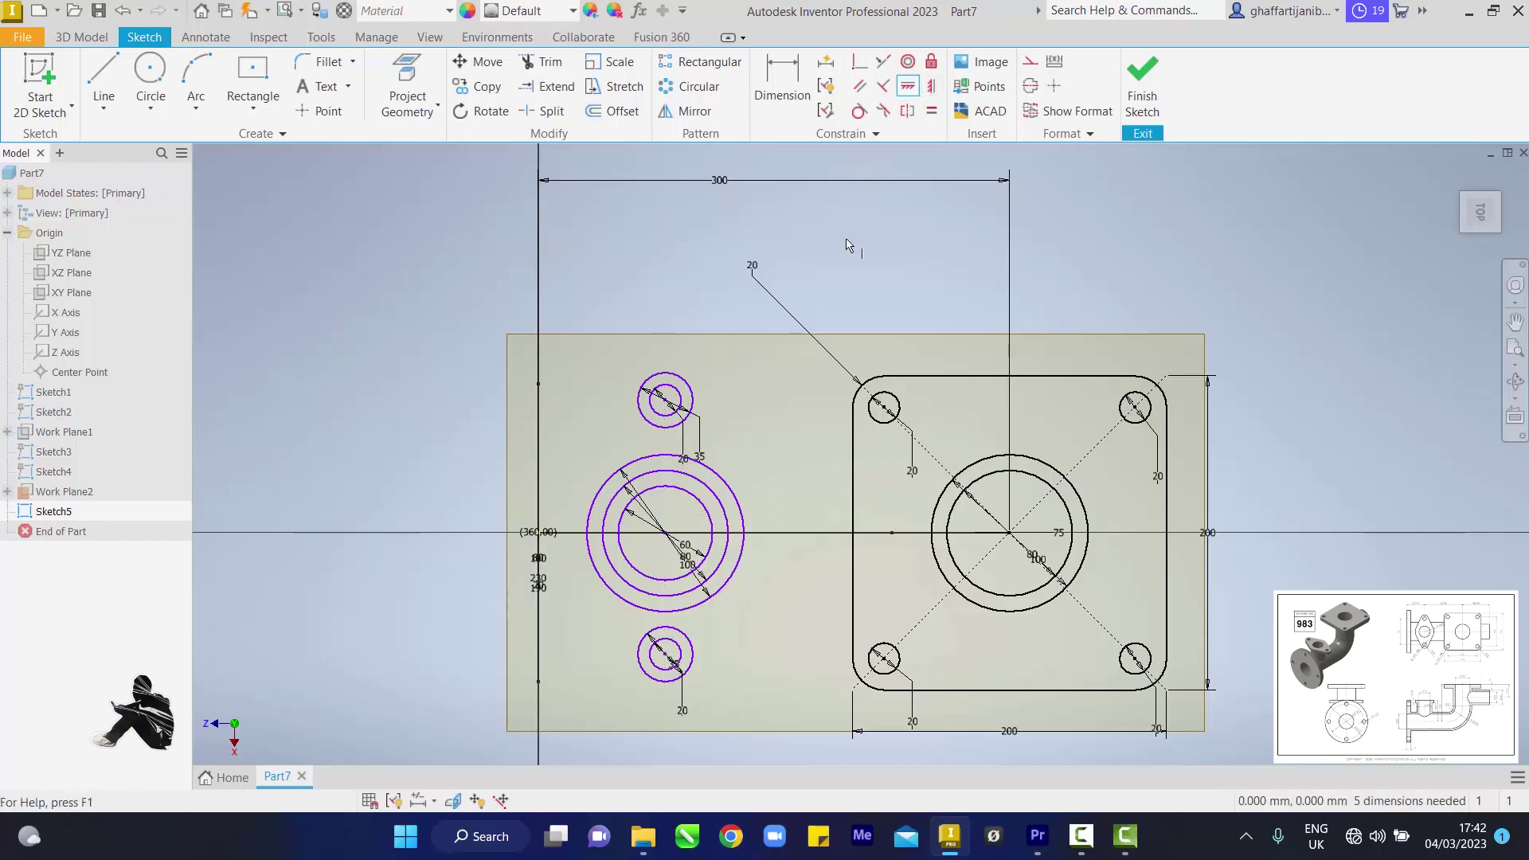
key(Escape)
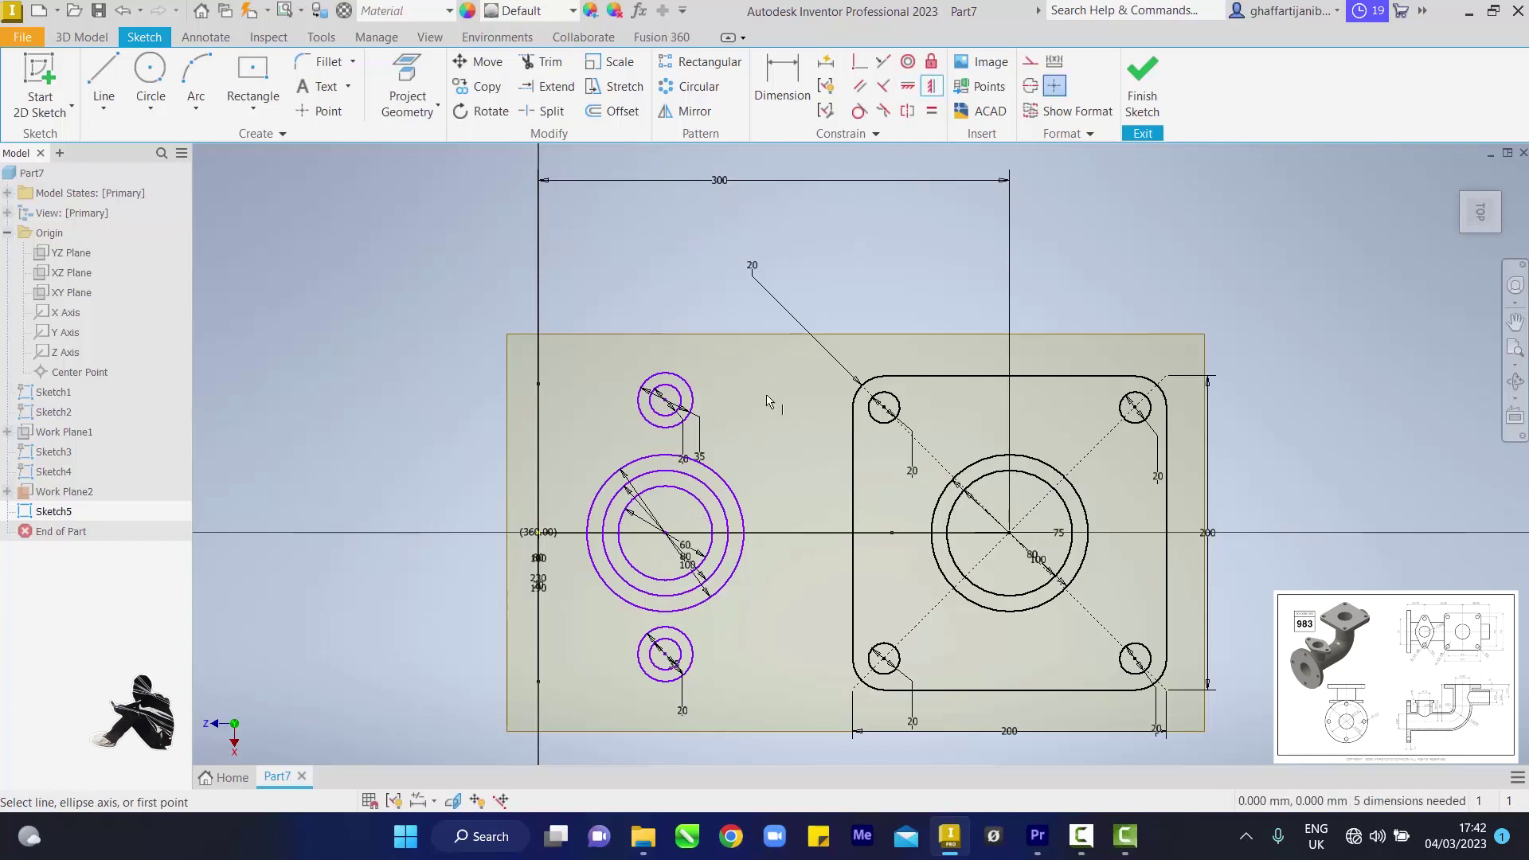
Try to align the branch circles' centre with the sketch origin using a vertical constraint
click(667, 533)
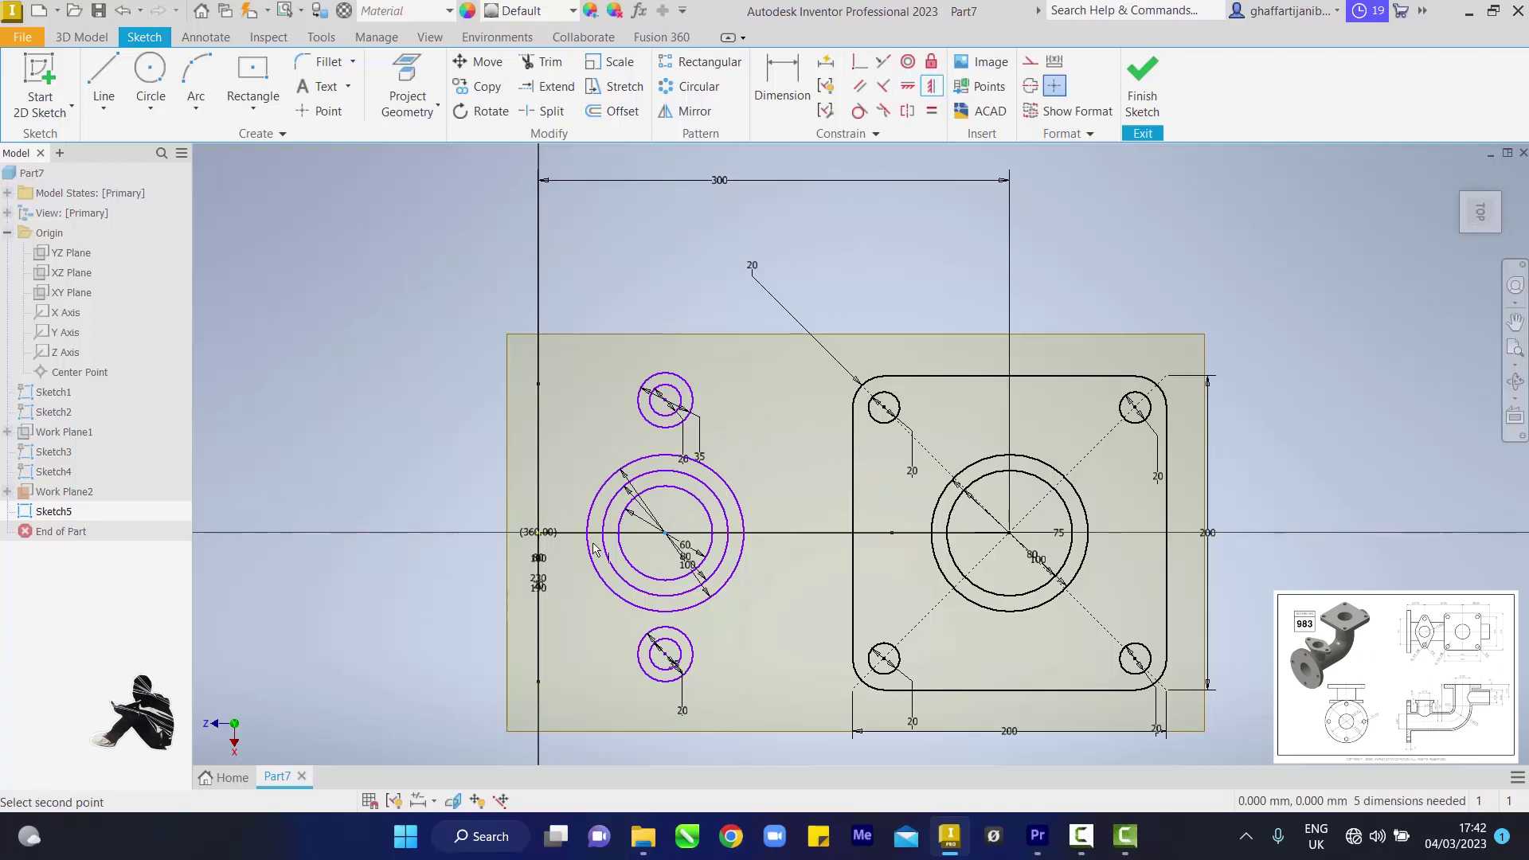
key(Escape)
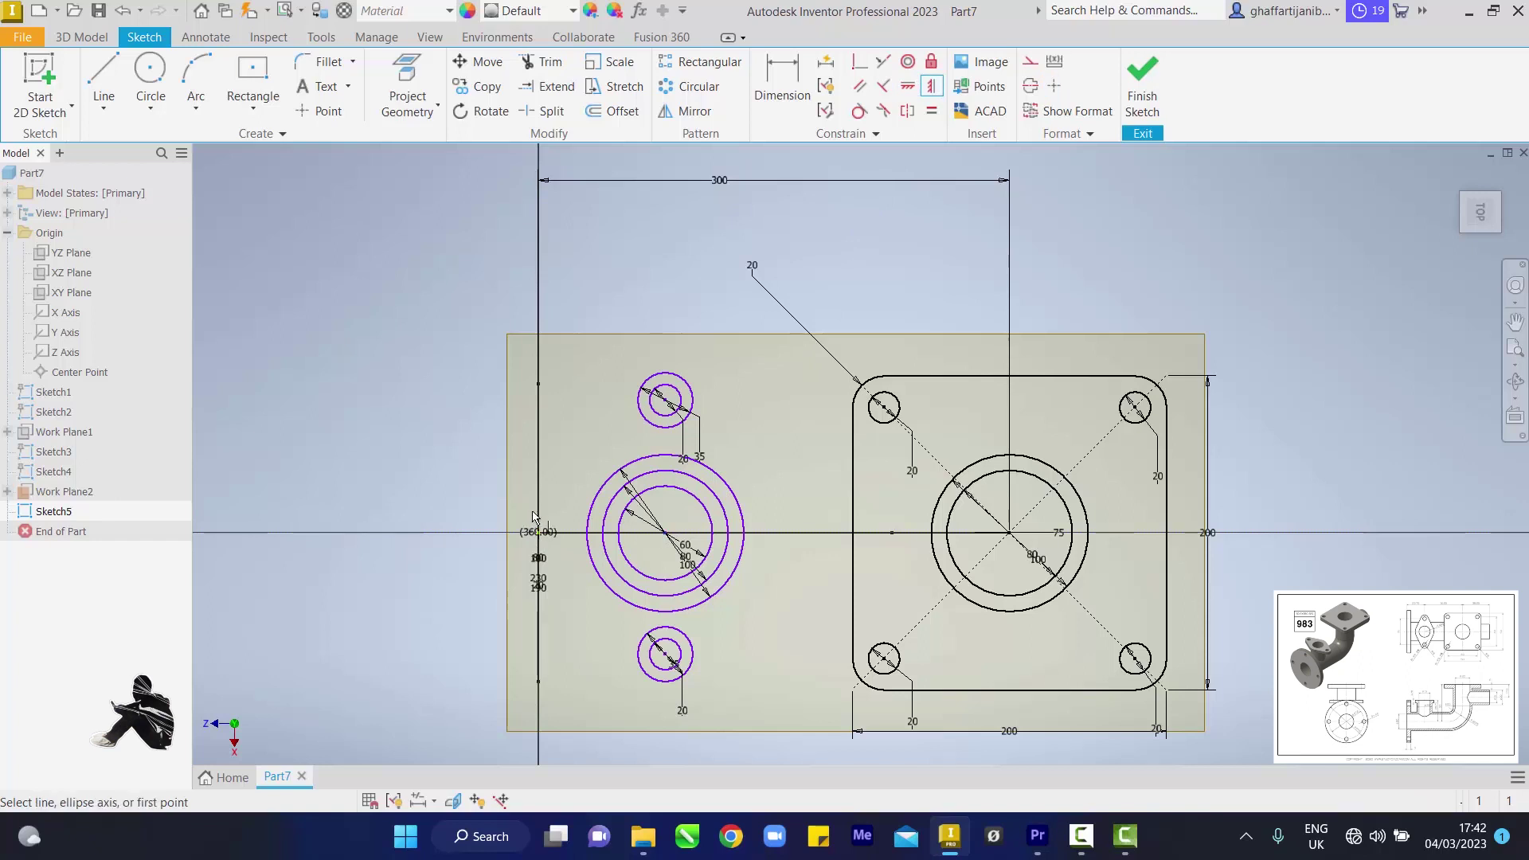
click(540, 535)
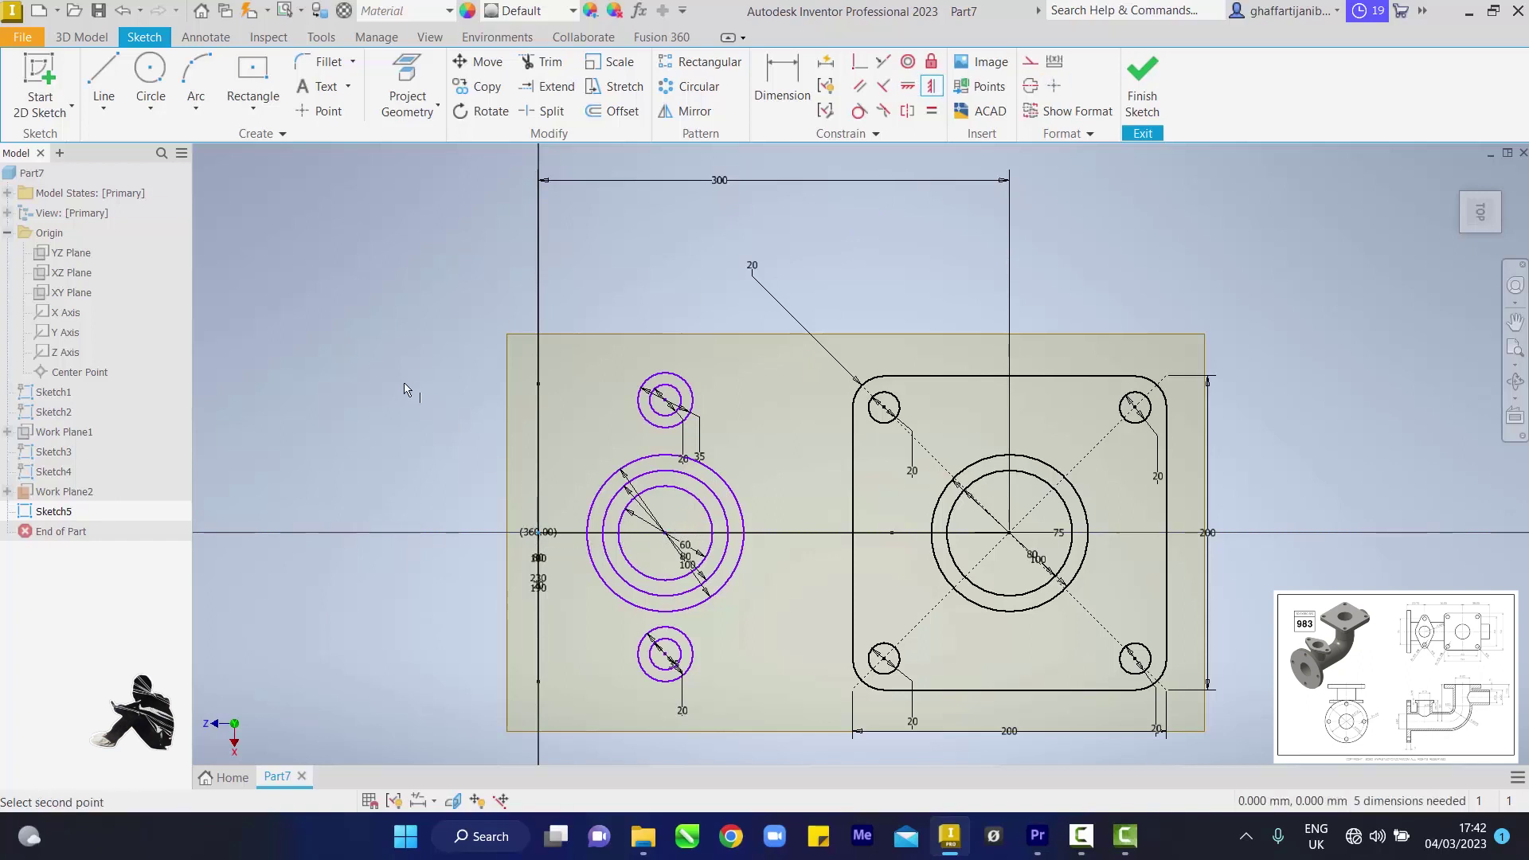
right_click(397, 353)
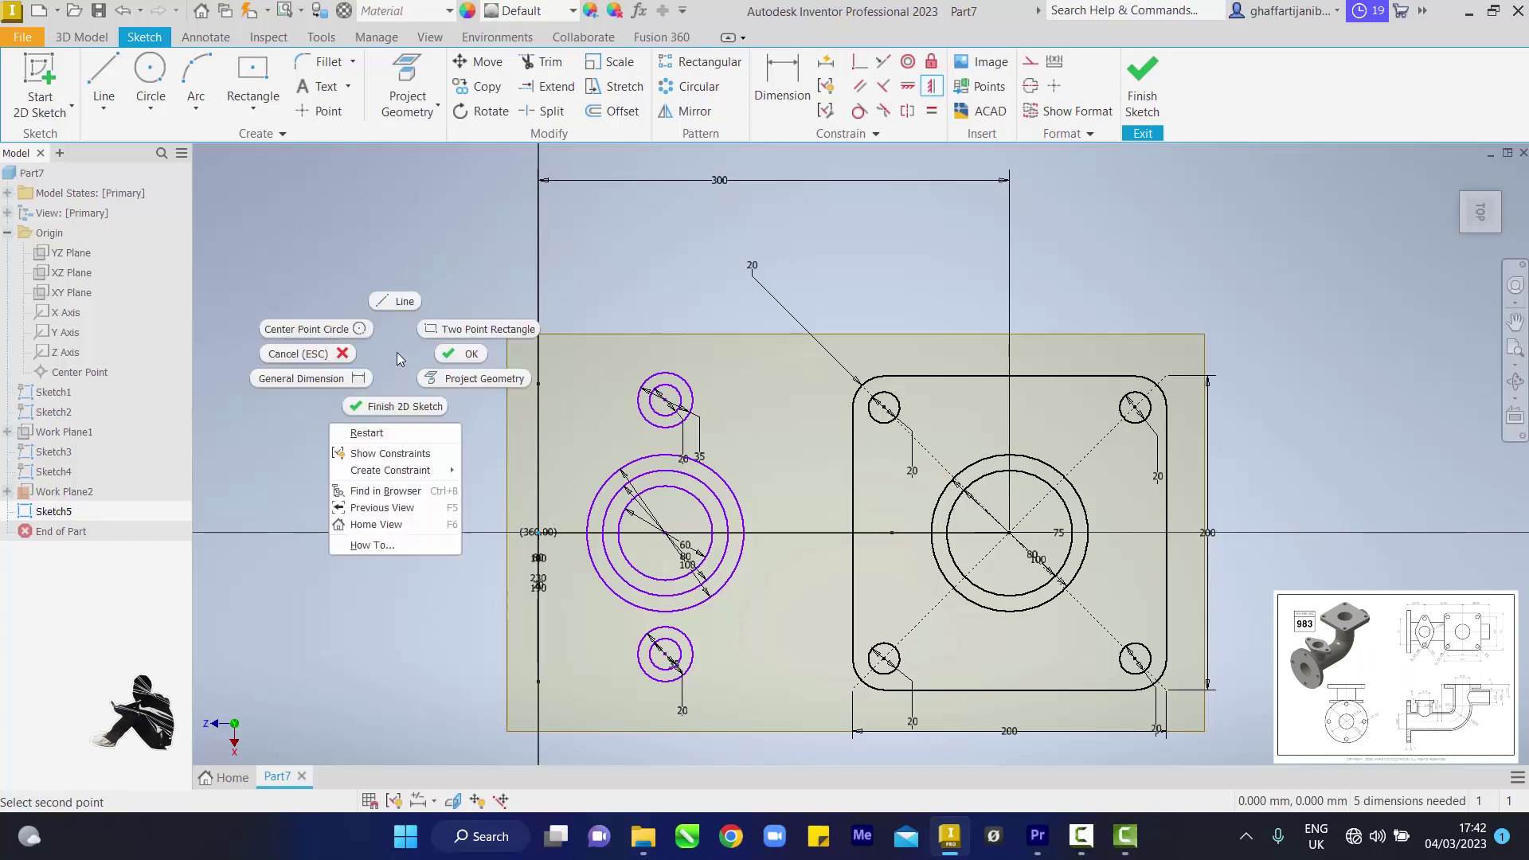
click(441, 352)
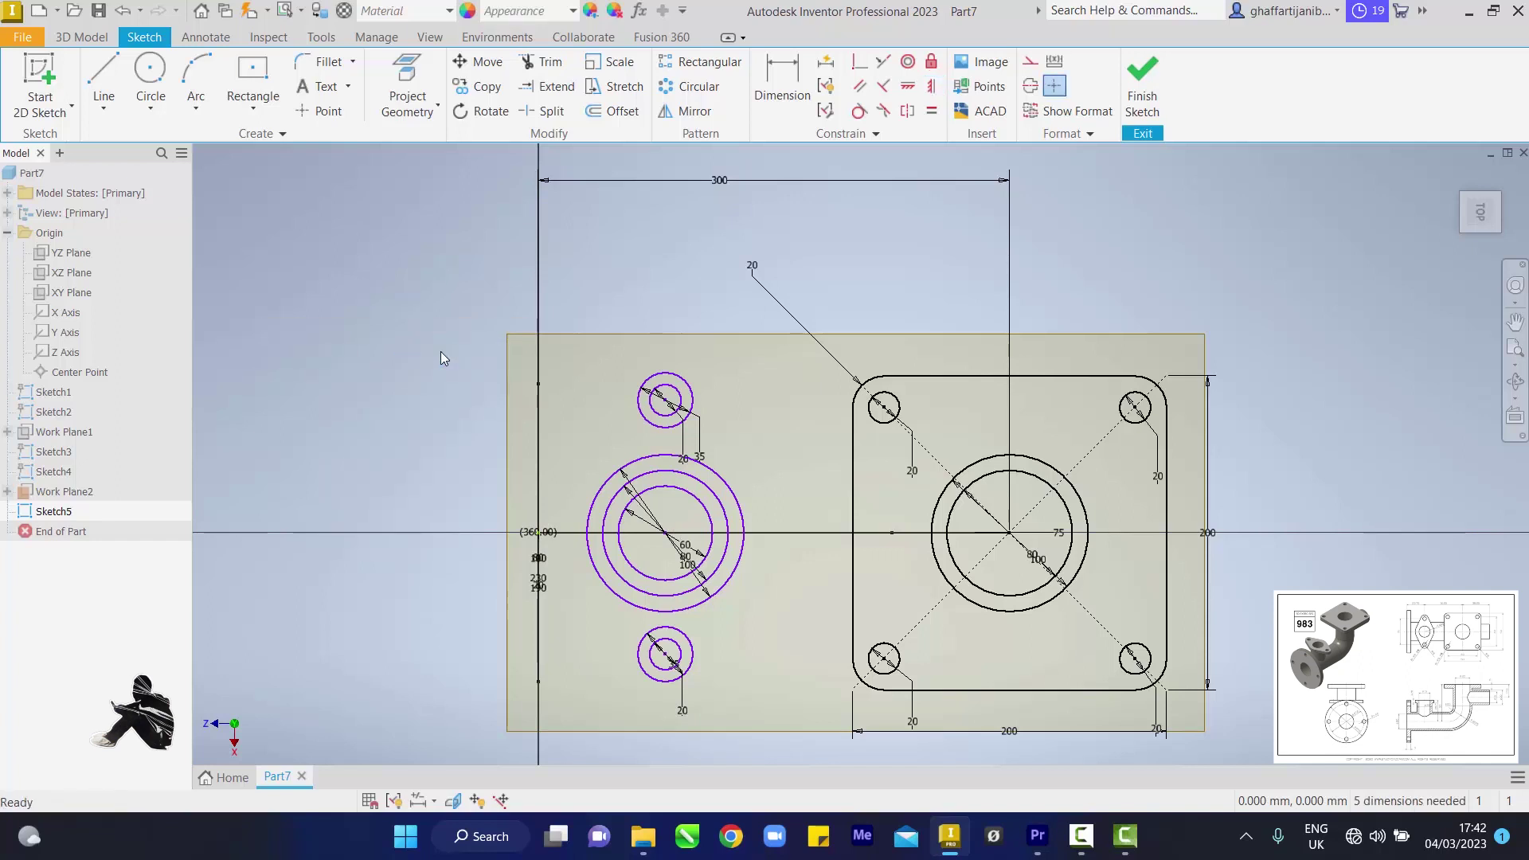
Dimension the distance between the upper and lower 35 mm circles and set it to 140 mm
click(780, 89)
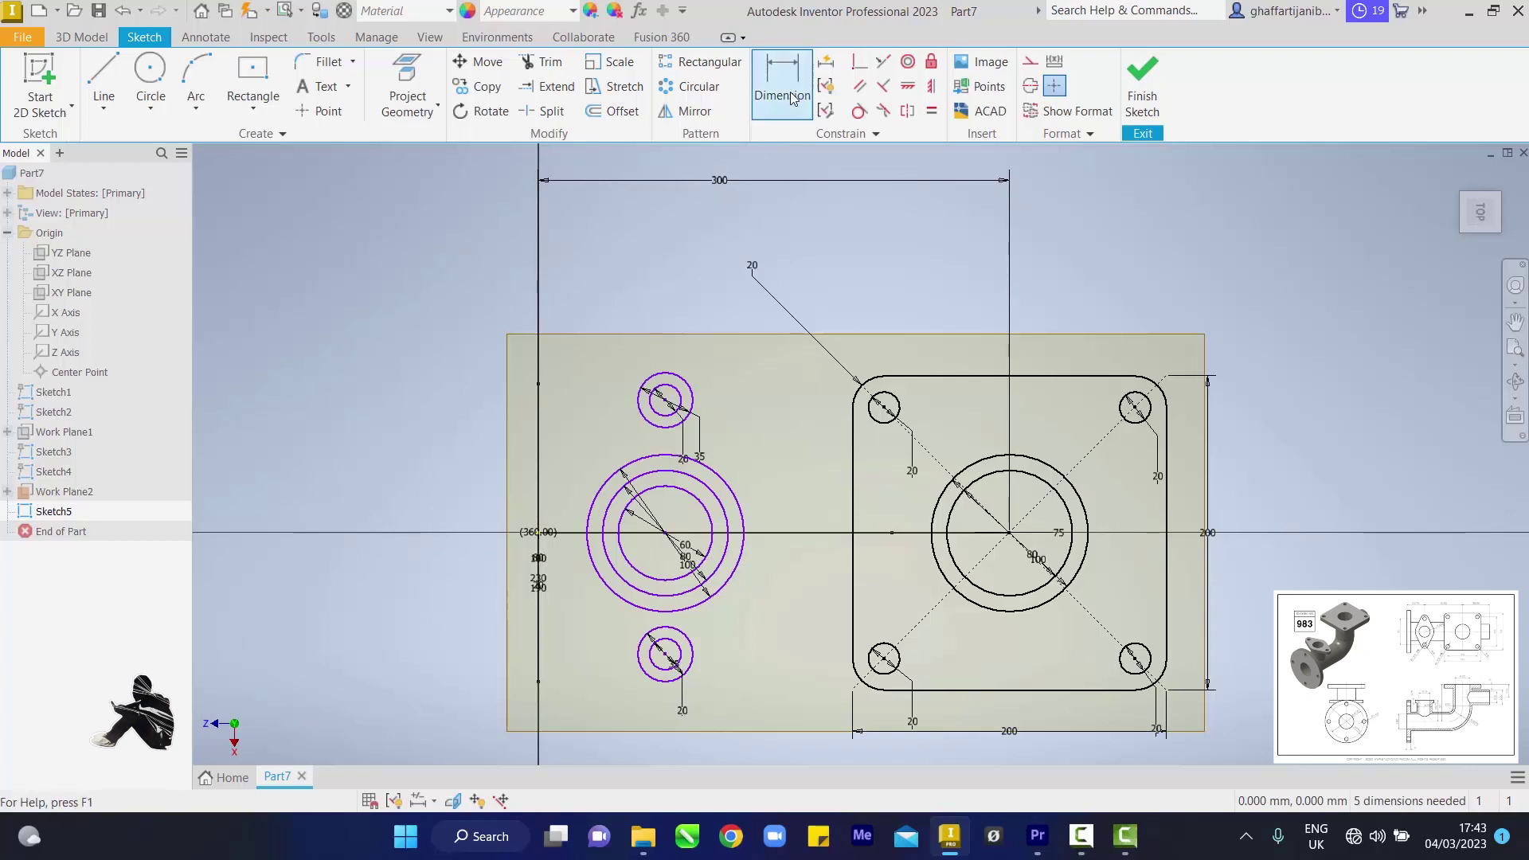
click(665, 374)
click(639, 661)
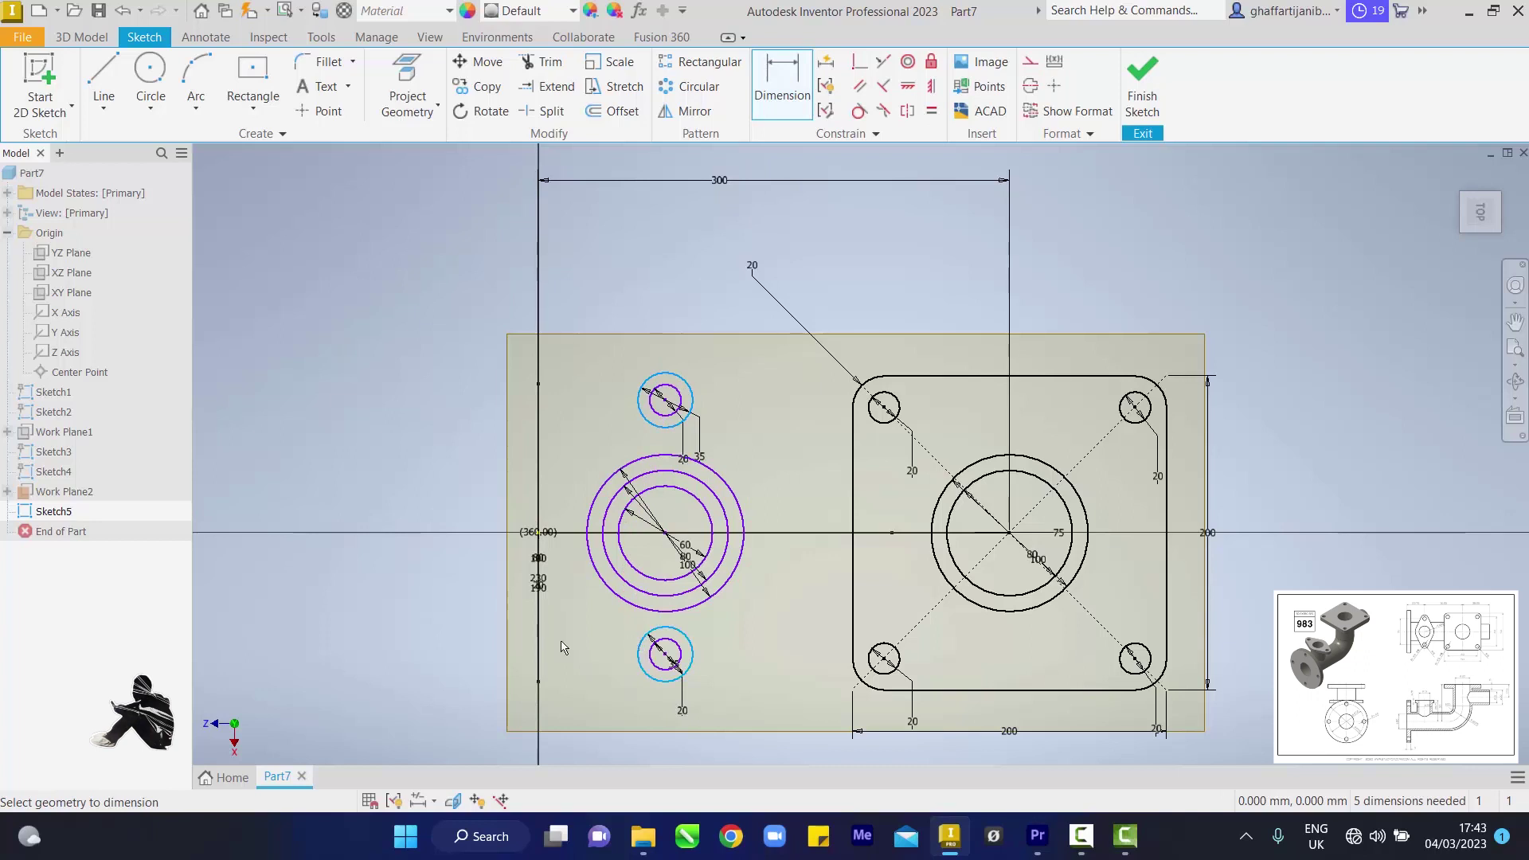
click(385, 597)
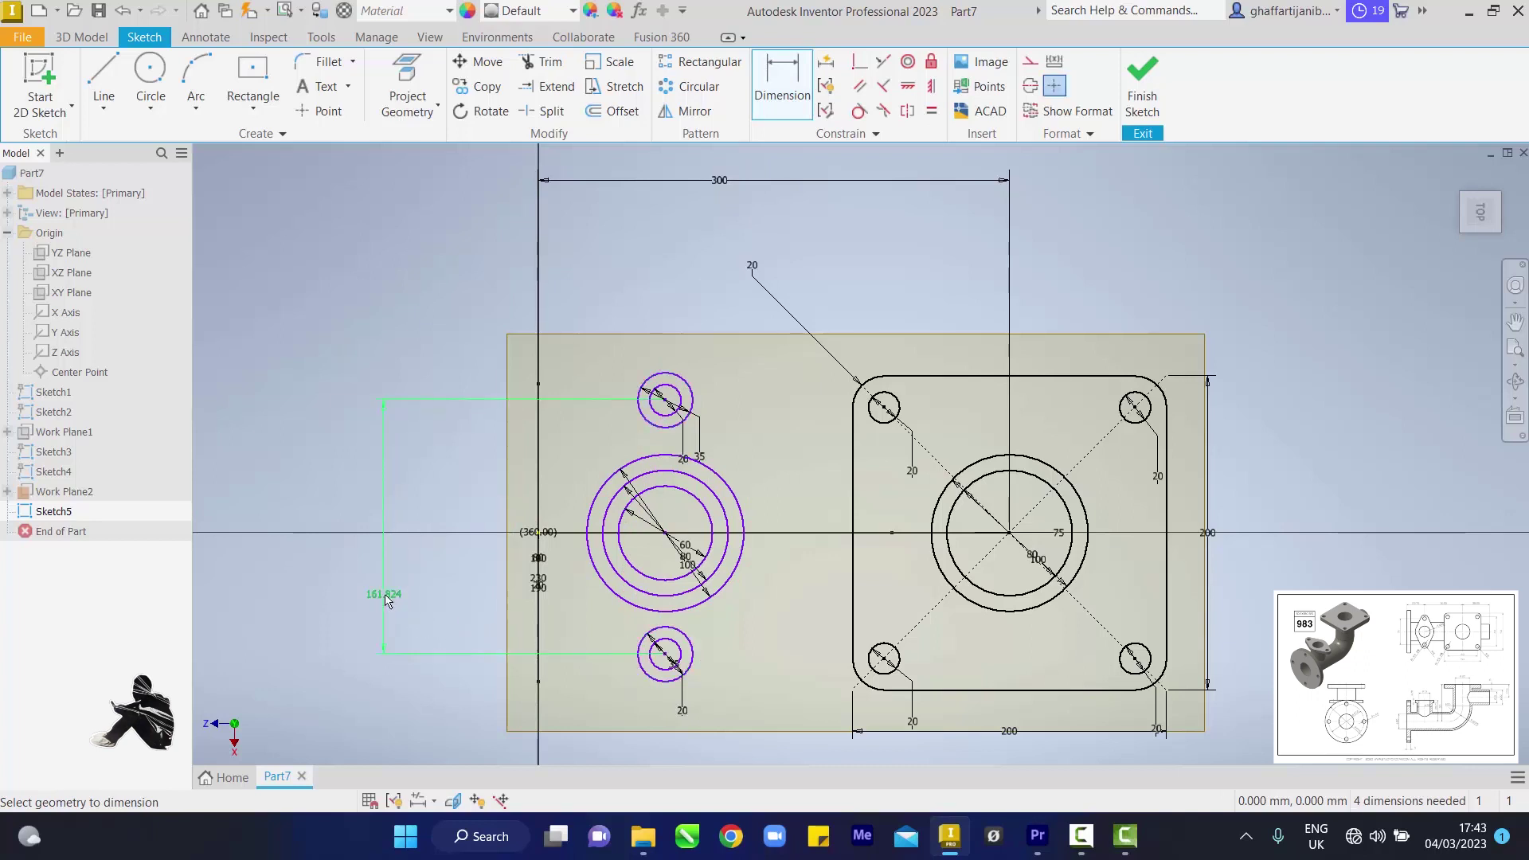
click(385, 599)
text(1)
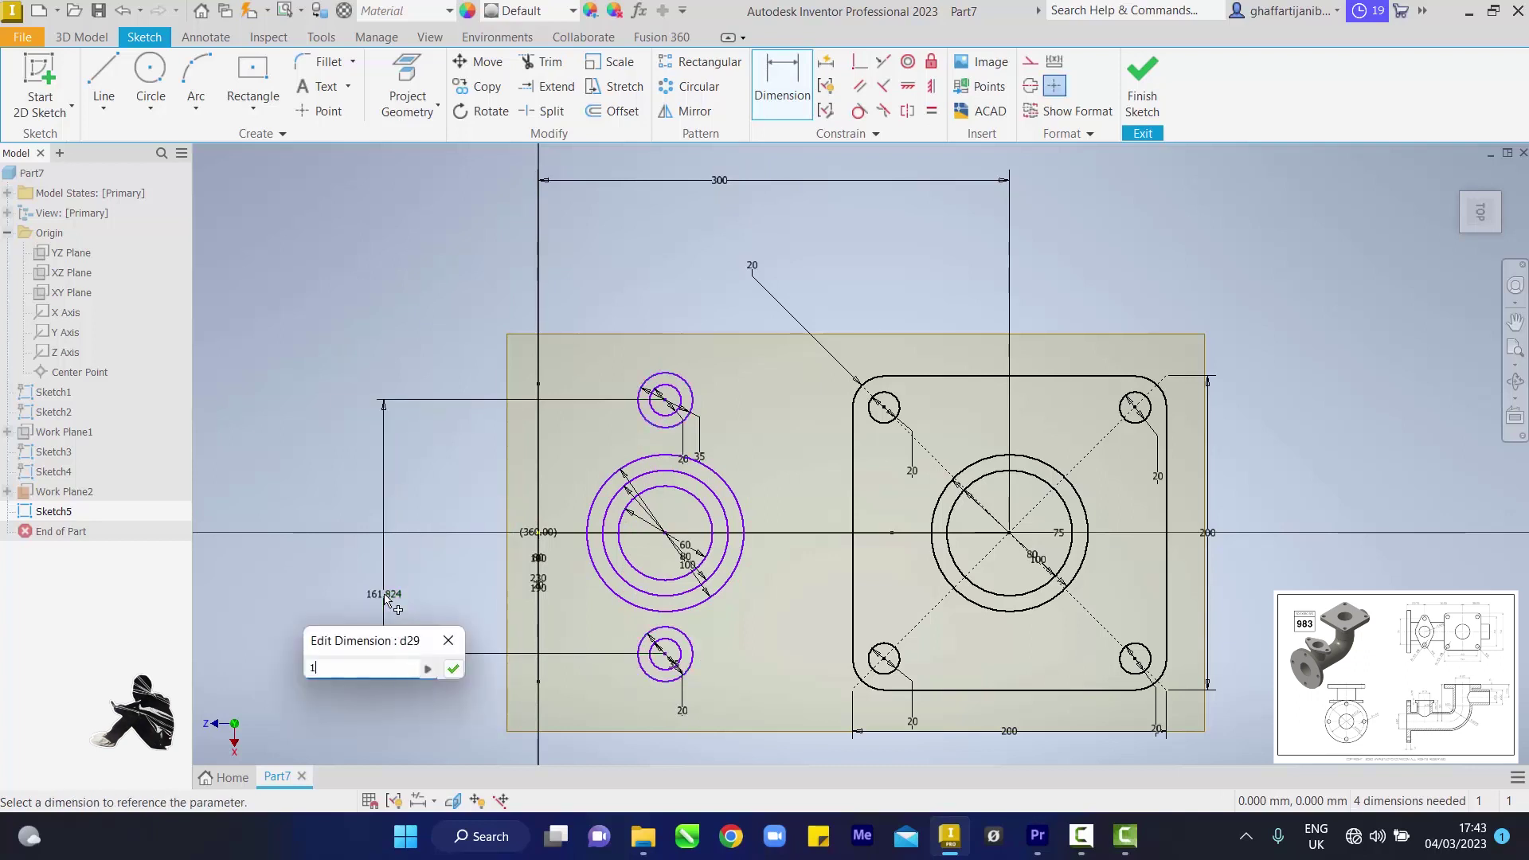
text(40)
key(Return)
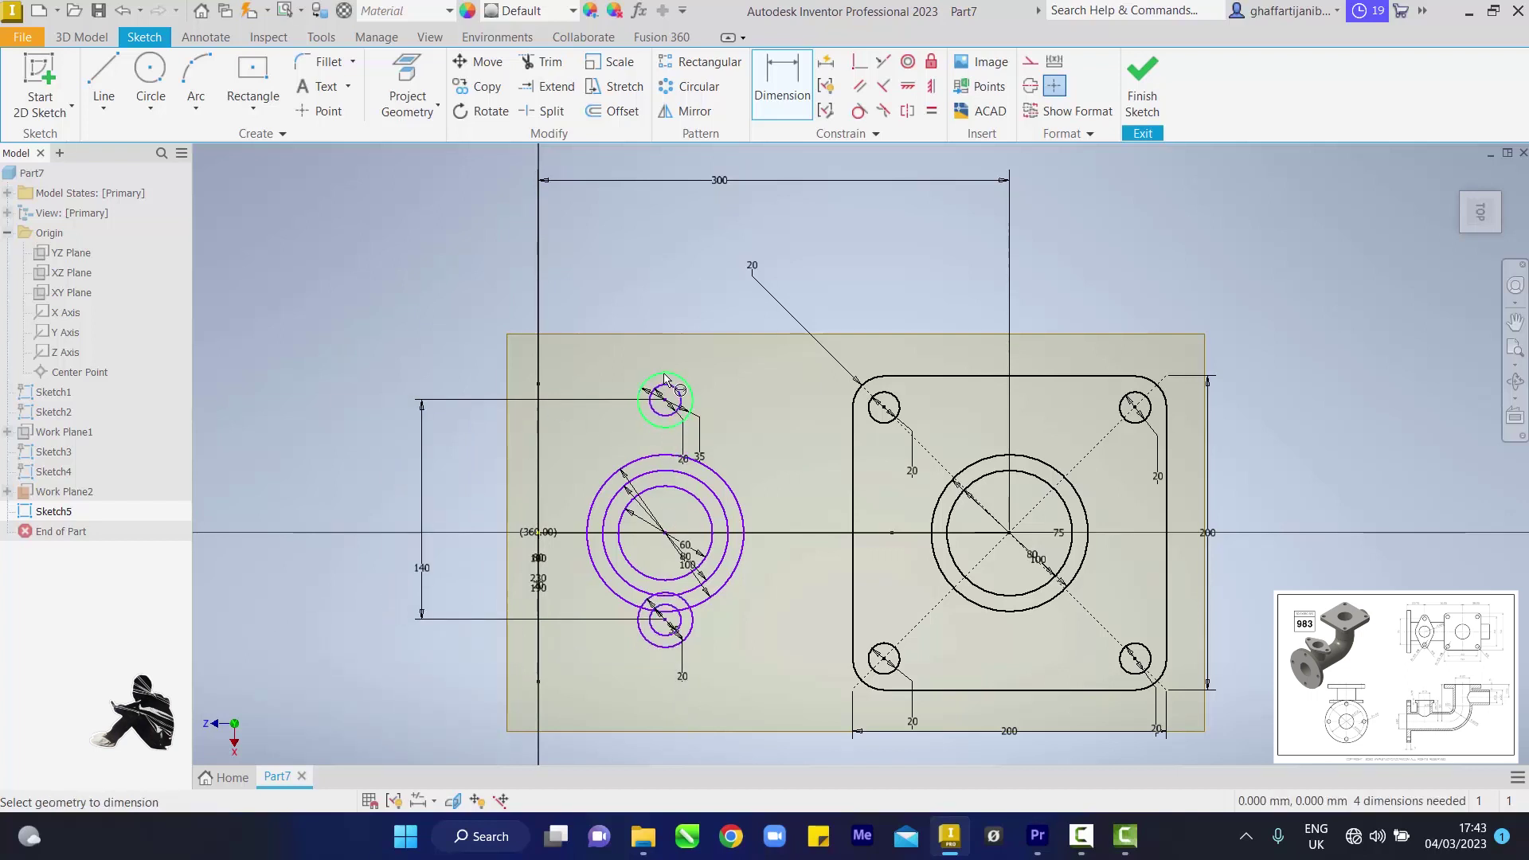
Dimension the distance between the upper 35 mm circle and the 100 mm branch circle as d29/2, half the bolt-hole spacing
click(420, 570)
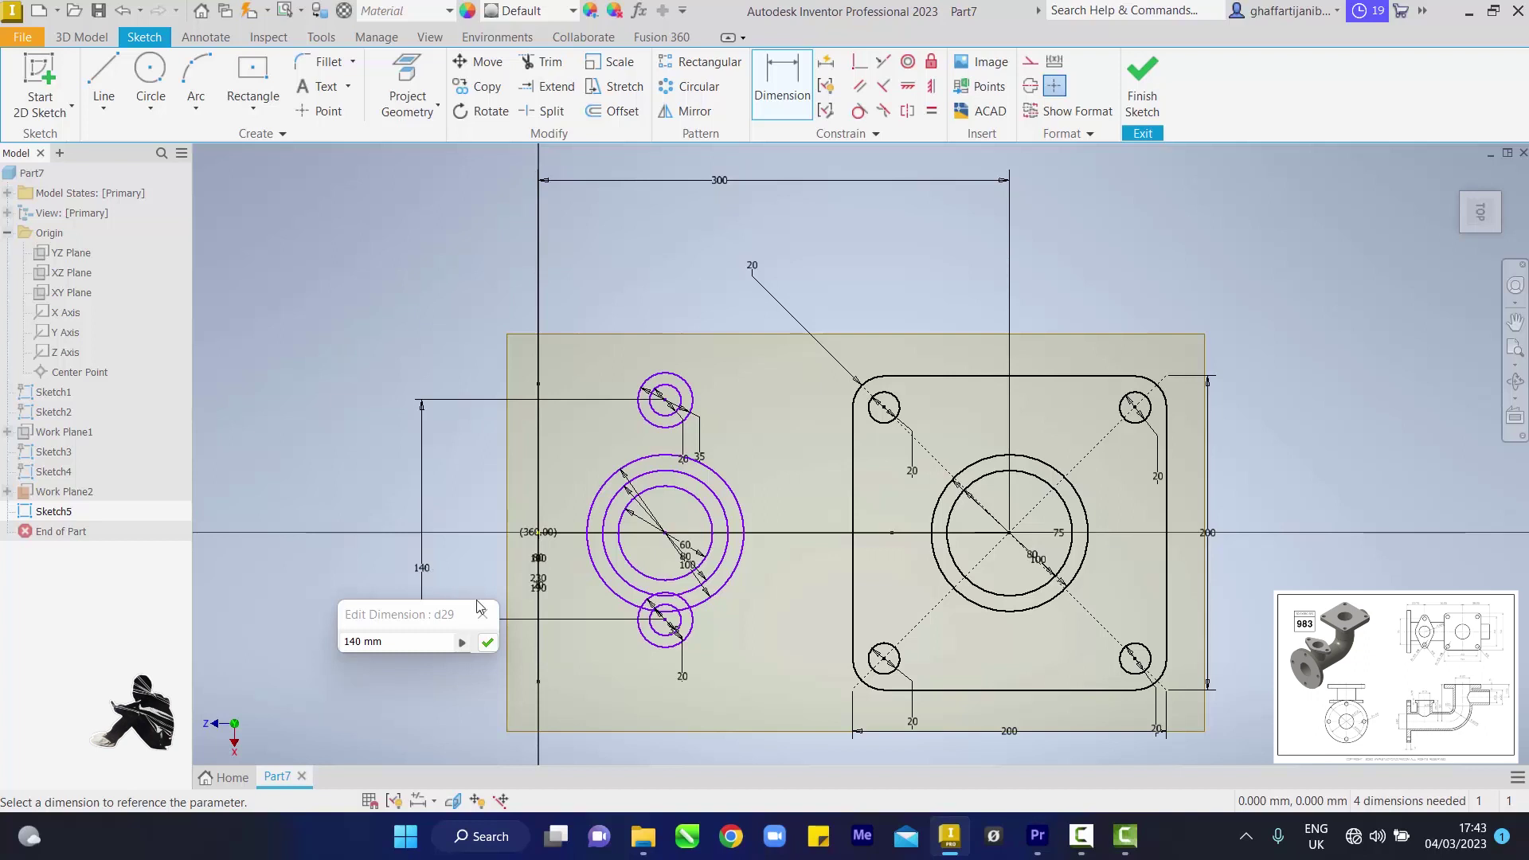
click(488, 641)
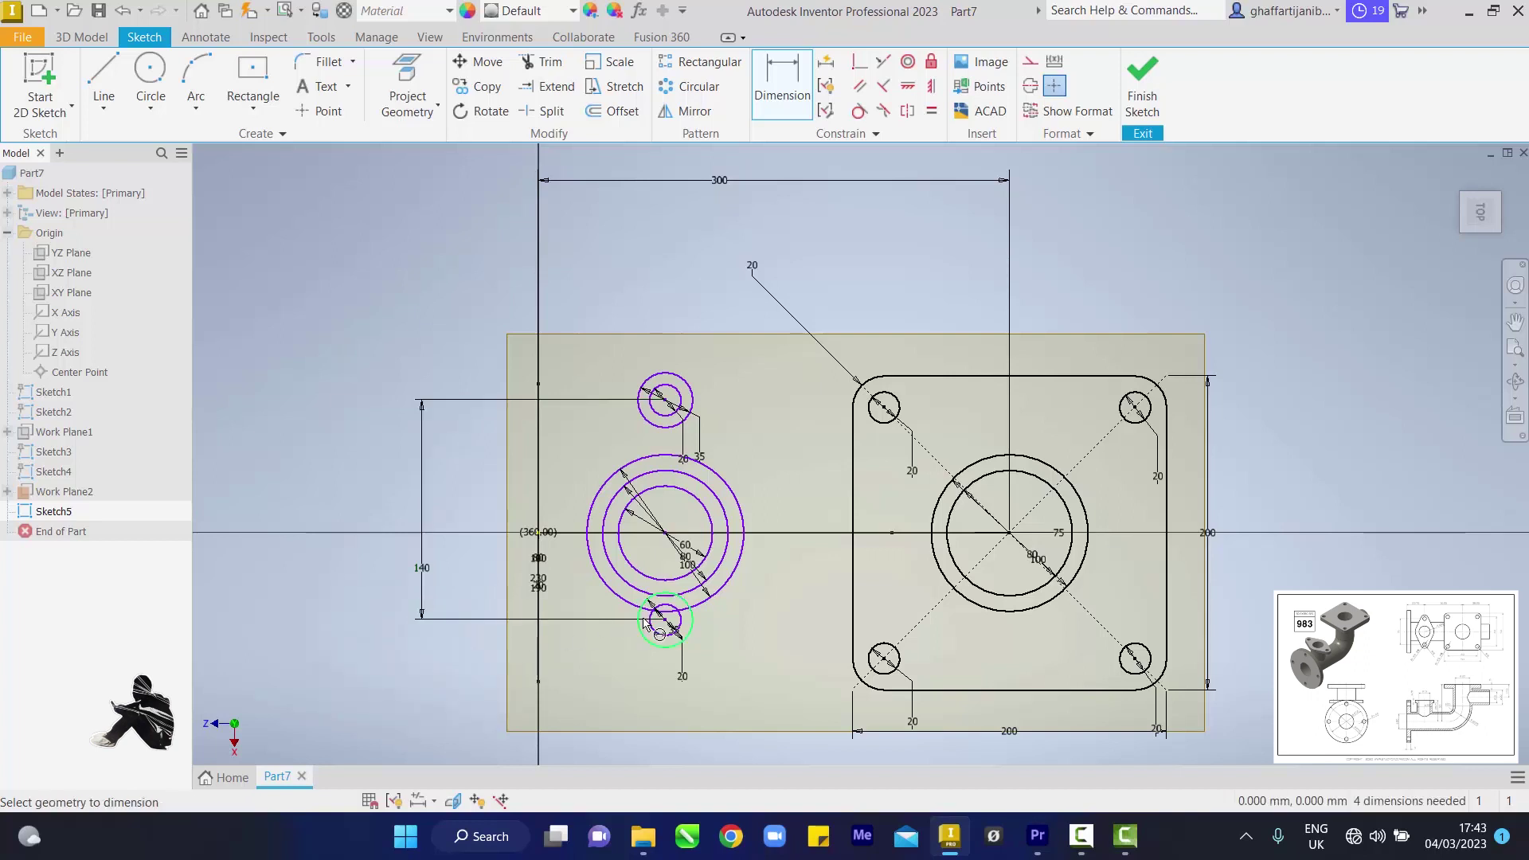
click(641, 420)
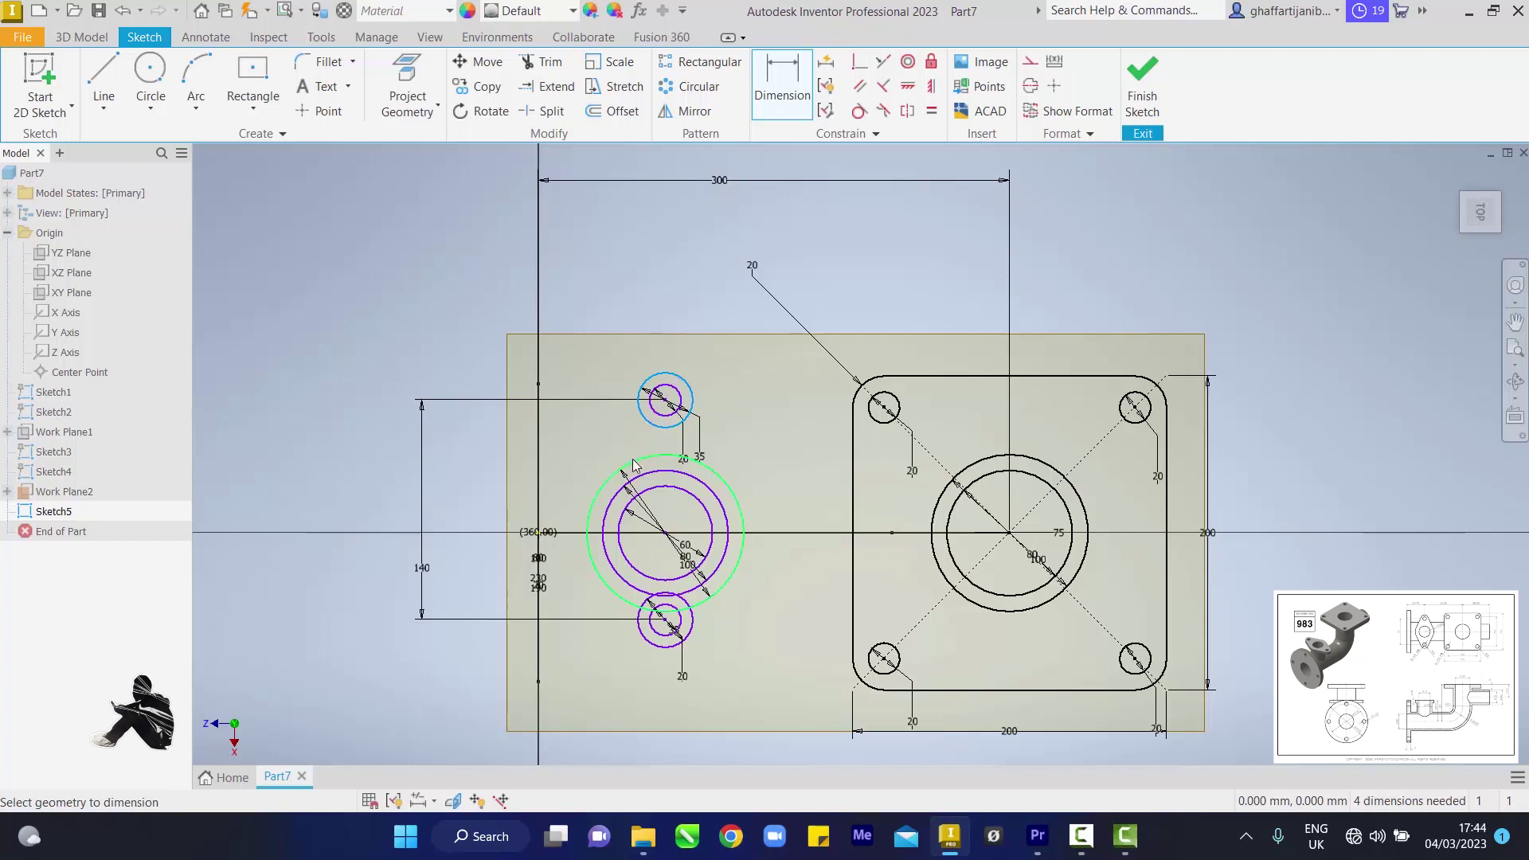
click(633, 465)
click(461, 471)
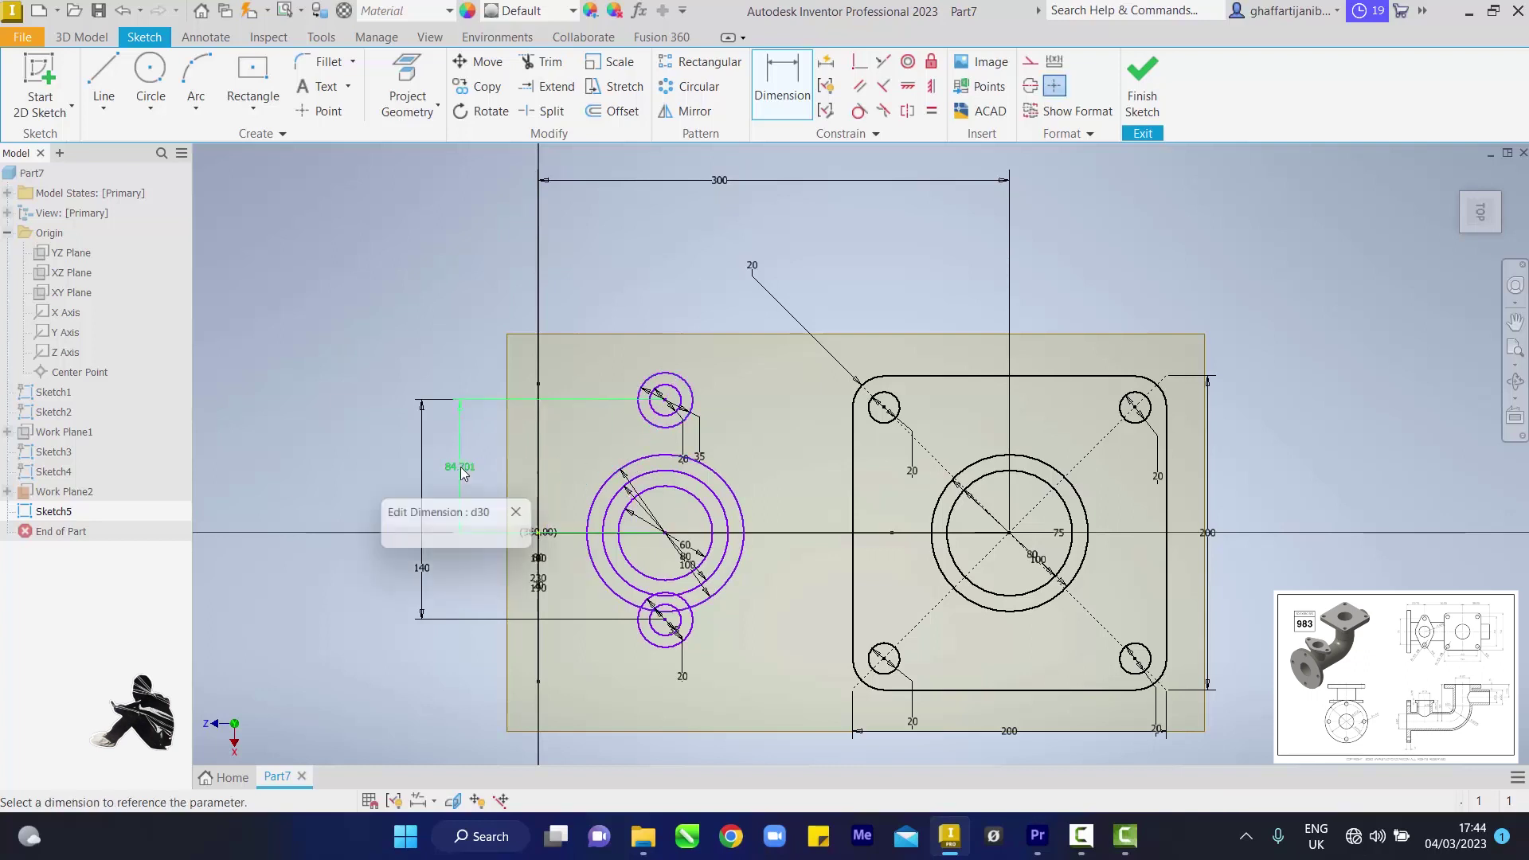
text(d)
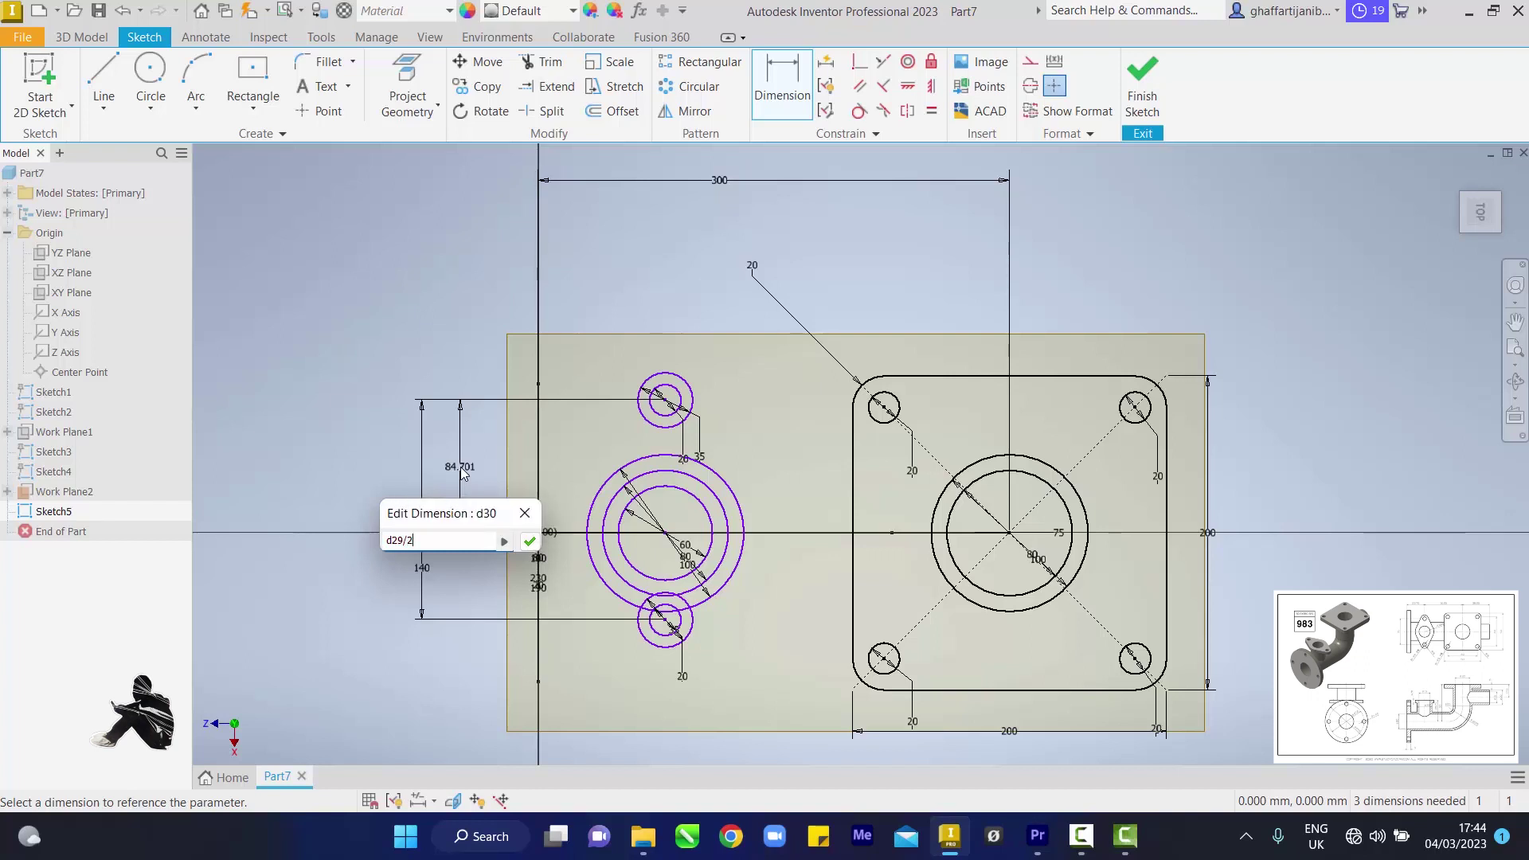
text(29/2)
key(Return)
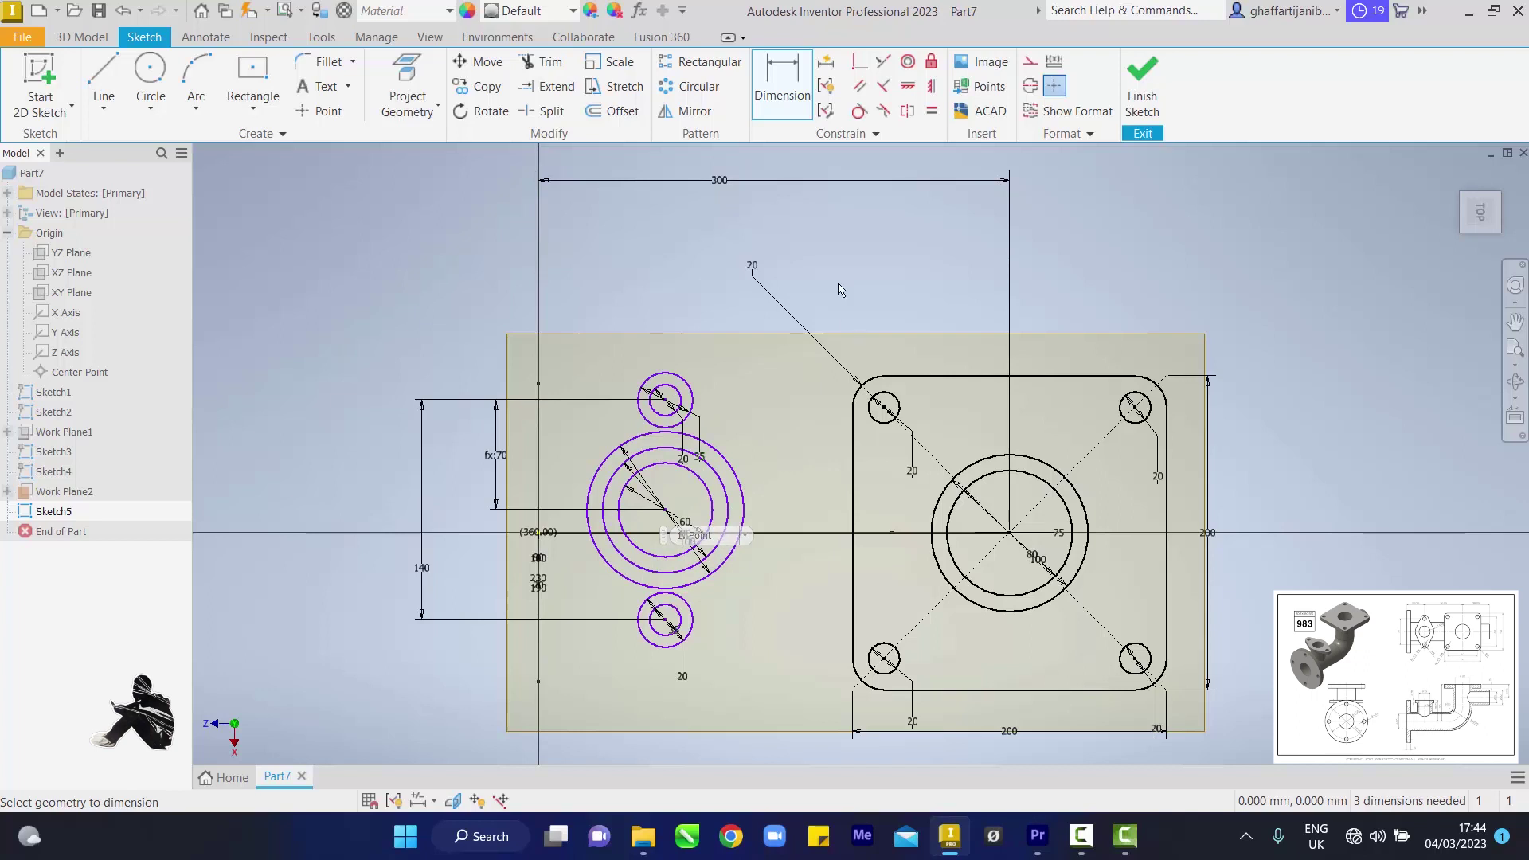
Align the branch circles' centre with the sketch origin using a vertical constraint
click(930, 86)
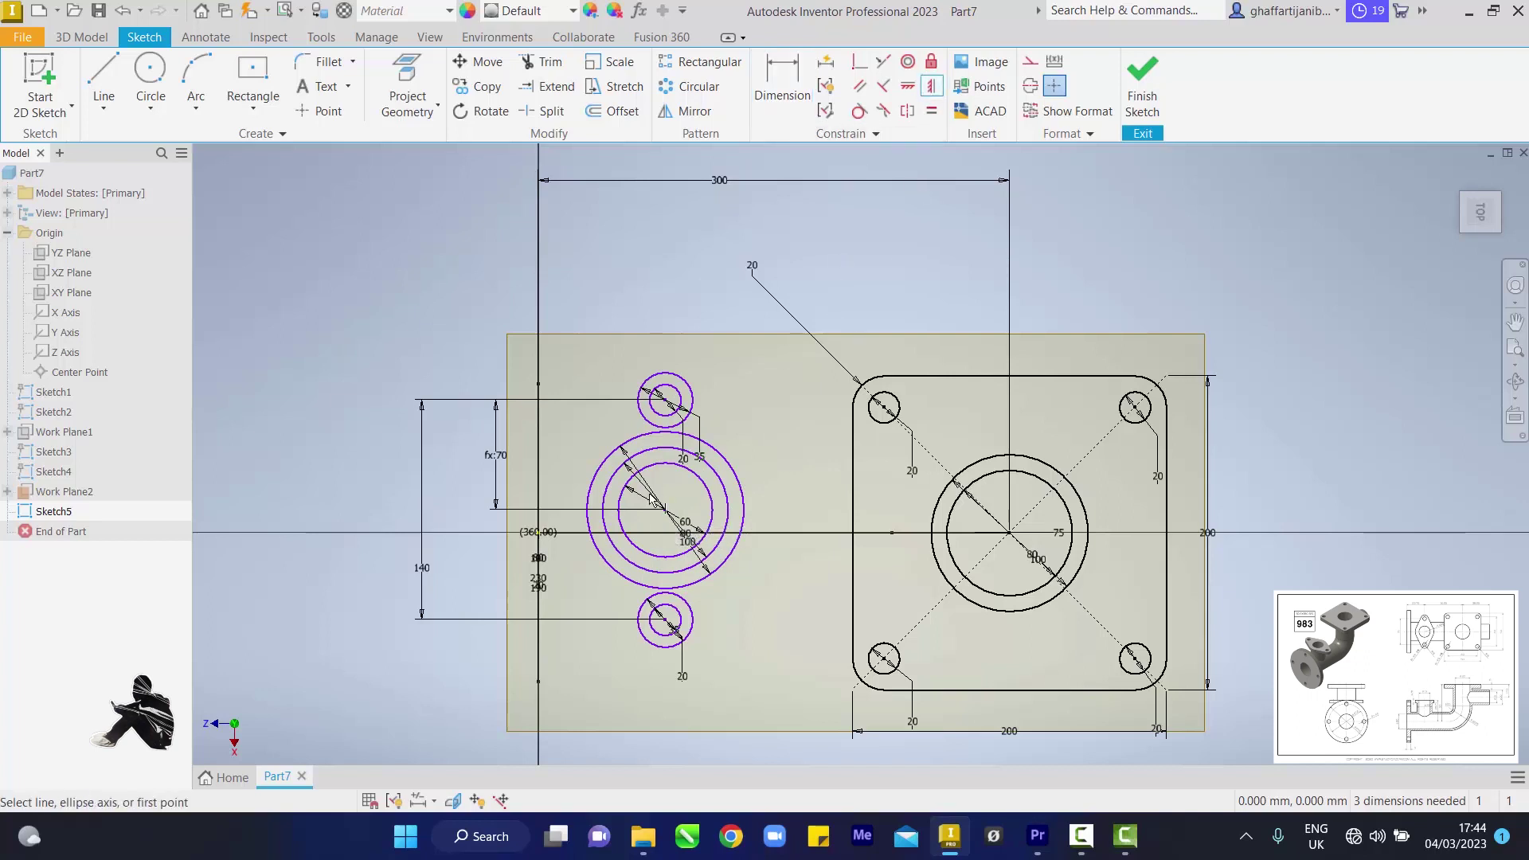
click(666, 511)
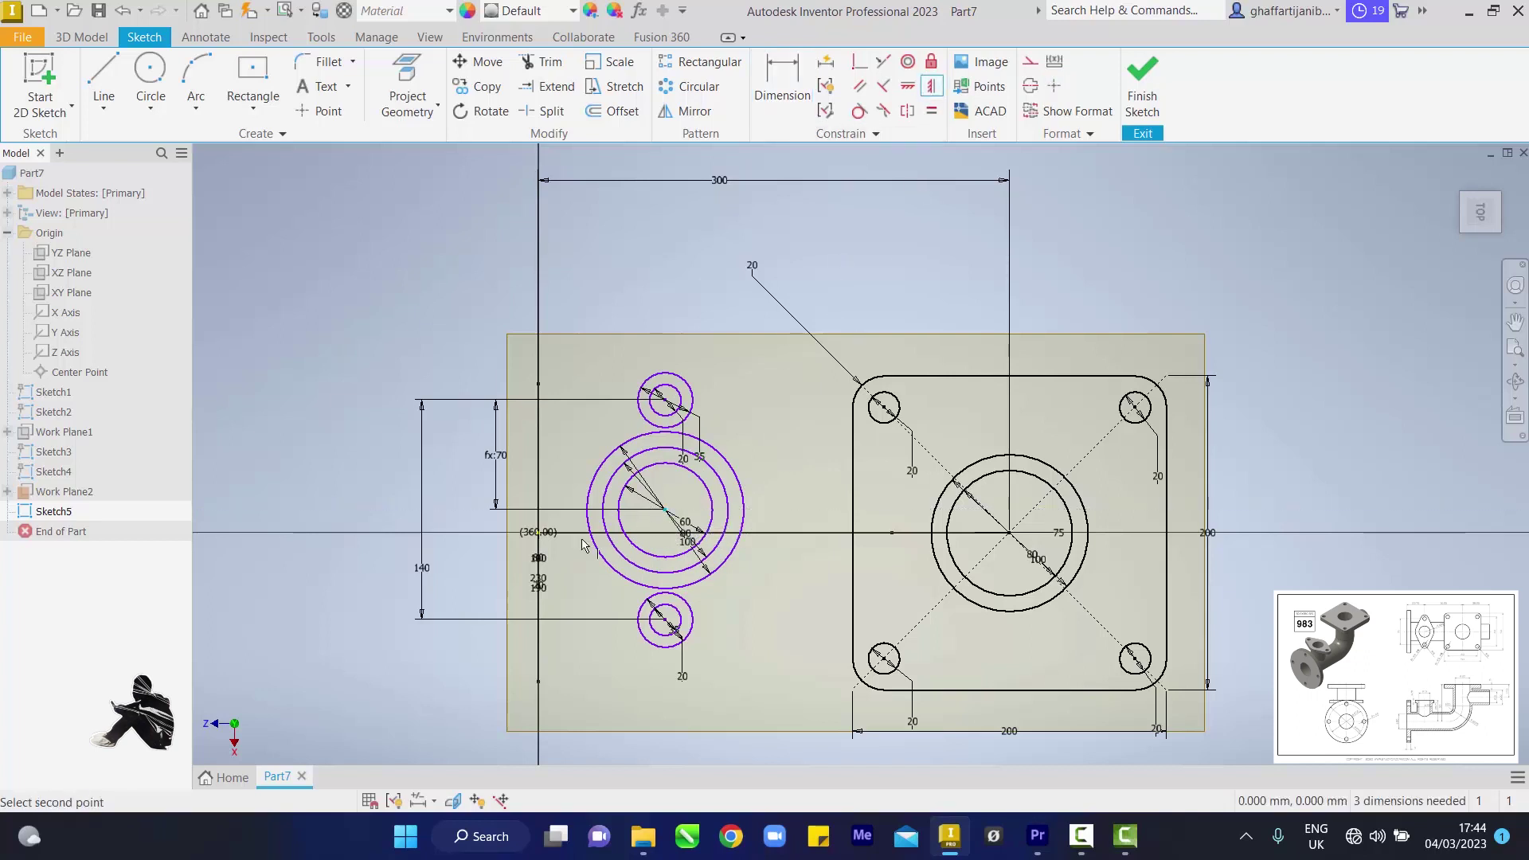
click(535, 532)
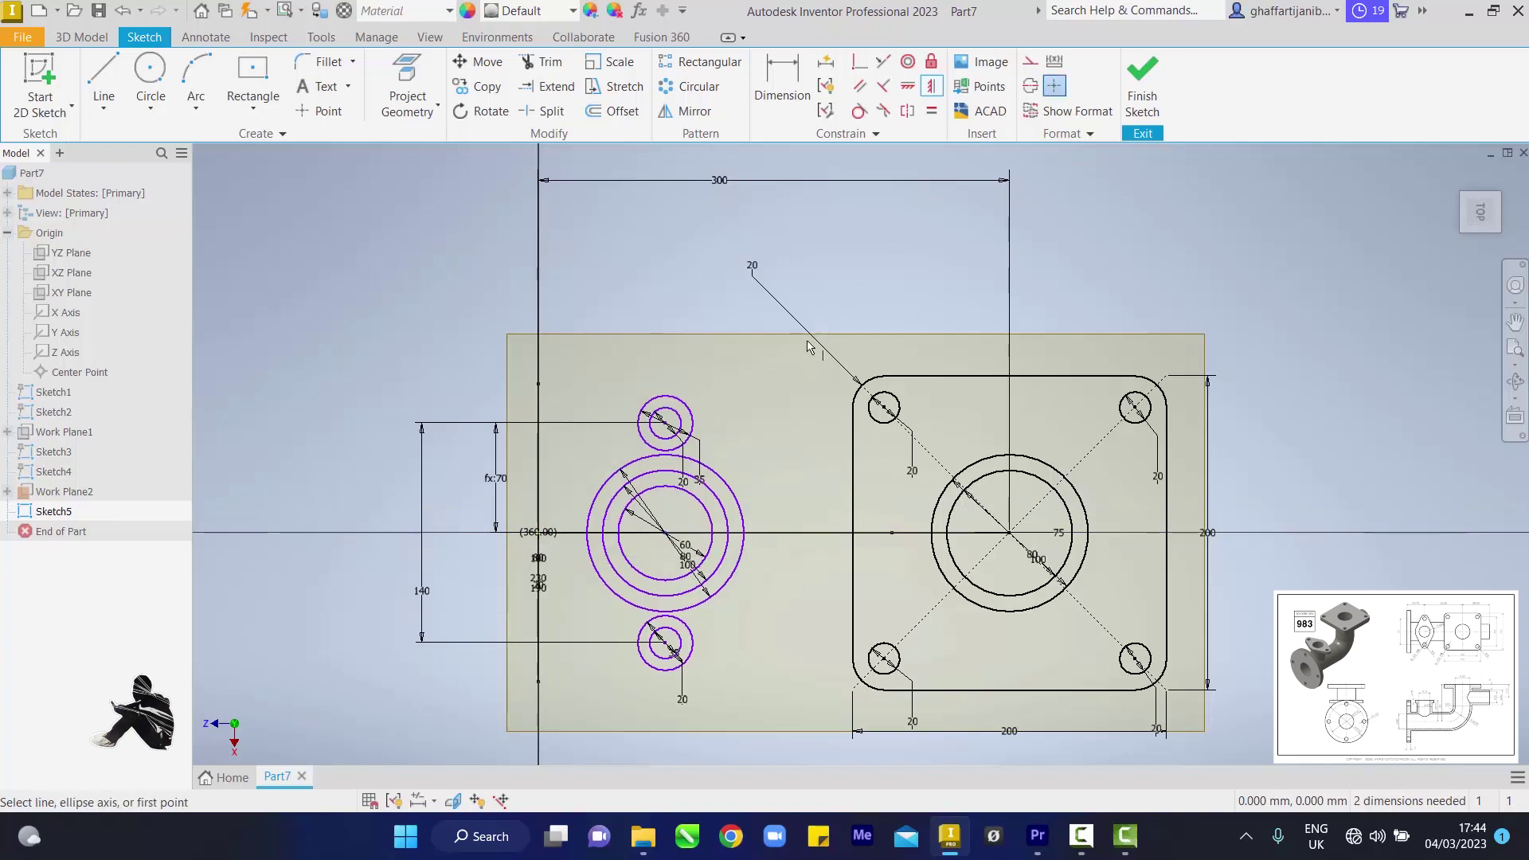
Dimension the distance from the sketch origin's axis line to the branch circles' centre and set it to 90 mm
key(d)
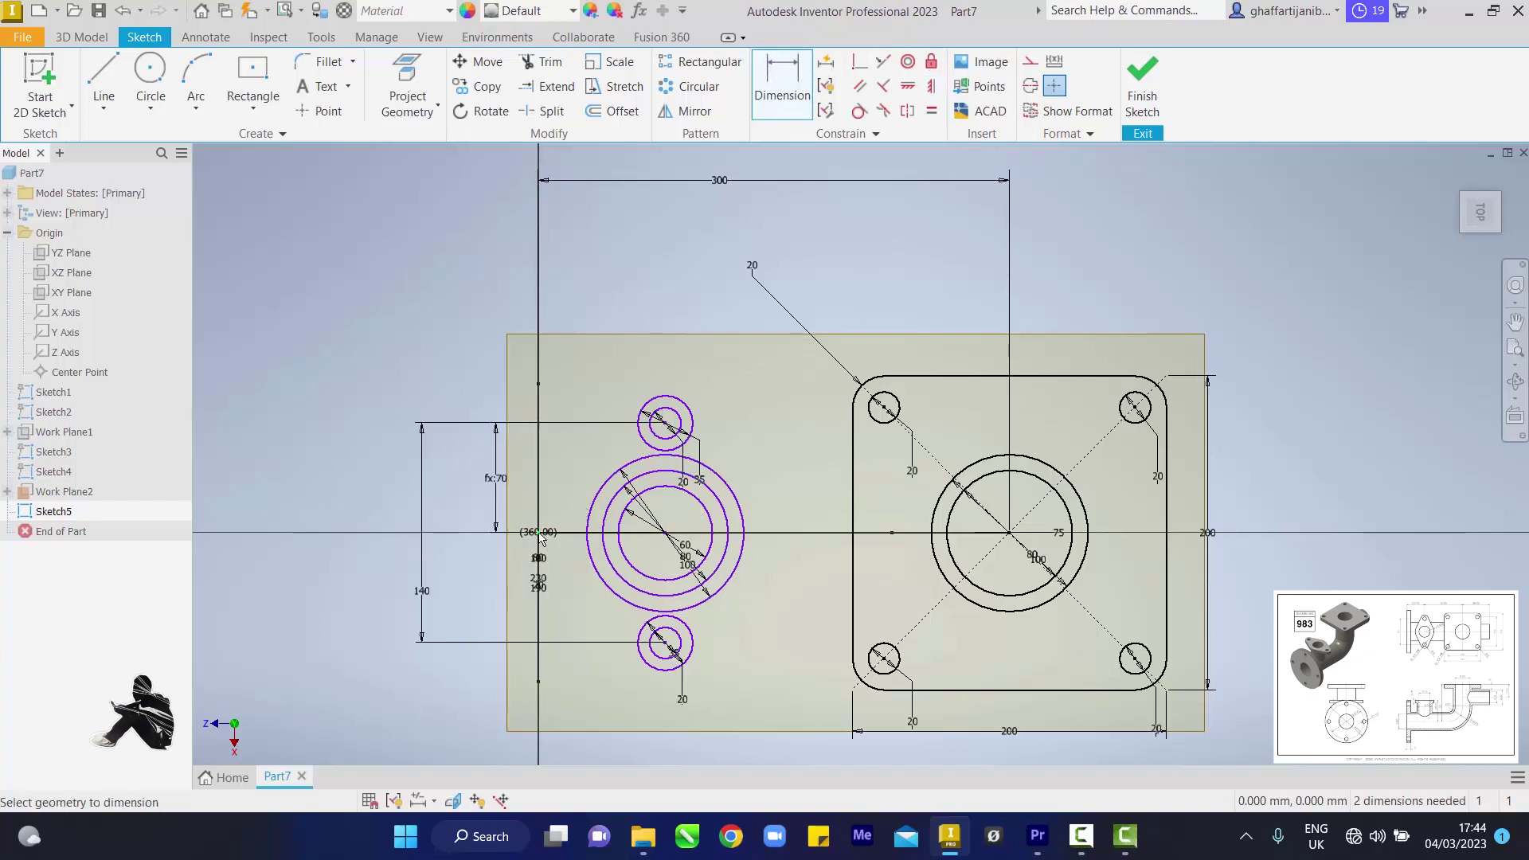
click(661, 532)
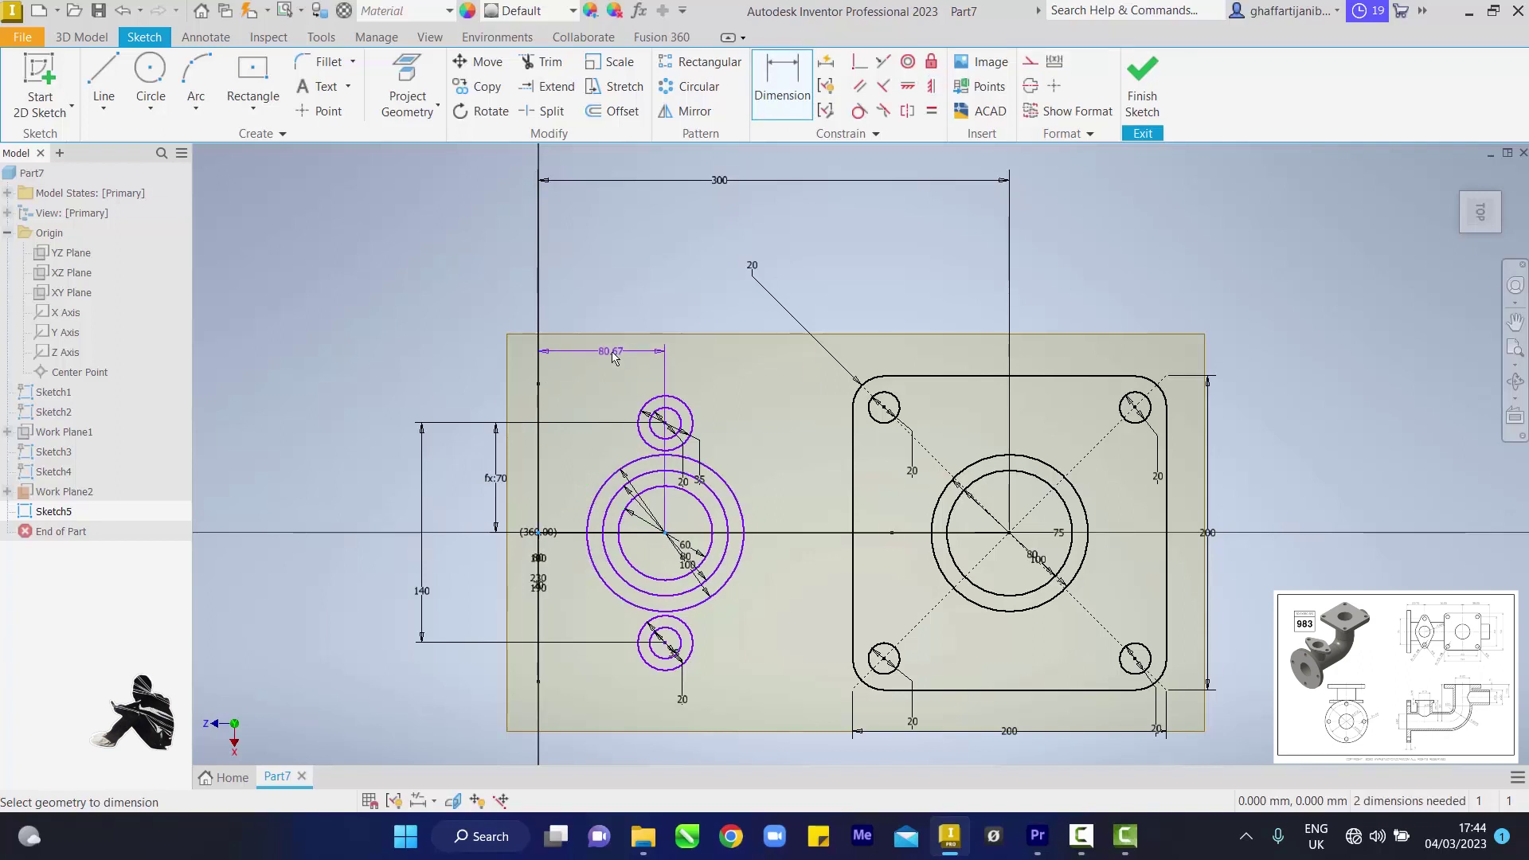
click(613, 358)
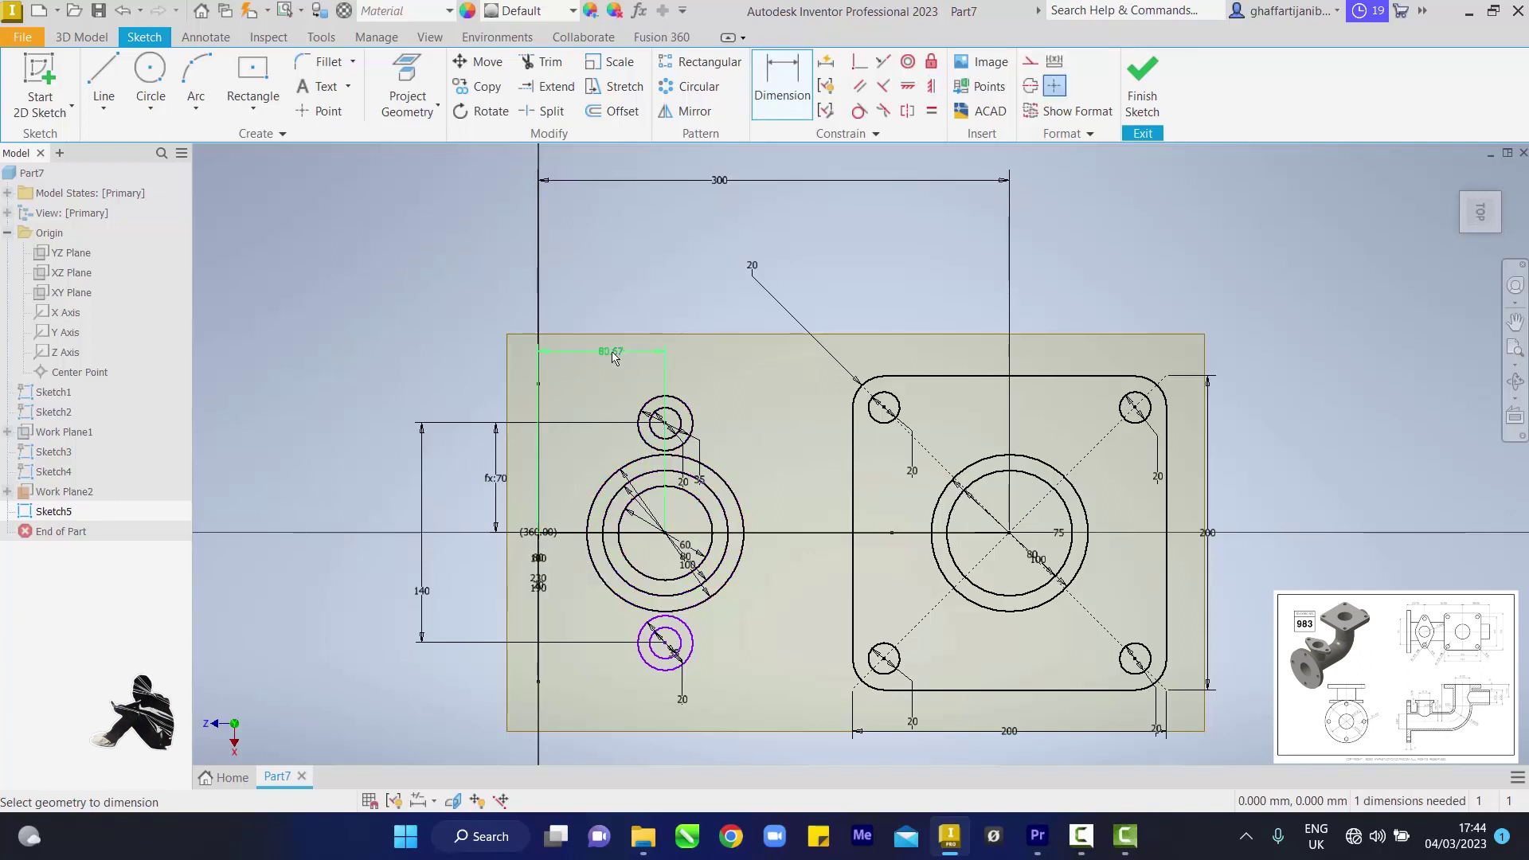
text(90)
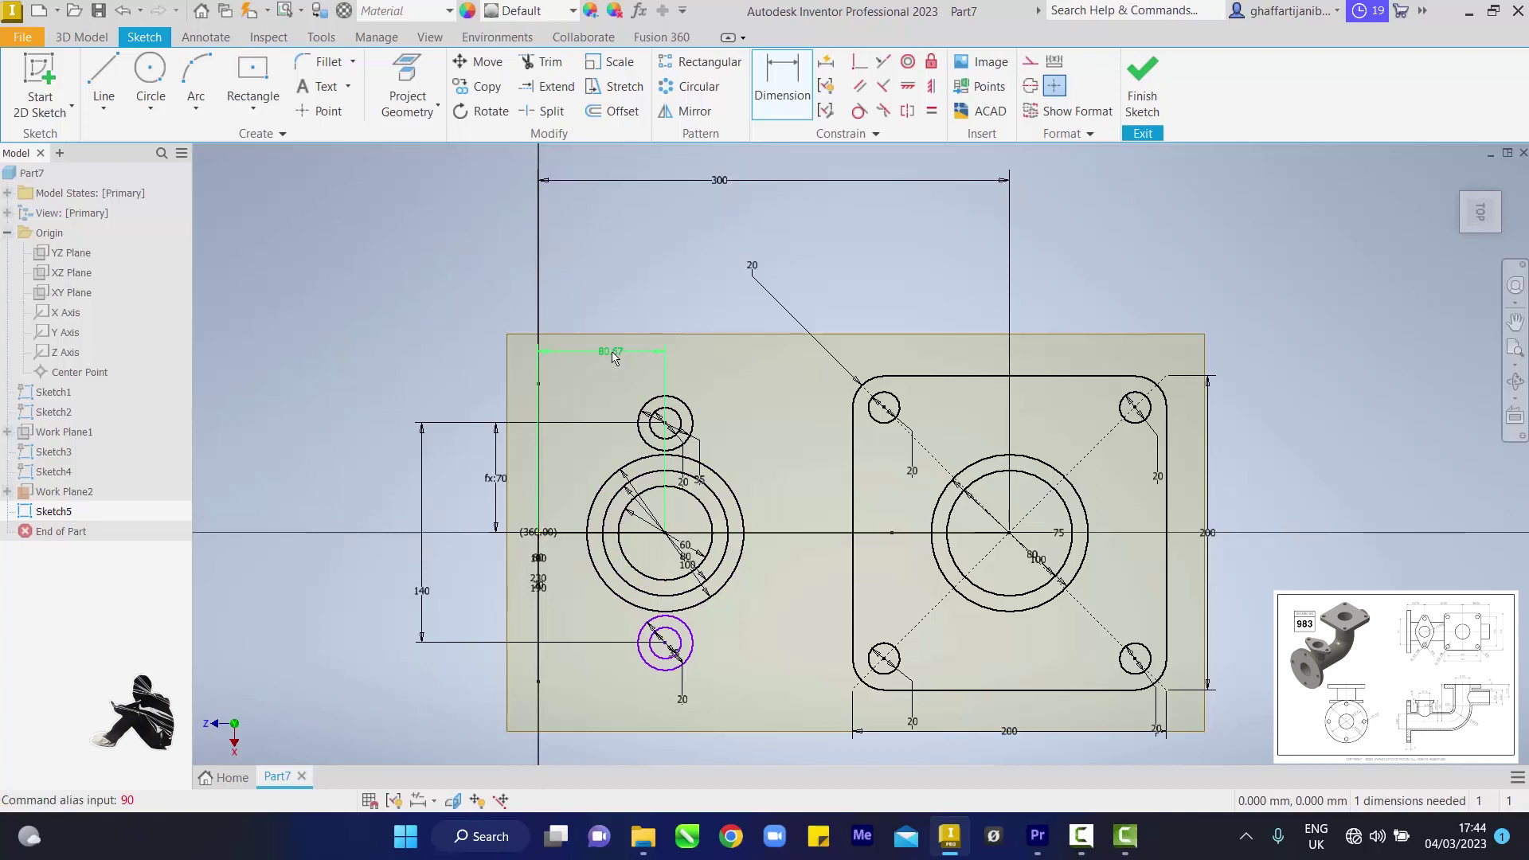
click(613, 358)
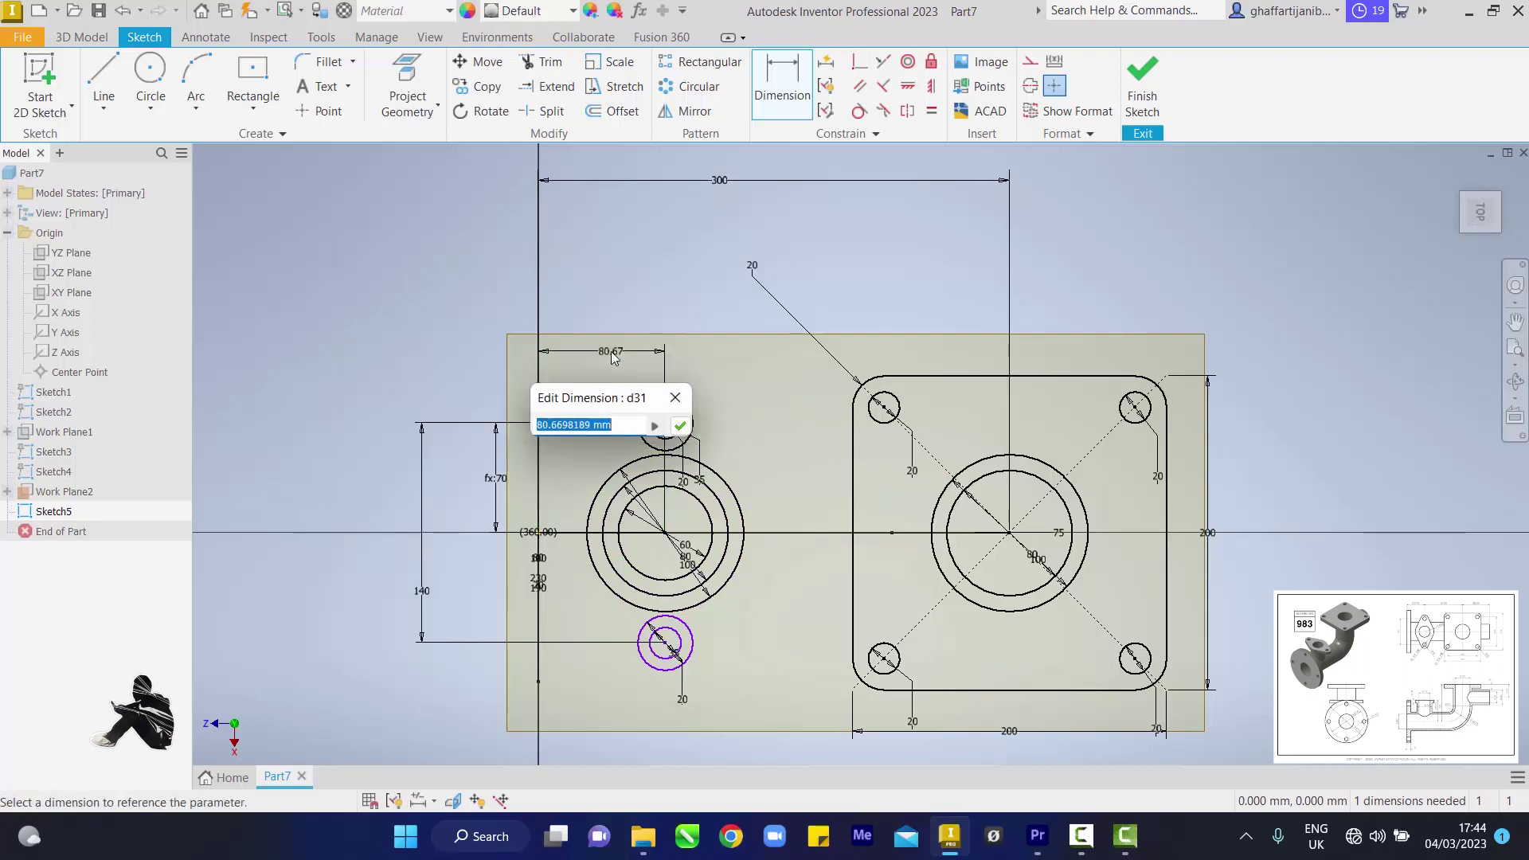
text(90)
key(Return)
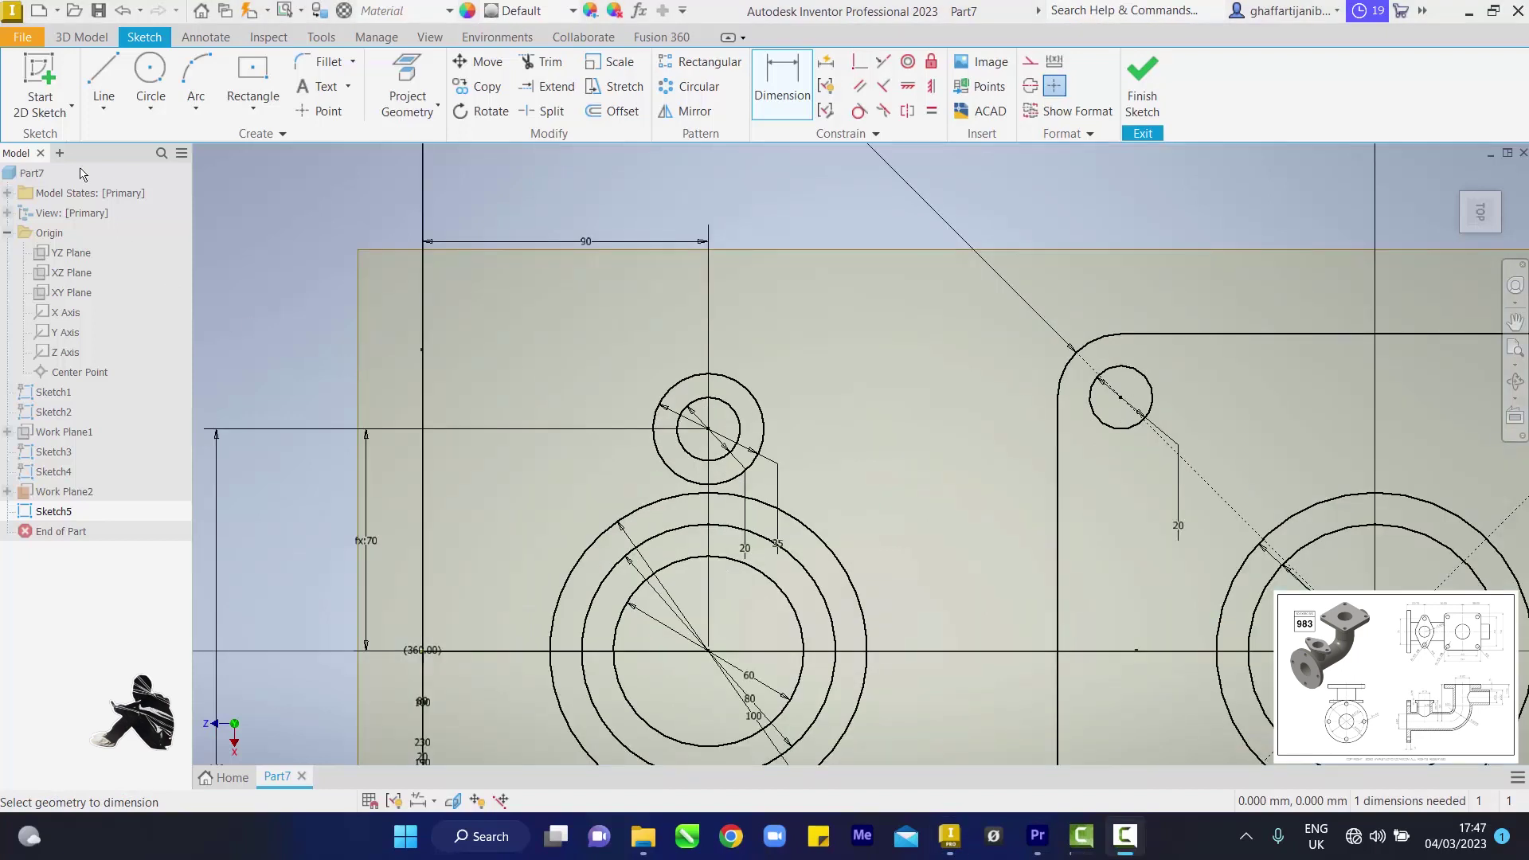
Draw two side lines from opposite sides of the upper 35 mm circle to the 100 mm branch circle
click(117, 79)
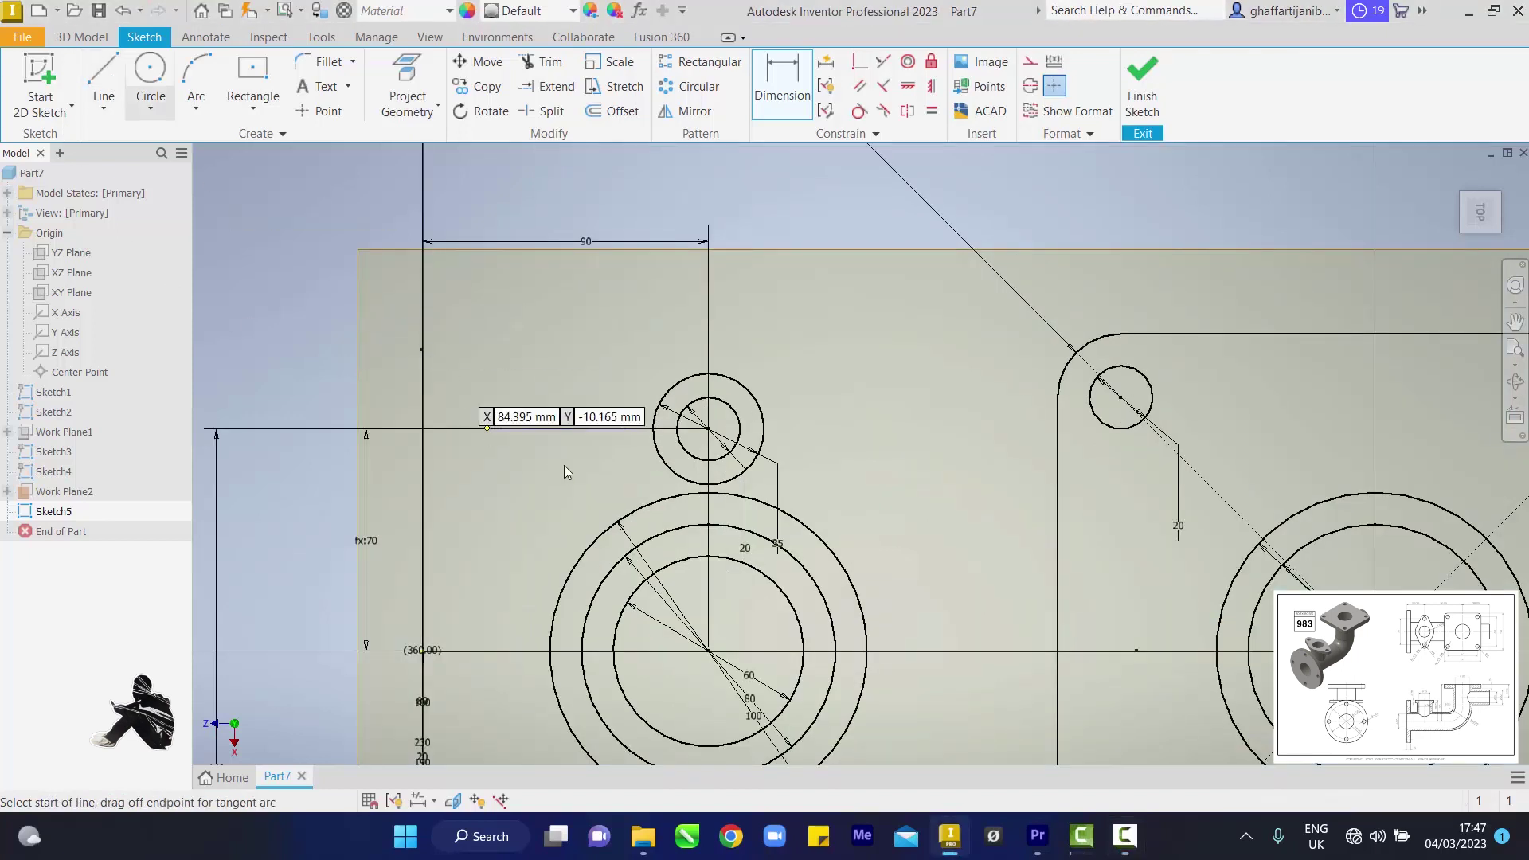
click(652, 428)
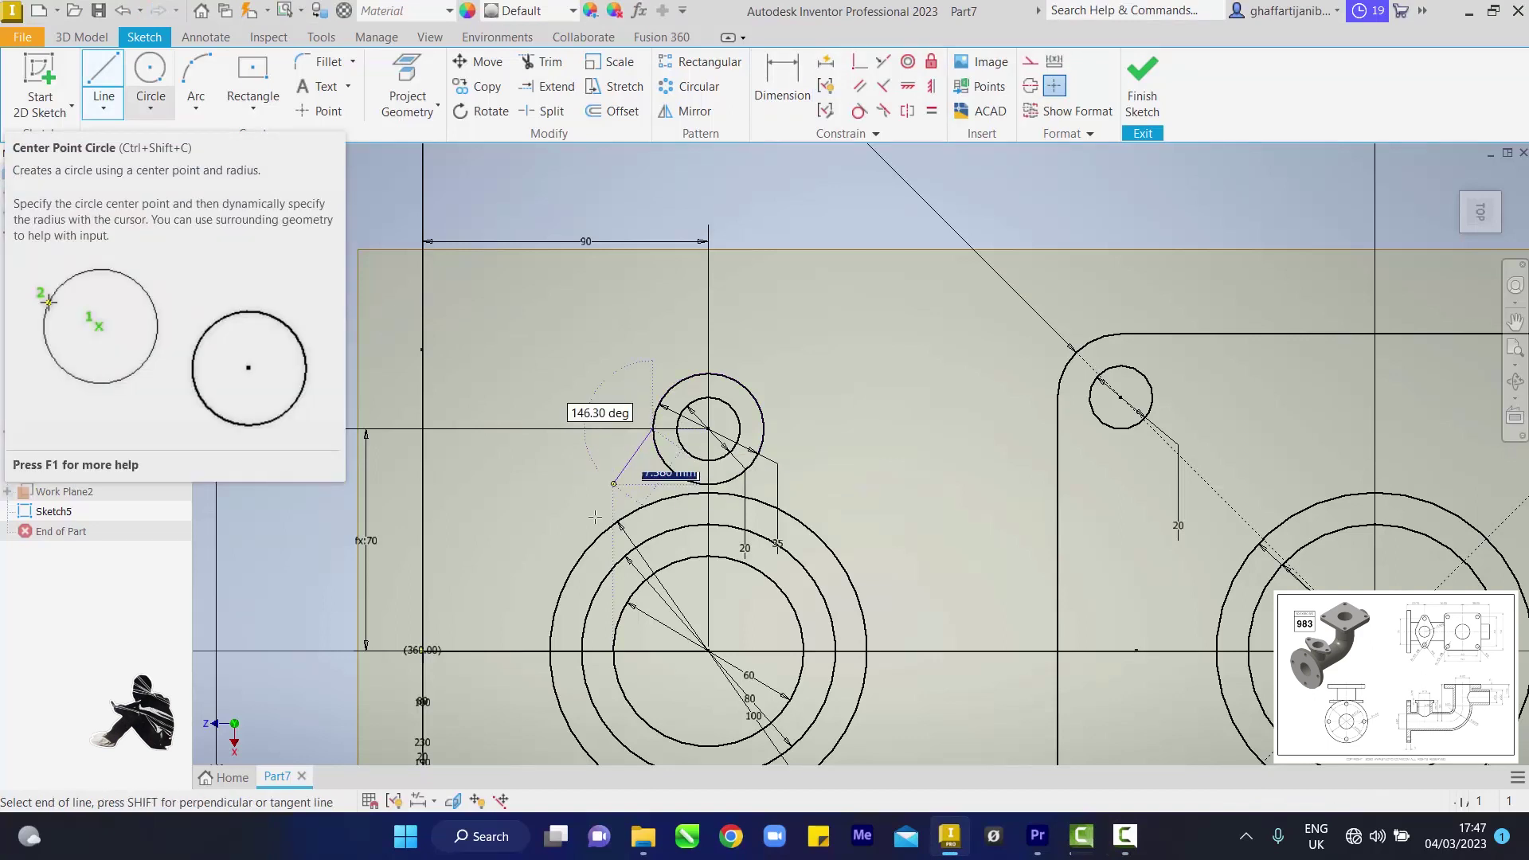
double_click(584, 553)
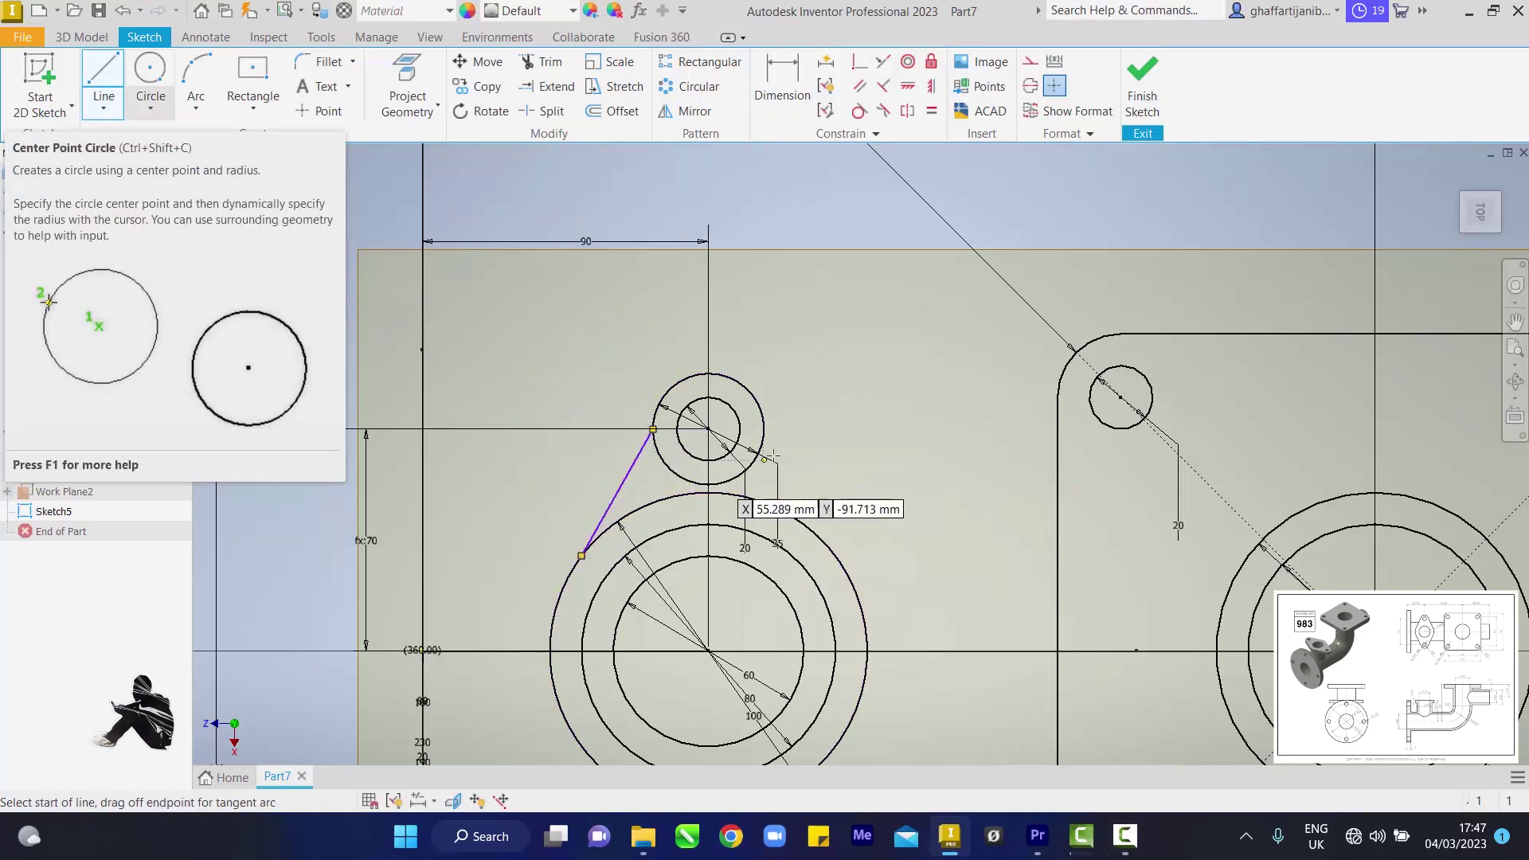
click(763, 430)
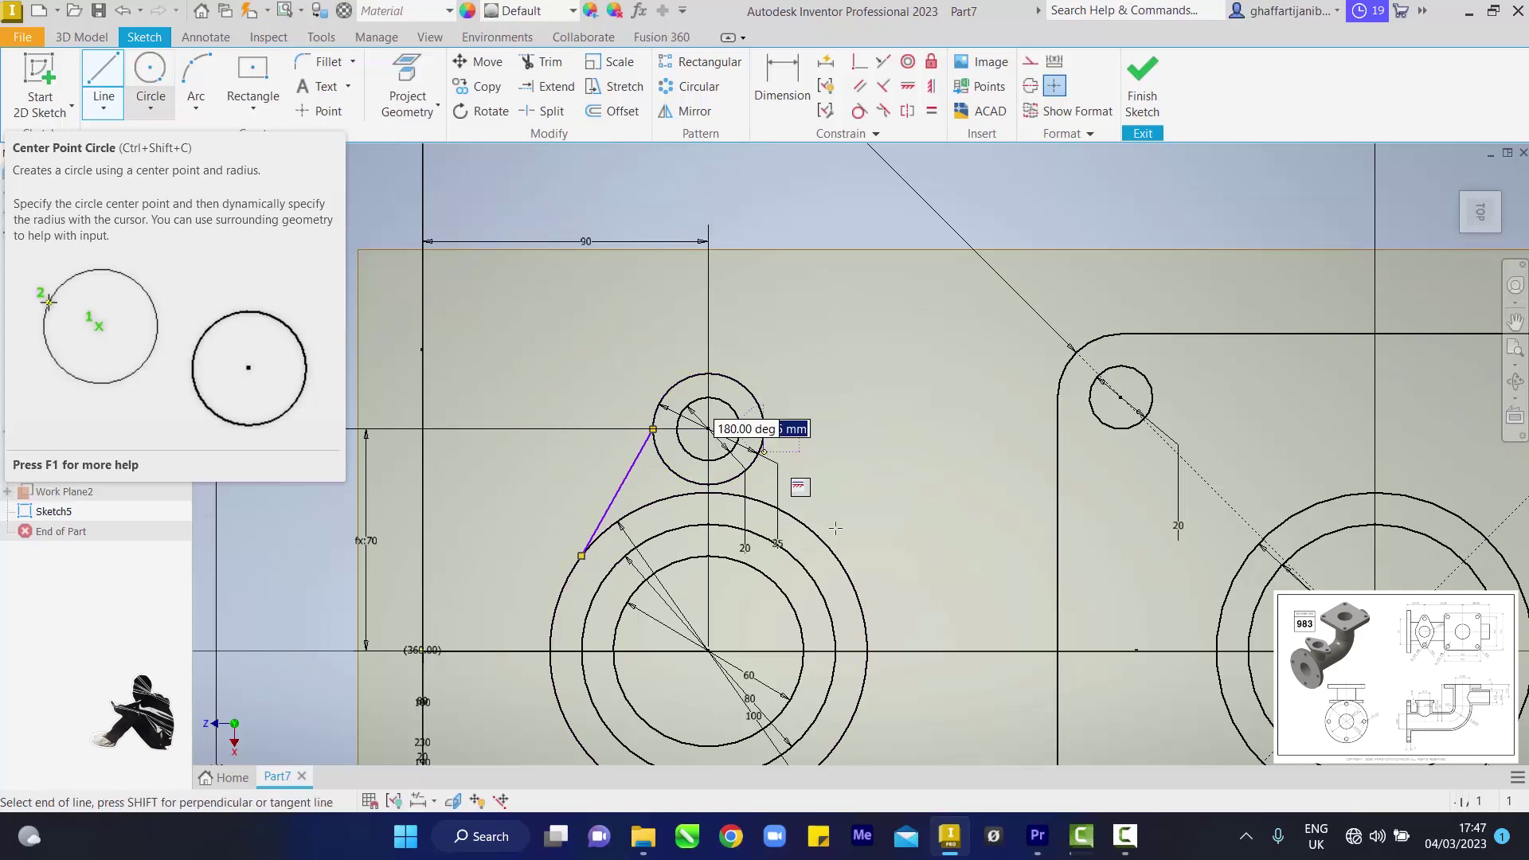
double_click(847, 571)
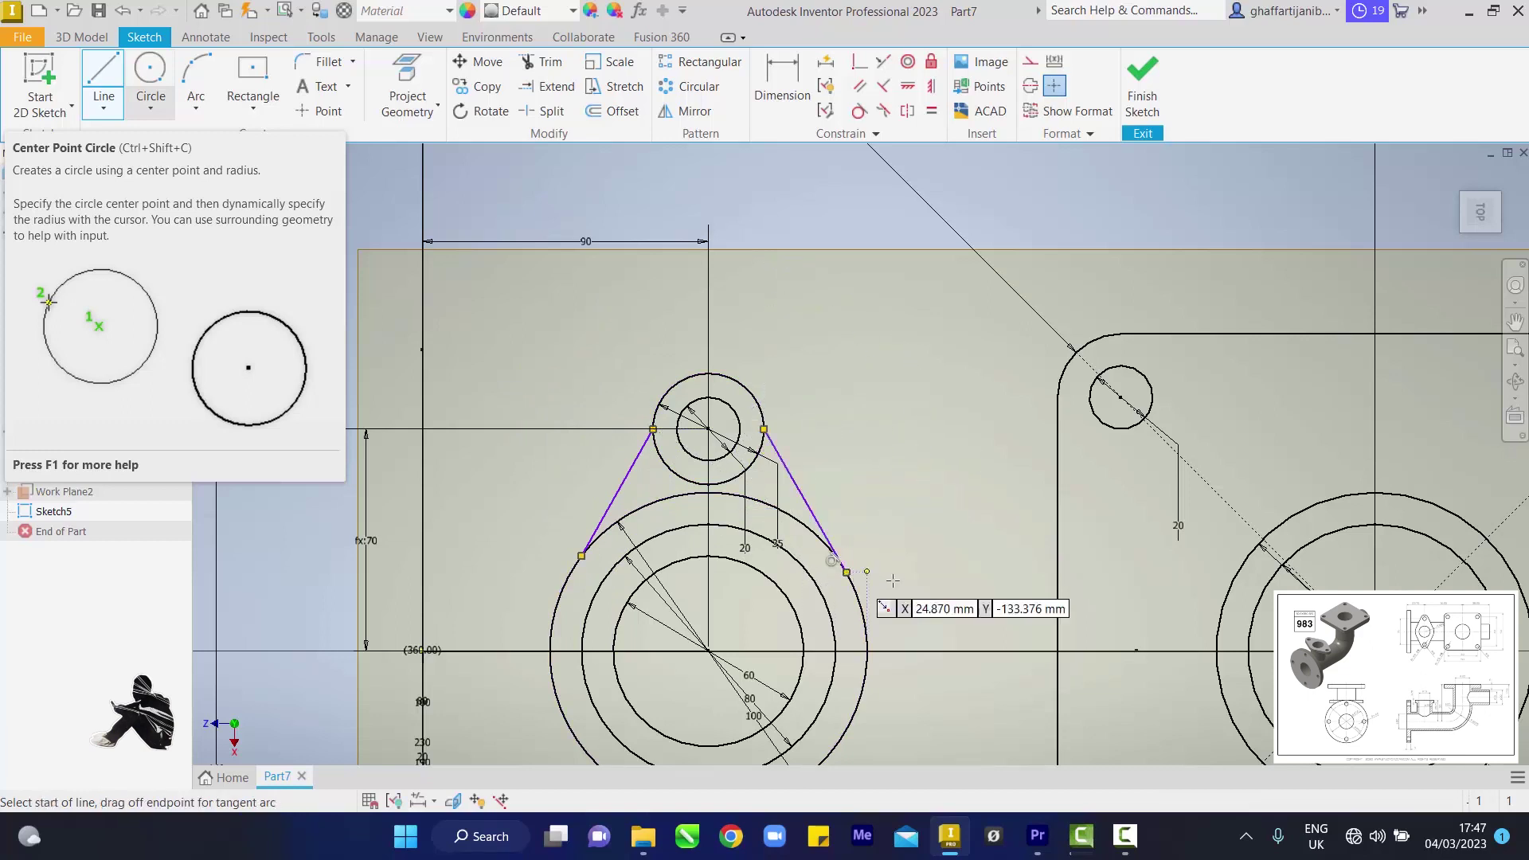
Draw two side lines joining the 100 mm branch circle to the lower 35 mm circle, about 52 mm and 46 mm long
click(1515, 350)
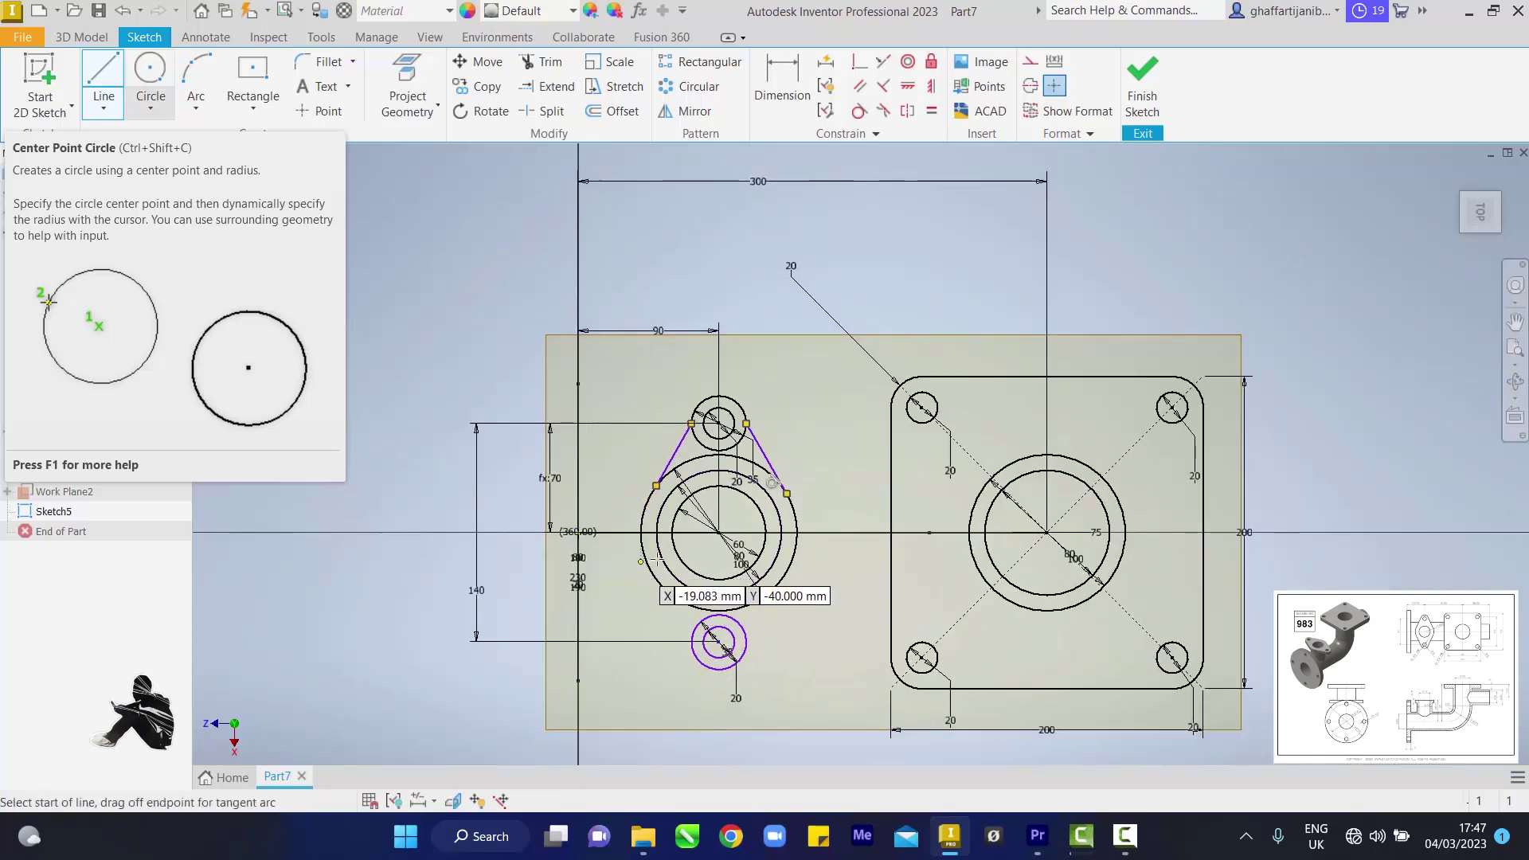
click(652, 572)
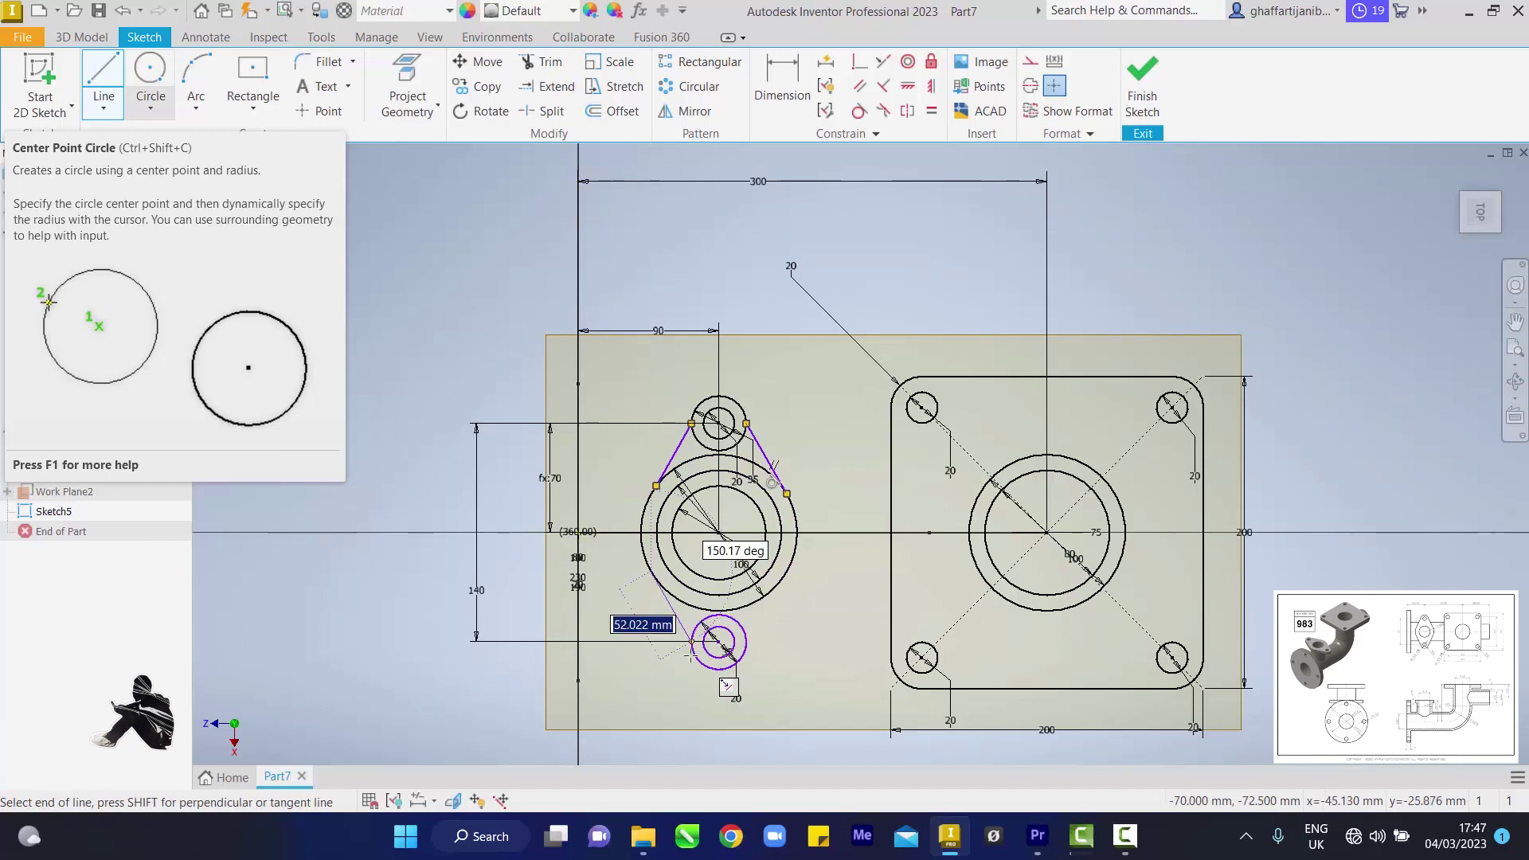
double_click(691, 641)
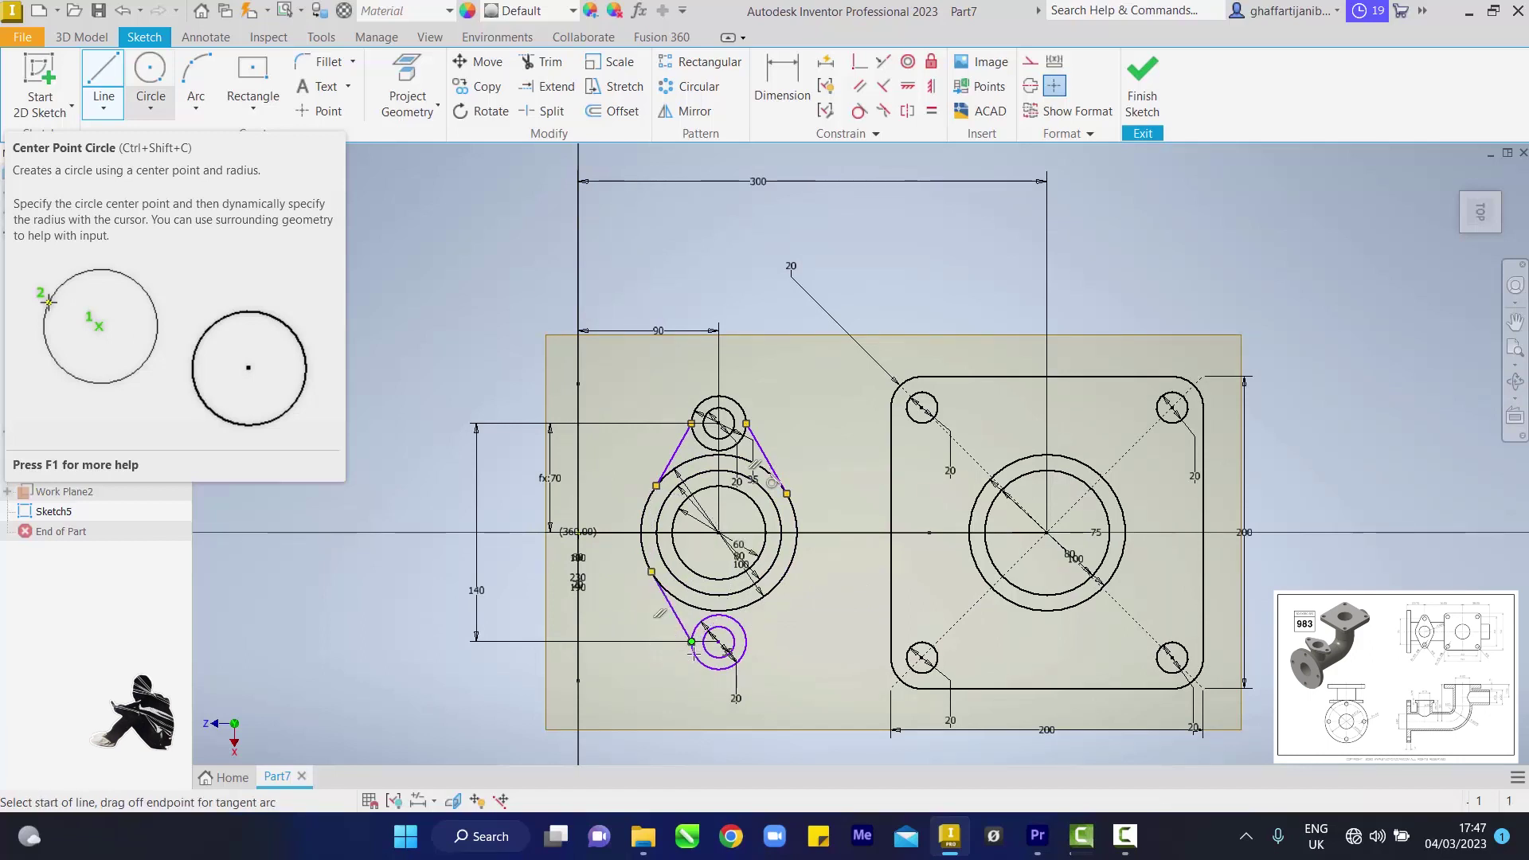
click(746, 641)
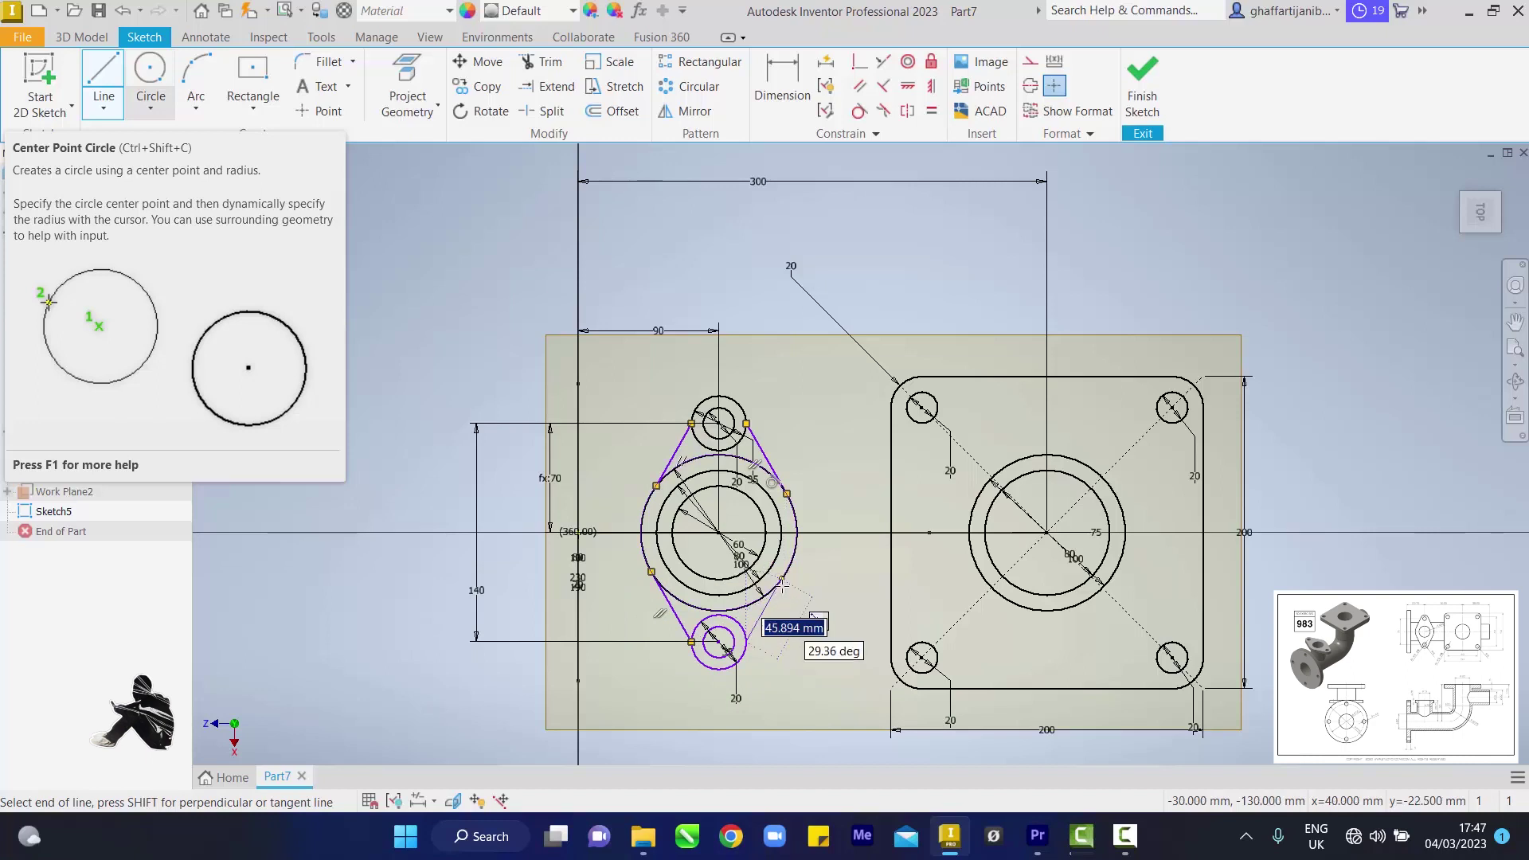
double_click(781, 578)
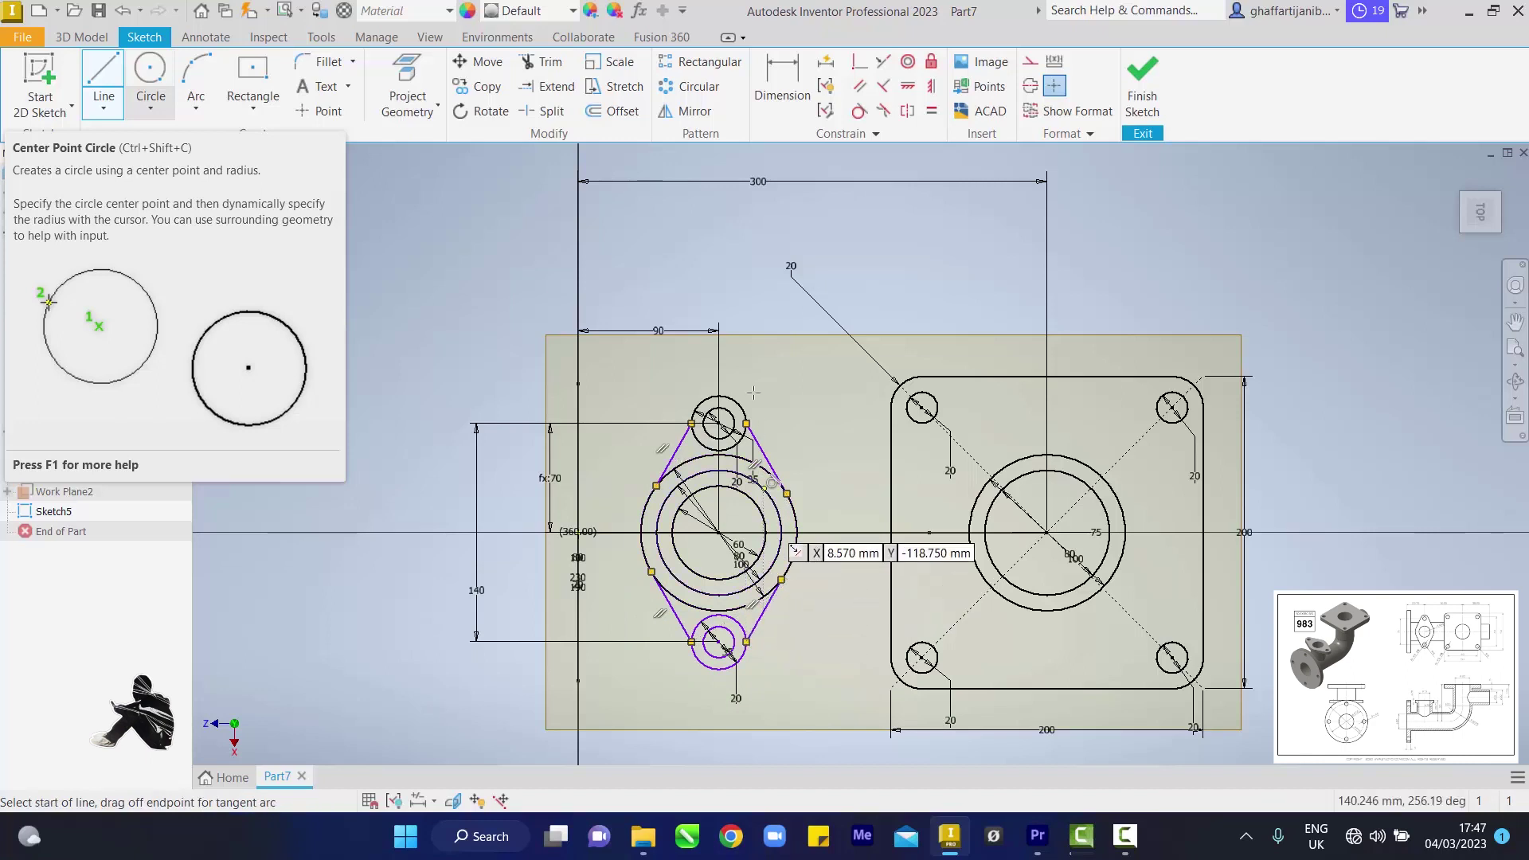
Make the upper-left side line tangent to both the upper 35 mm circle and the 100 mm branch circle
click(859, 113)
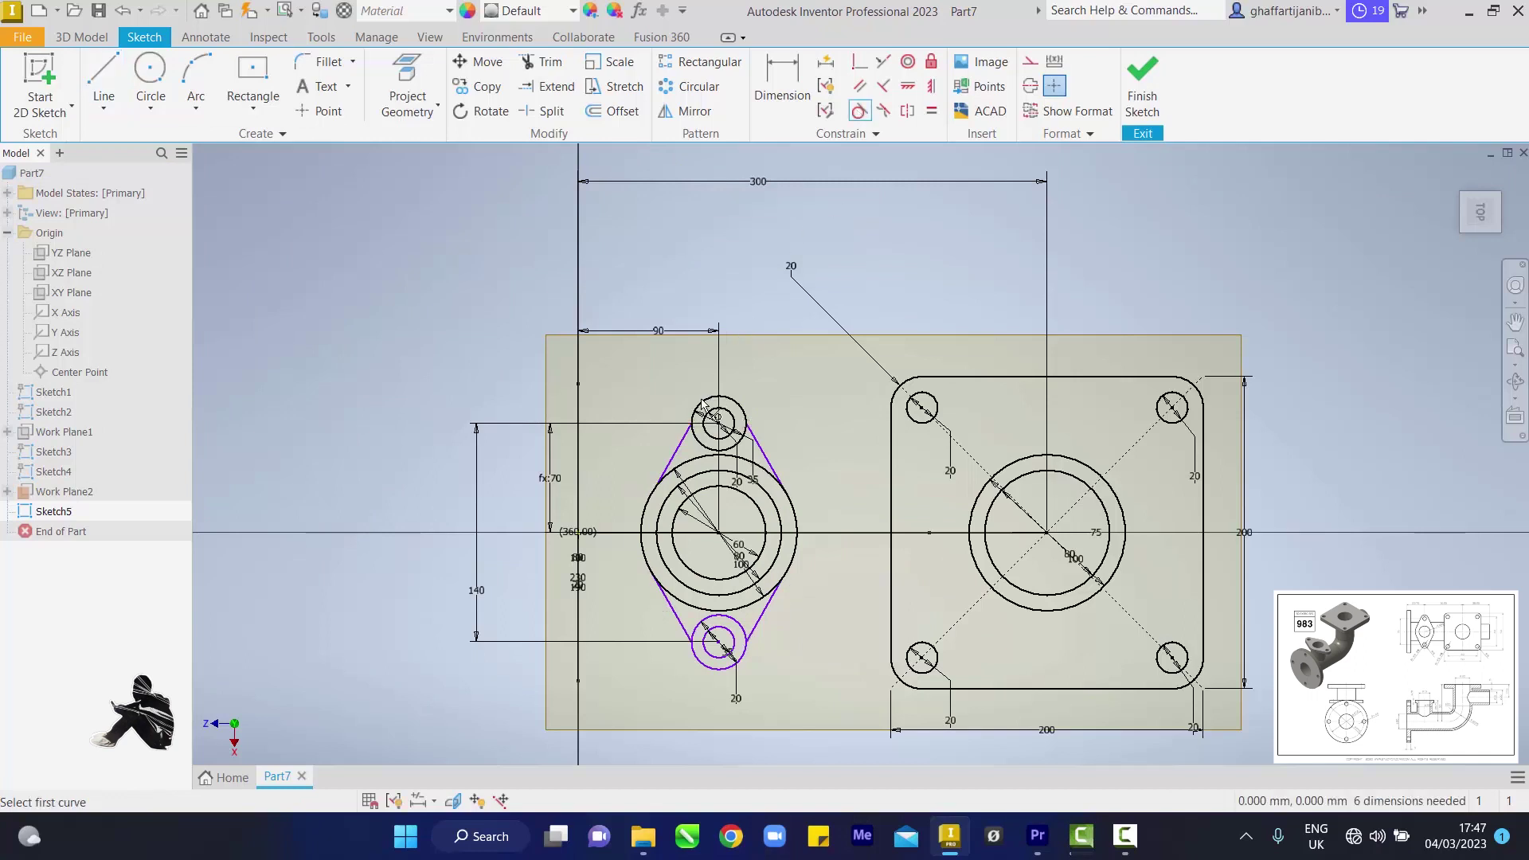
click(697, 410)
click(677, 456)
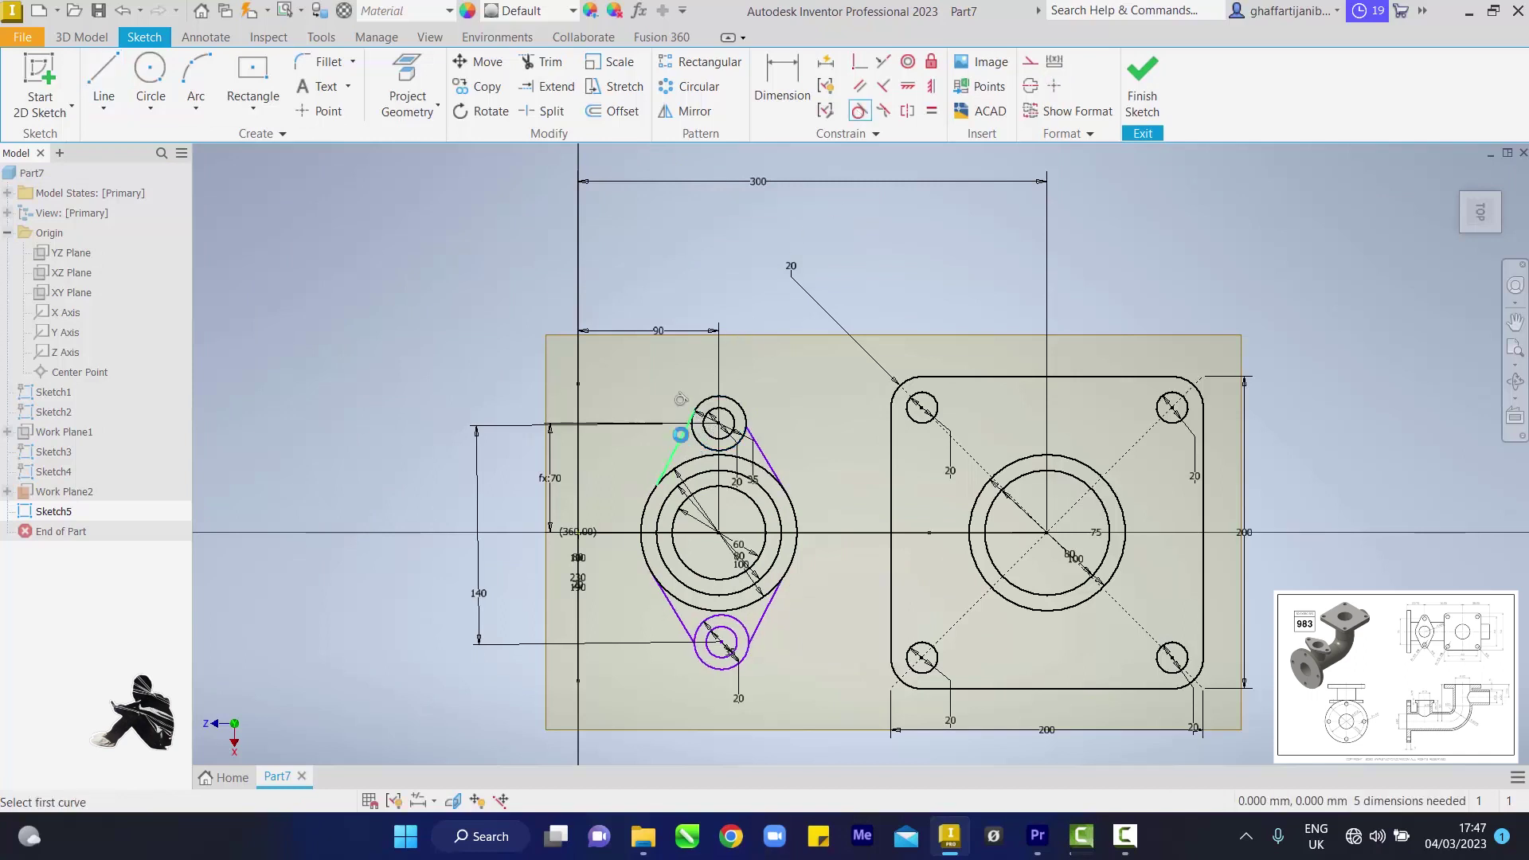
click(676, 470)
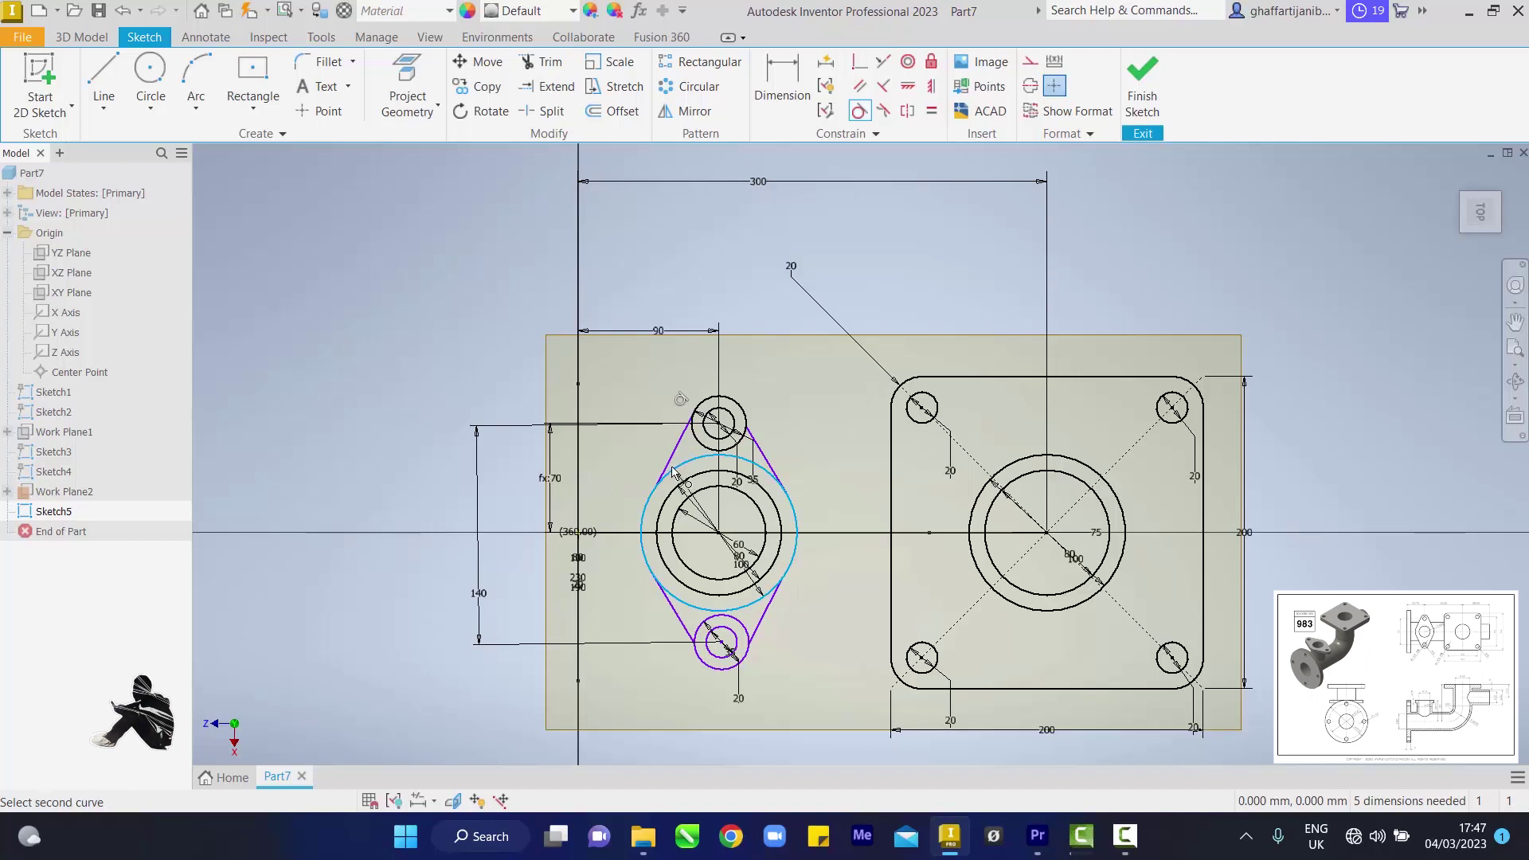
click(667, 472)
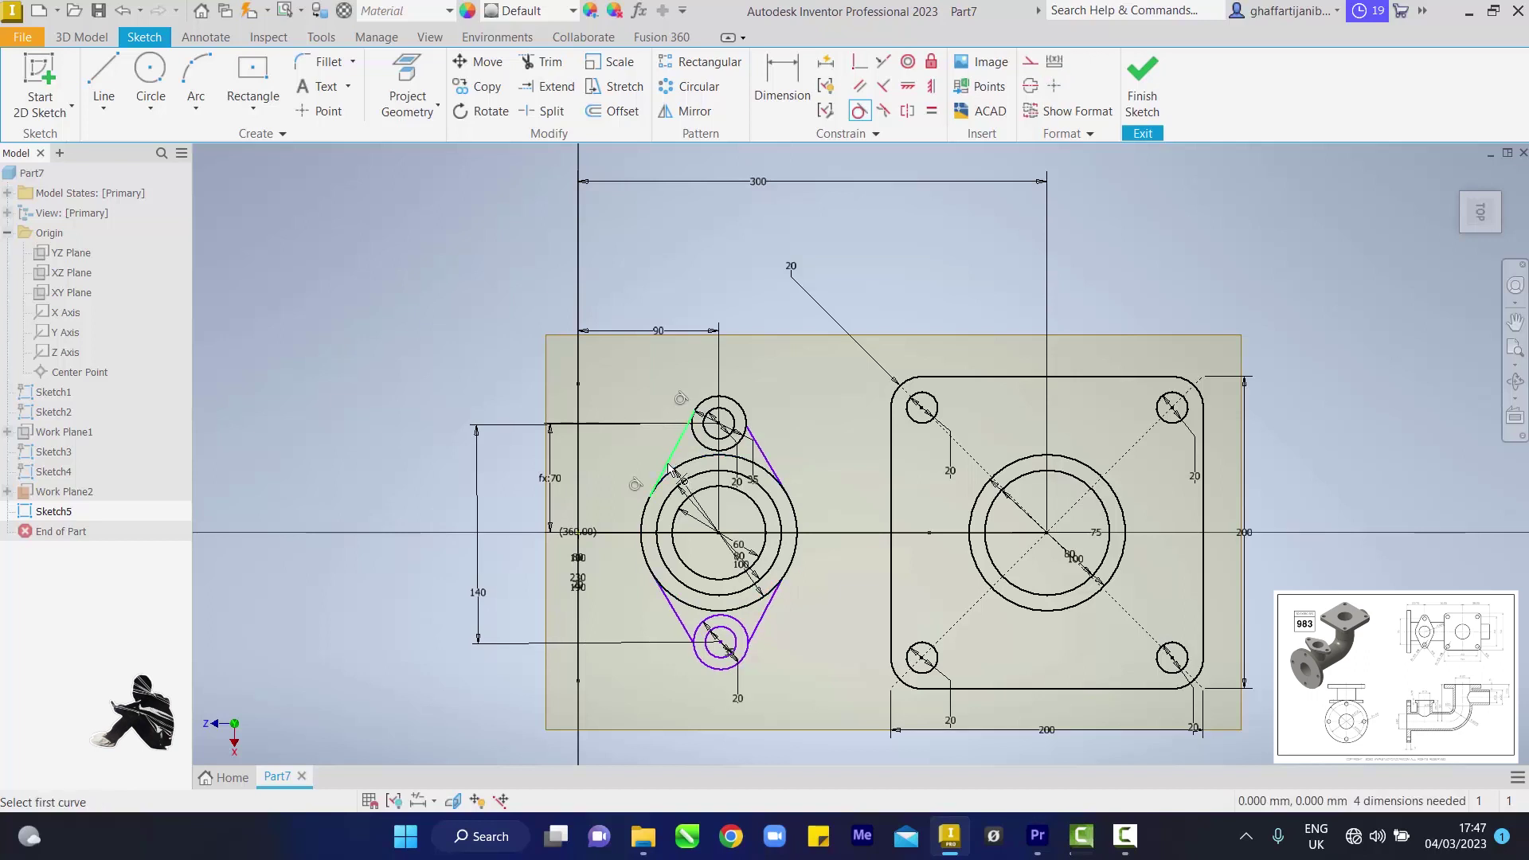
Apply tangent constraints between the upper-right side line and both the upper 35 mm circle and the 100 mm branch circle
click(752, 442)
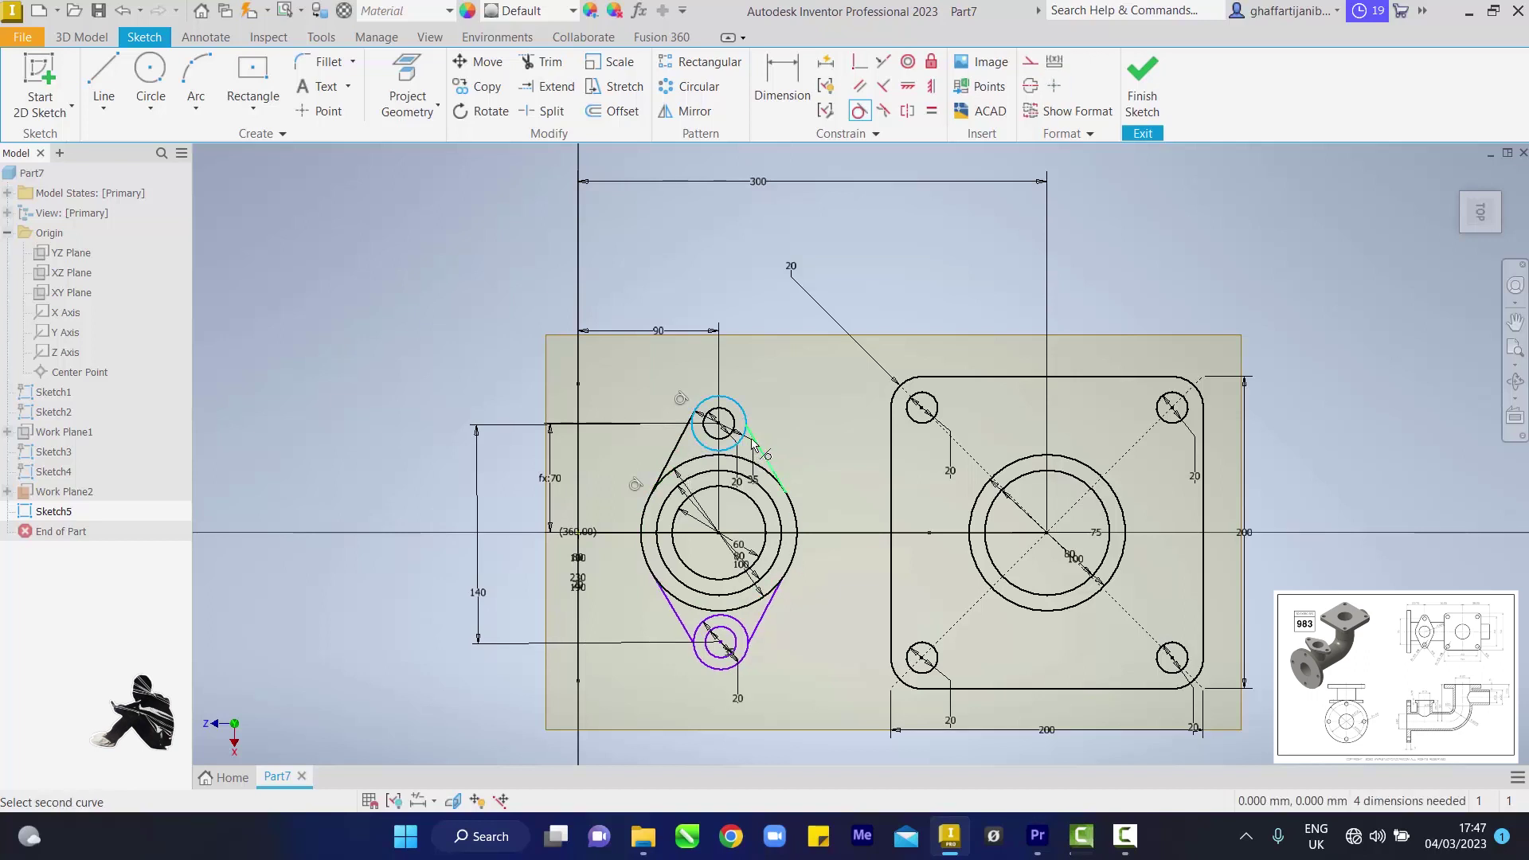
click(757, 449)
click(763, 471)
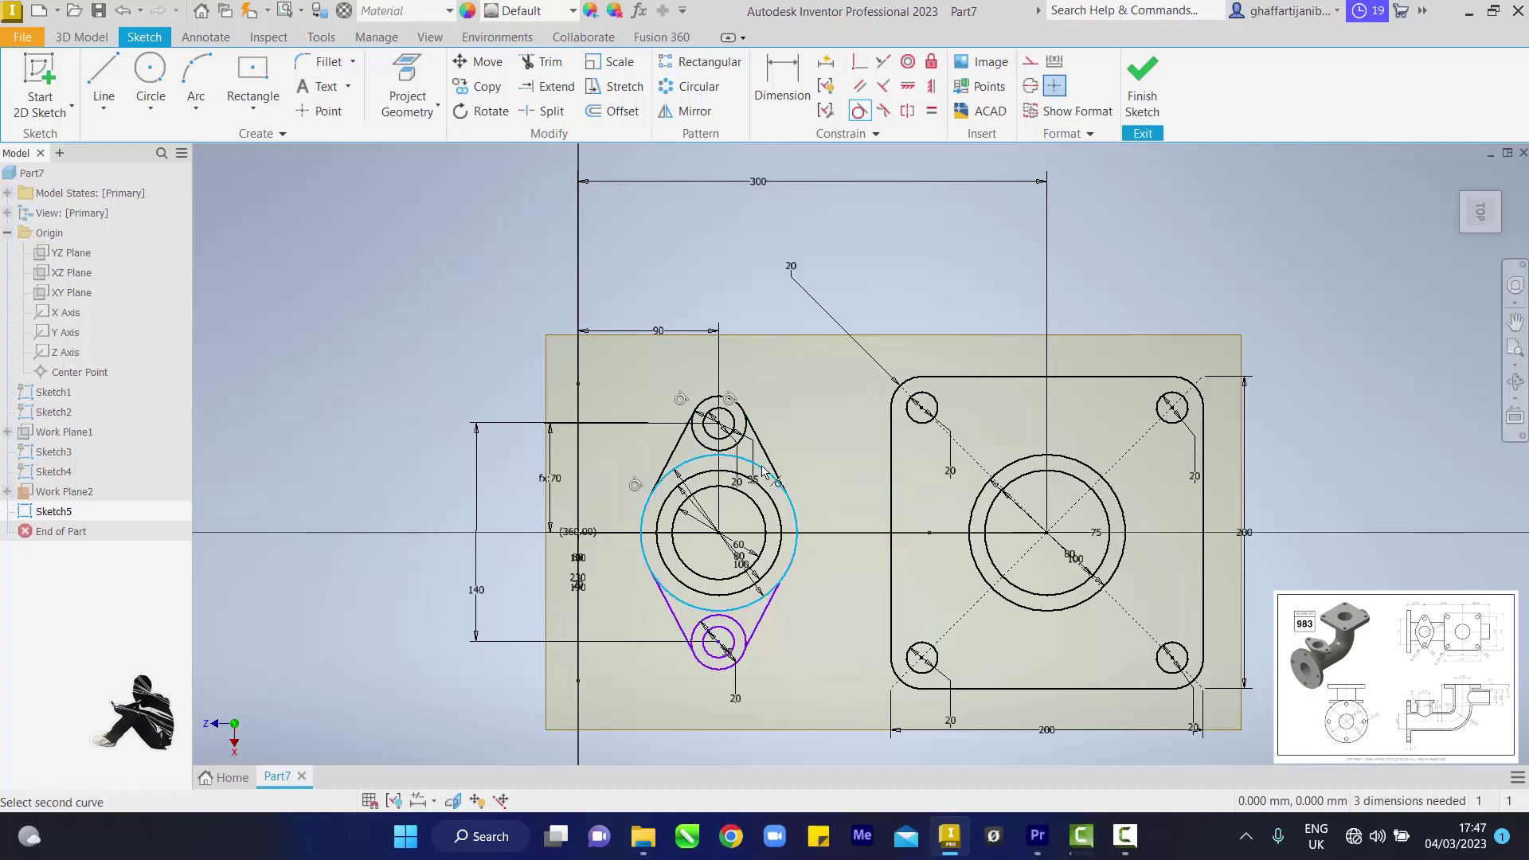
click(781, 478)
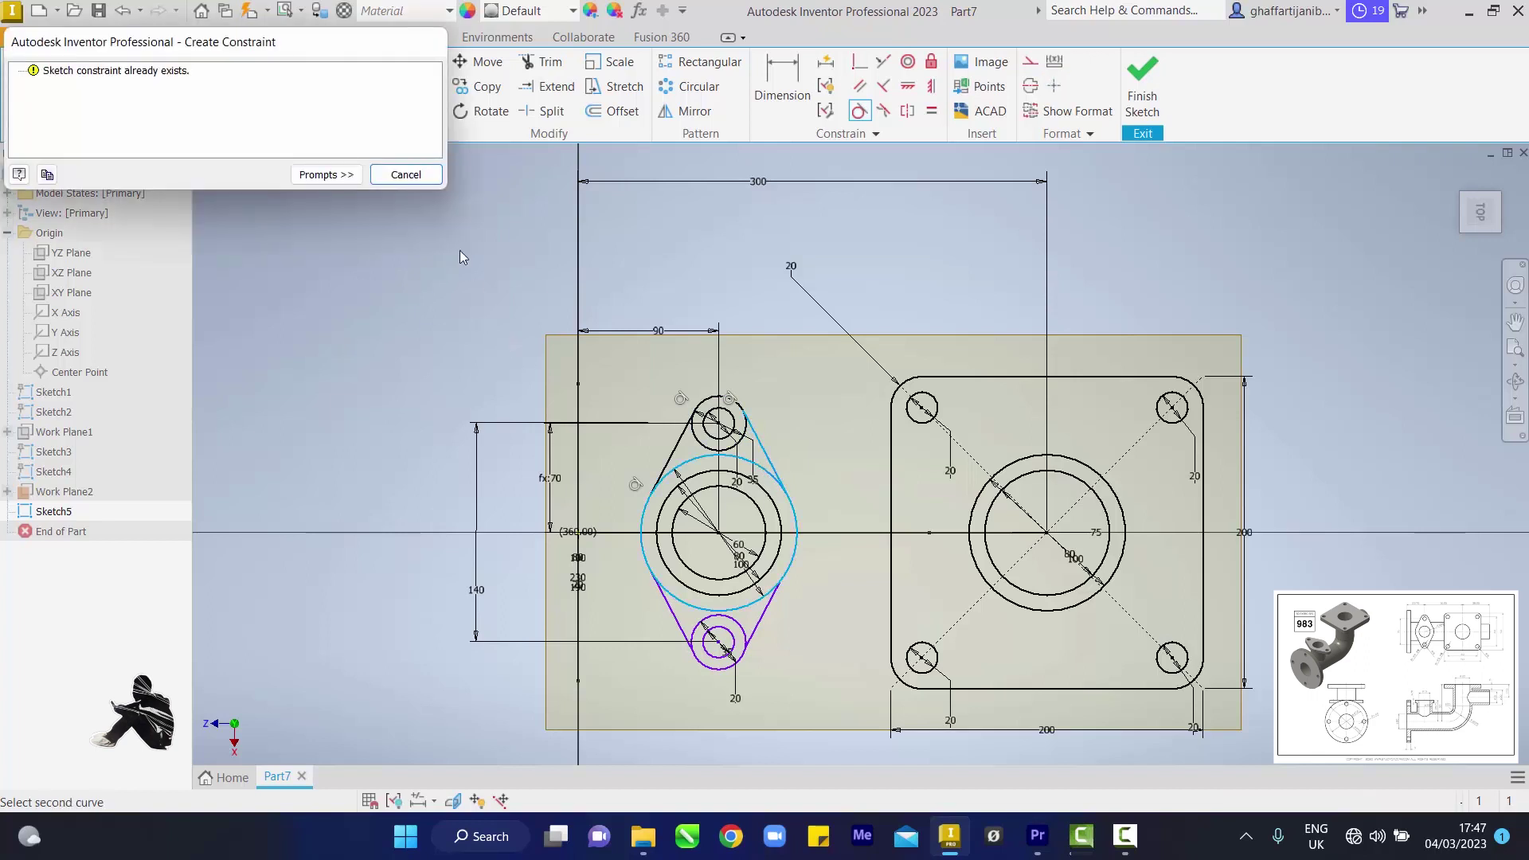
click(405, 175)
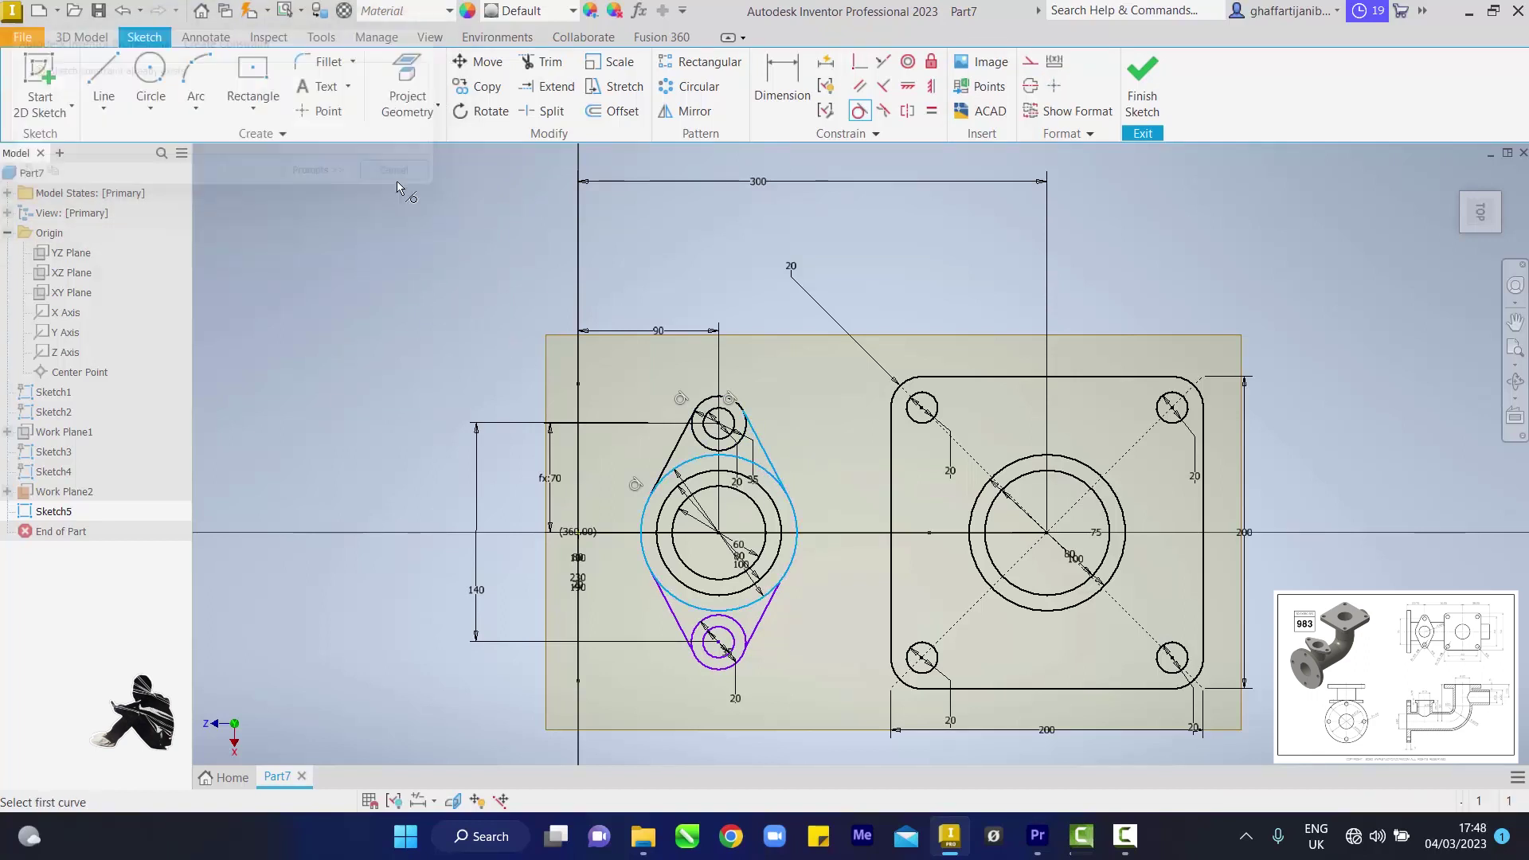
Make the lower-left side line tangent to the 100 mm and lower 35 mm circles, and the lower-right side line tangent to the lower 35 mm circle
click(676, 605)
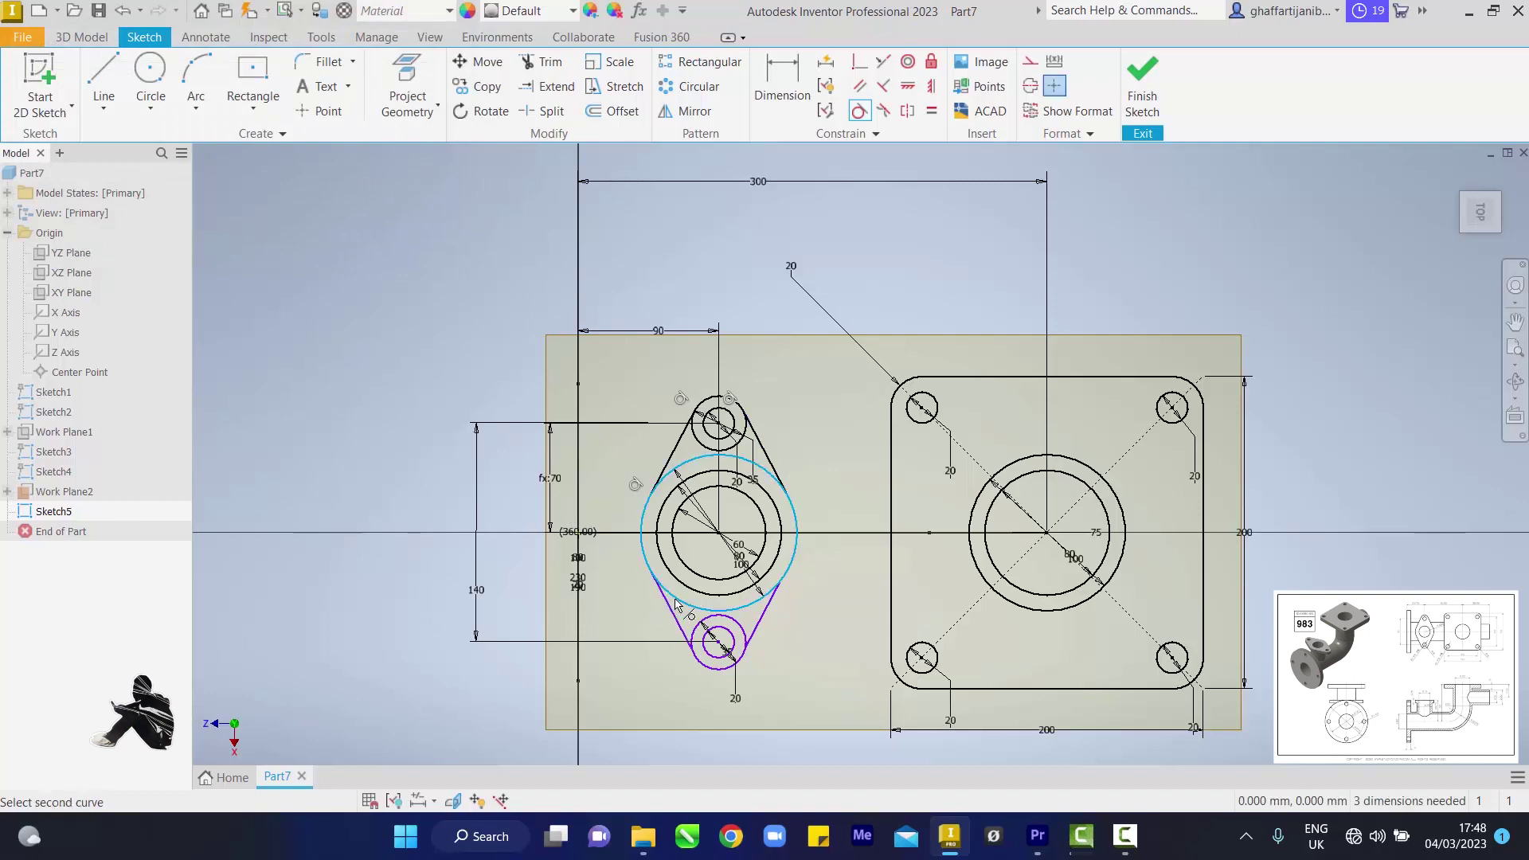
click(675, 613)
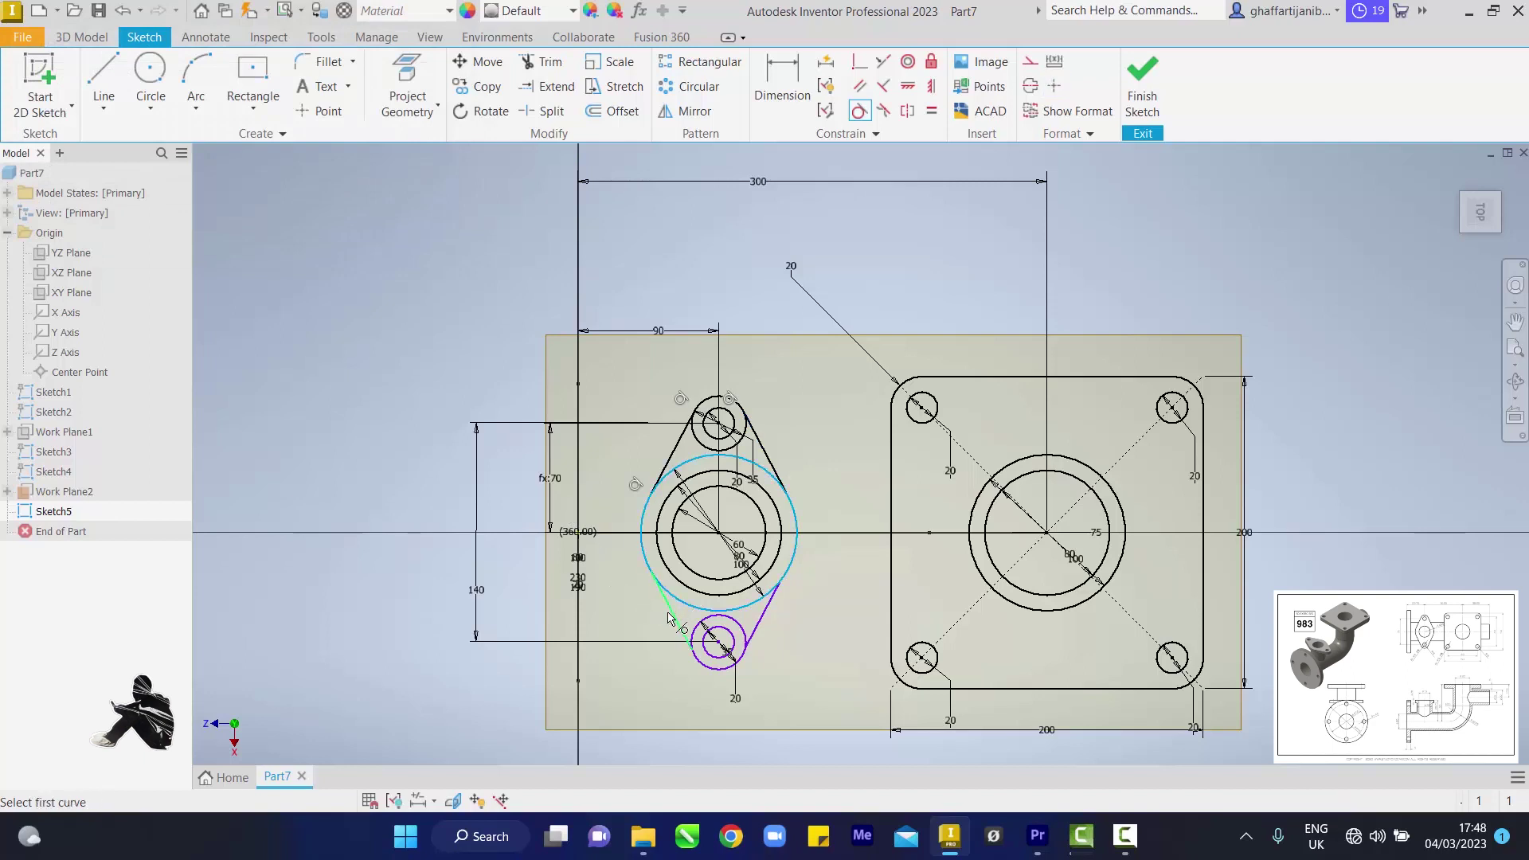
click(694, 647)
click(681, 631)
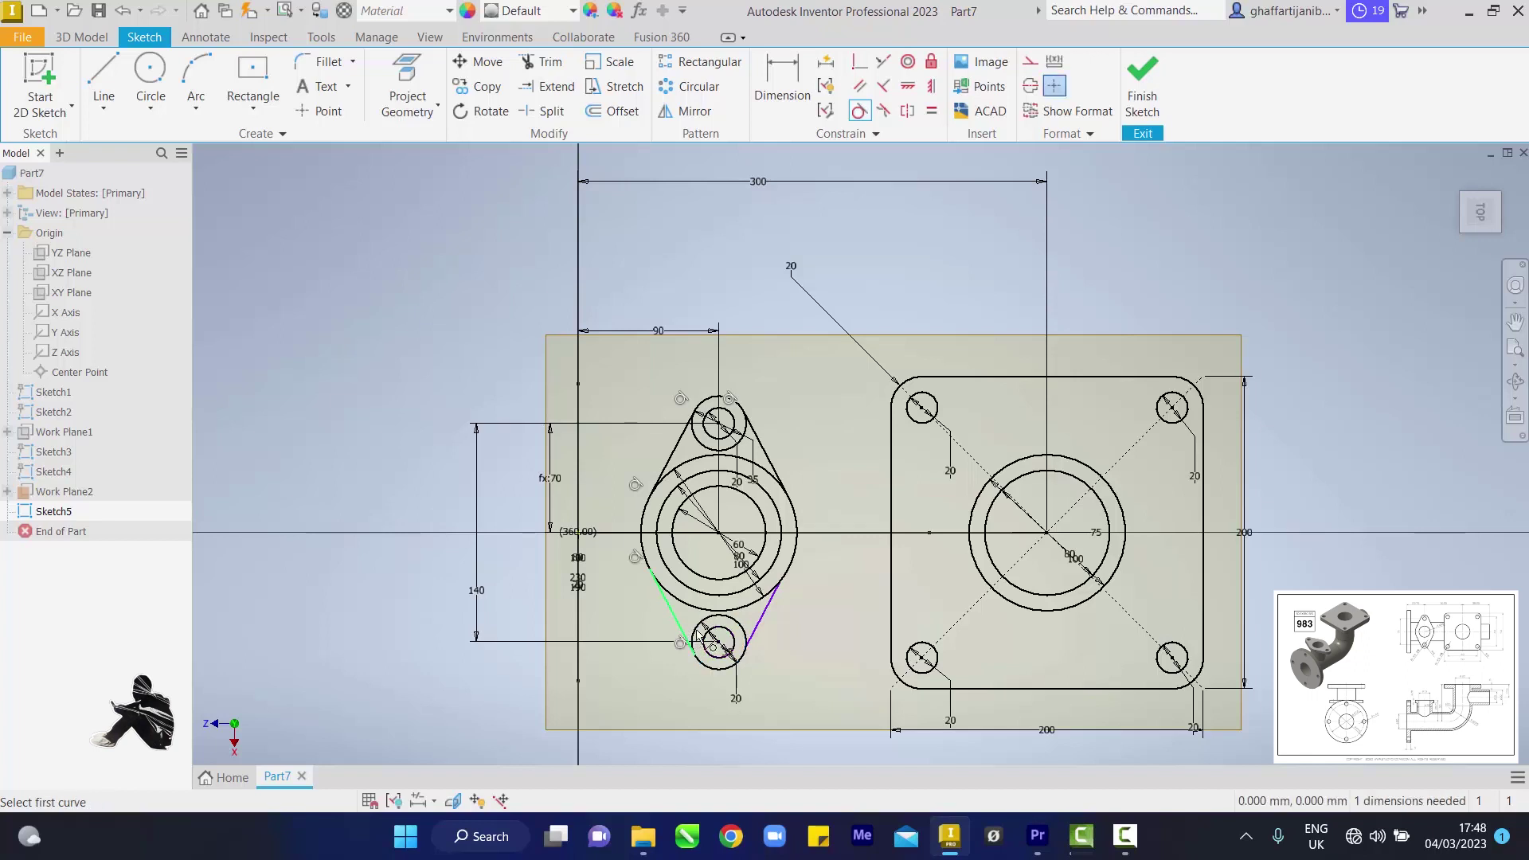
click(745, 643)
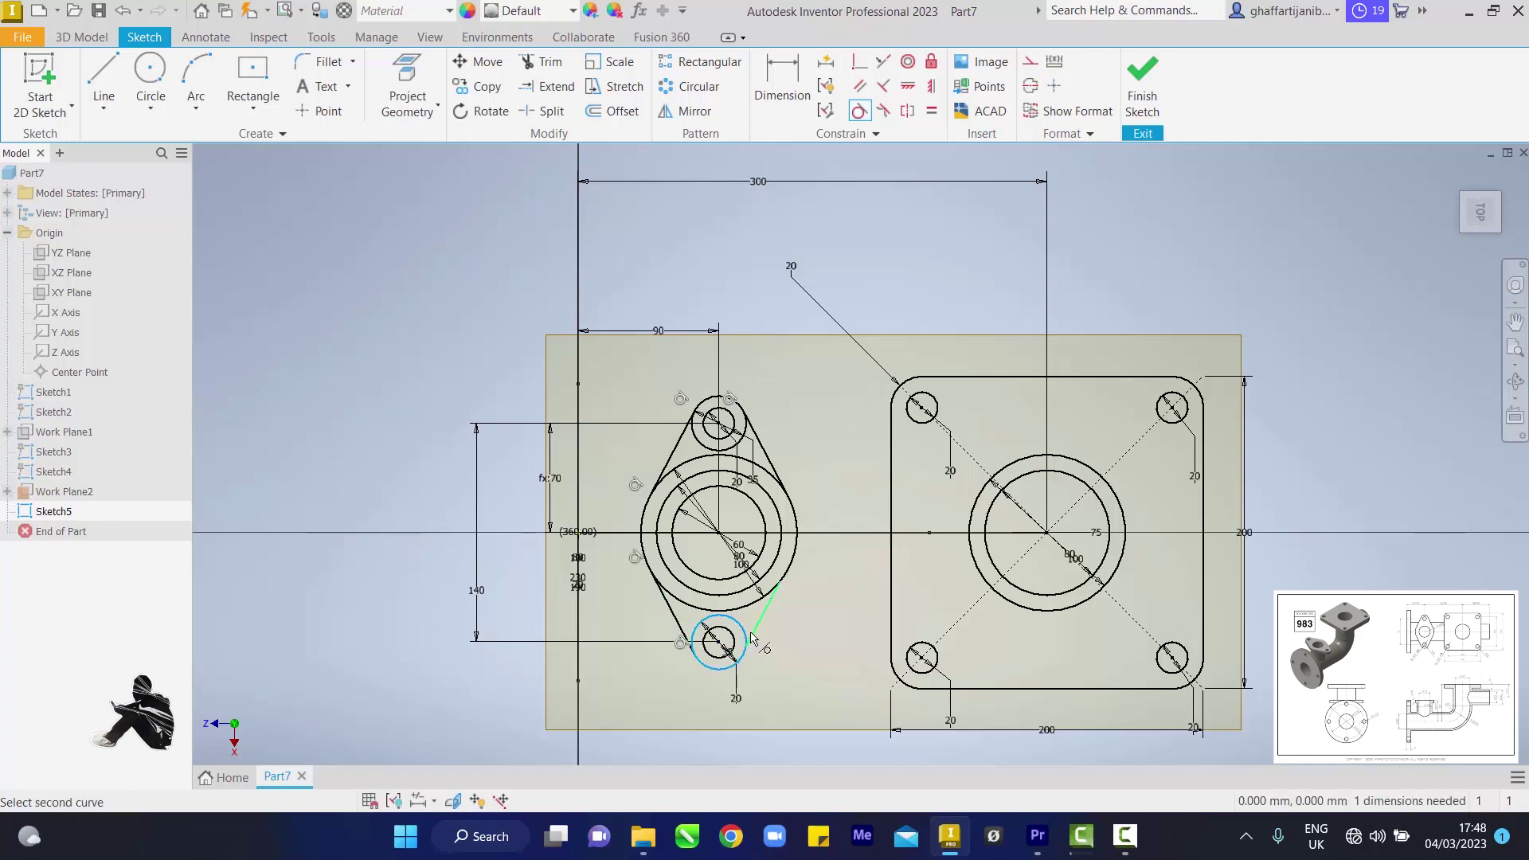
click(754, 637)
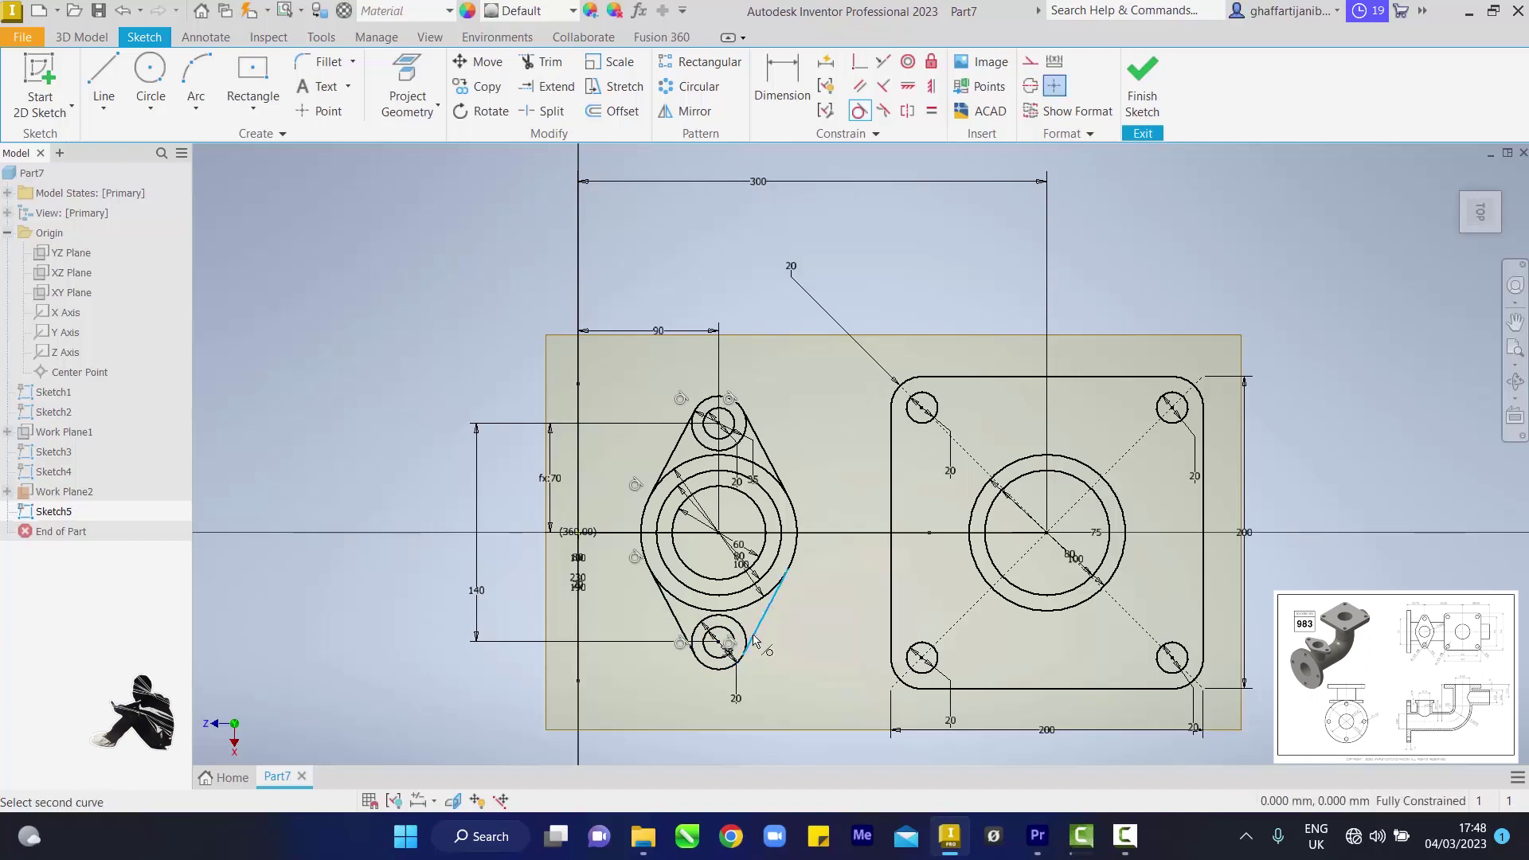
Try to add a tangent constraint between the lower-right side line and the 100 mm branch circle
click(775, 603)
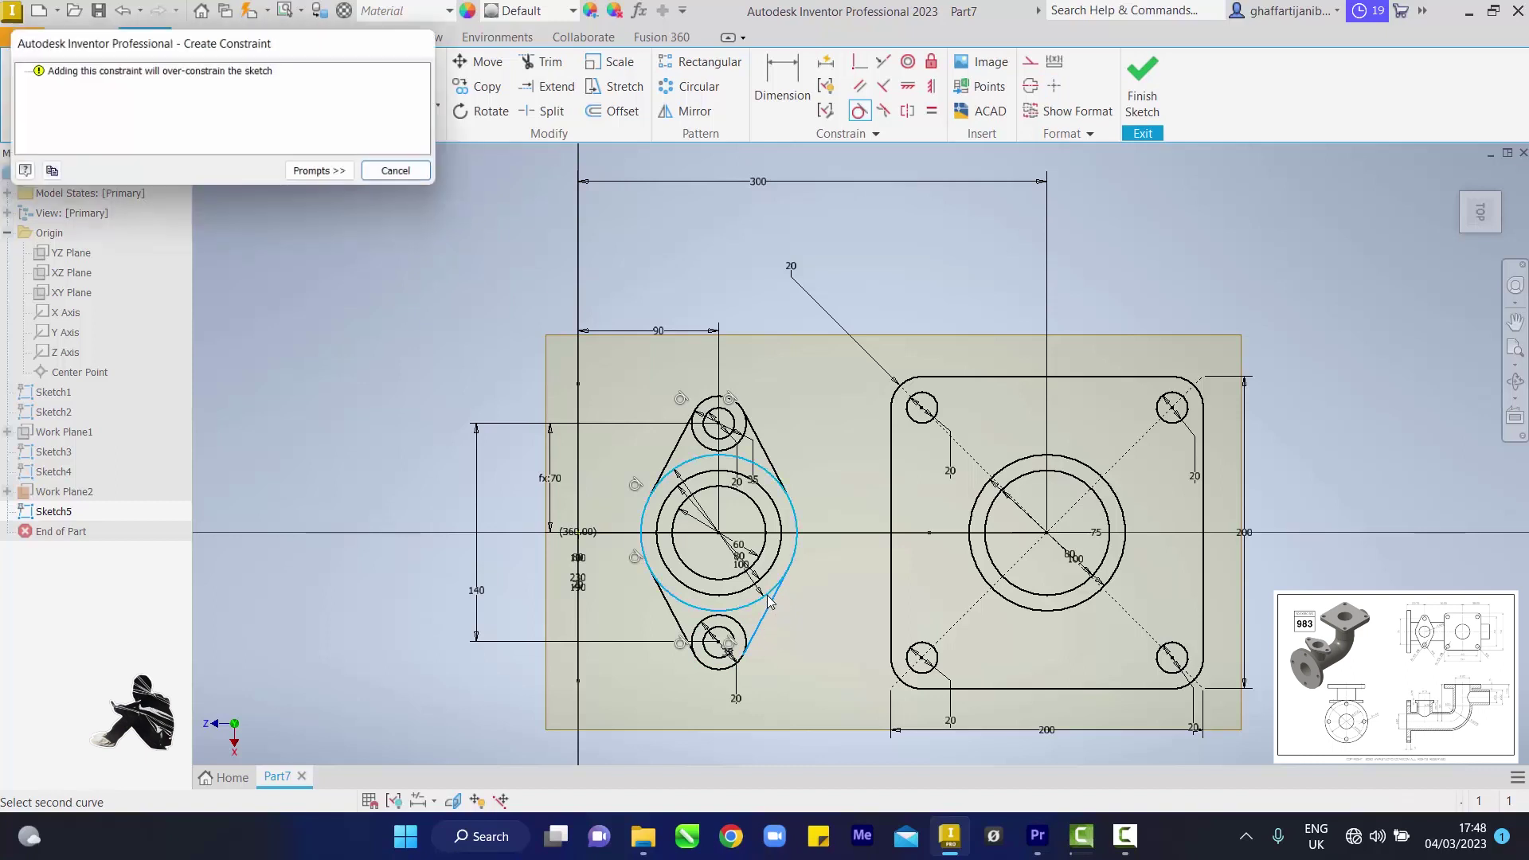
click(410, 175)
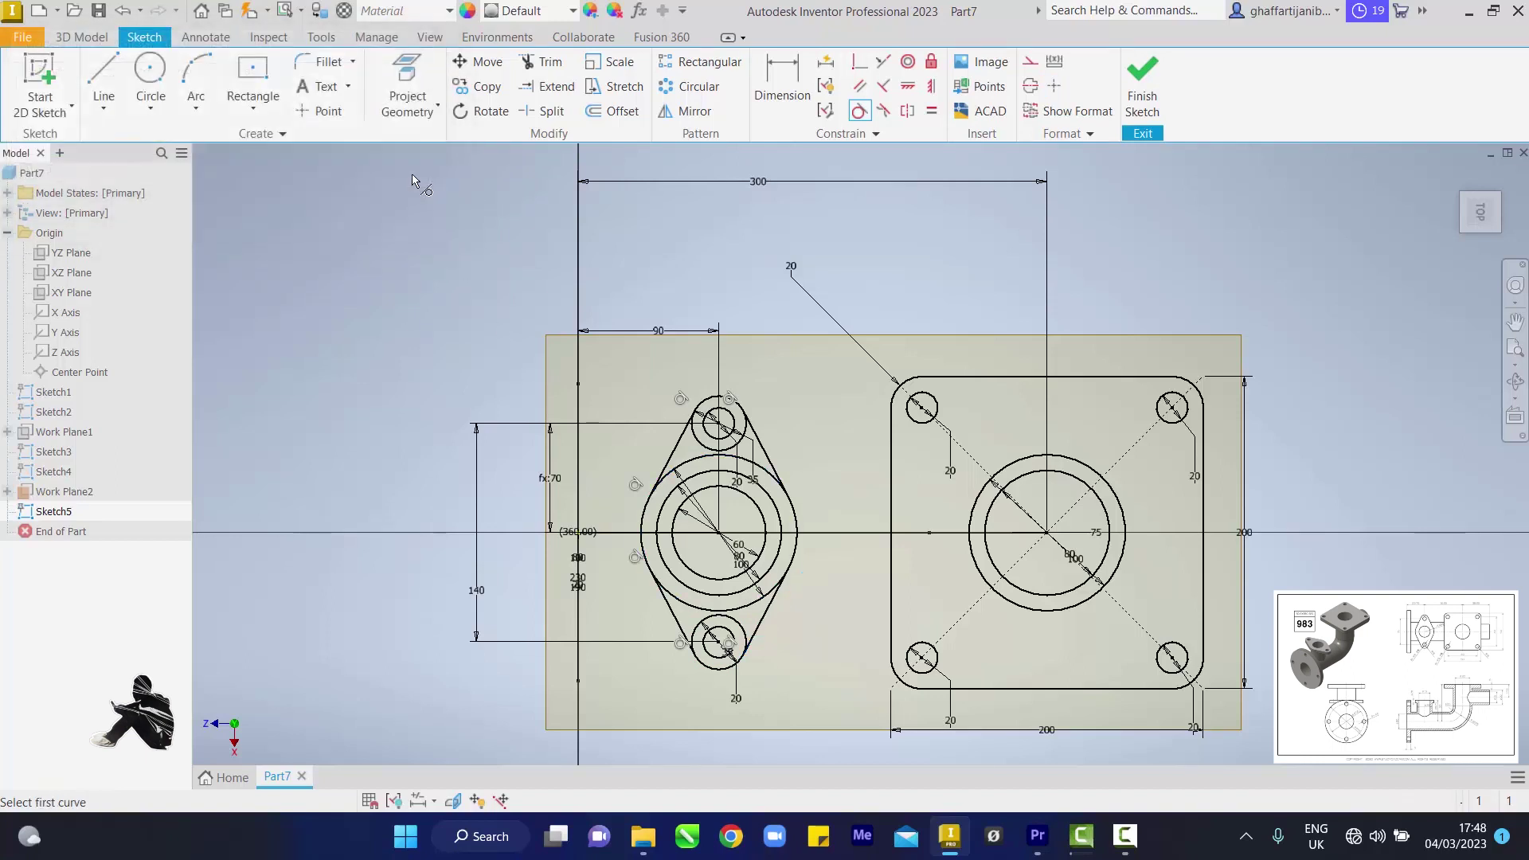
click(763, 598)
click(769, 610)
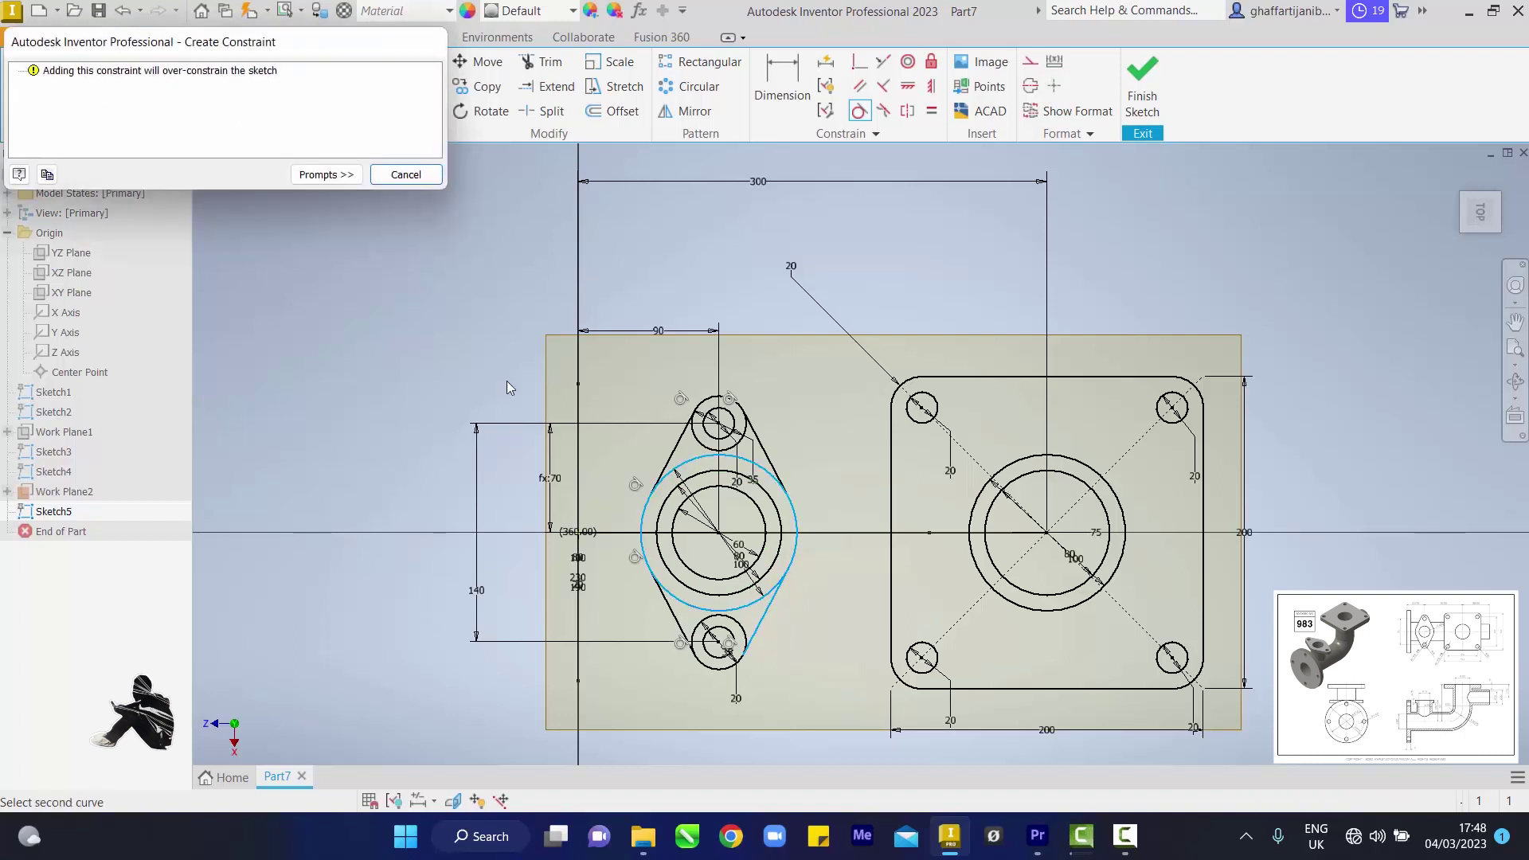
click(396, 182)
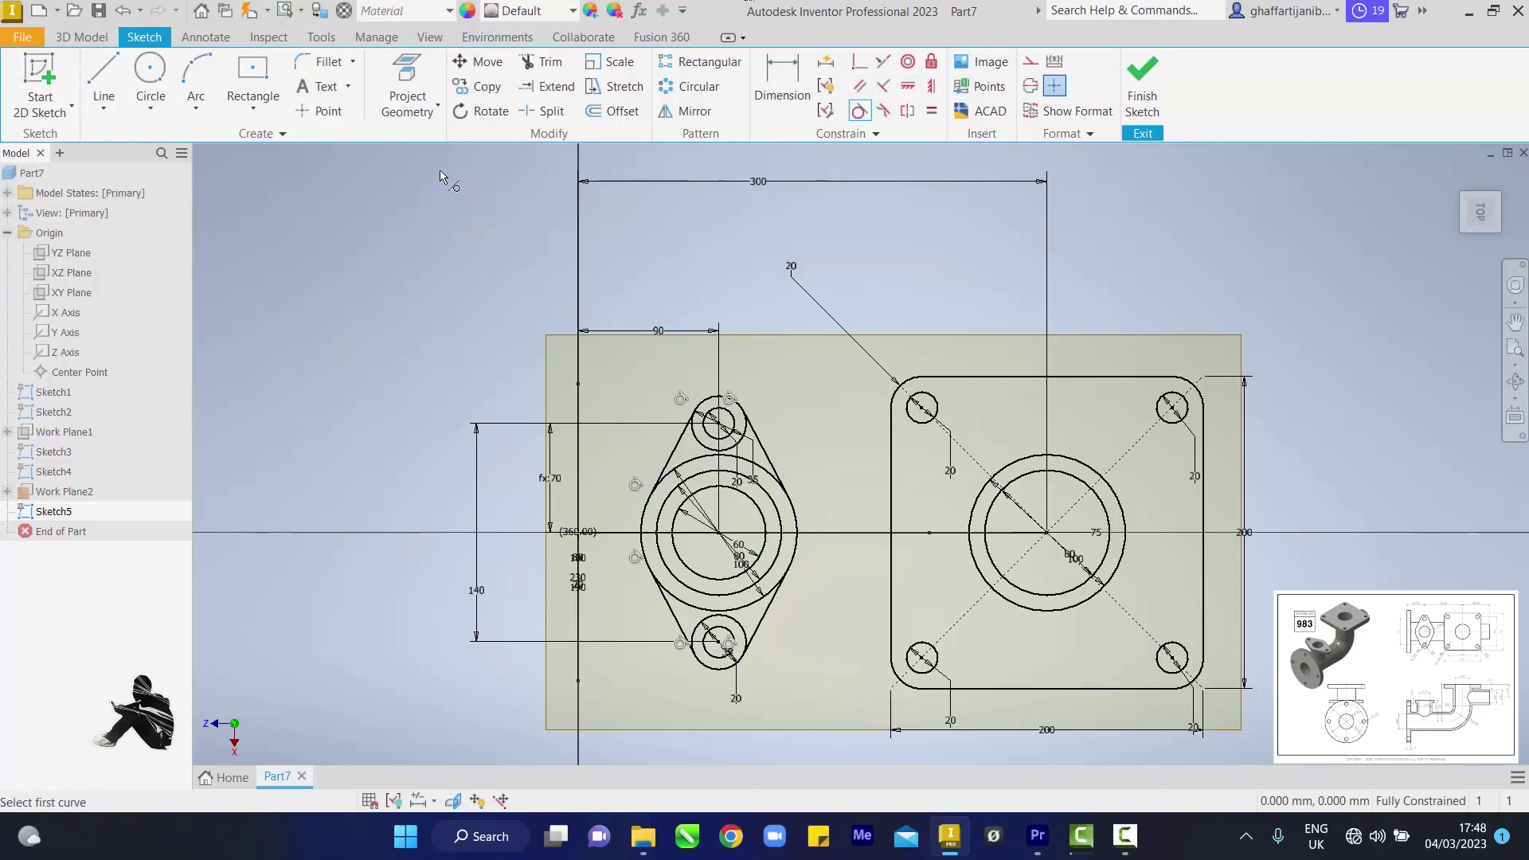
Trim the inner arcs of the 100 mm circle and both 35 mm circles to leave one continuous flange outline, and finish the sketch
click(544, 62)
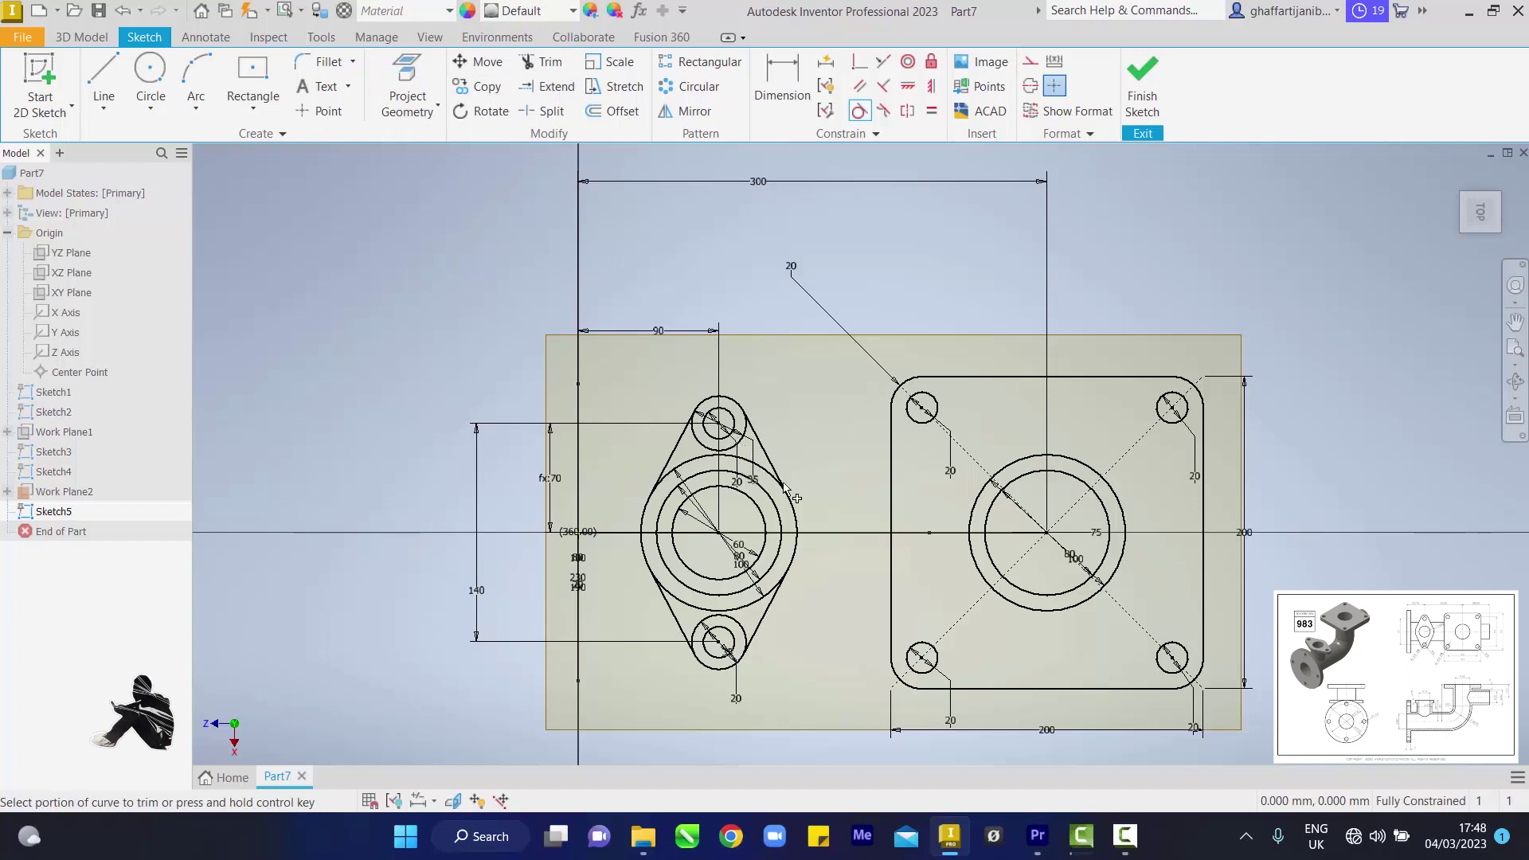
scroll(785, 454, up, 3)
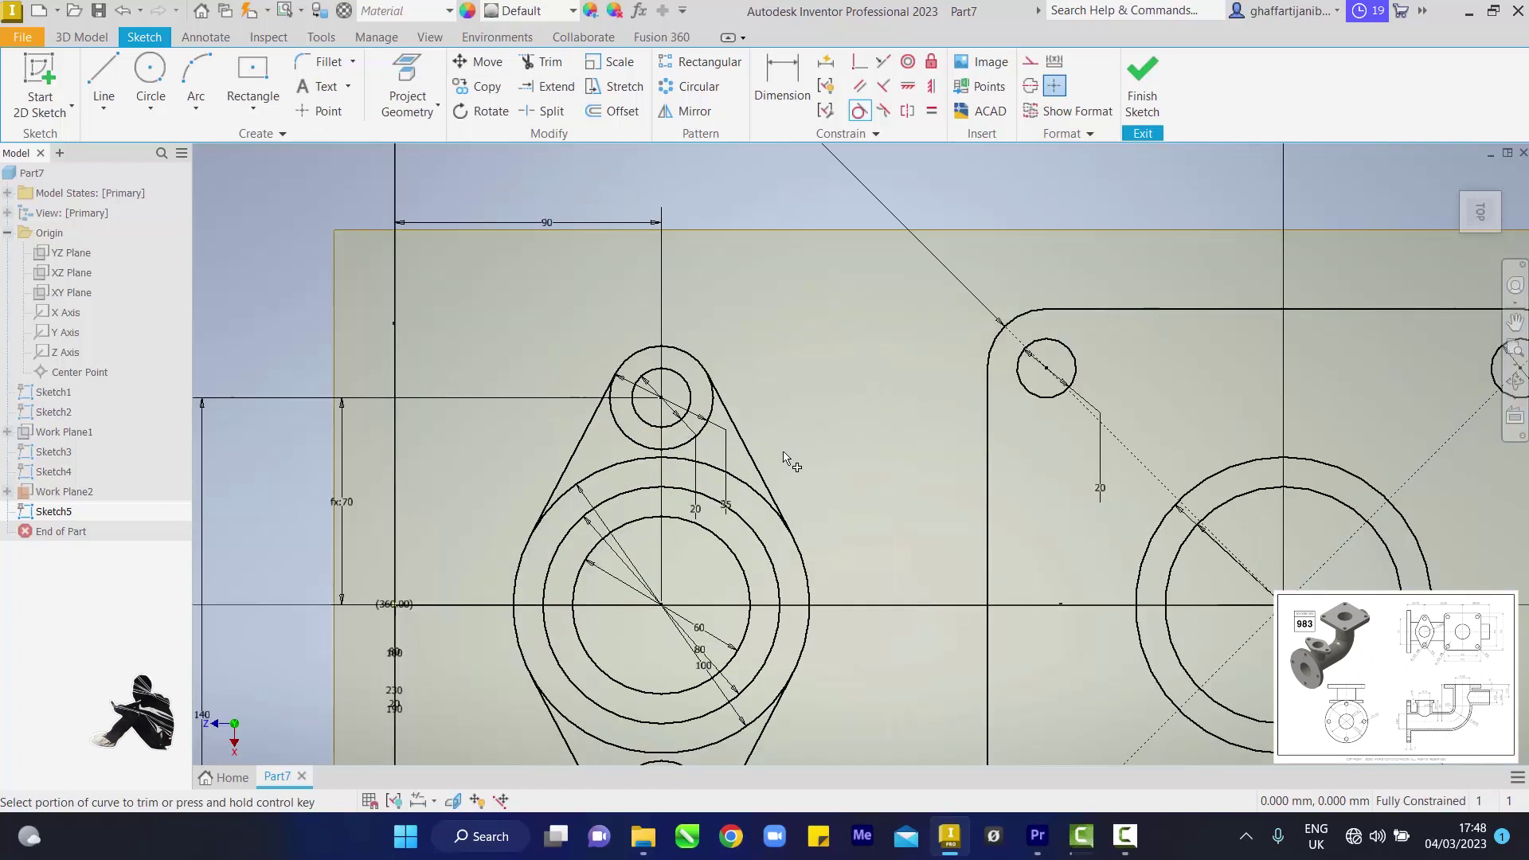
click(550, 61)
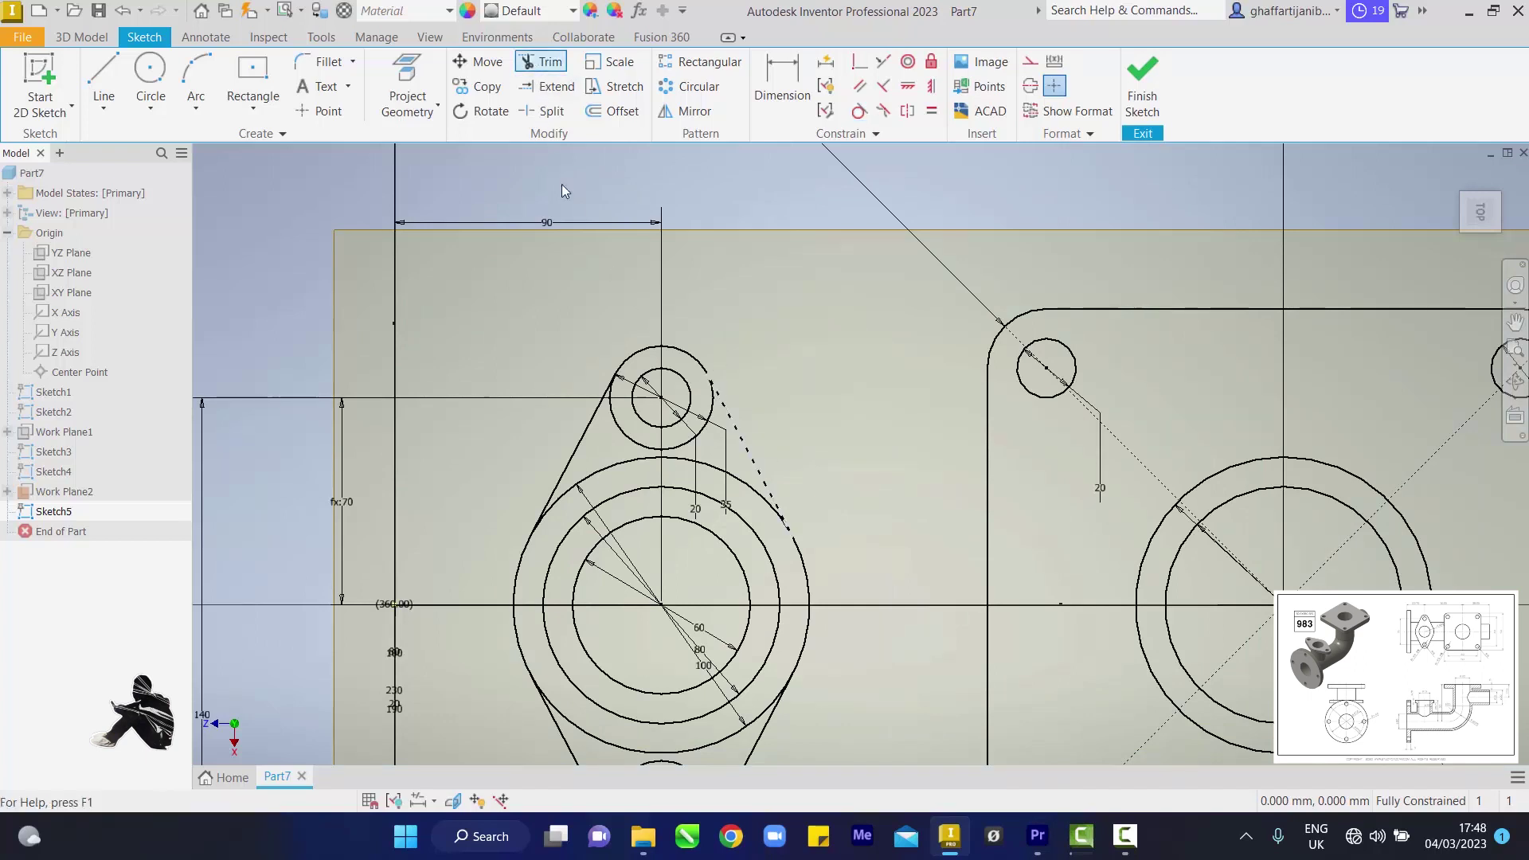
click(659, 461)
click(707, 742)
scroll(844, 716, up, 3)
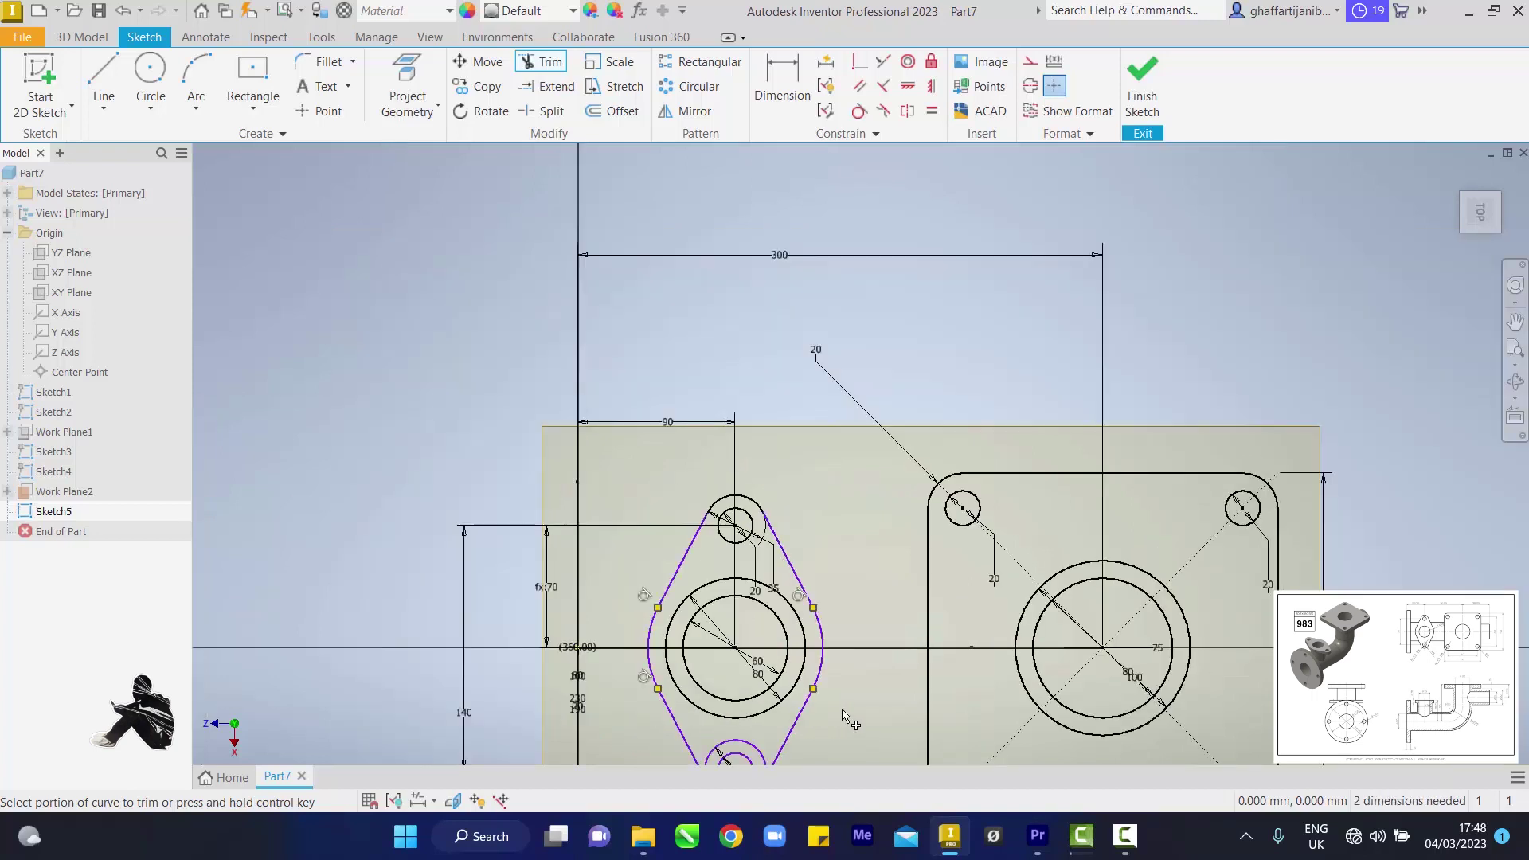
scroll(844, 717, down, 3)
scroll(828, 729, up, 1)
scroll(820, 731, up, 2)
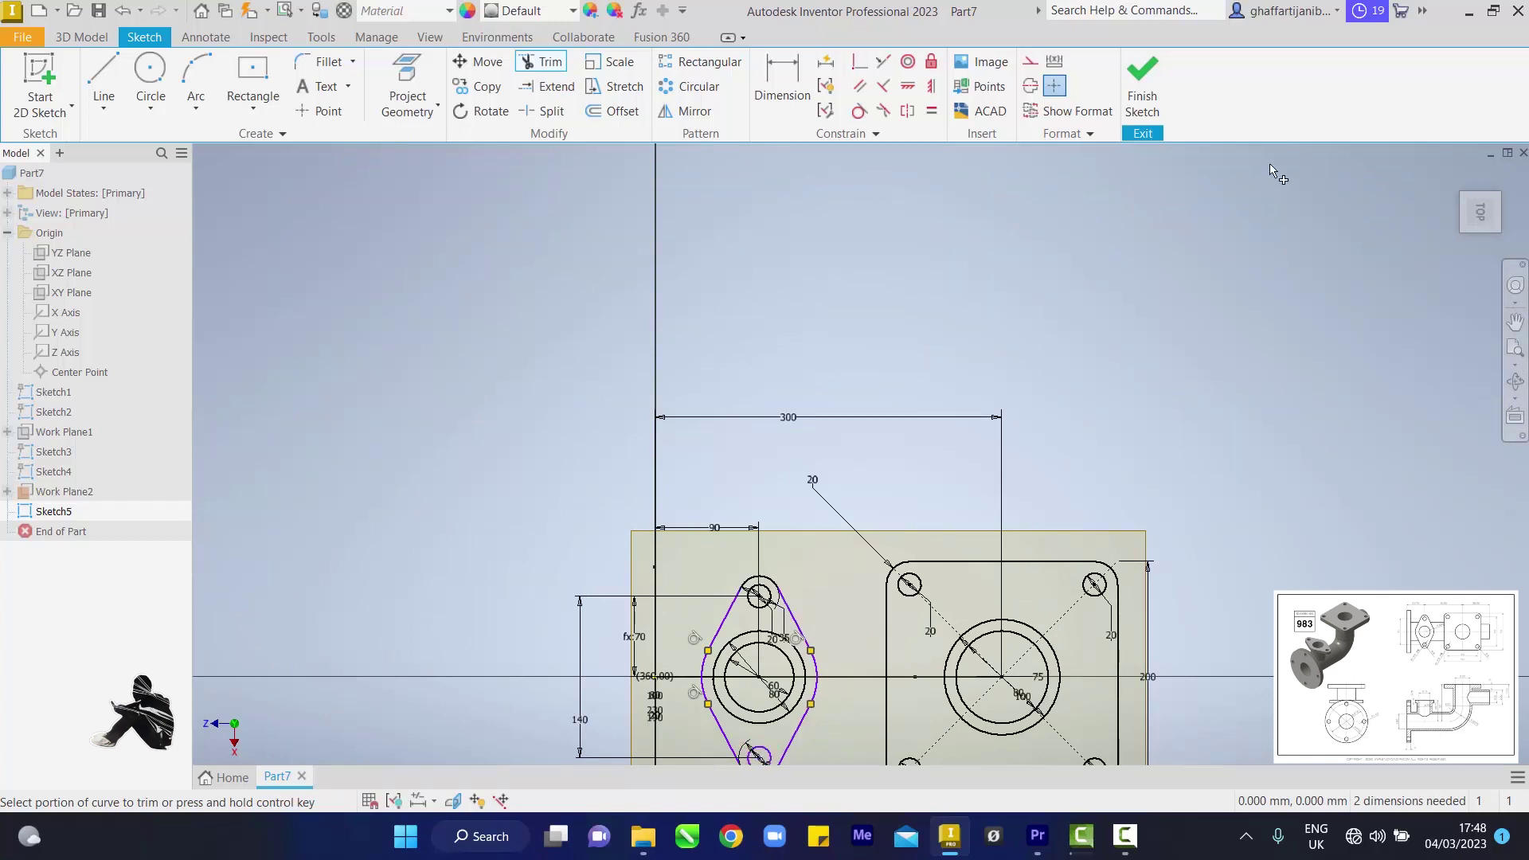
click(1139, 83)
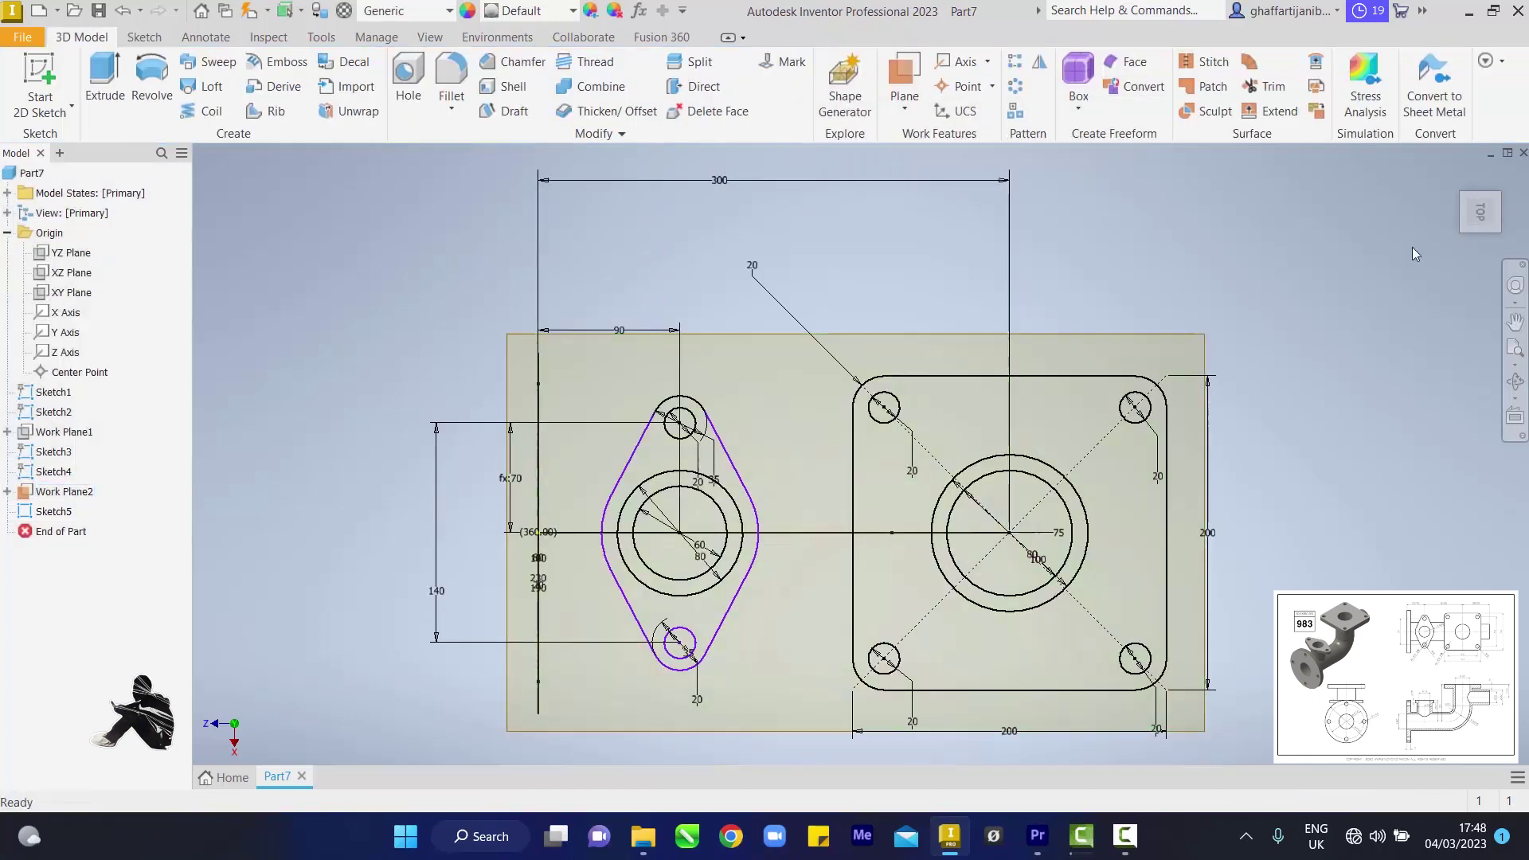
Turn off dimension visibility for Sketch1 through Sketch5 and hide Work Plane2 in the home view
click(1456, 175)
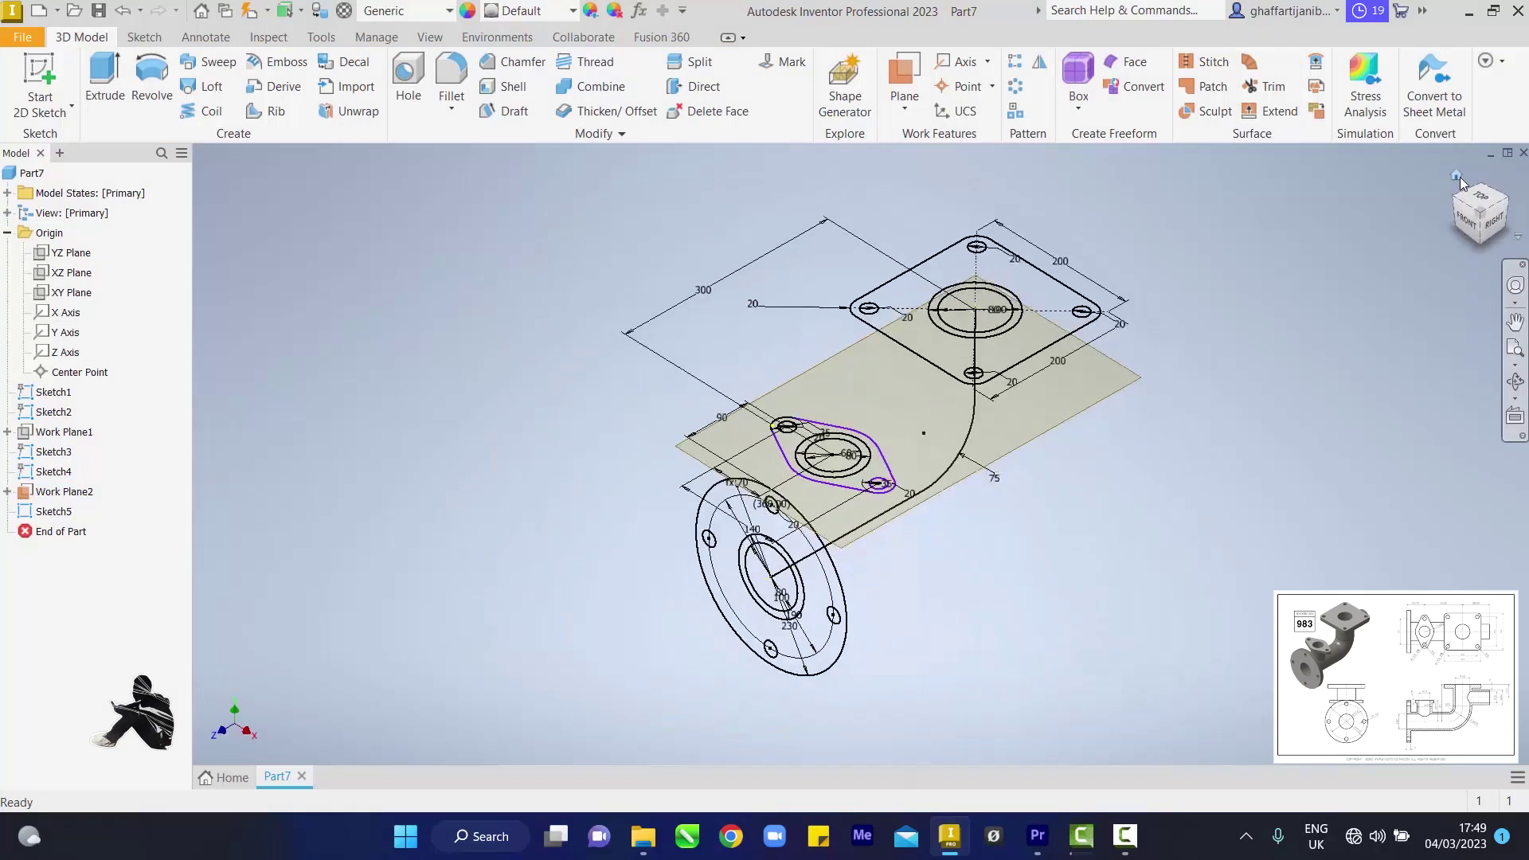
right_click(61, 521)
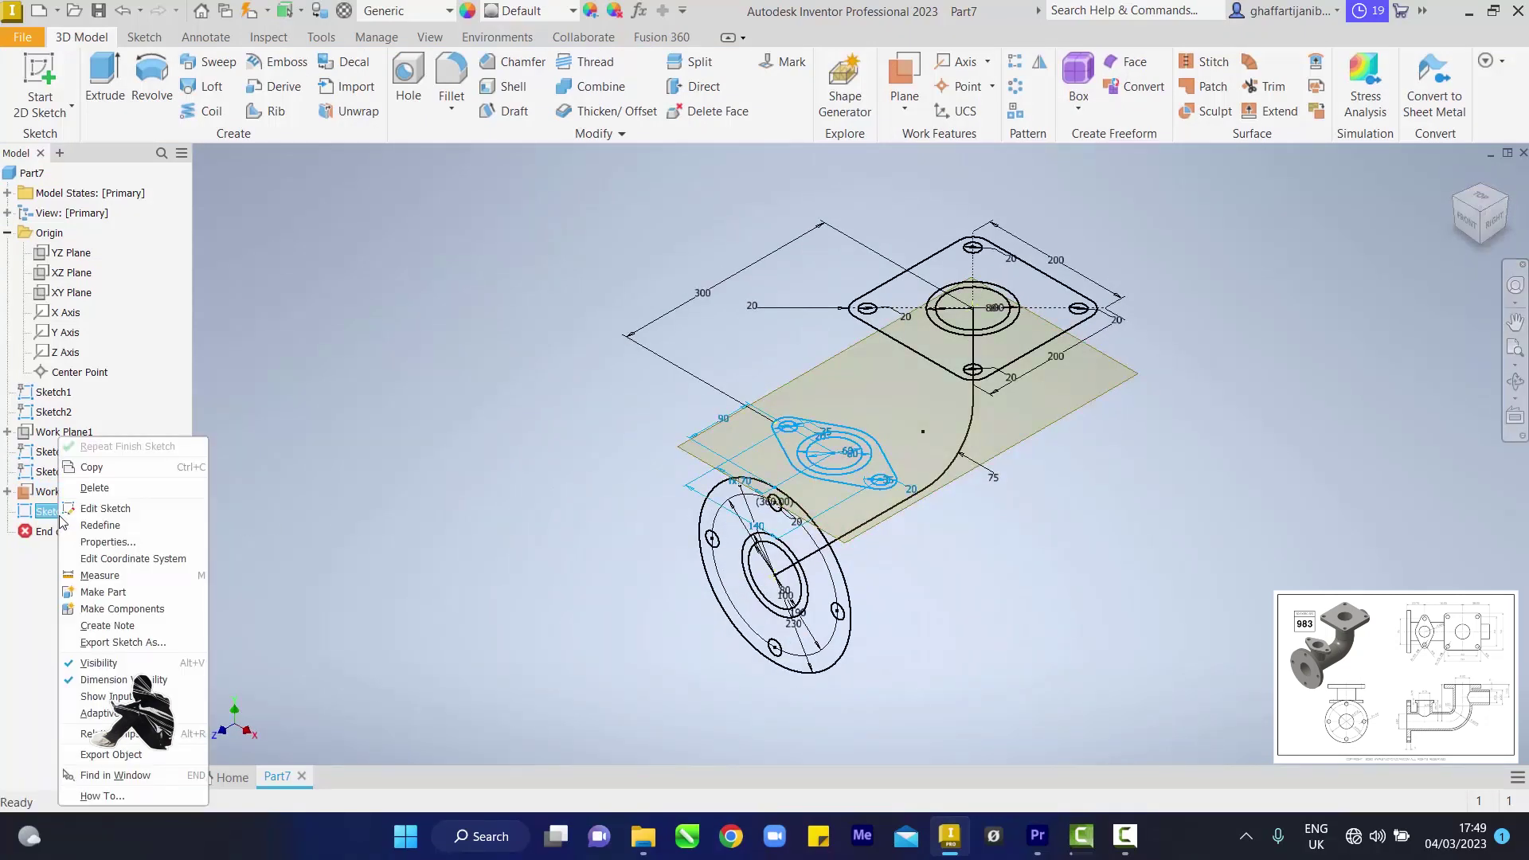
click(114, 667)
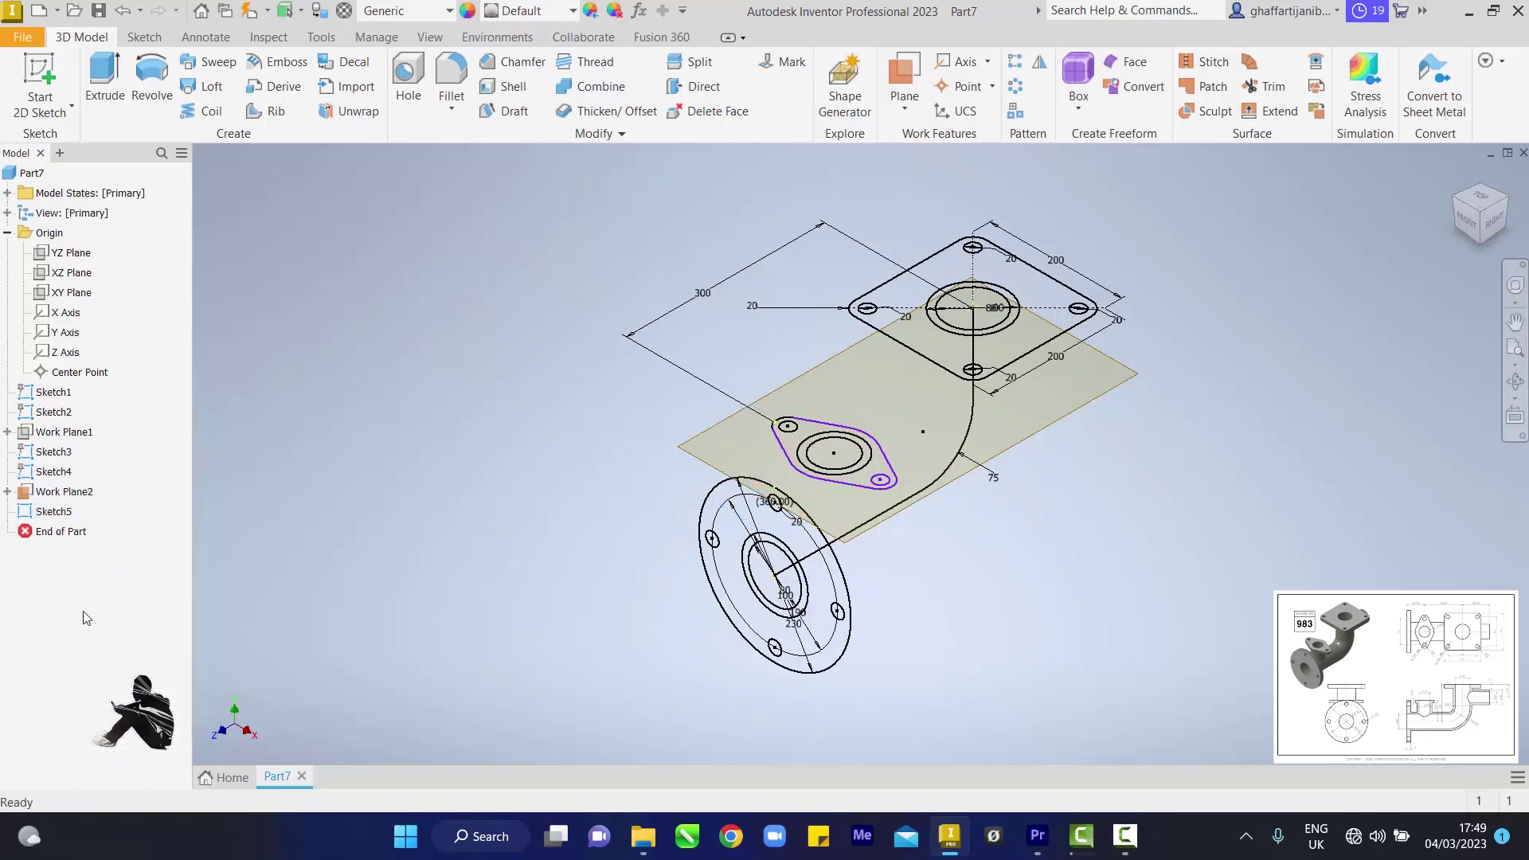
right_click(49, 471)
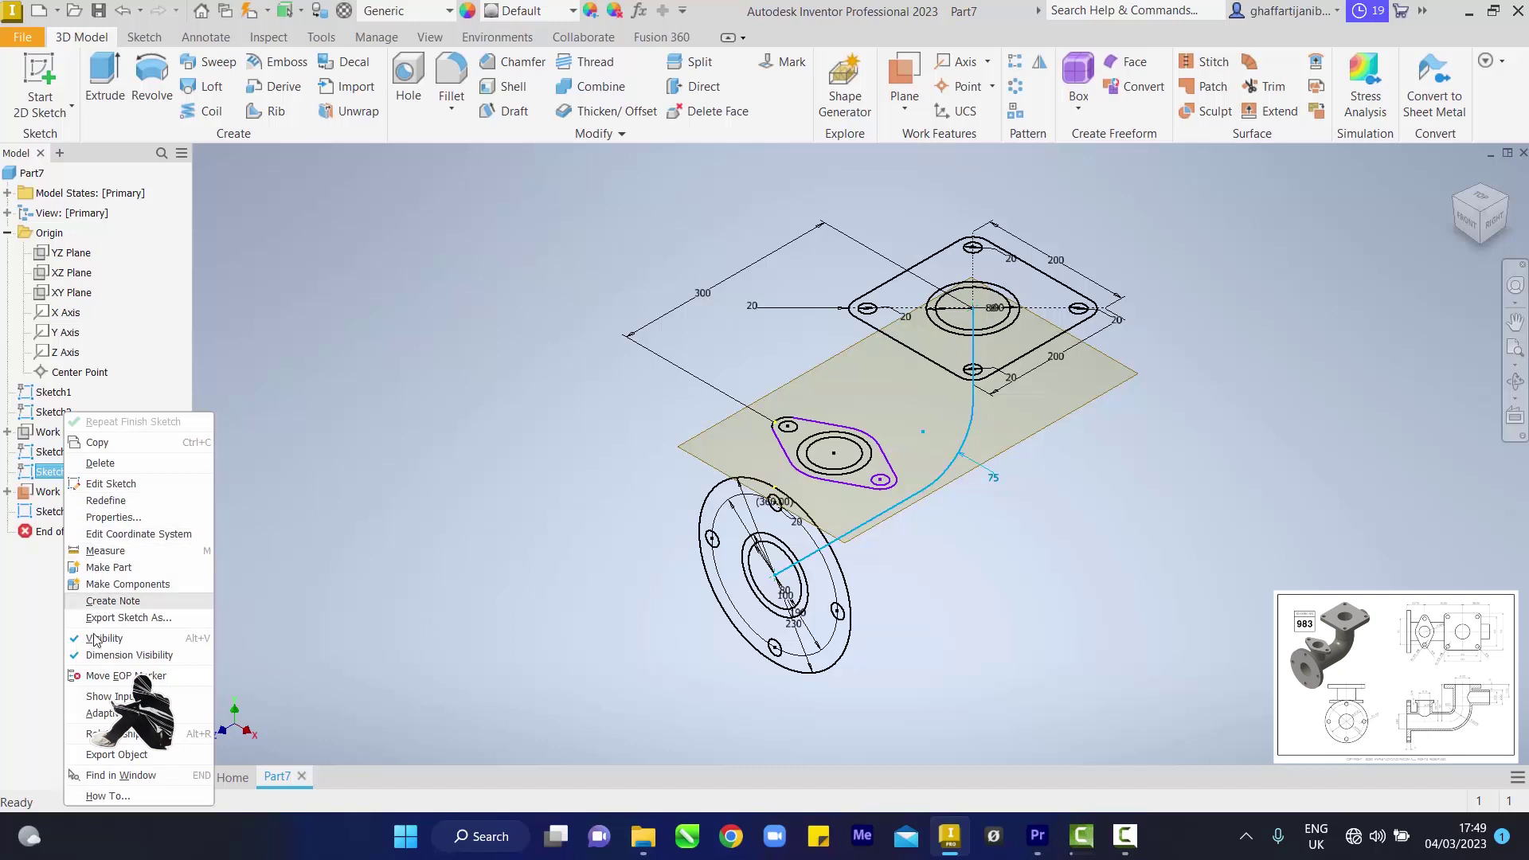
click(100, 655)
right_click(49, 453)
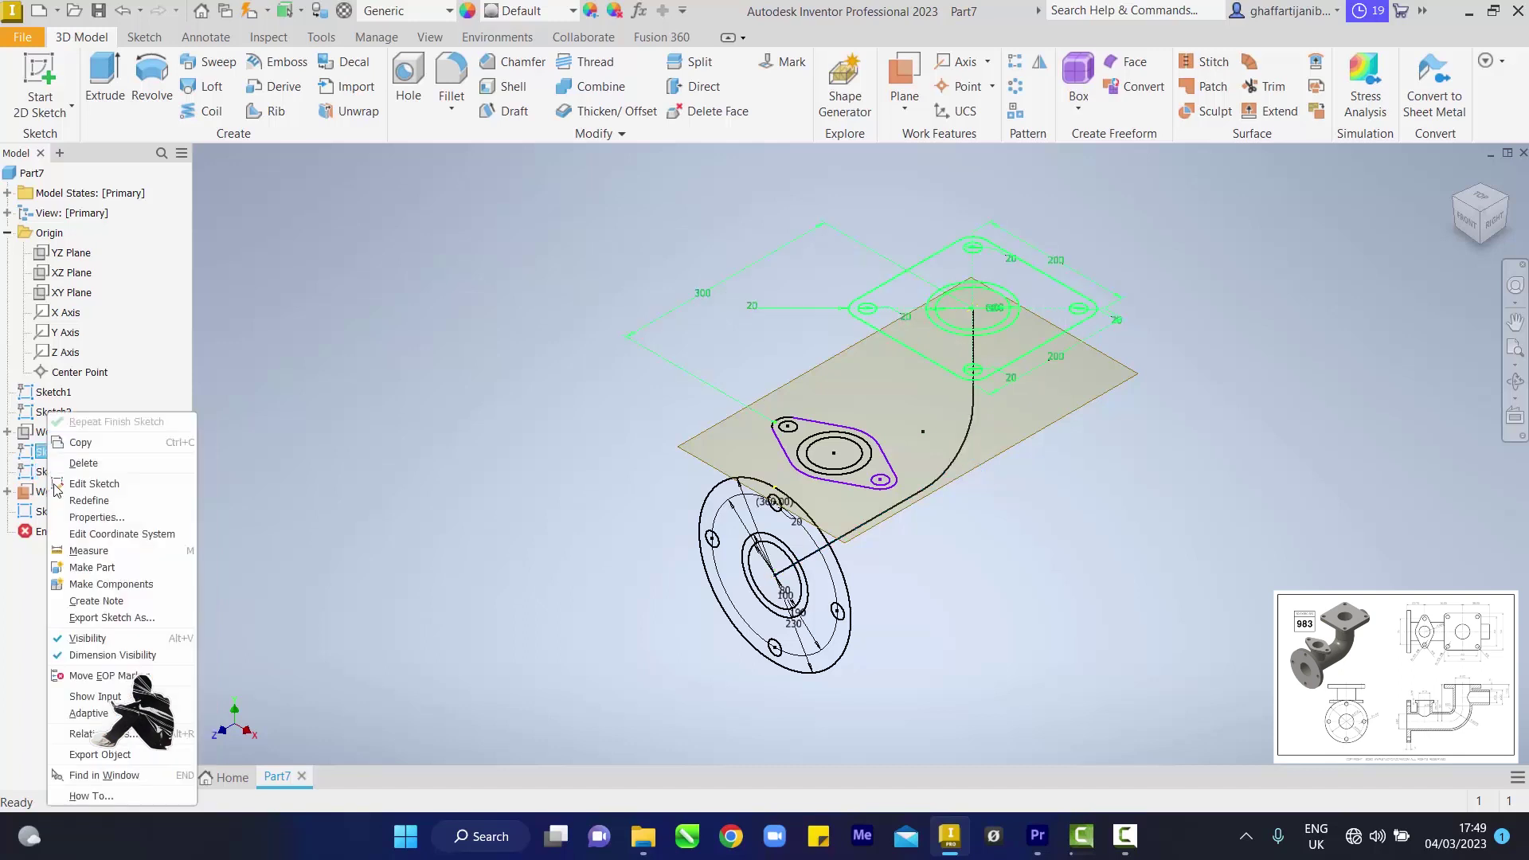
click(95, 654)
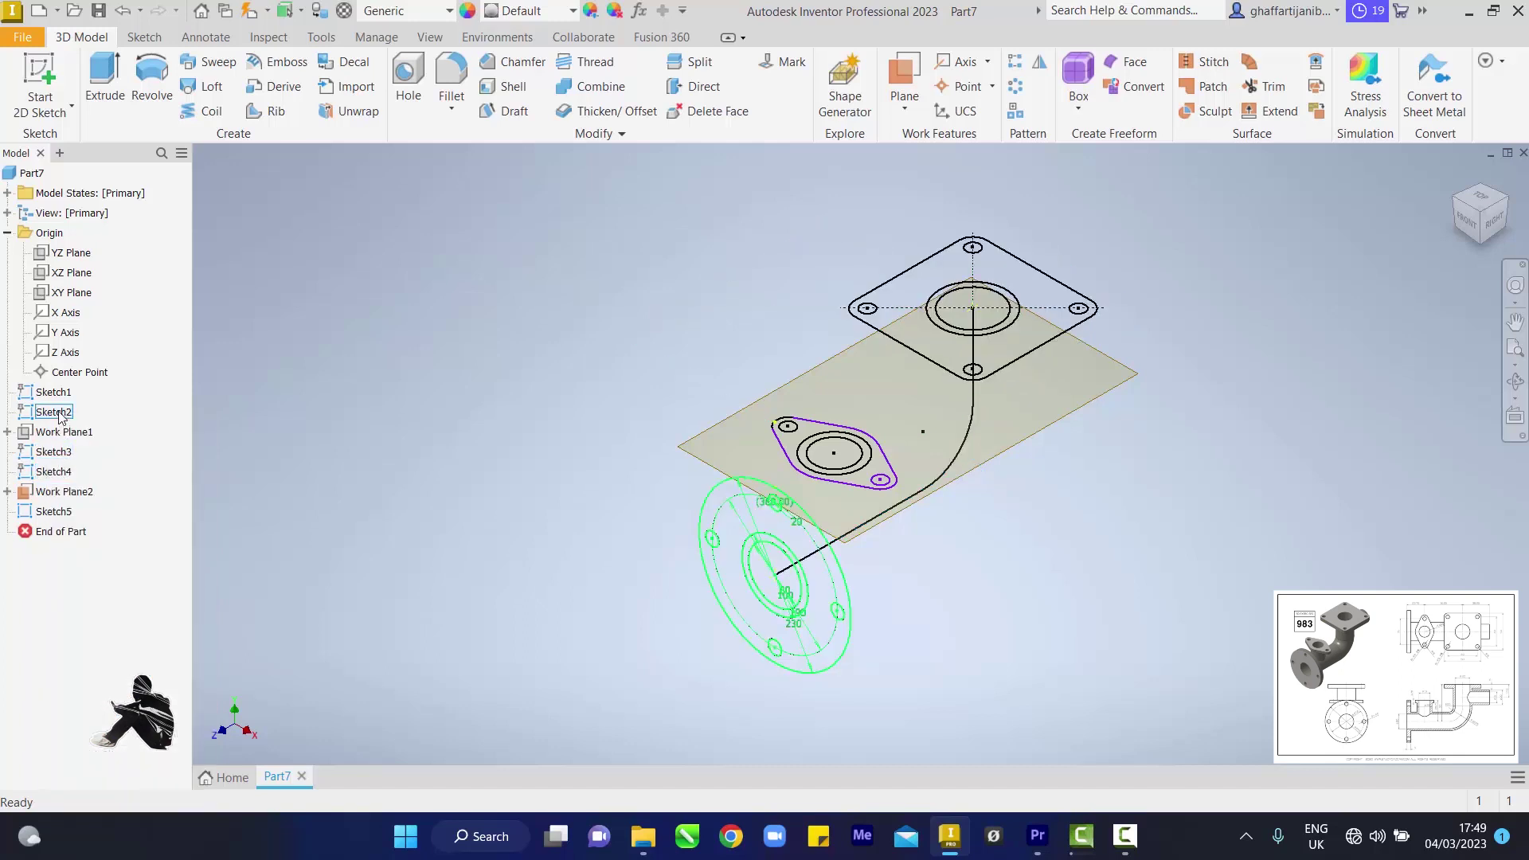
right_click(52, 412)
click(68, 652)
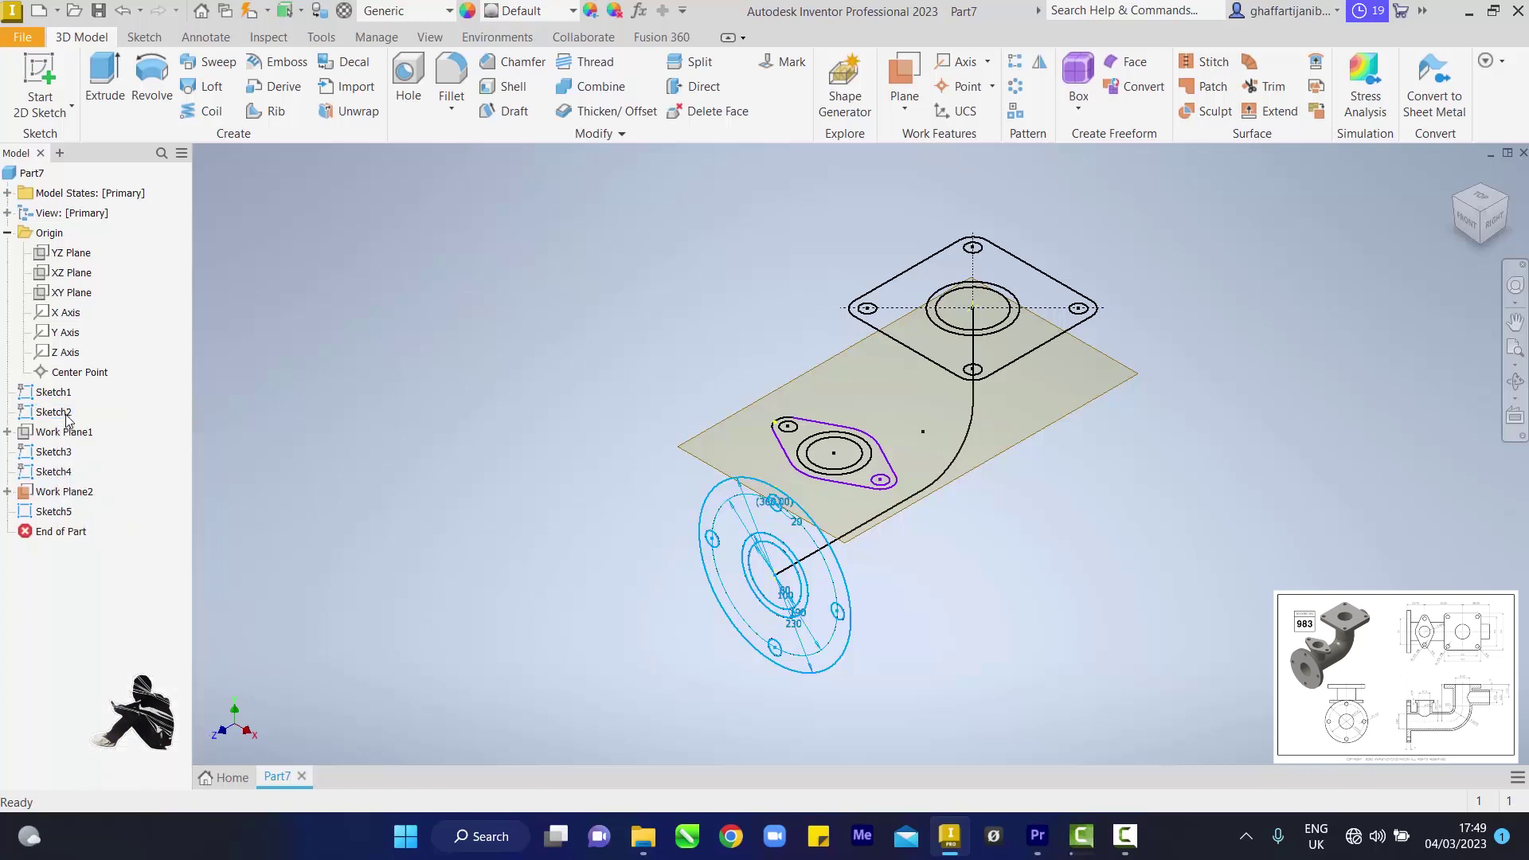
right_click(56, 391)
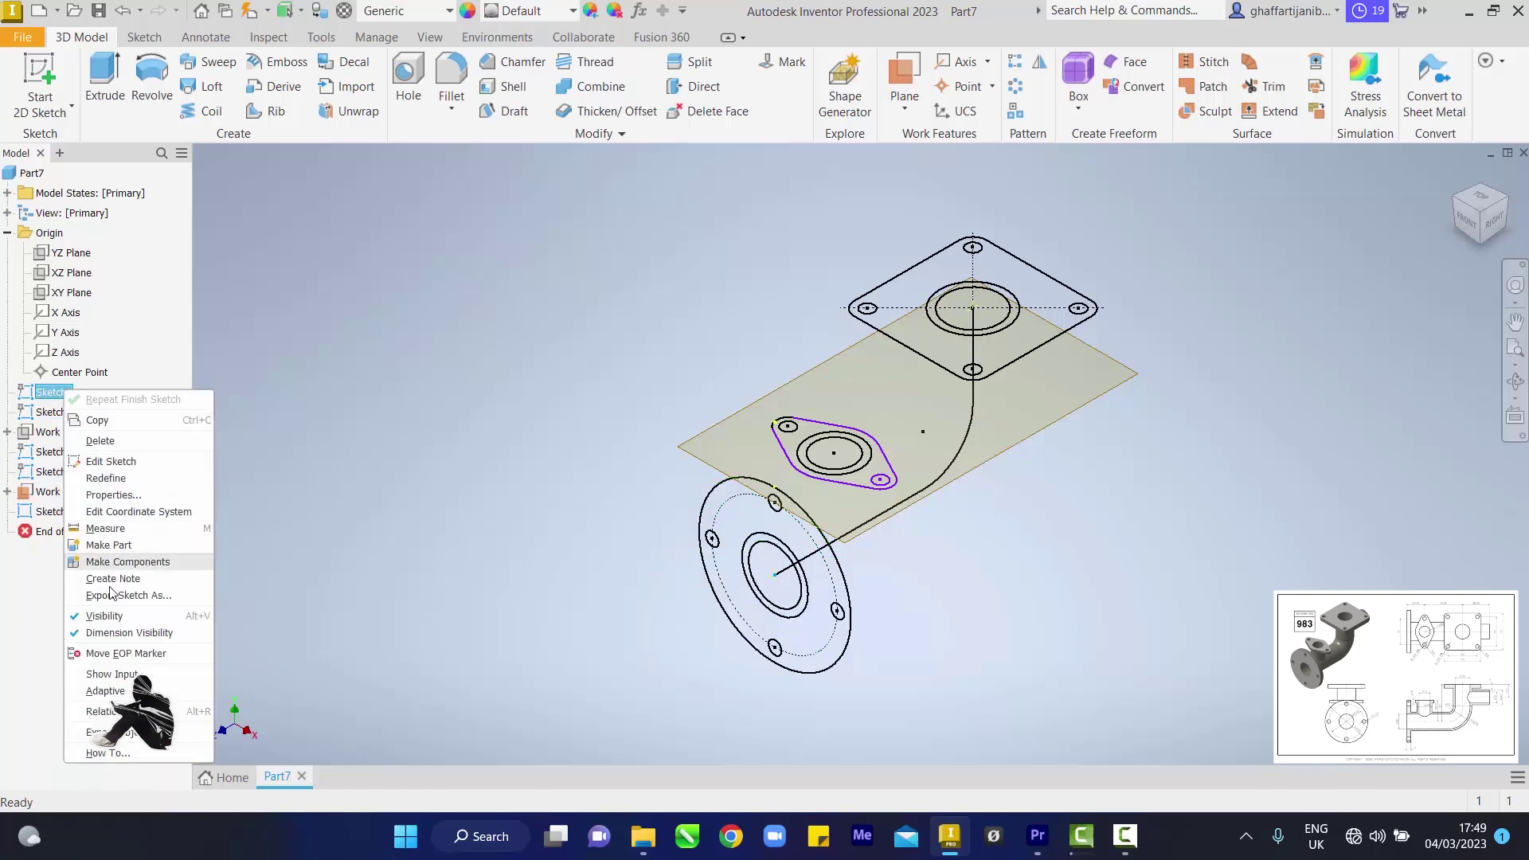
click(116, 633)
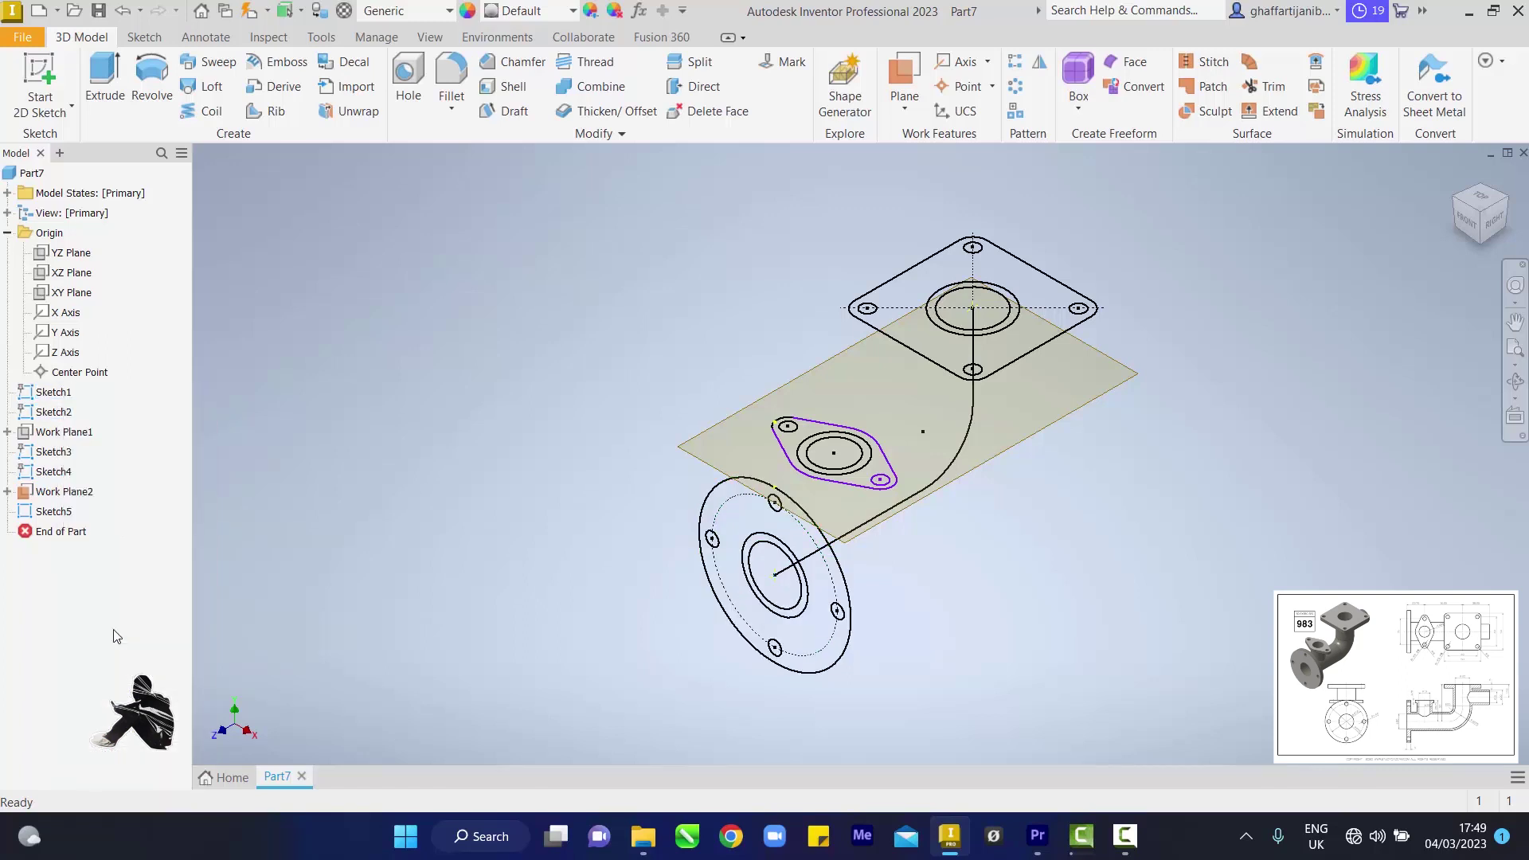
right_click(70, 493)
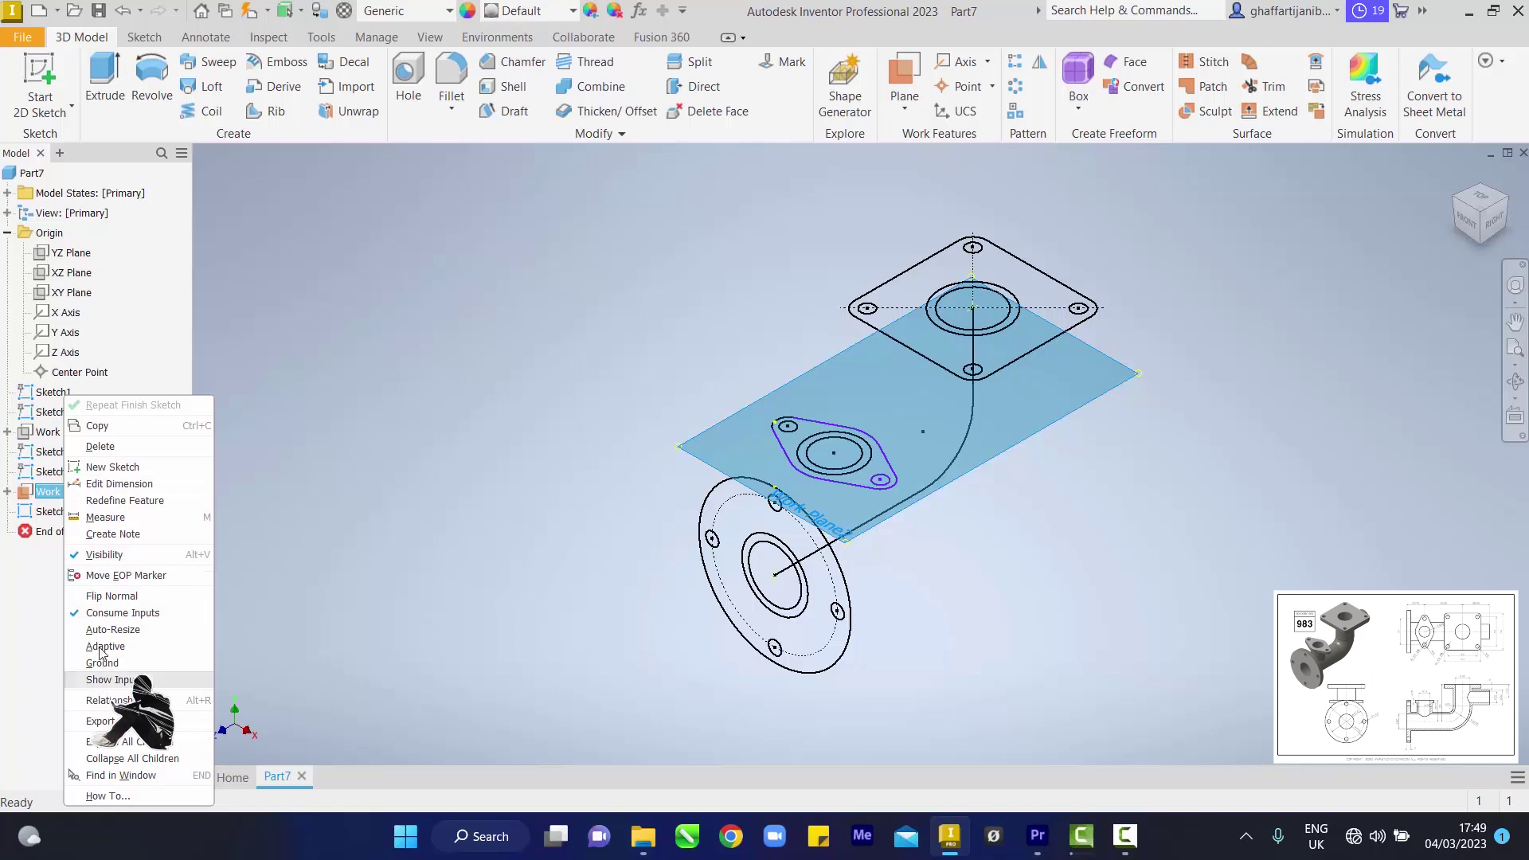
click(107, 555)
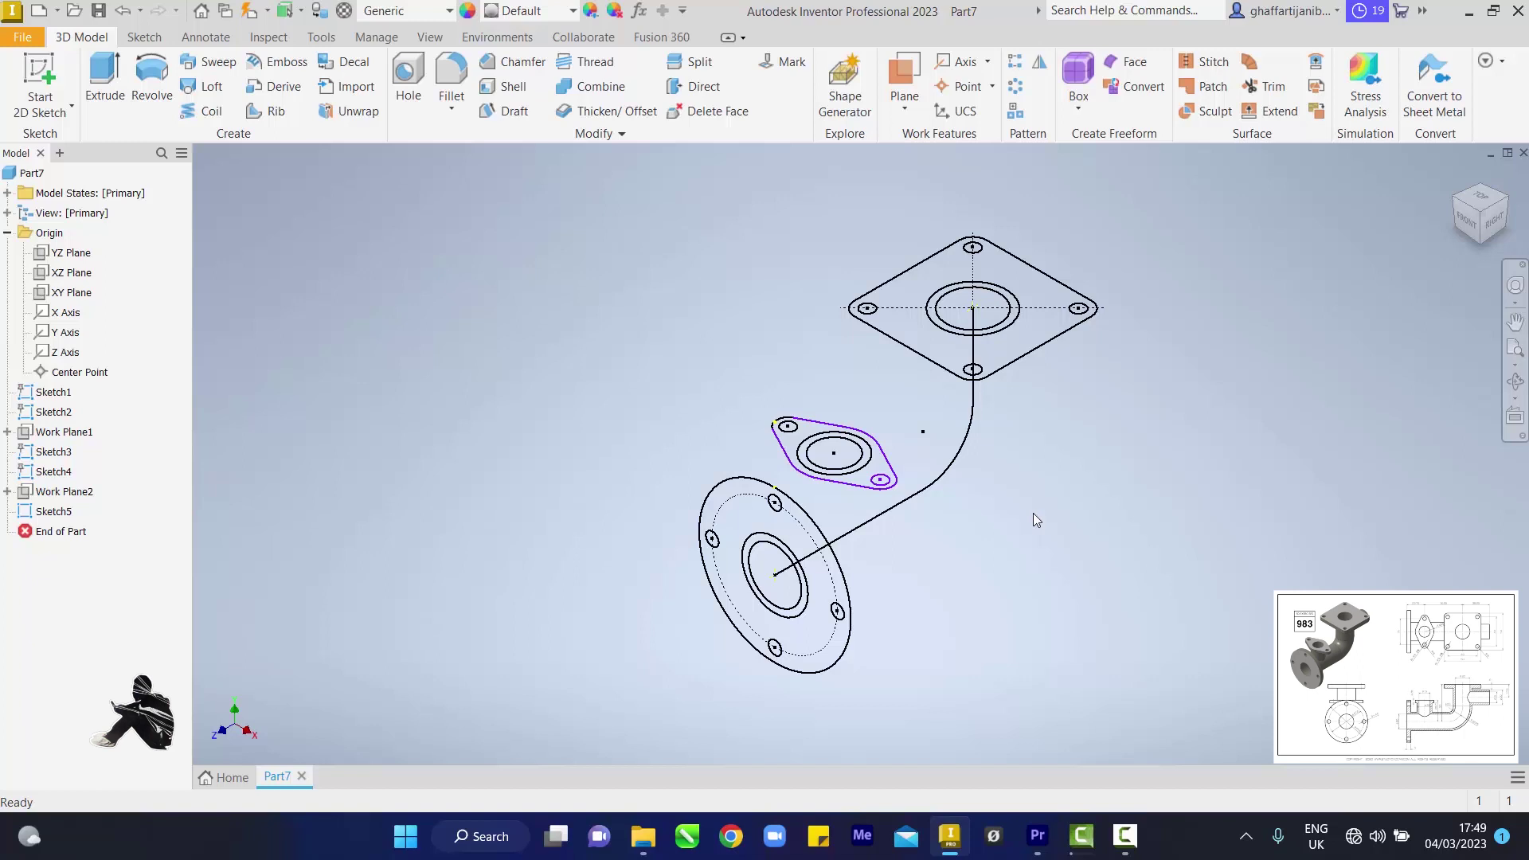
Create a work plane offset -445 mm from the XY Plane
click(912, 101)
click(894, 171)
click(86, 293)
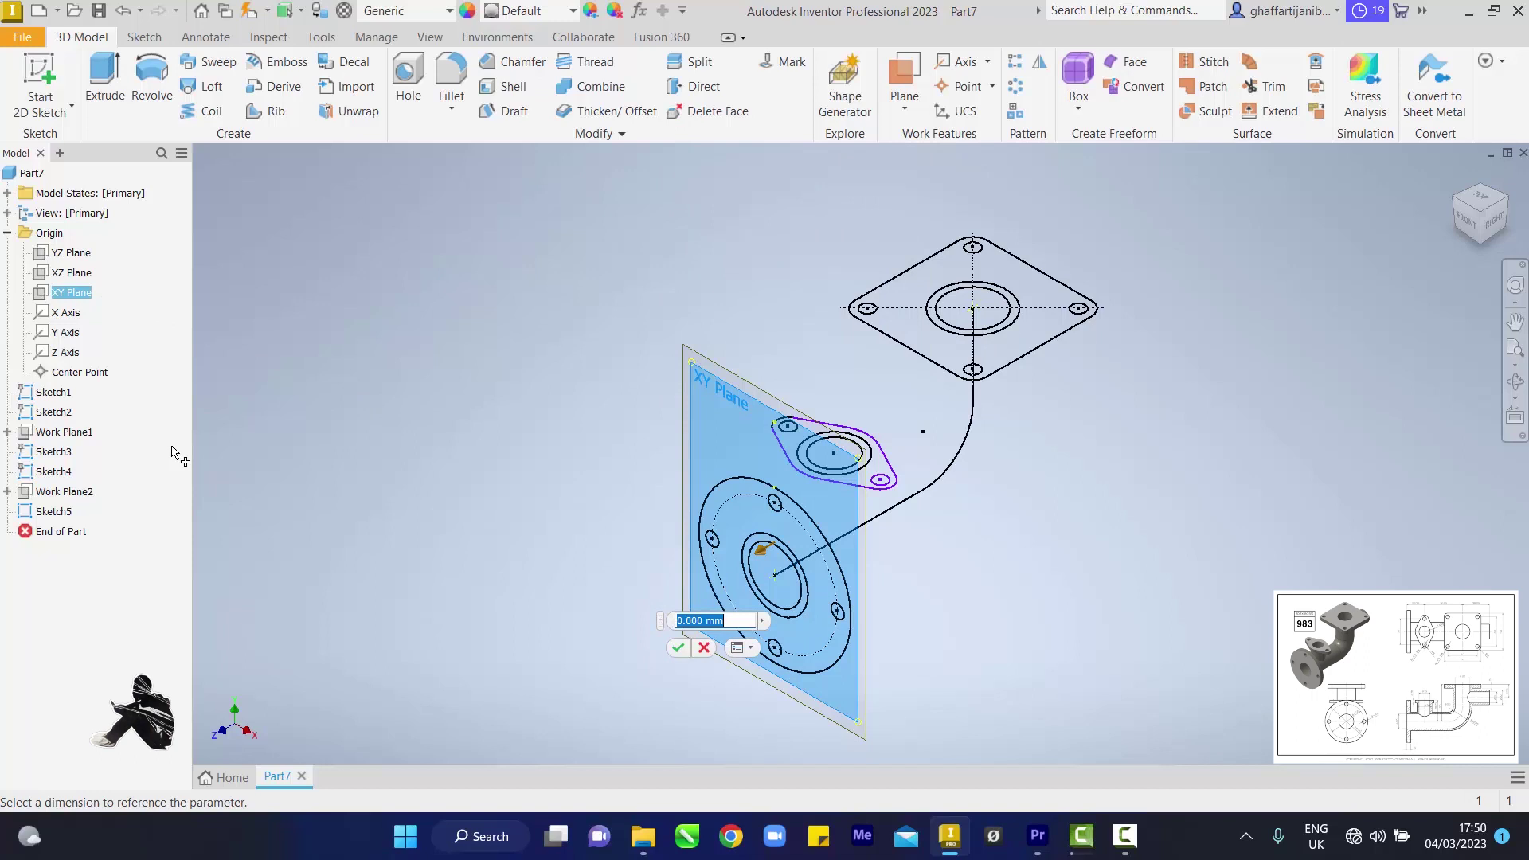
text(-445)
key(Return)
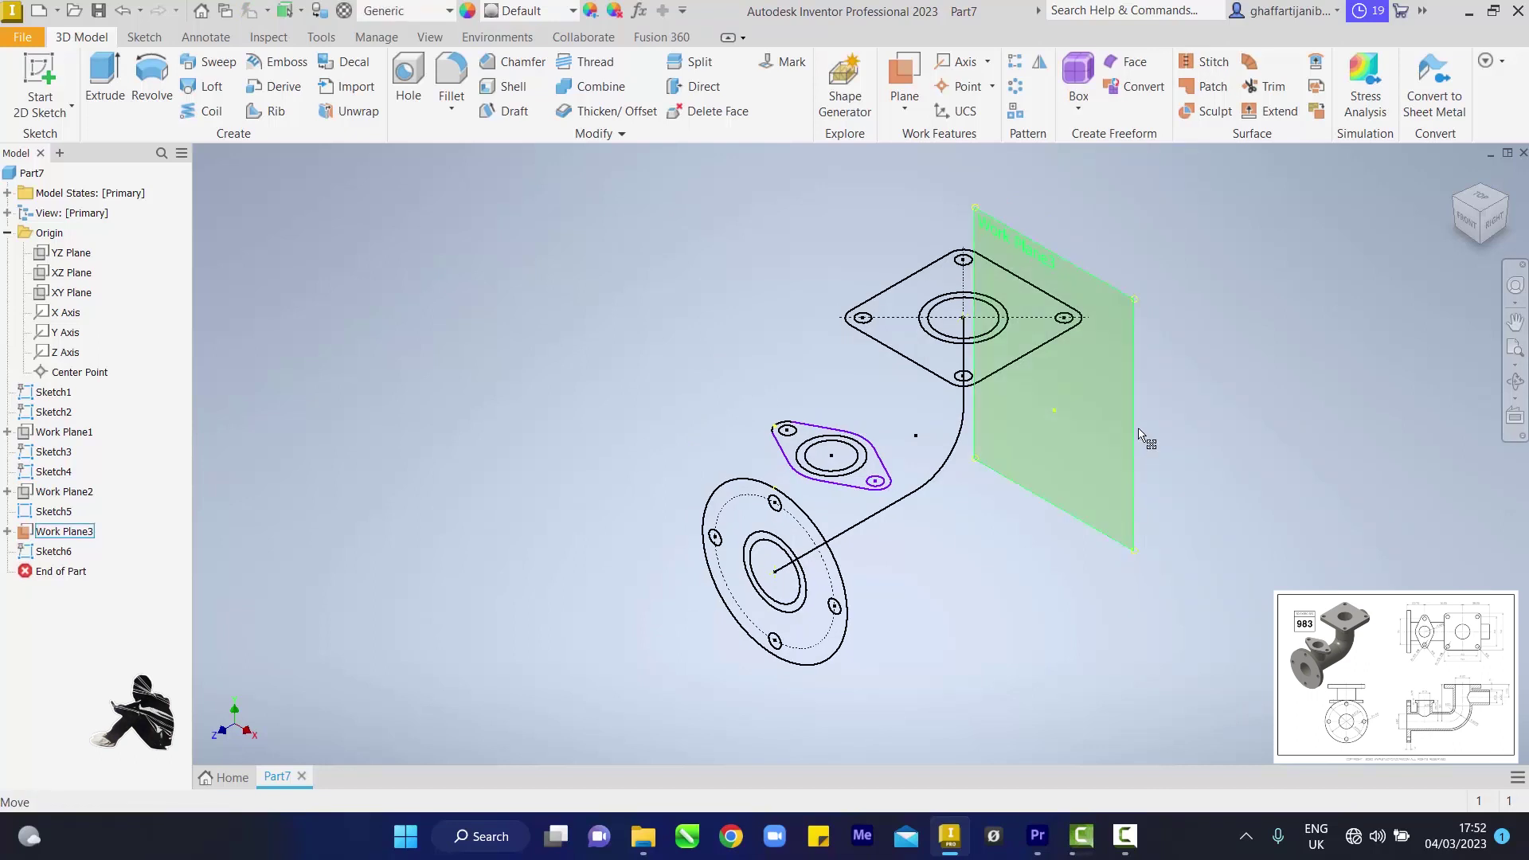
Start a sketch on Work Plane3 and draw an 80 mm circle beside the plane, centred about 211 mm across and 134 mm above the origin
click(1135, 434)
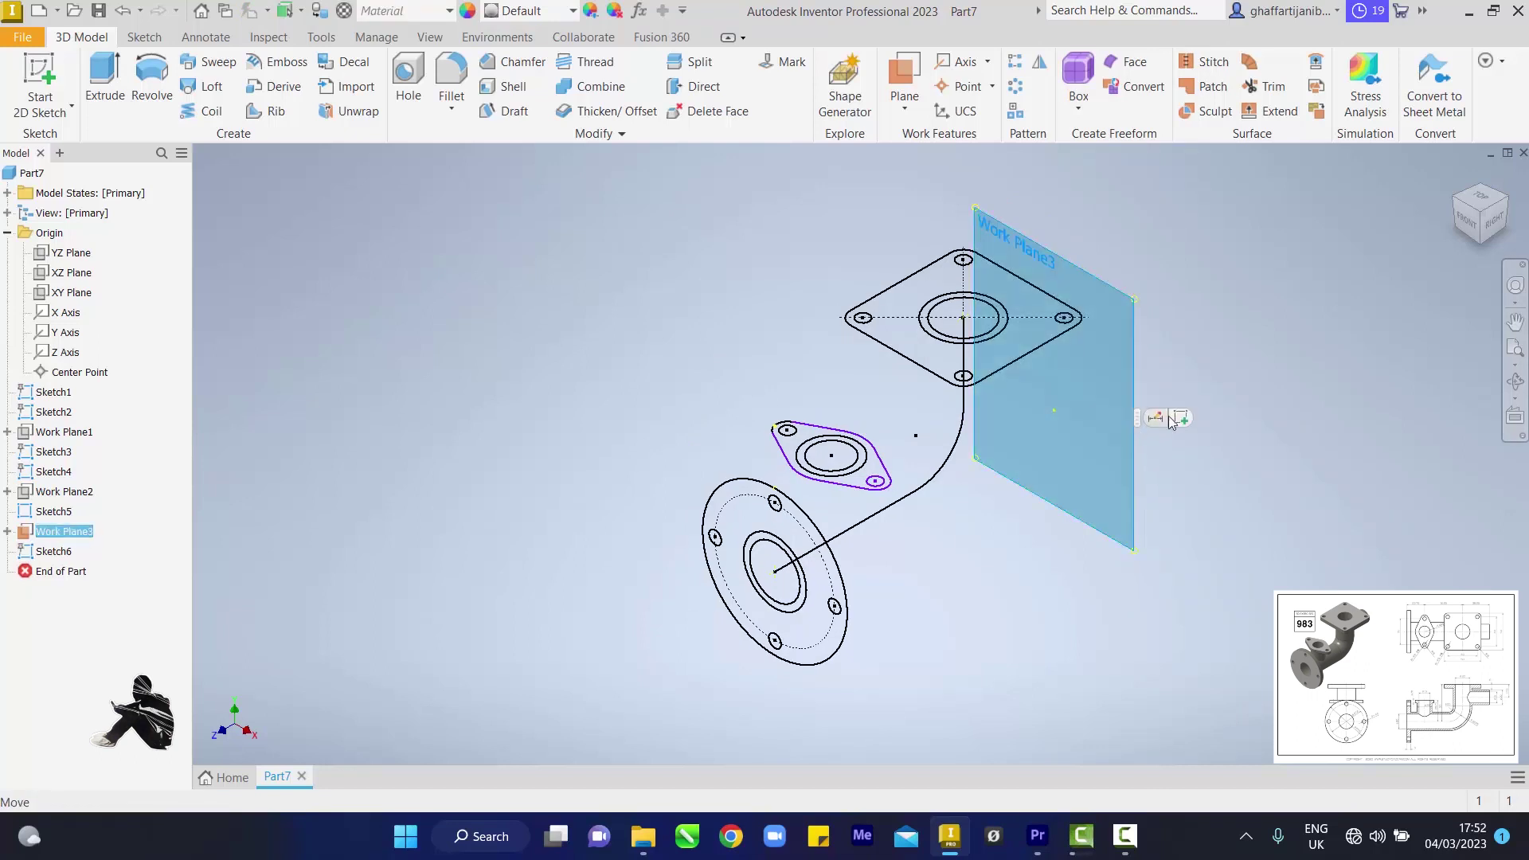
key(s)
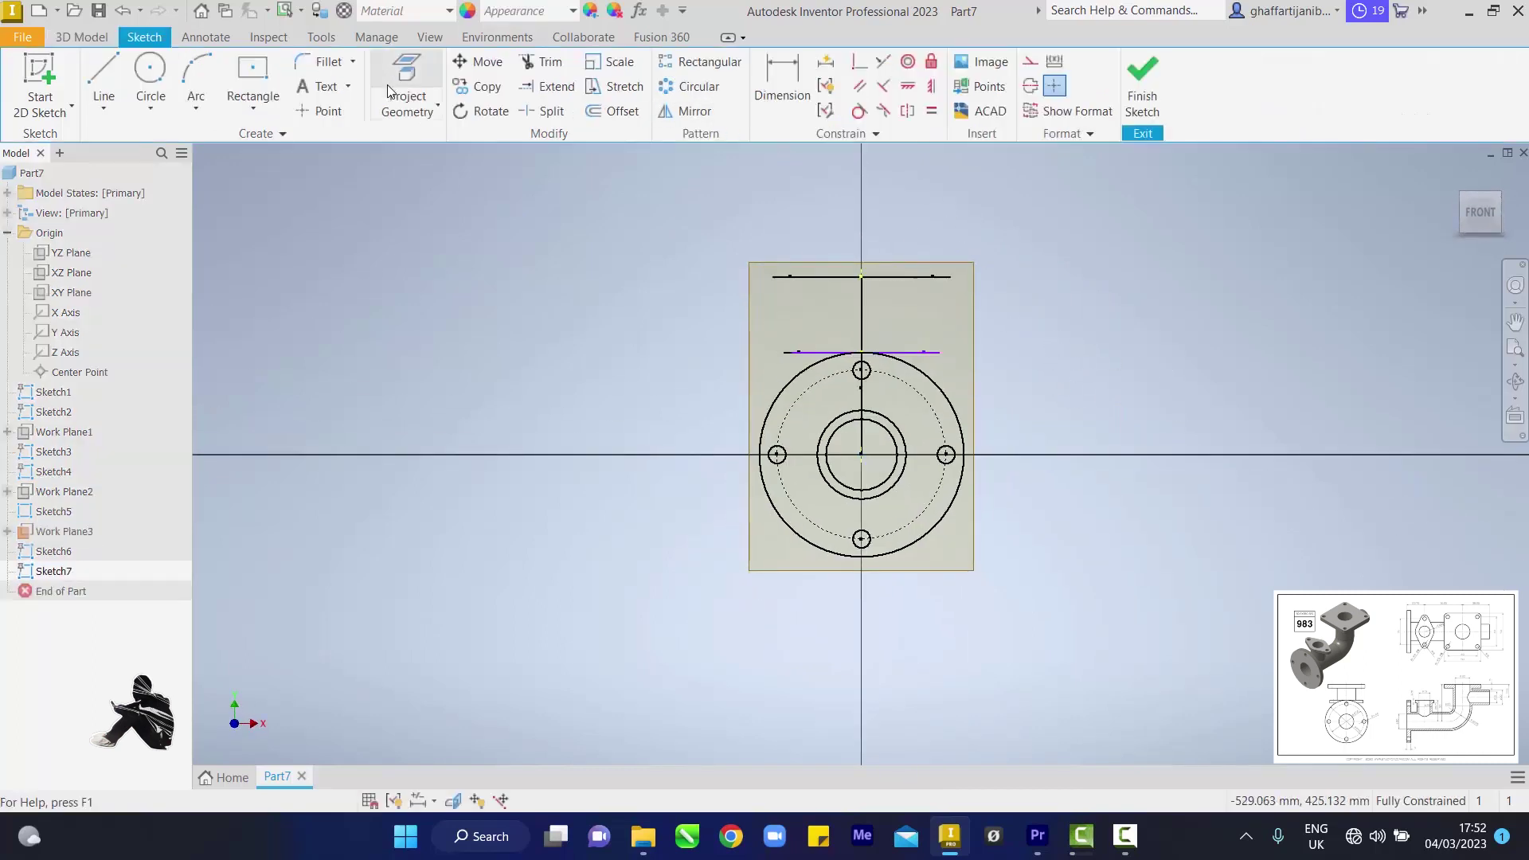
click(152, 79)
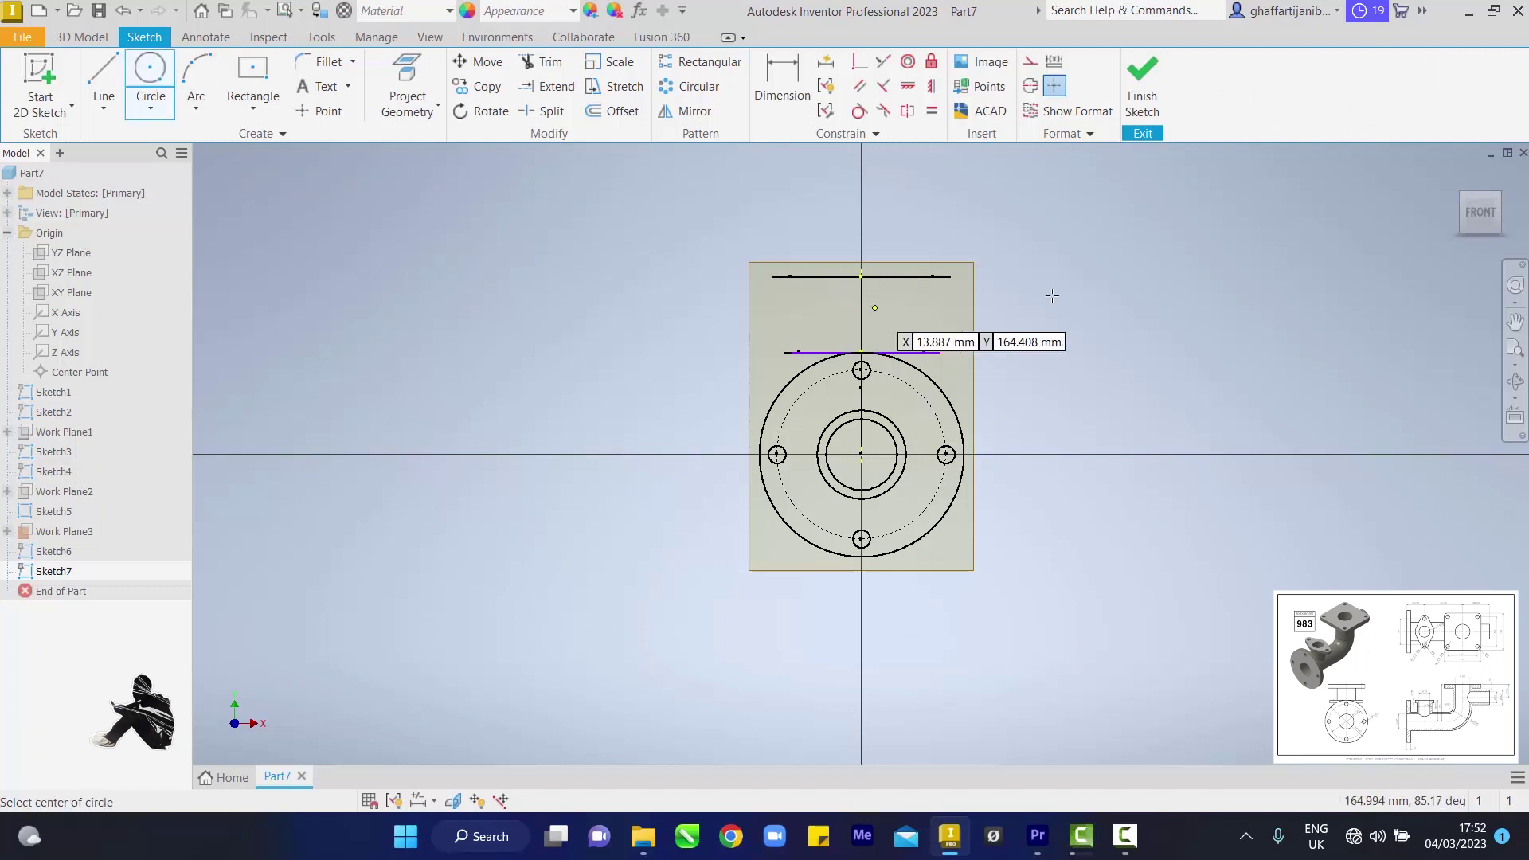
click(1048, 335)
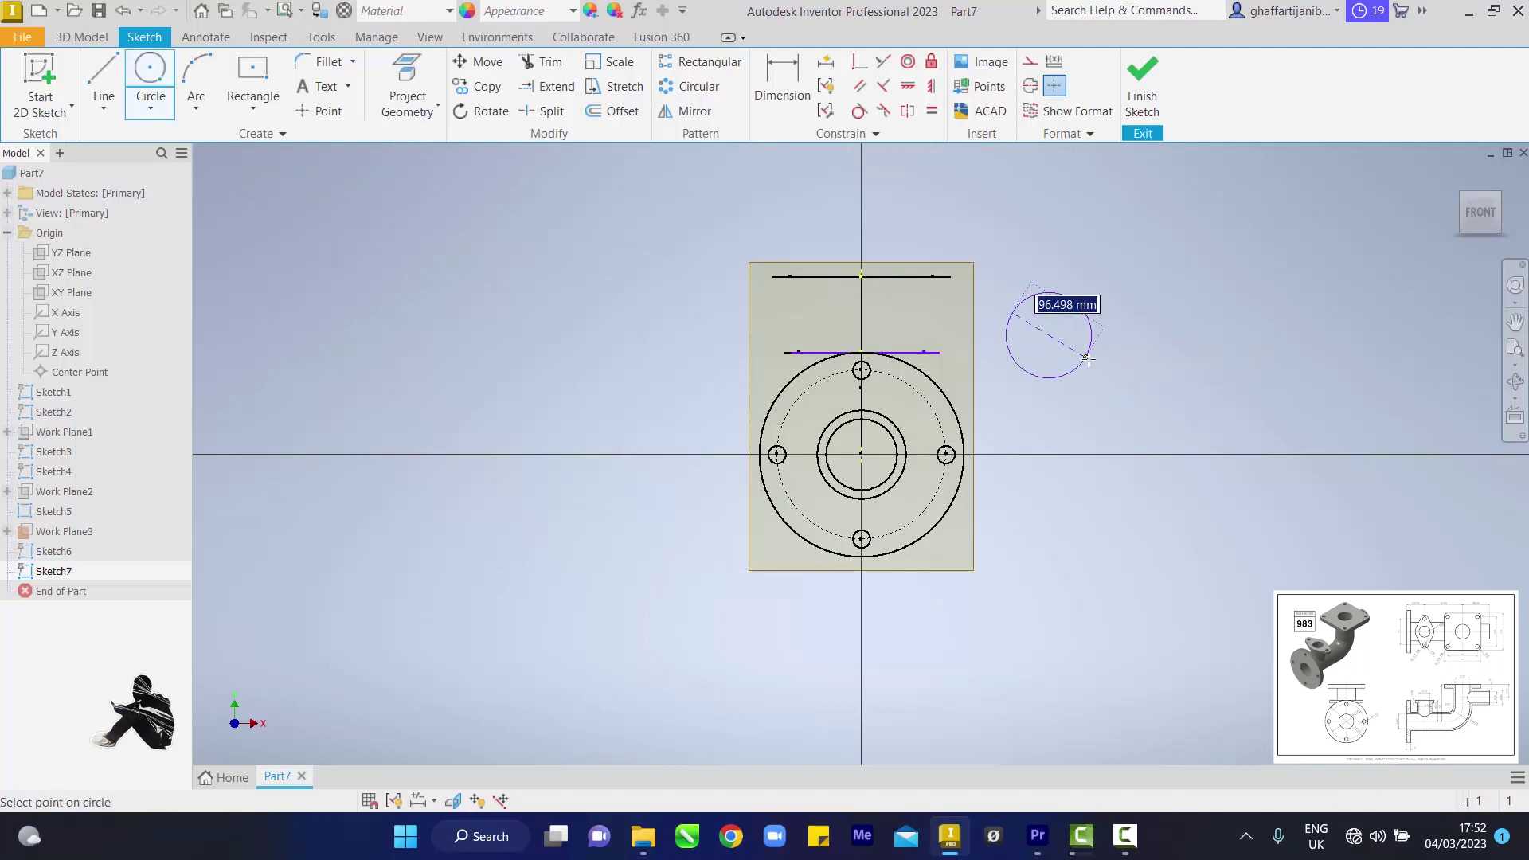
text(80)
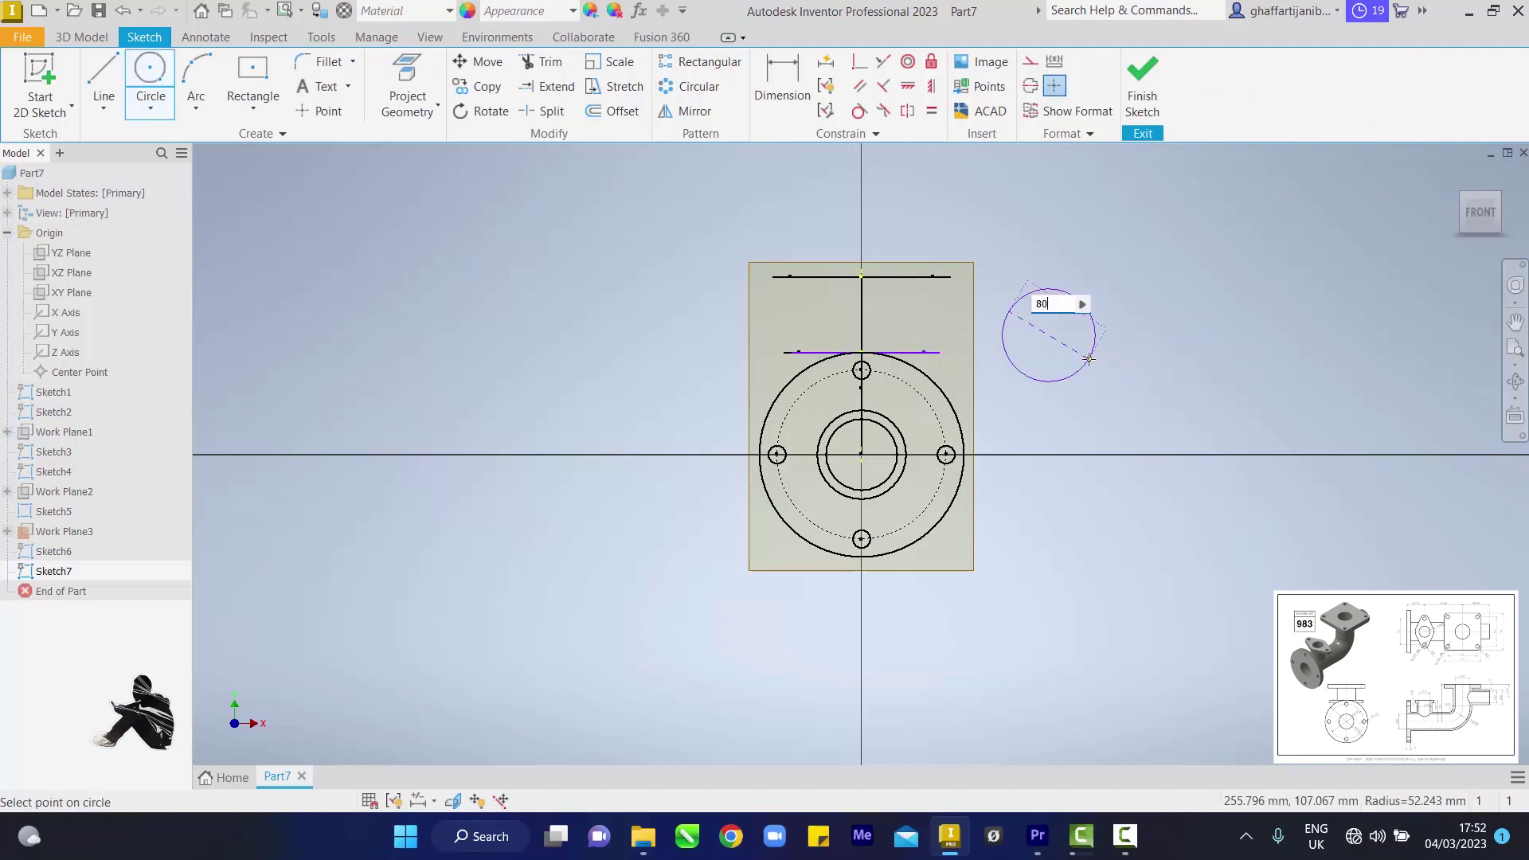
key(Return)
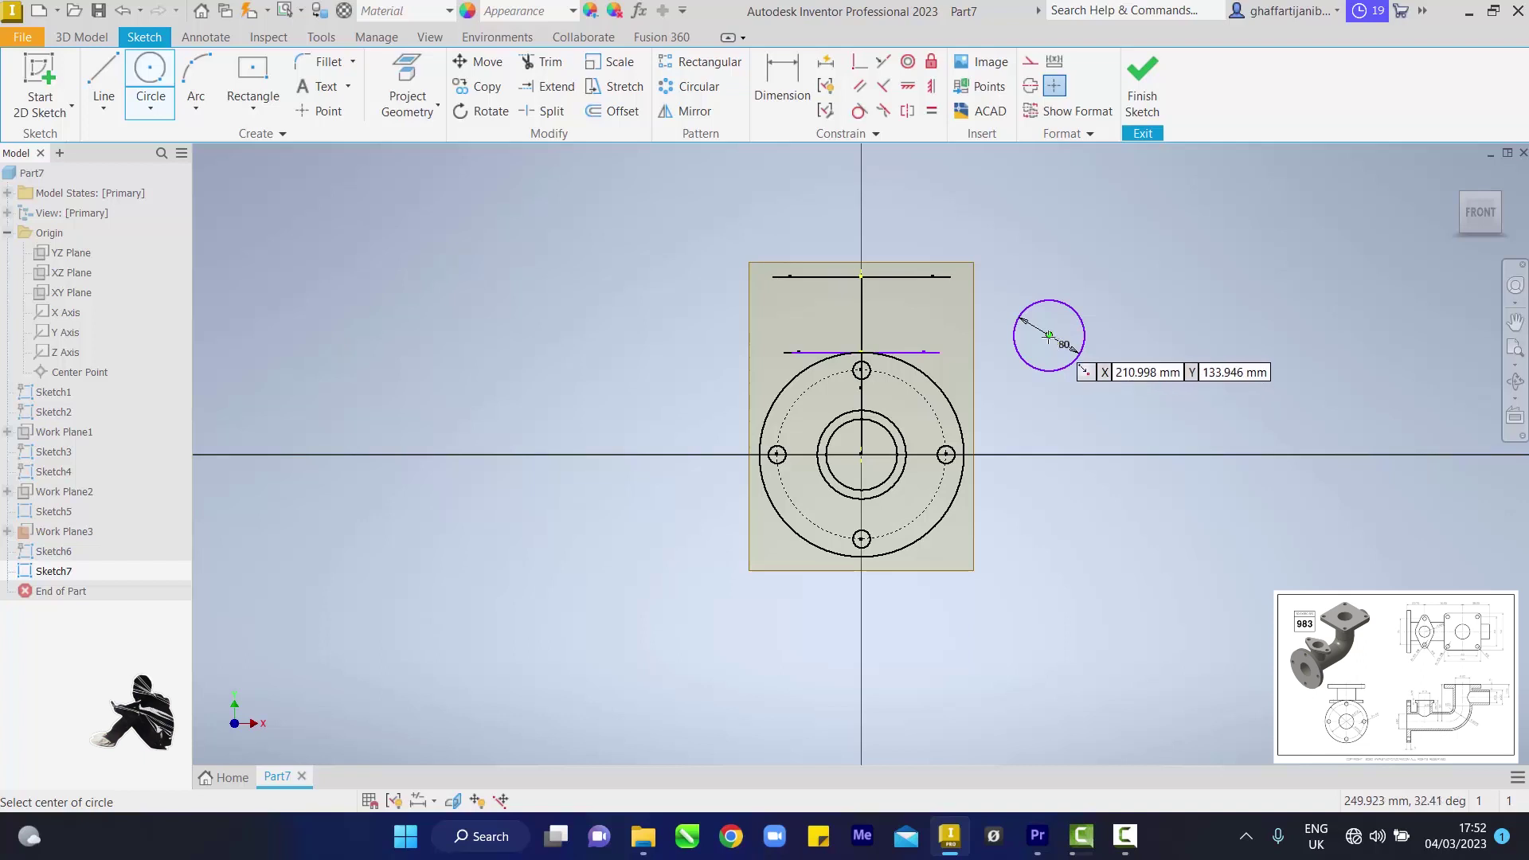
Draw a 60 mm circle concentric with the 80 mm circle
click(1048, 335)
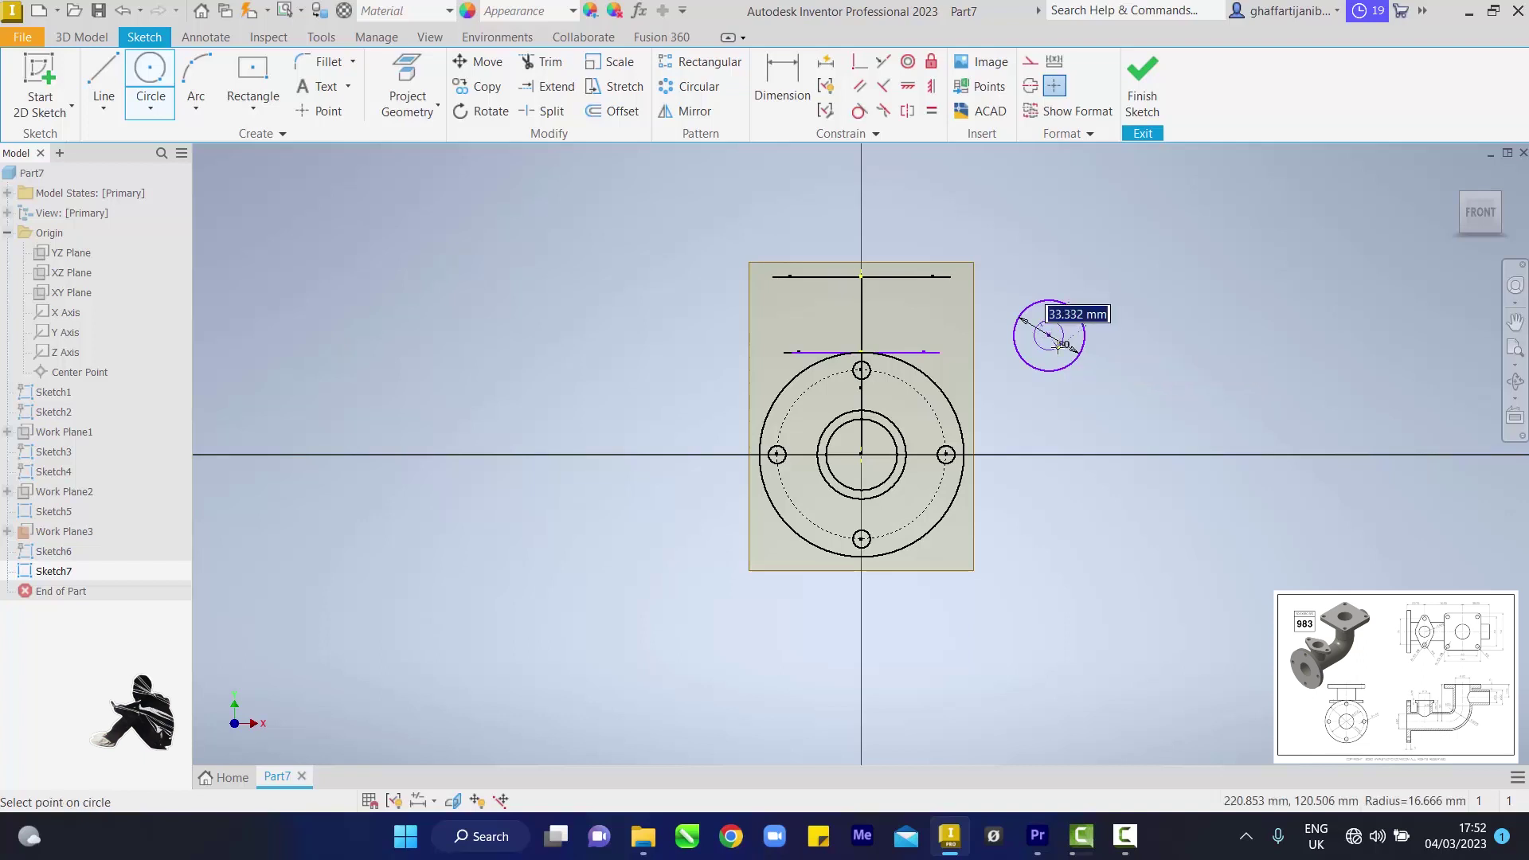
text(60.000)
key(Return)
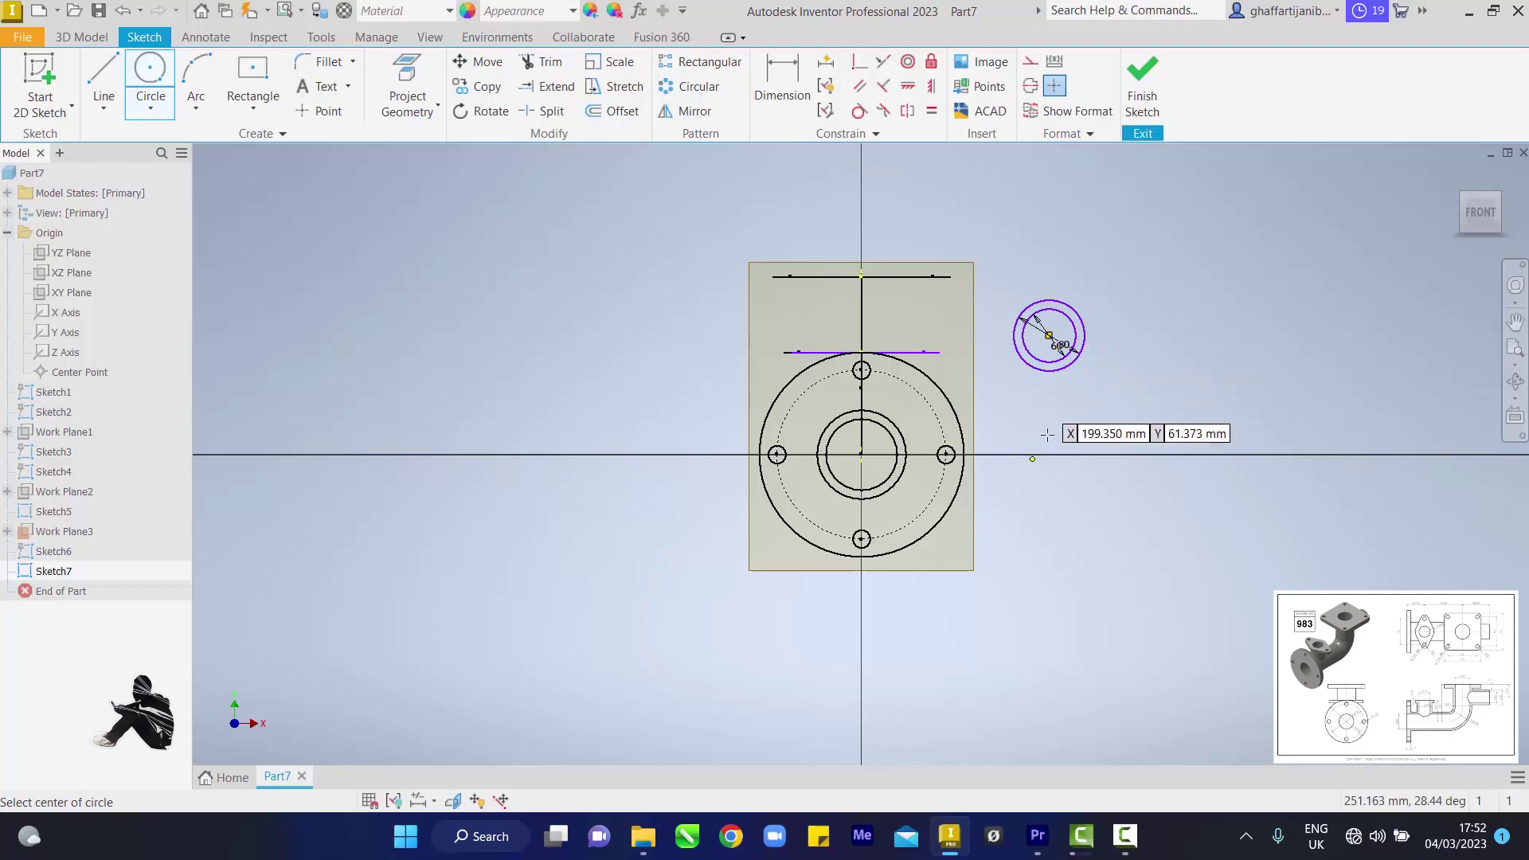
right_click(1166, 308)
click(1218, 310)
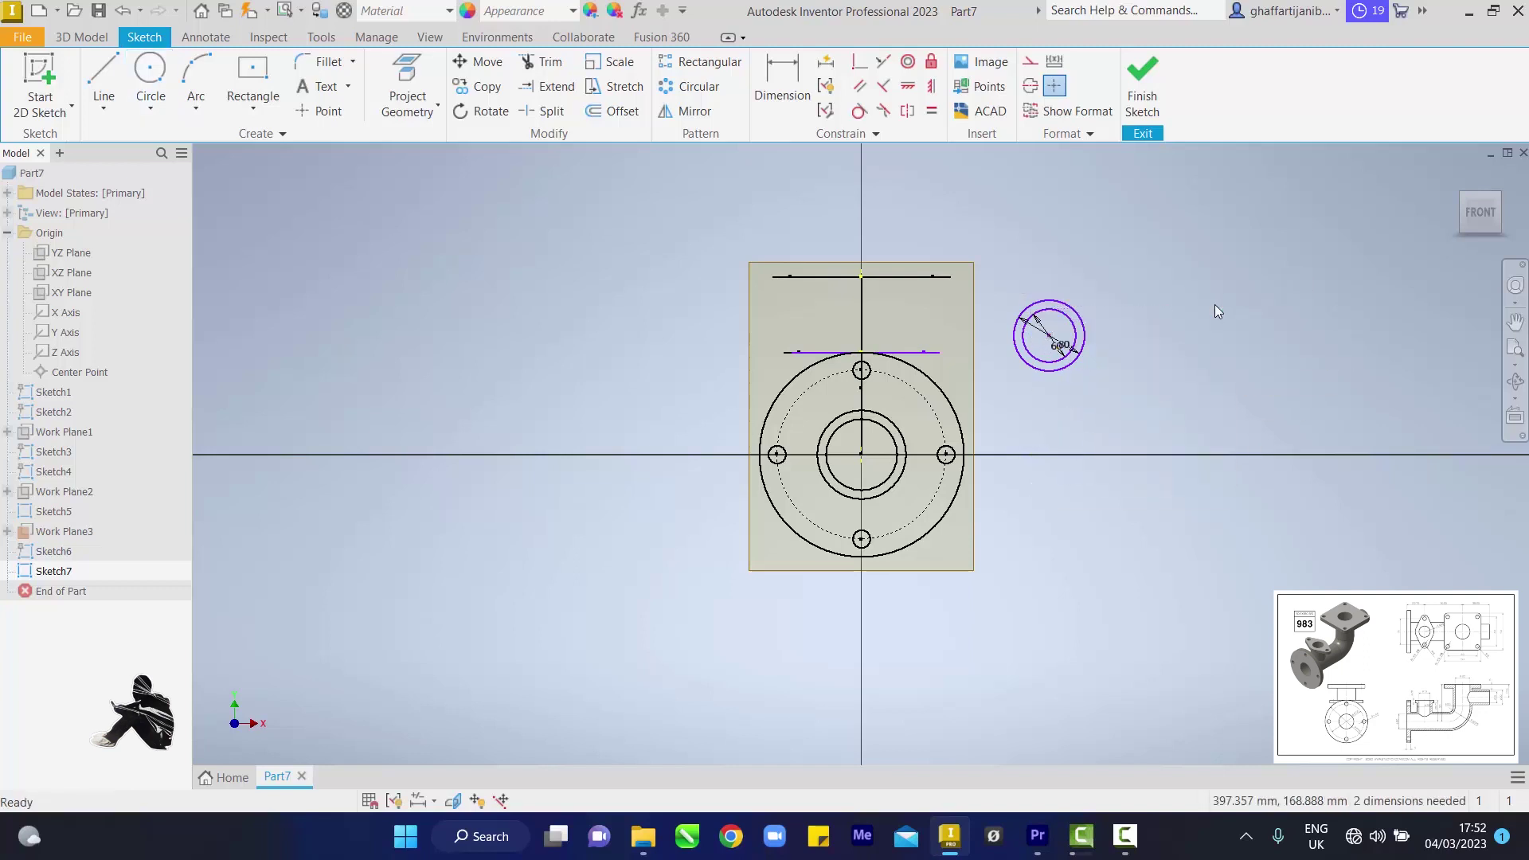
Apply a vertical constraint between the circles' shared centre and the sketch origin
click(929, 86)
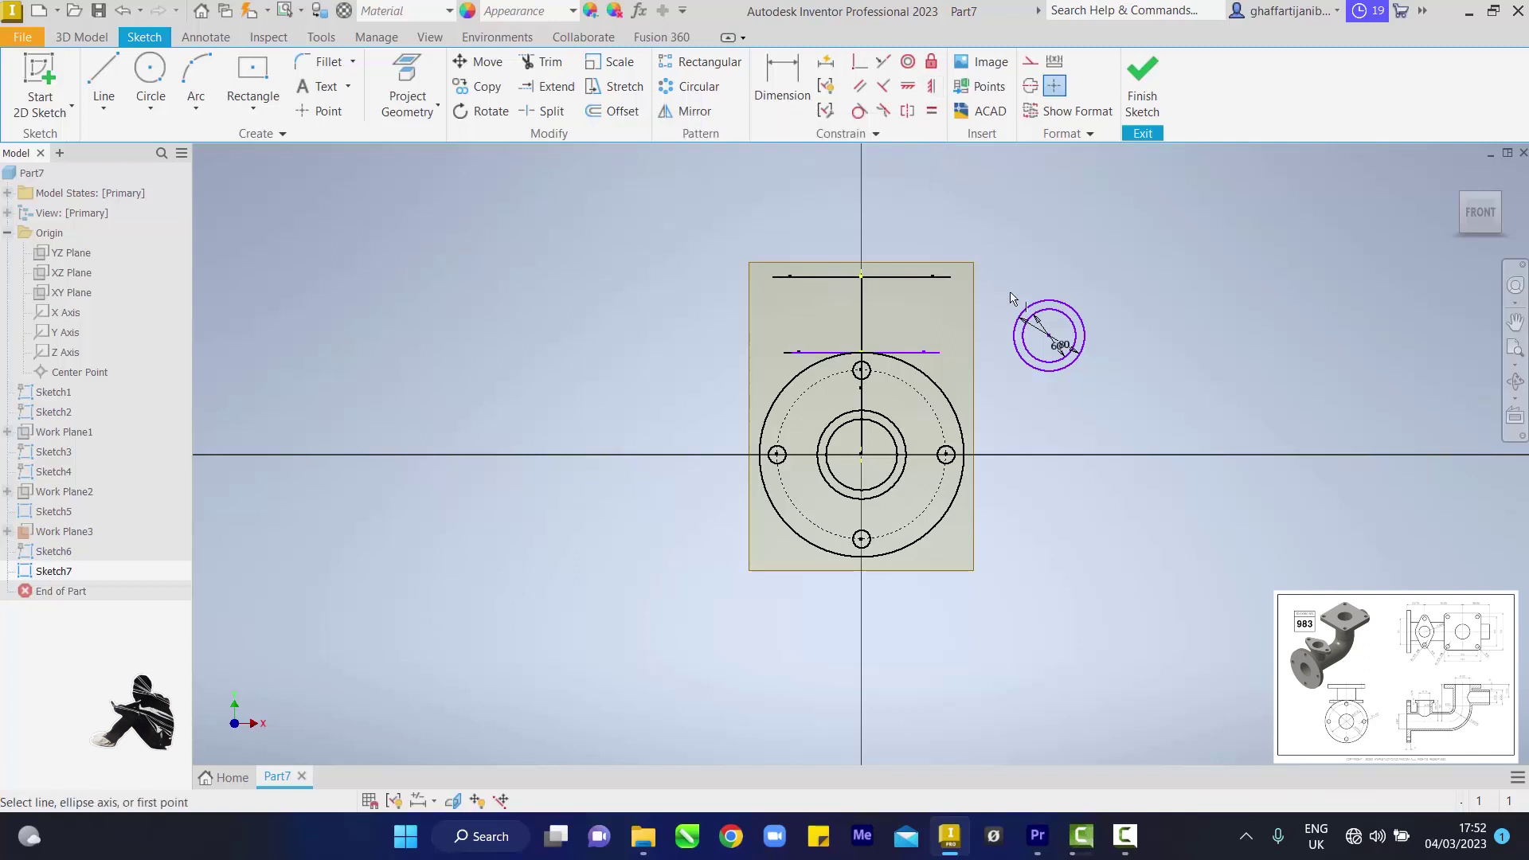
click(1050, 341)
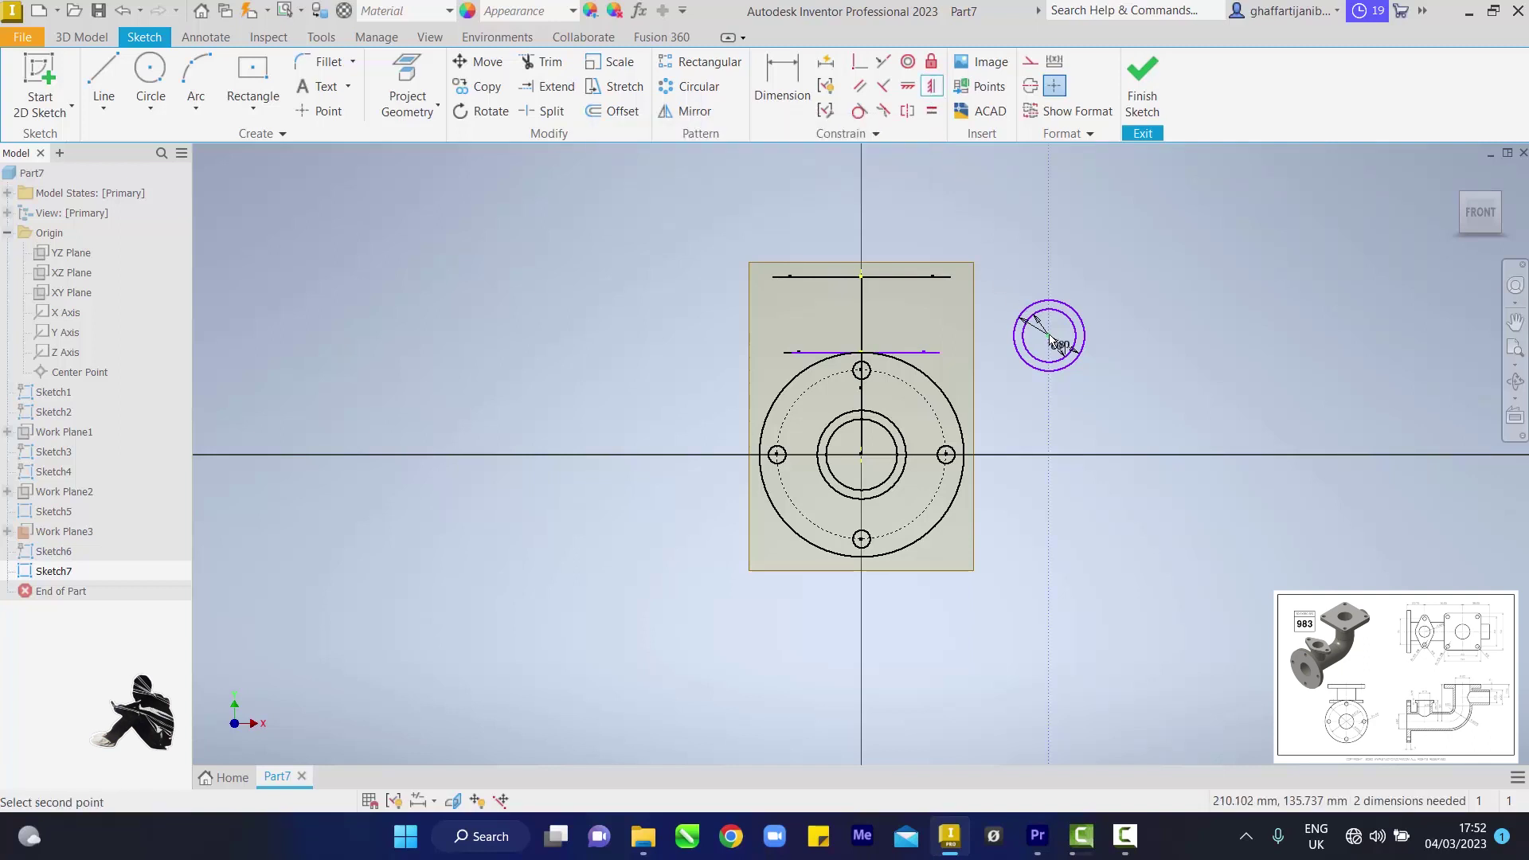
click(861, 455)
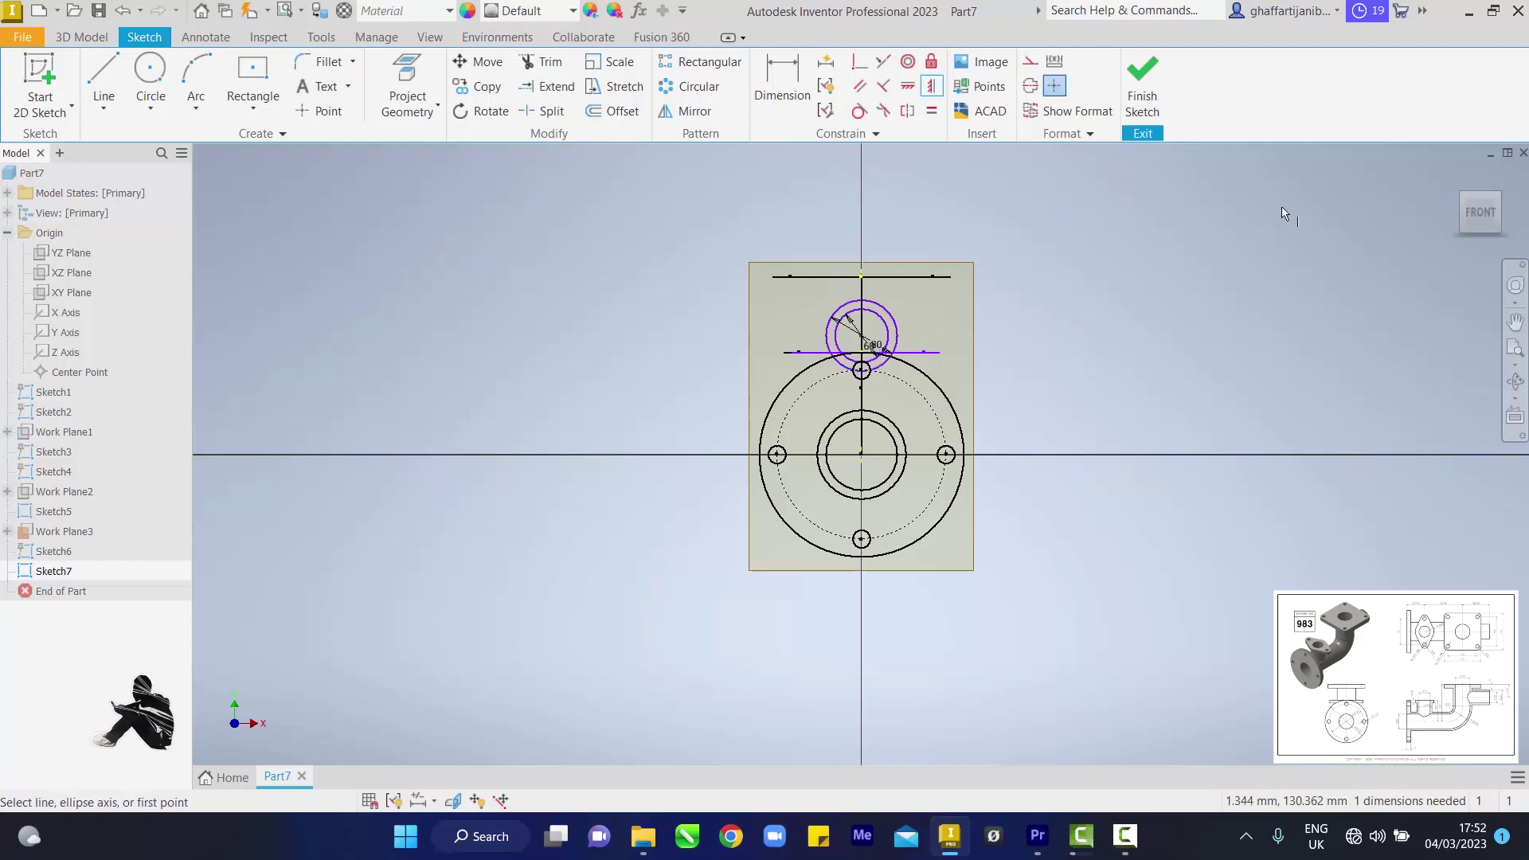
Project the upper end of the pipe path into the sketch as a reference point
mouse_move(1464, 211)
mouse_down()
mouse_move(1471, 225)
mouse_move(1246, 239)
mouse_up()
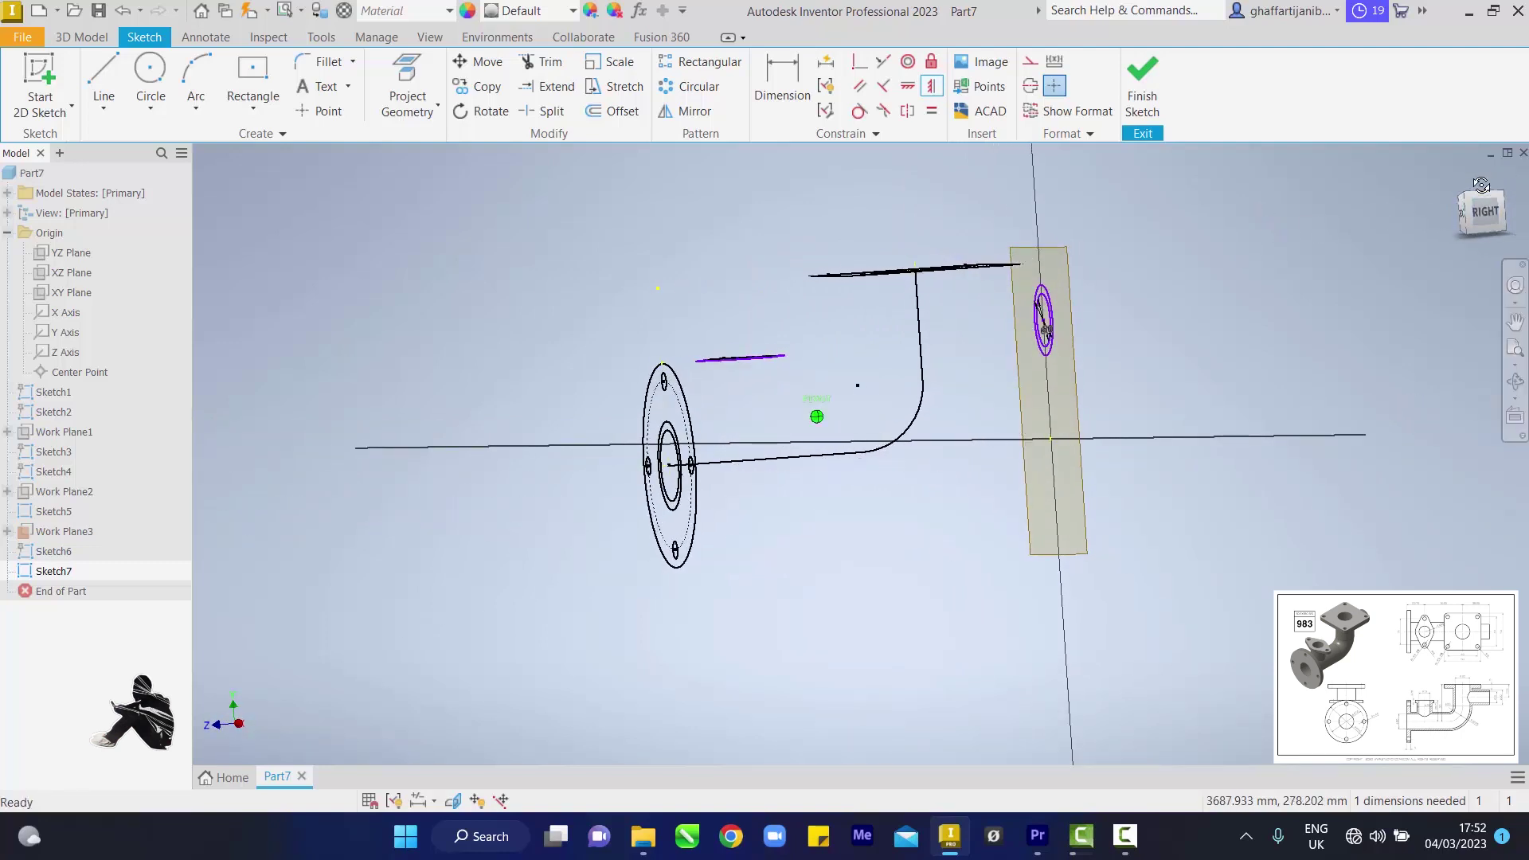
click(1481, 184)
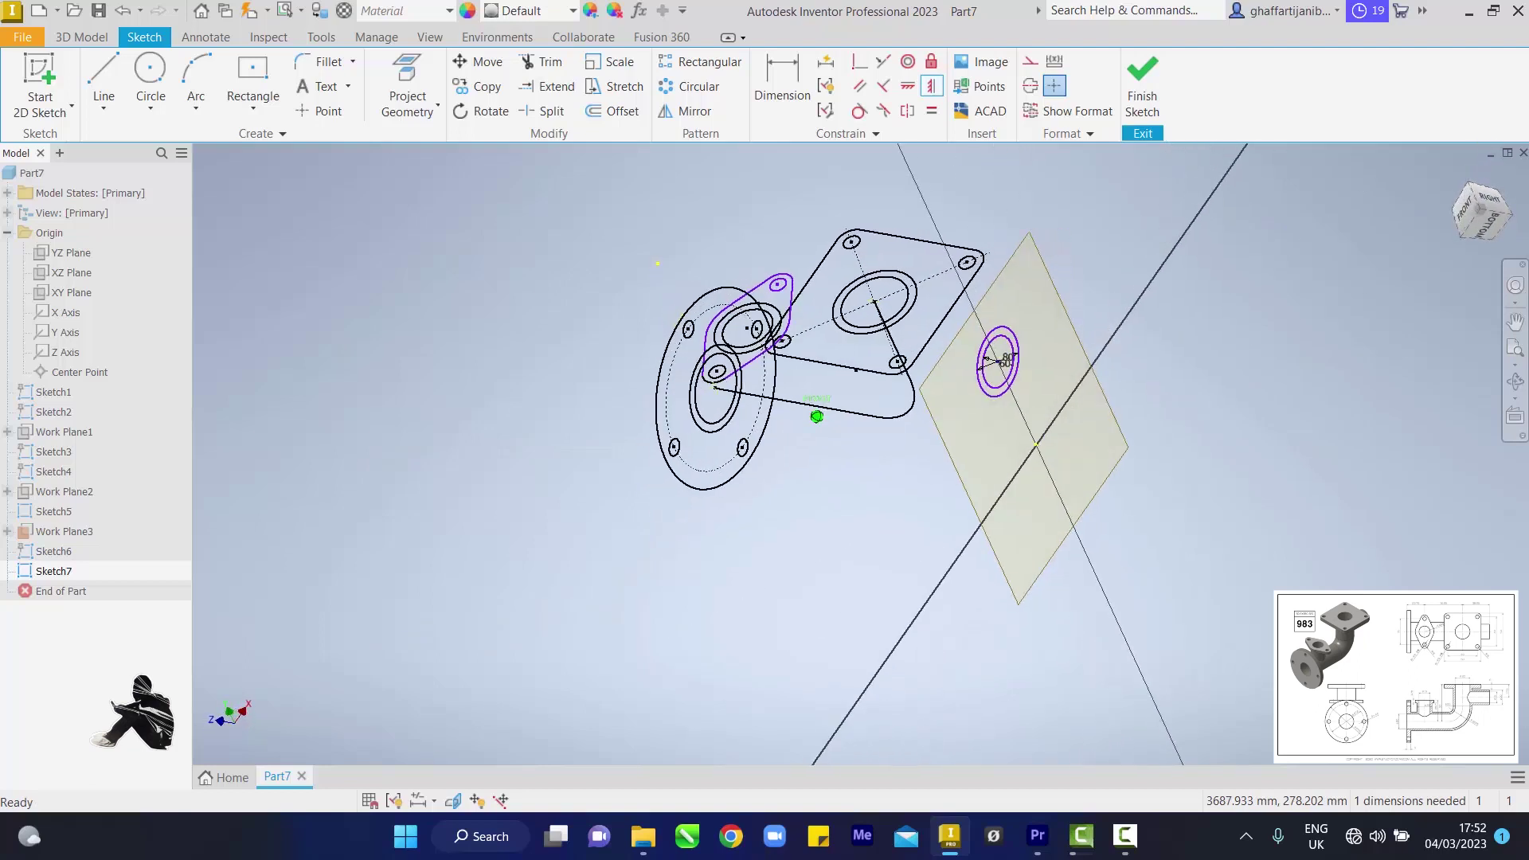
click(407, 99)
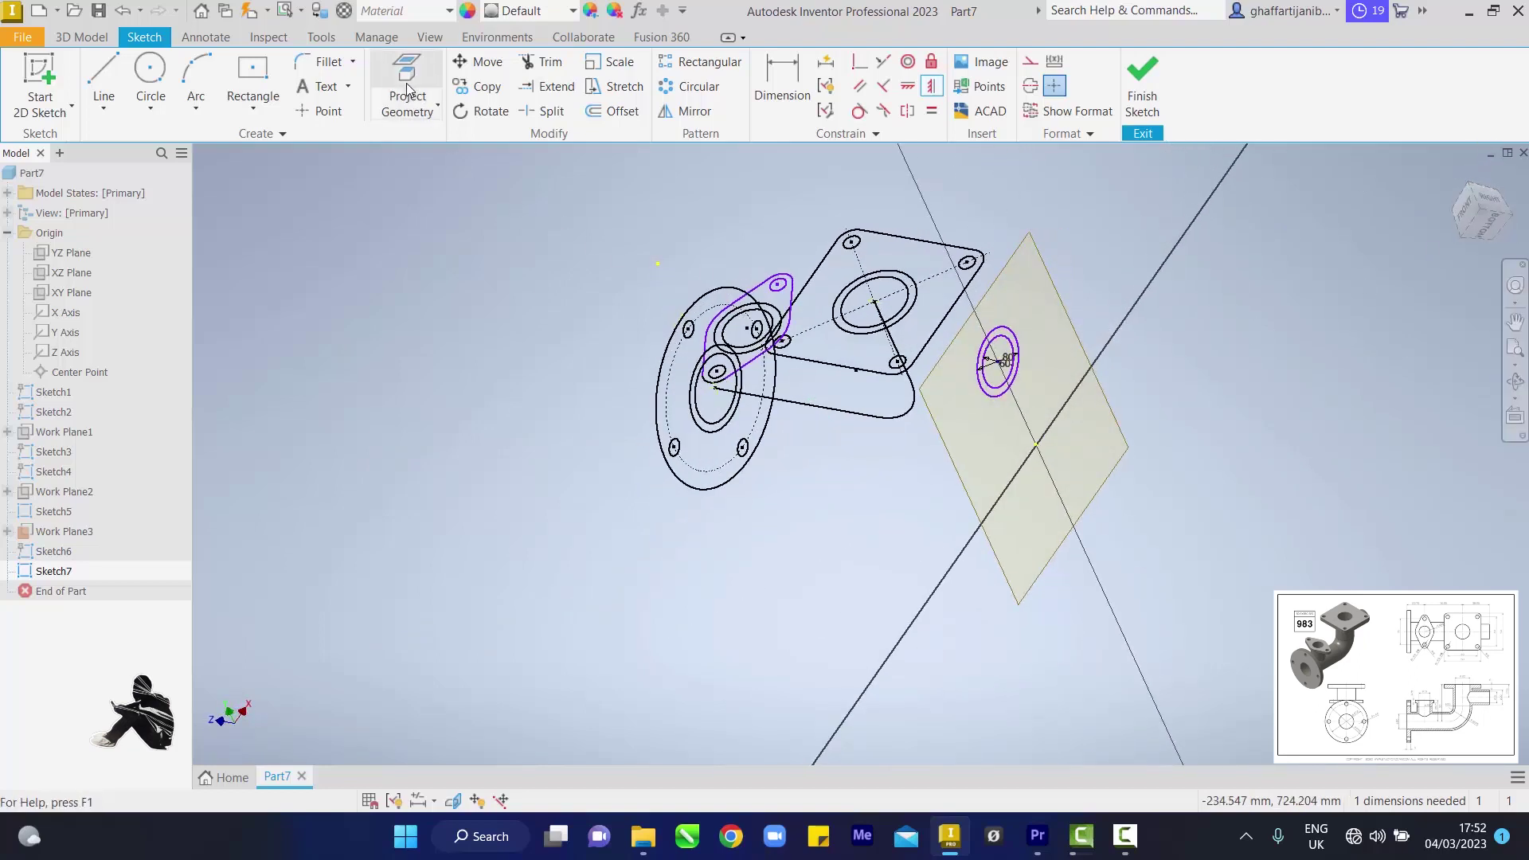
scroll(1003, 368, up, 4)
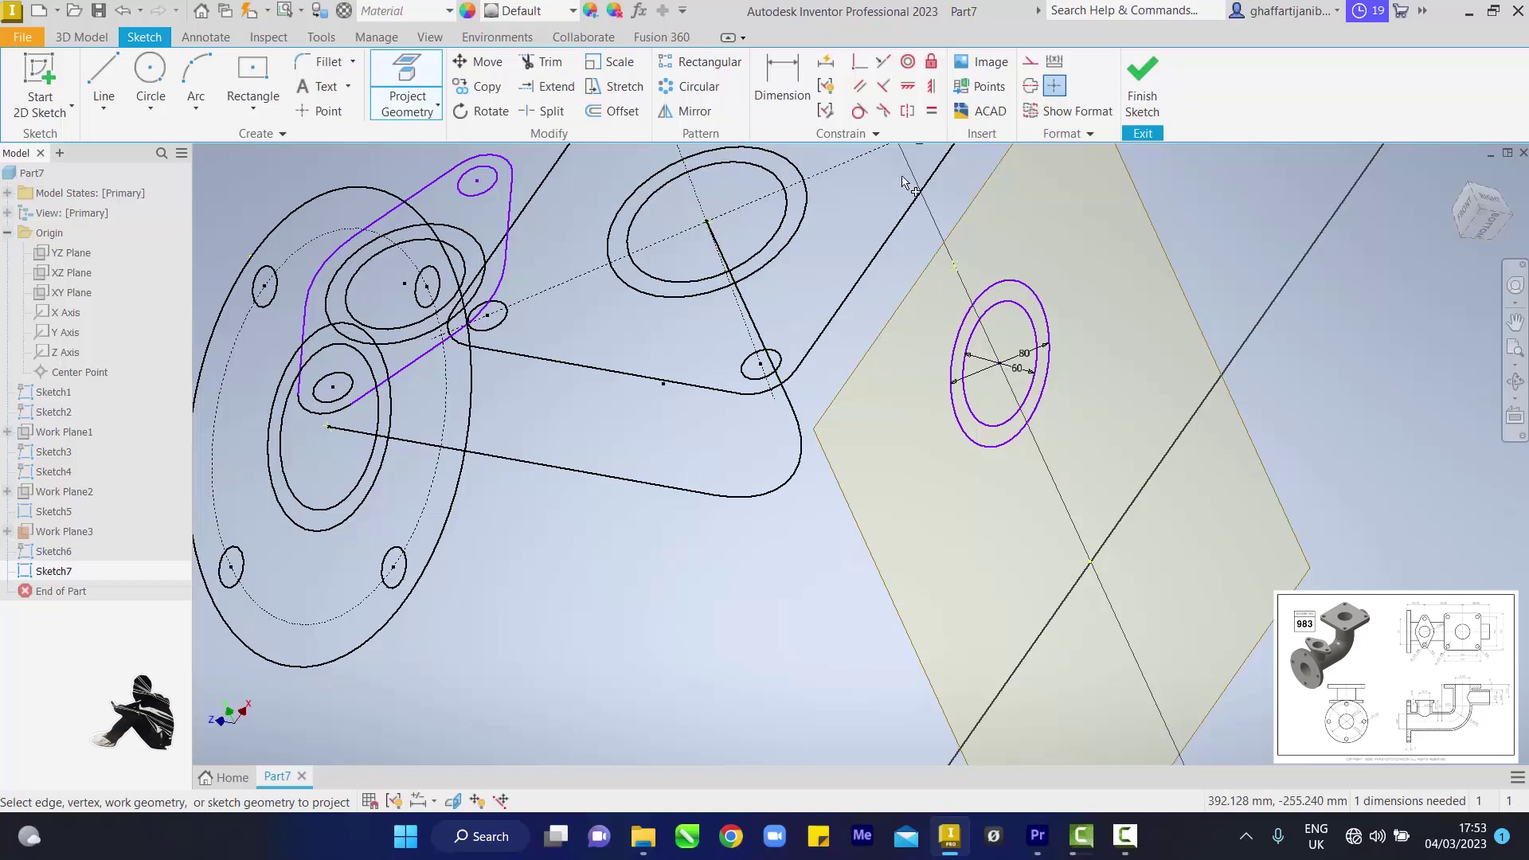
Dimension the circles' centre 80 mm below the projected upper end of the path, and finish the sketch
click(788, 80)
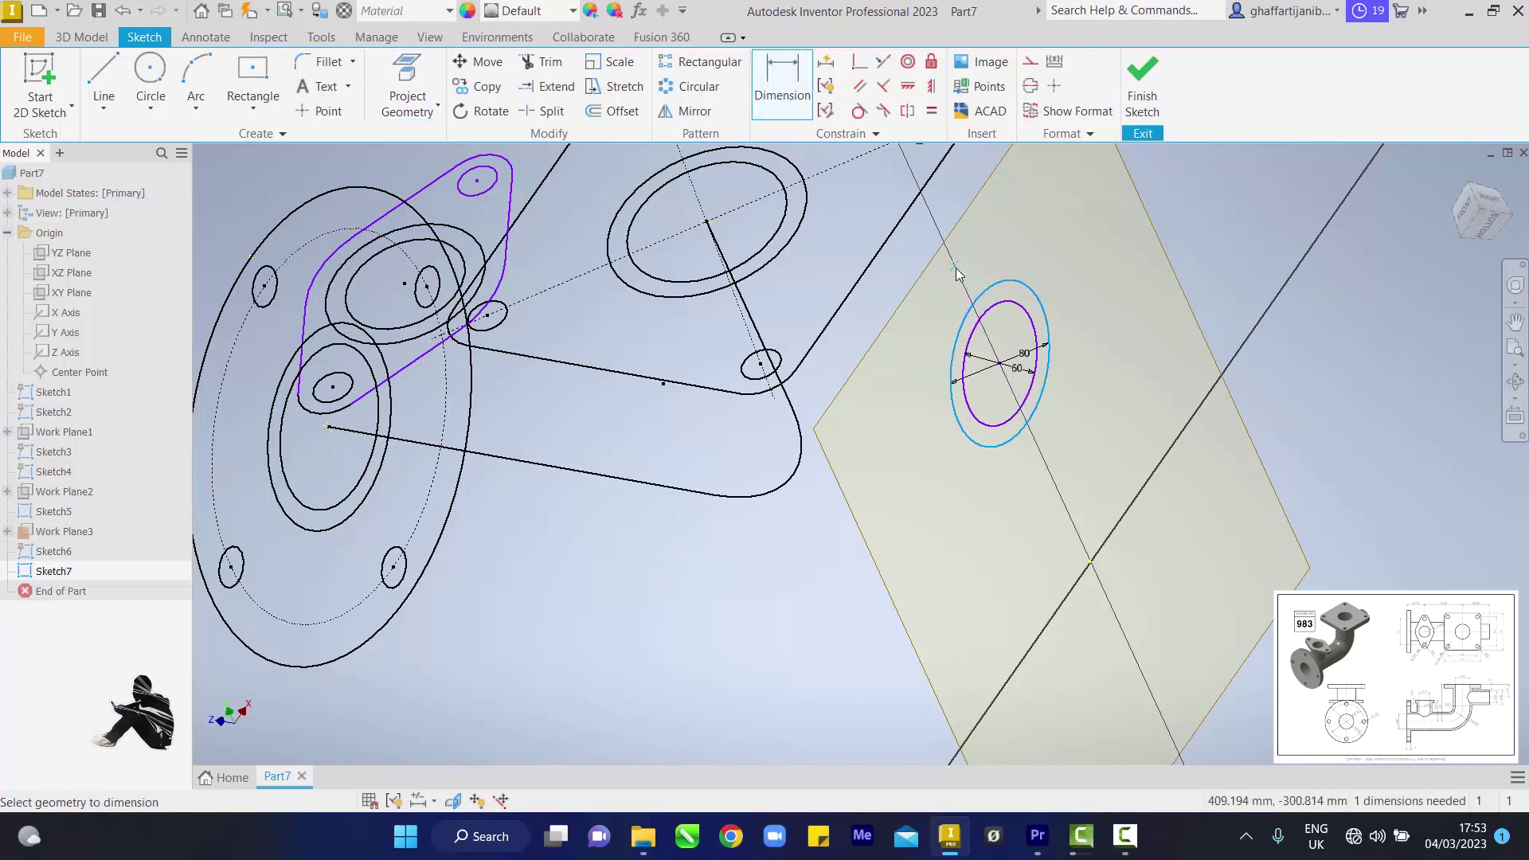
click(954, 268)
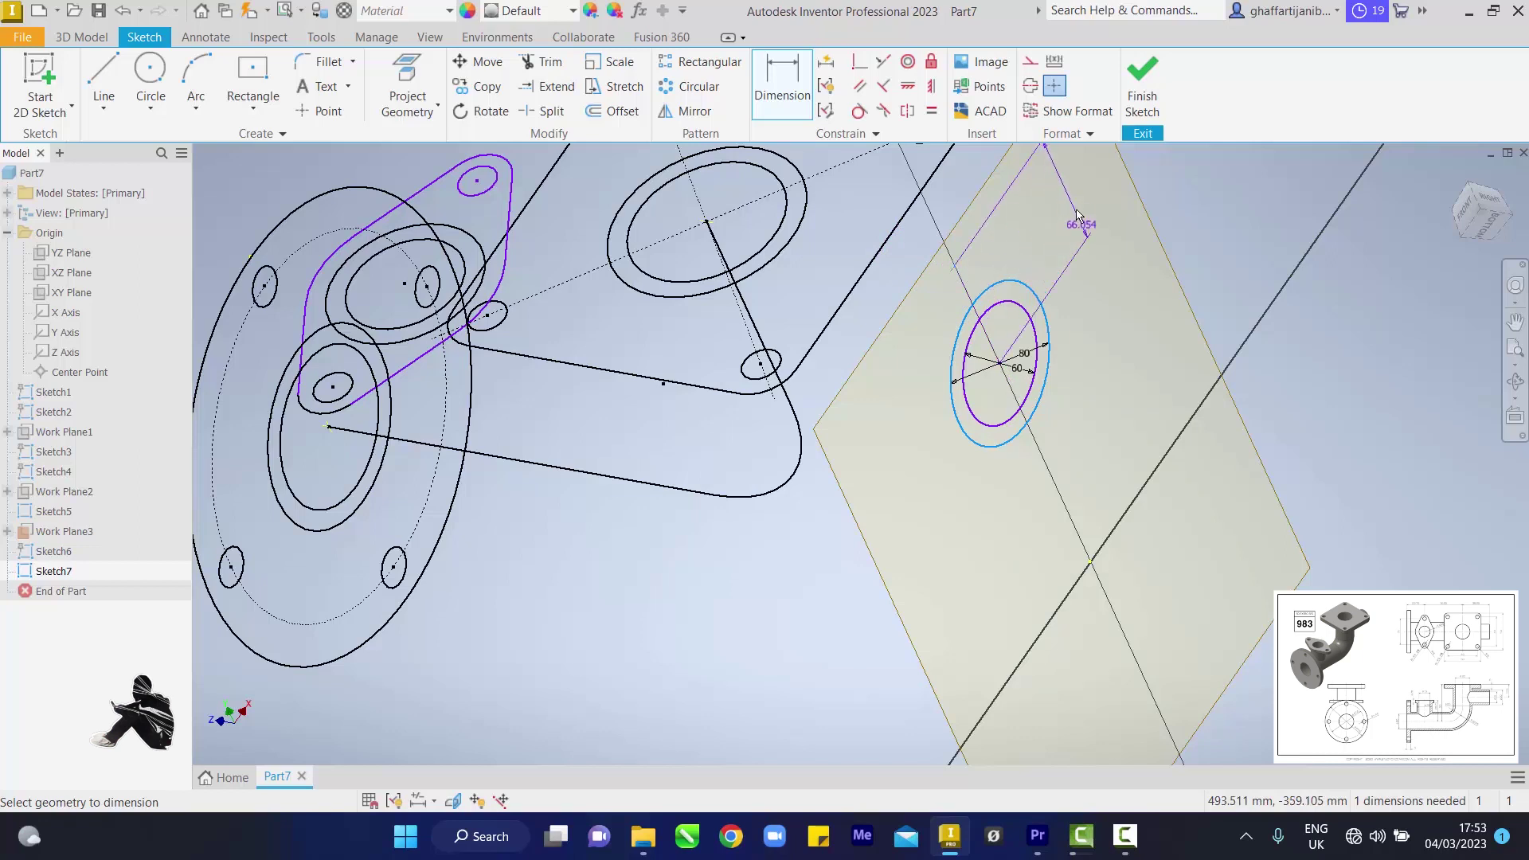
click(1076, 210)
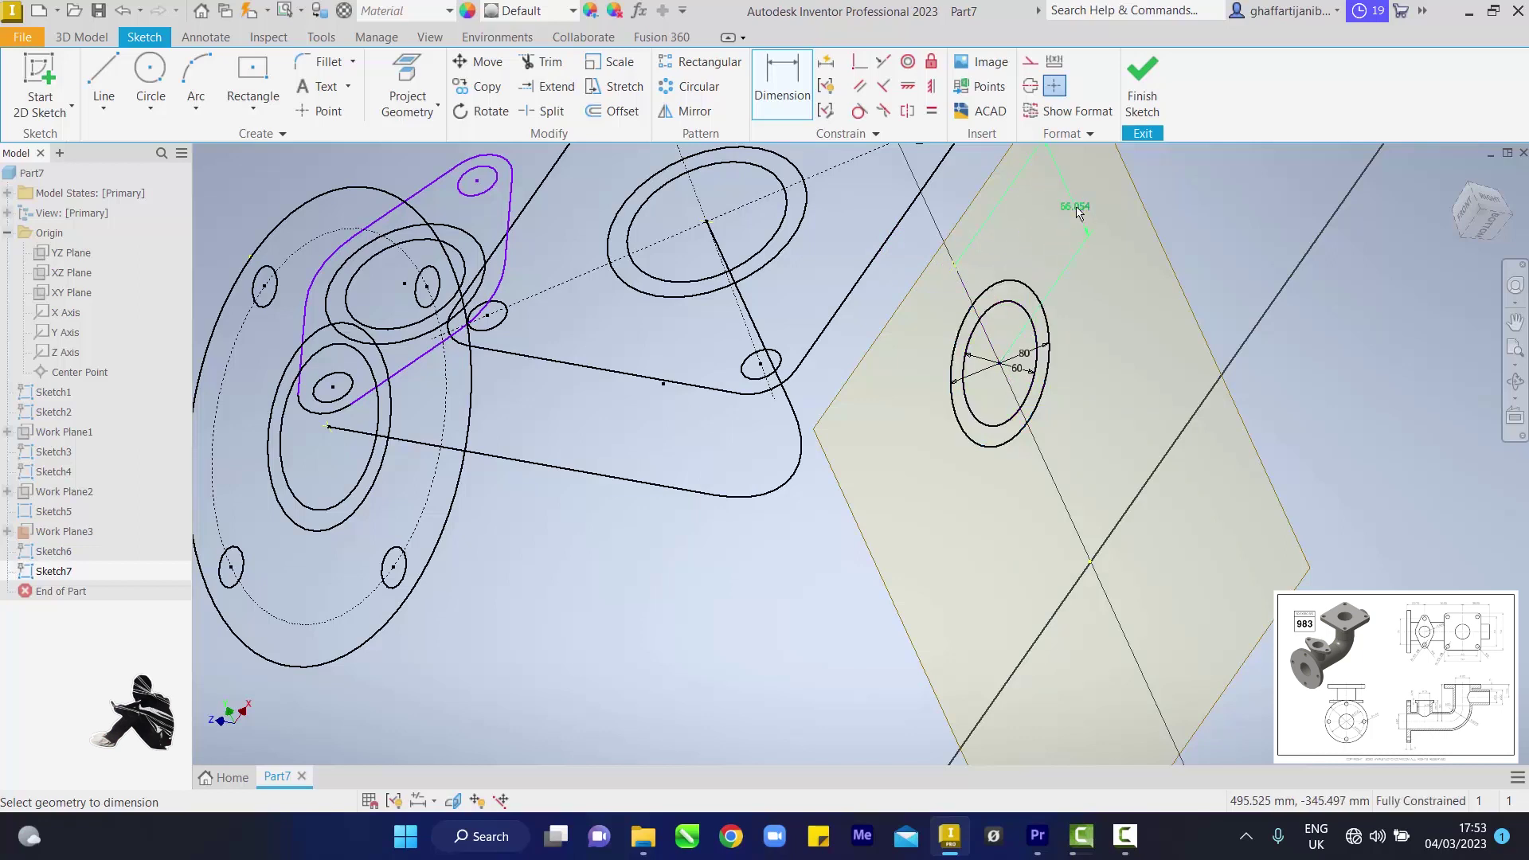
click(1076, 210)
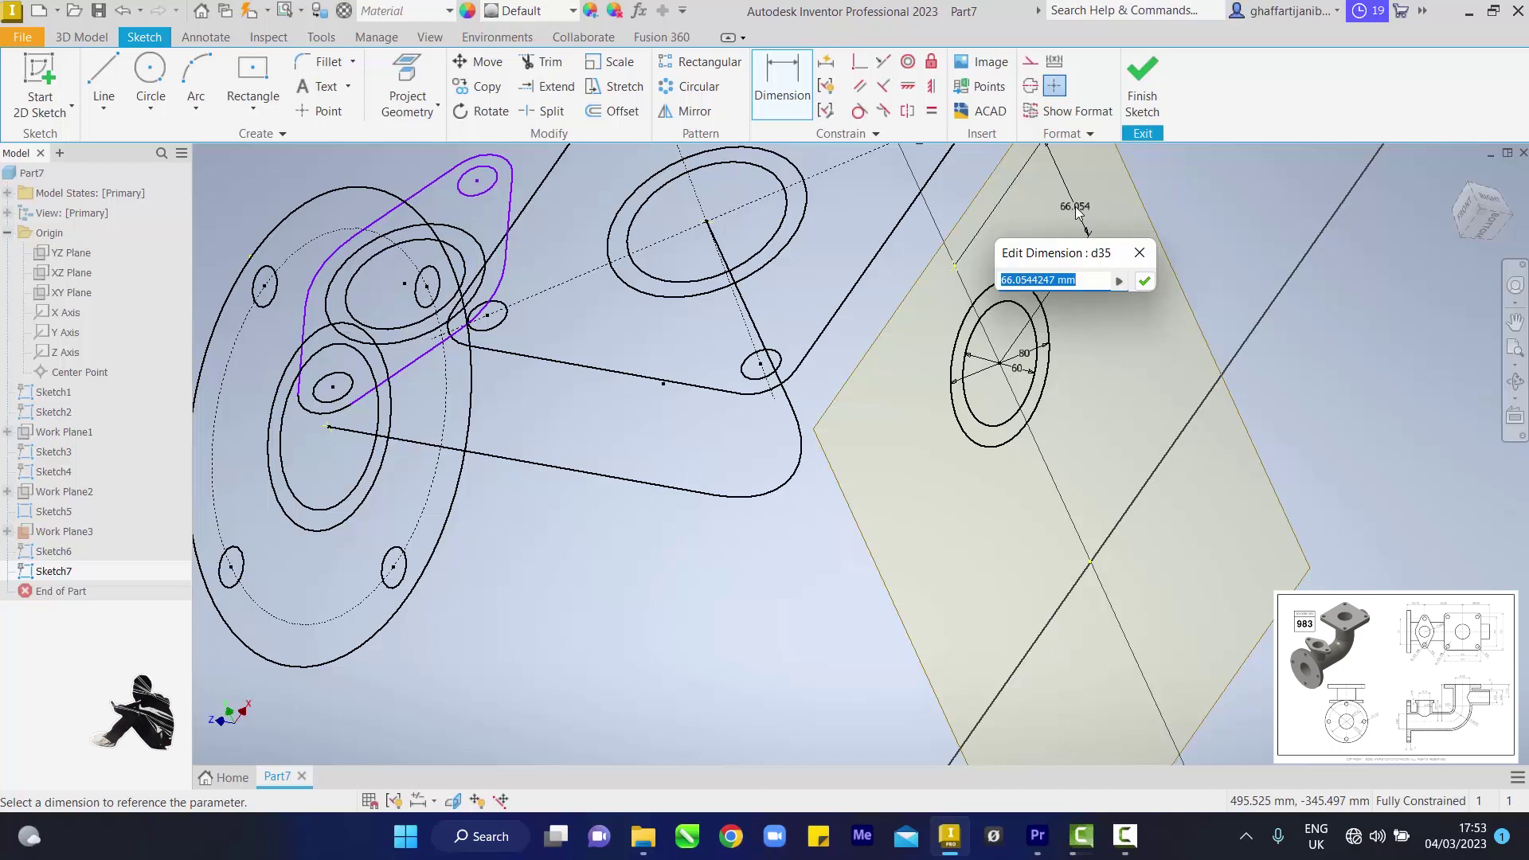
text(80)
key(Return)
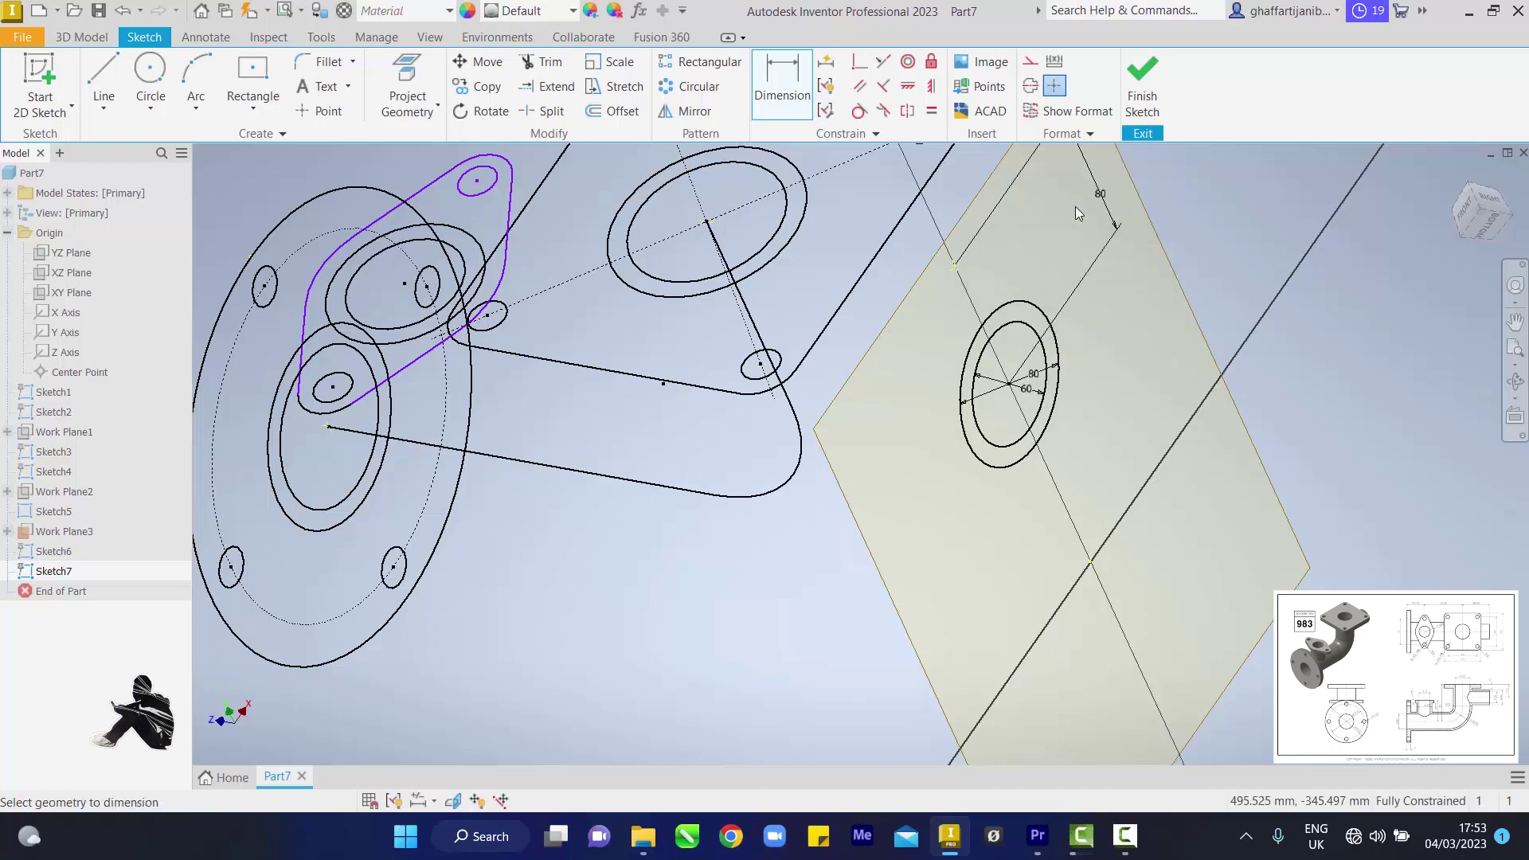
click(1144, 116)
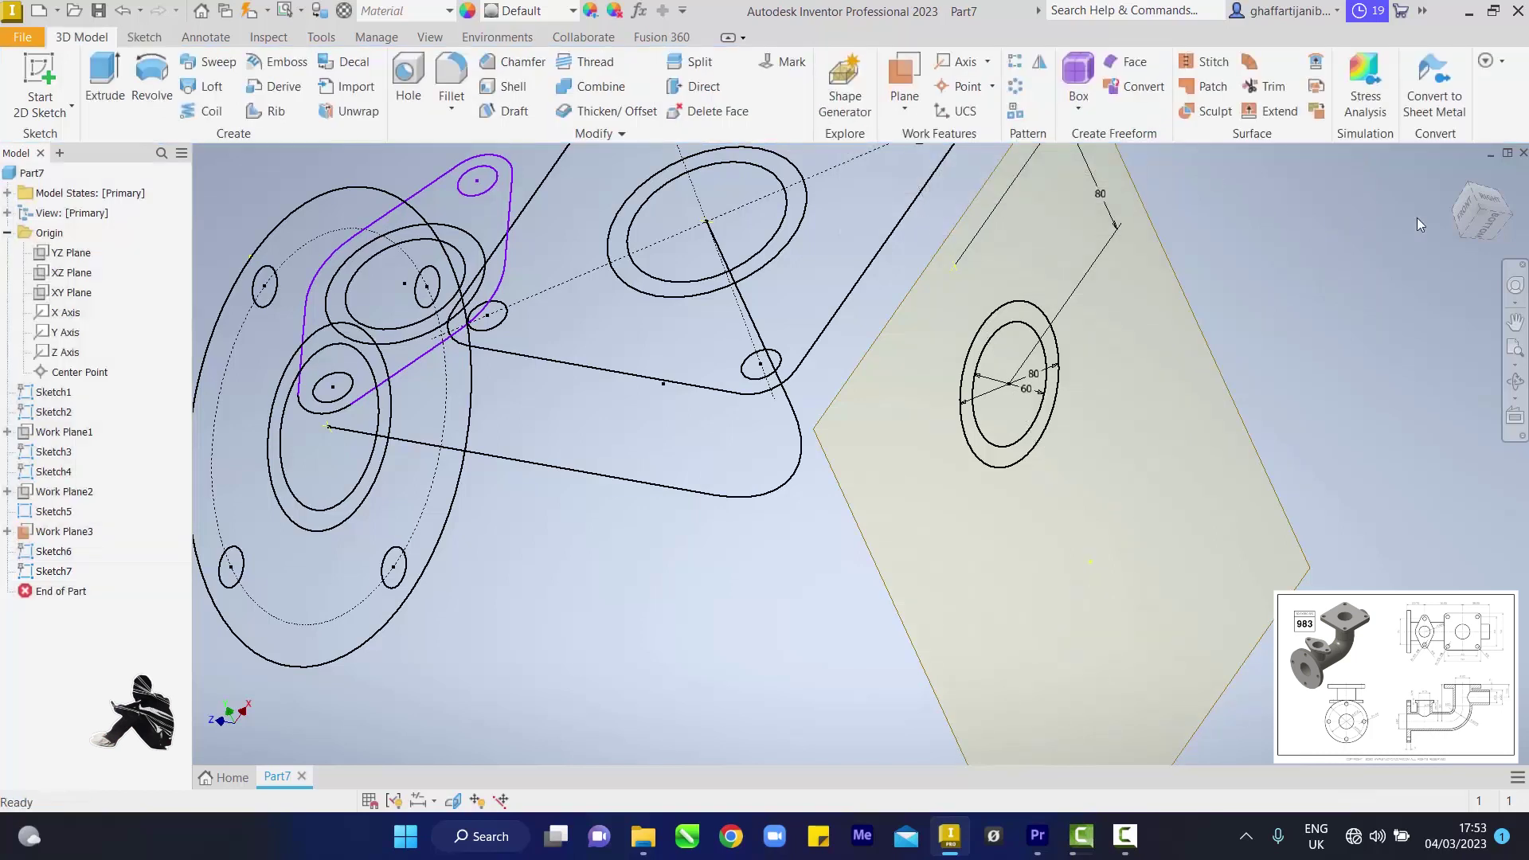
Return to the home view and hide Work Plane3
click(1519, 350)
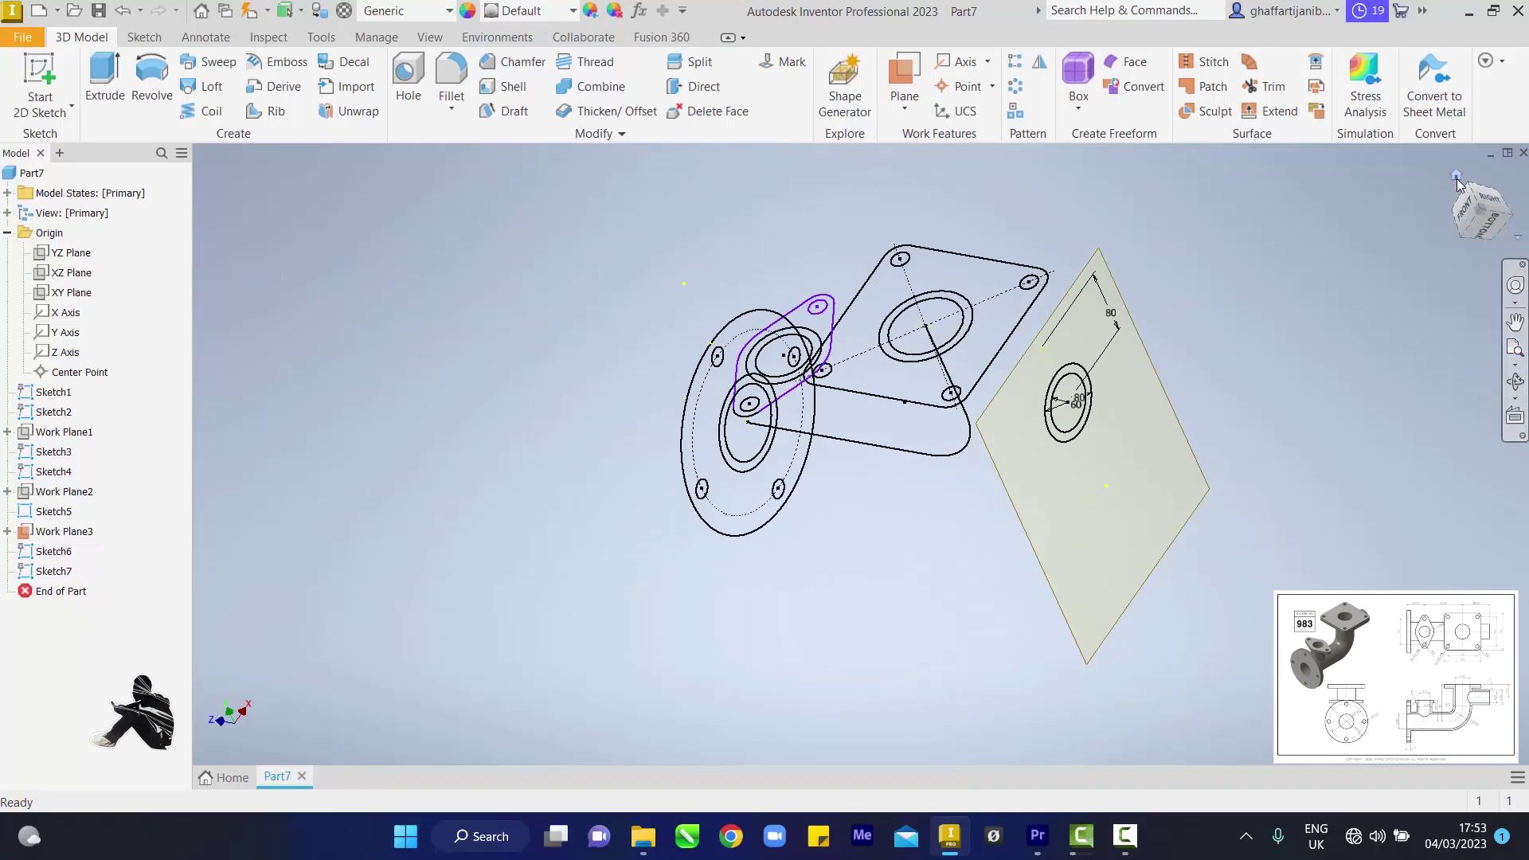
click(1456, 177)
click(1135, 448)
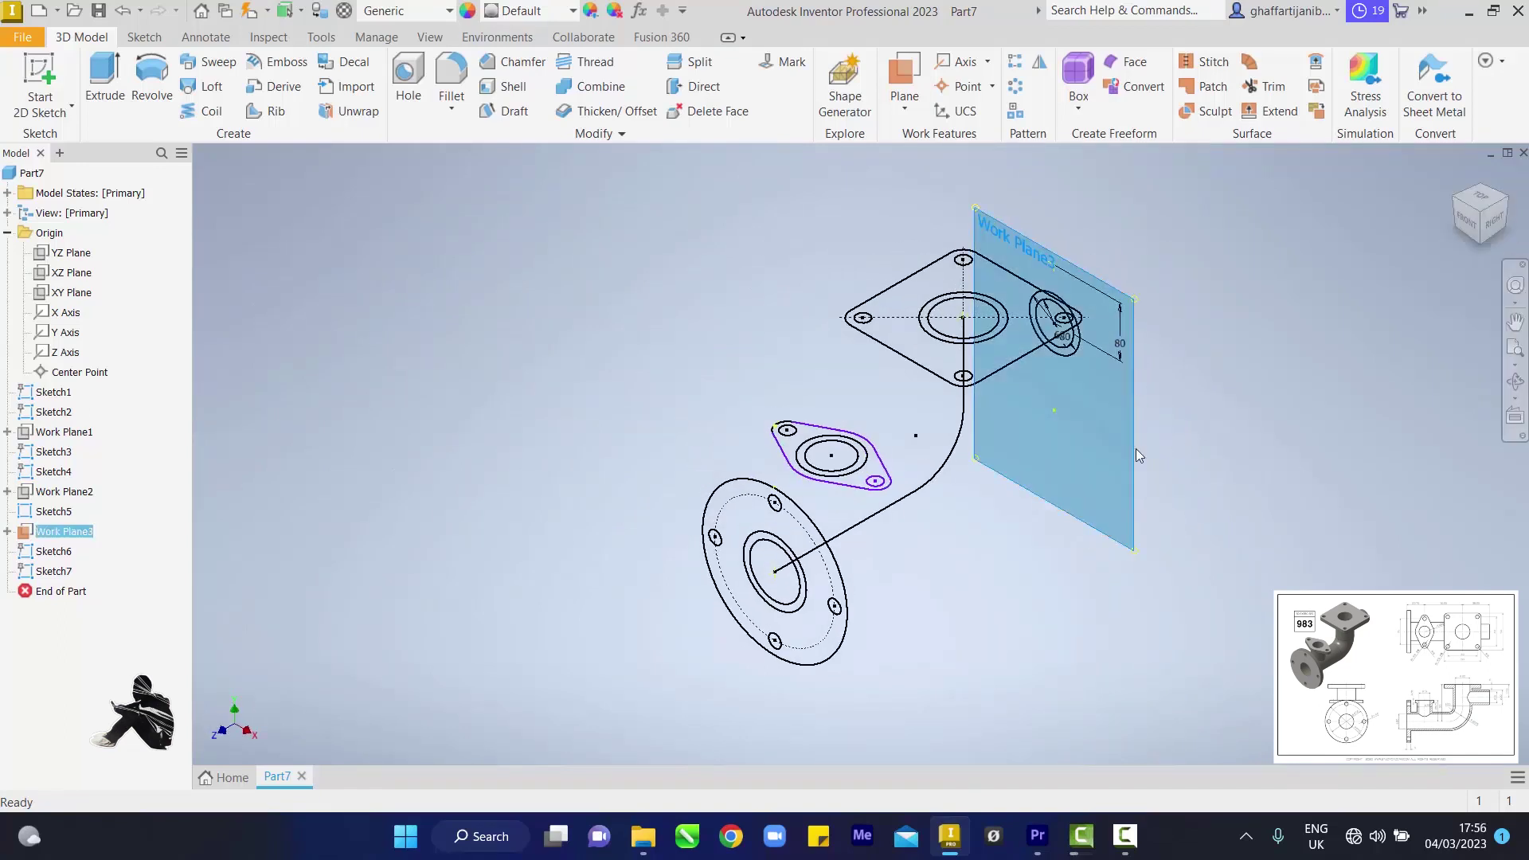
right_click(1135, 450)
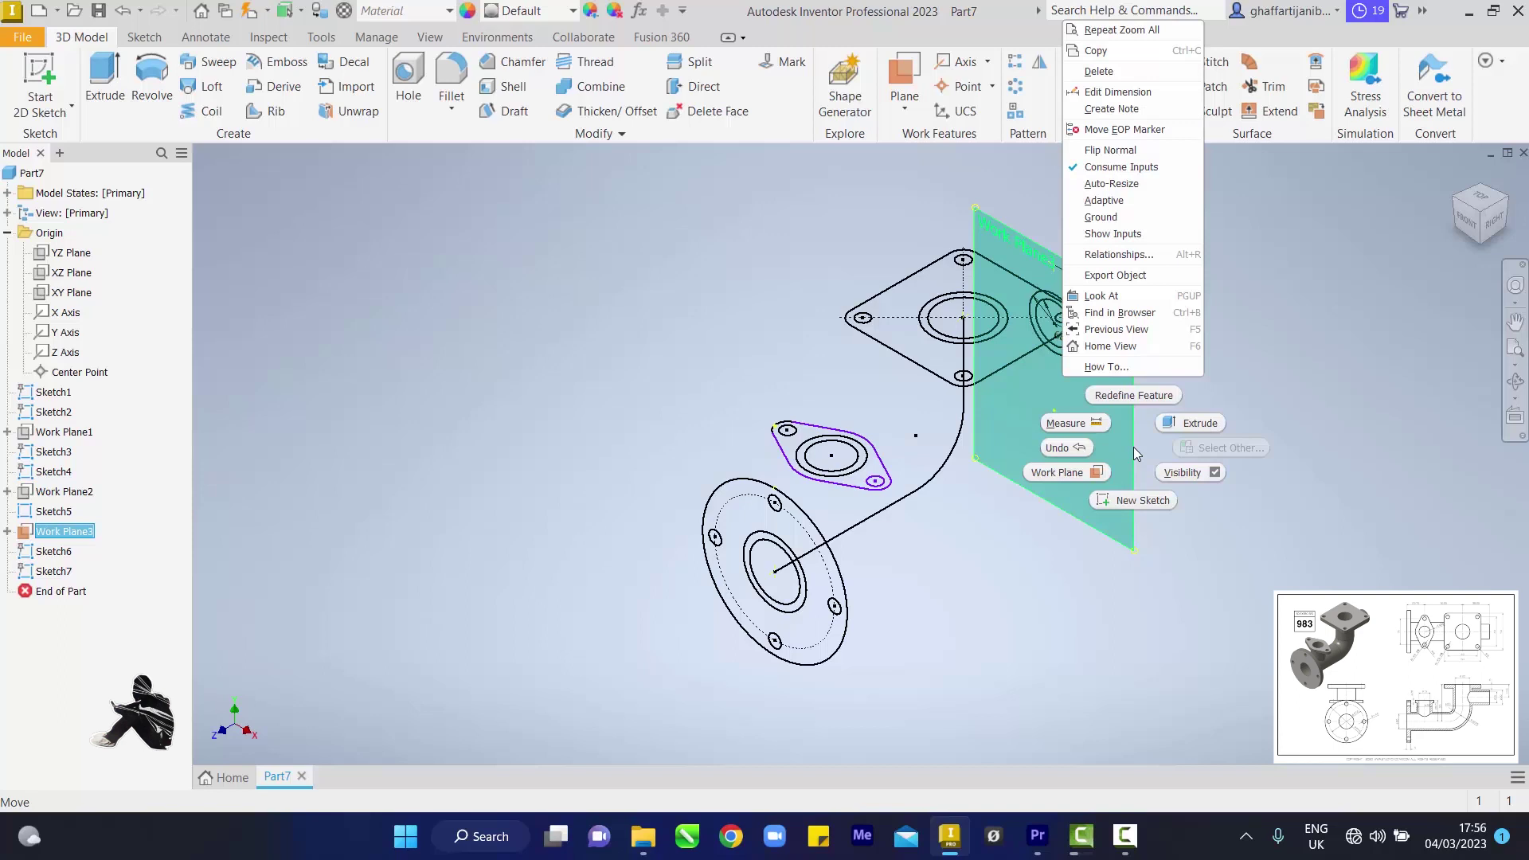
click(1175, 470)
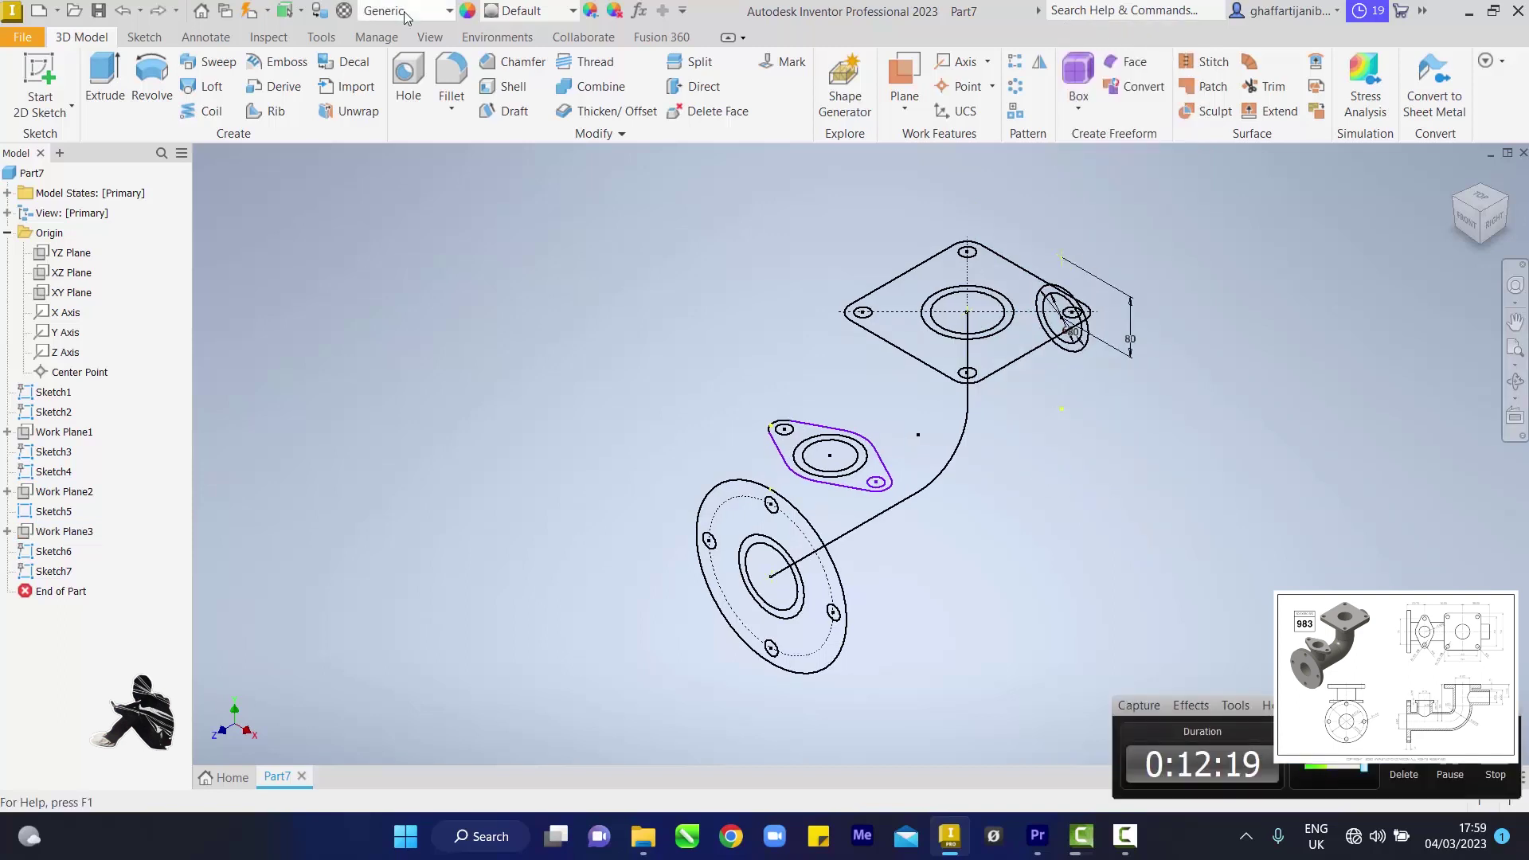
Assign the Steel, Alloy material to the part
click(403, 11)
scroll(289, 479, down, 4)
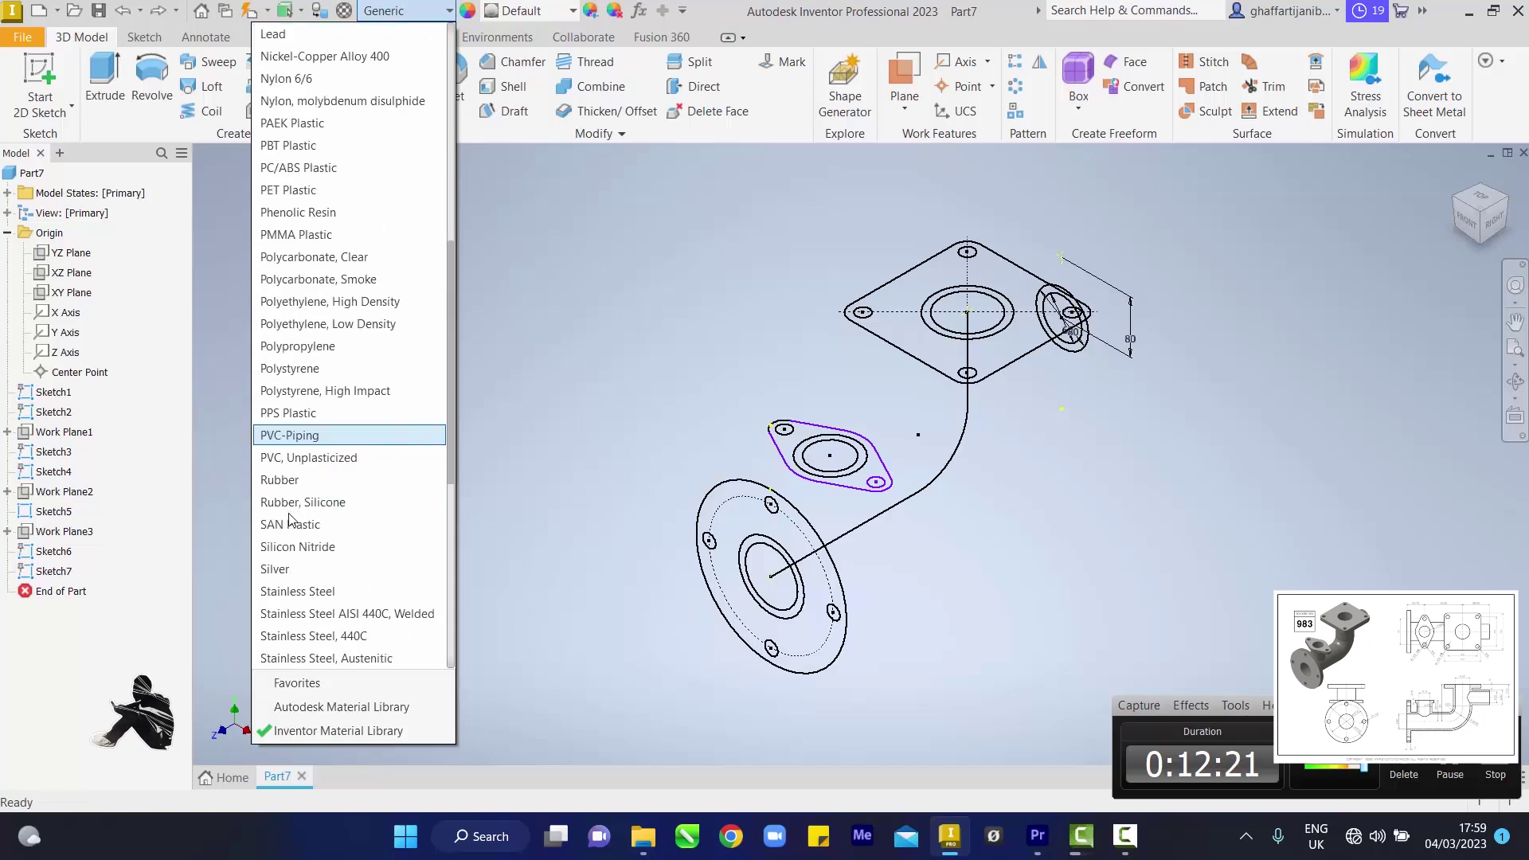
scroll(297, 565, down, 1)
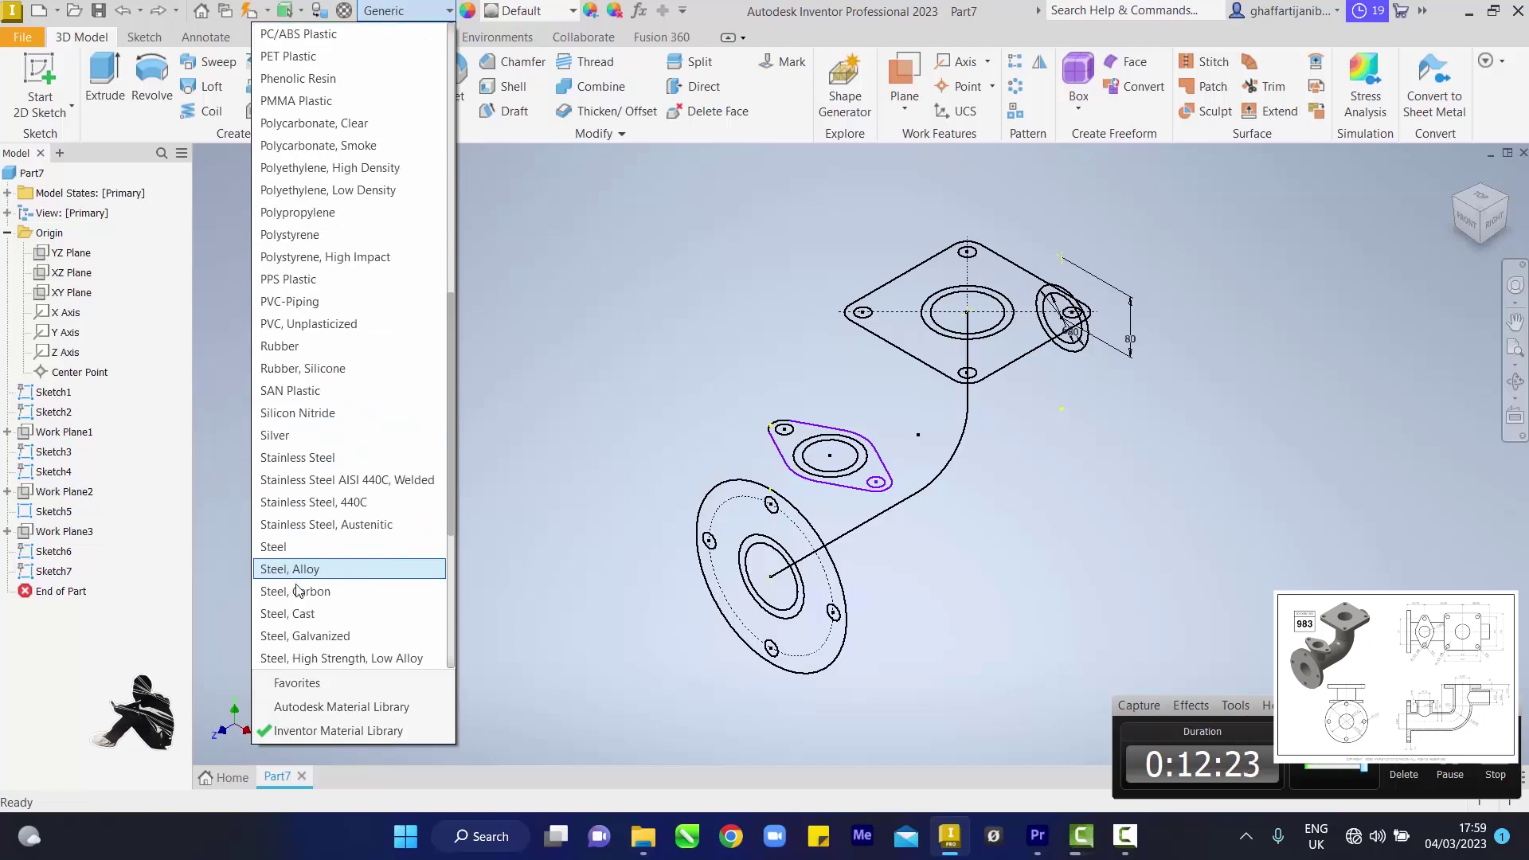
click(294, 569)
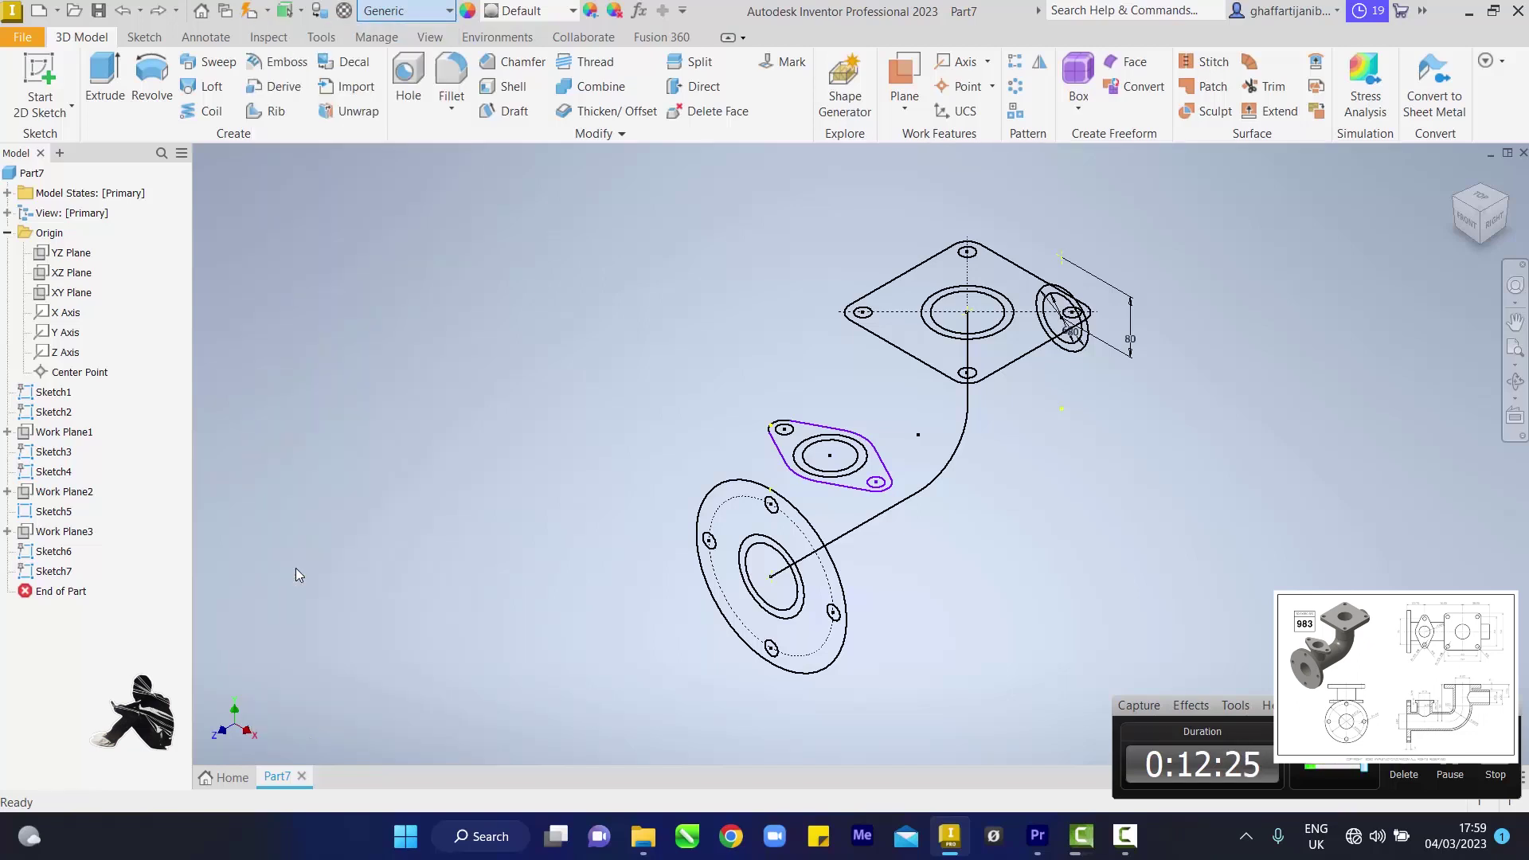
Extrude the round flange profile together with its inner ring 20 mm in the flipped direction, leaving the four bolt holes and bore open
click(109, 90)
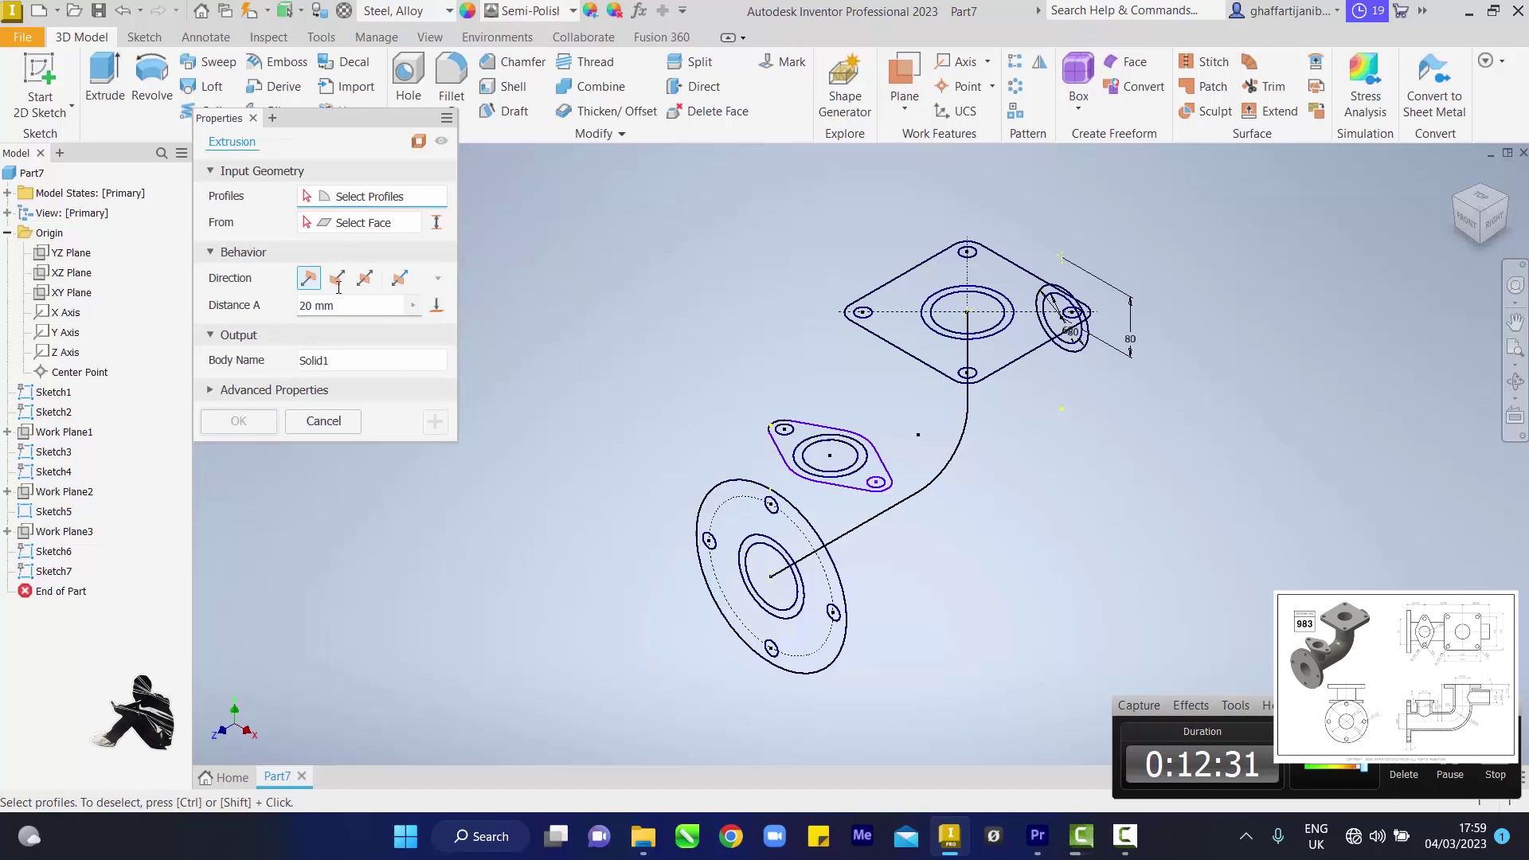
click(337, 278)
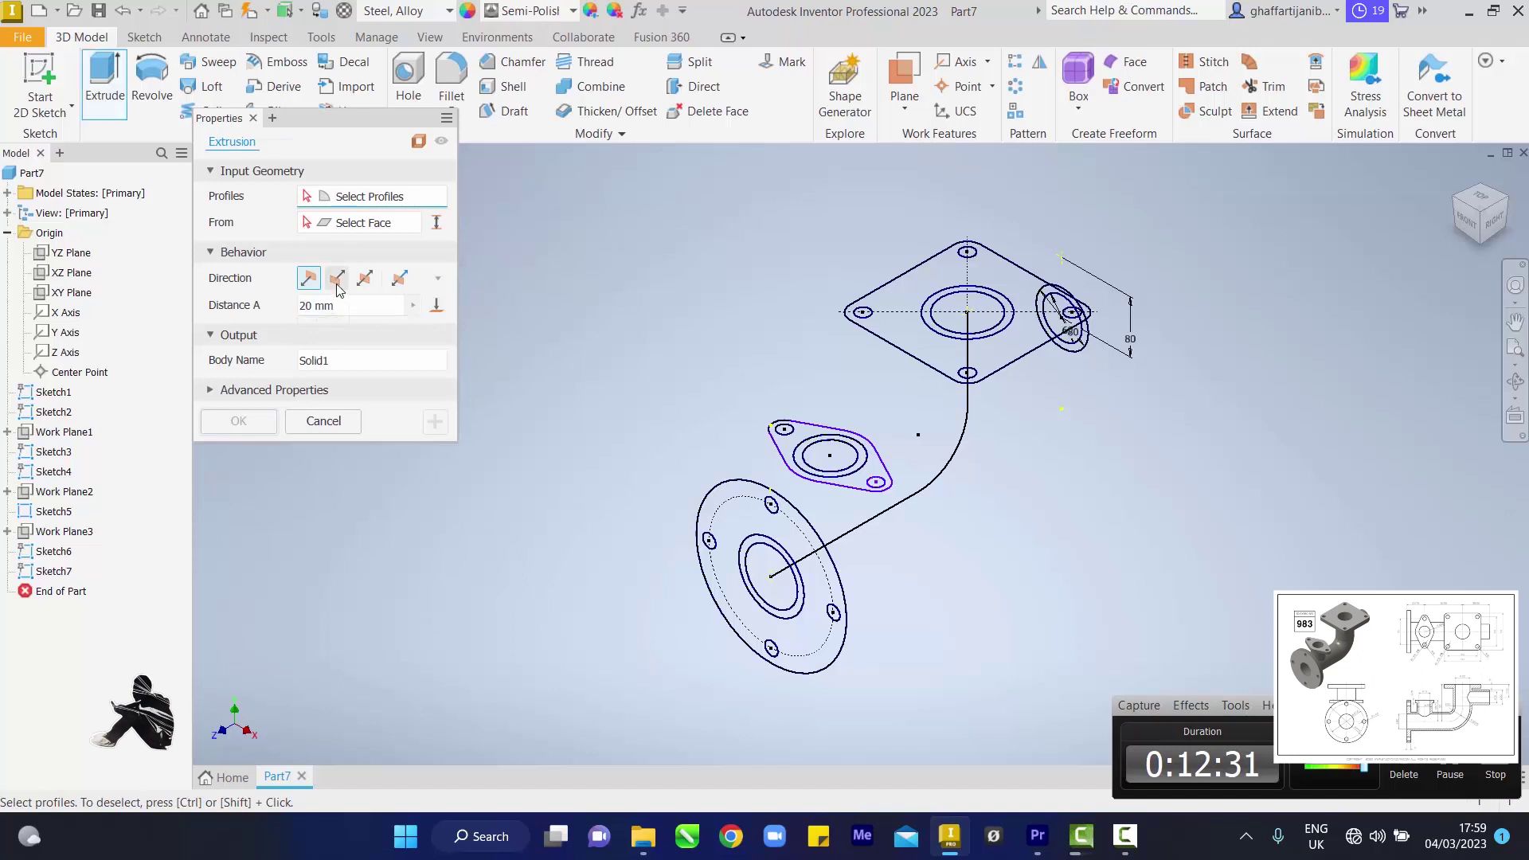
click(741, 597)
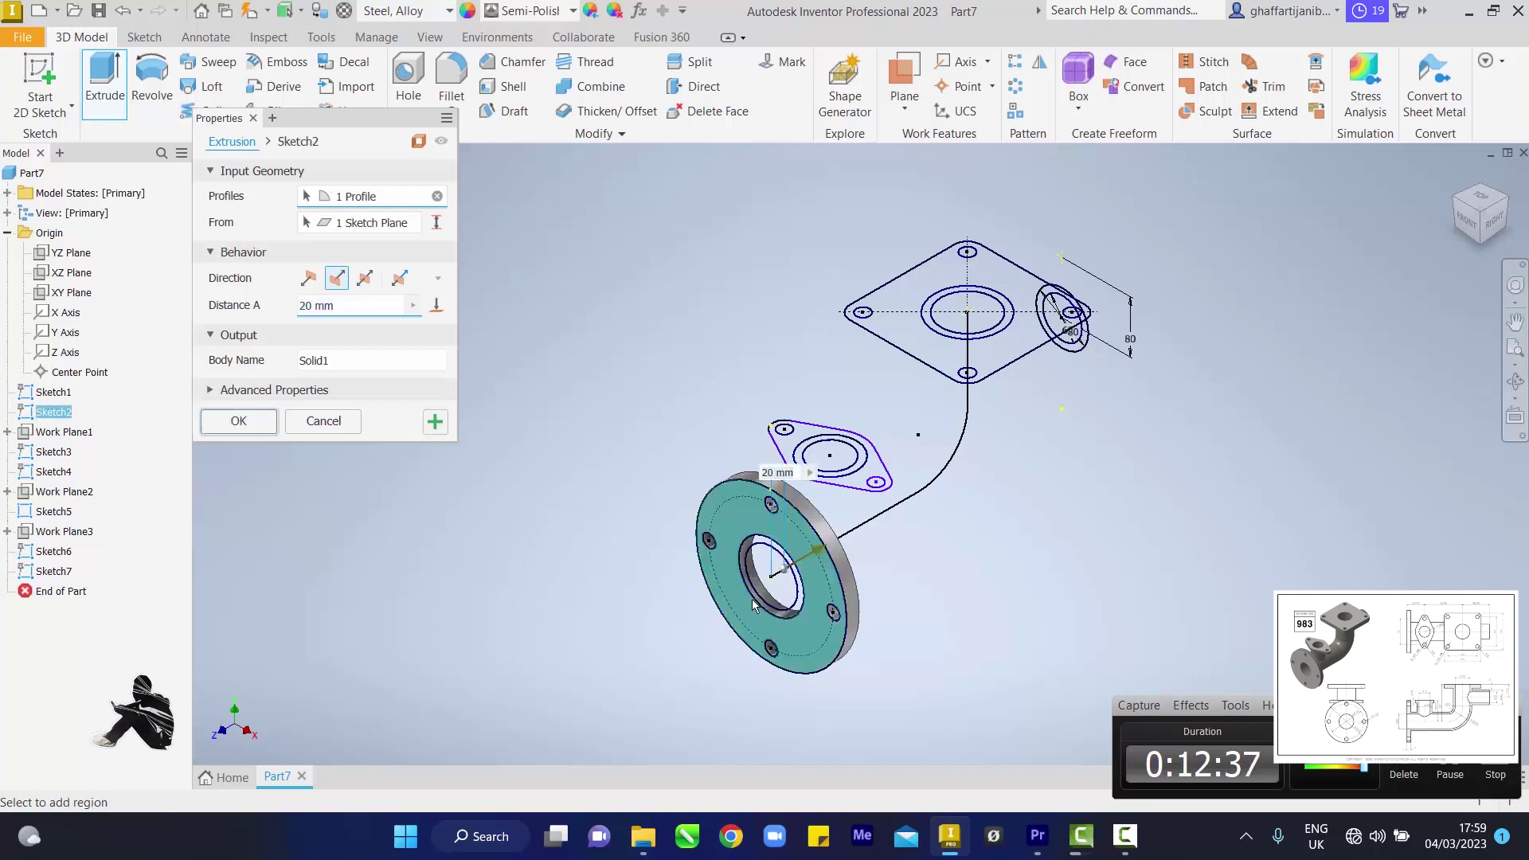
scroll(719, 611, down, 3)
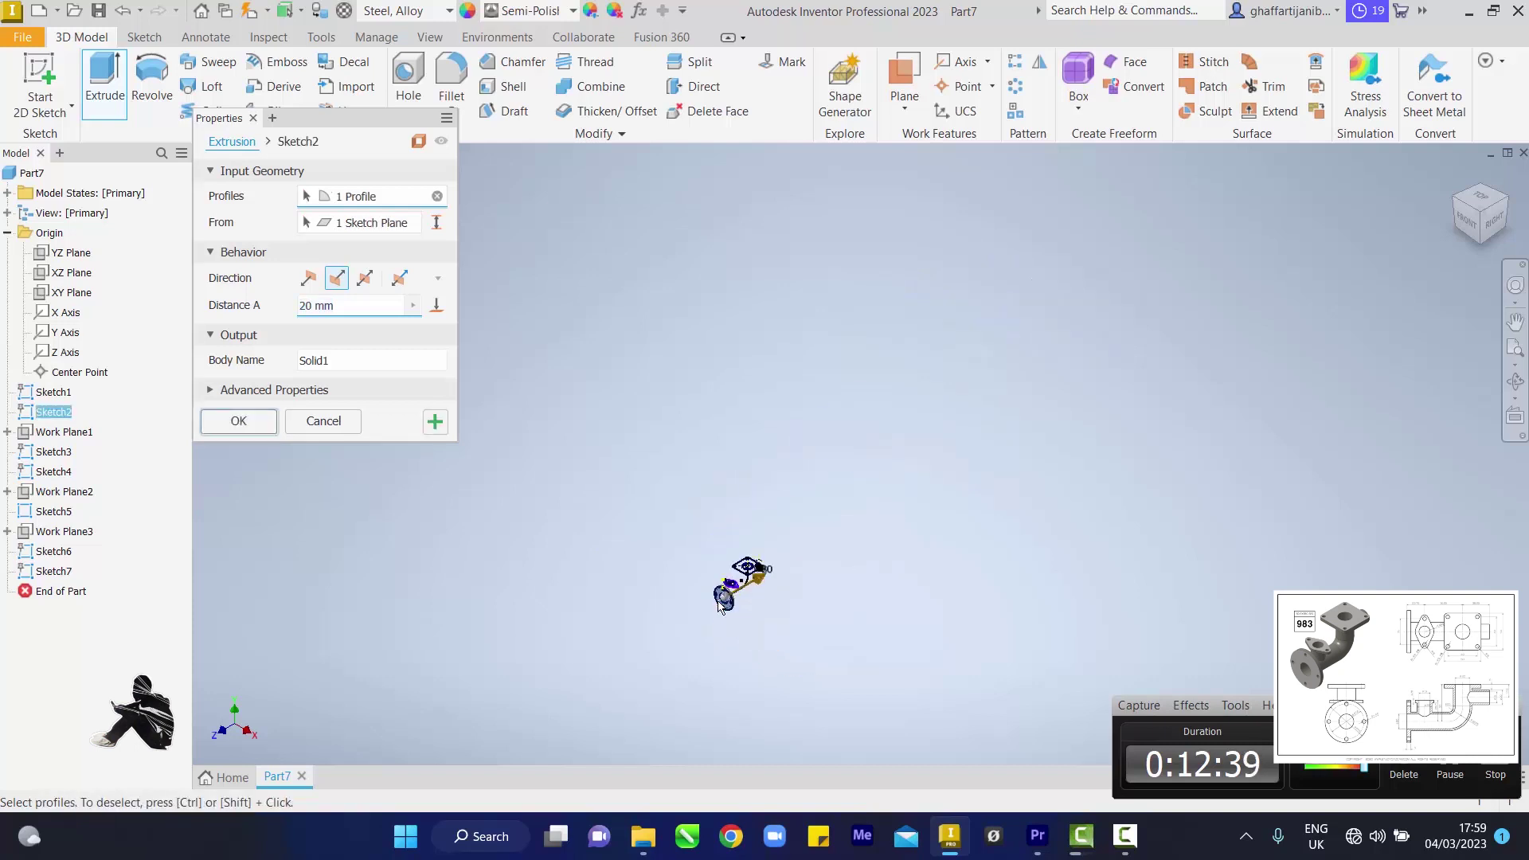
scroll(720, 617, up, 10)
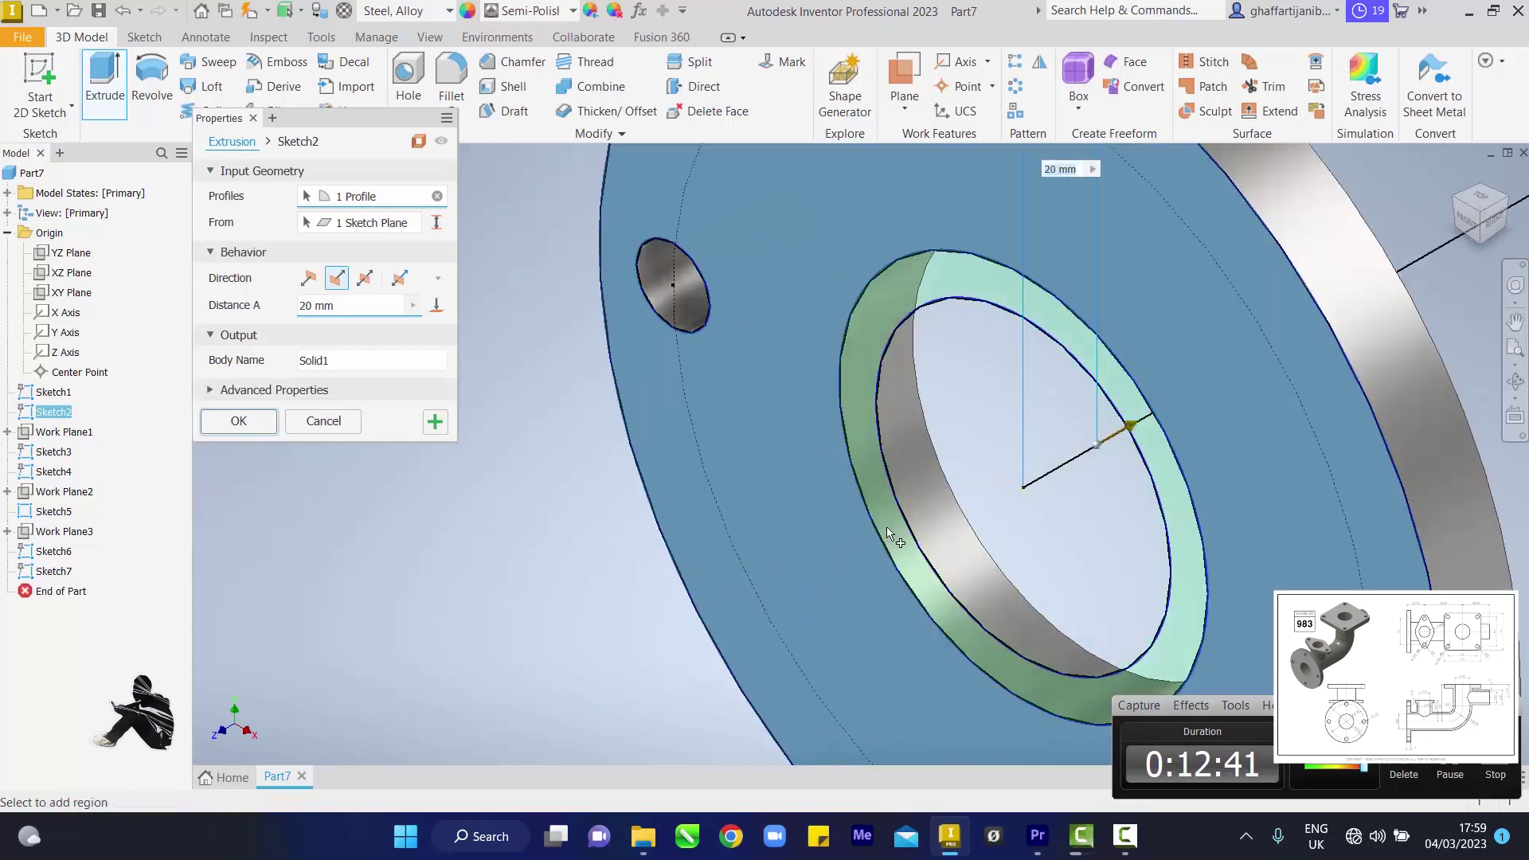
click(887, 527)
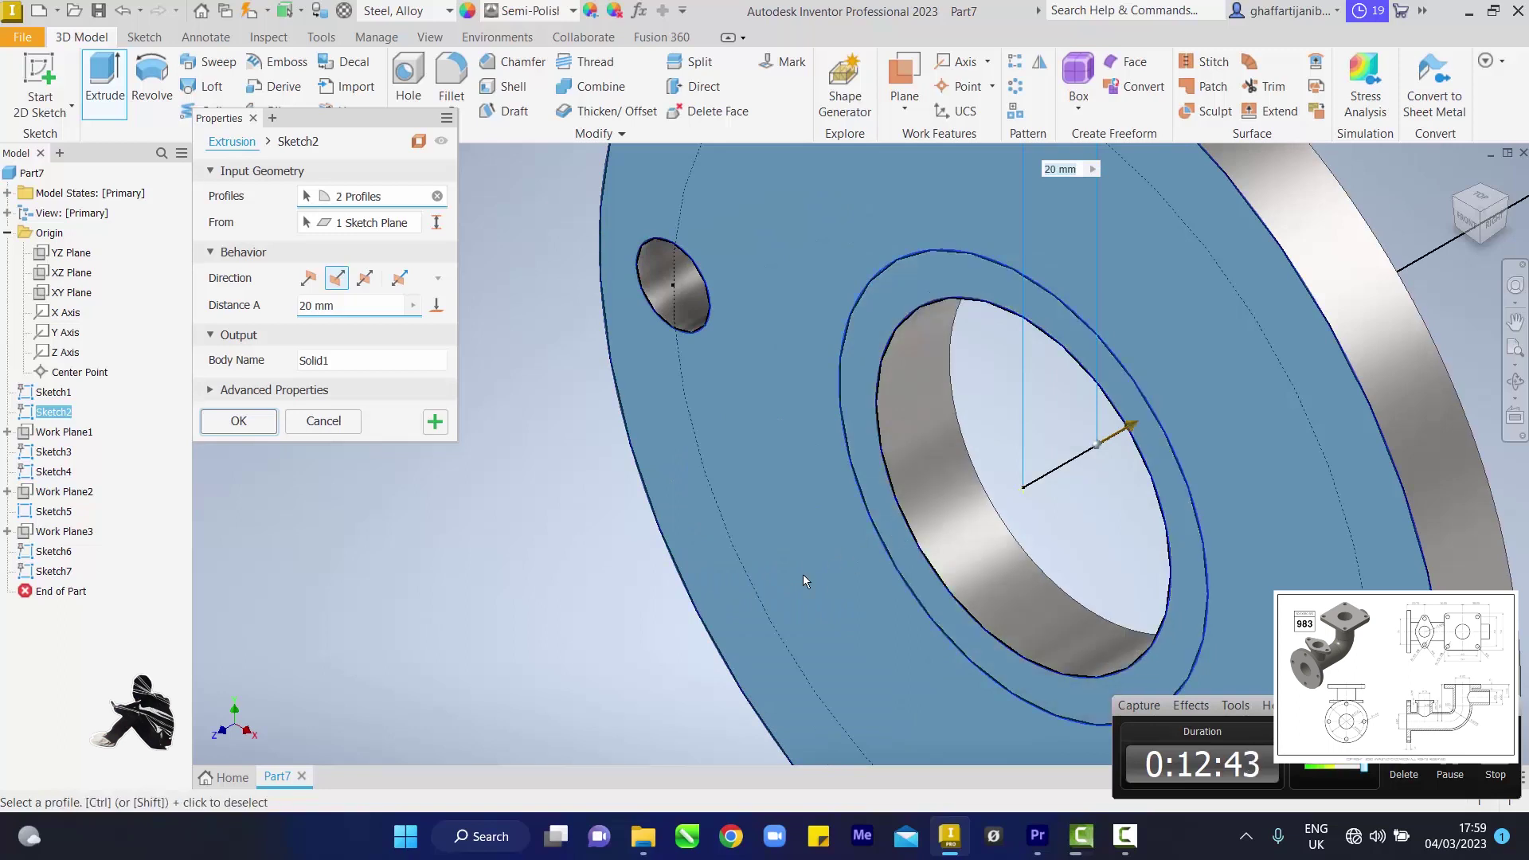
scroll(790, 580, up, 3)
scroll(787, 579, down, 8)
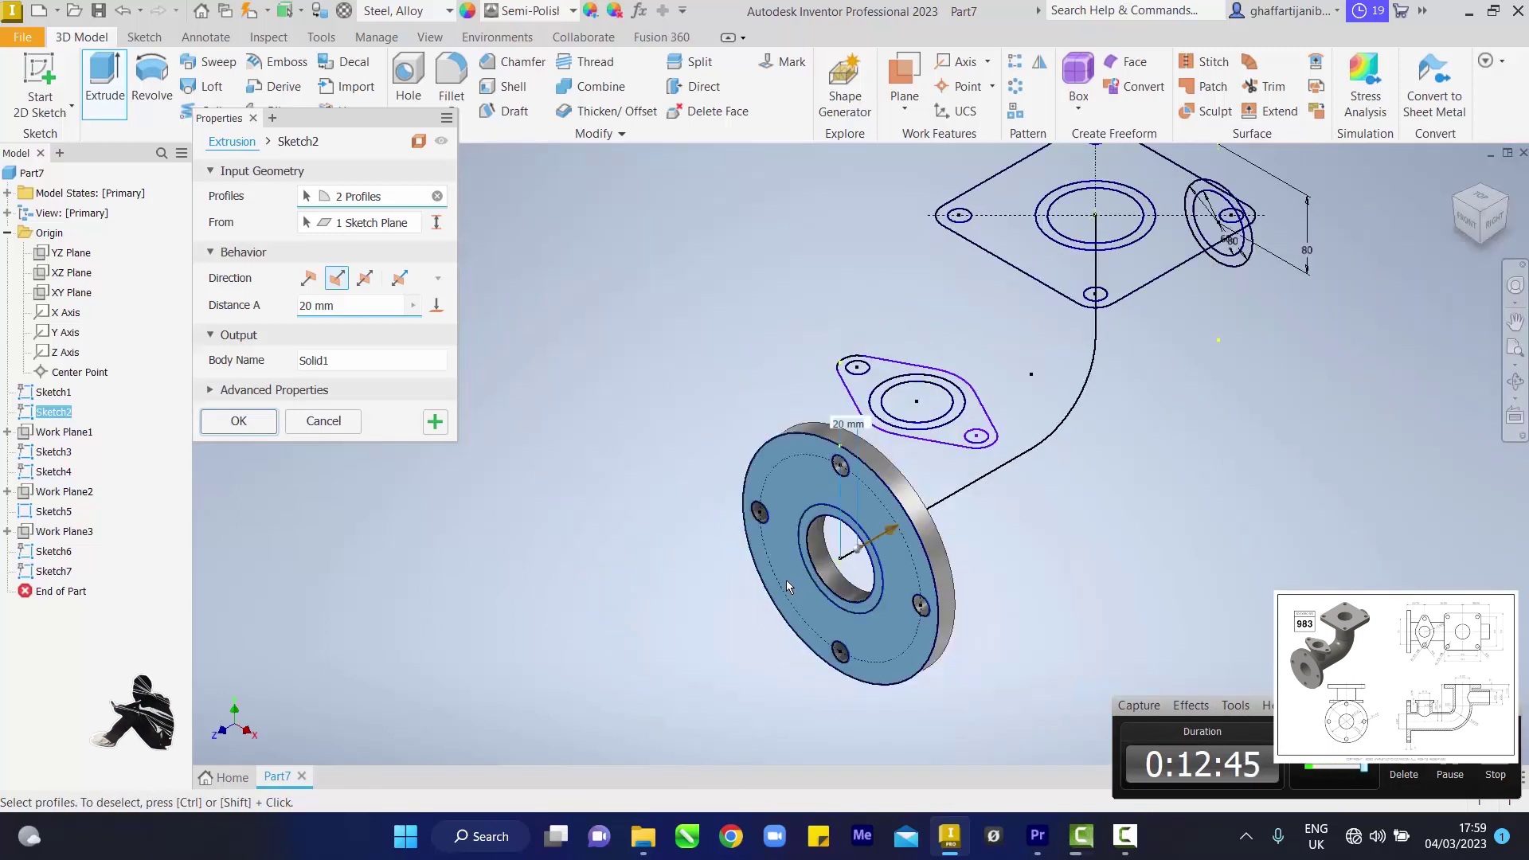
click(436, 423)
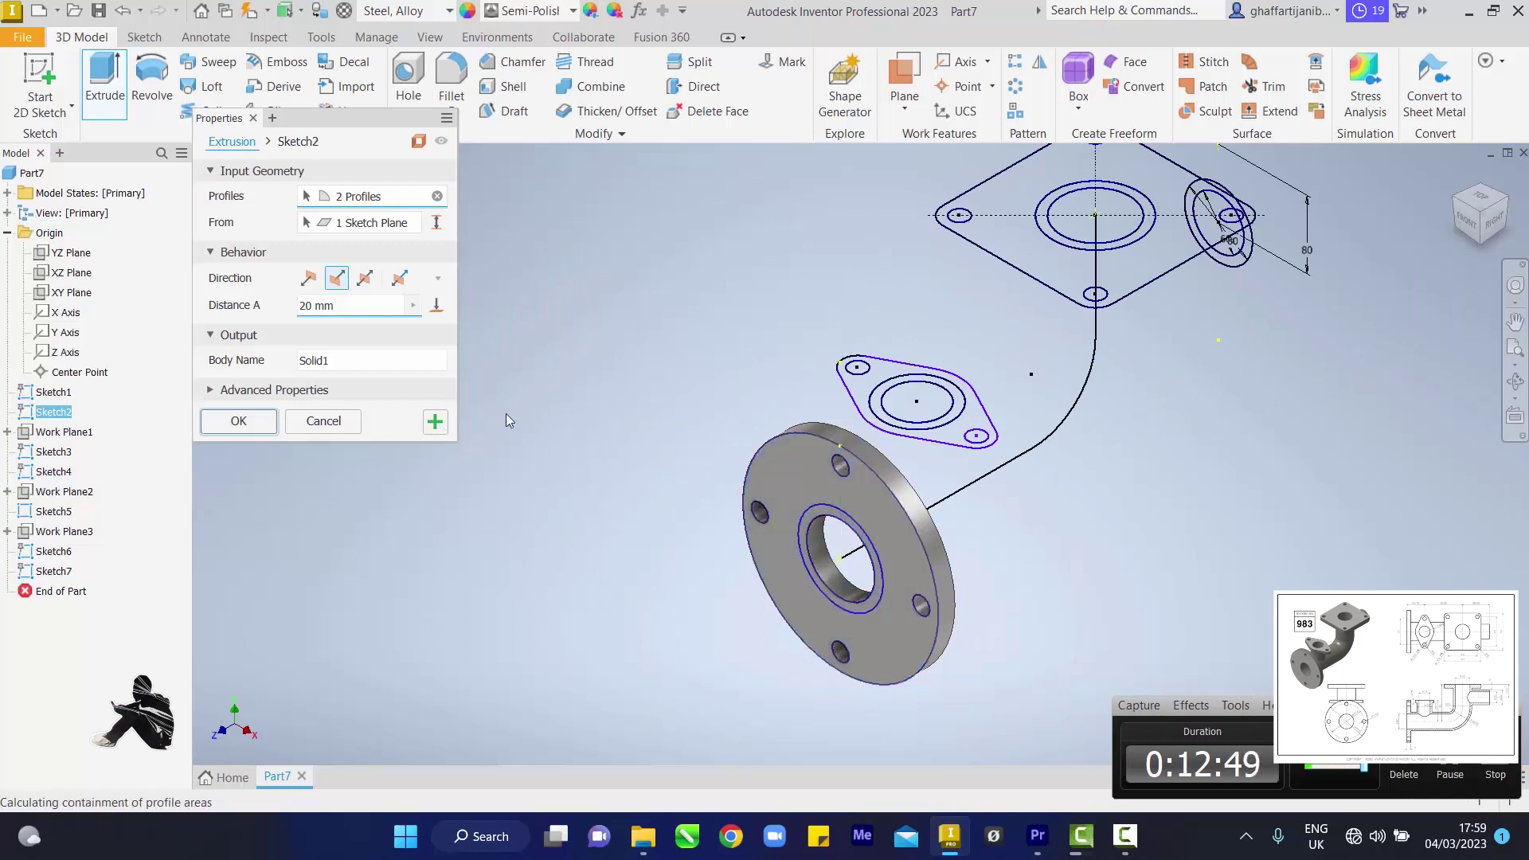
Extrude the square flange profile together with its inner ring 20 mm downward in the flipped direction, joined to the part
click(1043, 274)
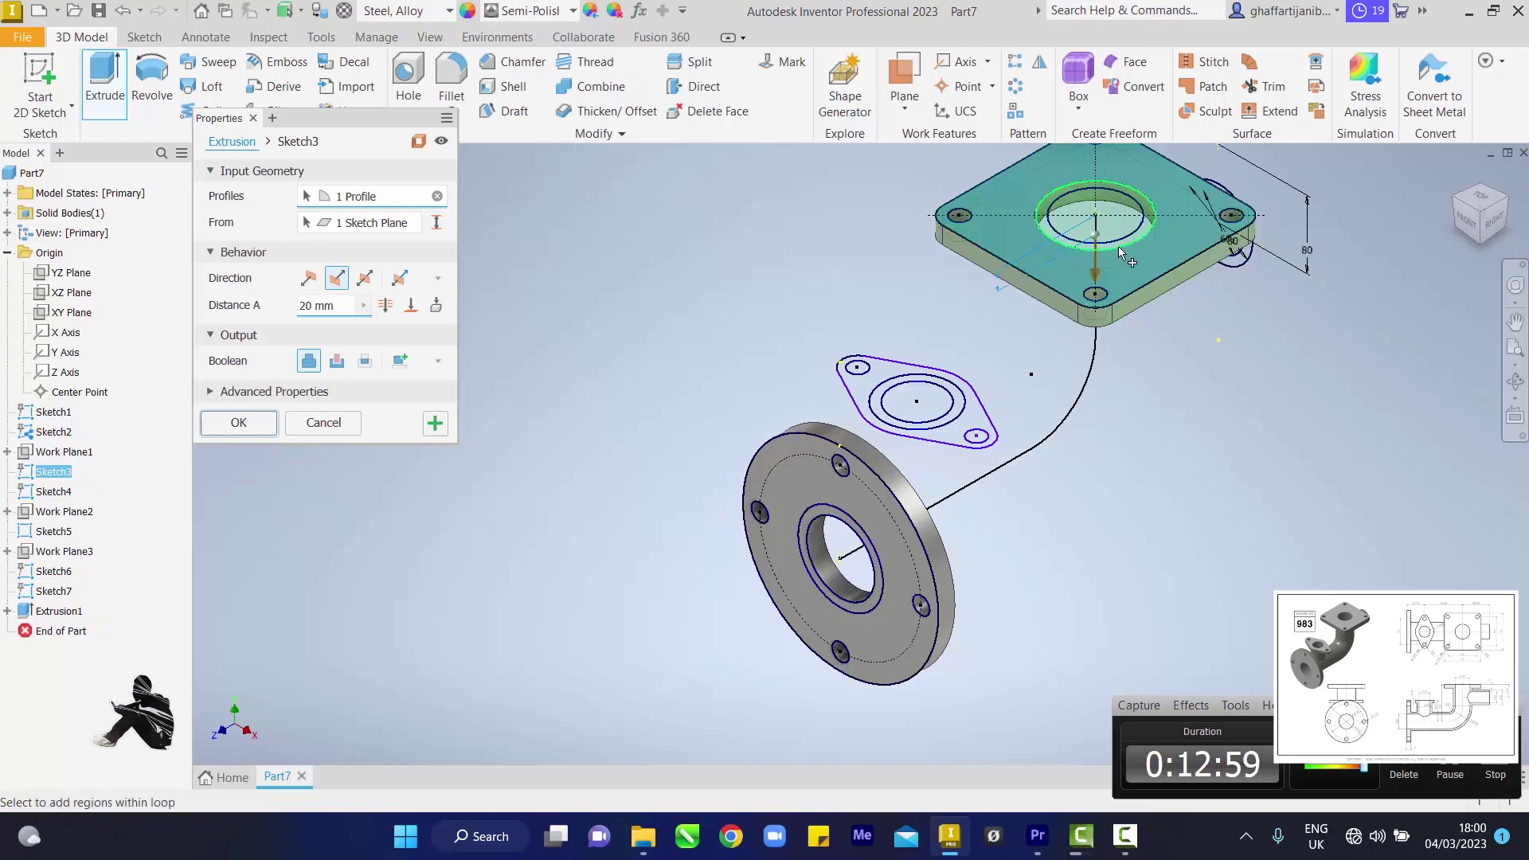
scroll(1120, 253, up, 5)
scroll(1120, 253, down, 6)
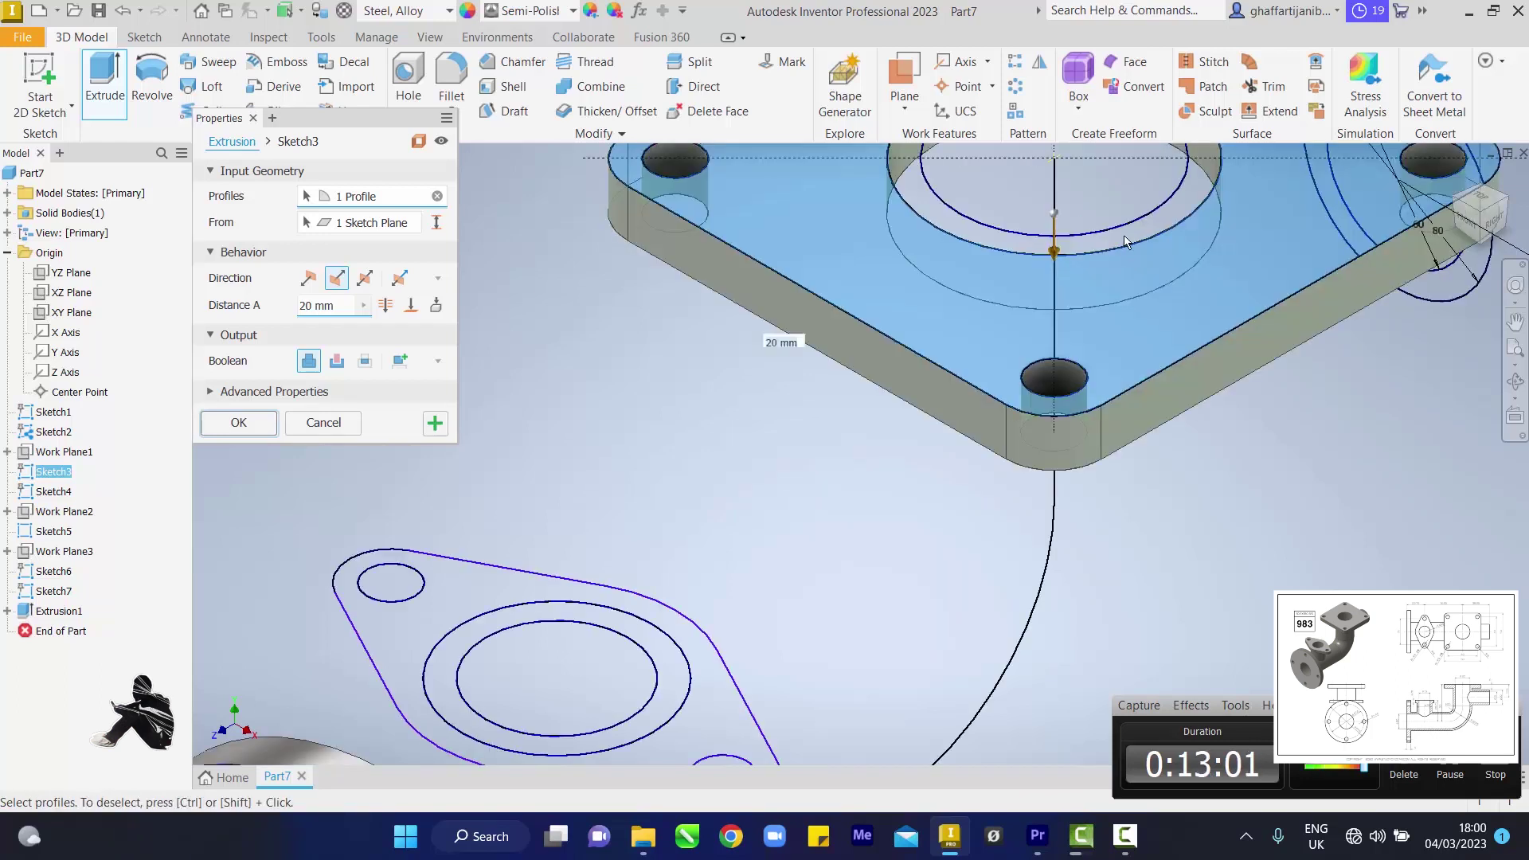
click(1126, 238)
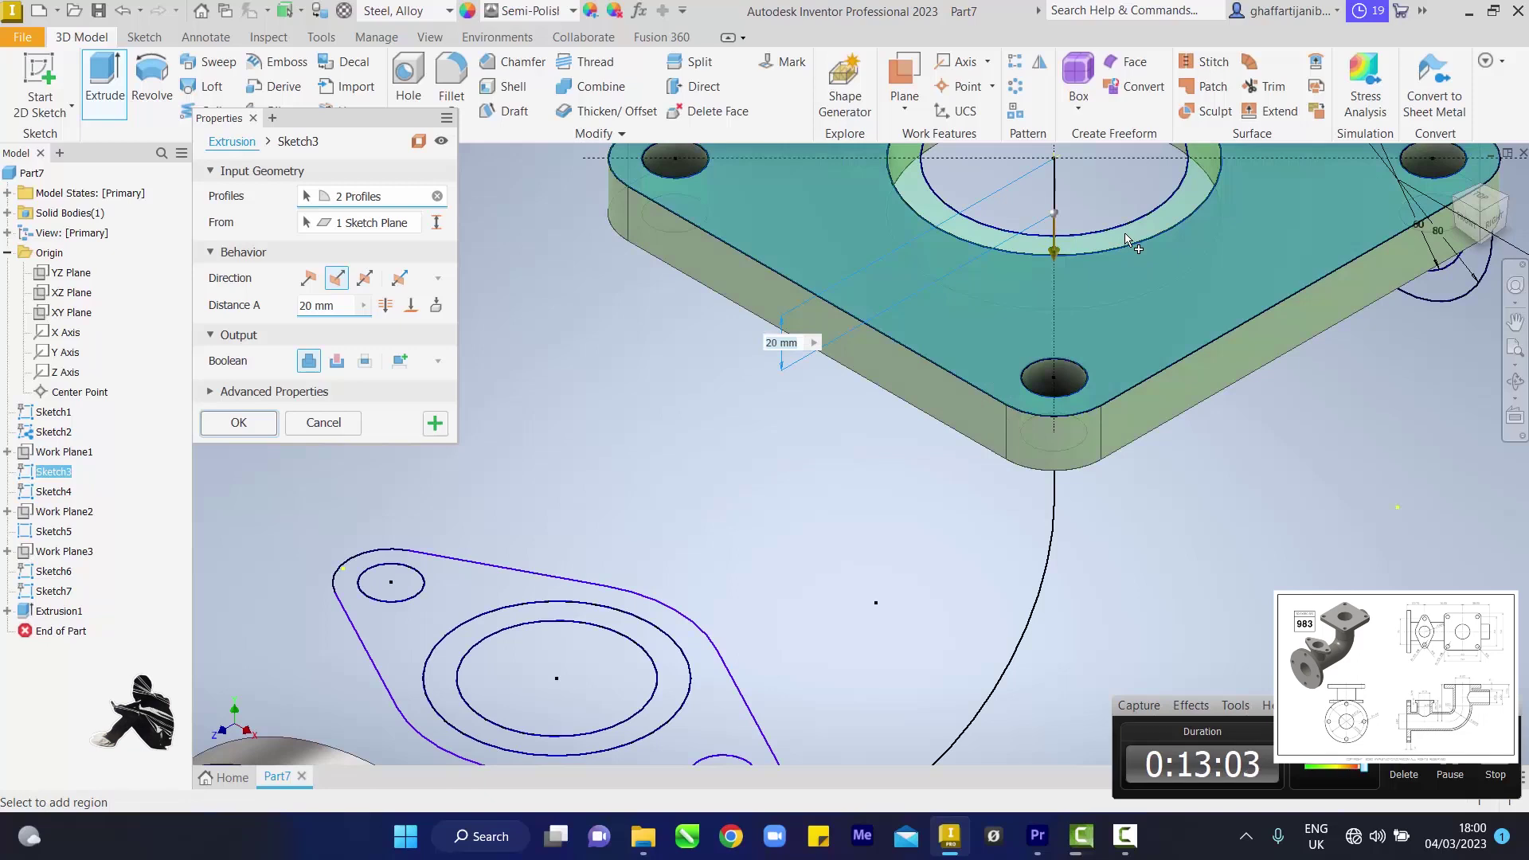
scroll(1148, 312, up, 5)
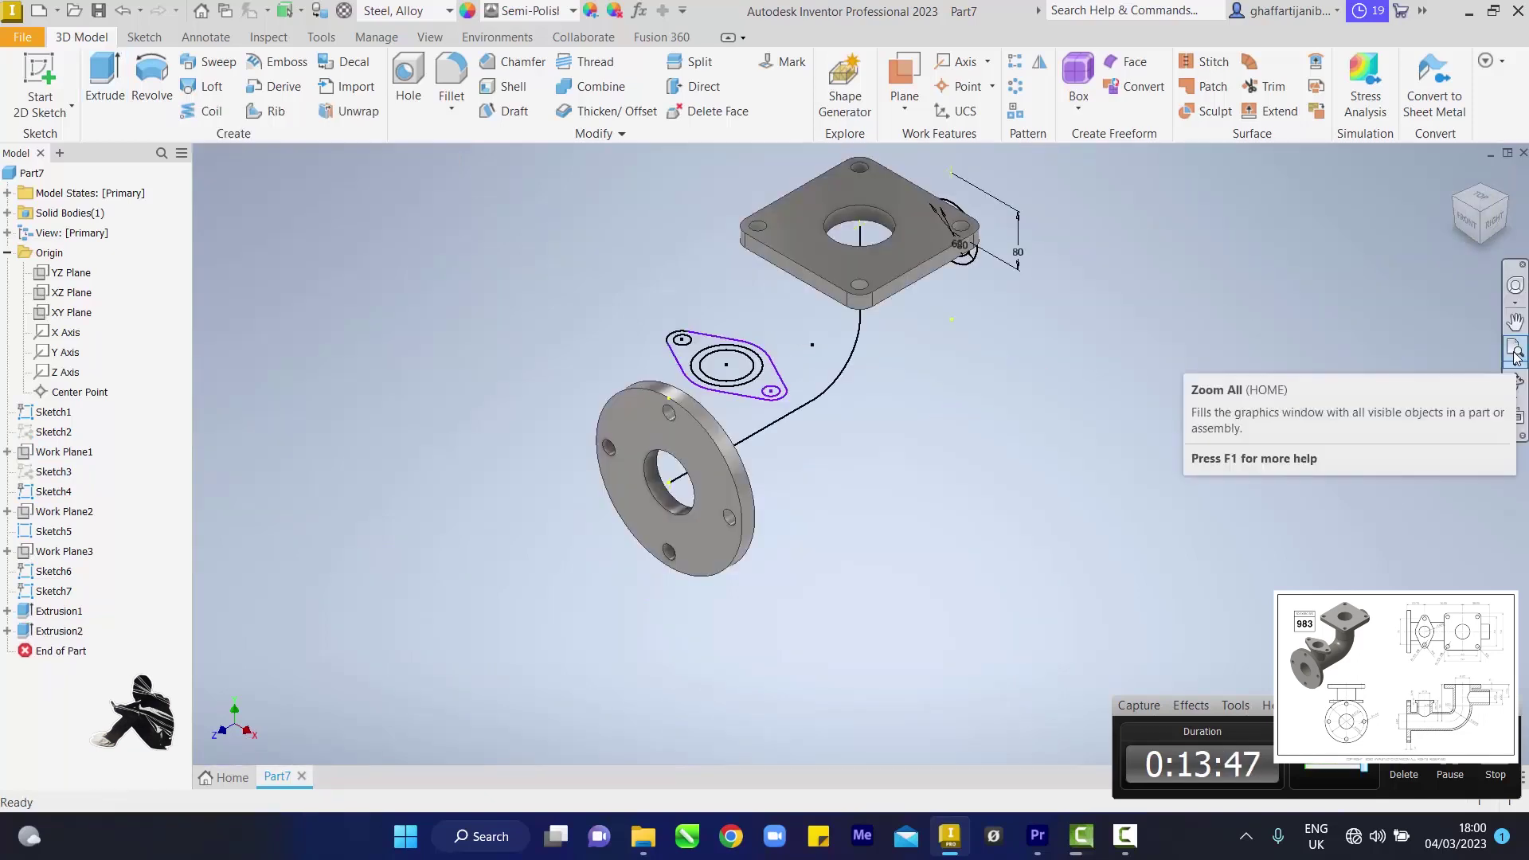
click(1515, 350)
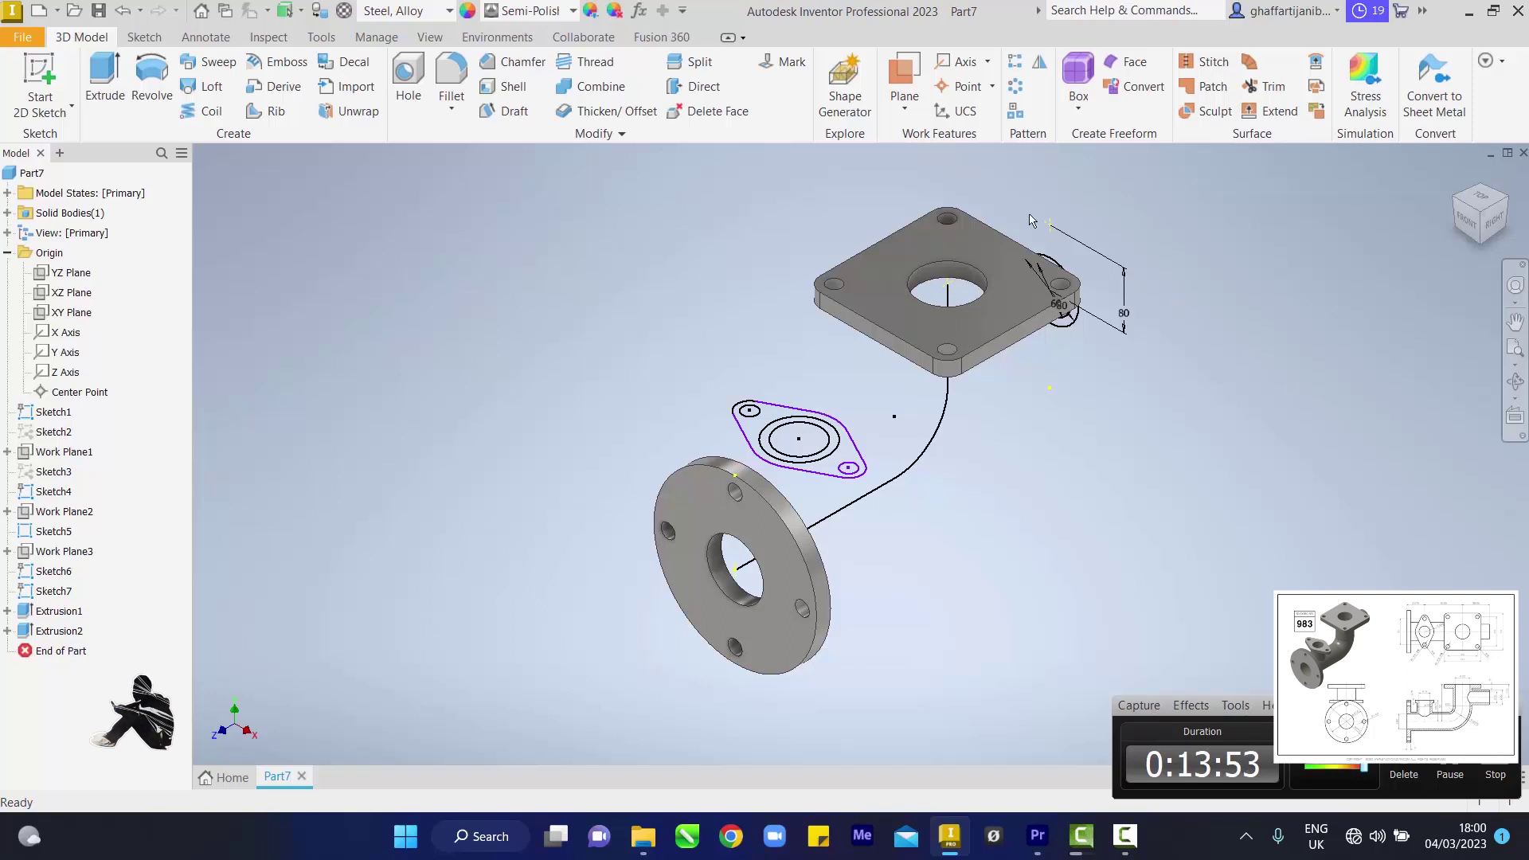
click(213, 72)
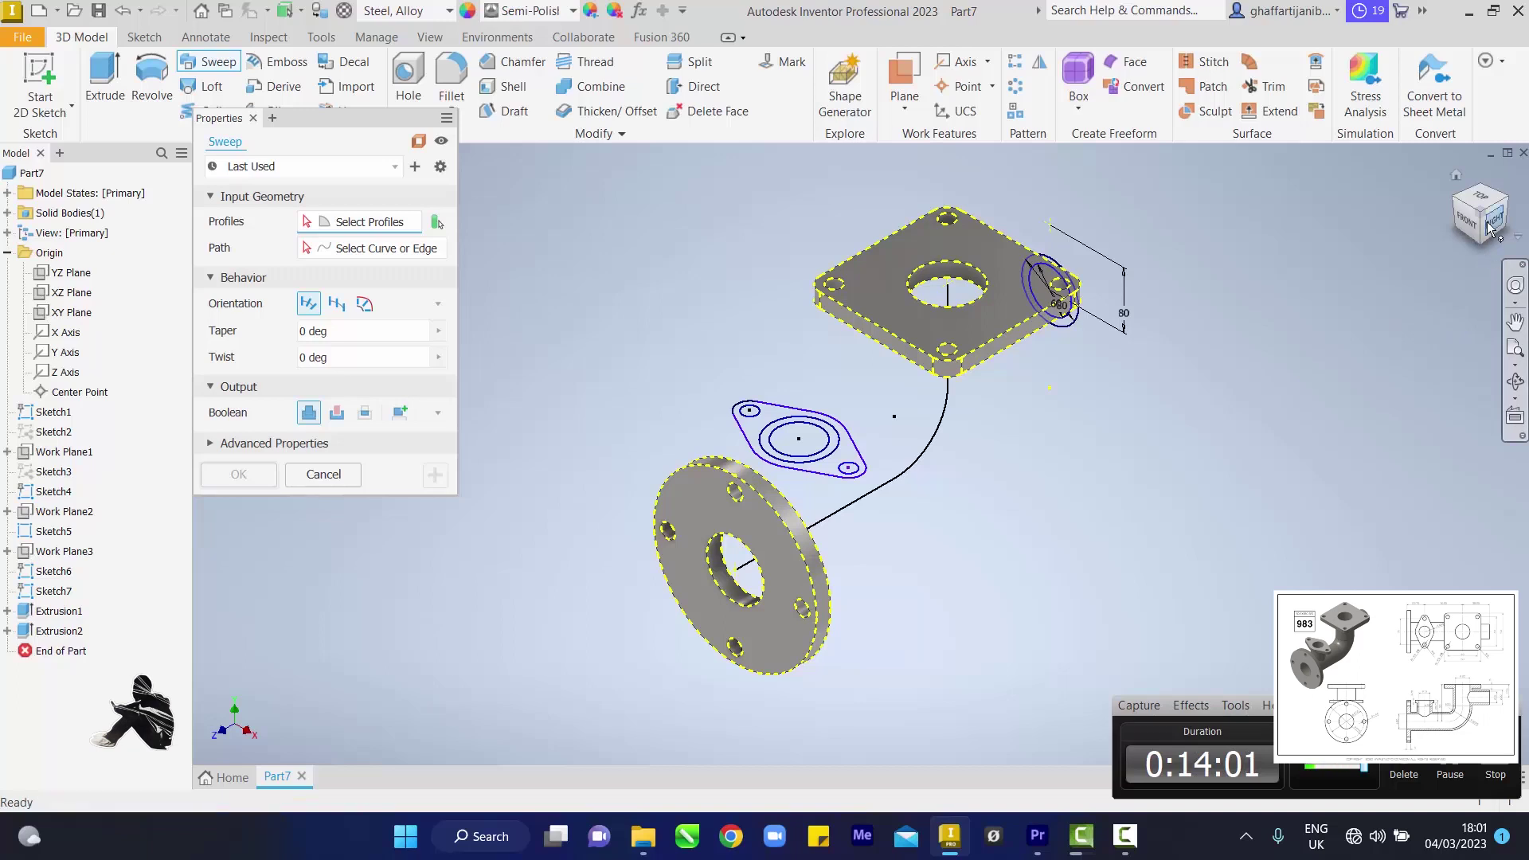
shift+middle_drag(861, 451, 1019, 434)
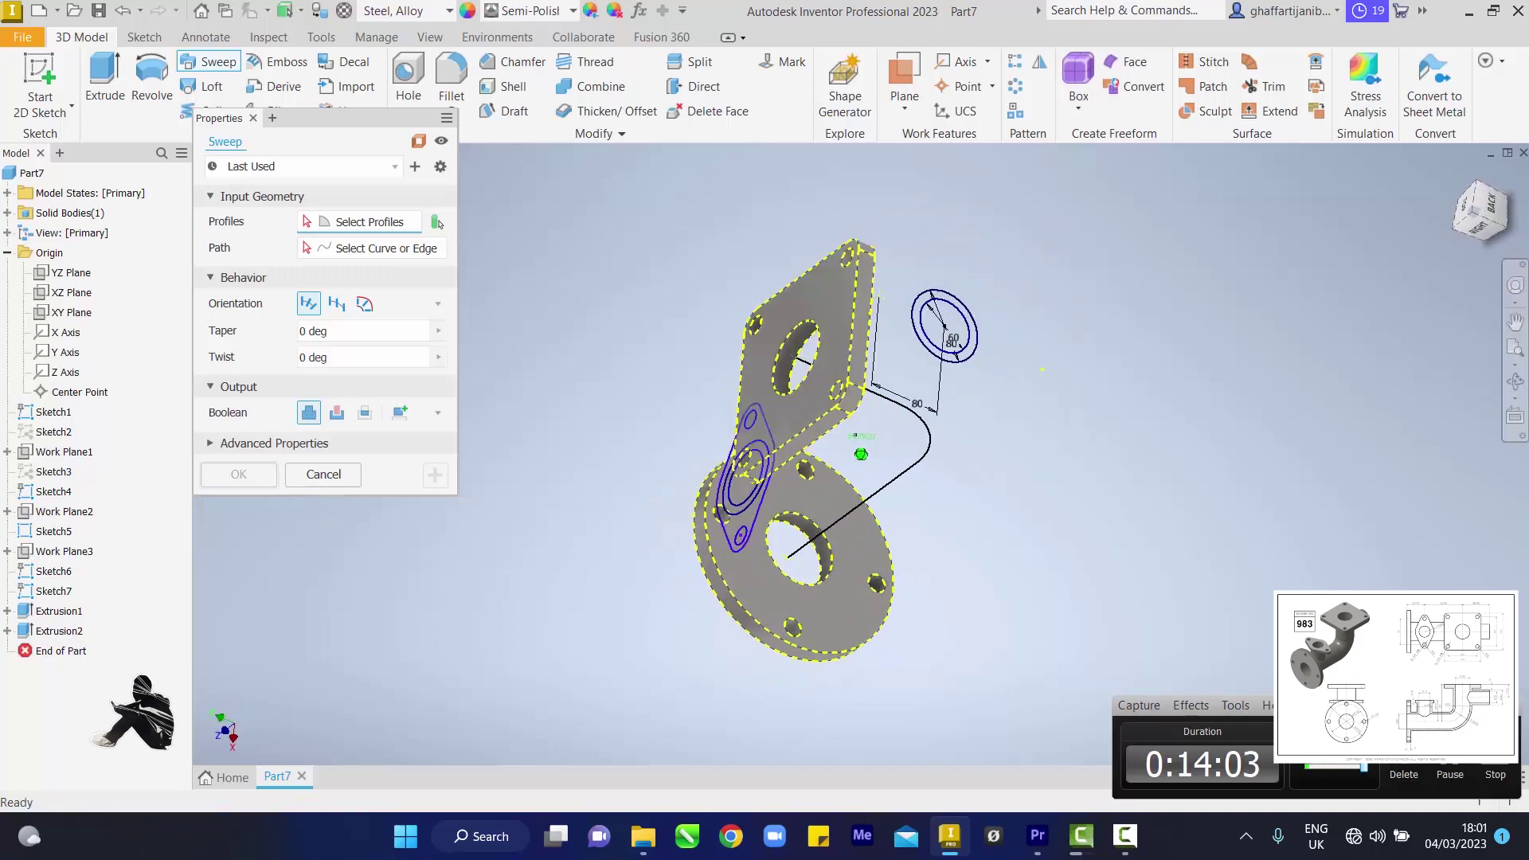
shift+middle_drag(1042, 369, 950, 213)
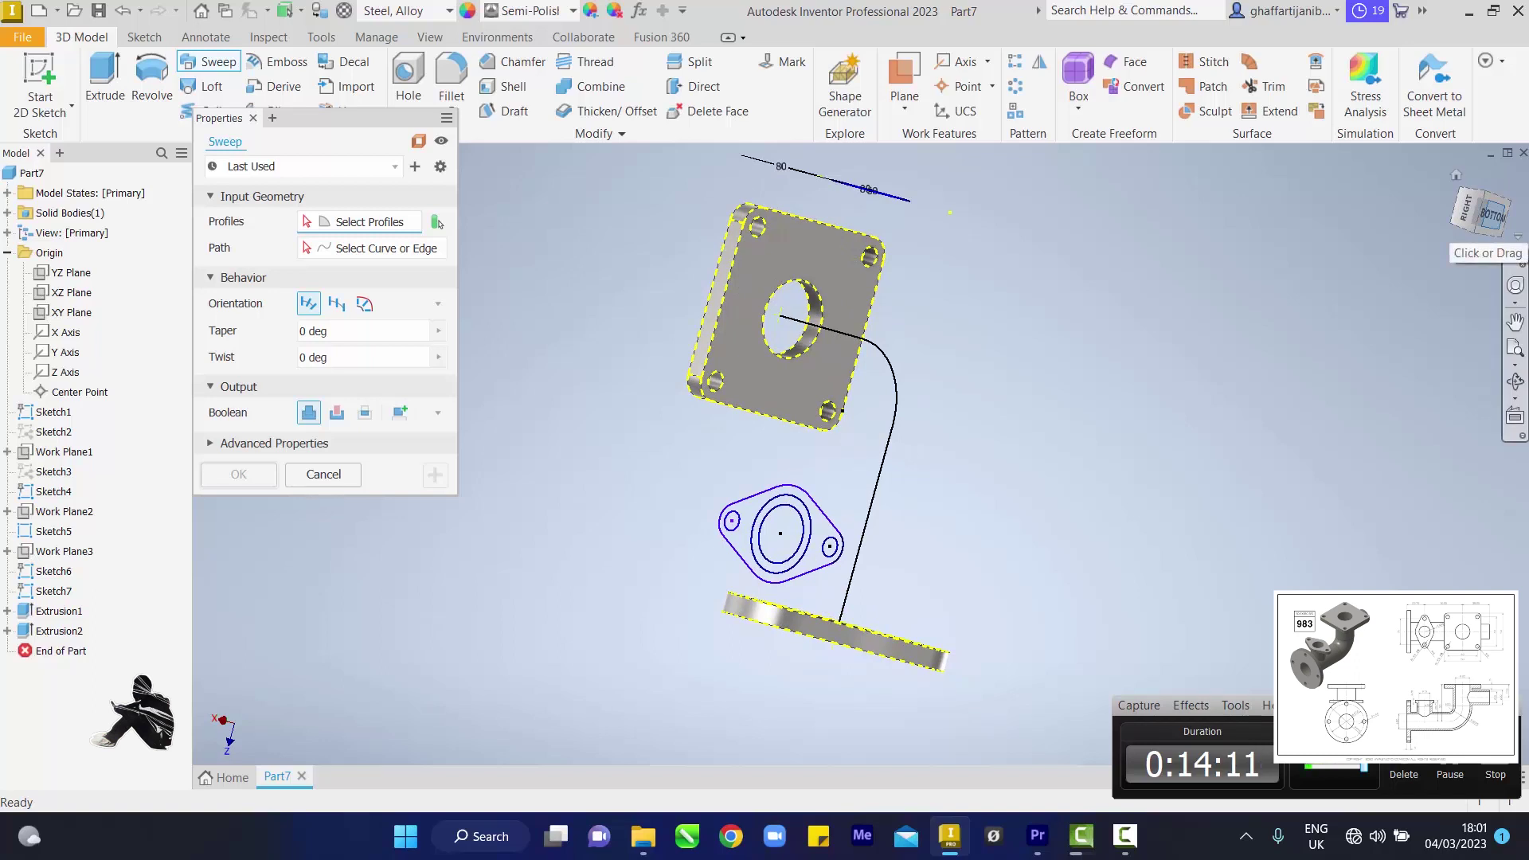
click(1497, 233)
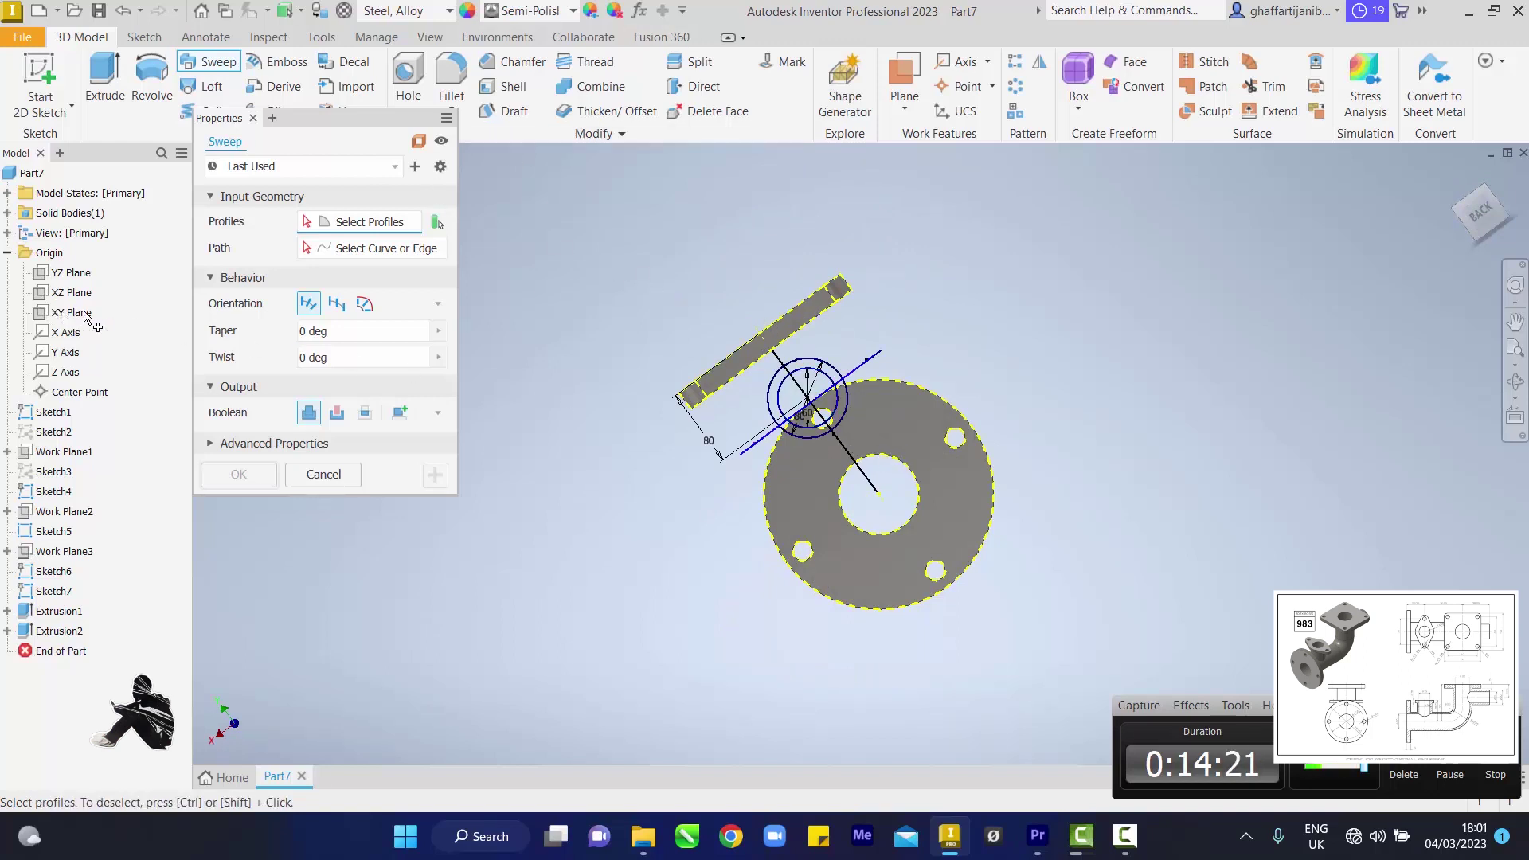
click(323, 474)
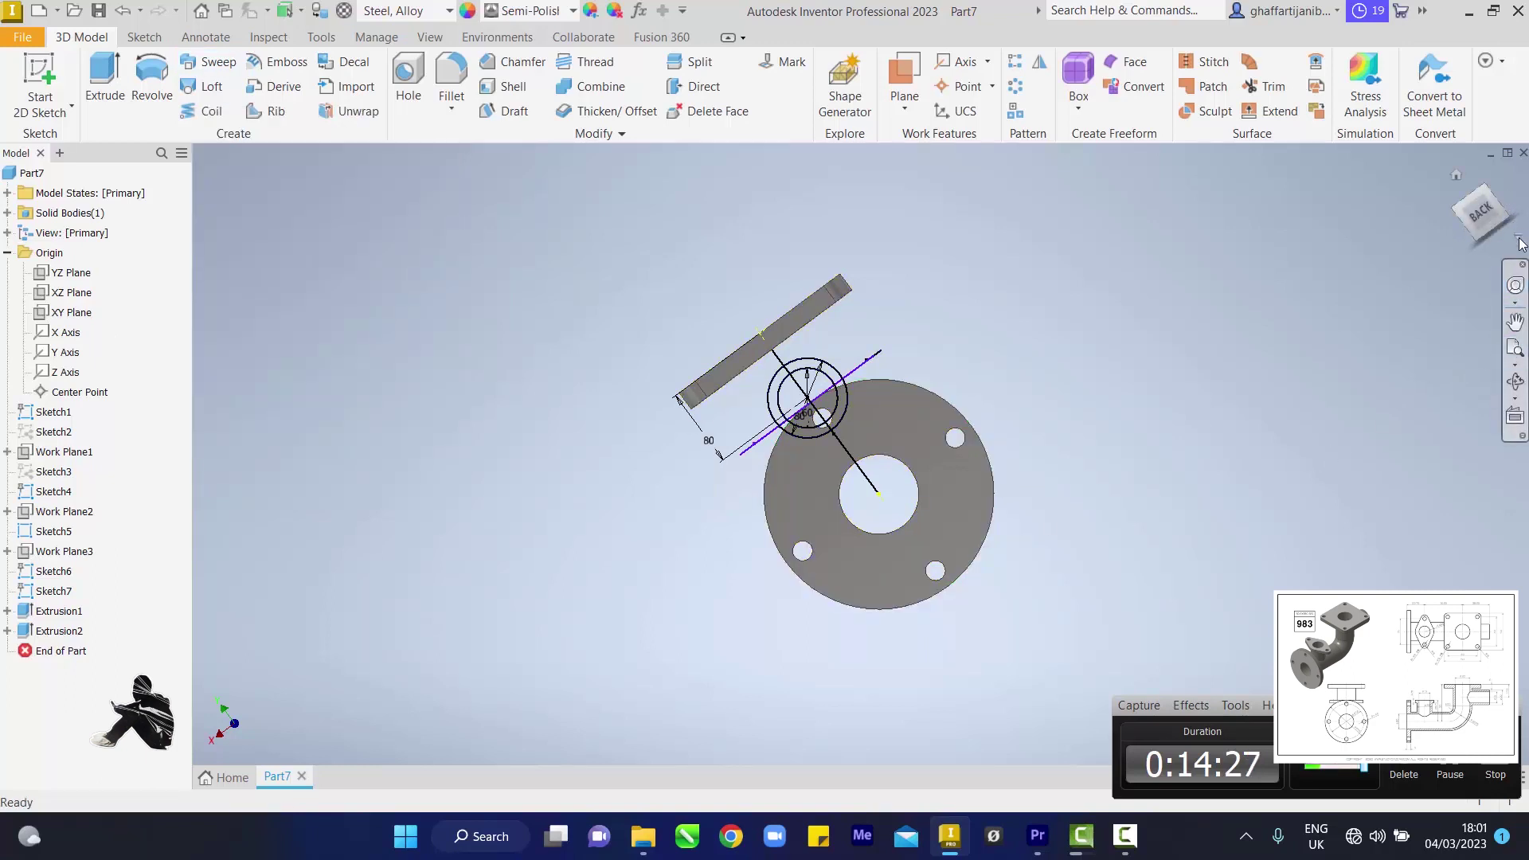
click(1455, 174)
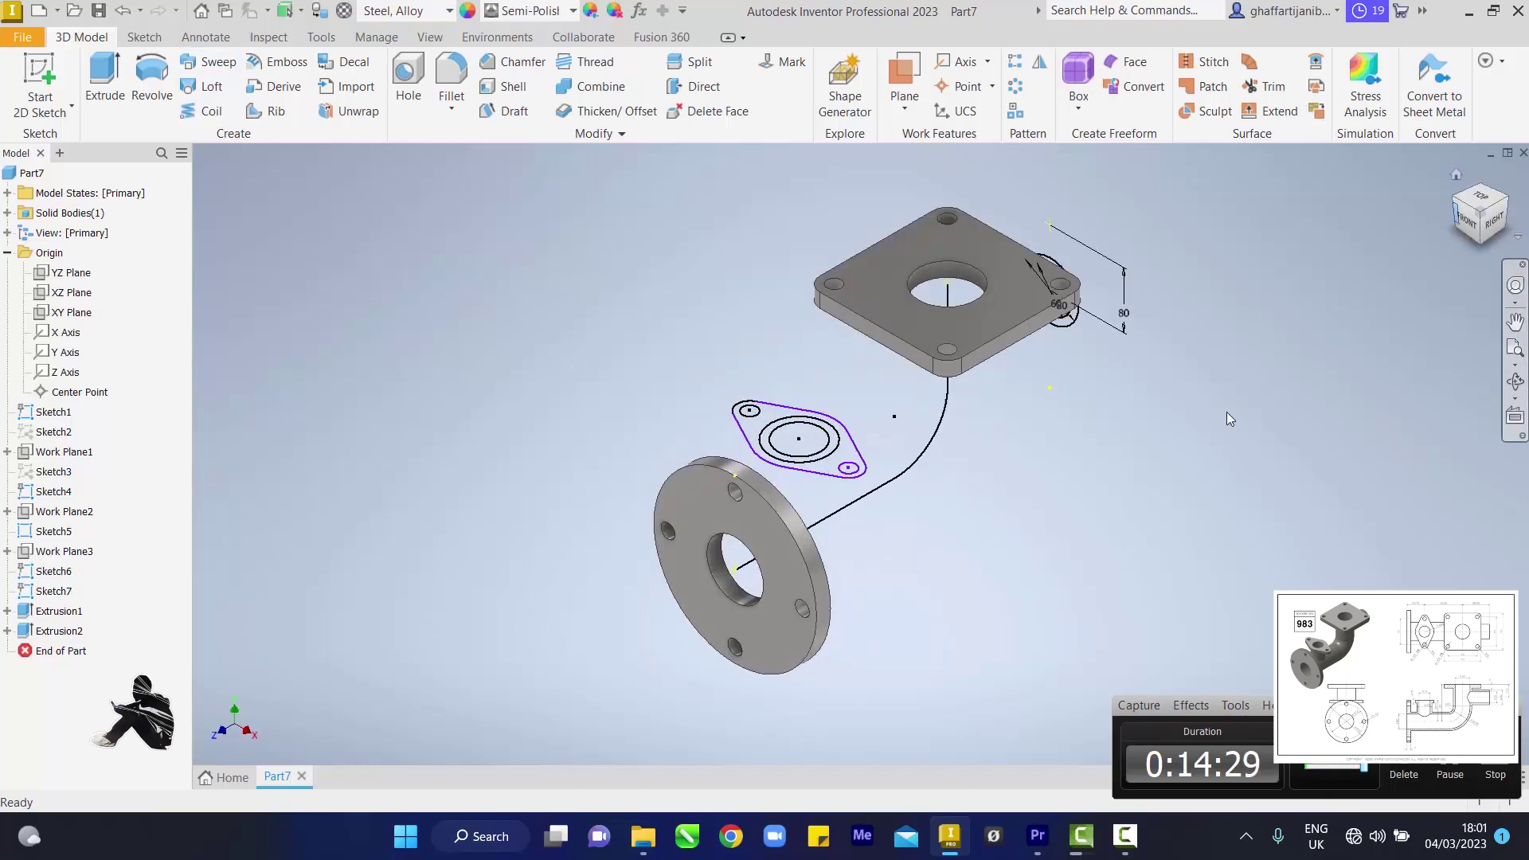
Make the round flange sketch, Sketch2, and the square flange sketch, Sketch3, visible again
right_click(59, 431)
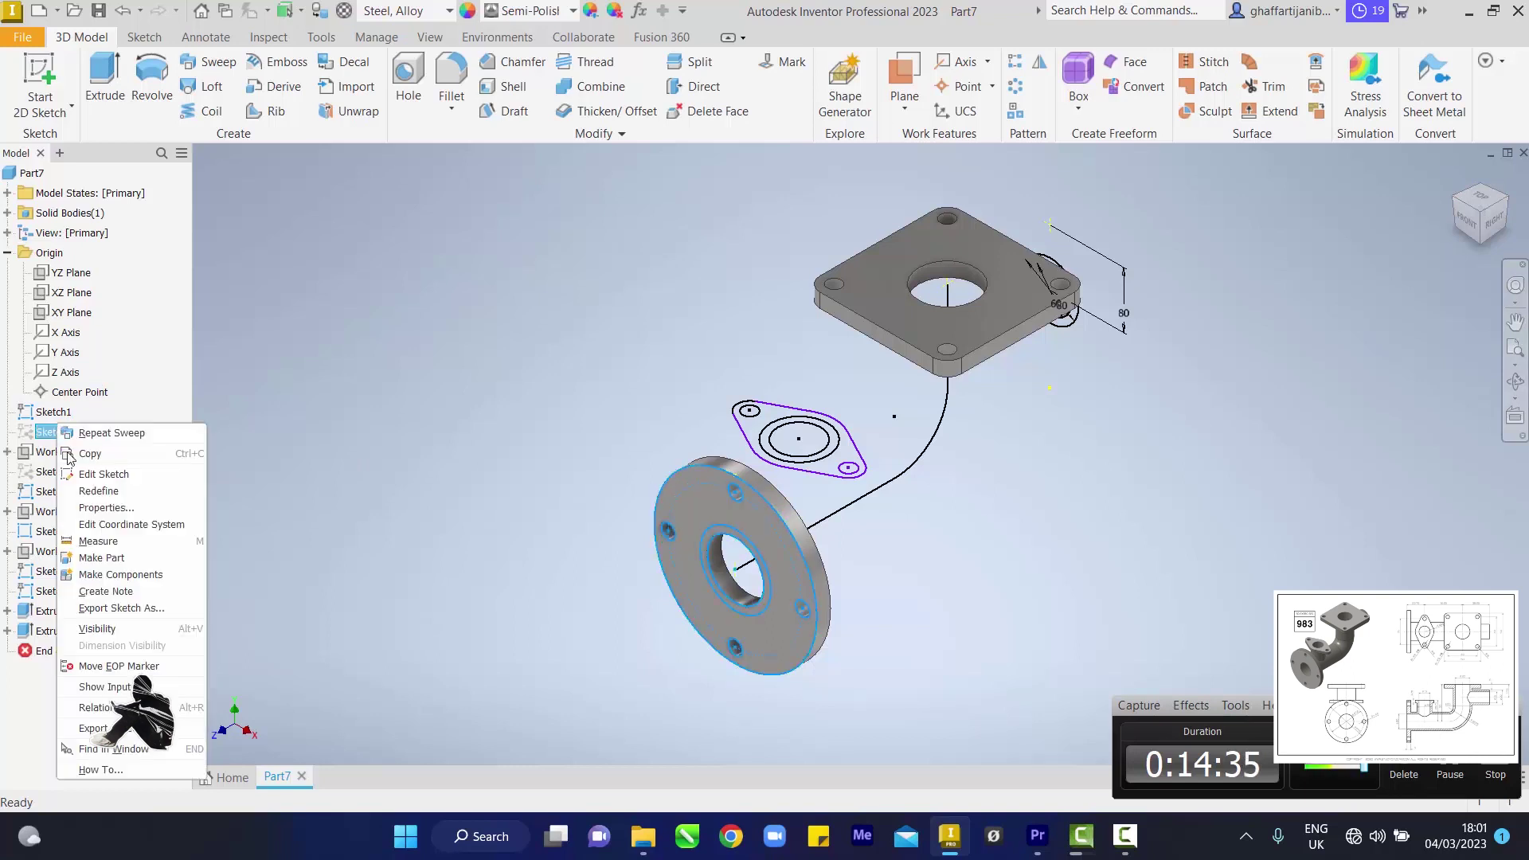
click(95, 629)
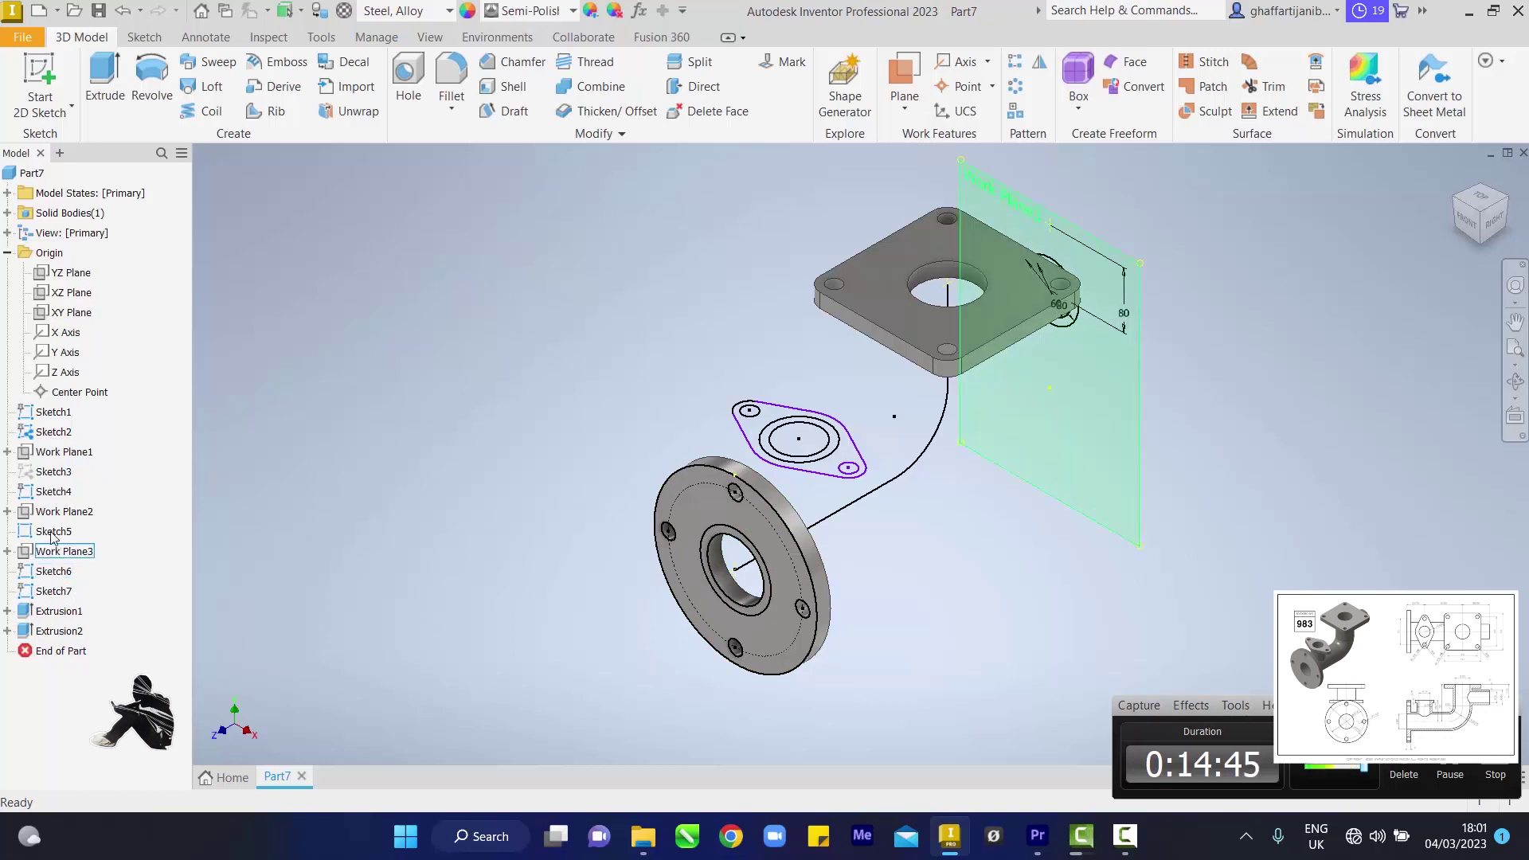
right_click(54, 476)
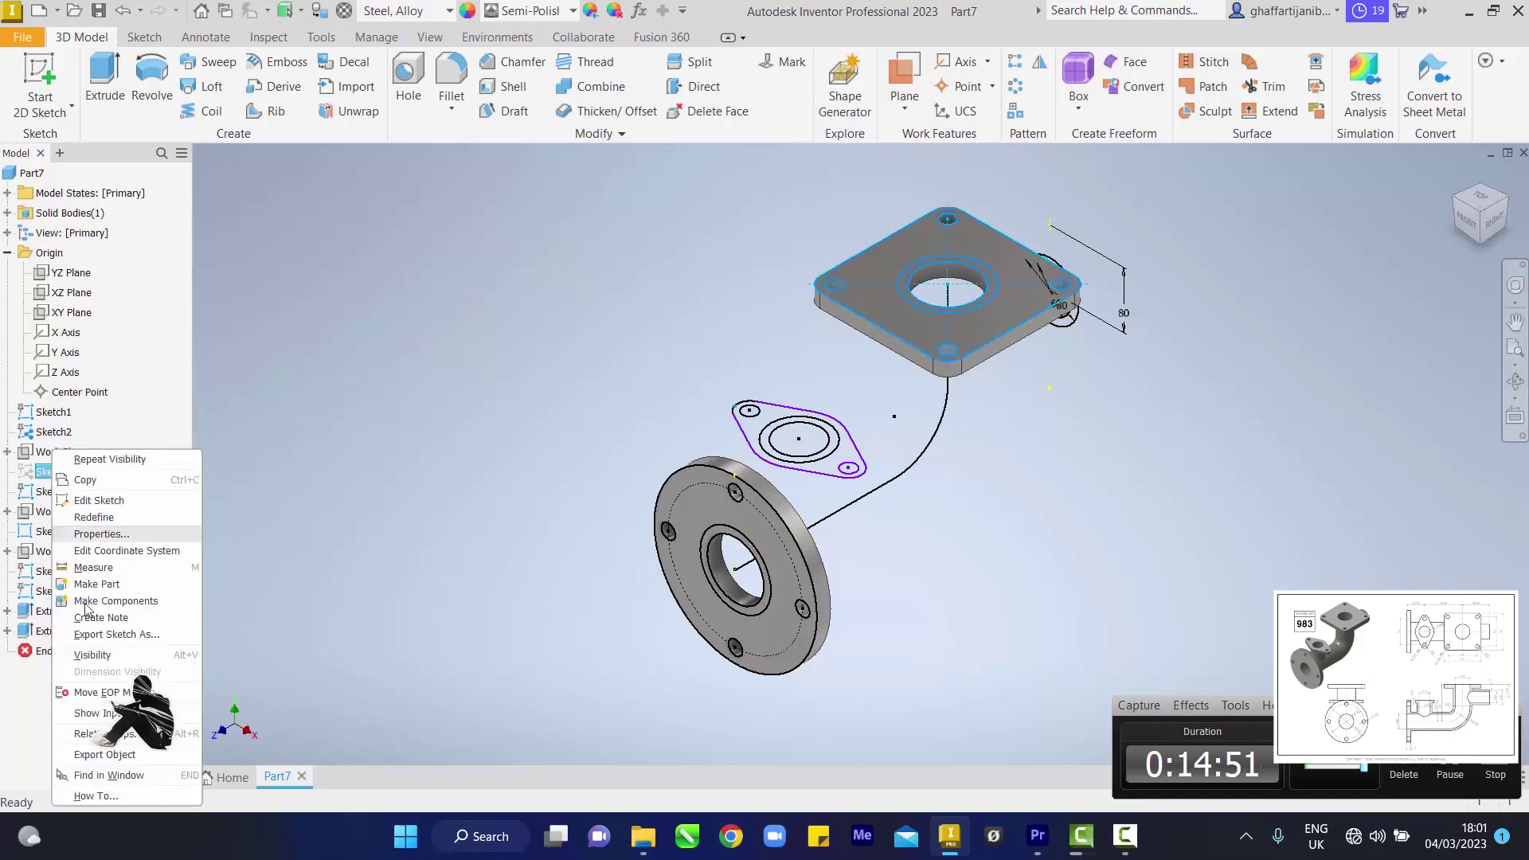
click(92, 654)
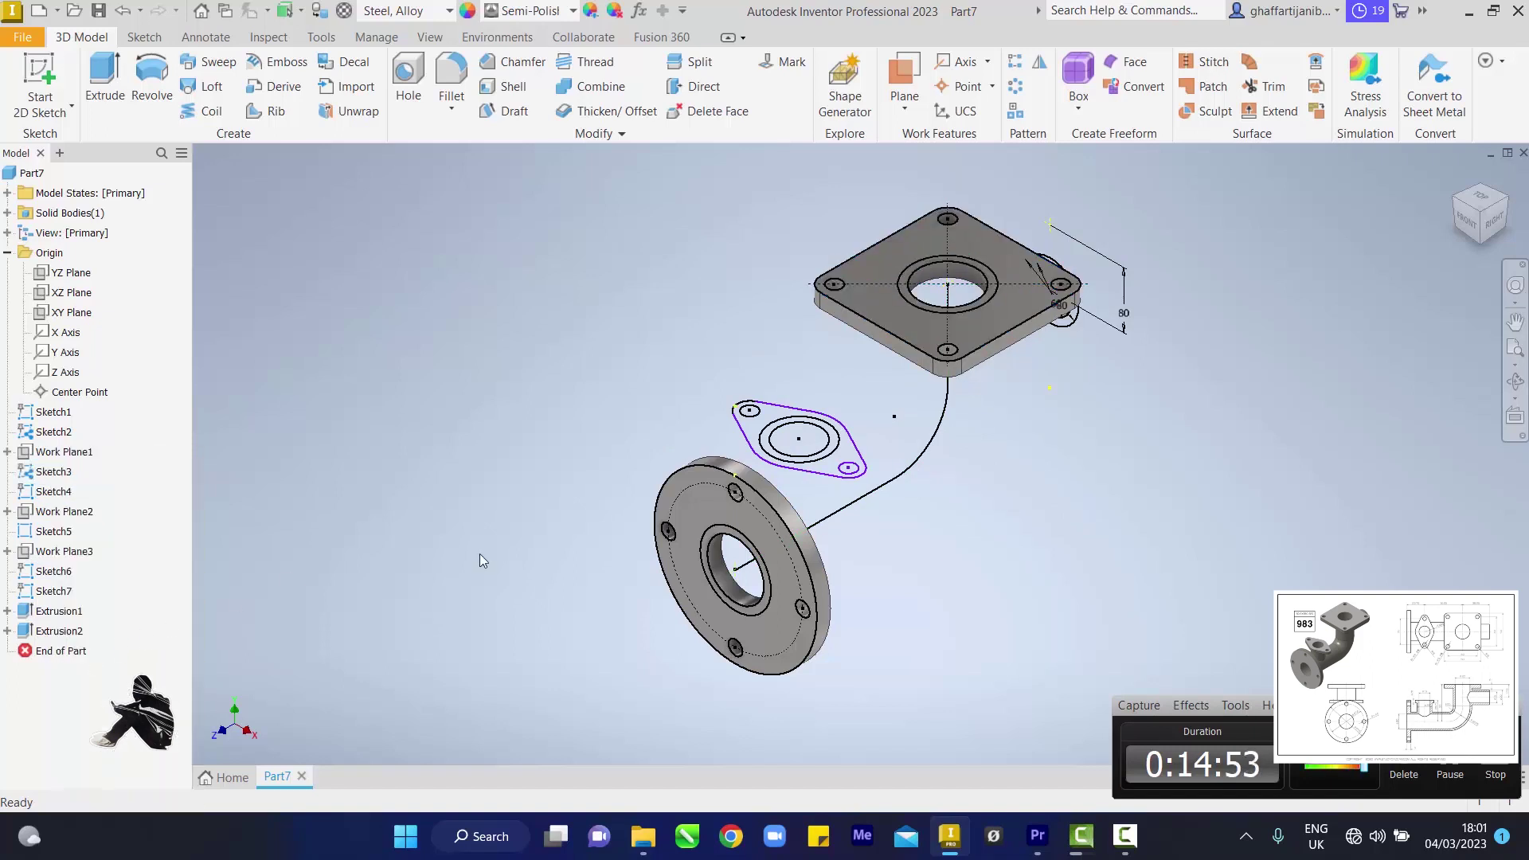
Sweep the inner ring of the round flange sketch along the three-curve elbow path, joined to the flanges, to form the hollow pipe
click(224, 71)
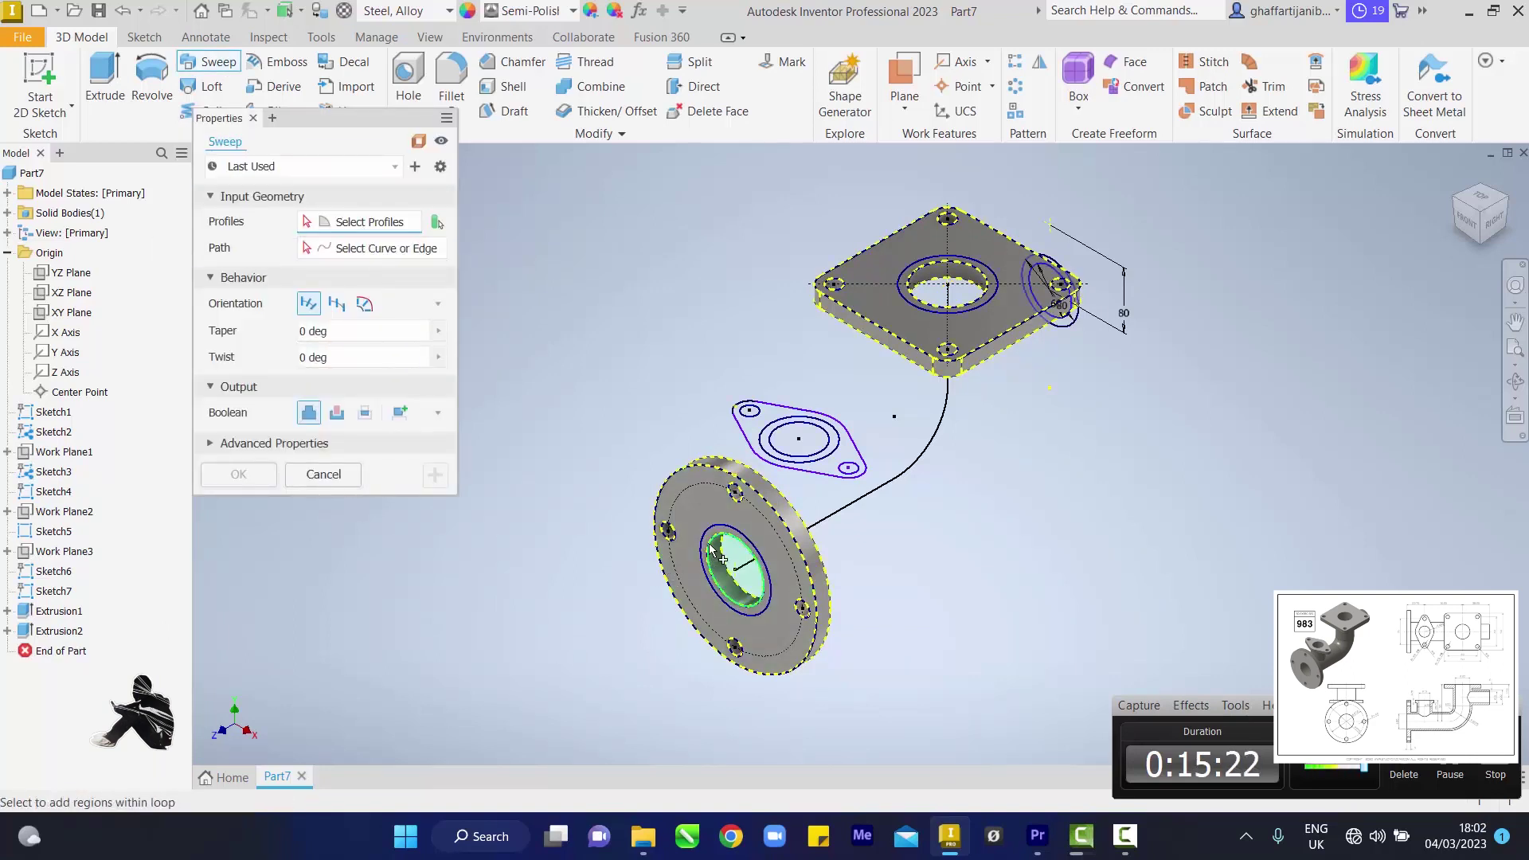
scroll(716, 564, down, 3)
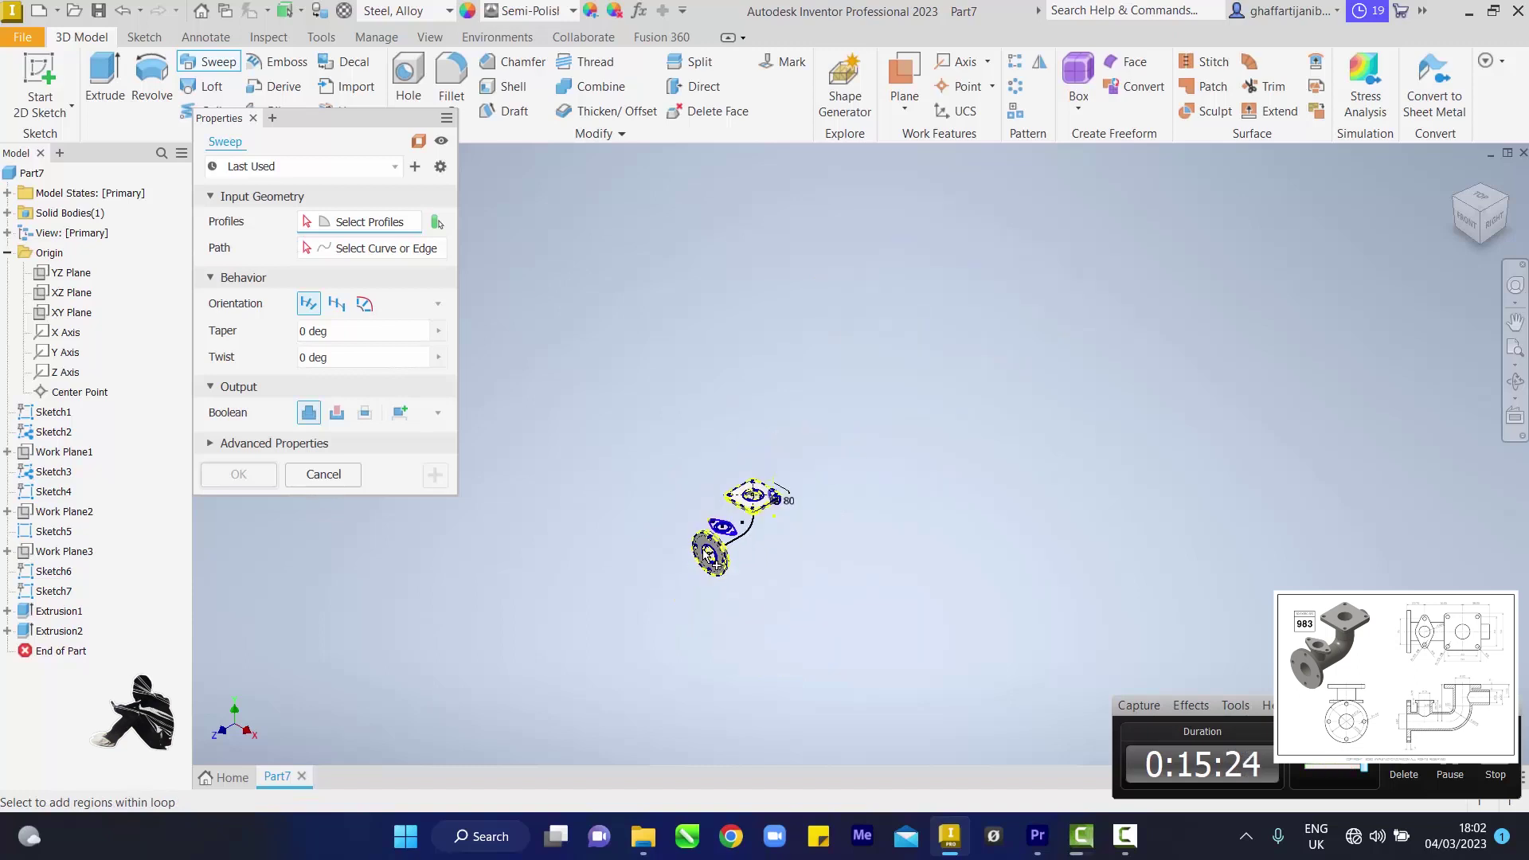
scroll(716, 563, up, 8)
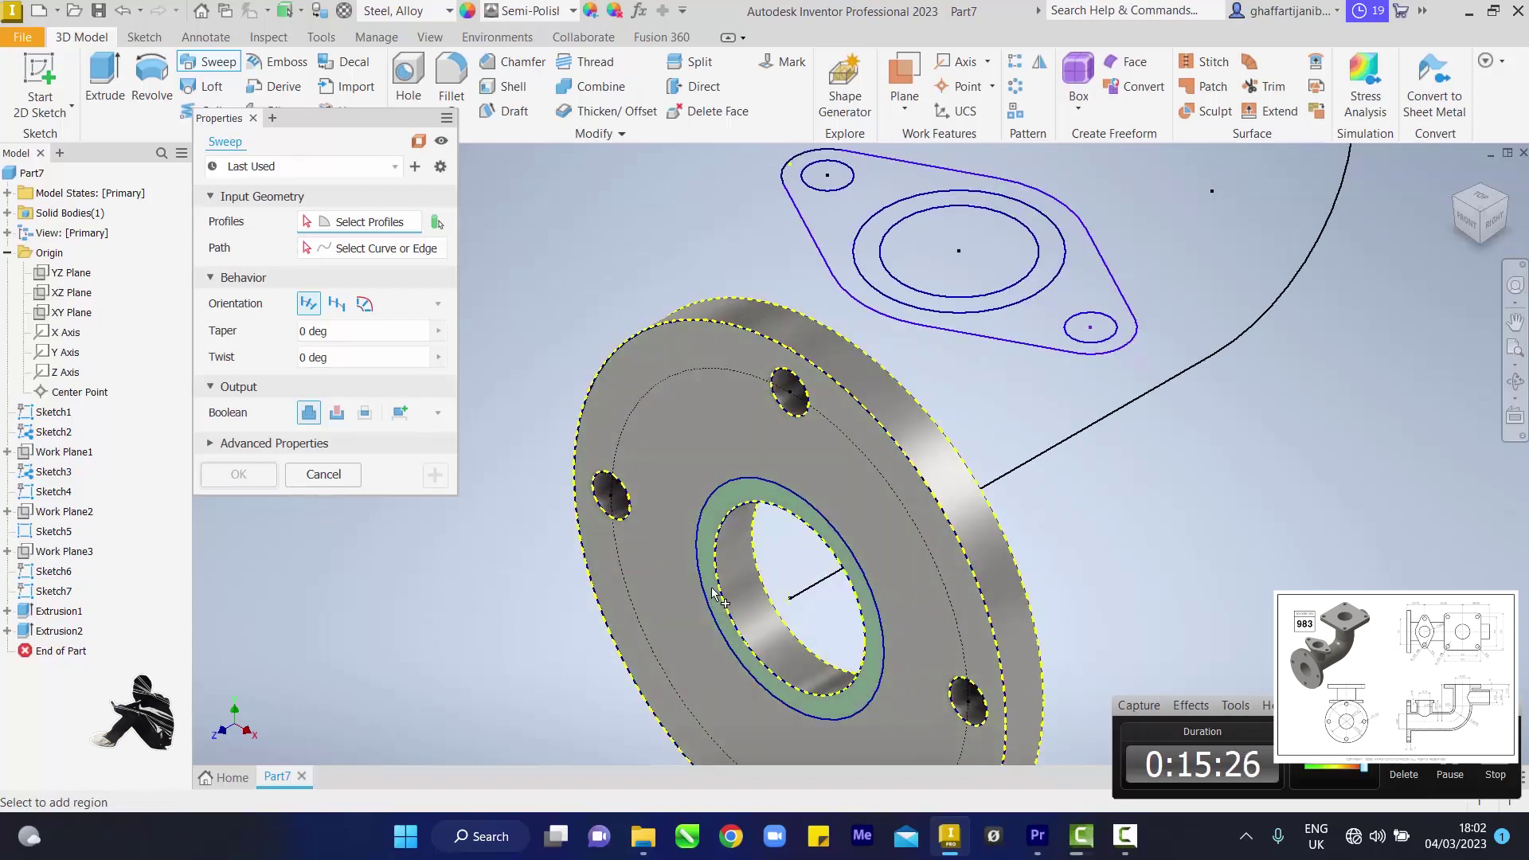
click(717, 598)
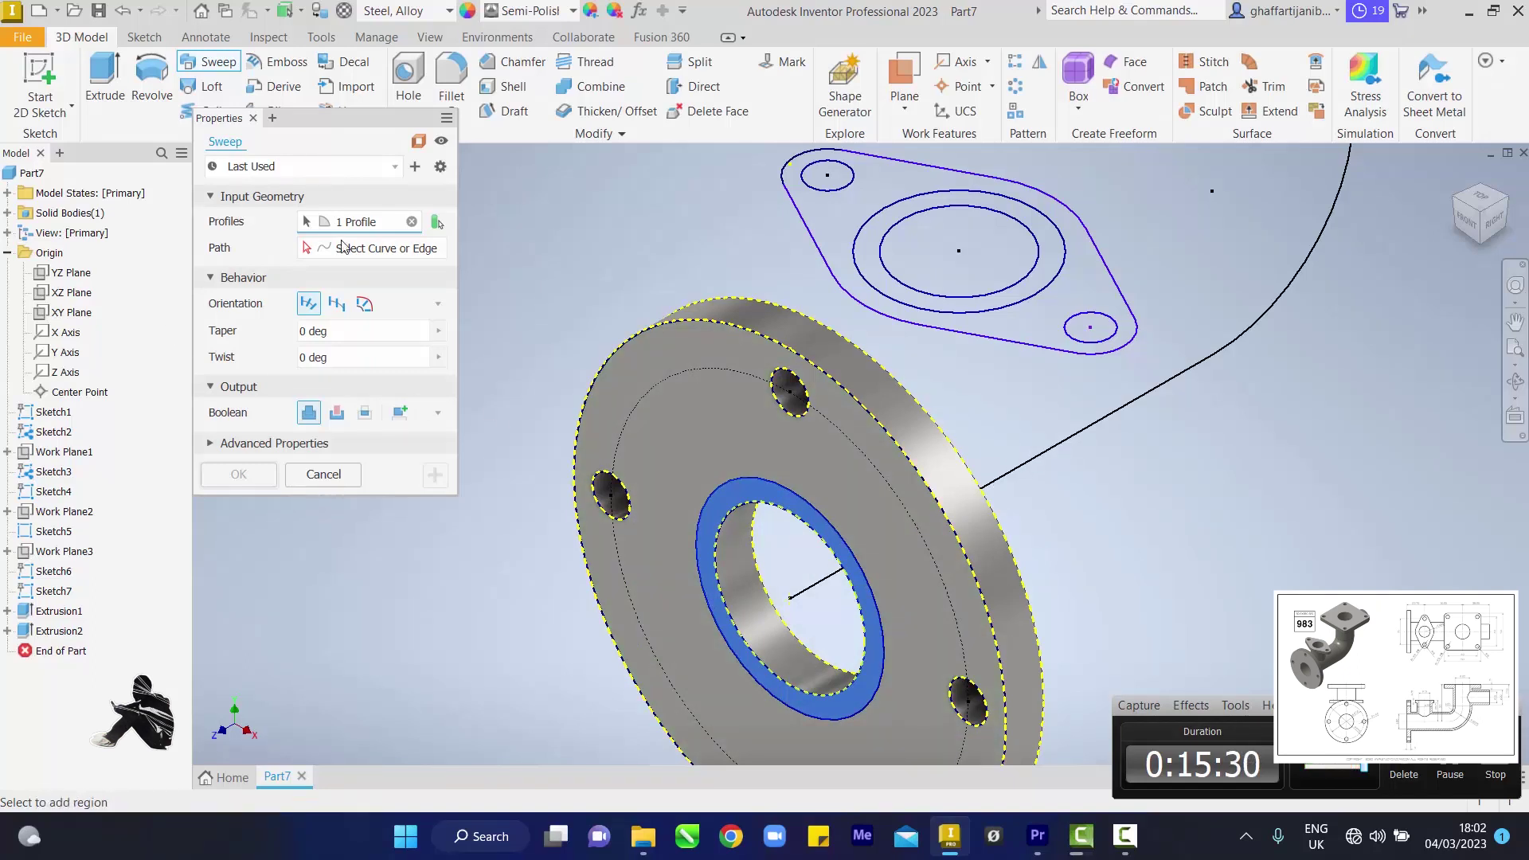
click(443, 253)
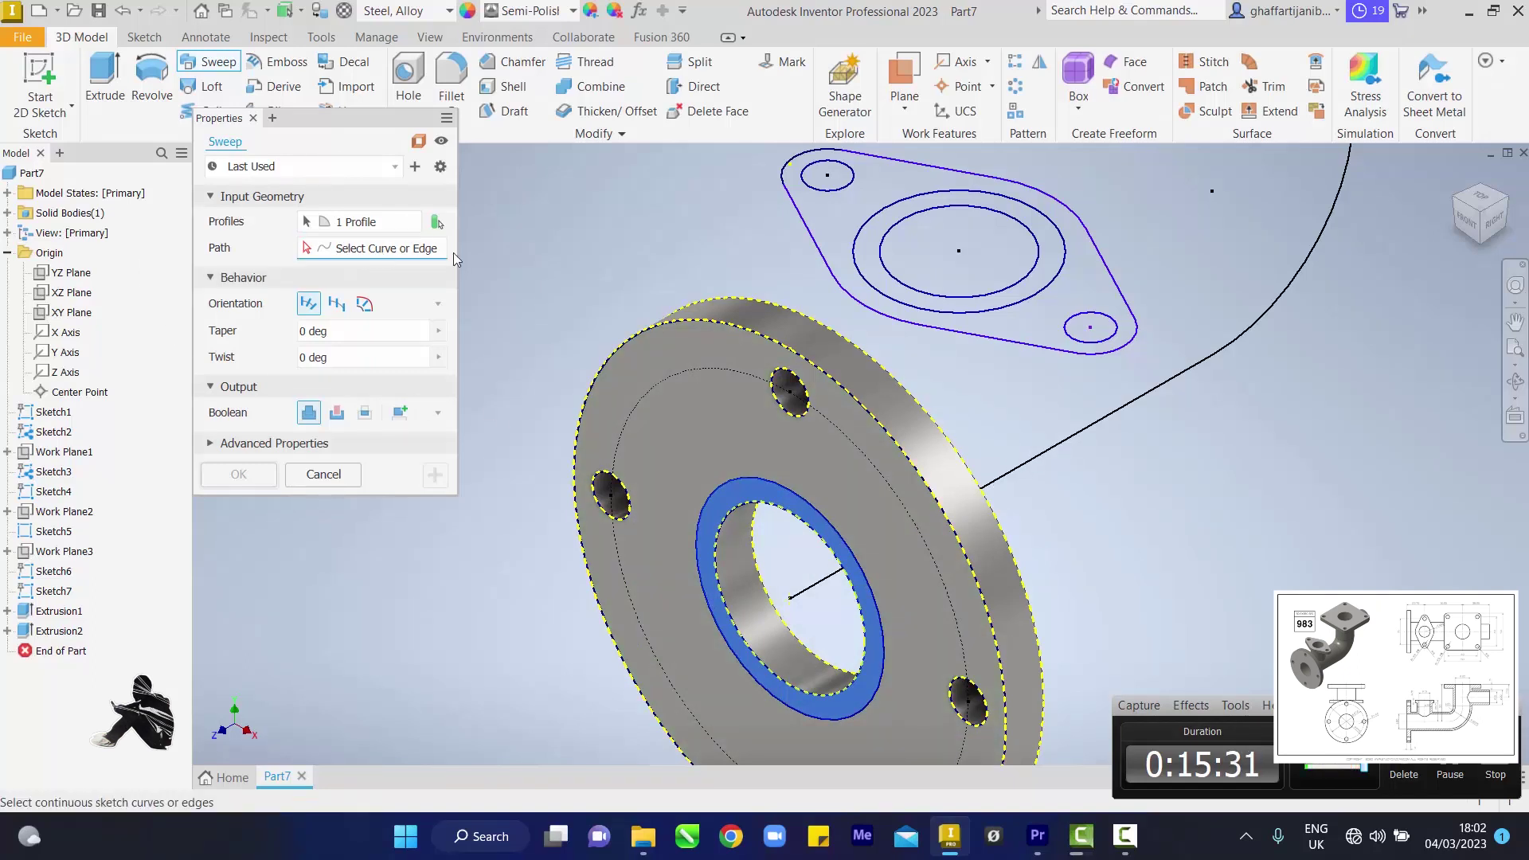
click(1084, 436)
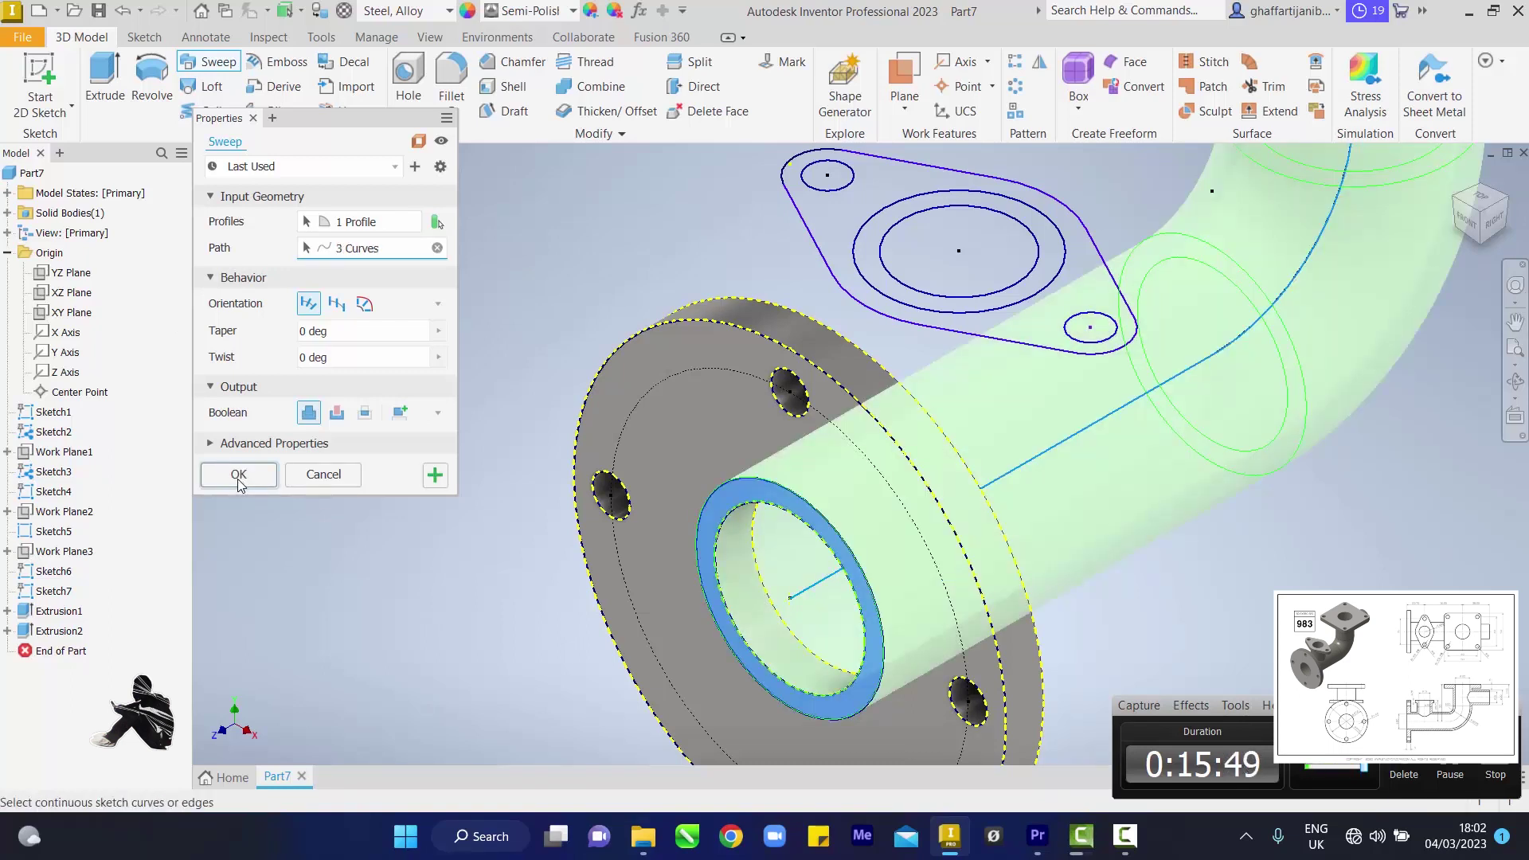
click(238, 477)
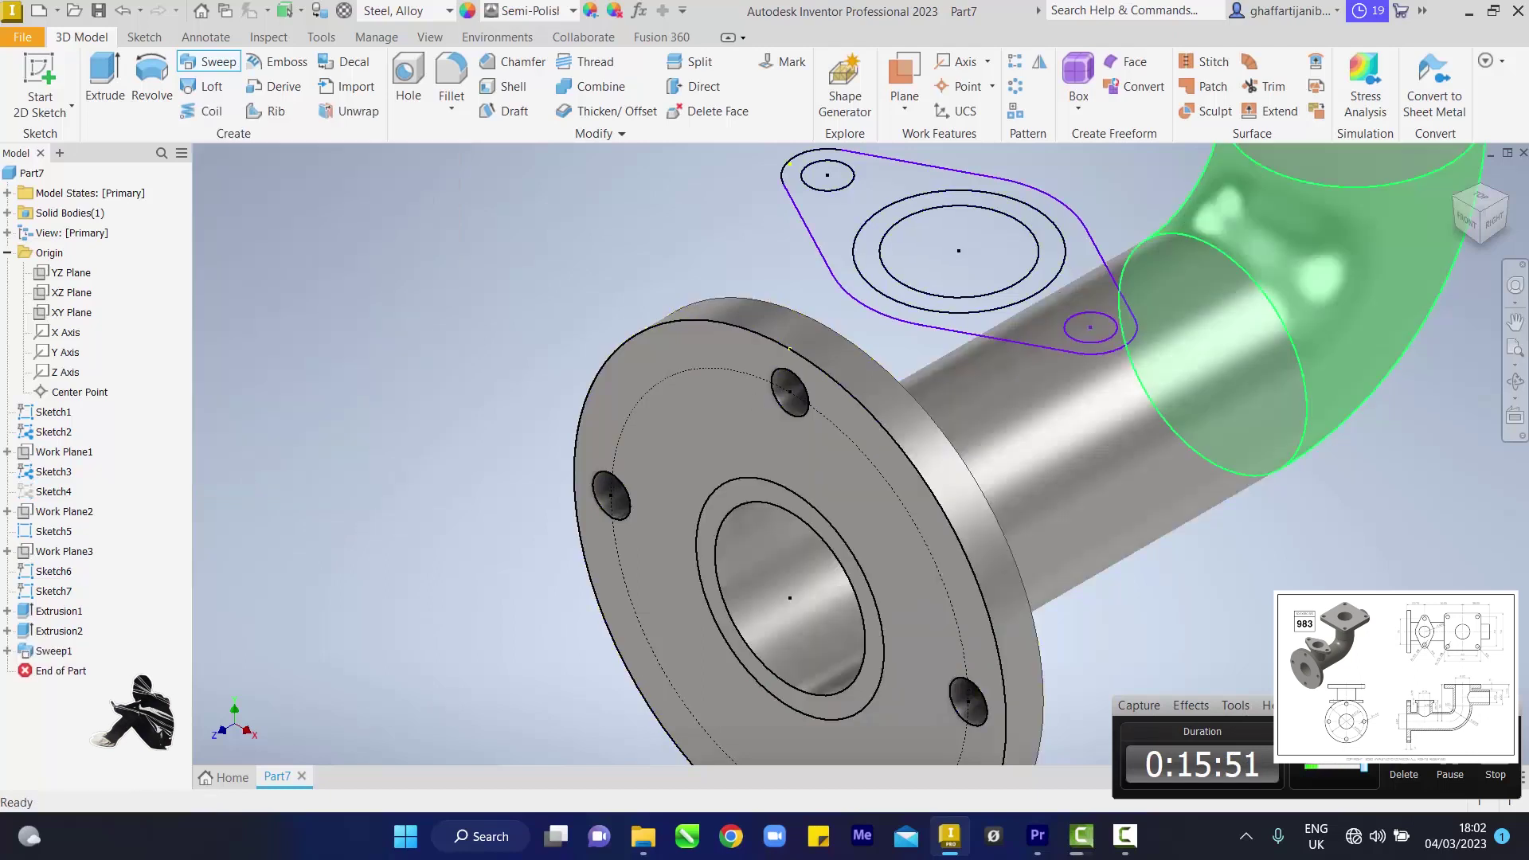
Examine the swept elbow and its flanges from the right and top views, ending in the home view
click(1520, 358)
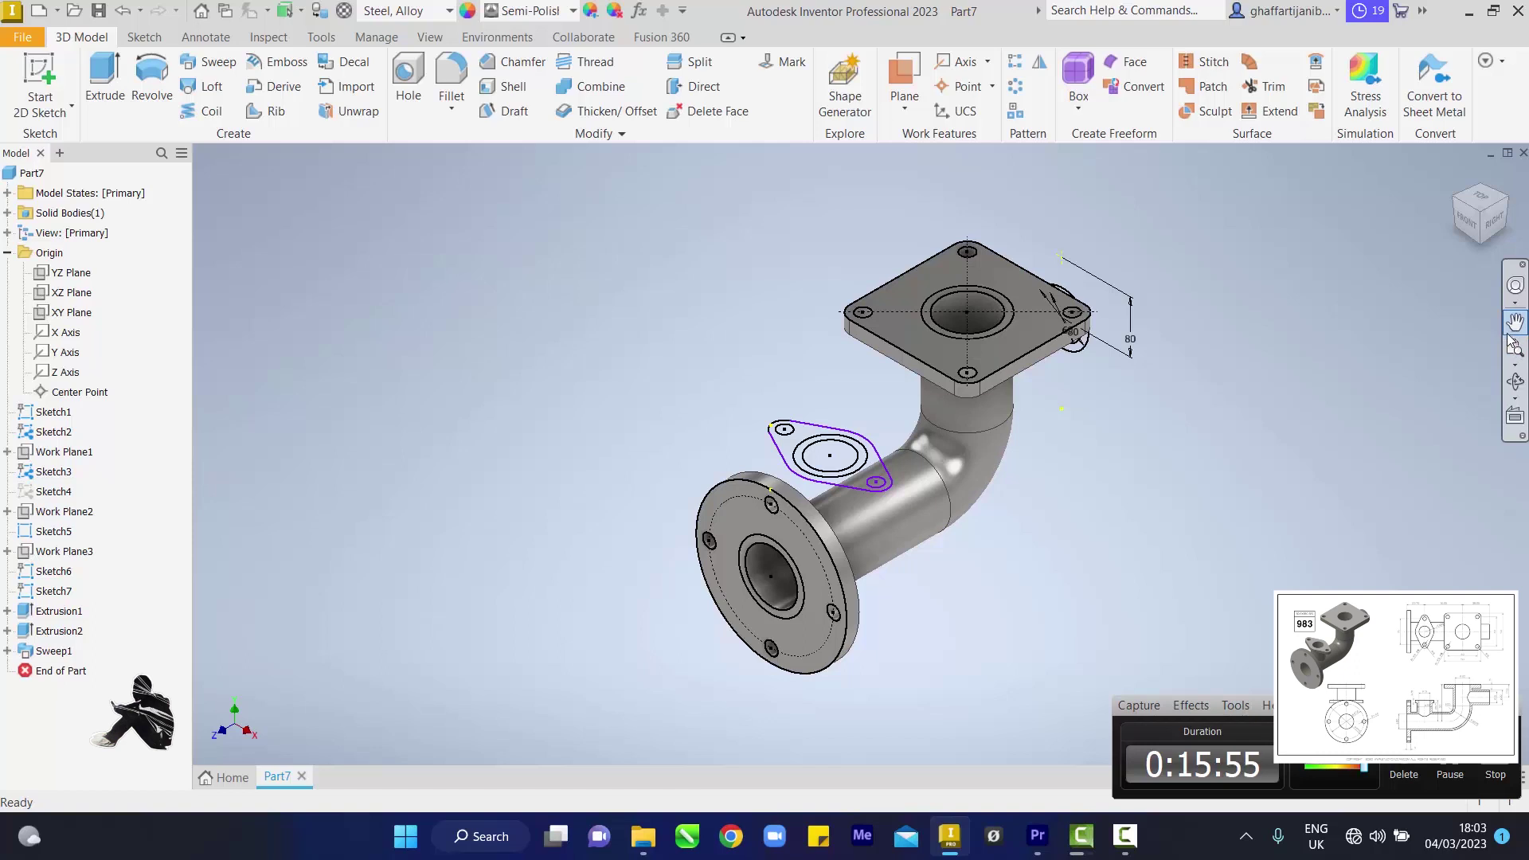
click(1468, 226)
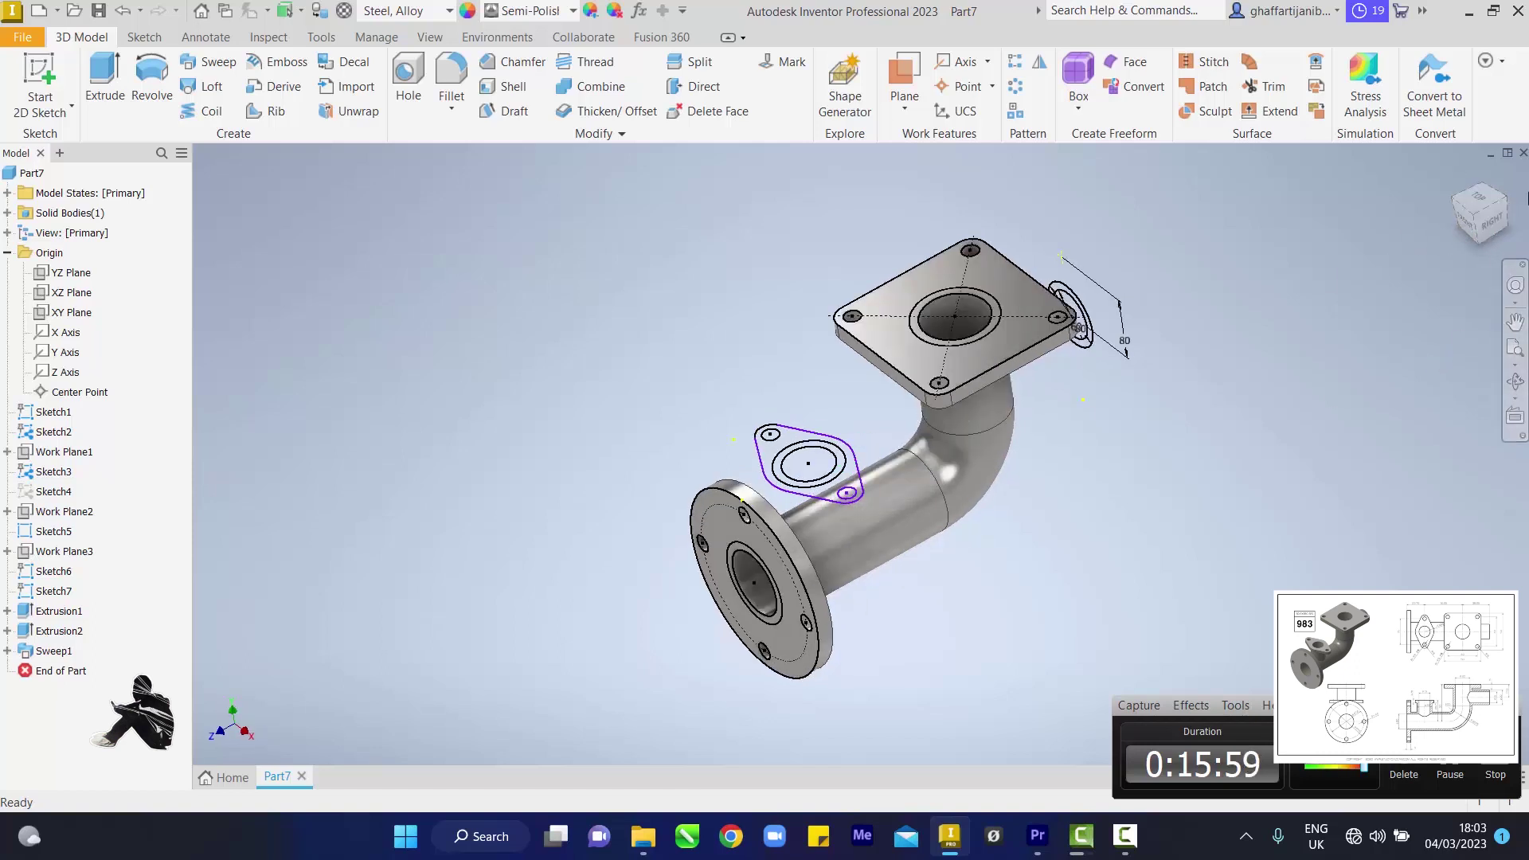
drag(1489, 208, 1436, 263)
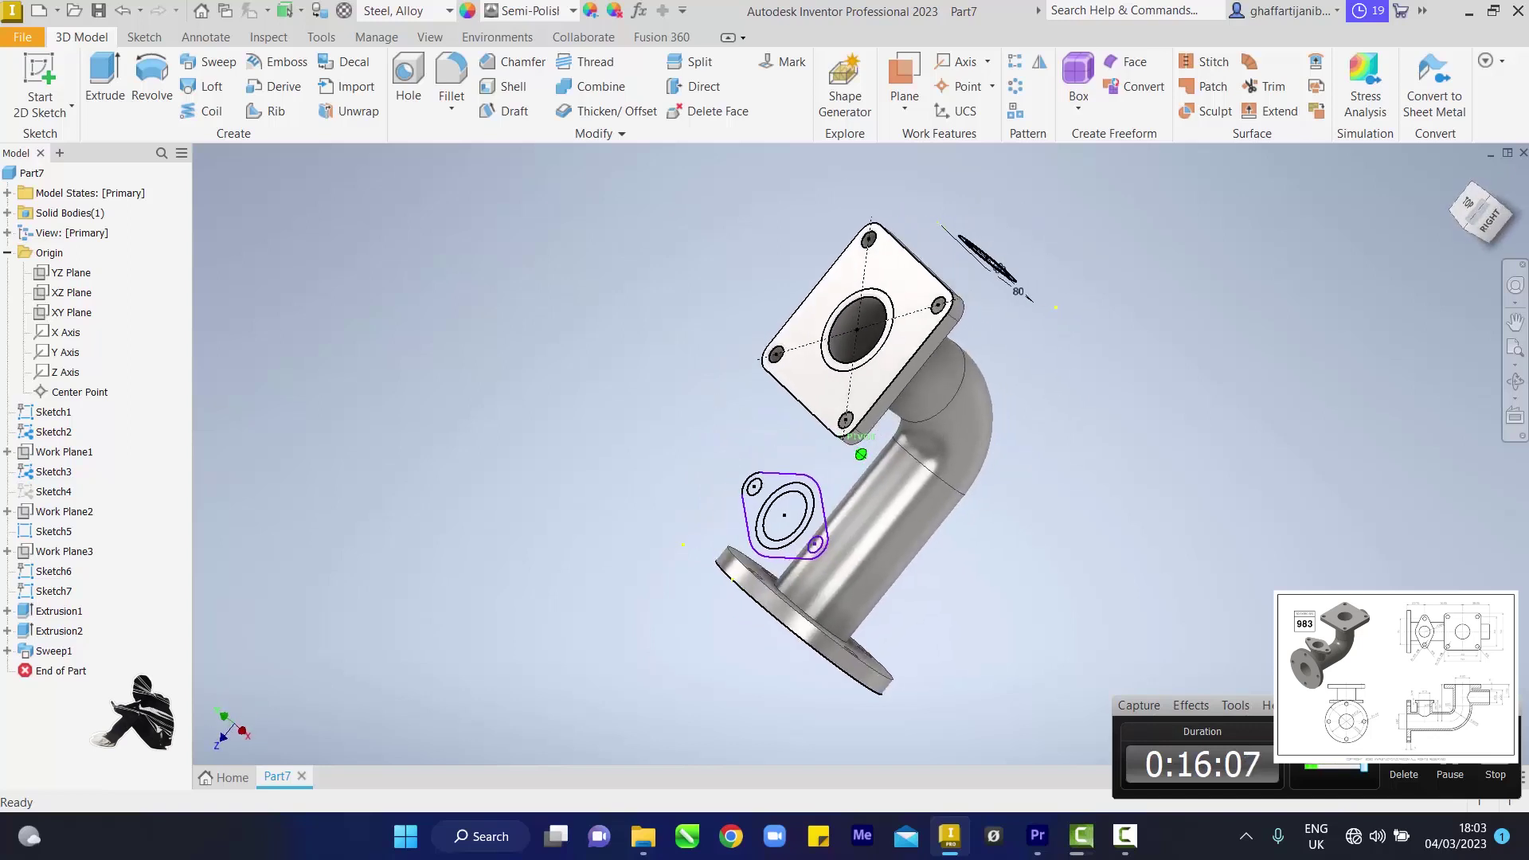
click(1487, 221)
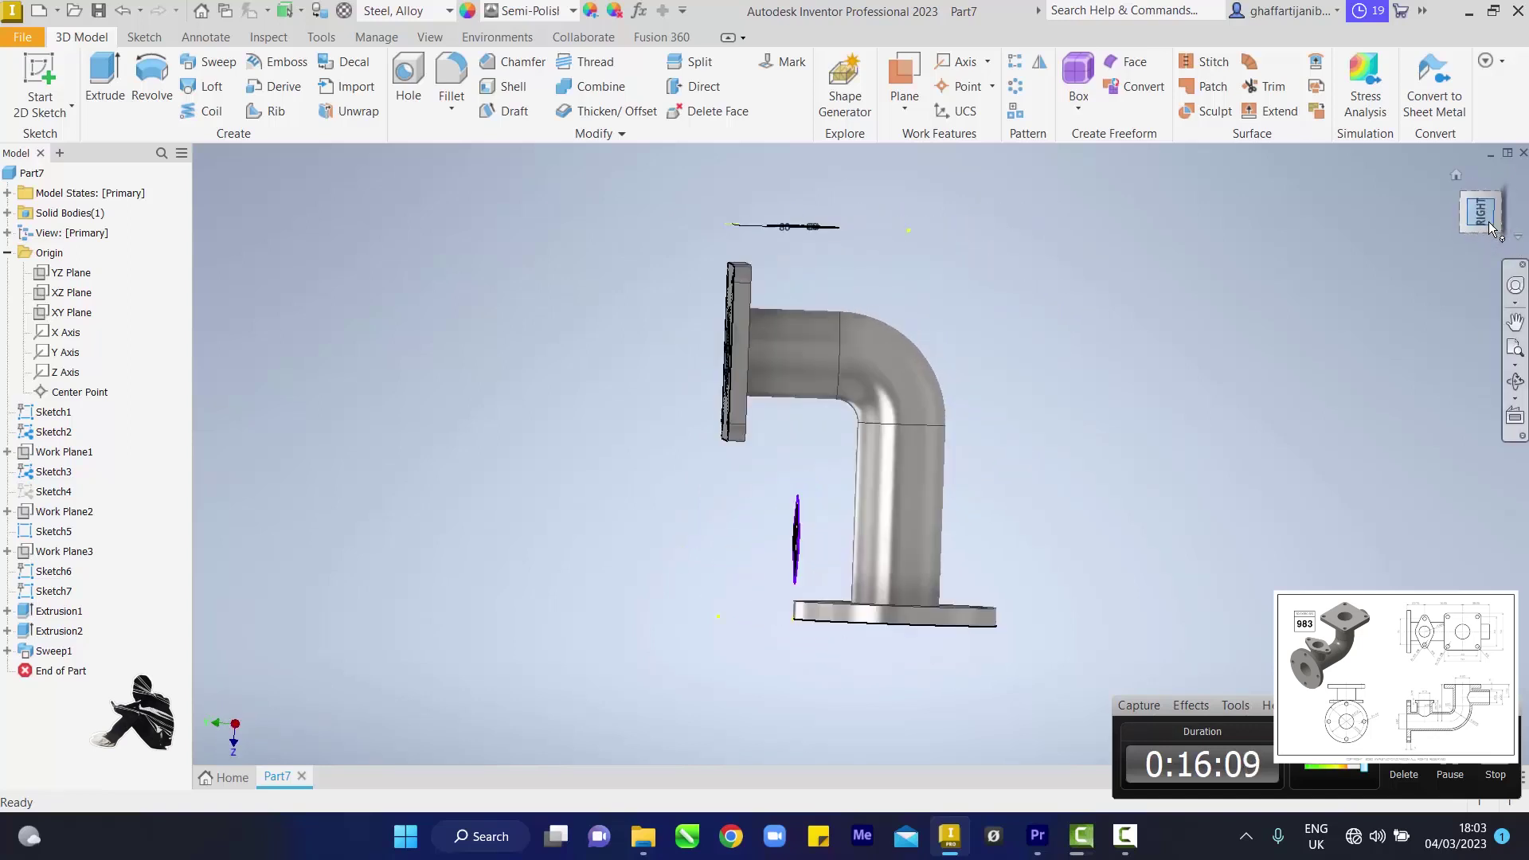
click(1522, 185)
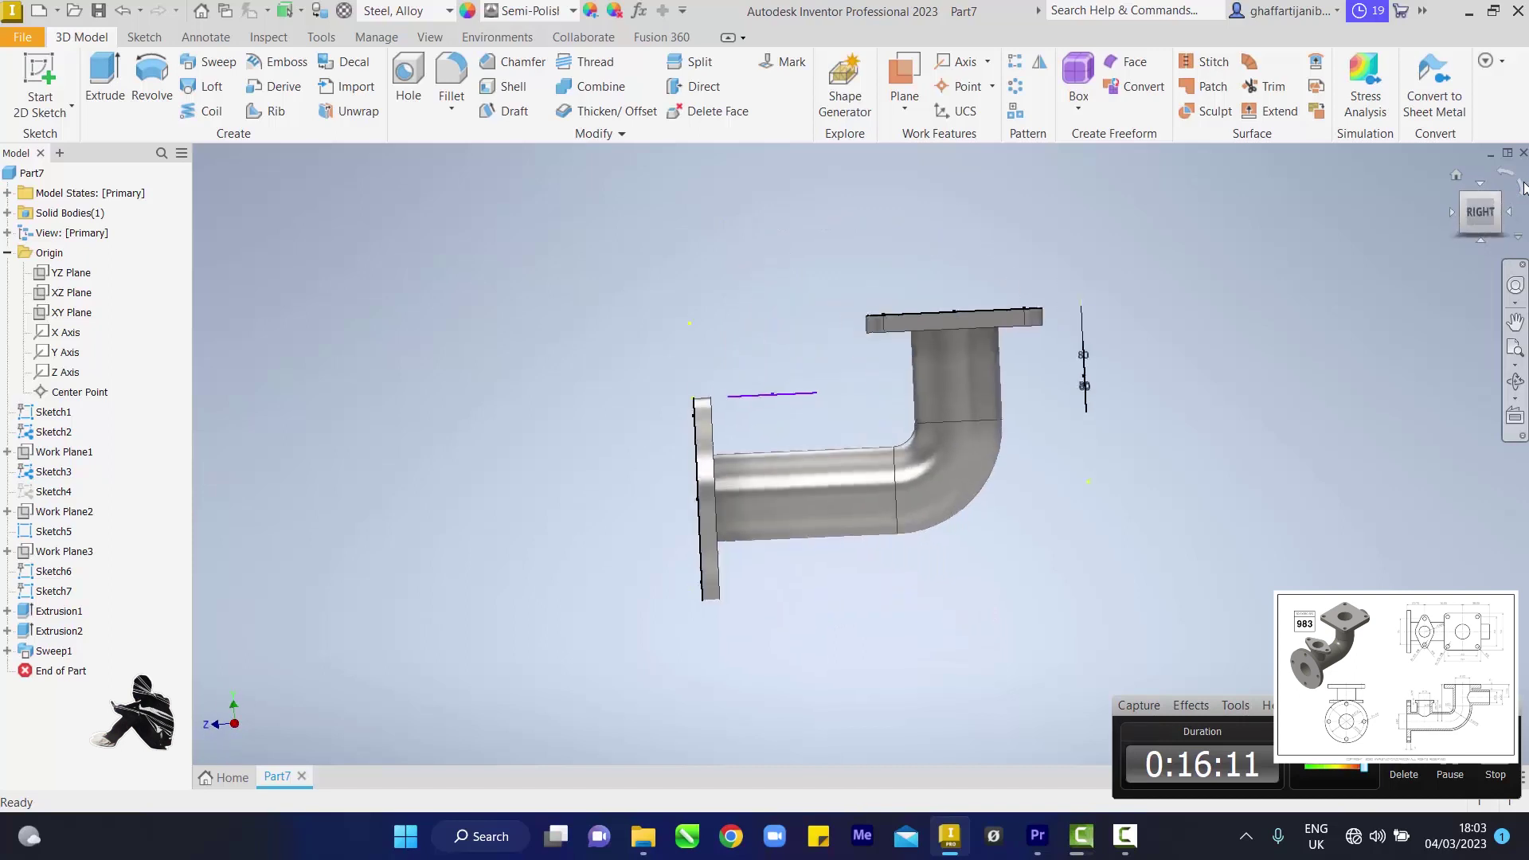
click(1481, 182)
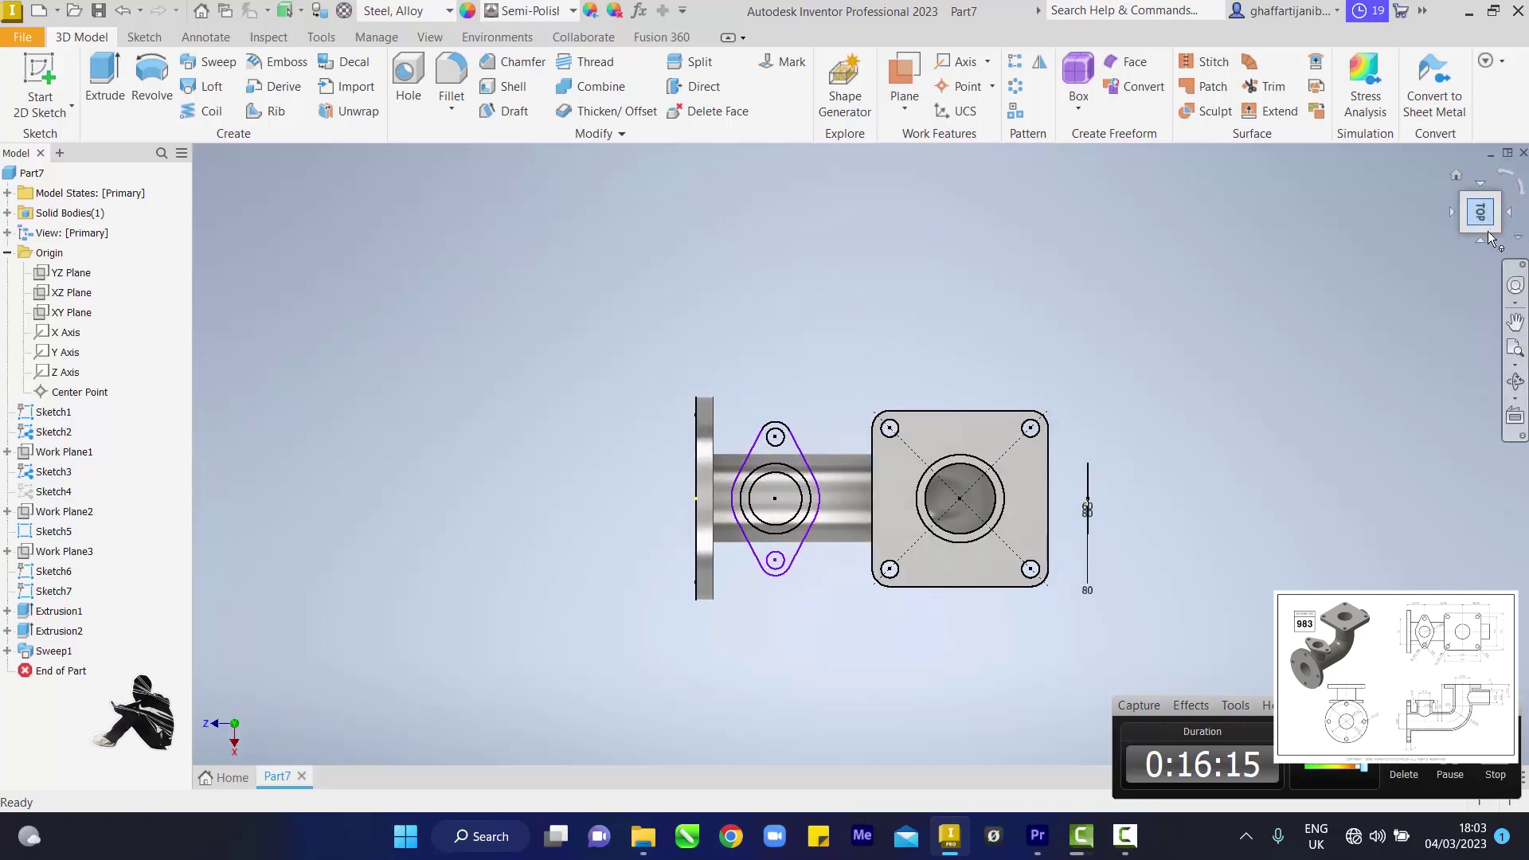
click(1479, 241)
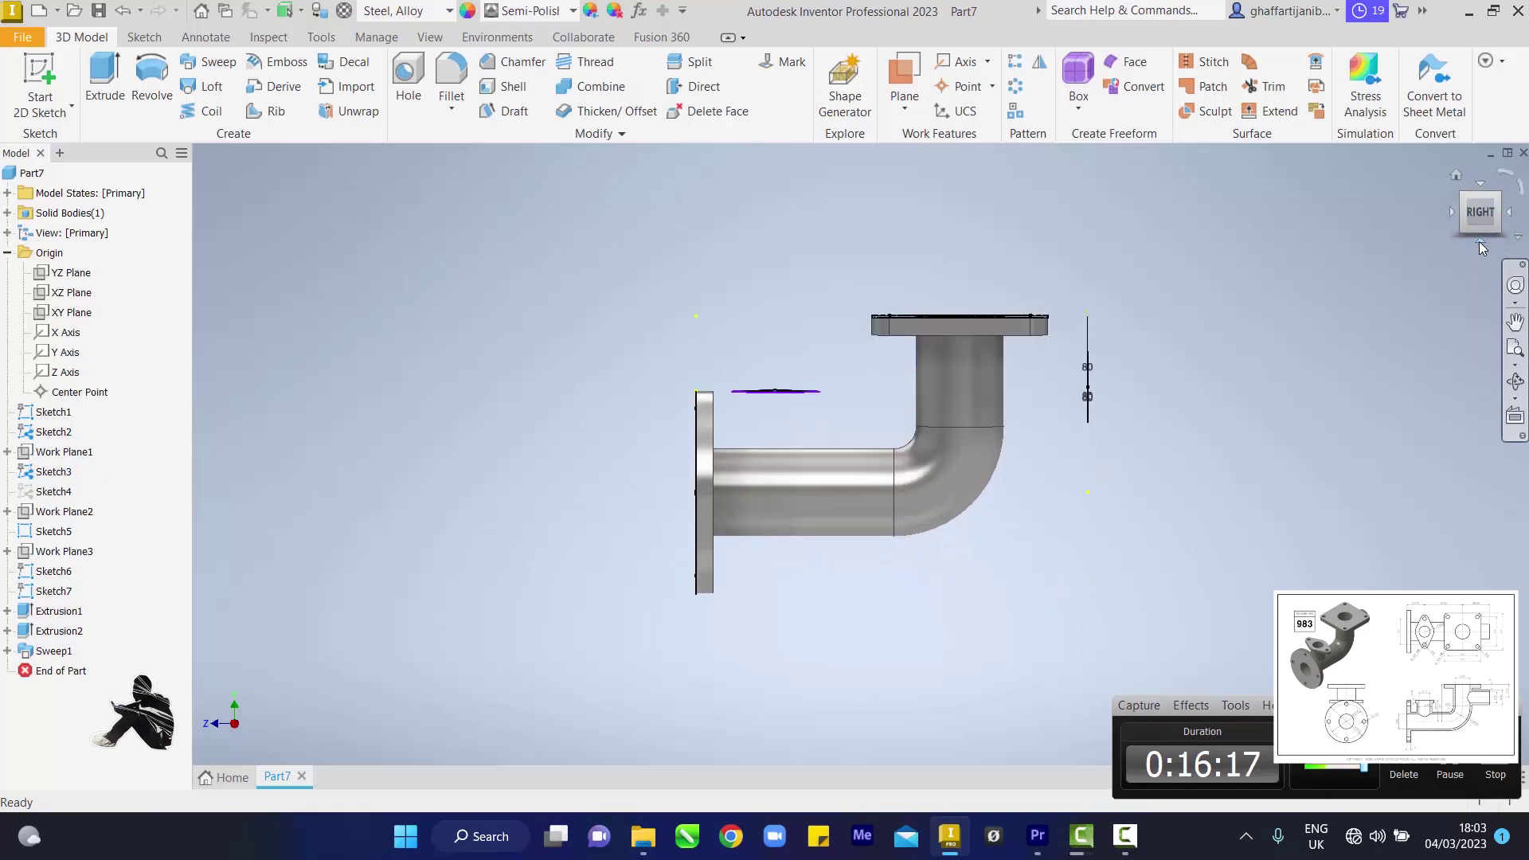
click(1453, 176)
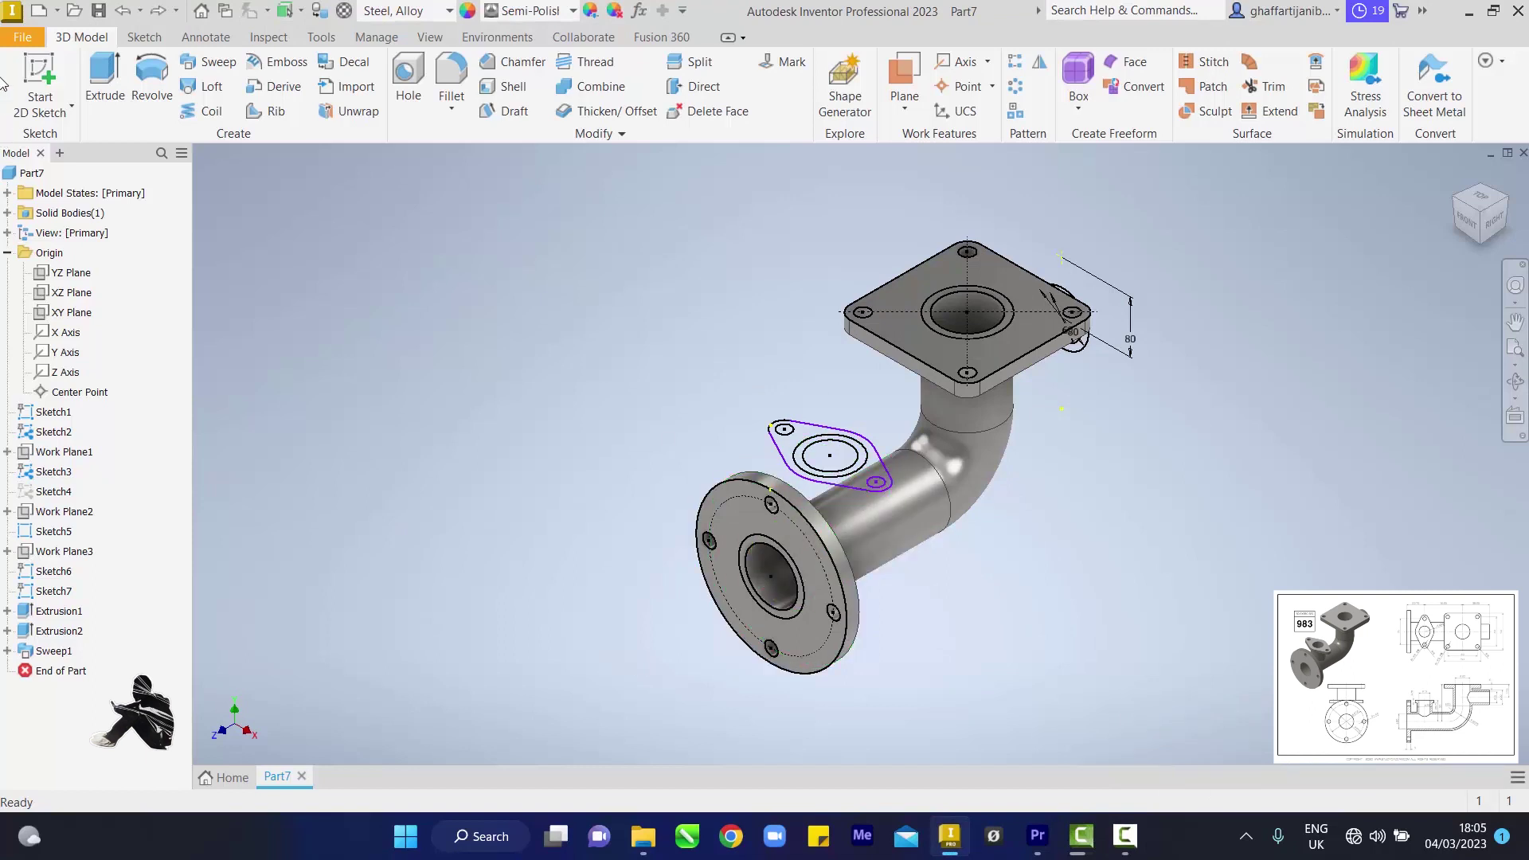
Cut the inner circle of the oval flange sketch downward to the inner bore face of the horizontal pipe
click(100, 95)
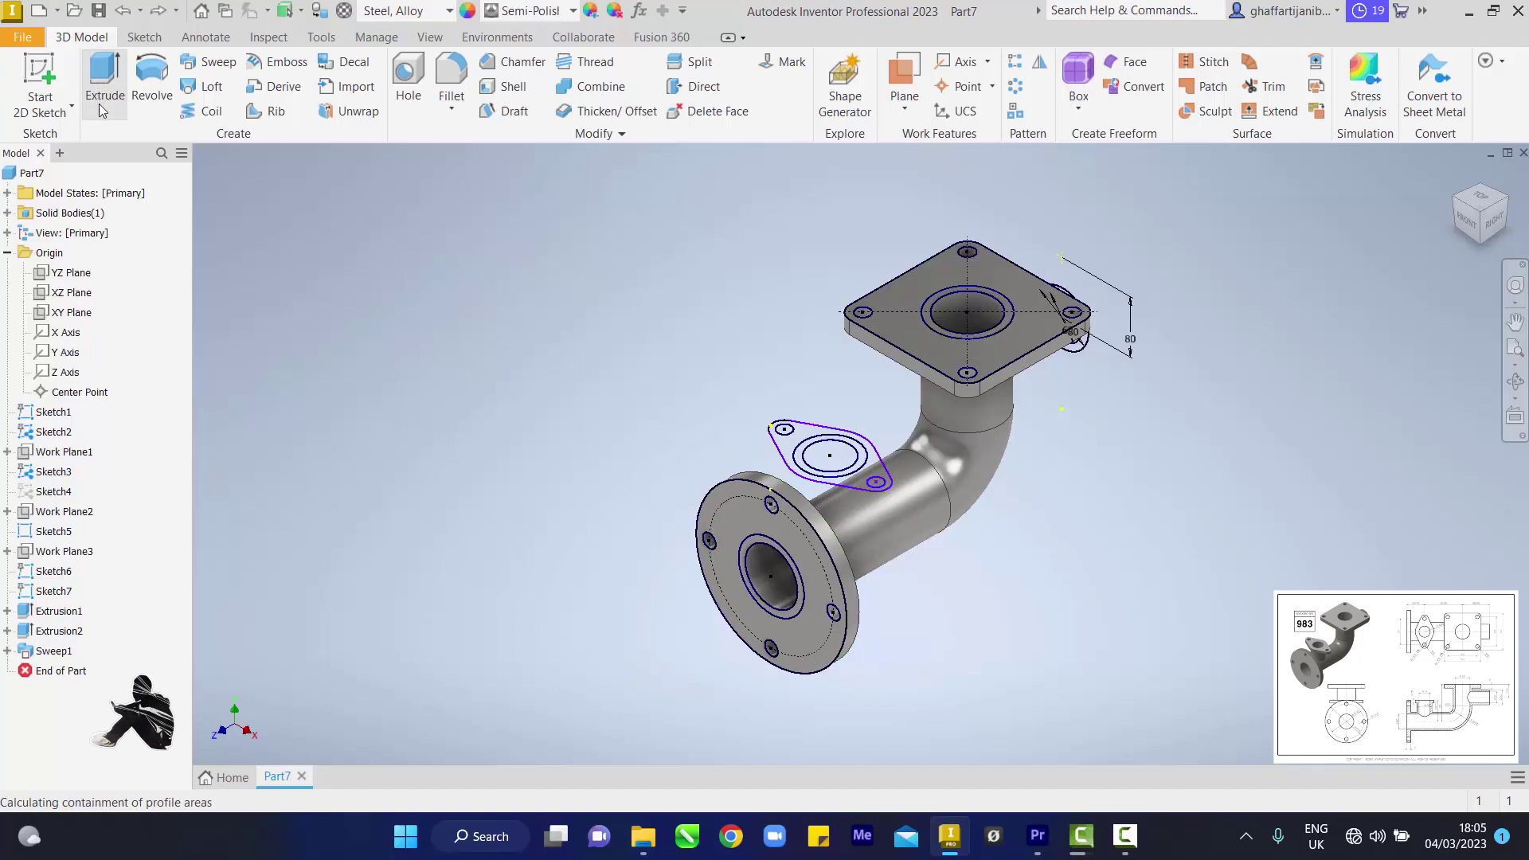
click(820, 464)
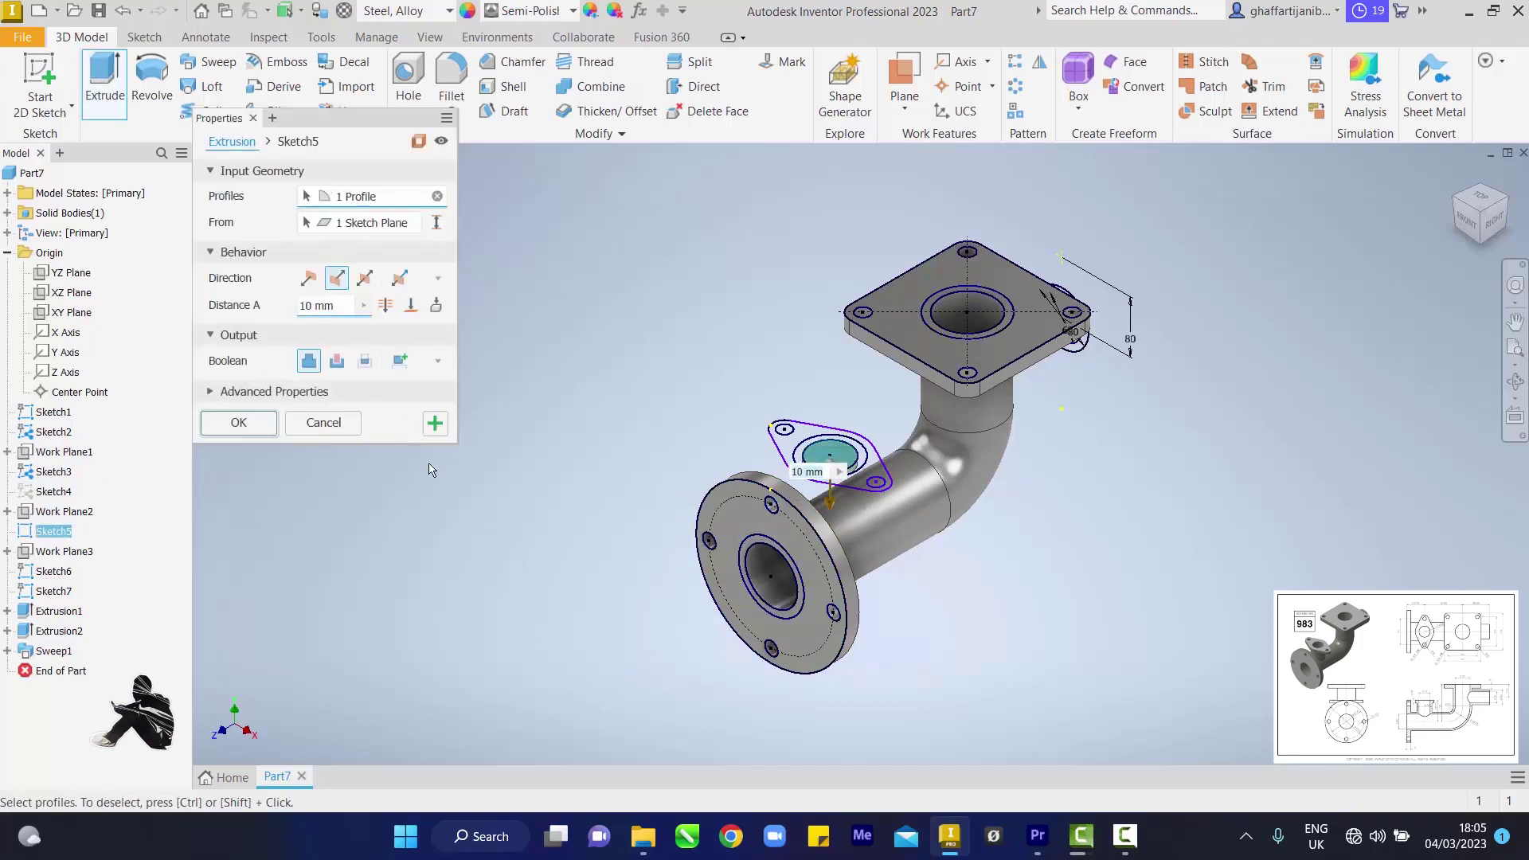
click(410, 305)
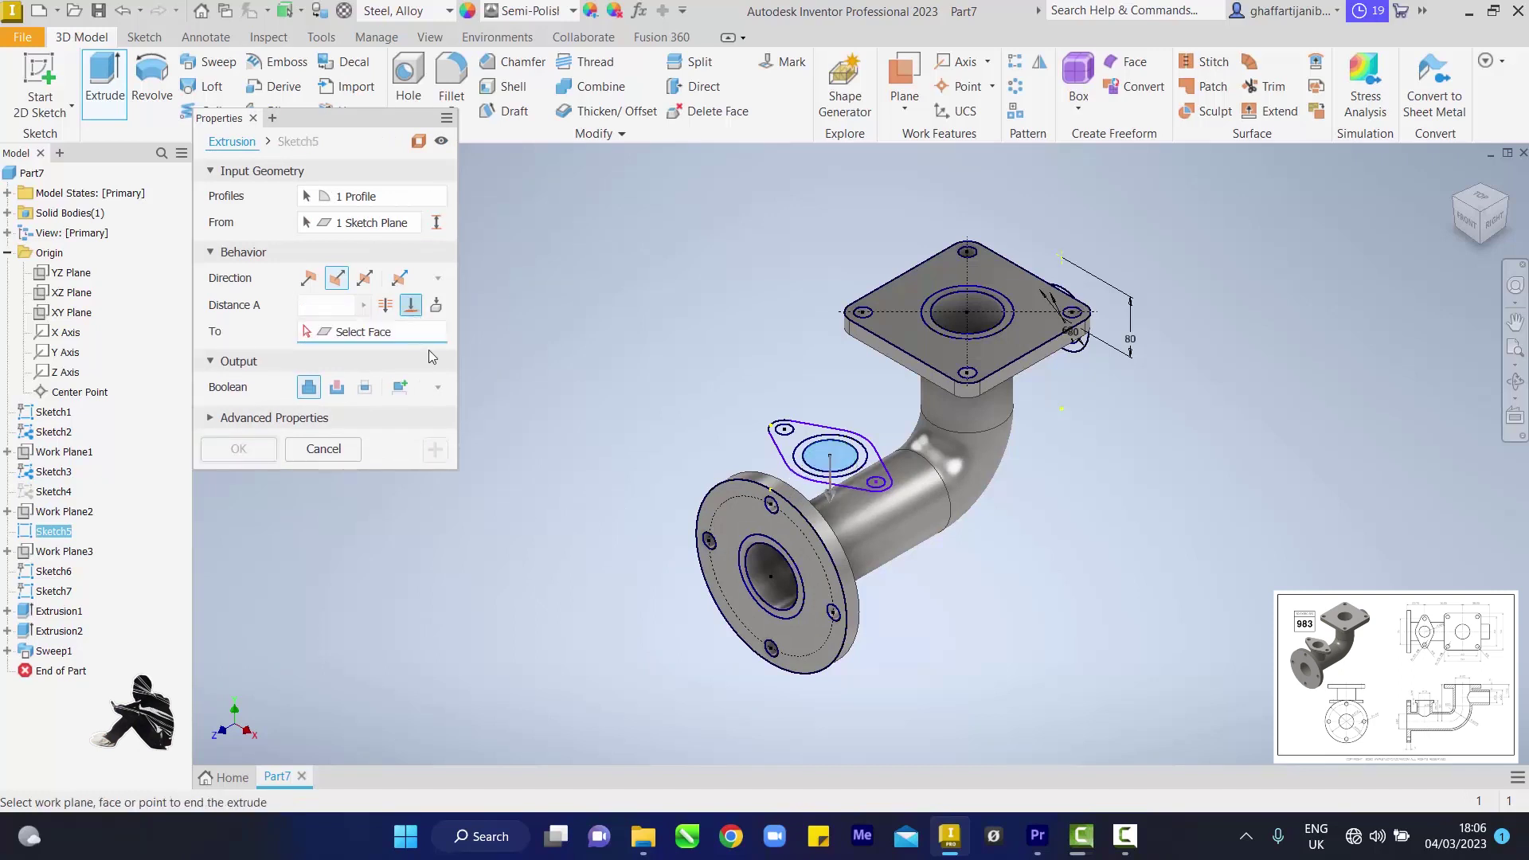
click(768, 586)
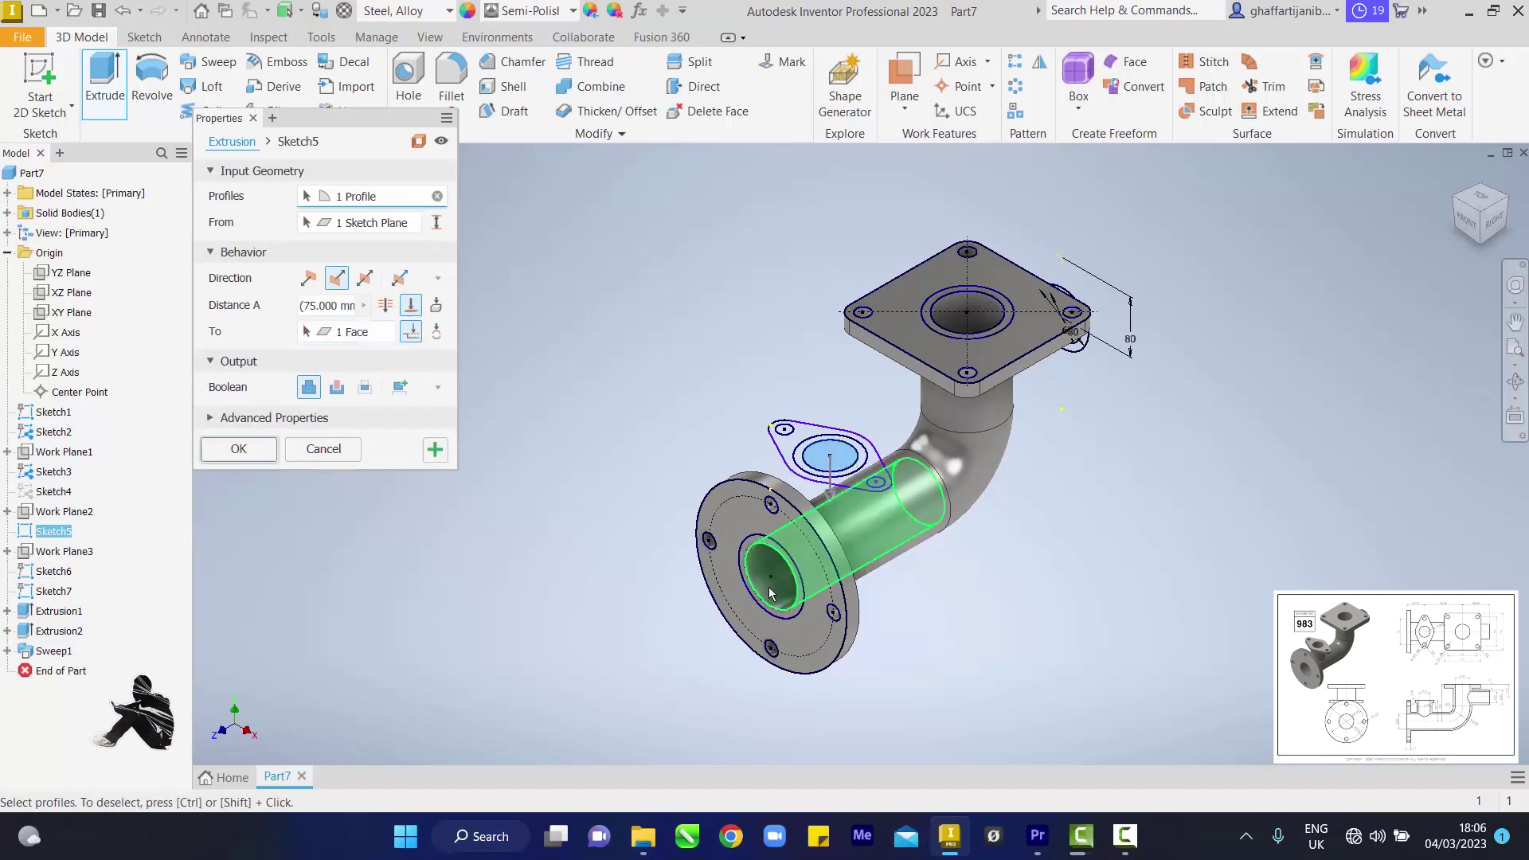
click(336, 388)
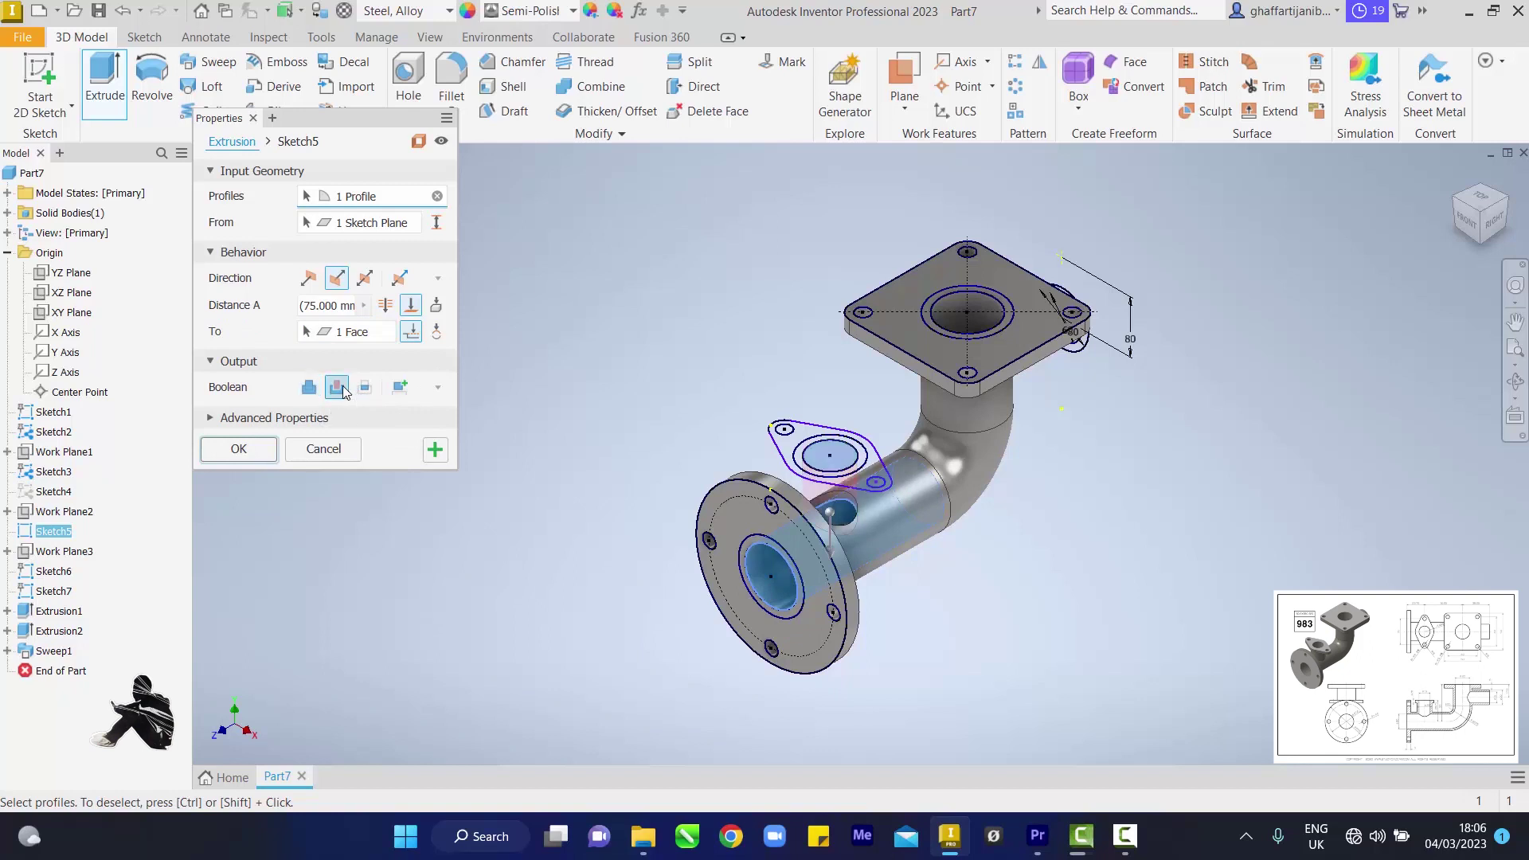
click(430, 456)
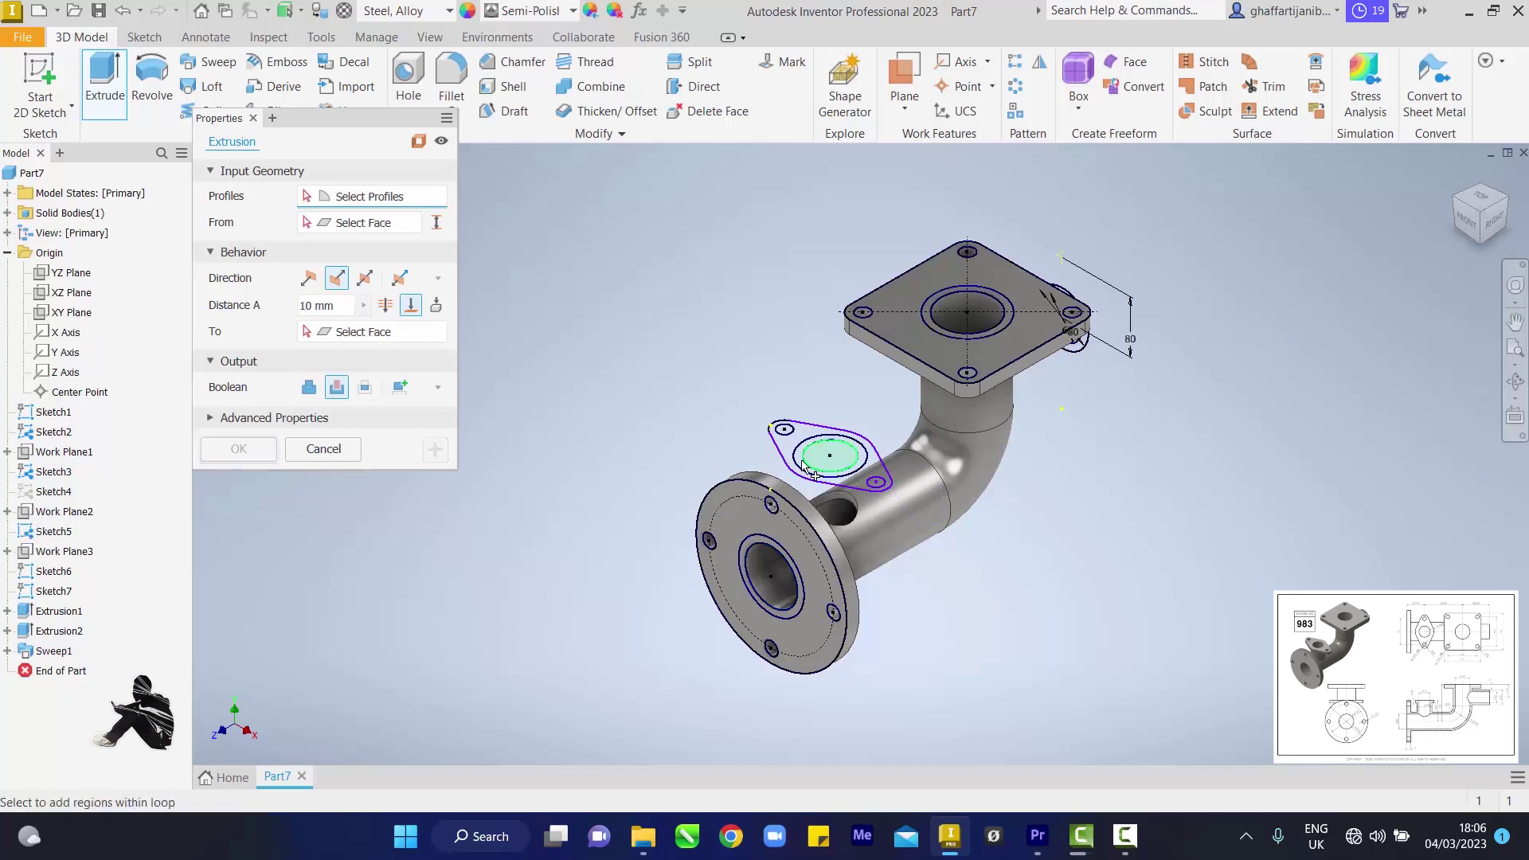
Extrude the ring around the oval flange sketch's centre circle downward to the next body, joined to the horizontal pipe
scroll(804, 468, down, 2)
scroll(804, 468, up, 8)
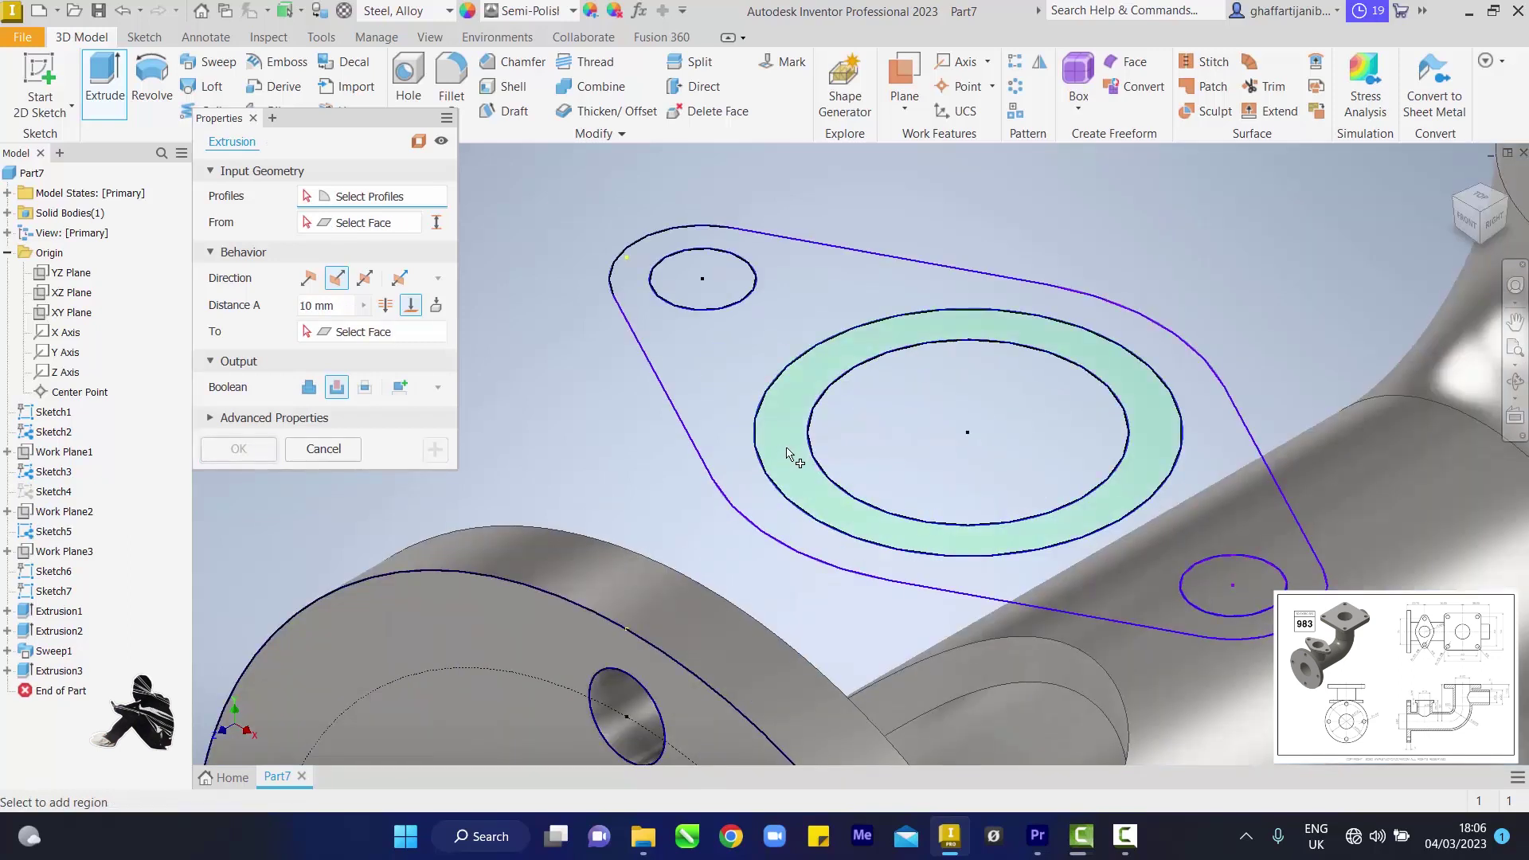
click(788, 454)
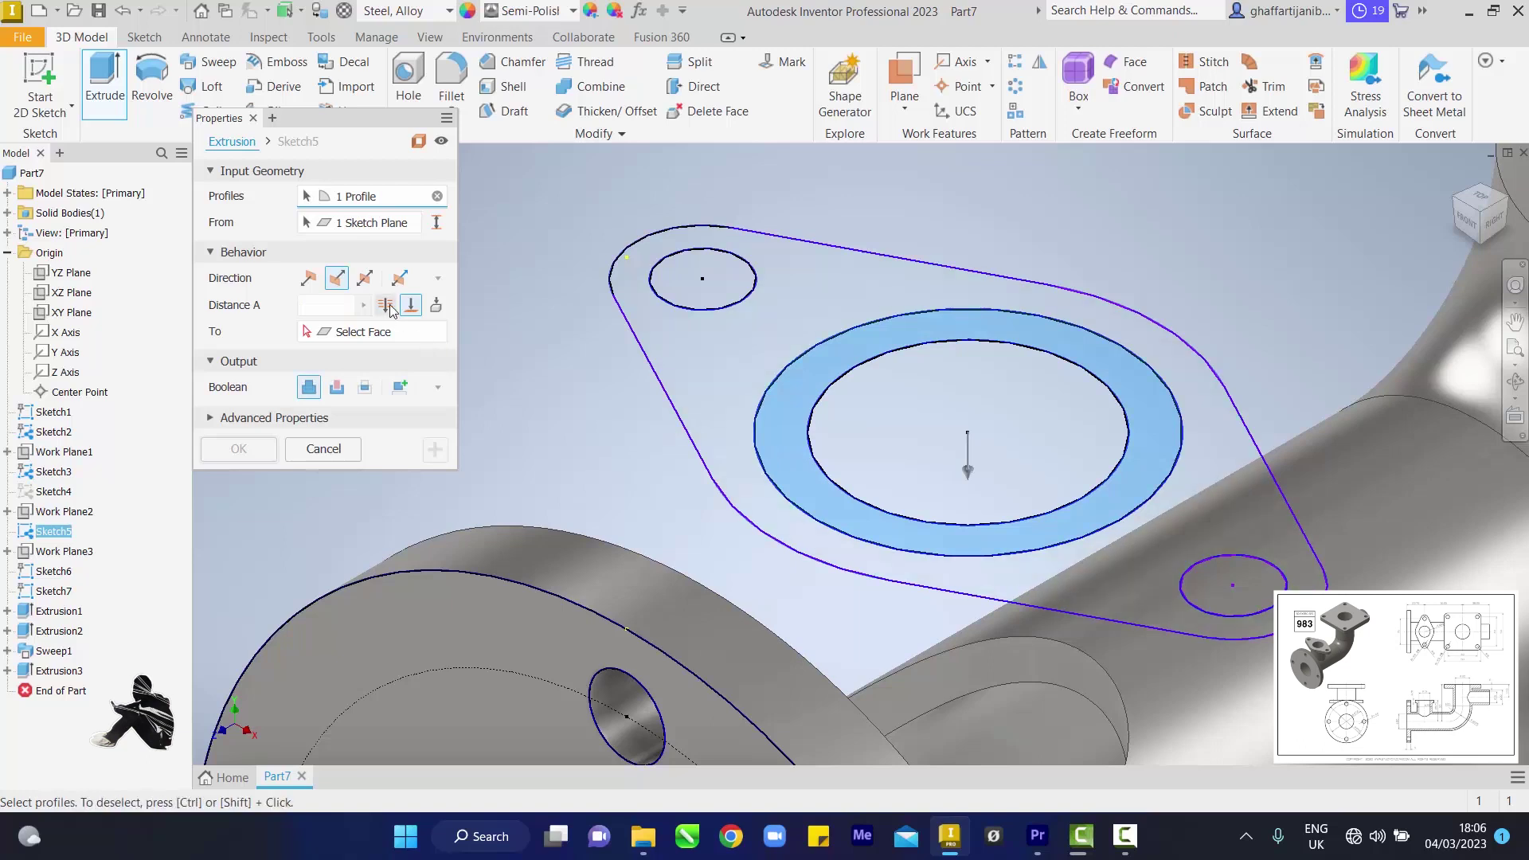
click(436, 305)
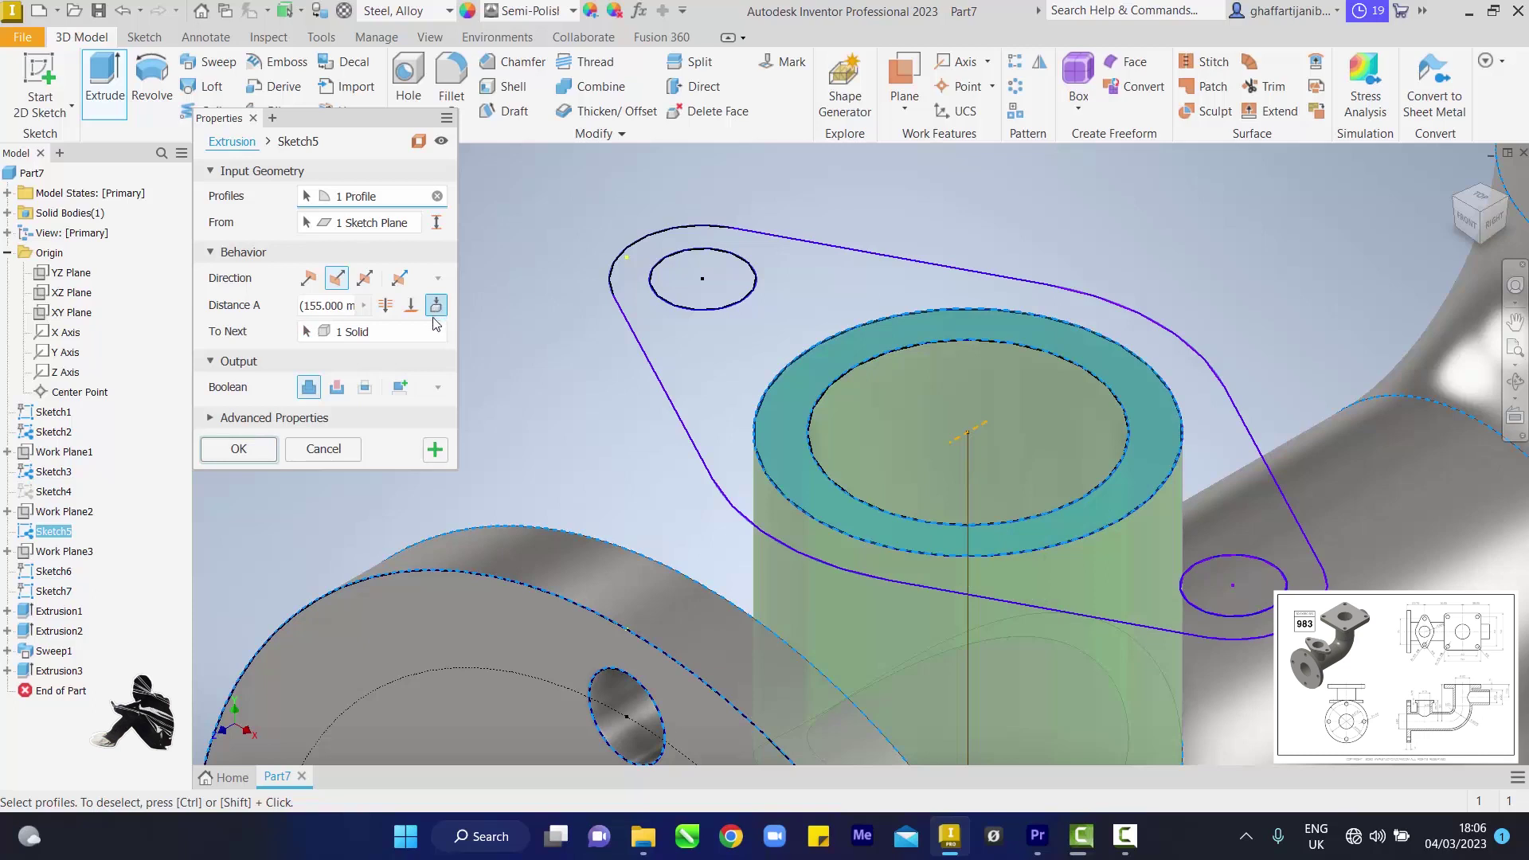
click(433, 451)
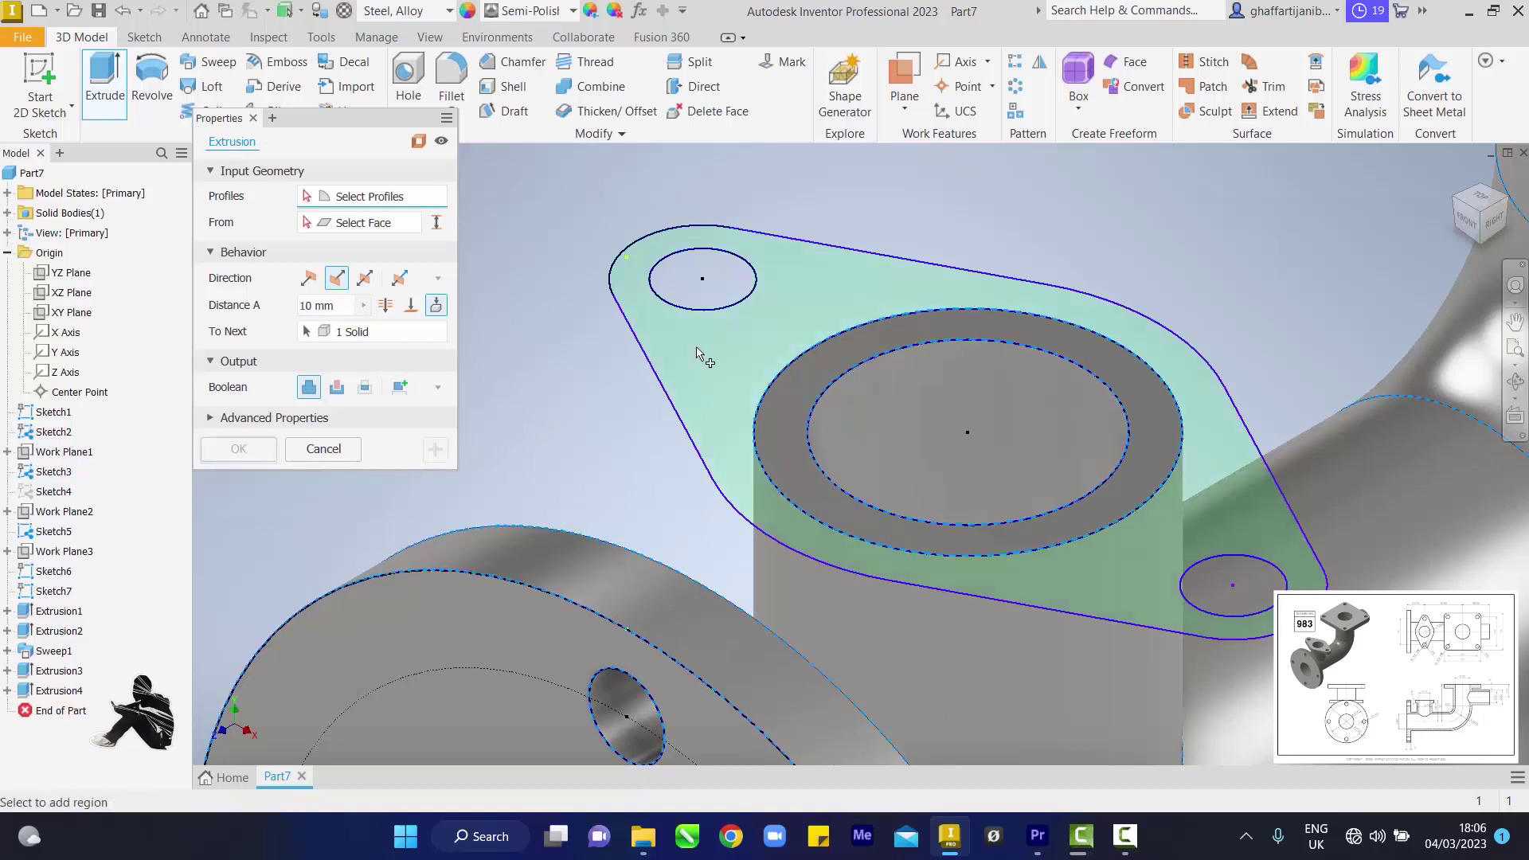
Extrude the oval flange profile with its two bolt holes 20 mm downward, joined to the branch pipe
click(697, 352)
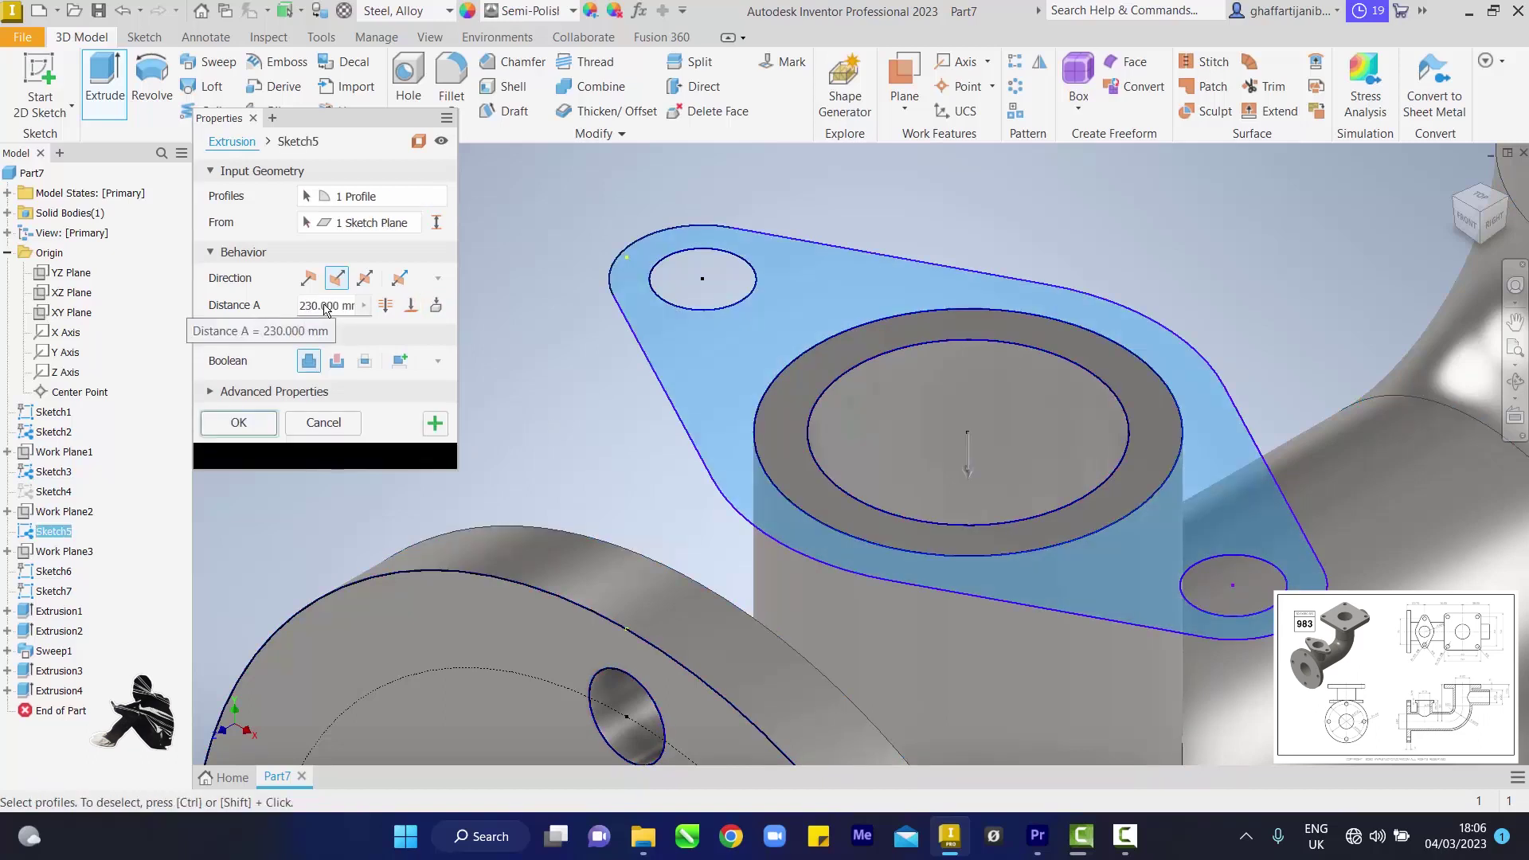
click(326, 309)
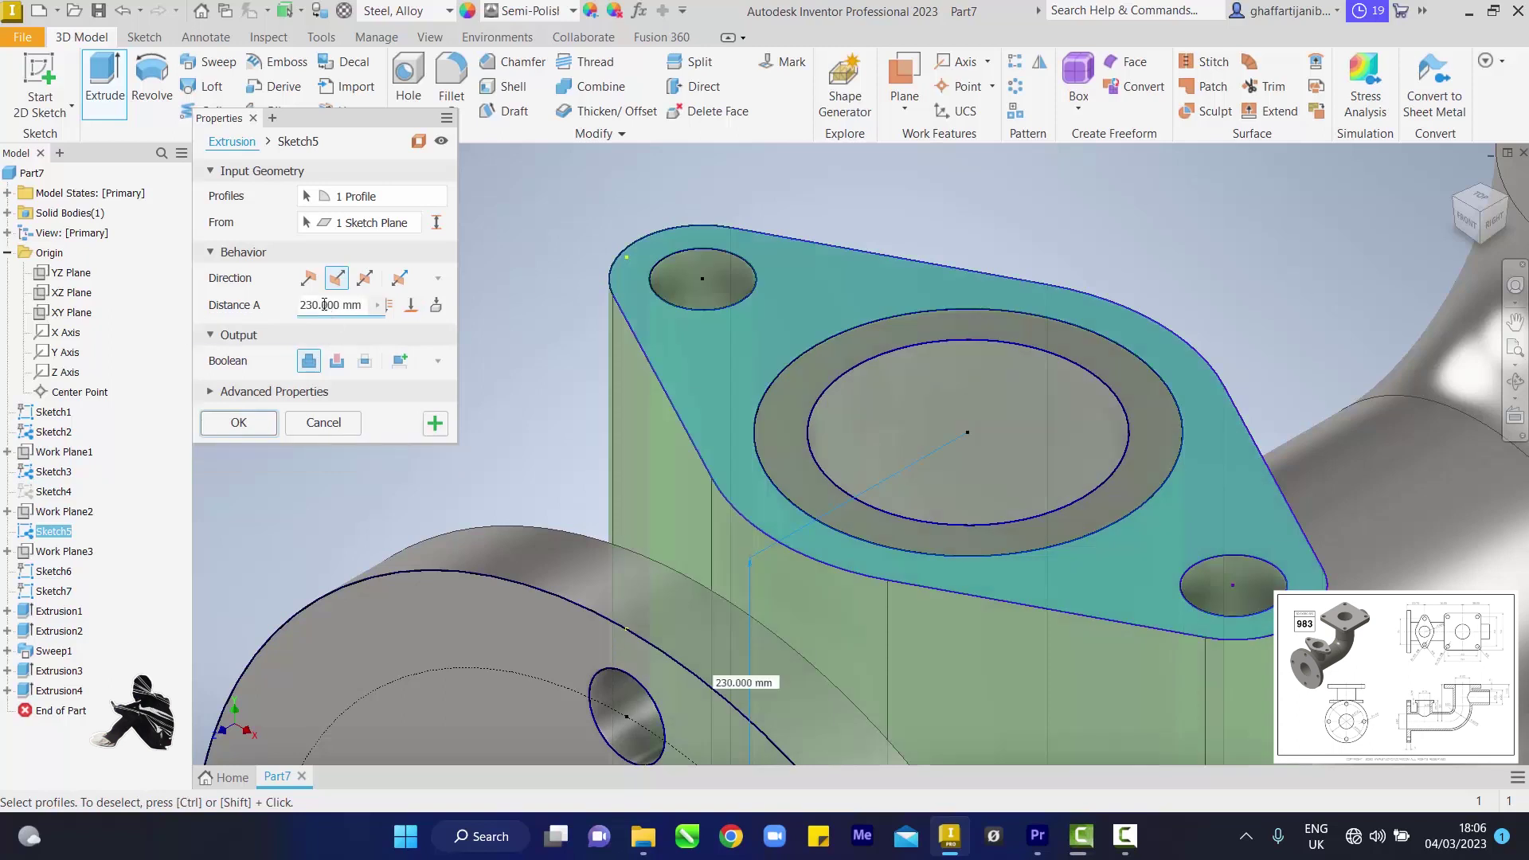
text(20)
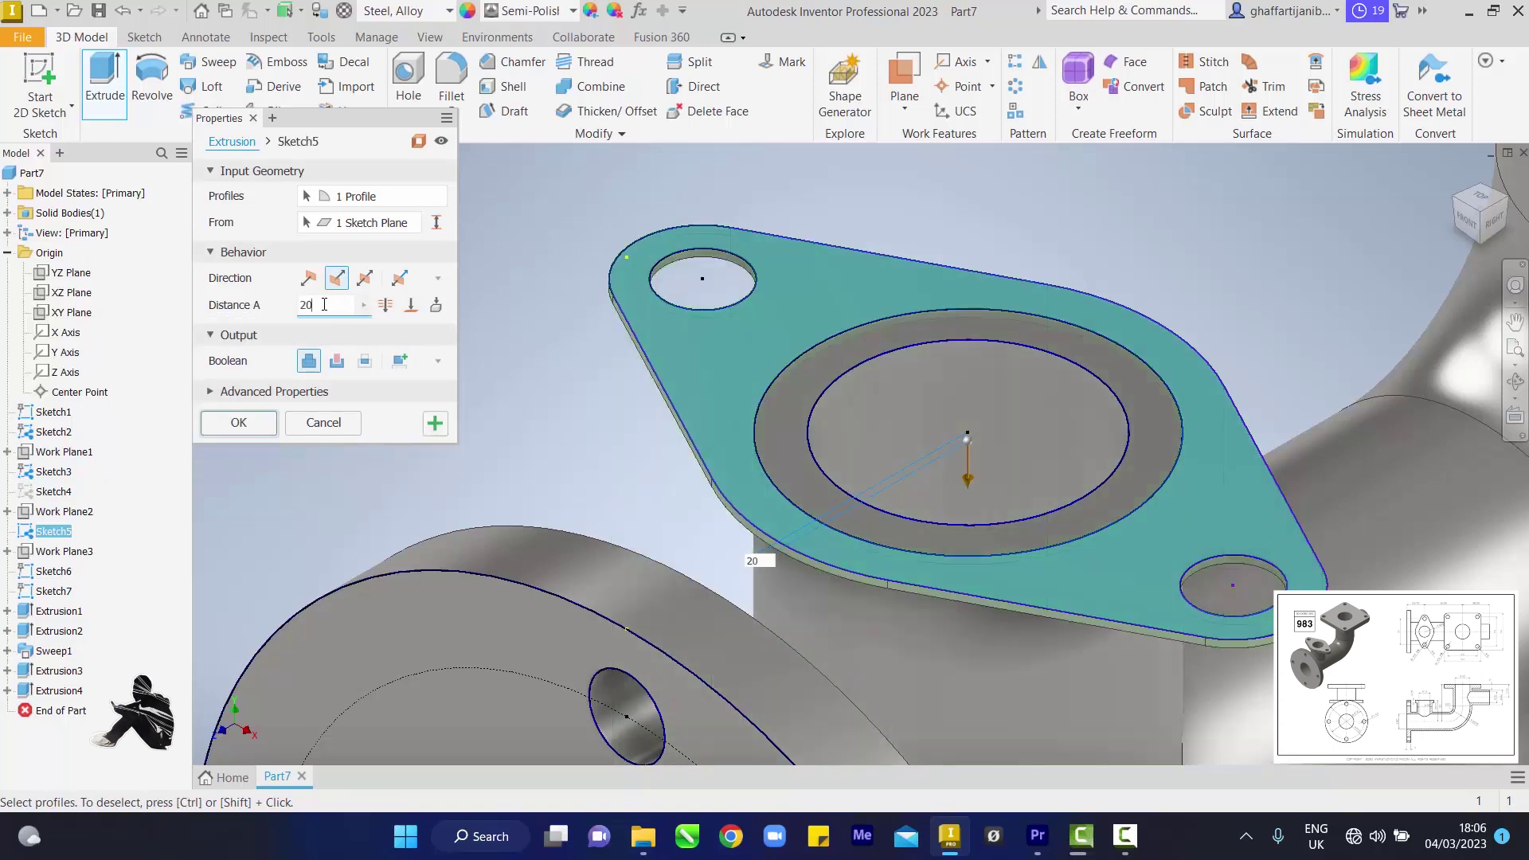
key(Return)
Cut the inner 60 mm circle of the side branch sketch, Sketch7, up to the inner bore face of the vertical pipe
key(F6)
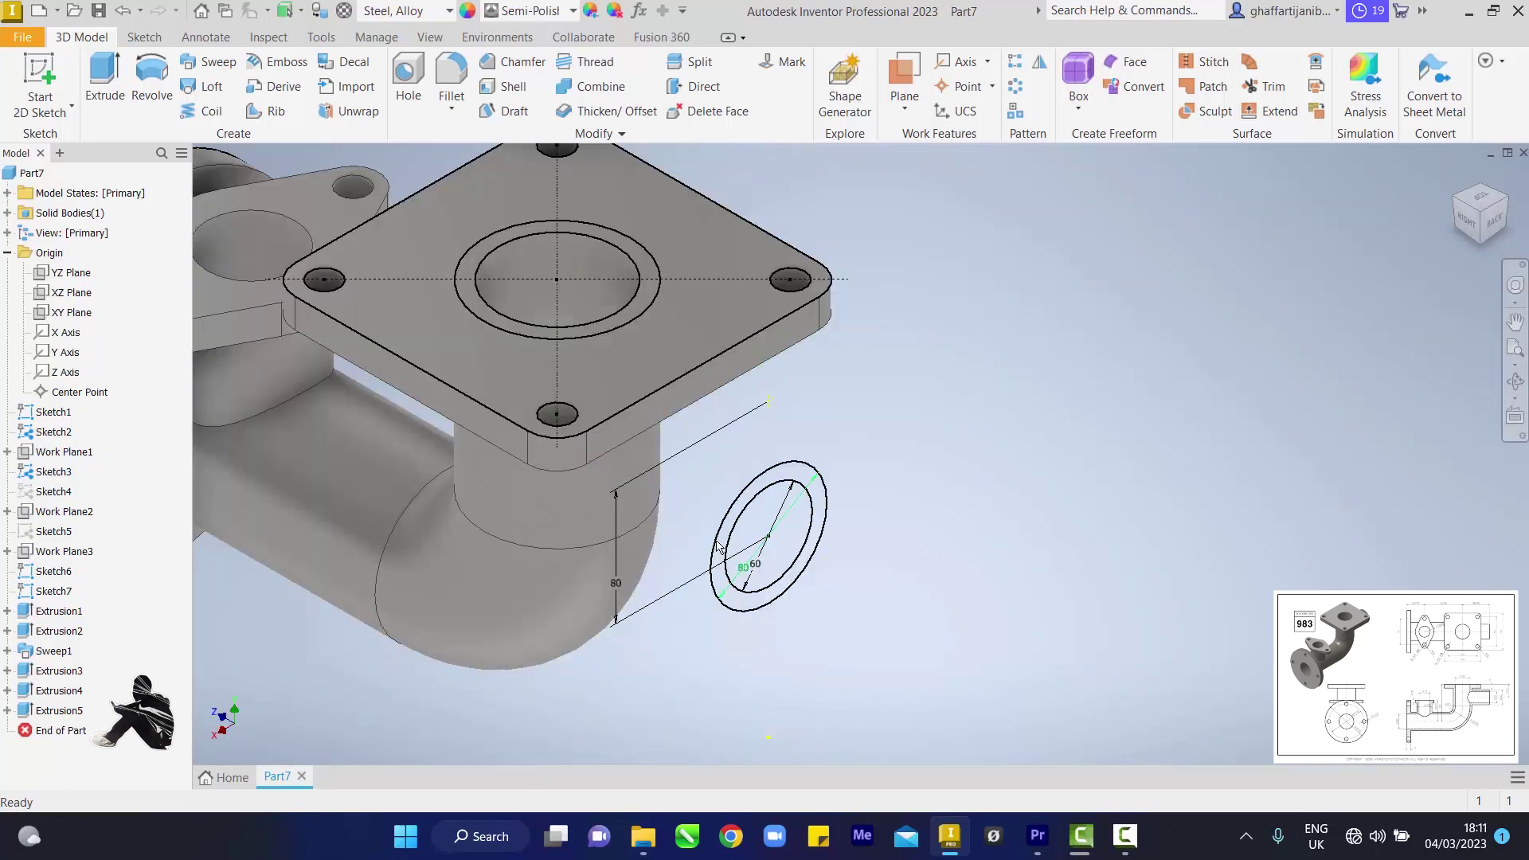
click(104, 74)
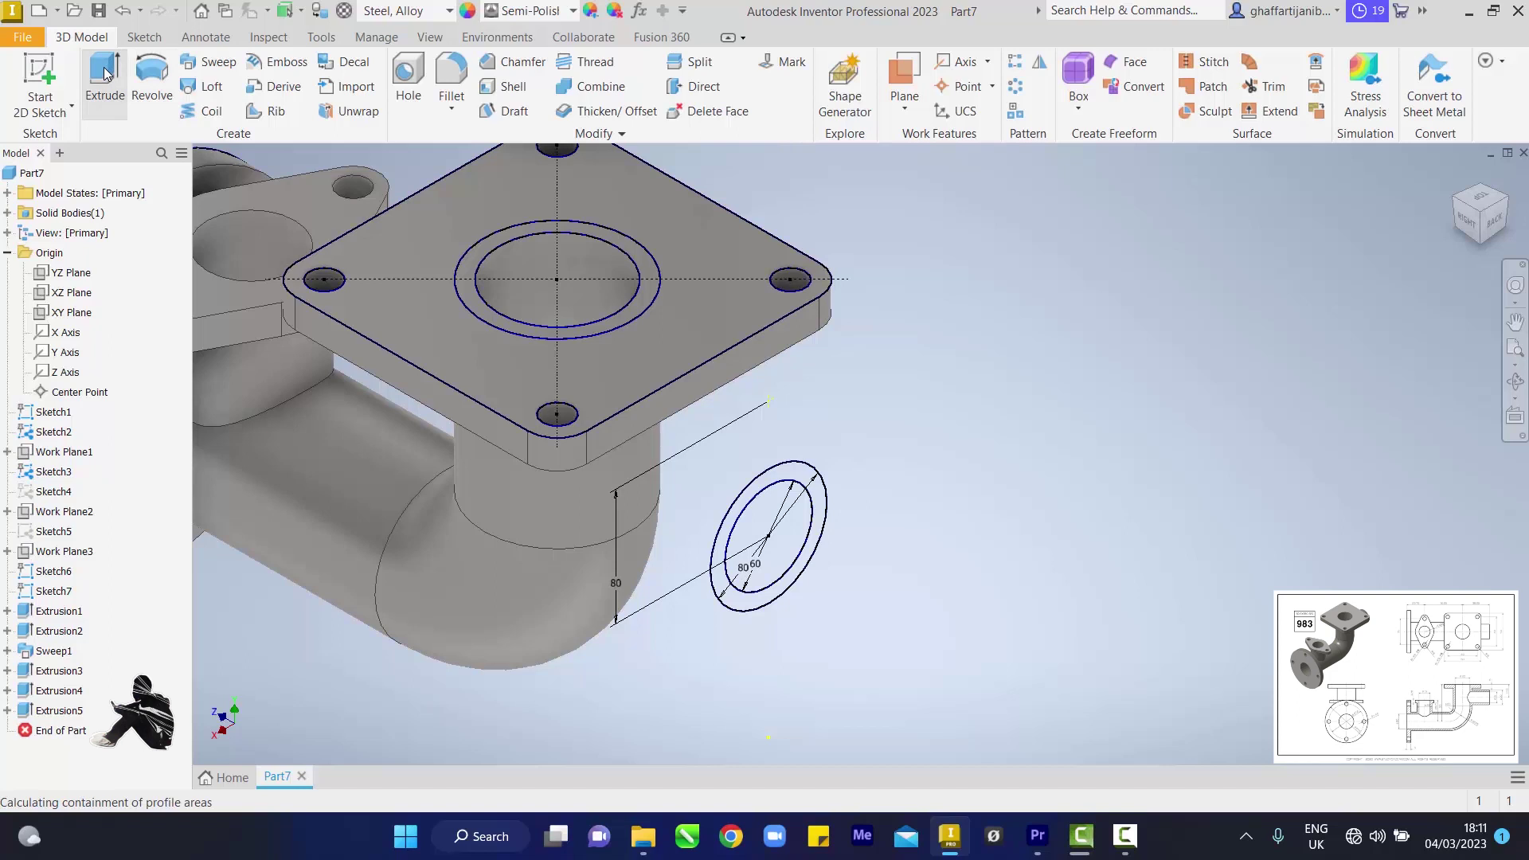
click(756, 539)
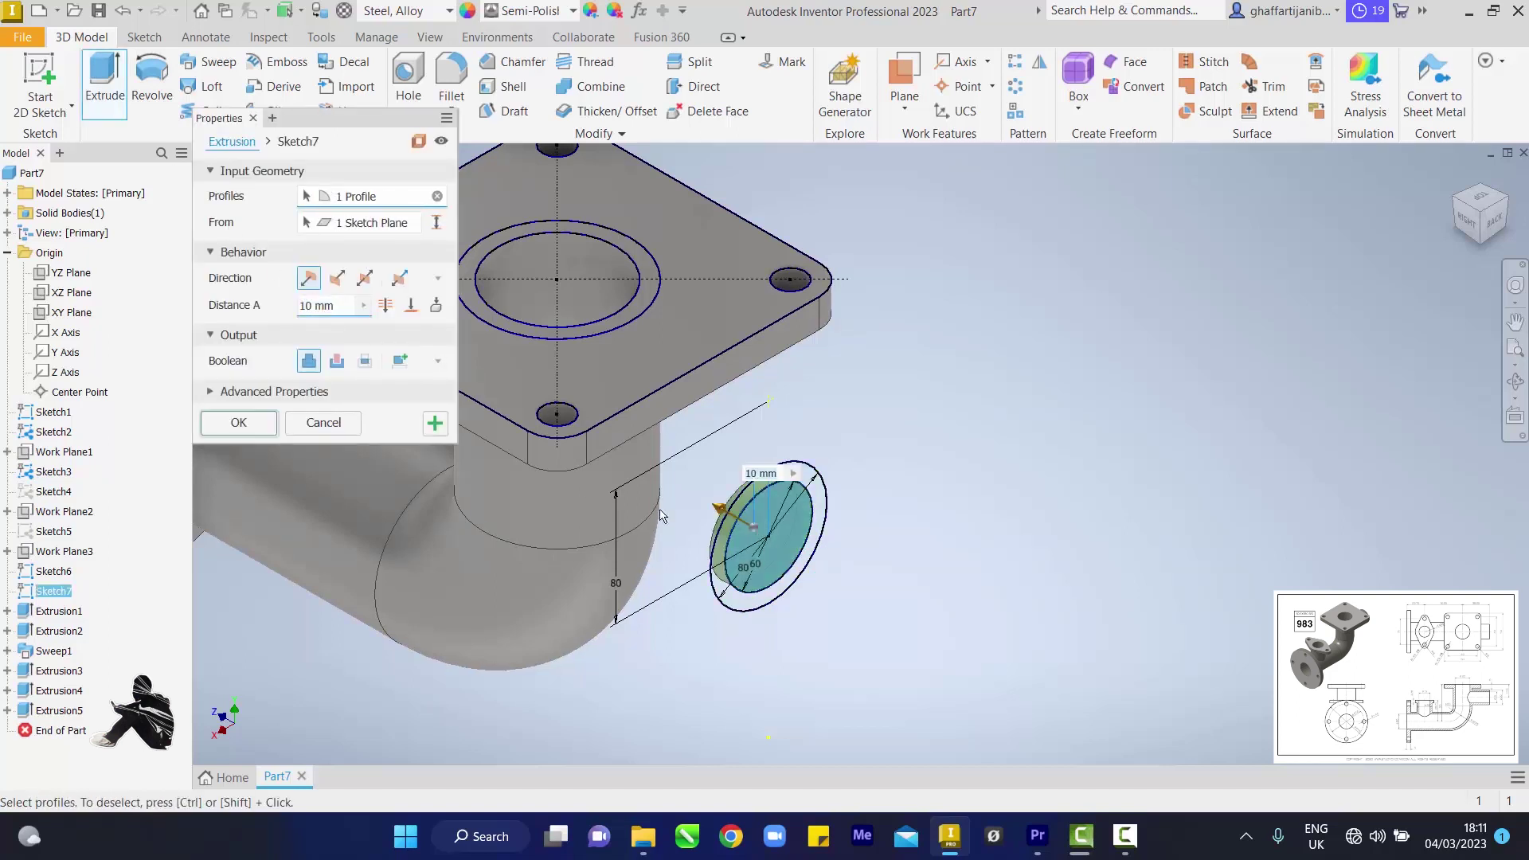
click(337, 363)
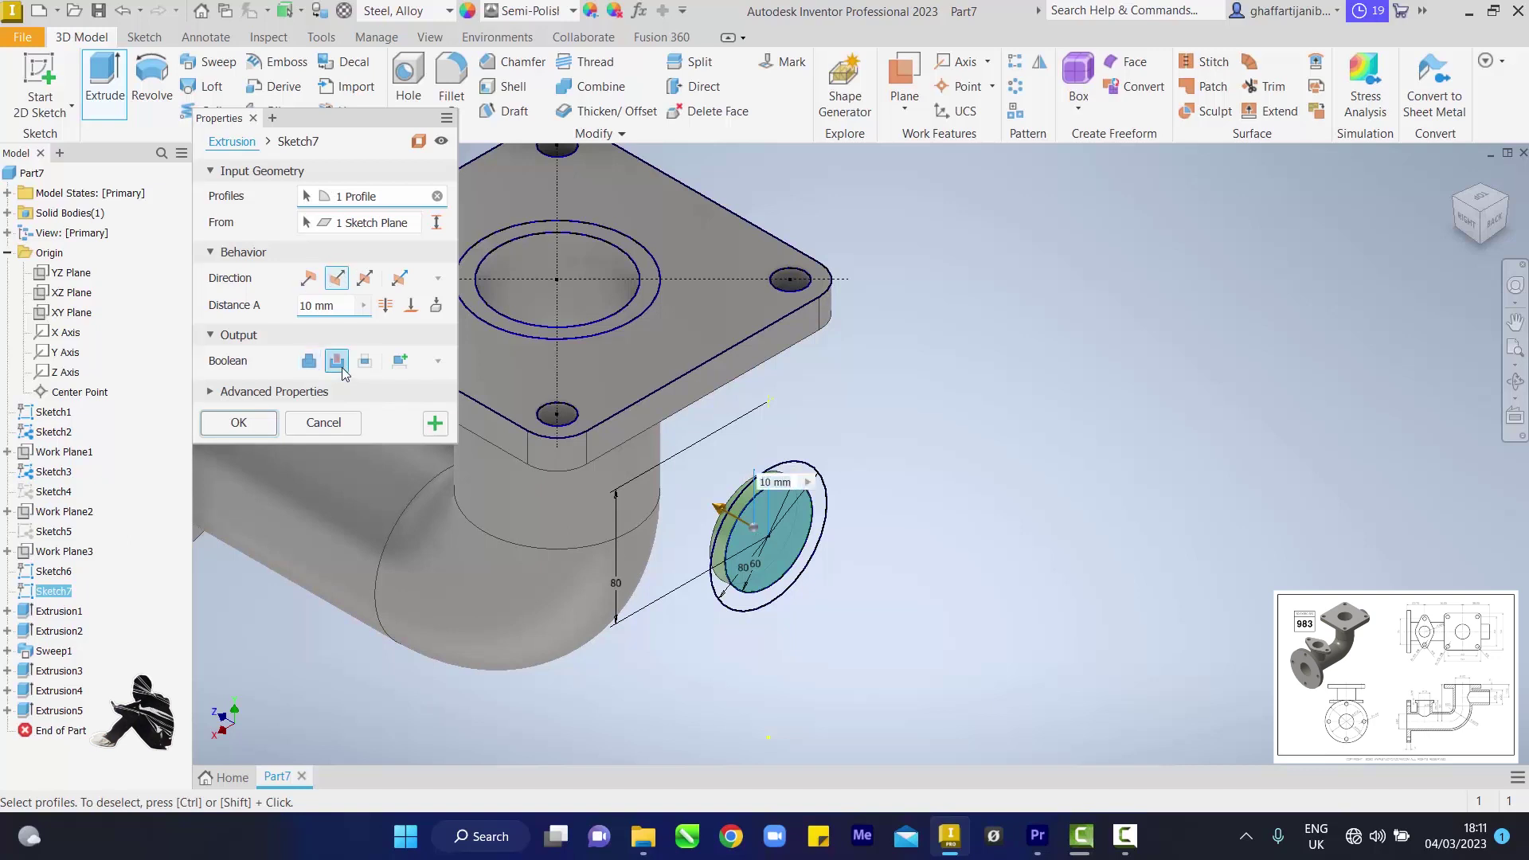
click(411, 305)
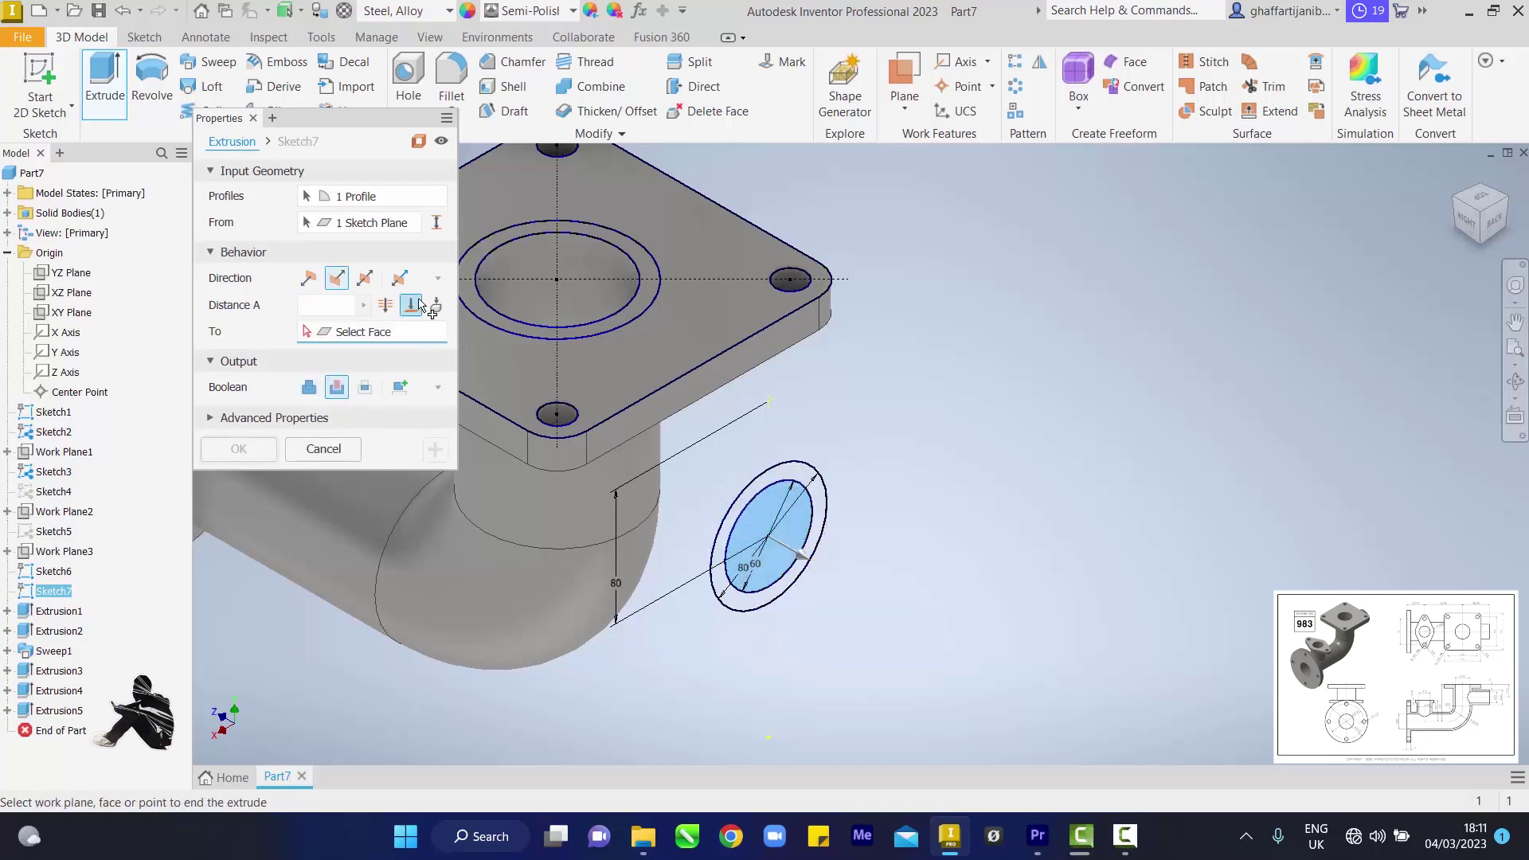
click(569, 276)
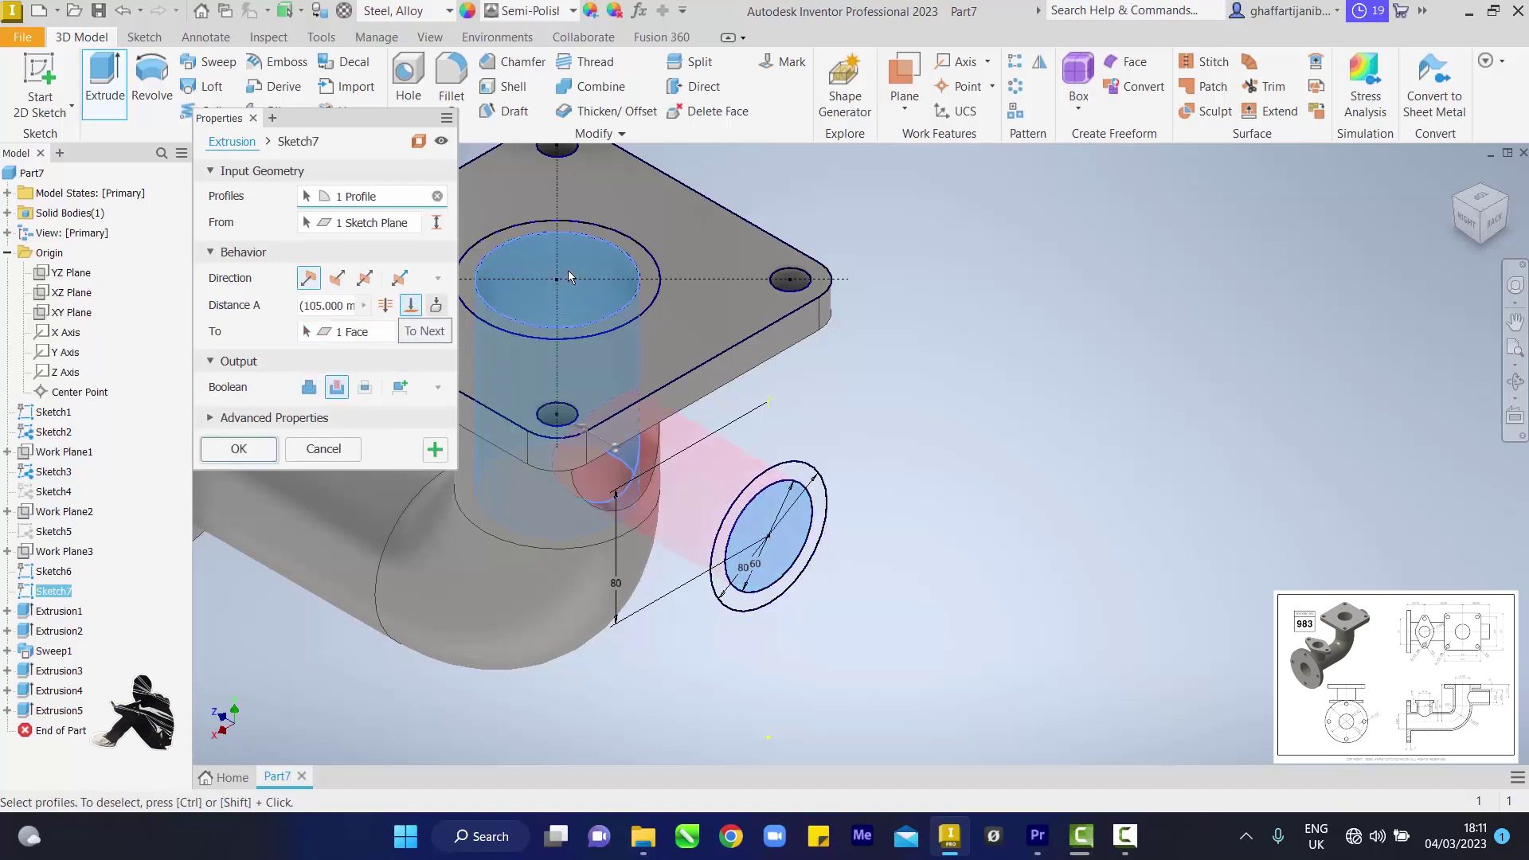
click(434, 449)
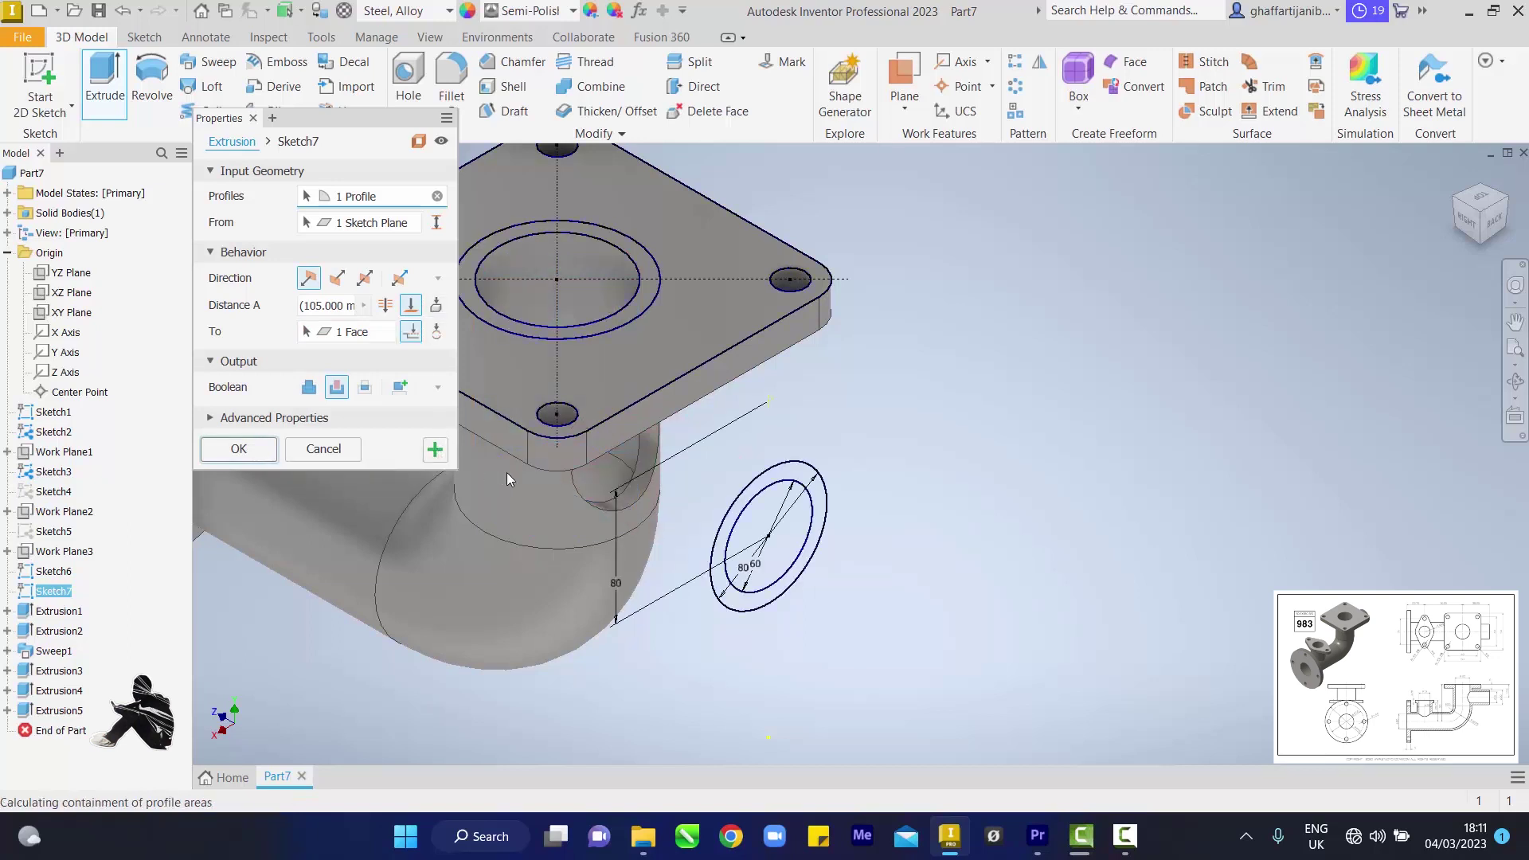
Extrude the ring between the 60 and 80 mm circles of Sketch7 to the next body, joined to the vertical pipe
click(740, 505)
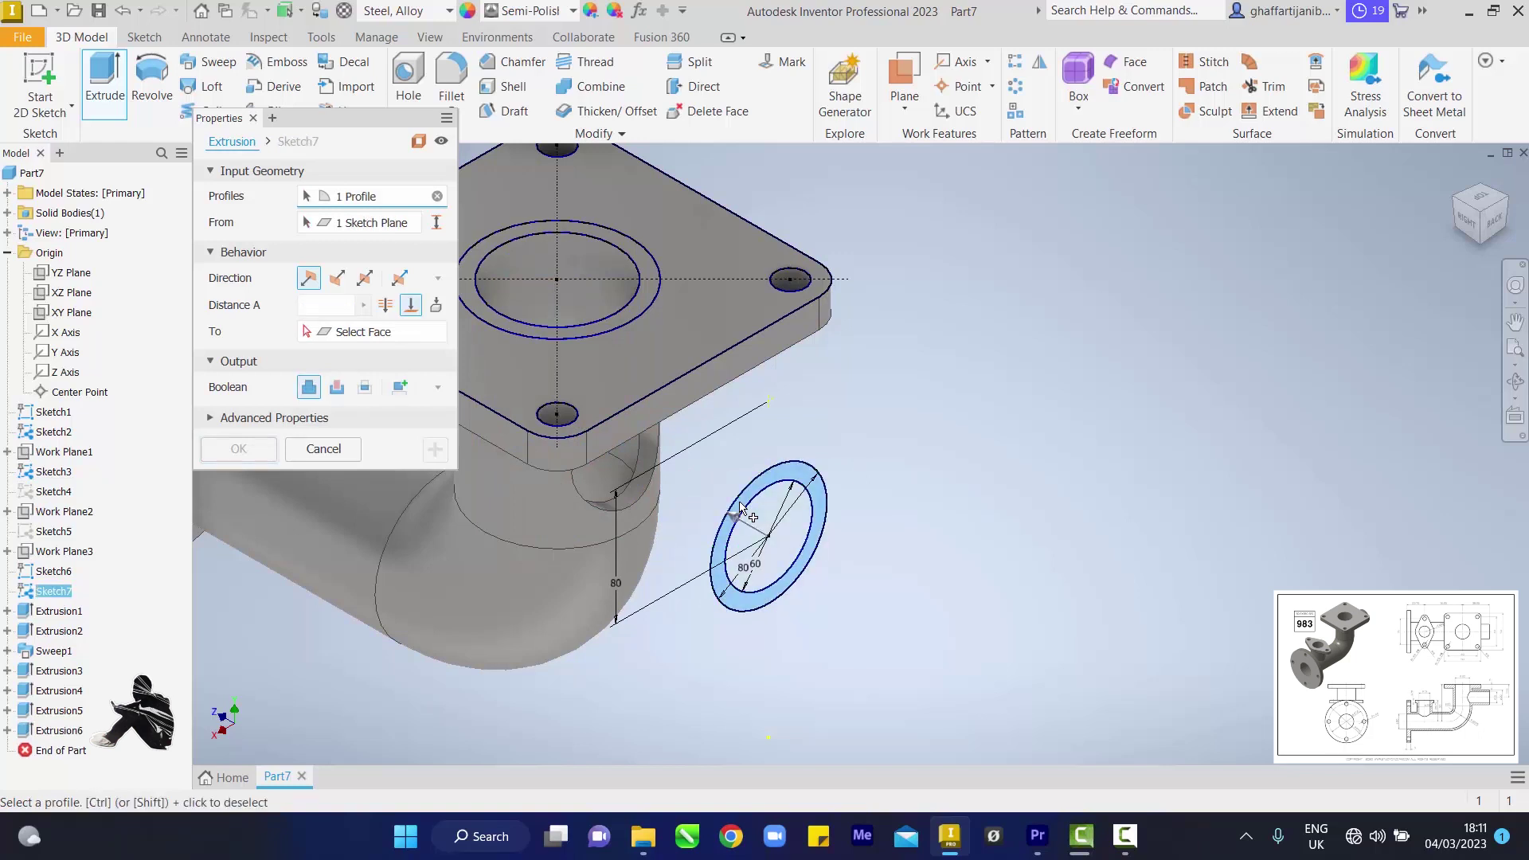
click(436, 305)
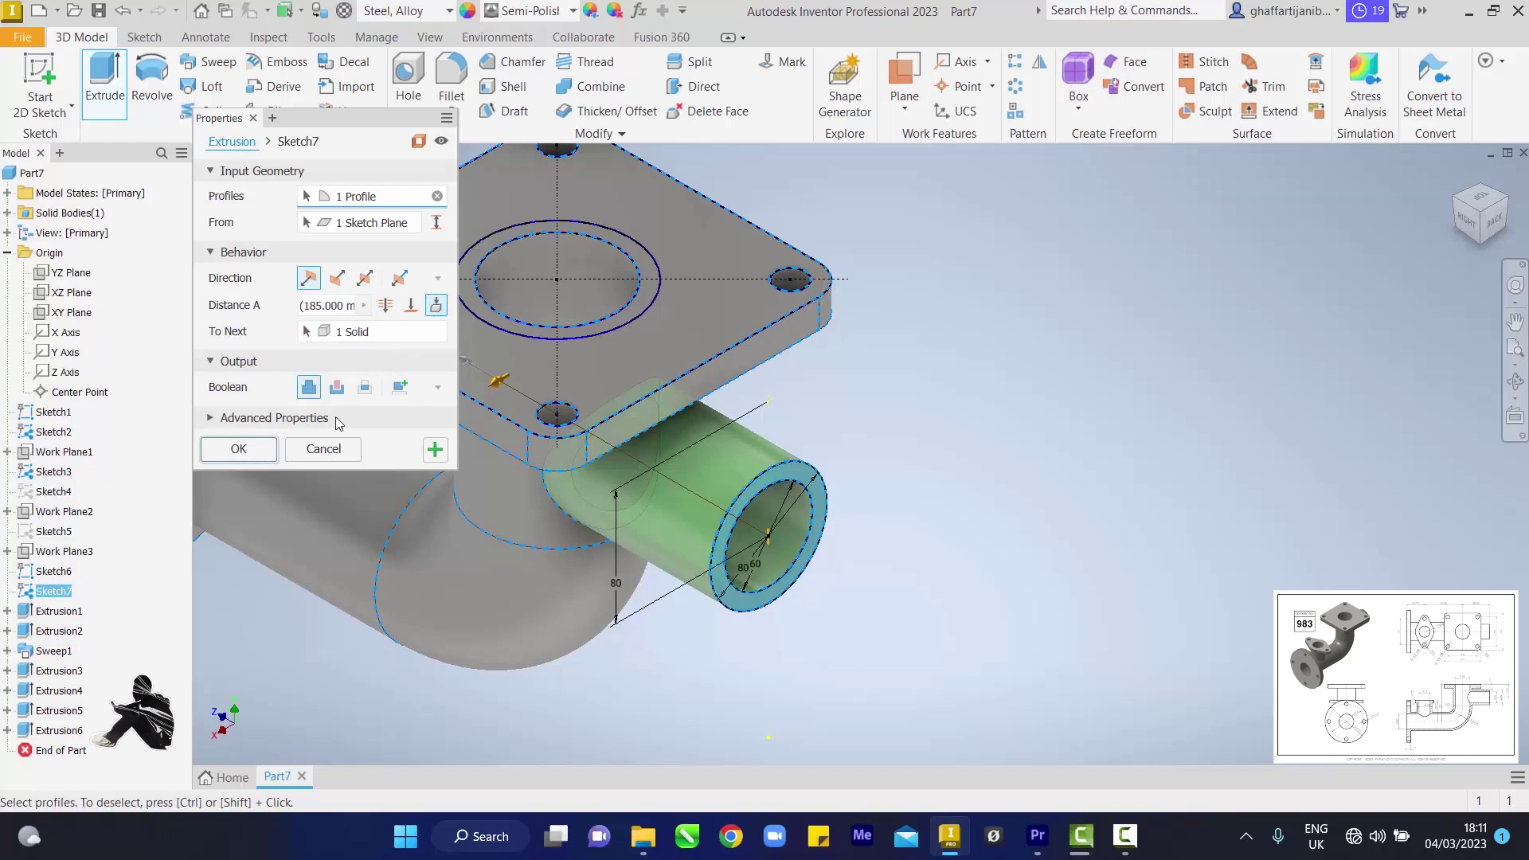
click(239, 449)
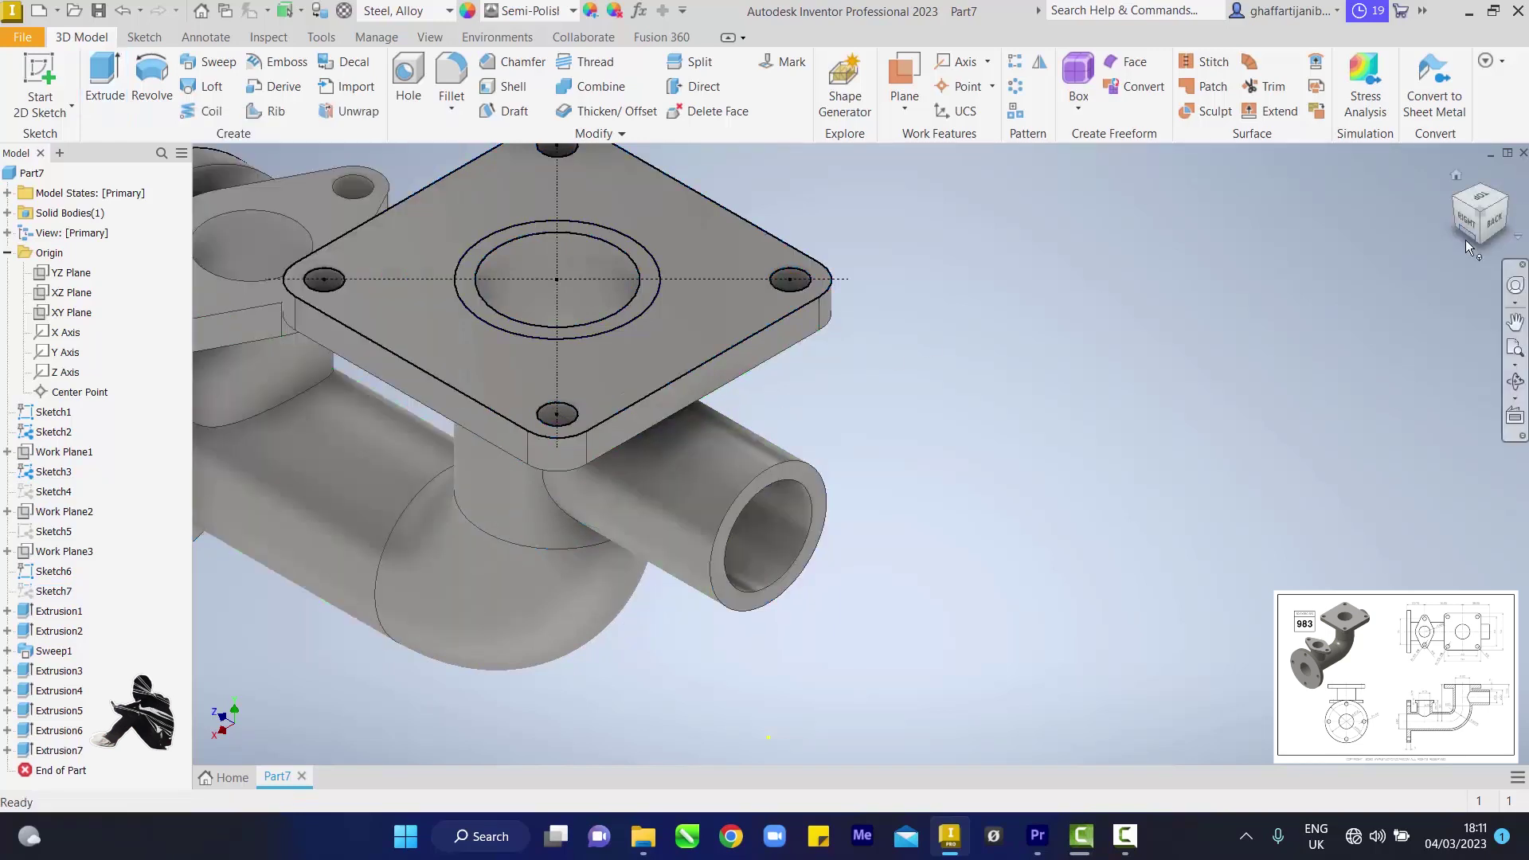
Hide the elbow path sketch, Sketch1, the round flange sketch, Sketch2, and the square flange sketch, Sketch3
click(1456, 176)
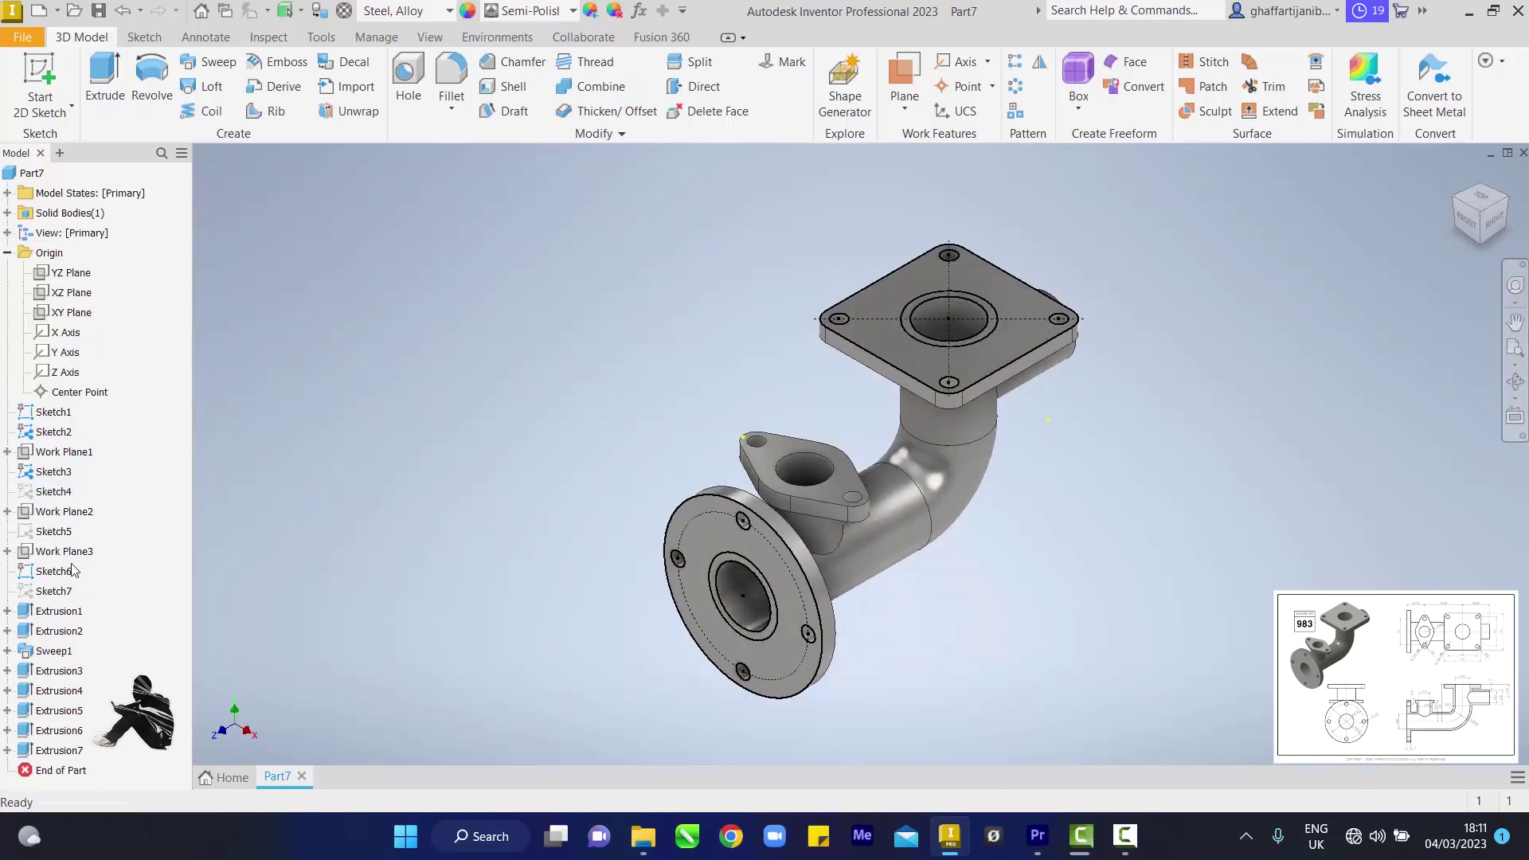
right_click(61, 411)
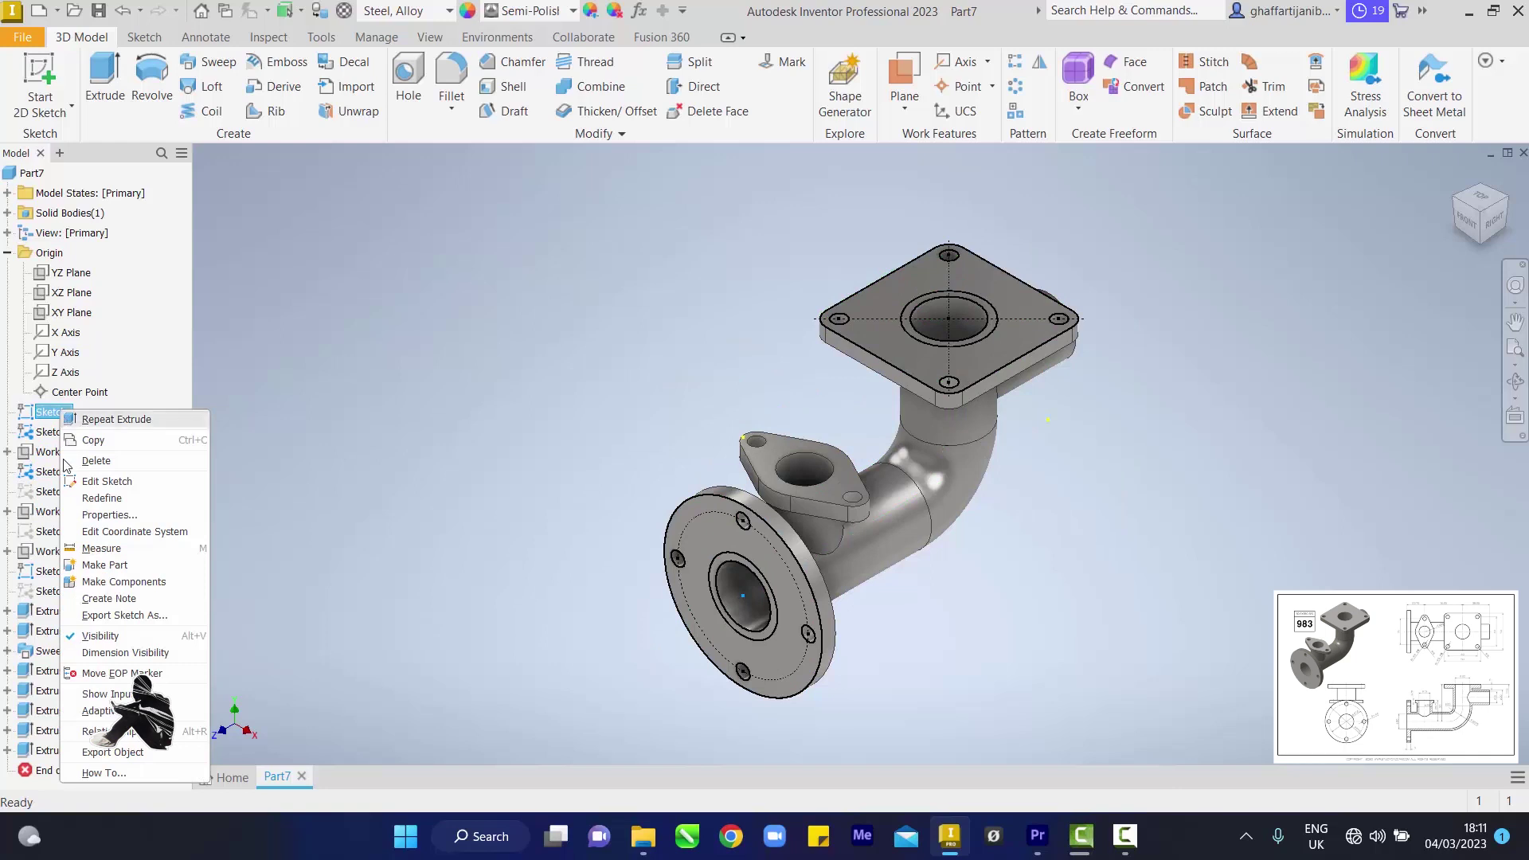
click(100, 635)
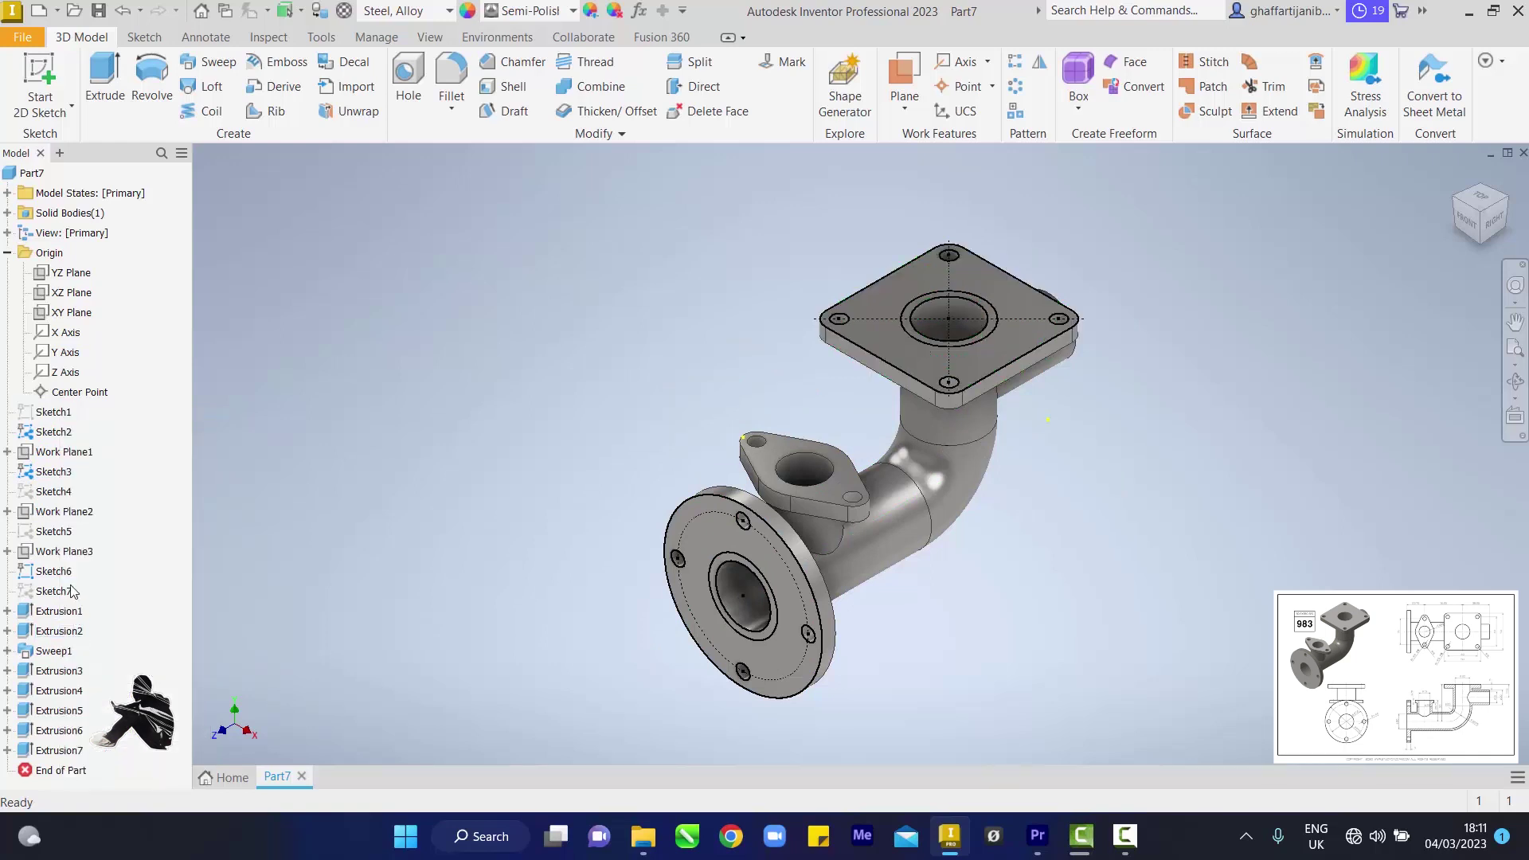
right_click(66, 434)
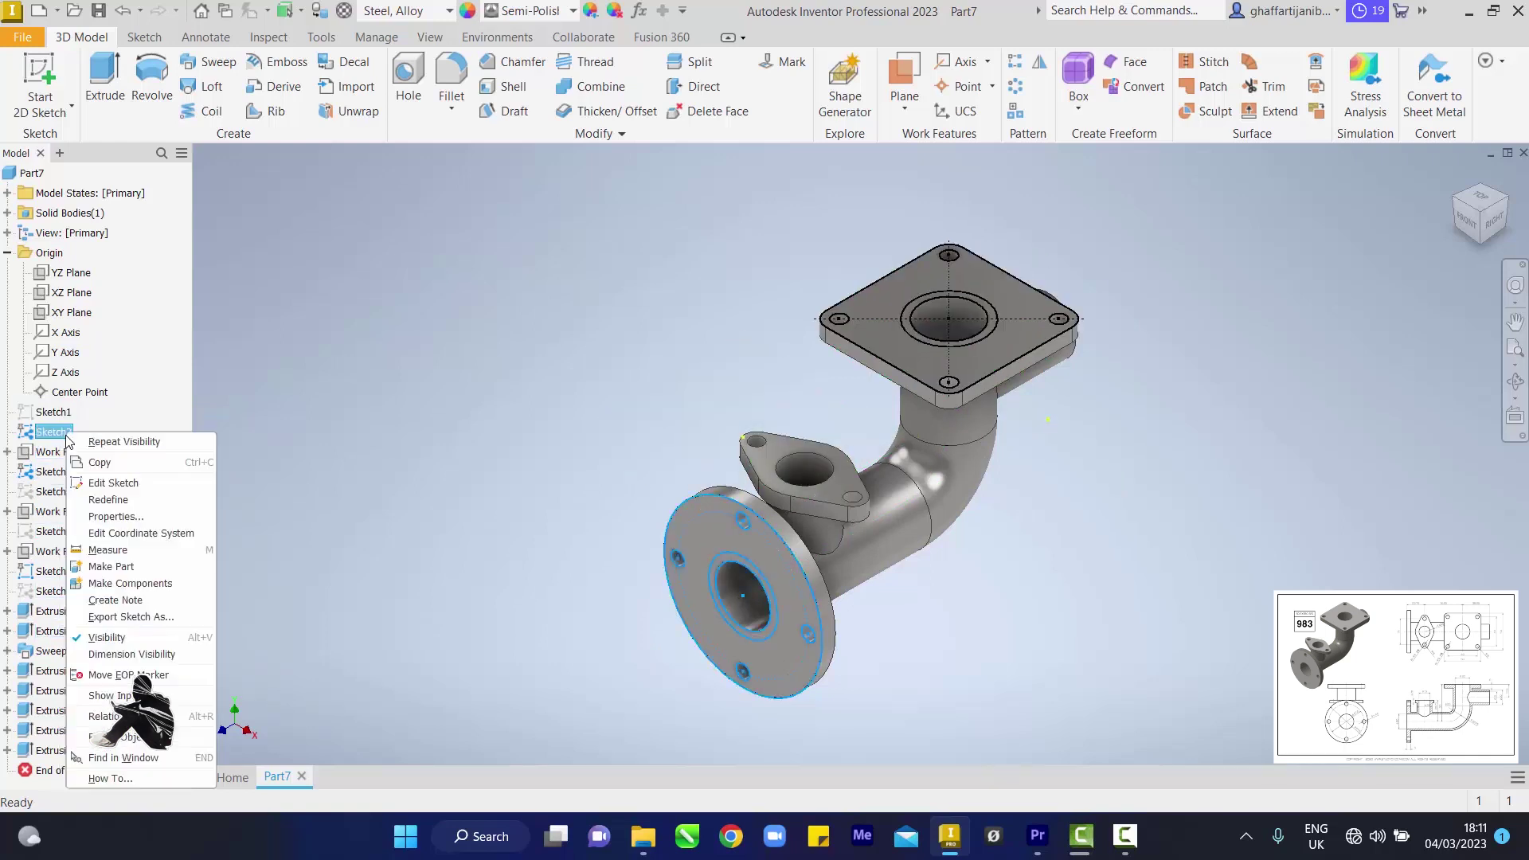
click(104, 636)
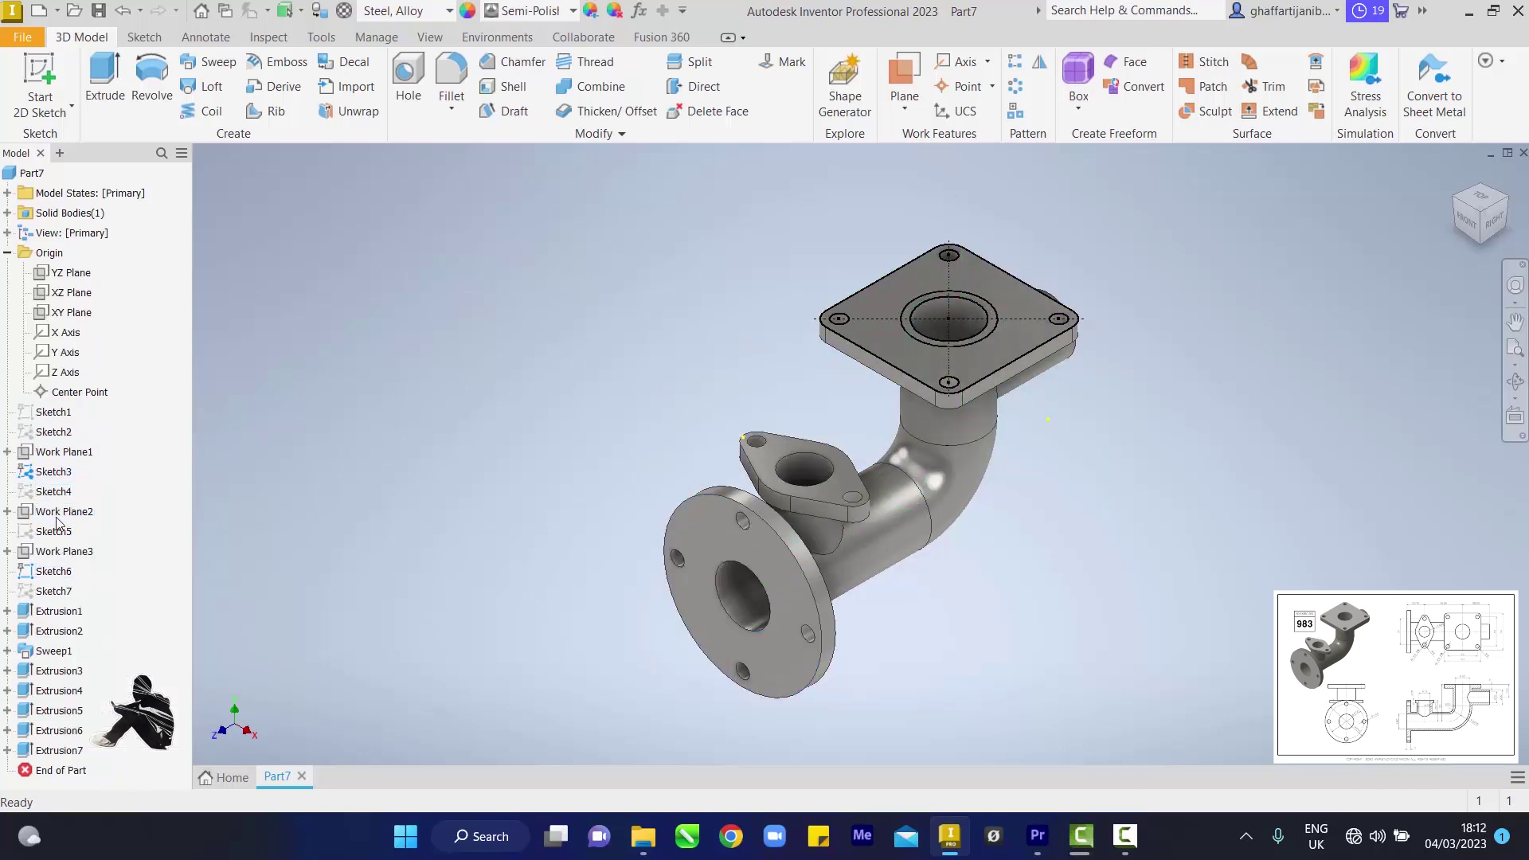
right_click(54, 477)
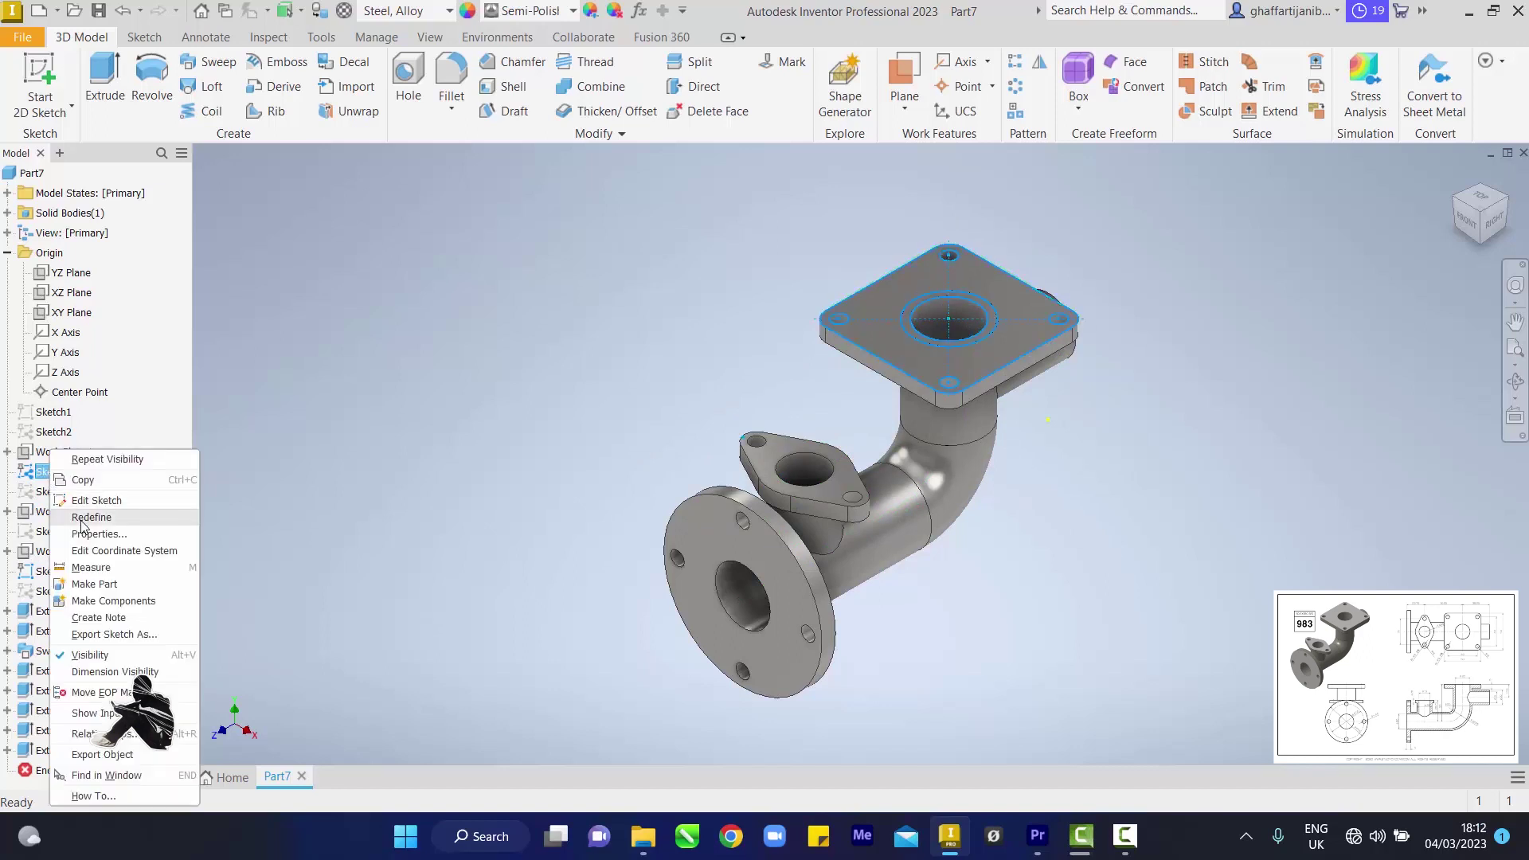
click(90, 656)
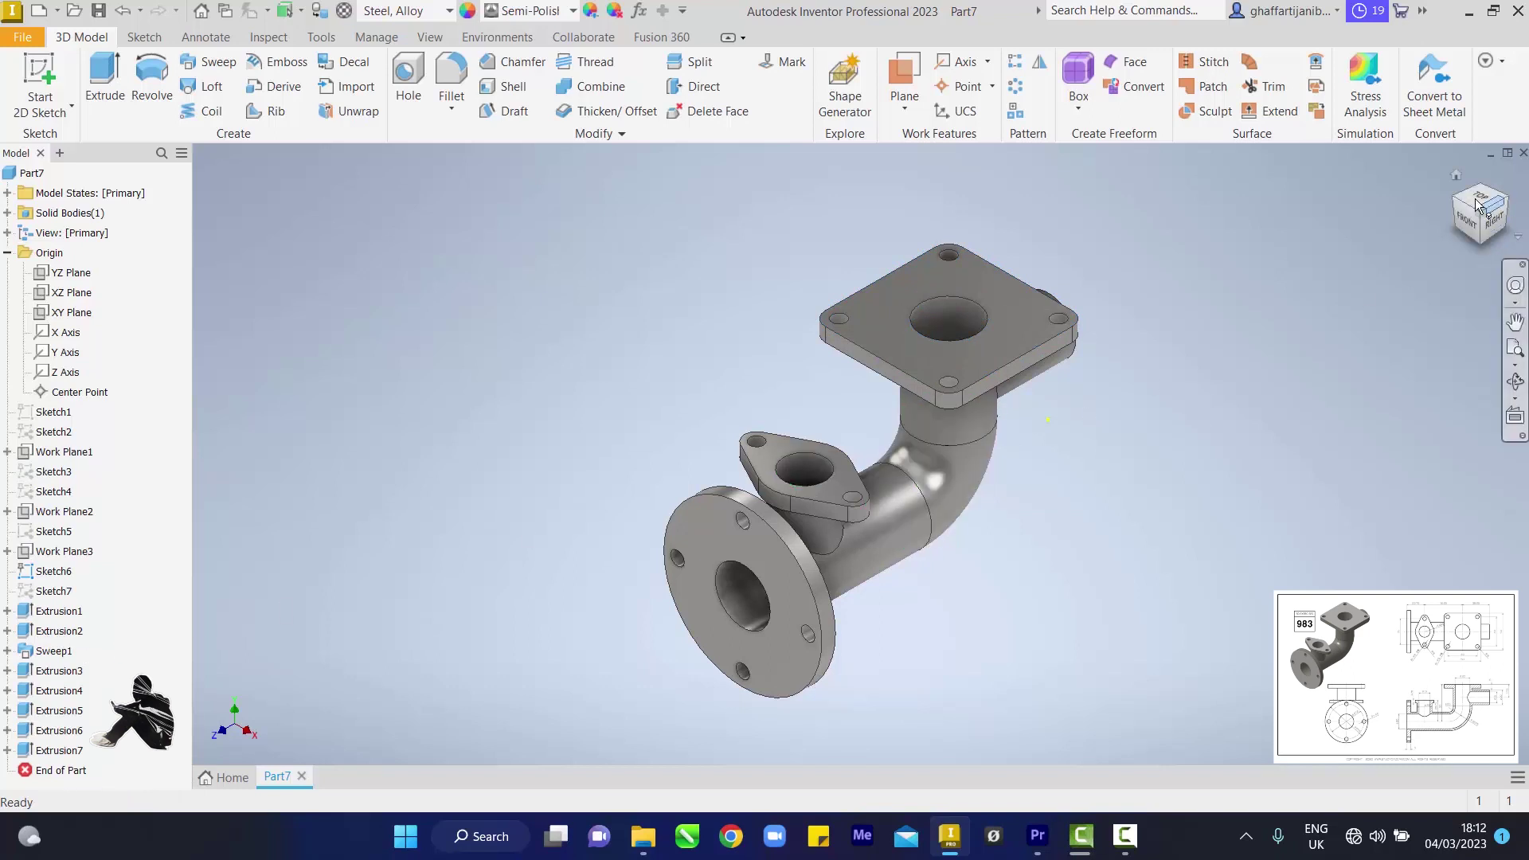
Examine the finished elbow with its flanges and branch pipes from several angles, ending in the home view
click(1460, 178)
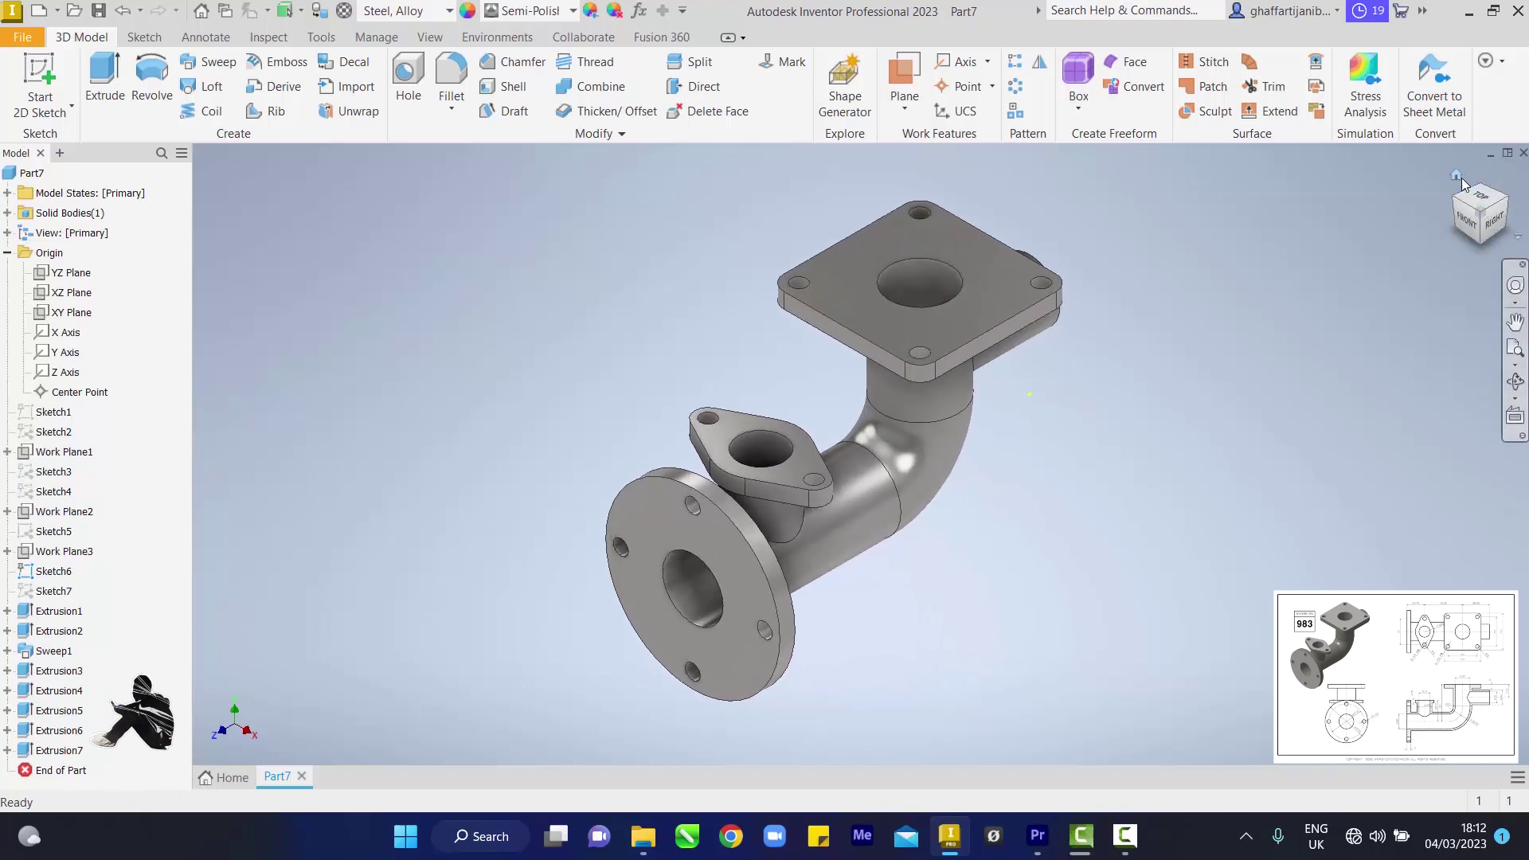
shift+middle_drag(860, 446, 863, 457)
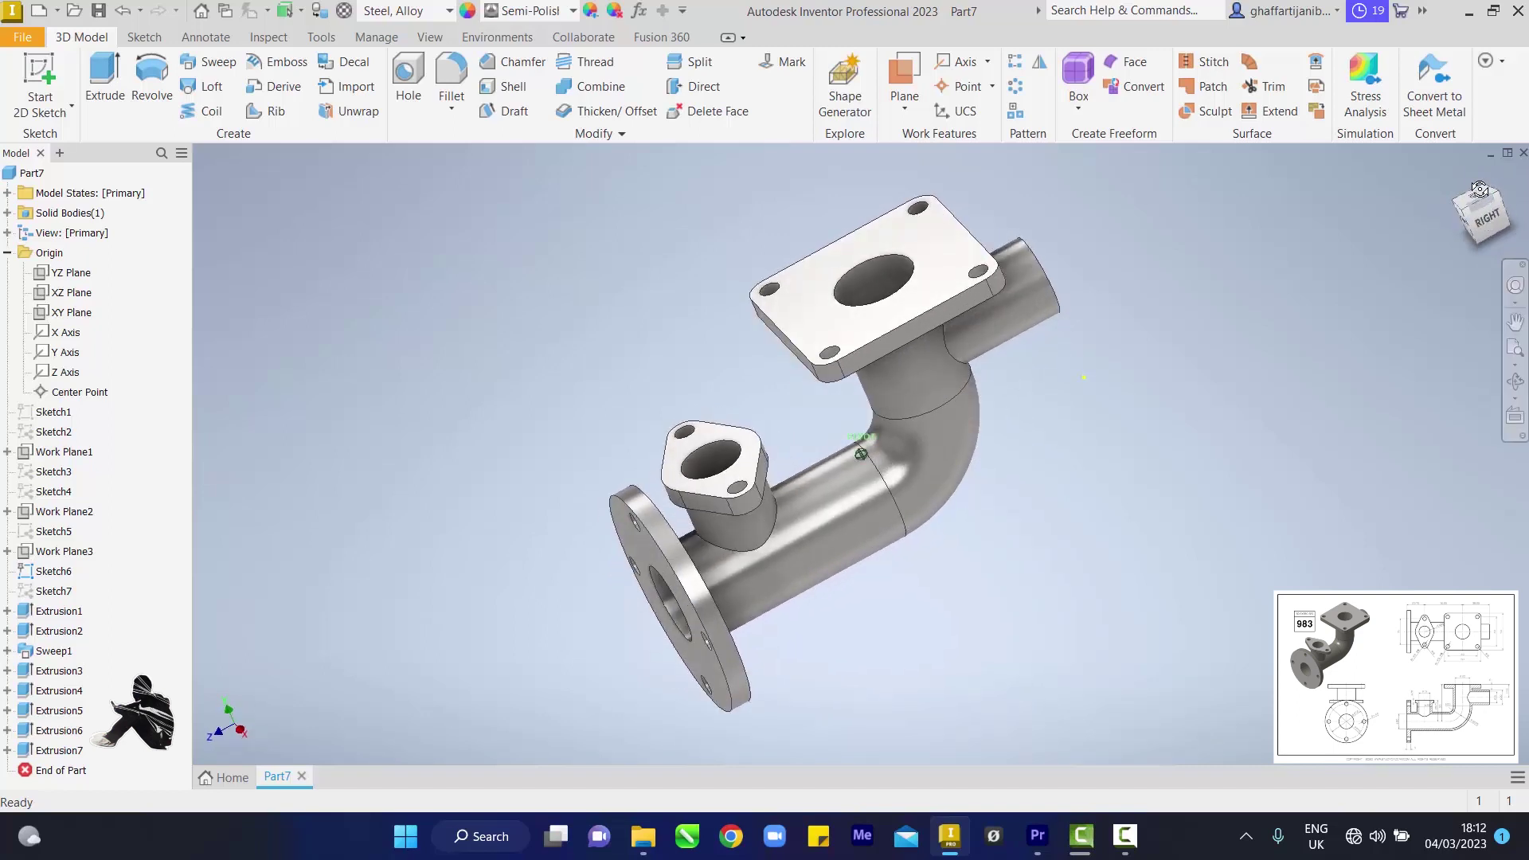
drag(1463, 215, 1457, 209)
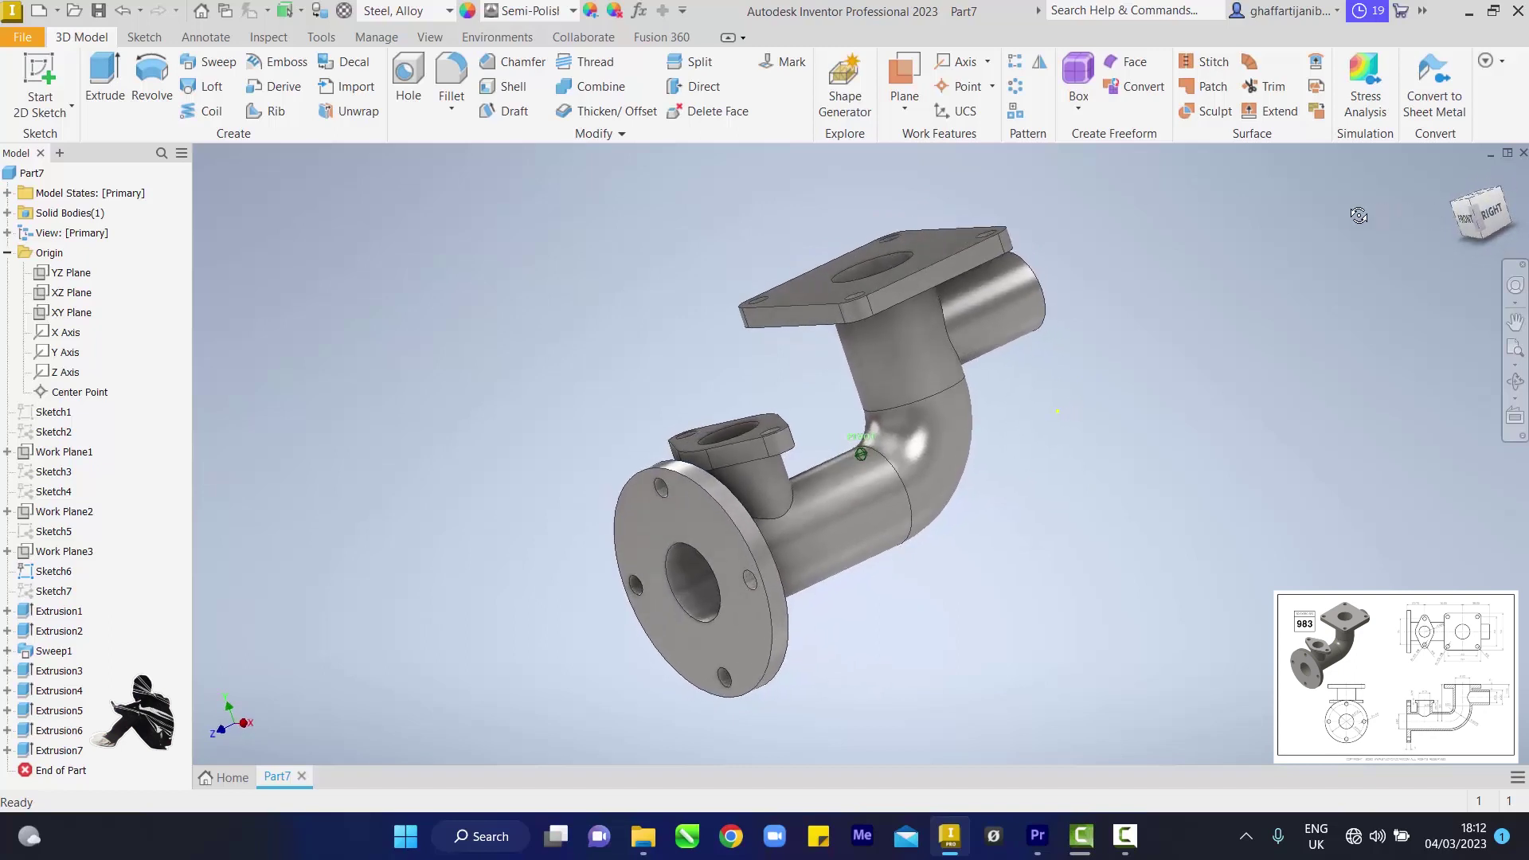
click(1454, 175)
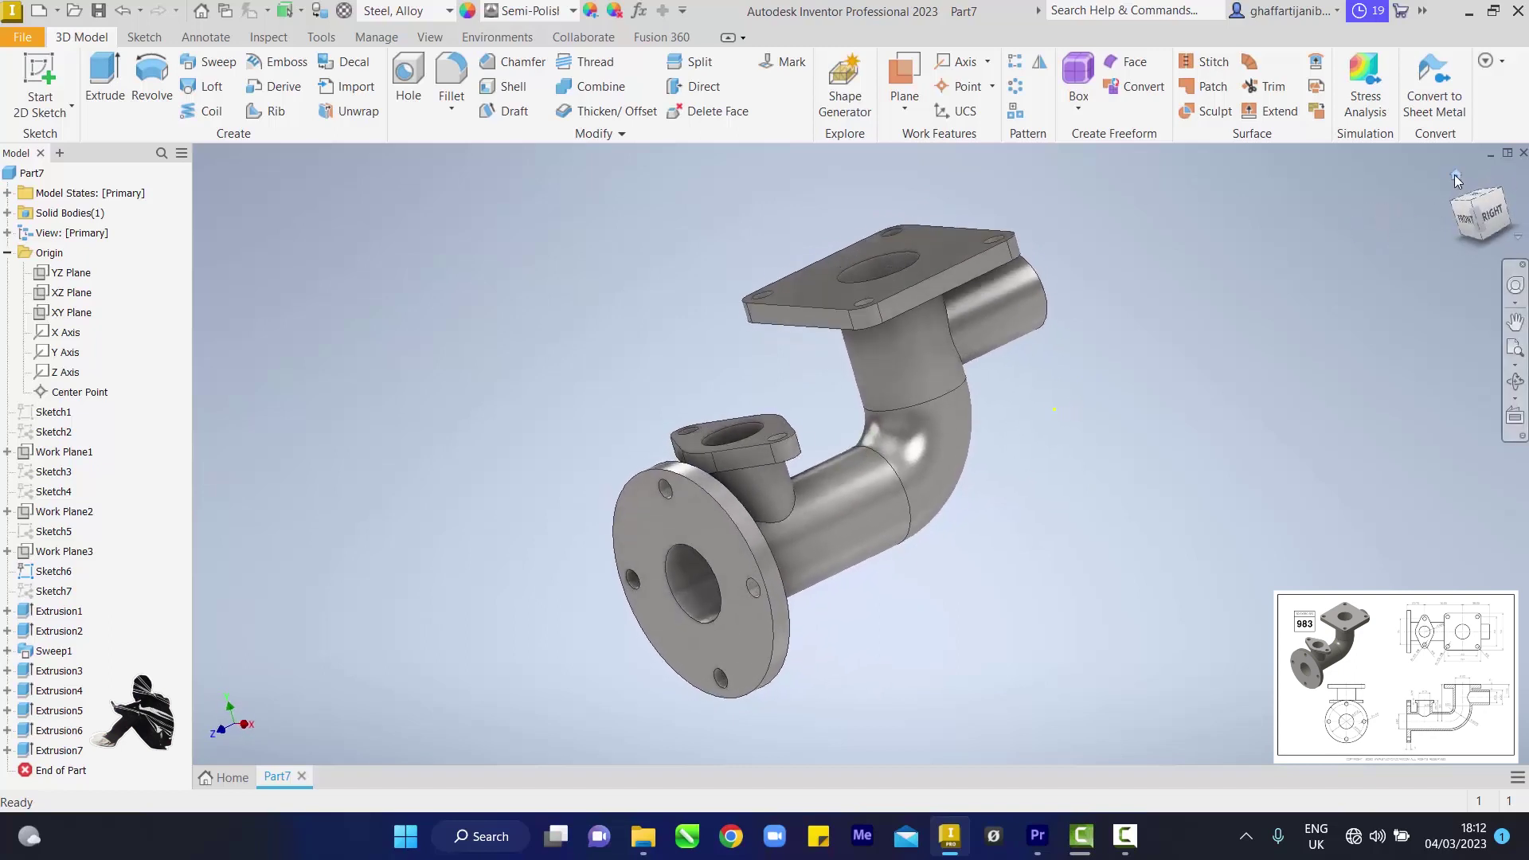